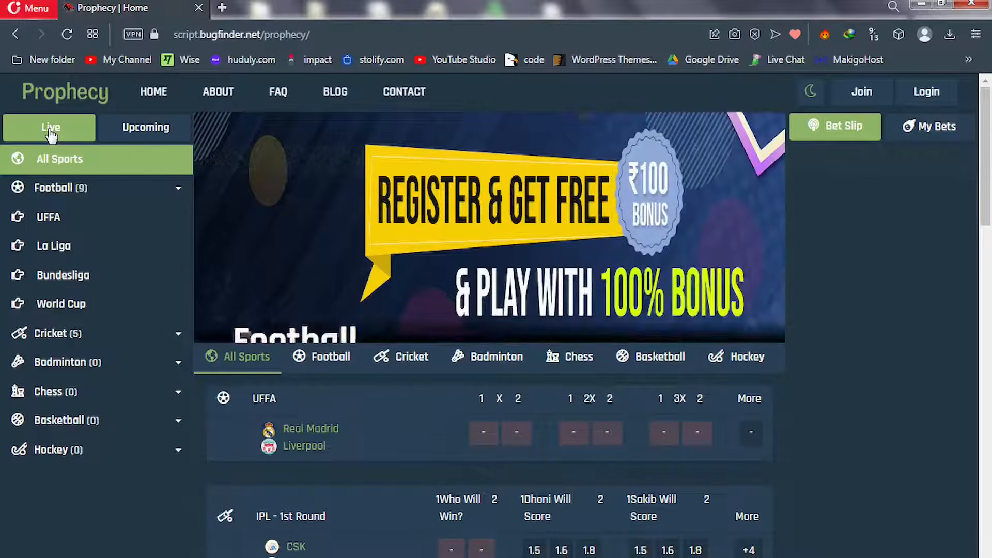
Browse the live and upcoming matches on the Prophecy home page, ending on live matches
{"action": "left_click", "coordinate": [49, 217]}
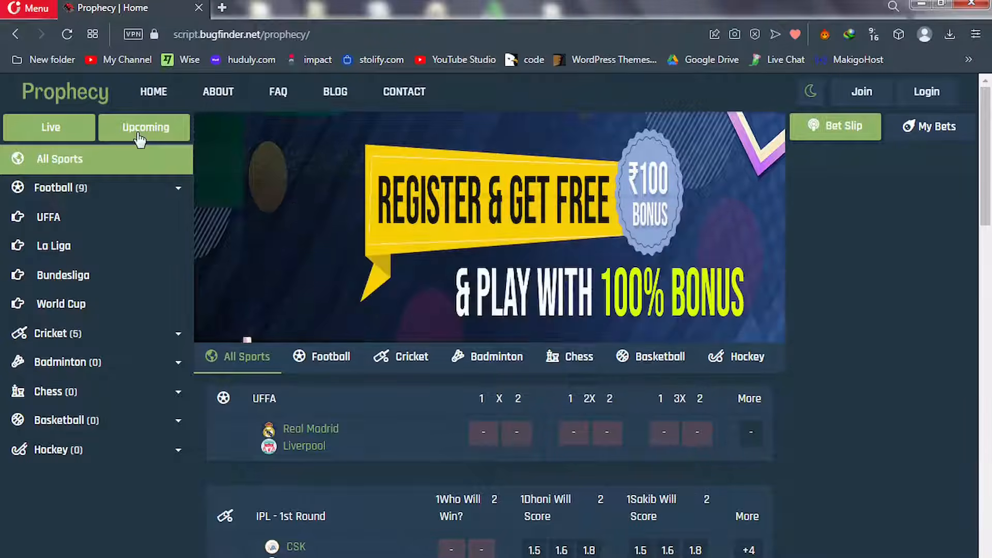
{"action": "left_click", "coordinate": [139, 129]}
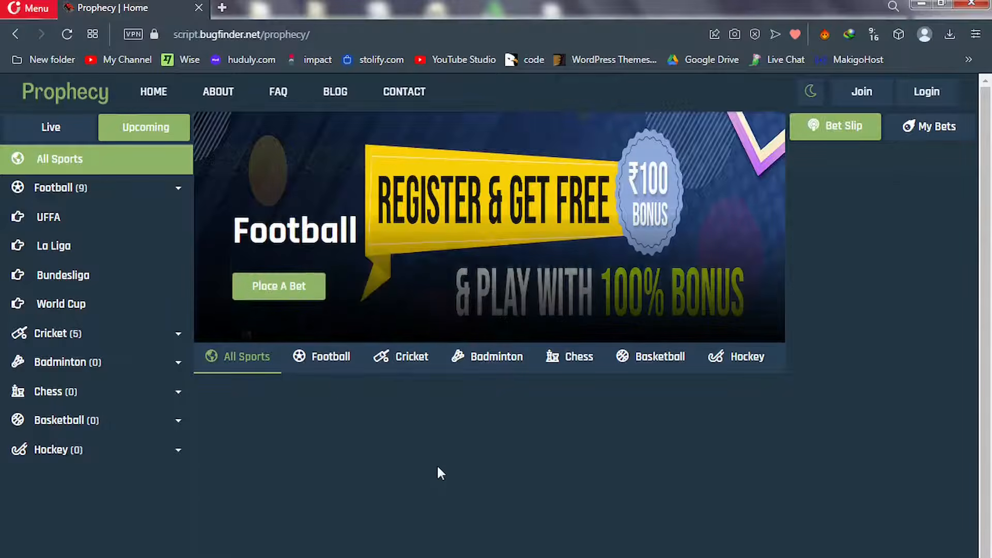
{"action": "left_click", "coordinate": [71, 133]}
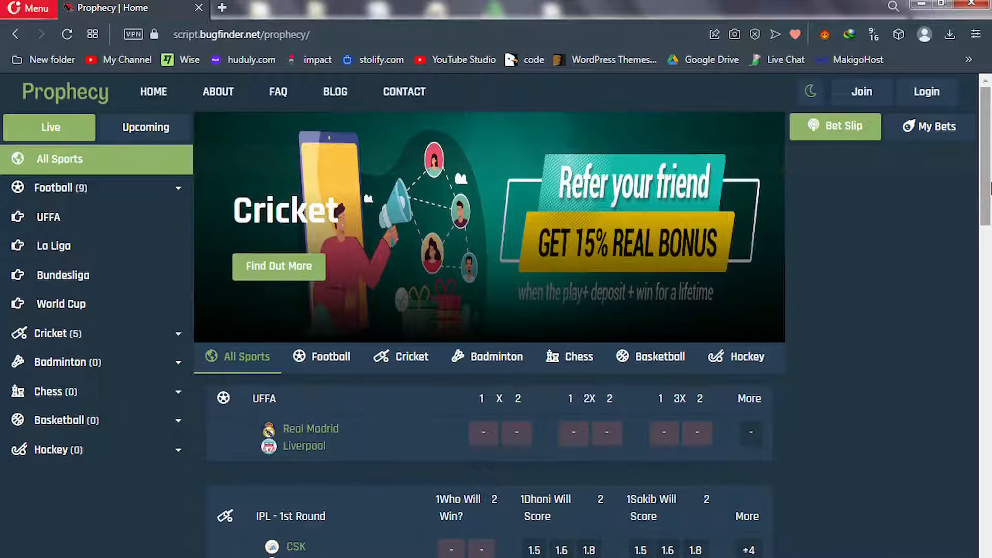
{"action": "left_click_drag", "start_coordinate": [990, 188], "coordinate": [989, 253]}
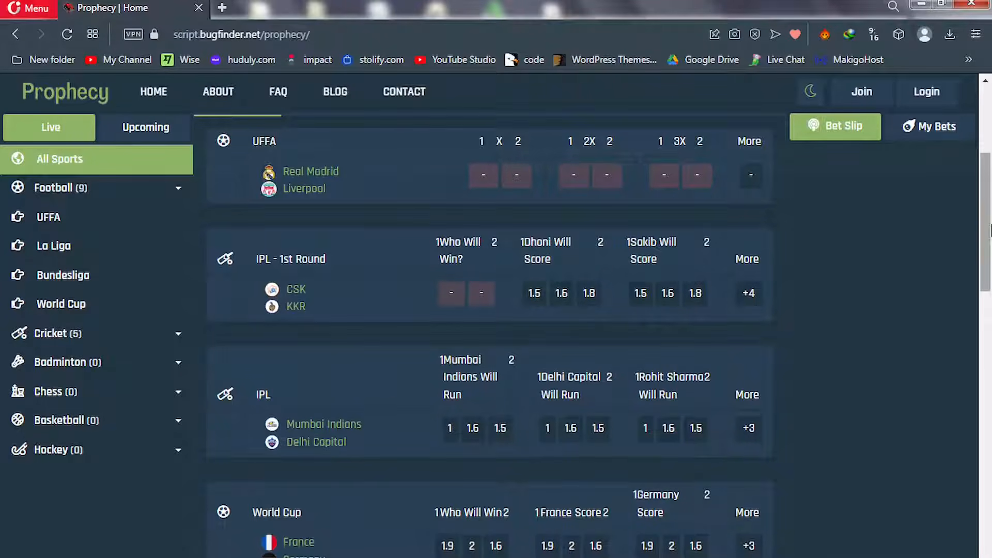
{"action": "scroll", "coordinate": [988, 266], "scroll_direction": "down", "scroll_amount": 3}
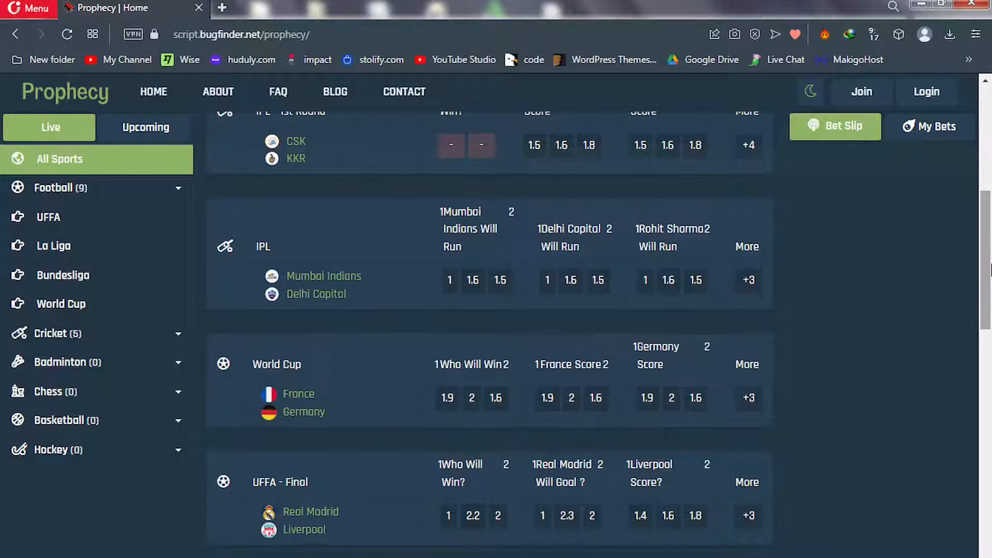
Sign in with the demo account's username and password
{"action": "left_click", "coordinate": [929, 92]}
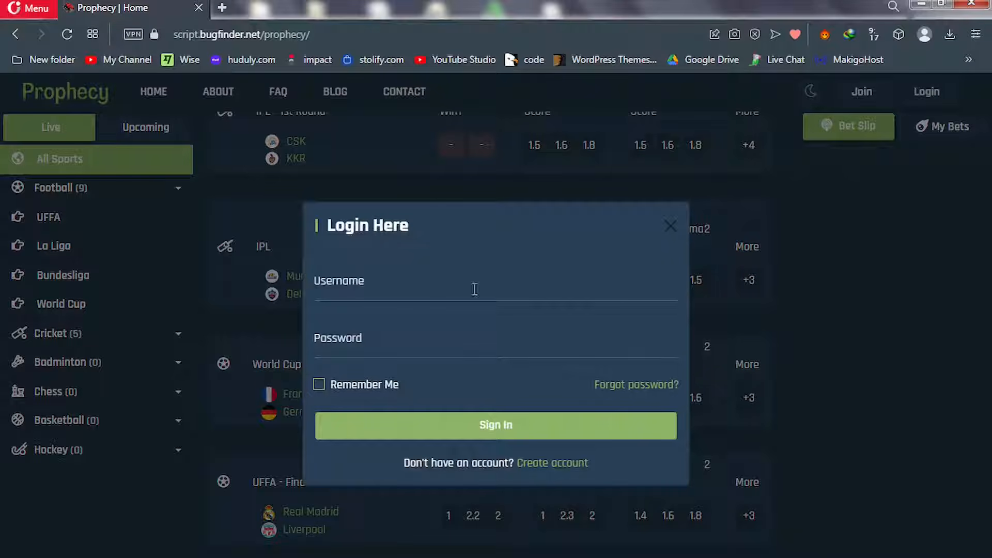
{"action": "left_click", "coordinate": [442, 288]}
{"action": "type", "text": "demouser"}
{"action": "key", "text": "ctrl+a"}
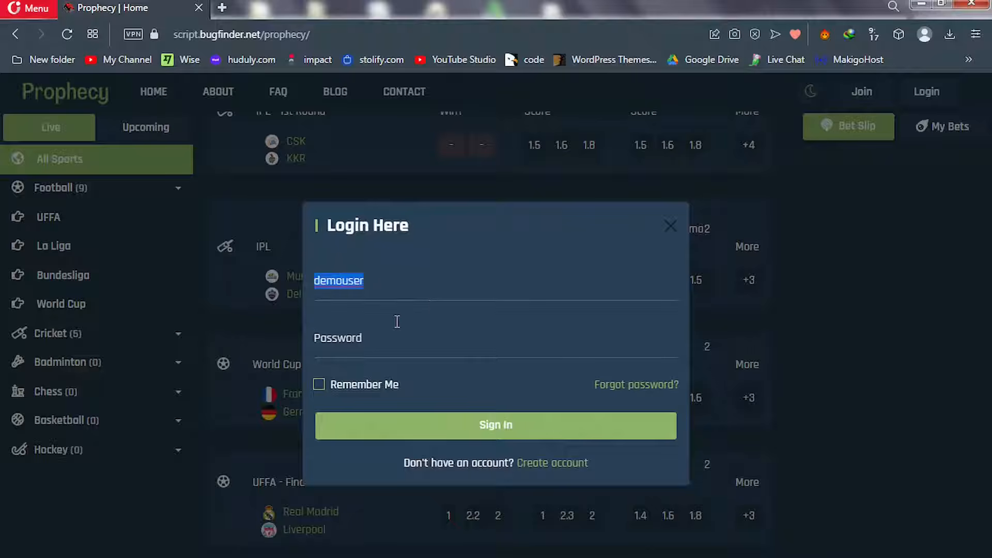
{"action": "left_click", "coordinate": [397, 323]}
{"action": "key", "text": "ctrl+v"}
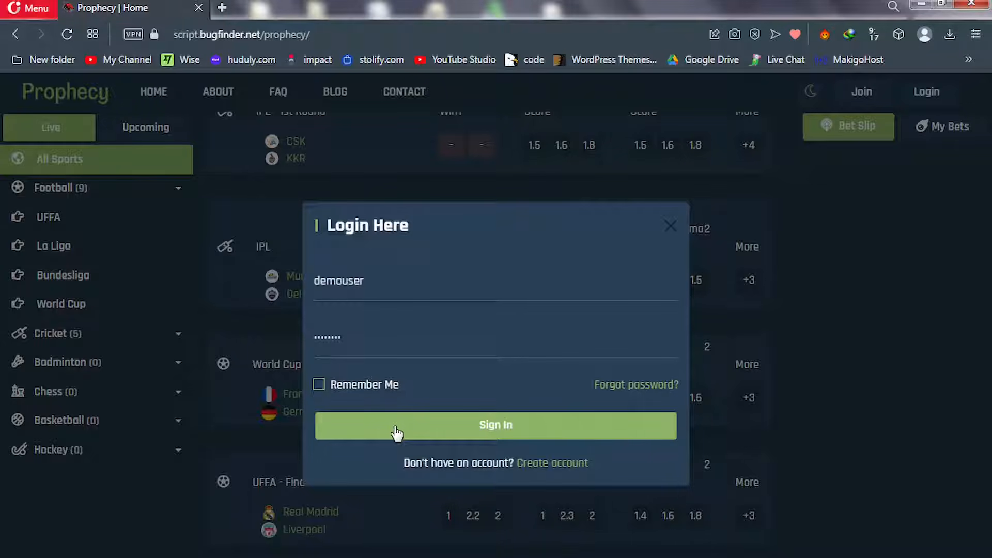
{"action": "left_click", "coordinate": [429, 428]}
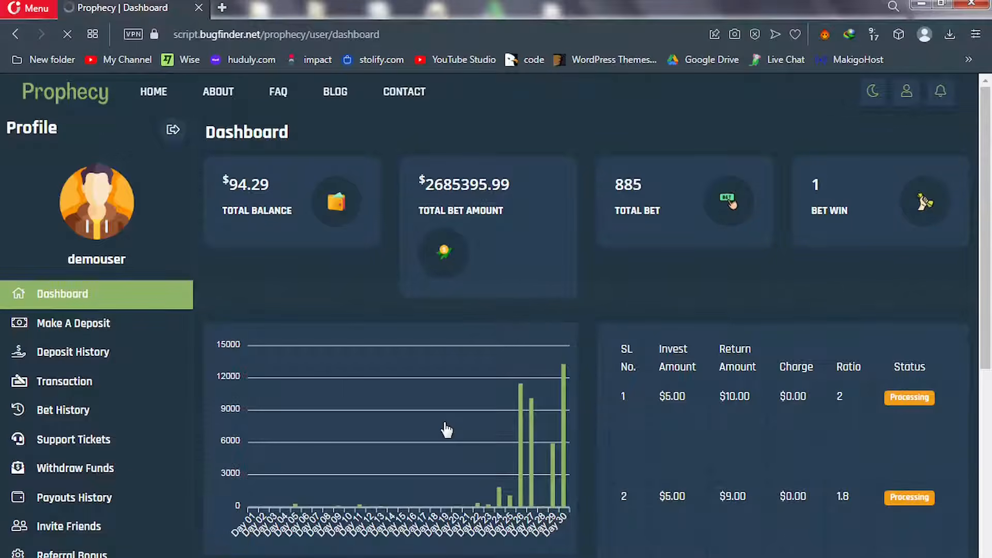
Open a new browser tab, then return to the Prophecy HOME page
{"action": "key", "text": "ctrl+t"}
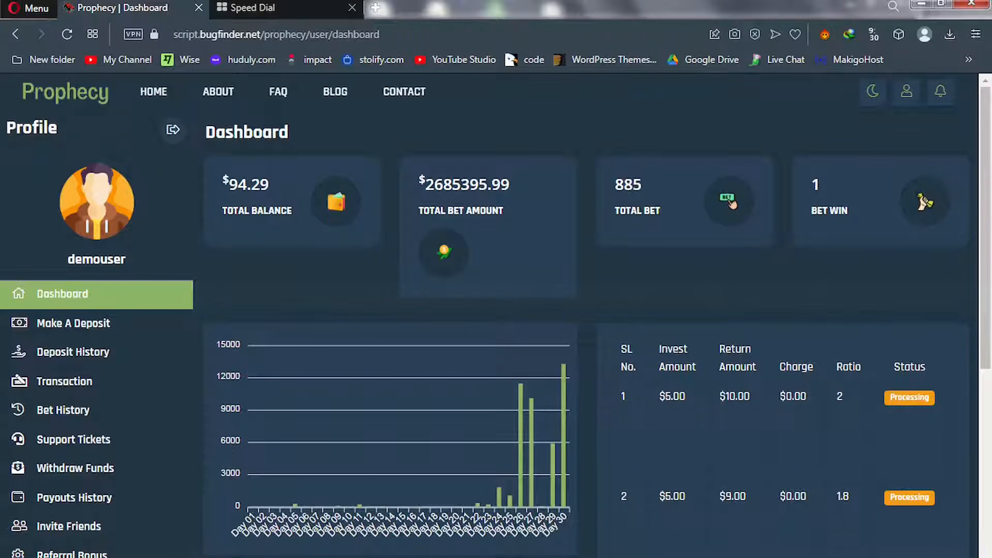
{"action": "left_click", "coordinate": [160, 101]}
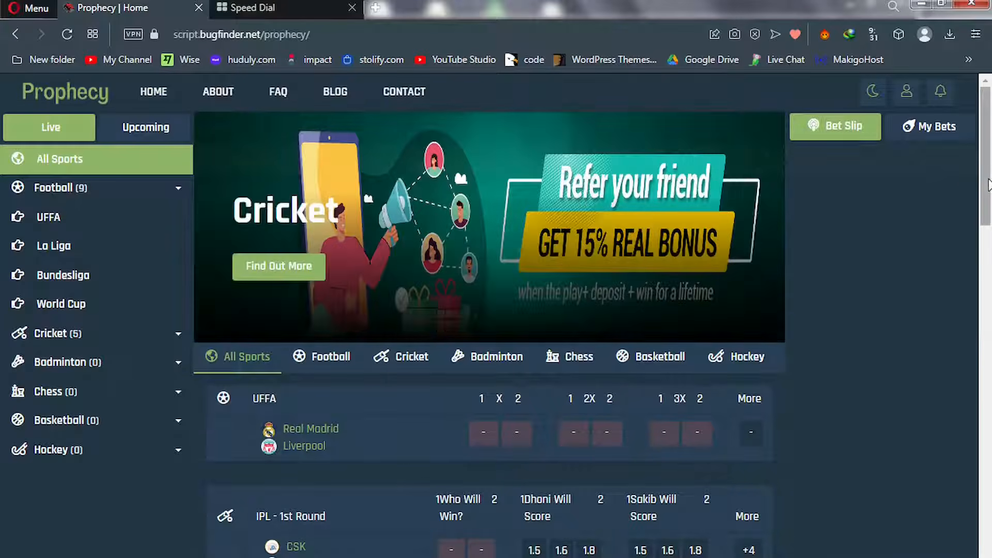
Scroll to World Cup France vs Germany and add France score under 5 at odds 2
{"action": "scroll", "coordinate": [987, 207], "scroll_direction": "down", "scroll_amount": 2}
{"action": "scroll", "coordinate": [987, 248], "scroll_direction": "down", "scroll_amount": 5}
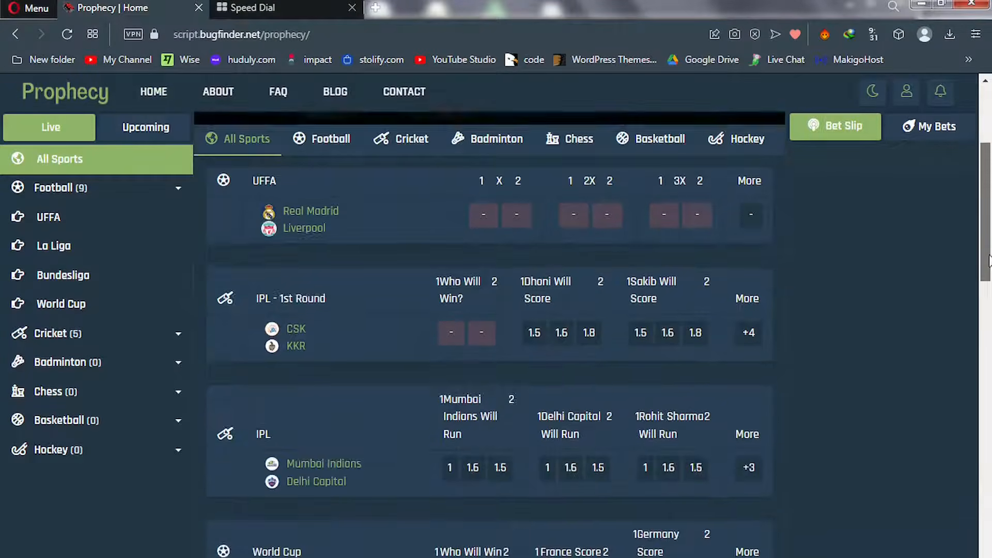
{"action": "left_click_drag", "start_coordinate": [988, 292], "coordinate": [988, 333]}
{"action": "scroll", "coordinate": [989, 333], "scroll_direction": "down", "scroll_amount": 1}
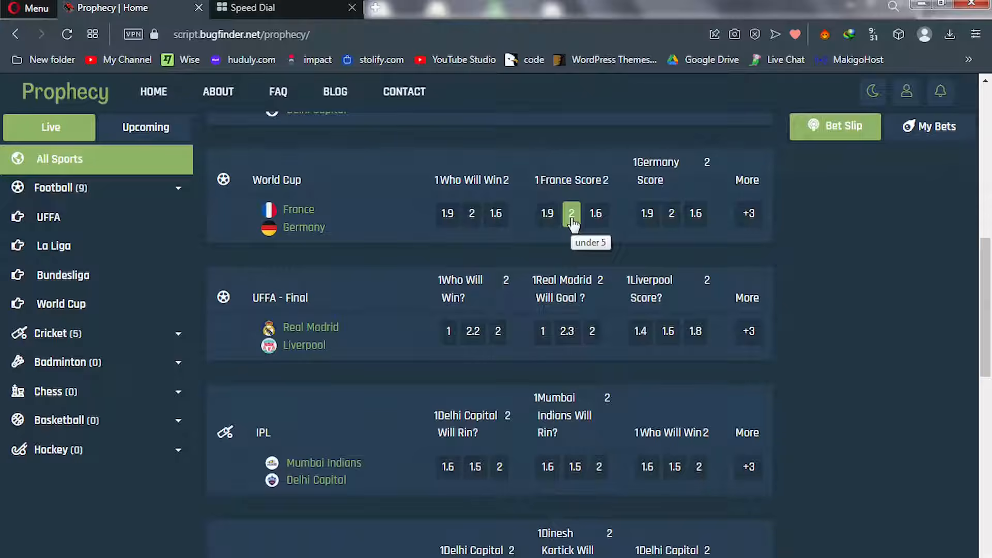
{"action": "left_click", "coordinate": [572, 214]}
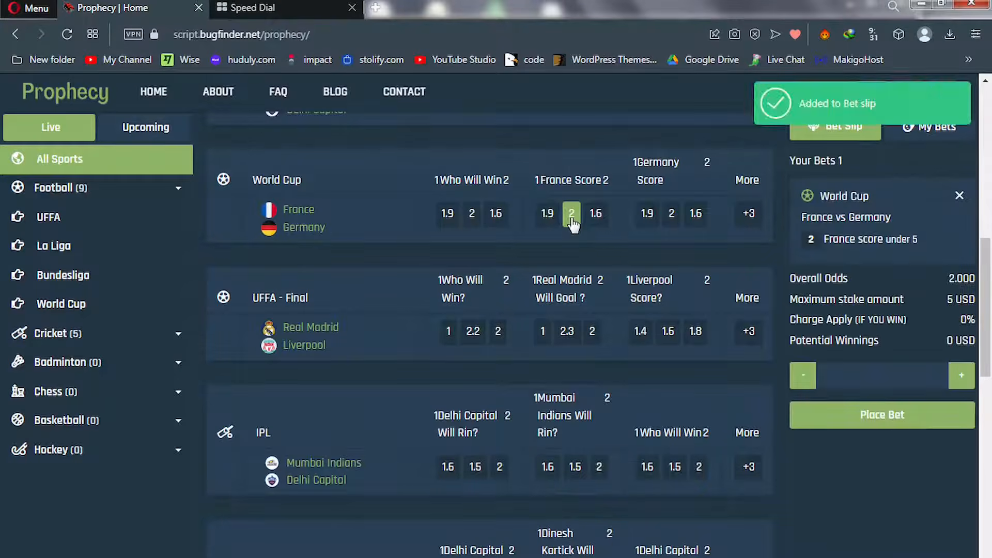
Try placing the France under 5 bet with a 4 USD stake
{"action": "left_click", "coordinate": [860, 380]}
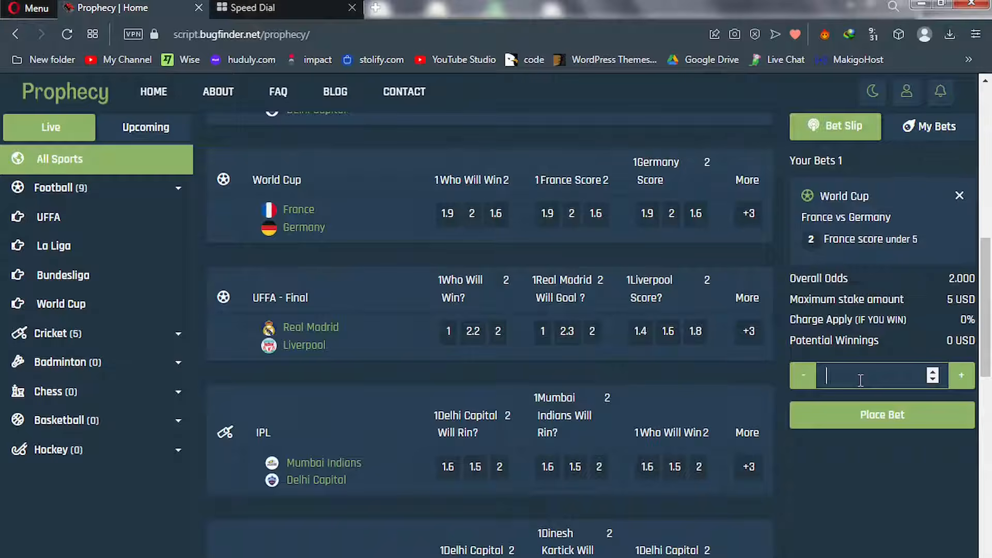
{"action": "type", "text": "4"}
{"action": "left_click", "coordinate": [868, 422]}
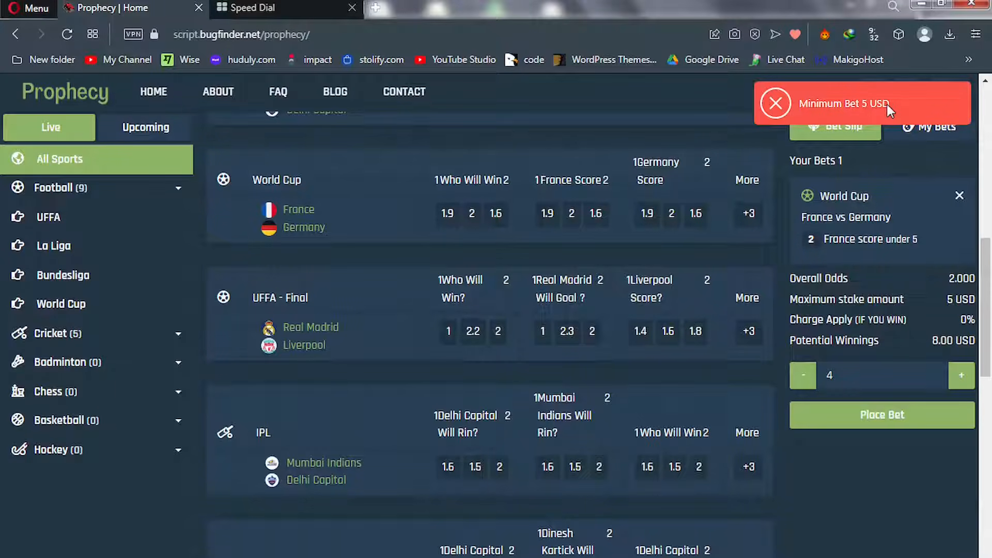
Change the stake to 5 USD, place the bet, and go to My Bets
{"action": "left_click", "coordinate": [853, 375]}
{"action": "left_click_drag", "start_coordinate": [852, 376], "coordinate": [811, 393]}
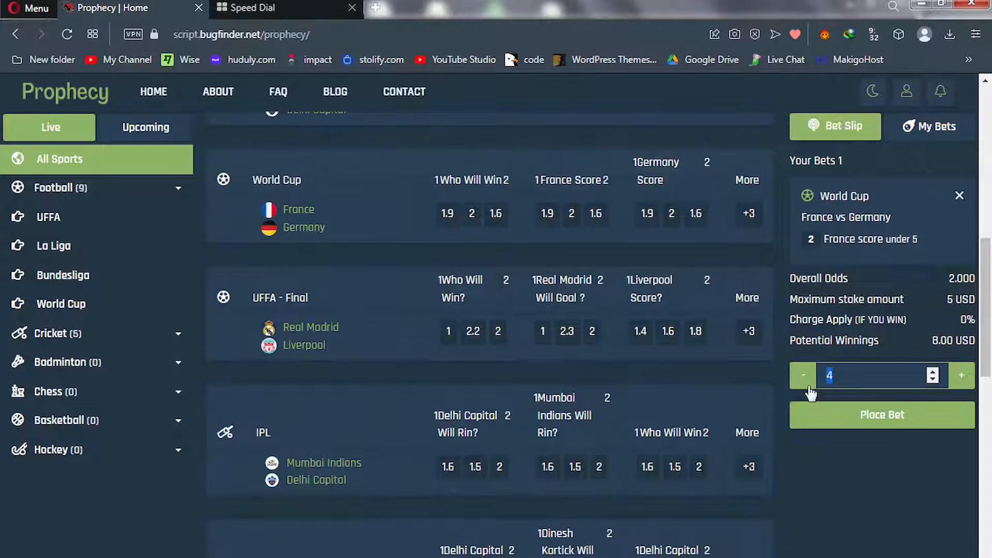
{"action": "type", "text": "5"}
{"action": "left_click", "coordinate": [864, 420]}
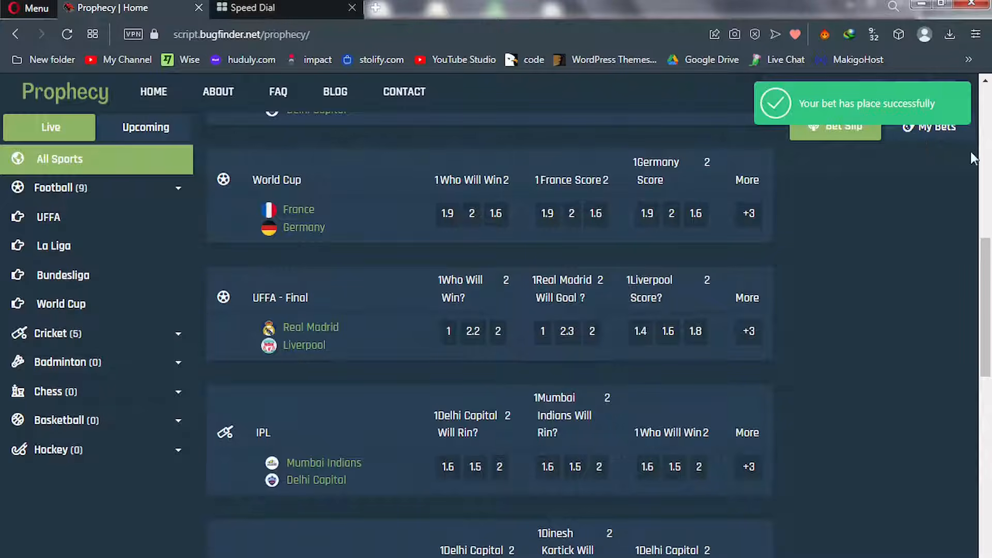
{"action": "left_click", "coordinate": [933, 136]}
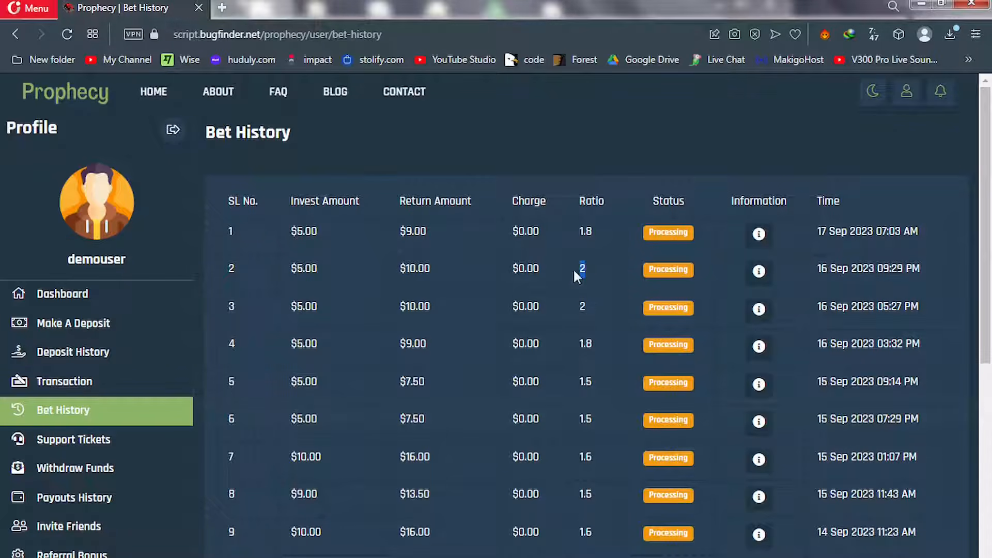
Select, then deselect, the latest bet's Processing status in Bet History
{"action": "double_click", "coordinate": [650, 233]}
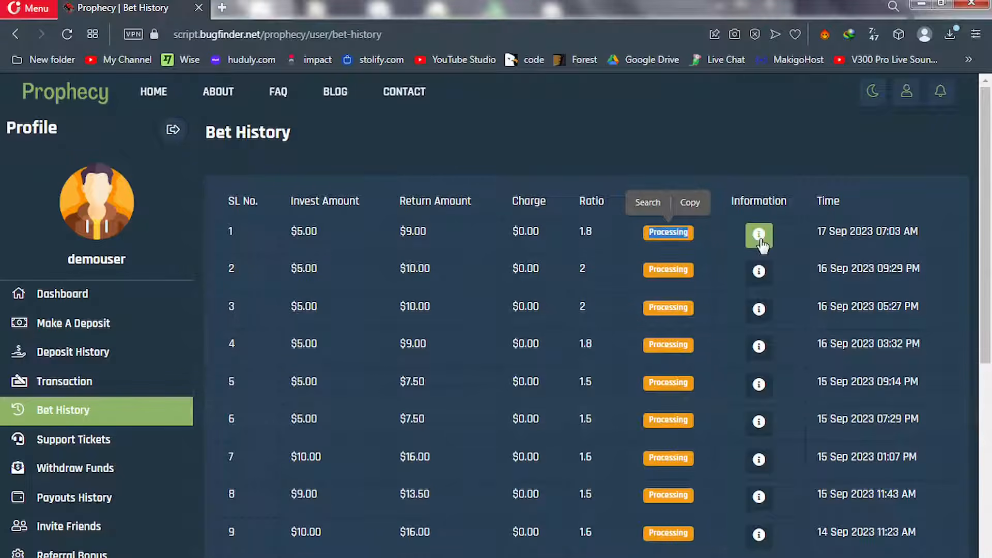
{"action": "left_click", "coordinate": [721, 235]}
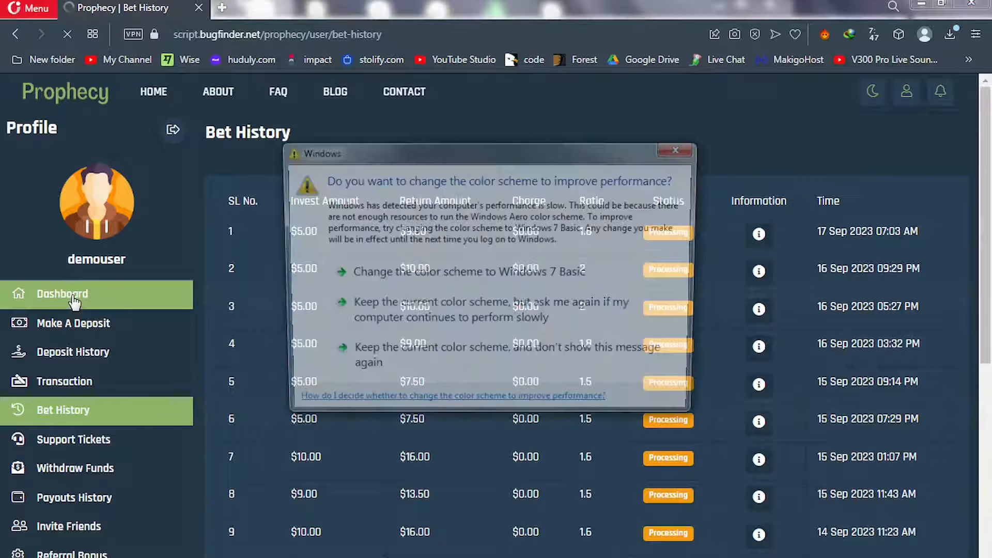
Return to the dashboard, dismiss the colour-scheme warning, and open Make A Deposit
{"action": "left_click", "coordinate": [74, 300]}
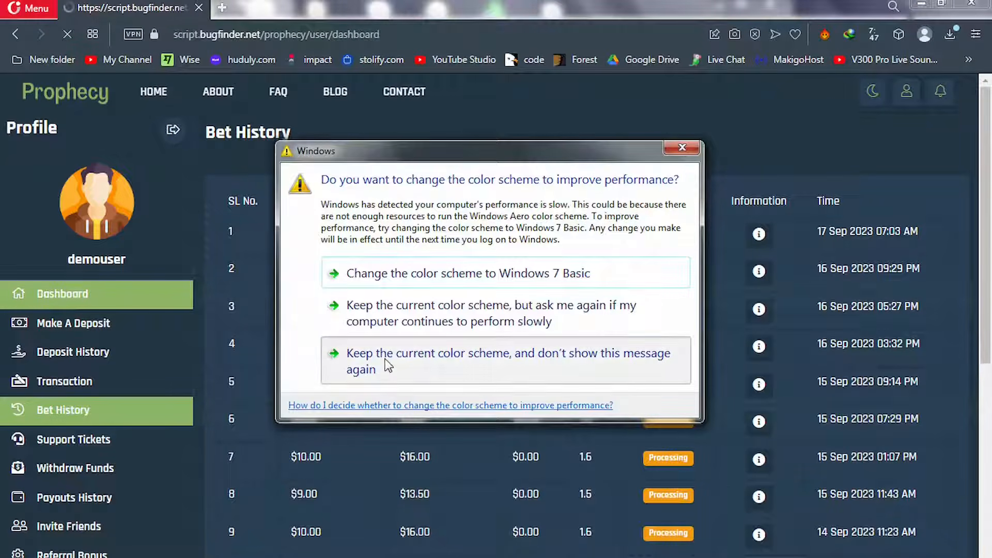
{"action": "left_click", "coordinate": [387, 362]}
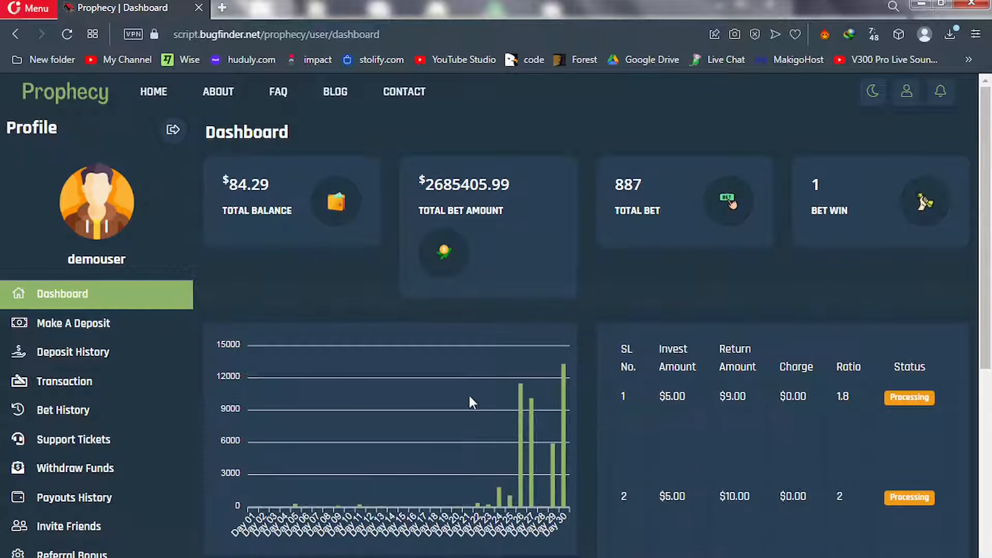
{"action": "scroll", "coordinate": [821, 366], "scroll_direction": "down", "scroll_amount": 4}
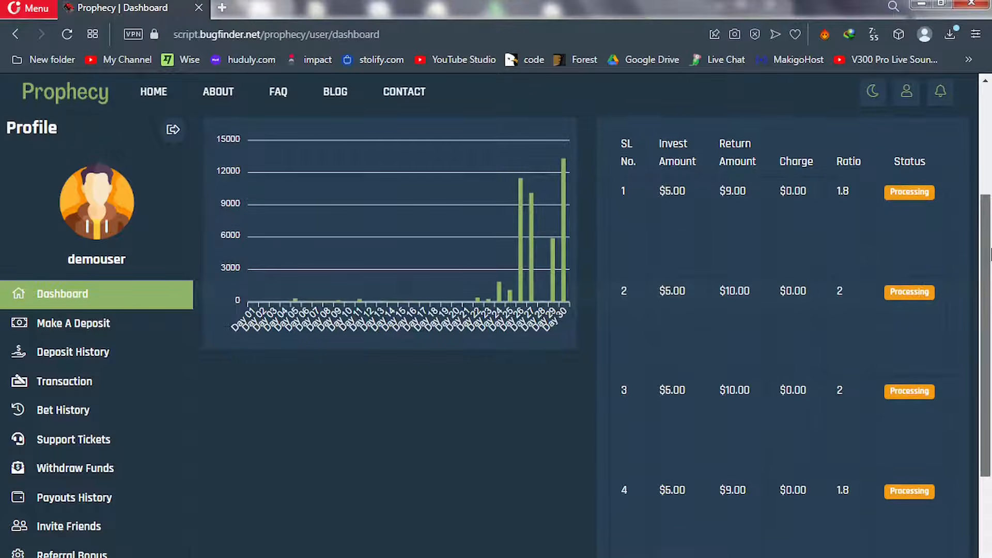
{"action": "scroll", "coordinate": [990, 253], "scroll_direction": "down", "scroll_amount": 5}
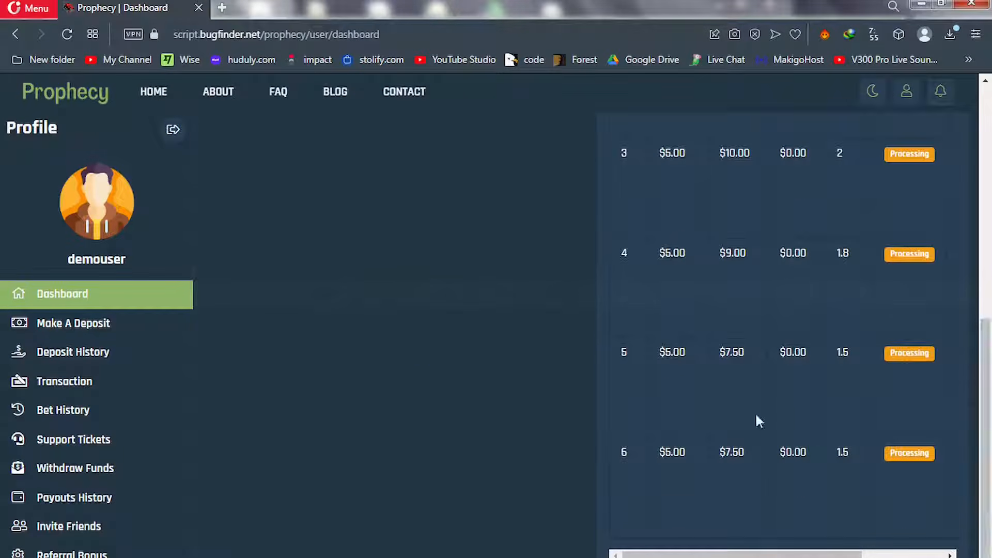
{"action": "left_click", "coordinate": [56, 337]}
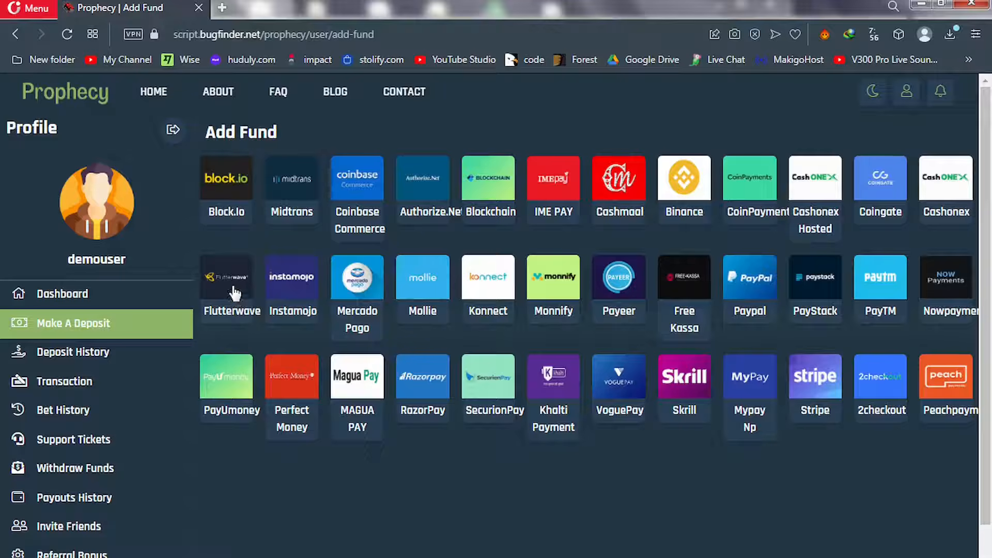
{"action": "left_click", "coordinate": [232, 287]}
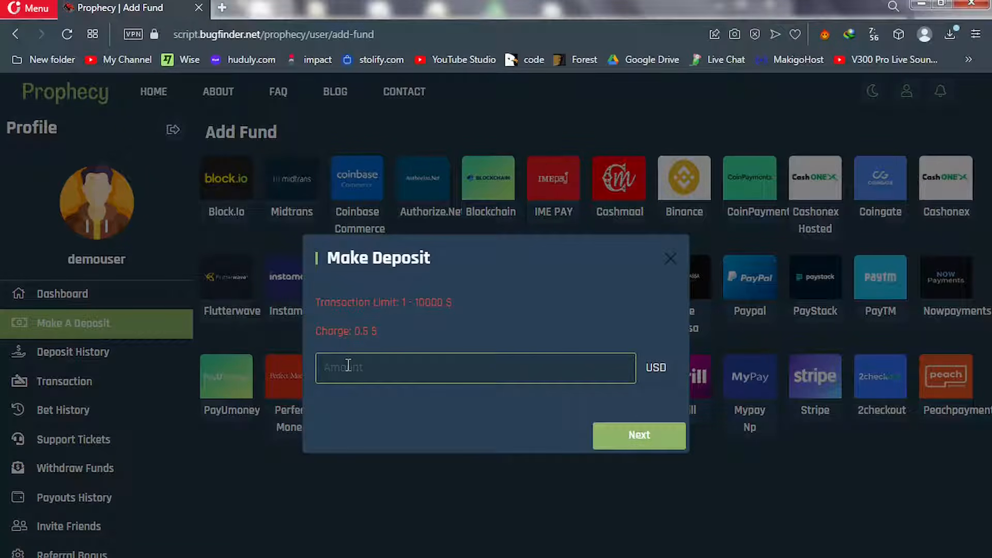
{"action": "type", "text": "20"}
{"action": "left_click", "coordinate": [658, 444]}
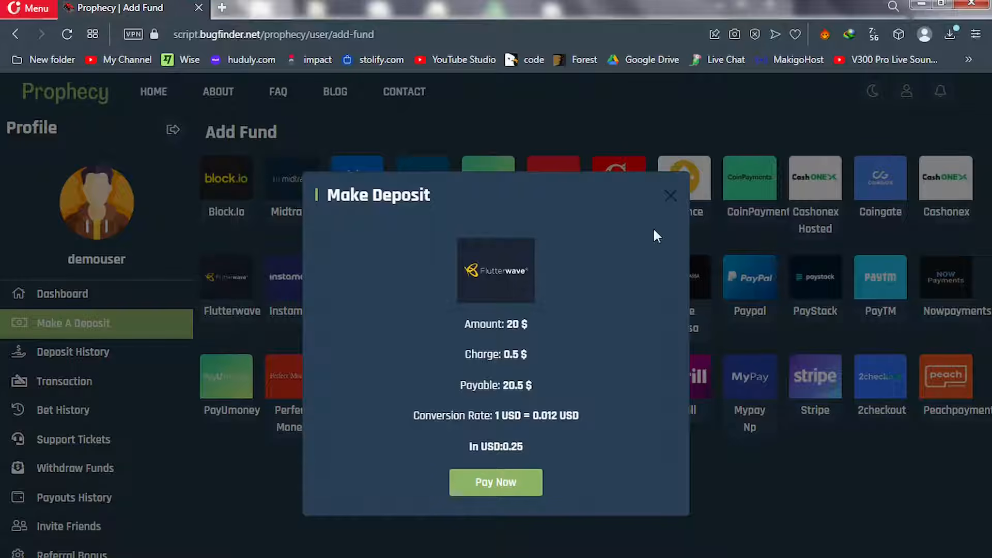
{"action": "left_click", "coordinate": [670, 197]}
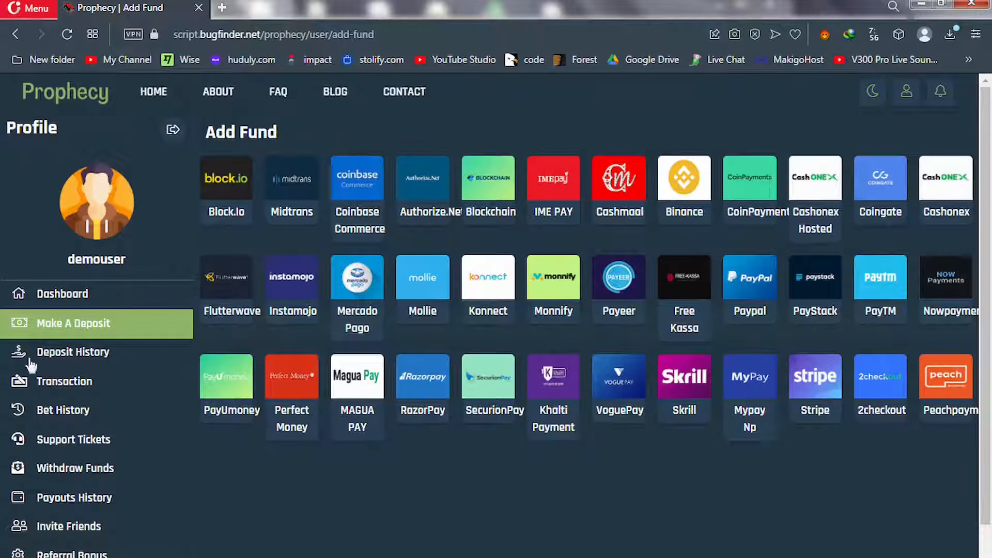
View Deposit History and Transactions, then open the Withdraw Funds page
{"action": "left_click", "coordinate": [60, 359]}
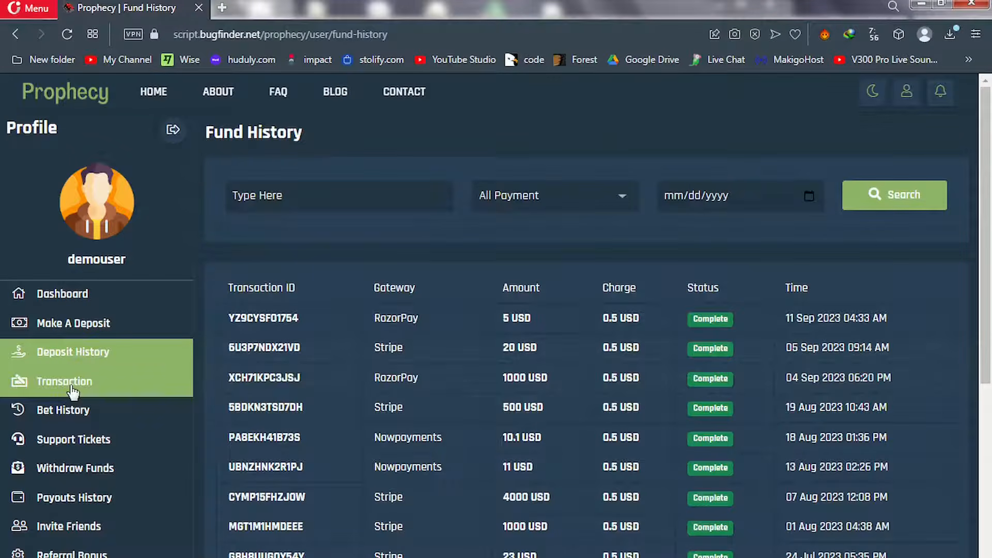
{"action": "left_click", "coordinate": [72, 391]}
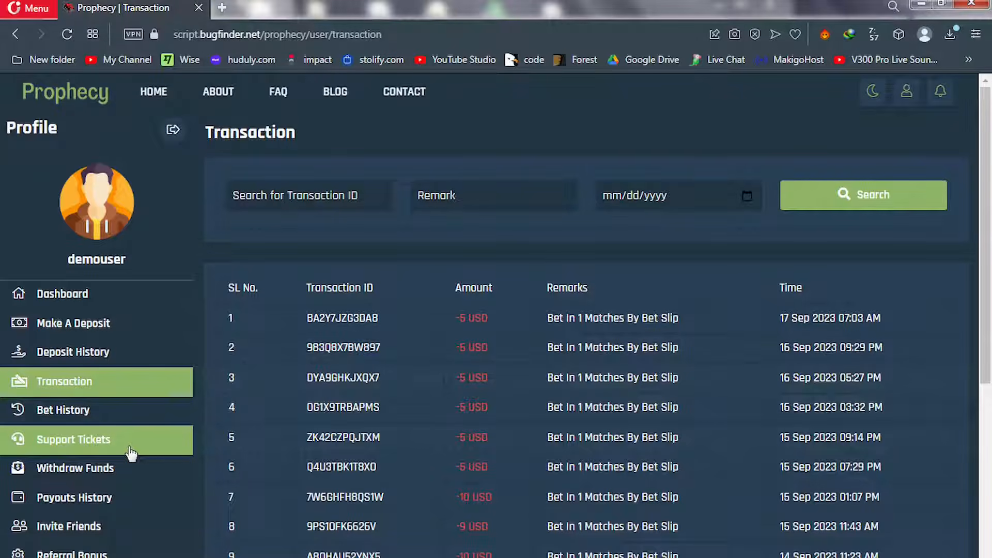
{"action": "left_click", "coordinate": [97, 474]}
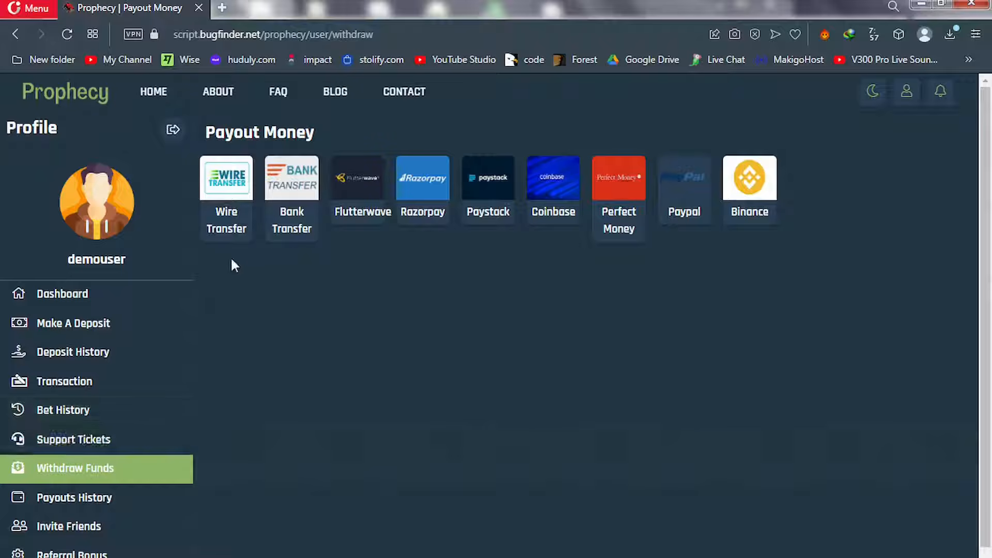
{"action": "left_click_drag", "start_coordinate": [248, 255], "coordinate": [758, 238]}
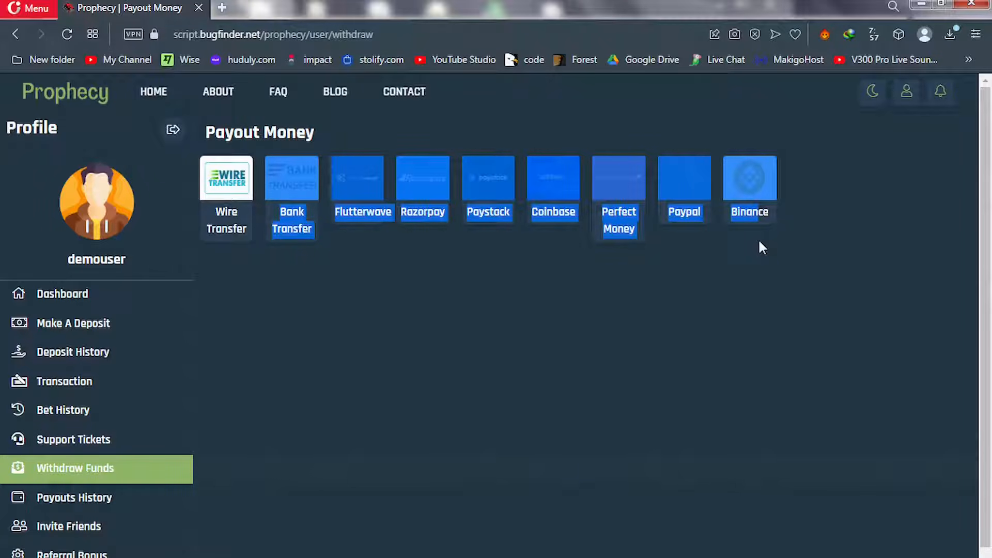
{"action": "left_click", "coordinate": [661, 271]}
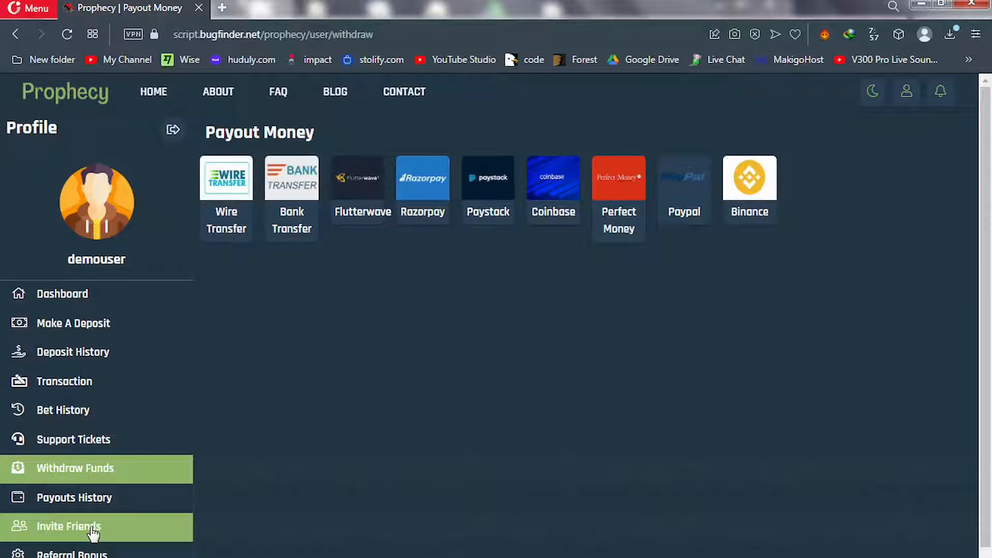
{"action": "scroll", "coordinate": [82, 522], "scroll_direction": "down", "scroll_amount": 1}
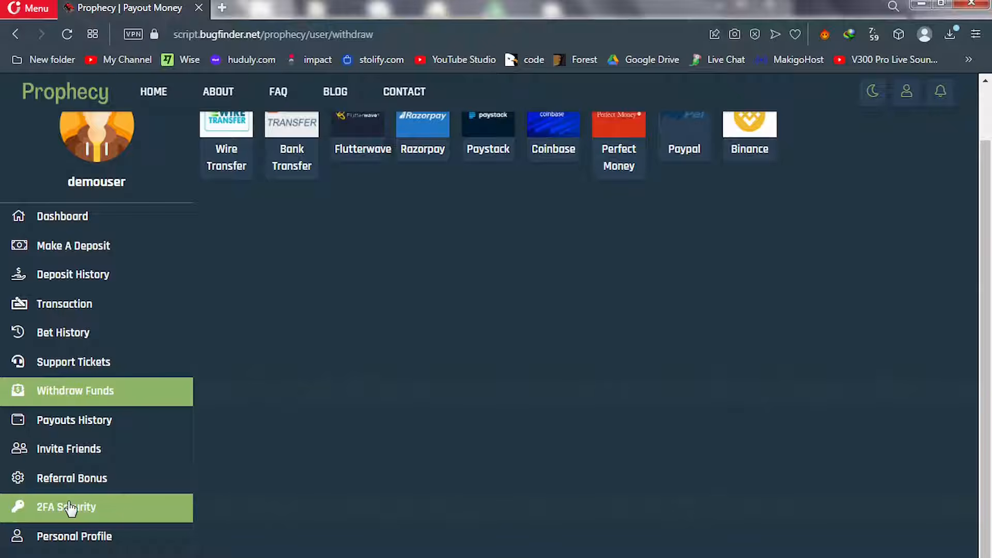
Open Personal Profile settings and select 'user/profile' in the page address
{"action": "left_click", "coordinate": [64, 543]}
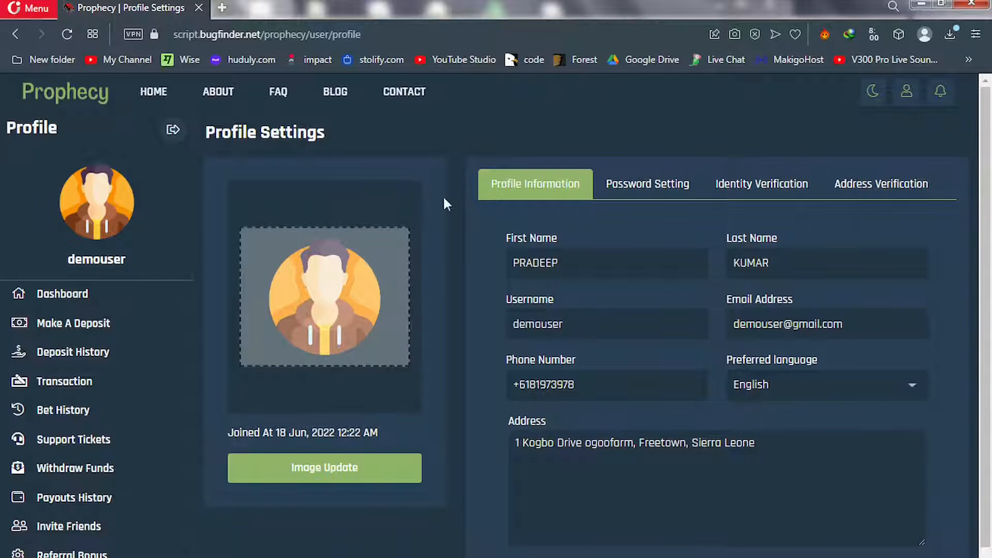
{"action": "left_click_drag", "start_coordinate": [363, 35], "coordinate": [309, 40]}
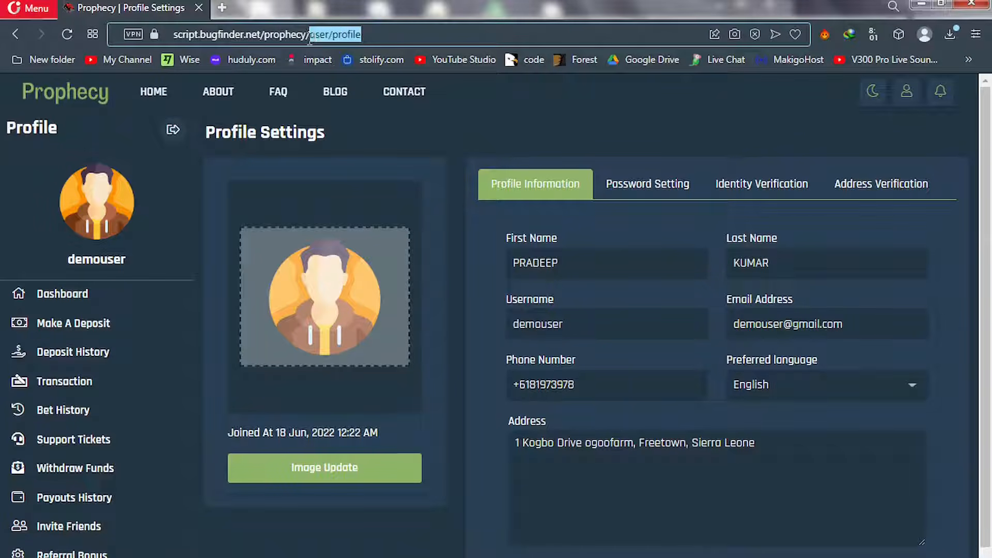
Replace 'user/profile' with 'admin' in the address and load the Admin Login page
{"action": "type", "text": "a"}
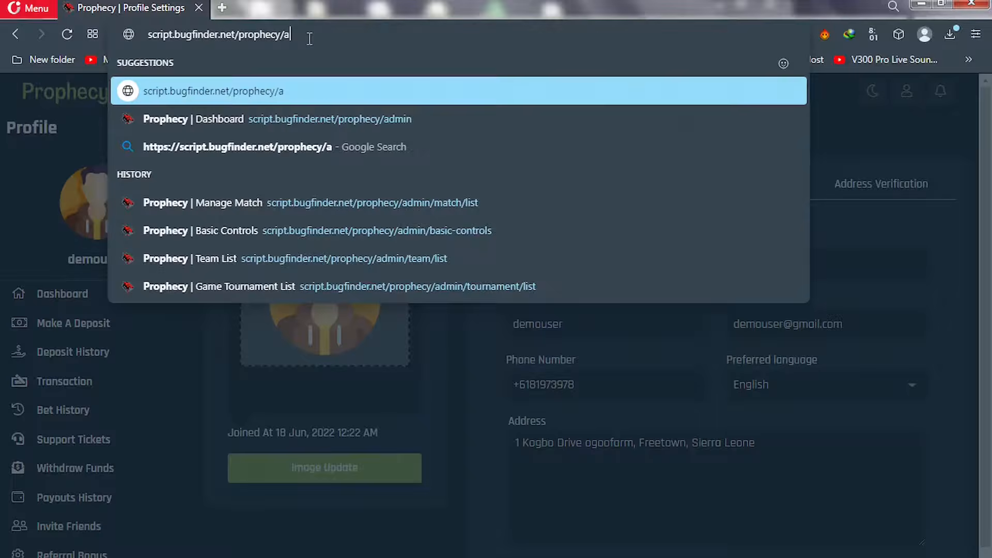
{"action": "type", "text": "dminj"}
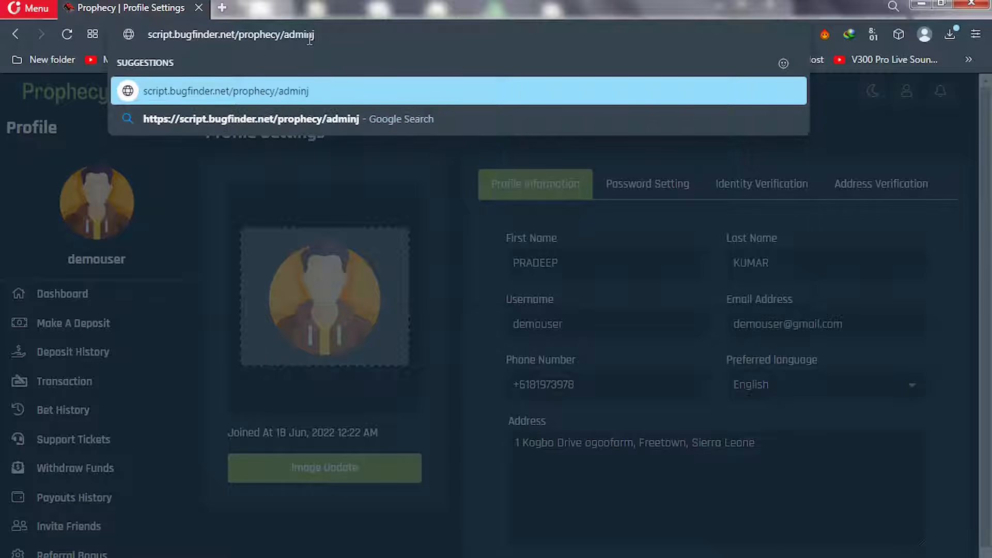
{"action": "key", "text": "BackSpace"}
{"action": "key", "text": "Return"}
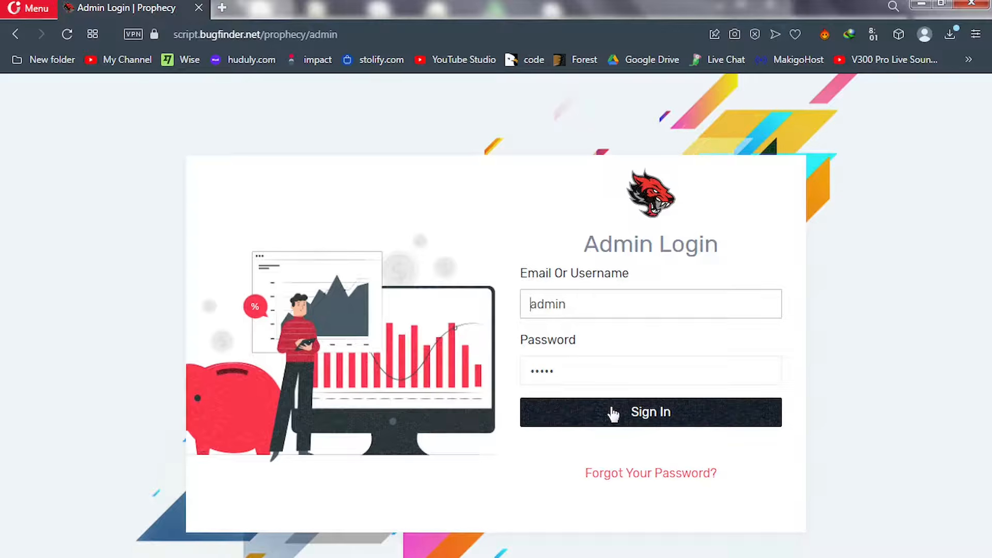
{"action": "left_click", "coordinate": [610, 409]}
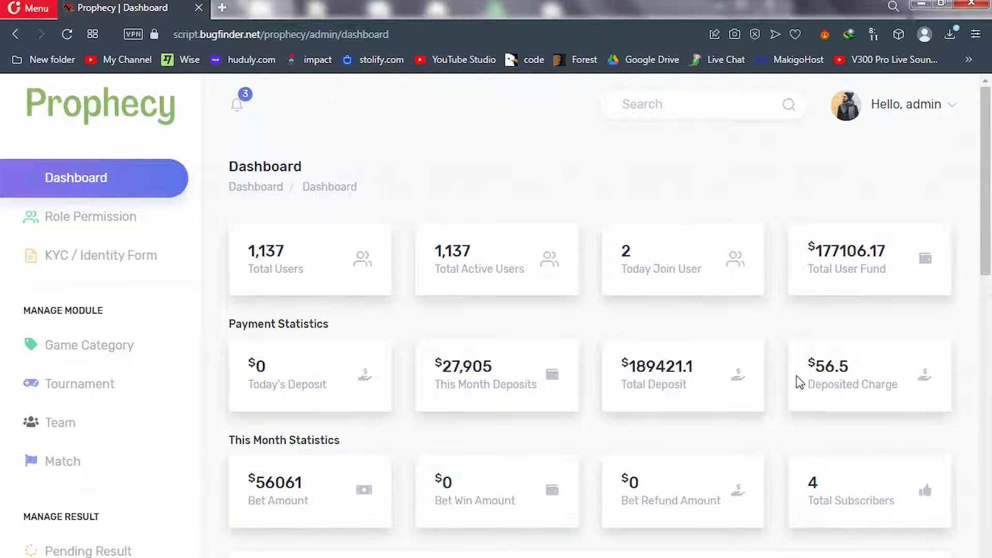
{"action": "left_click_drag", "start_coordinate": [987, 259], "coordinate": [986, 297]}
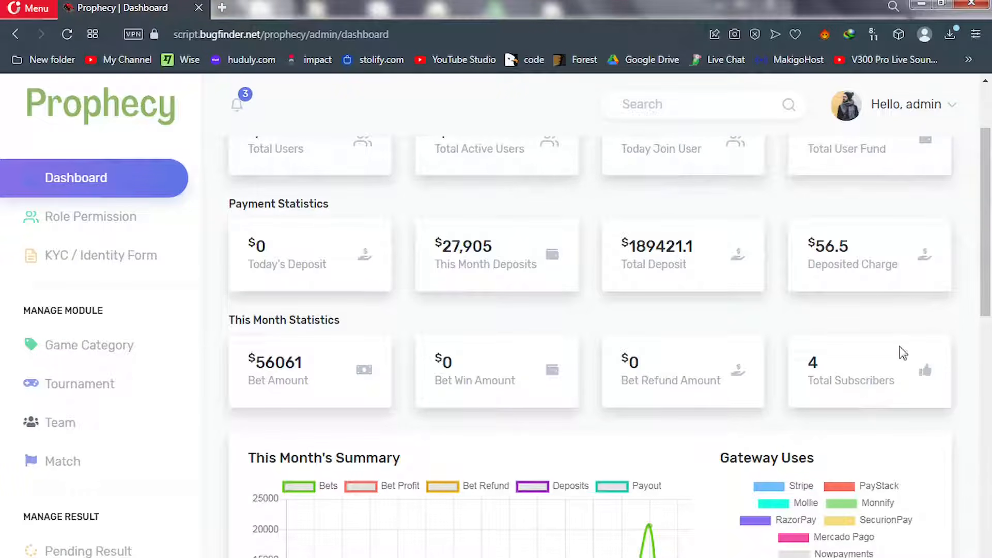
{"action": "scroll", "coordinate": [991, 355], "scroll_direction": "down", "scroll_amount": 4}
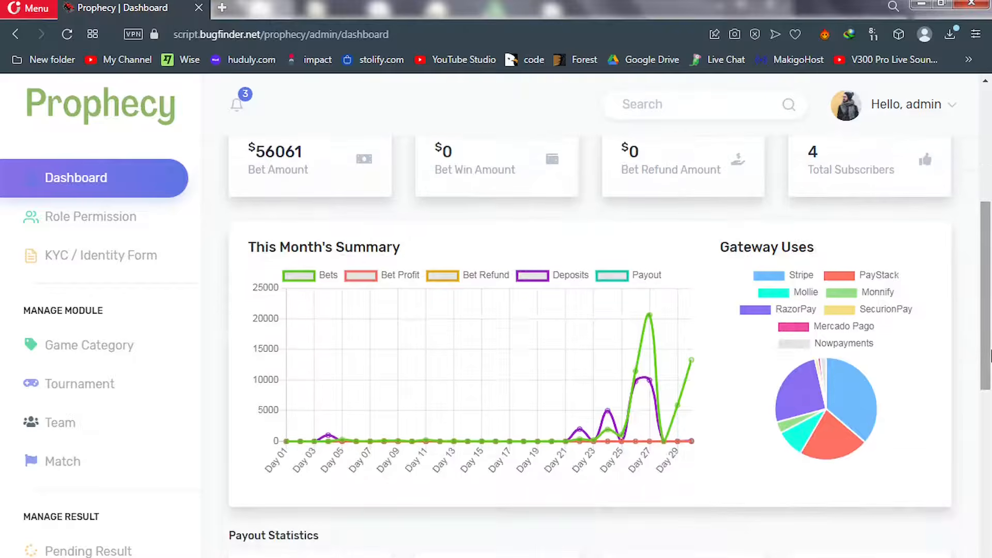
{"action": "scroll", "coordinate": [798, 381], "scroll_direction": "down", "scroll_amount": 2}
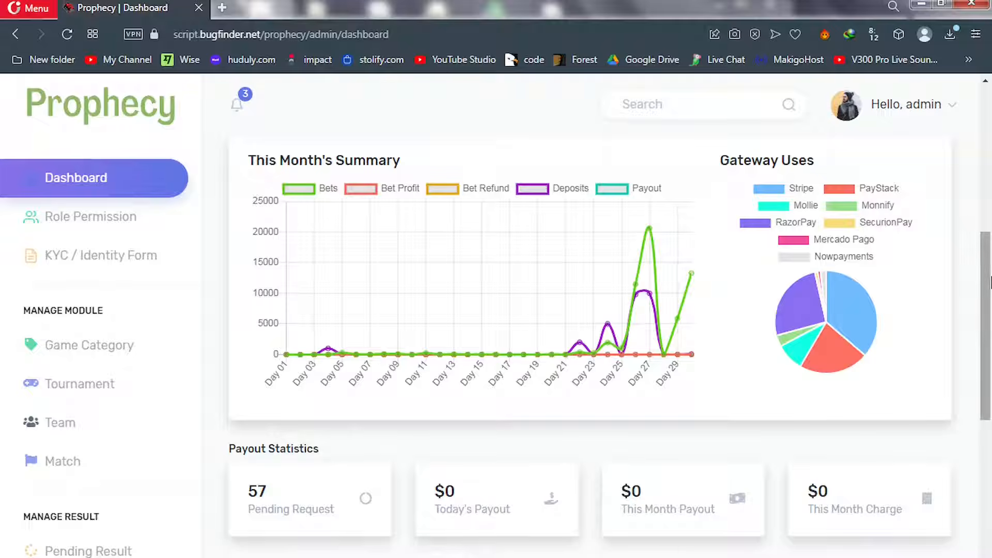
Scroll to the Latest User table and open the first user's three-dot Action menu
{"action": "left_click_drag", "start_coordinate": [991, 283], "coordinate": [990, 385]}
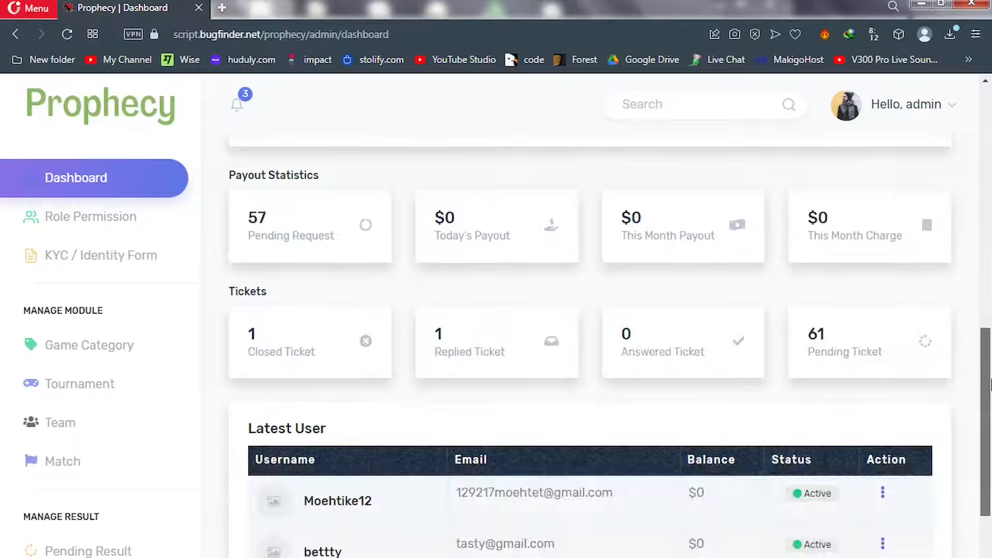
{"action": "scroll", "coordinate": [746, 325], "scroll_direction": "down", "scroll_amount": 1}
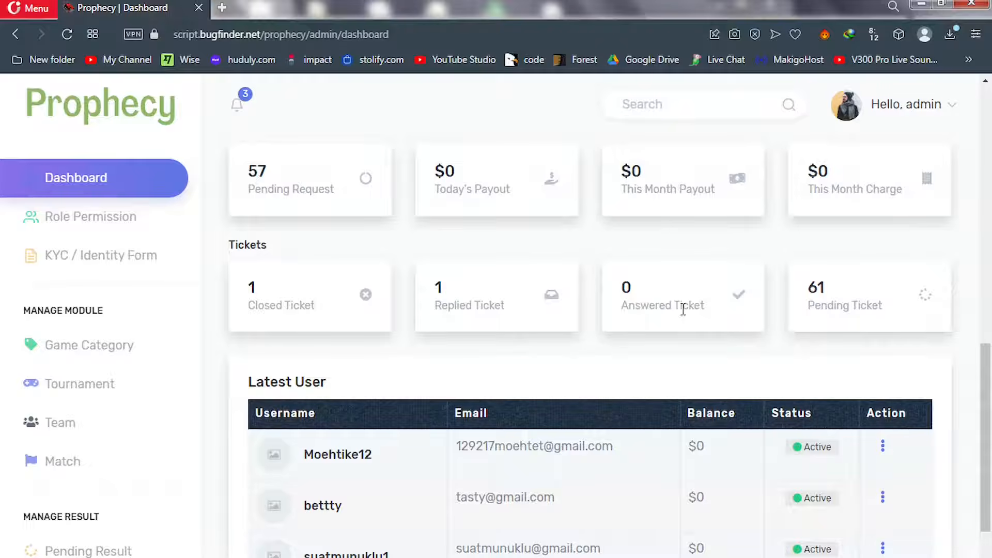
{"action": "left_click_drag", "start_coordinate": [989, 389], "coordinate": [990, 473]}
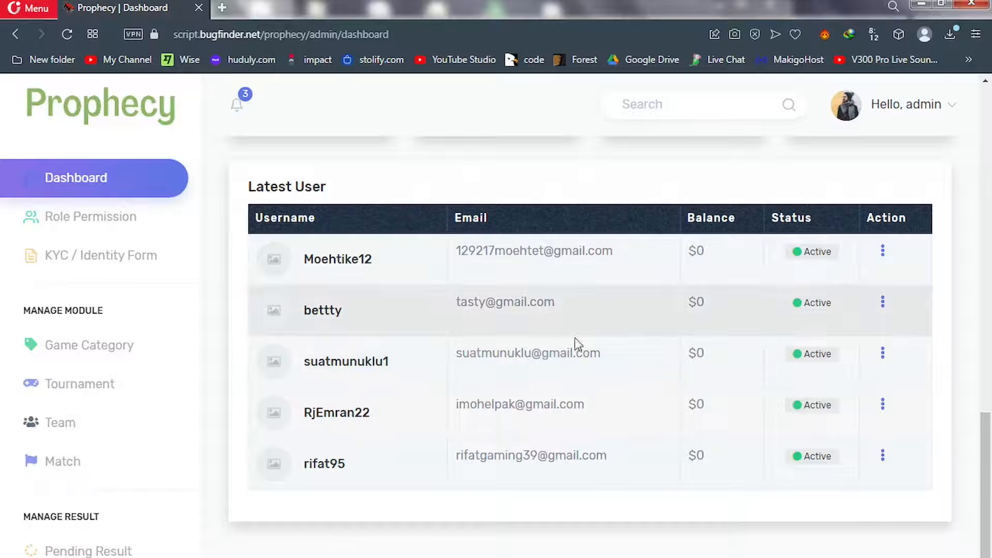
{"action": "left_click", "coordinate": [883, 255]}
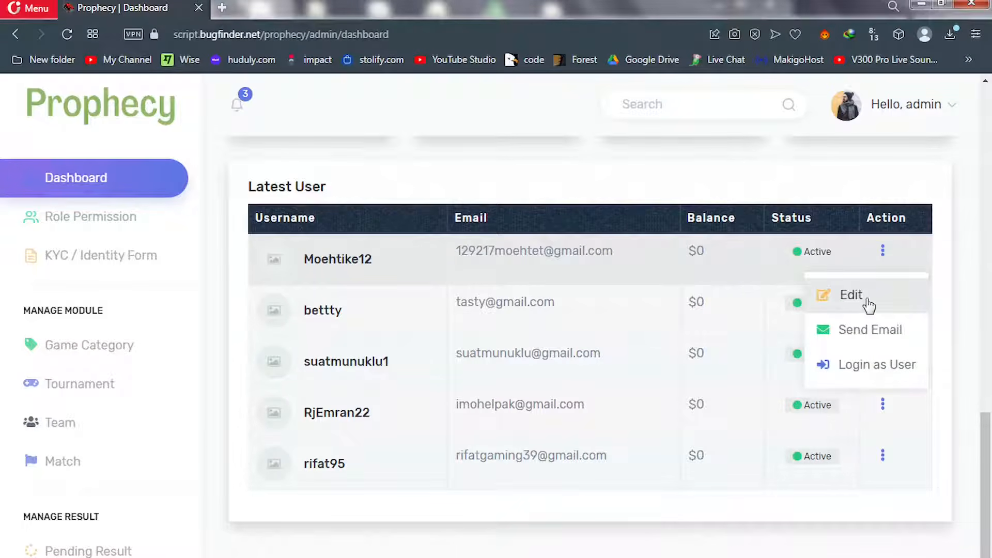
Close the first Latest User row's action options on the Prophecy dashboard
{"action": "left_click", "coordinate": [866, 300]}
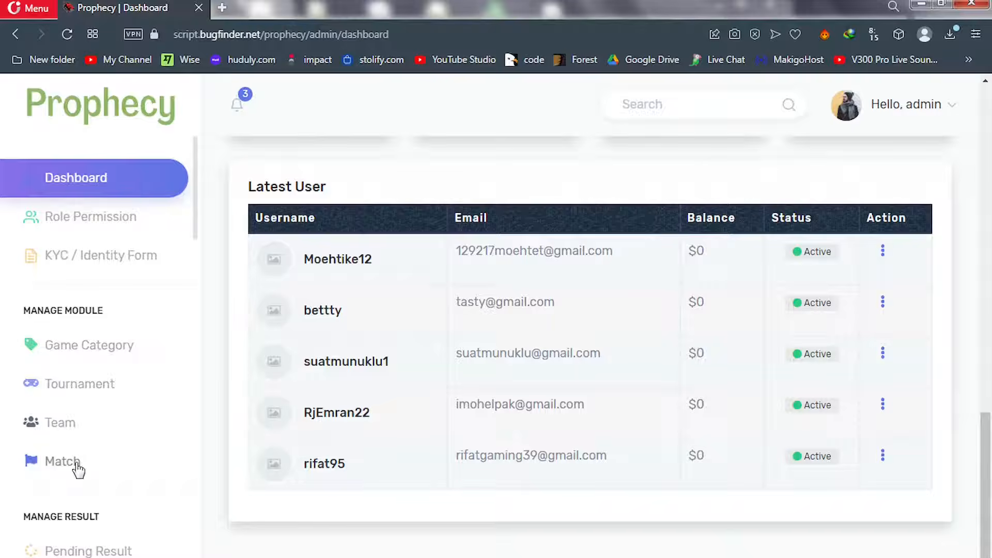
{"action": "scroll", "coordinate": [78, 469], "scroll_direction": "down", "scroll_amount": 5}
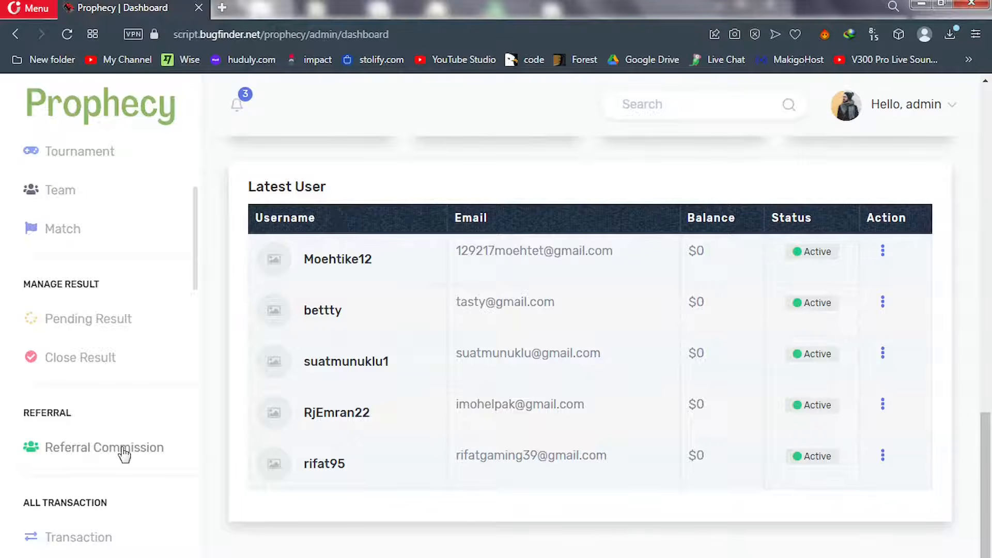
{"action": "scroll", "coordinate": [138, 455], "scroll_direction": "down", "scroll_amount": 3}
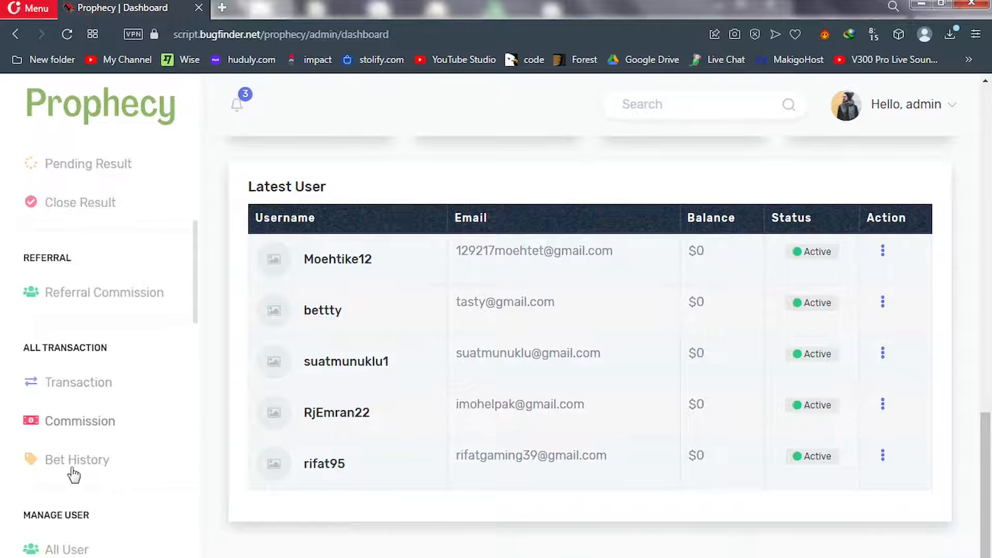
{"action": "scroll", "coordinate": [73, 472], "scroll_direction": "down", "scroll_amount": 3}
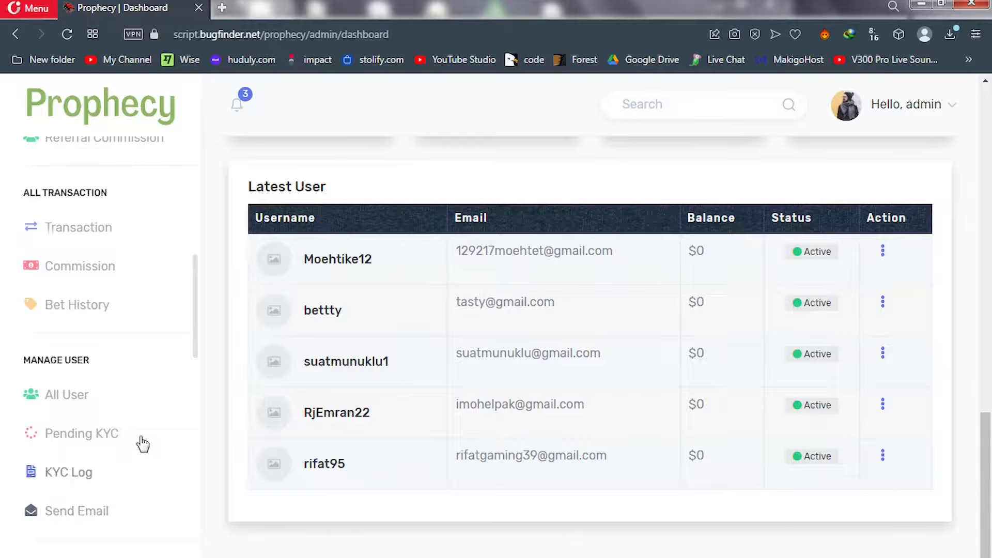
{"action": "scroll", "coordinate": [163, 411], "scroll_direction": "down", "scroll_amount": 2}
{"action": "scroll", "coordinate": [163, 411], "scroll_direction": "down", "scroll_amount": 2}
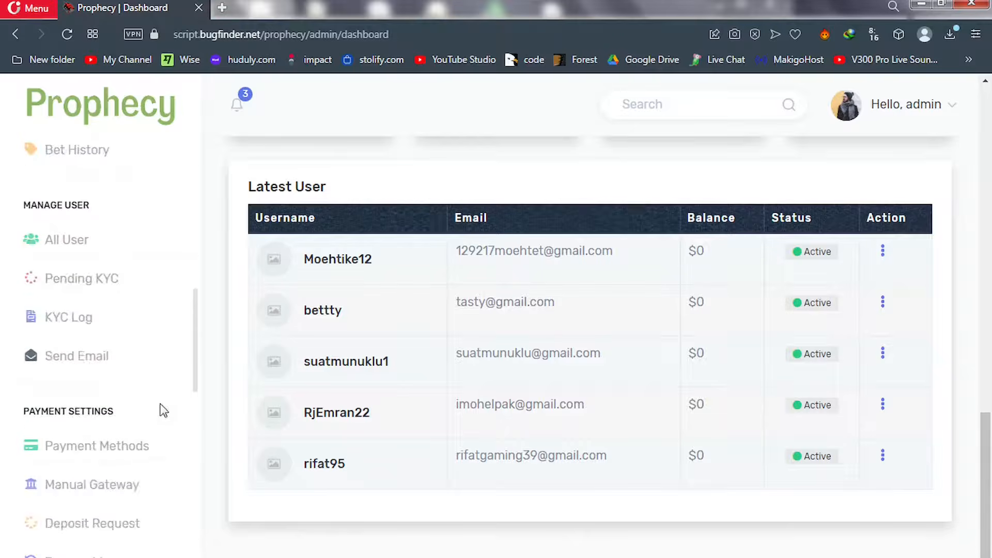
{"action": "scroll", "coordinate": [162, 410], "scroll_direction": "down", "scroll_amount": 6}
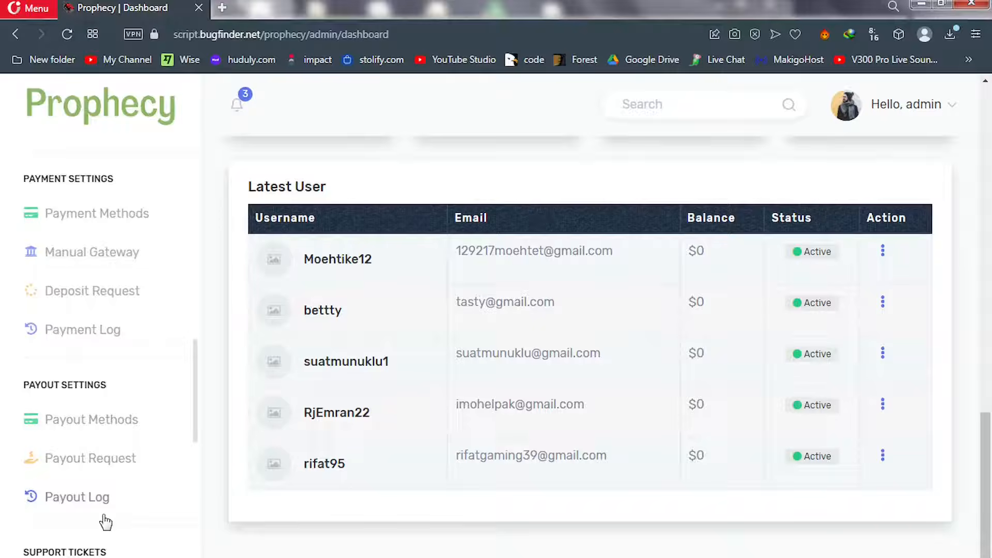
{"action": "scroll", "coordinate": [106, 522], "scroll_direction": "down", "scroll_amount": 2}
{"action": "scroll", "coordinate": [106, 522], "scroll_direction": "down", "scroll_amount": 2}
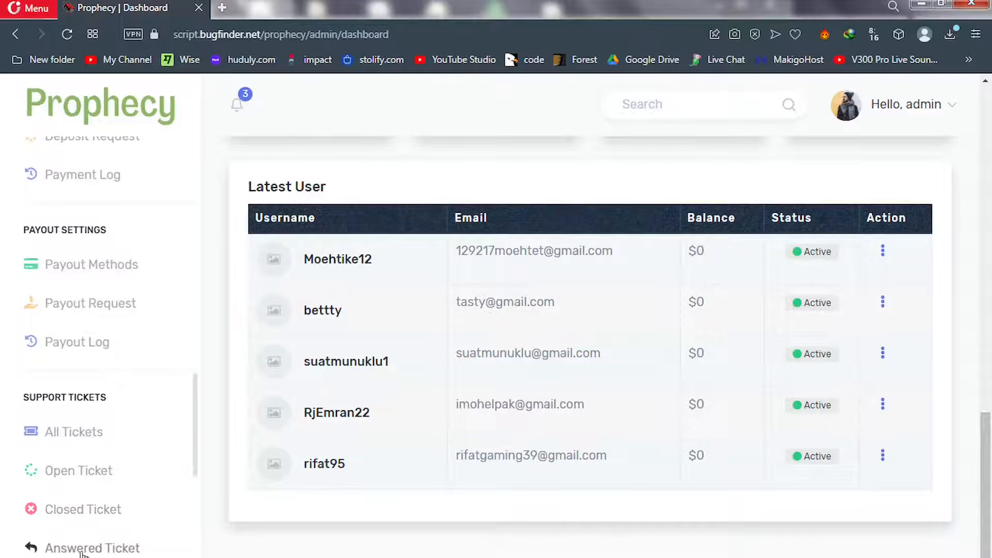
{"action": "scroll", "coordinate": [59, 424], "scroll_direction": "down", "scroll_amount": 4}
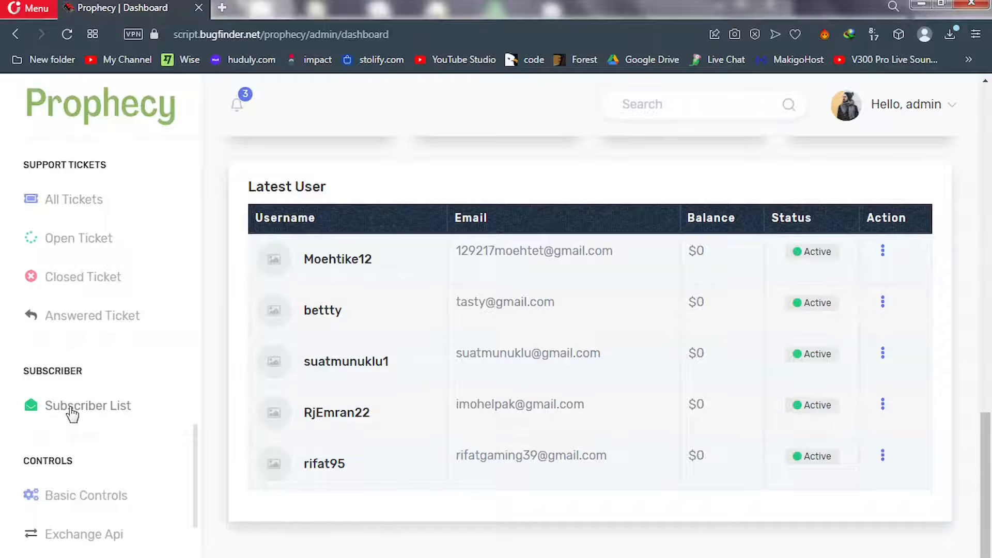
{"action": "scroll", "coordinate": [72, 413], "scroll_direction": "down", "scroll_amount": 5}
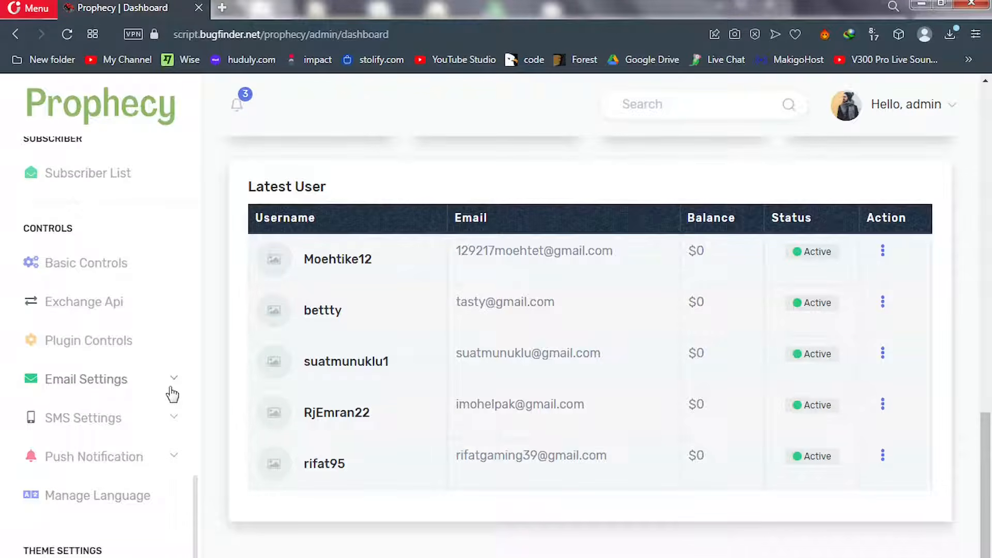
{"action": "scroll", "coordinate": [172, 394], "scroll_direction": "down", "scroll_amount": 3}
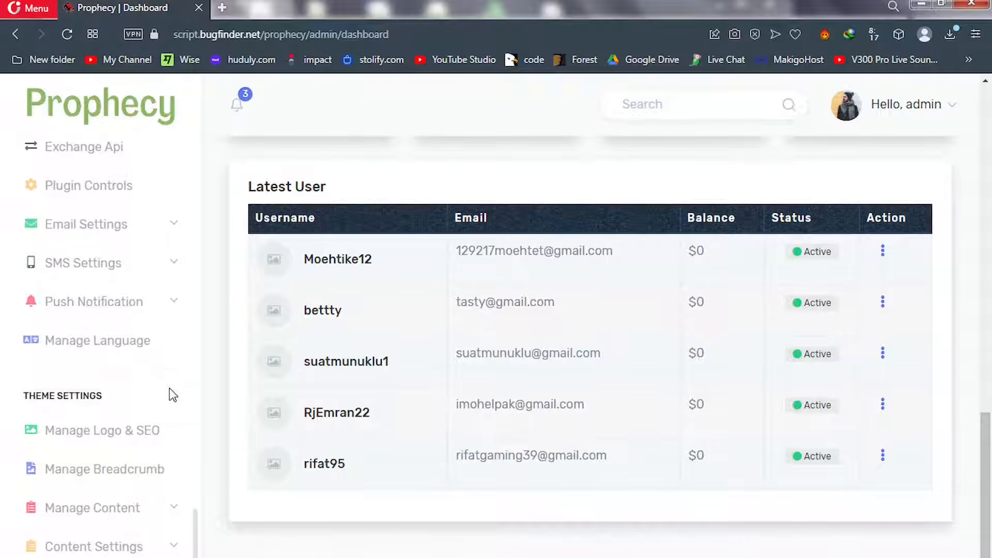
Scroll down the Prophecy admin sidebar toward Theme Settings
{"action": "scroll", "coordinate": [172, 396], "scroll_direction": "down", "scroll_amount": 1}
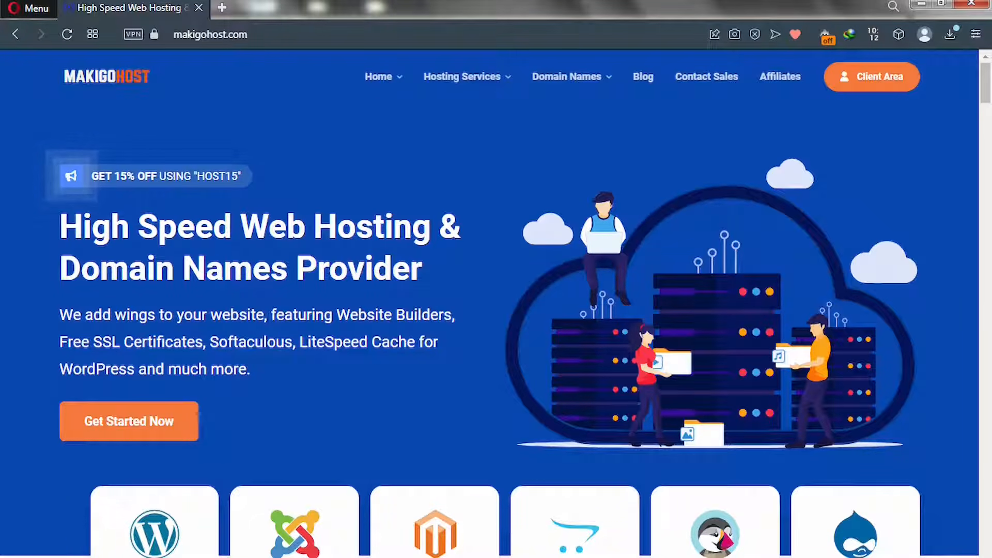
Go through the open Google, Pixabay, Huduly and Canva tabs, then show MakigoHost's Hosting Services dropdown
{"action": "left_click", "coordinate": [246, 9]}
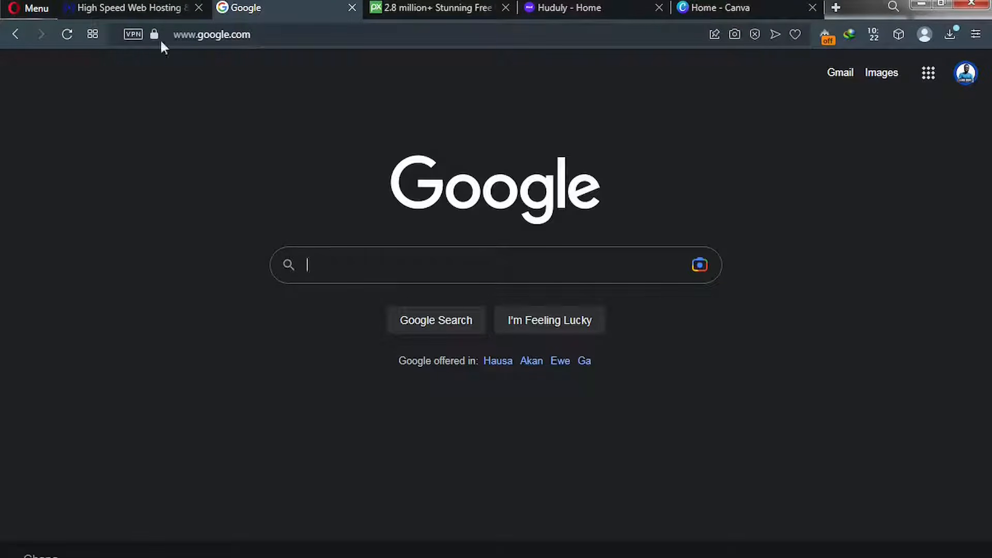
{"action": "left_click", "coordinate": [257, 35]}
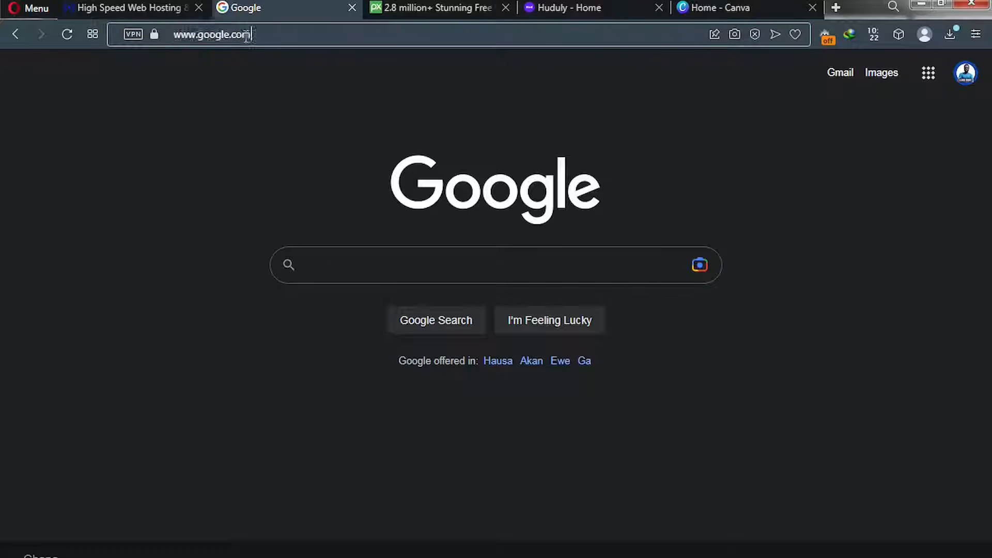
{"action": "key", "text": "ctrl+Tab"}
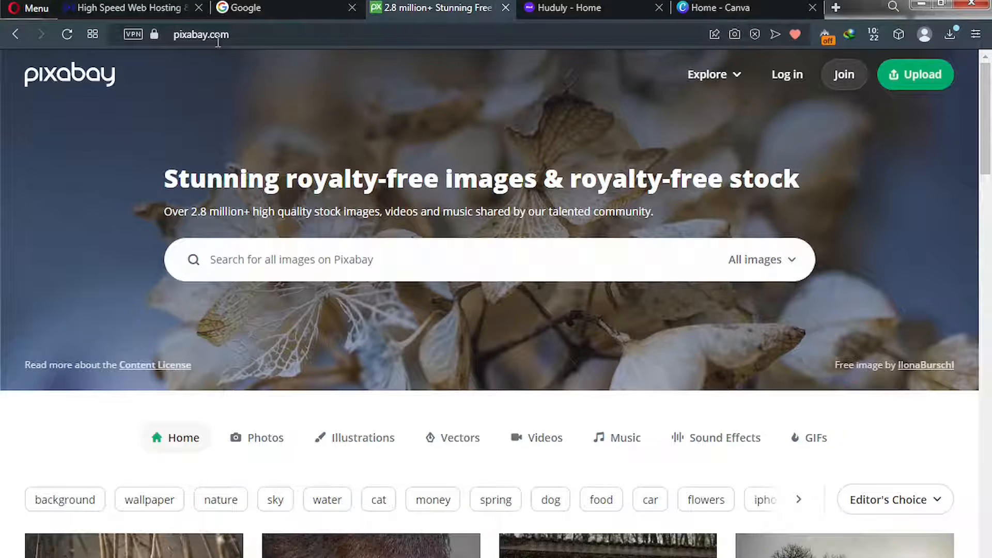
{"action": "left_click", "coordinate": [548, 7]}
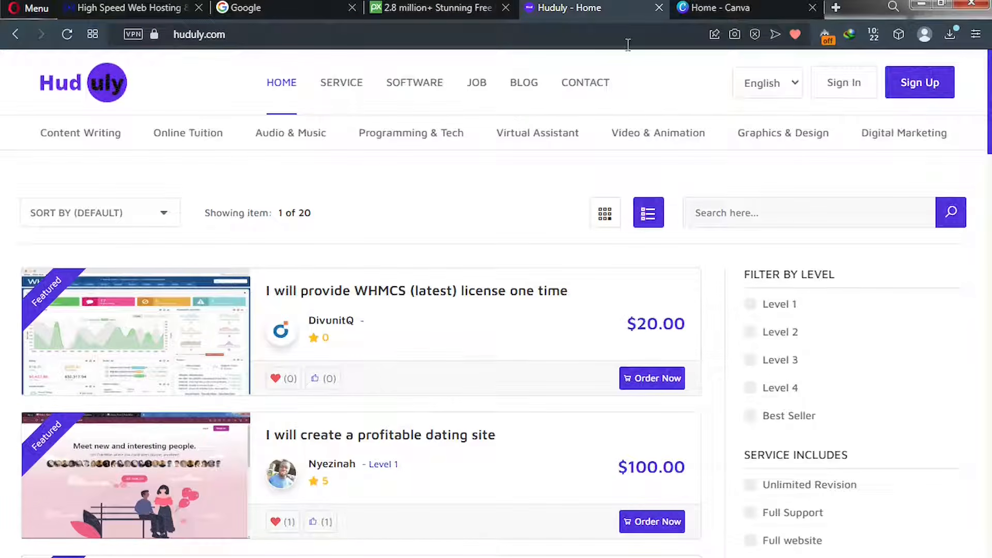
{"action": "left_click", "coordinate": [690, 7]}
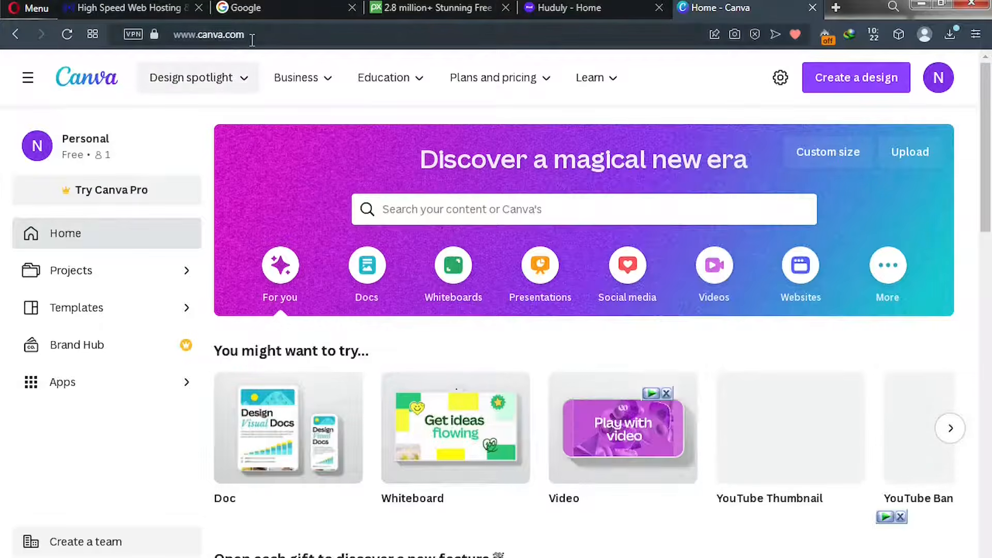
{"action": "left_click", "coordinate": [243, 7]}
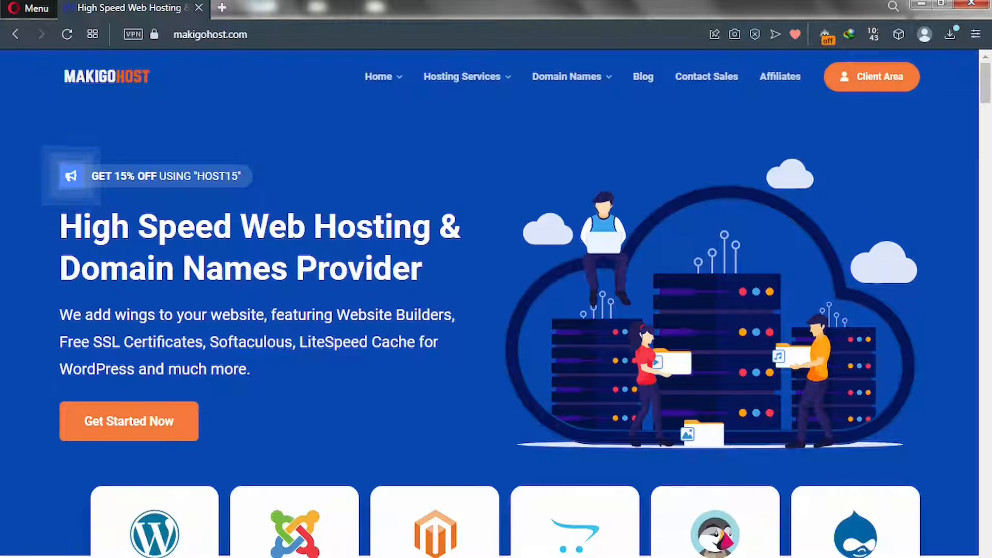
{"action": "mouse_move", "coordinate": [417, 113]}
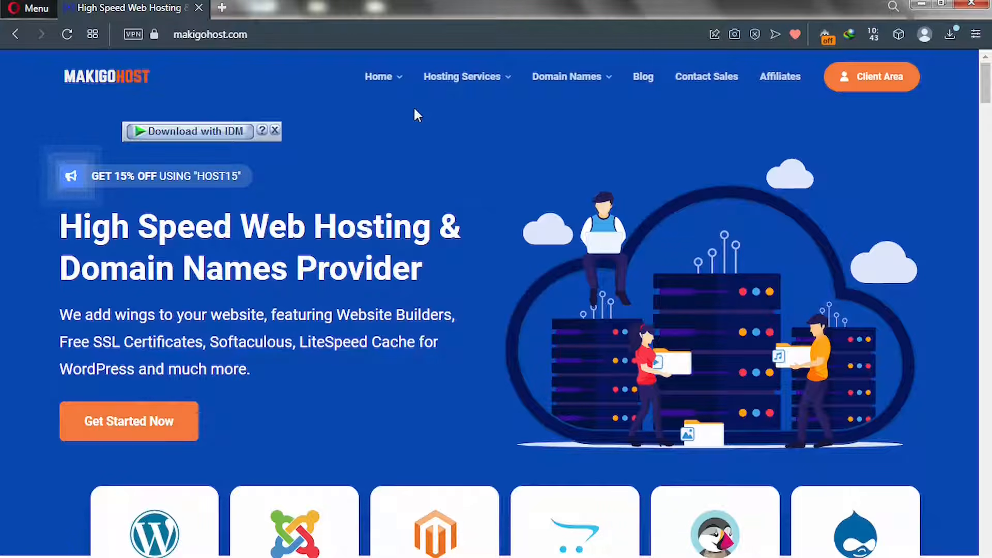
{"action": "mouse_move", "coordinate": [445, 76]}
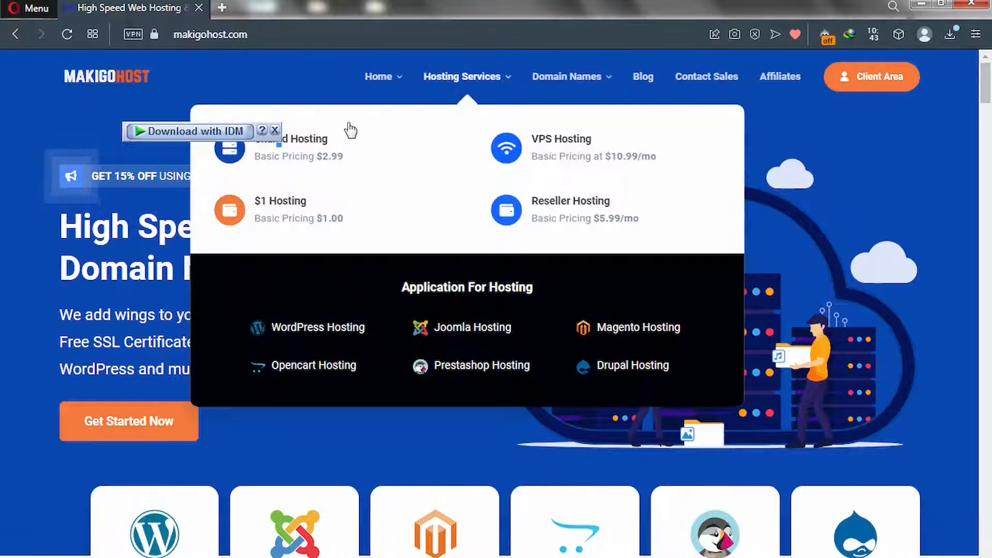
Open Shared Hosting, compare Go Basic, Standard and Go Unlimited plans, then start a blank tab
{"action": "left_click", "coordinate": [297, 152]}
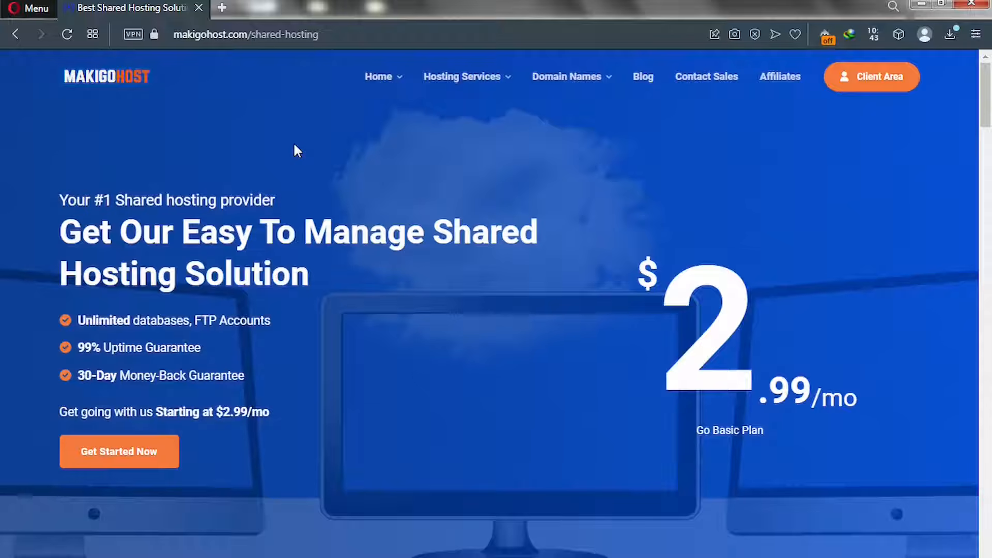
{"action": "scroll", "coordinate": [274, 294], "scroll_direction": "down", "scroll_amount": 8}
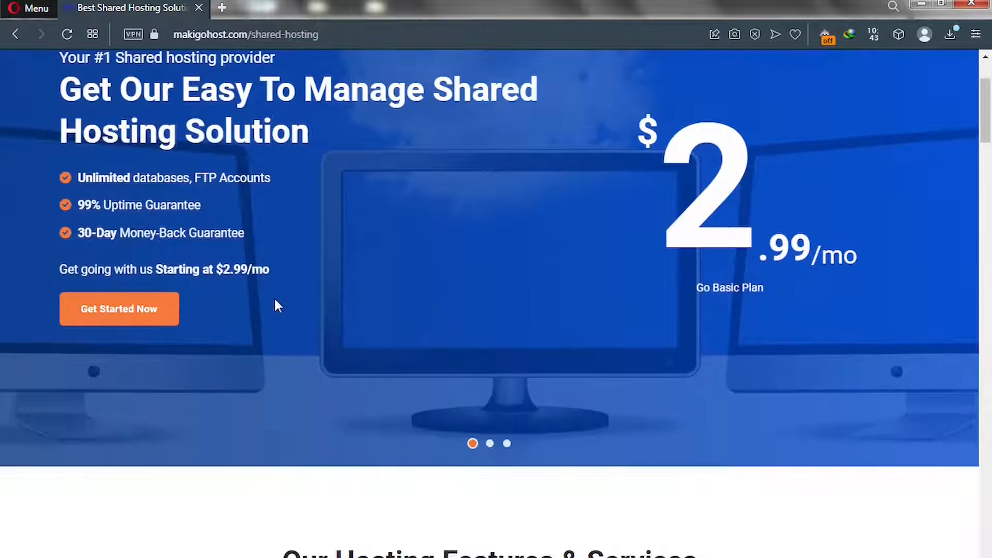
{"action": "scroll", "coordinate": [276, 306], "scroll_direction": "down", "scroll_amount": 7}
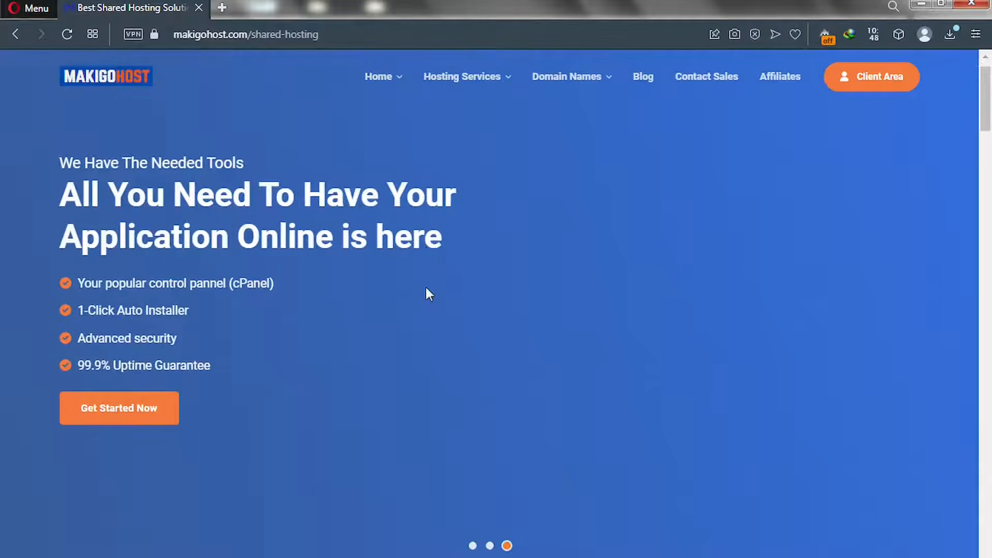
{"action": "scroll", "coordinate": [426, 288], "scroll_direction": "down", "scroll_amount": 5}
{"action": "scroll", "coordinate": [426, 288], "scroll_direction": "down", "scroll_amount": 10}
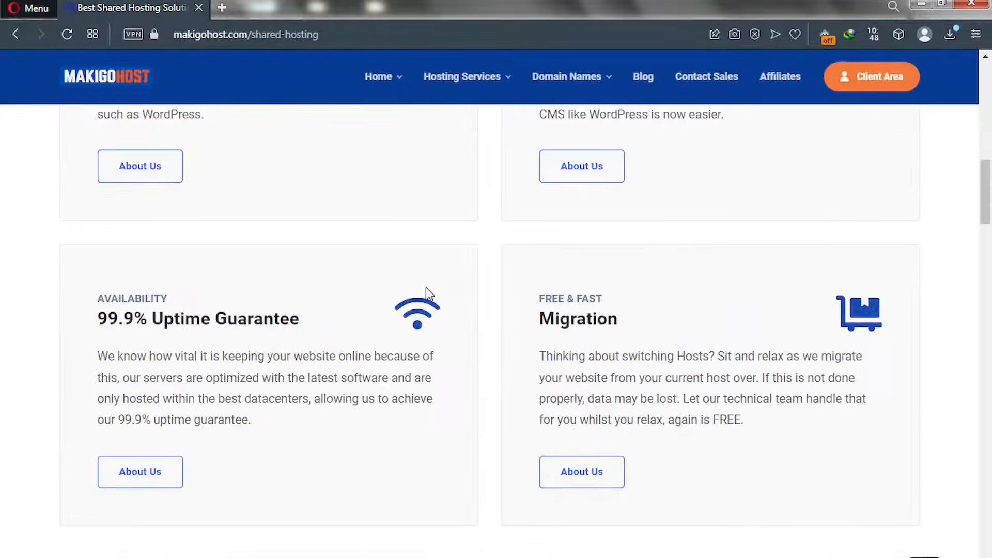
{"action": "scroll", "coordinate": [427, 293], "scroll_direction": "down", "scroll_amount": 3}
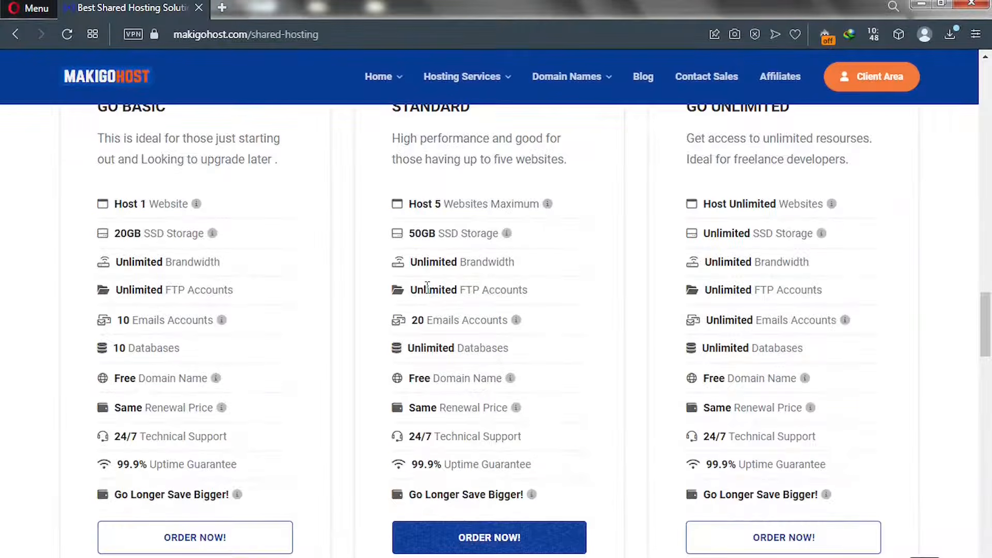
{"action": "scroll", "coordinate": [426, 288], "scroll_direction": "up", "scroll_amount": 2}
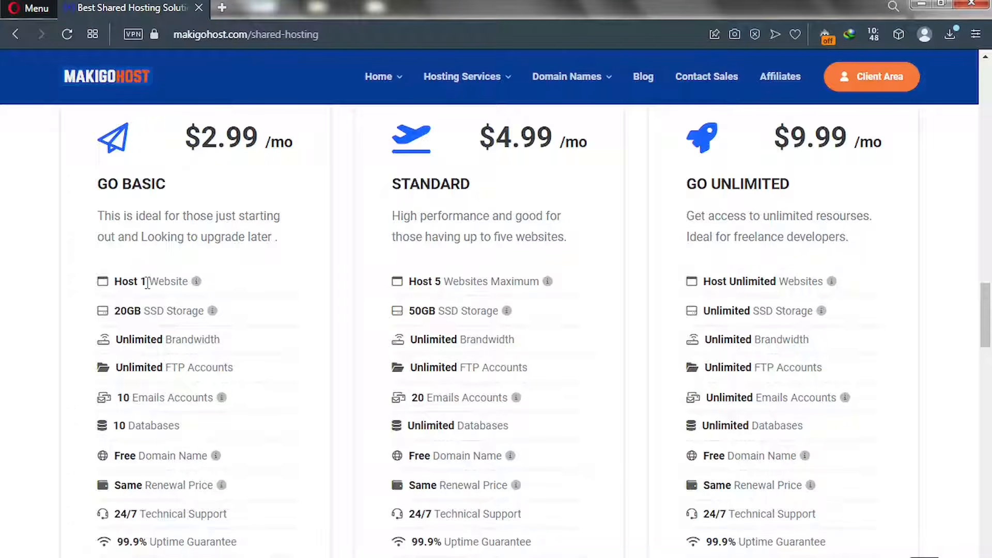
{"action": "key", "text": "ctrl+t"}
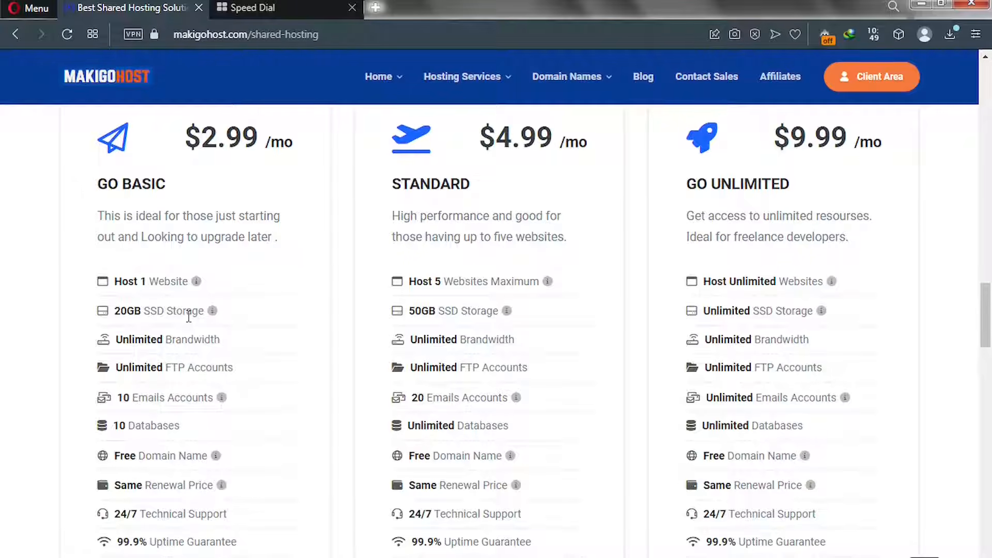
Run a Google search for 'SSD VS HDD' in the new tab
{"action": "left_click", "coordinate": [257, 10]}
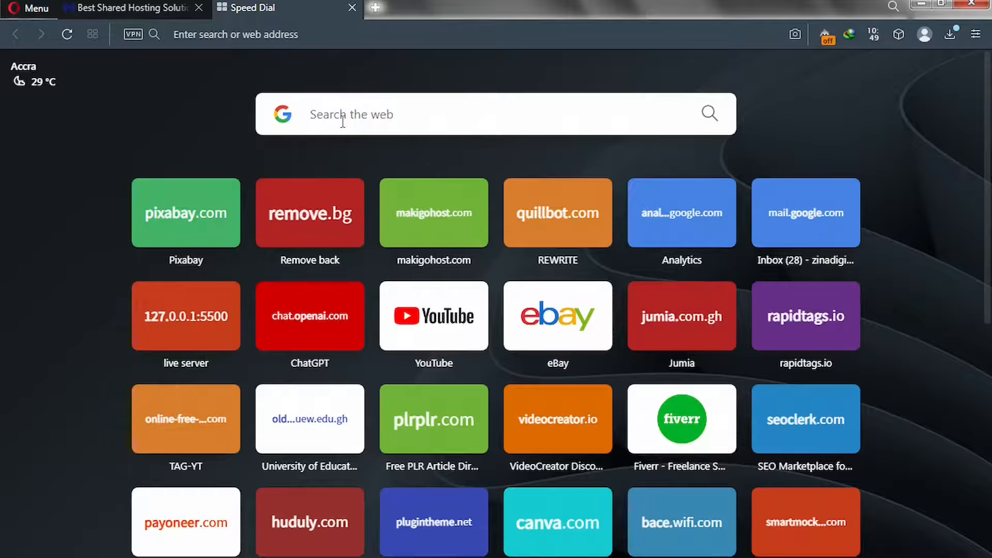
{"action": "left_click", "coordinate": [344, 118]}
{"action": "type", "text": "SSD VS HDD"}
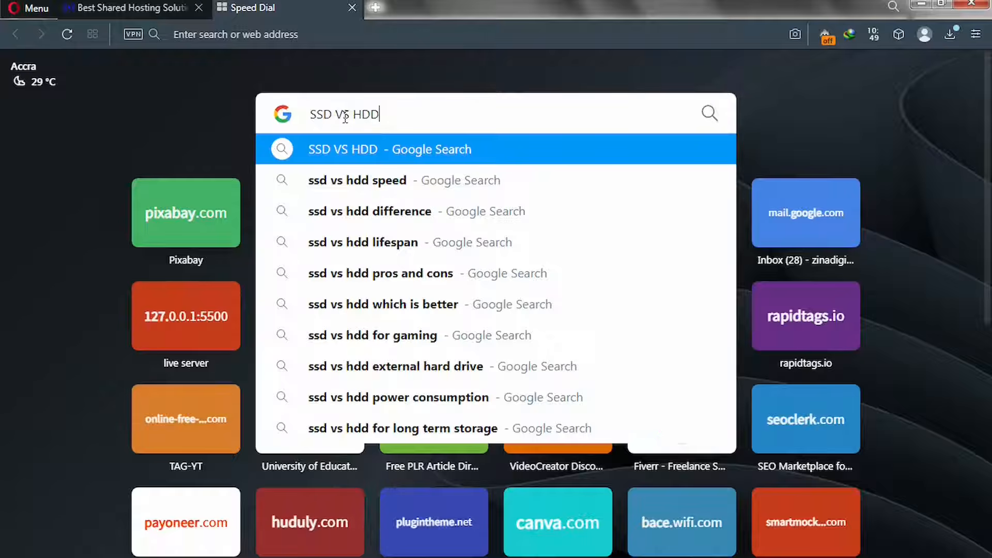
{"action": "key", "text": "Return"}
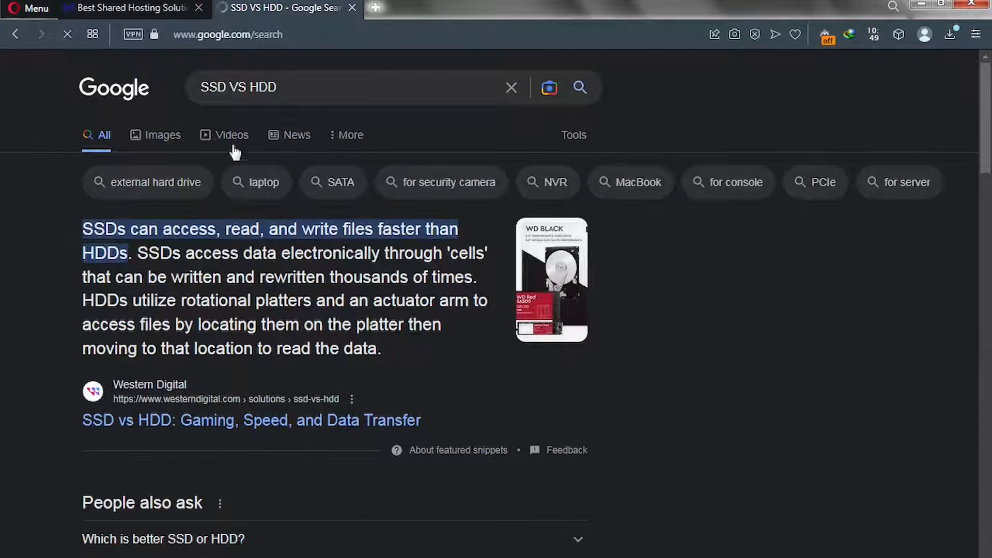
View the Avast SSD vs HDD comparison image, then return to the MakigoHost pricing page
{"action": "left_click", "coordinate": [161, 147]}
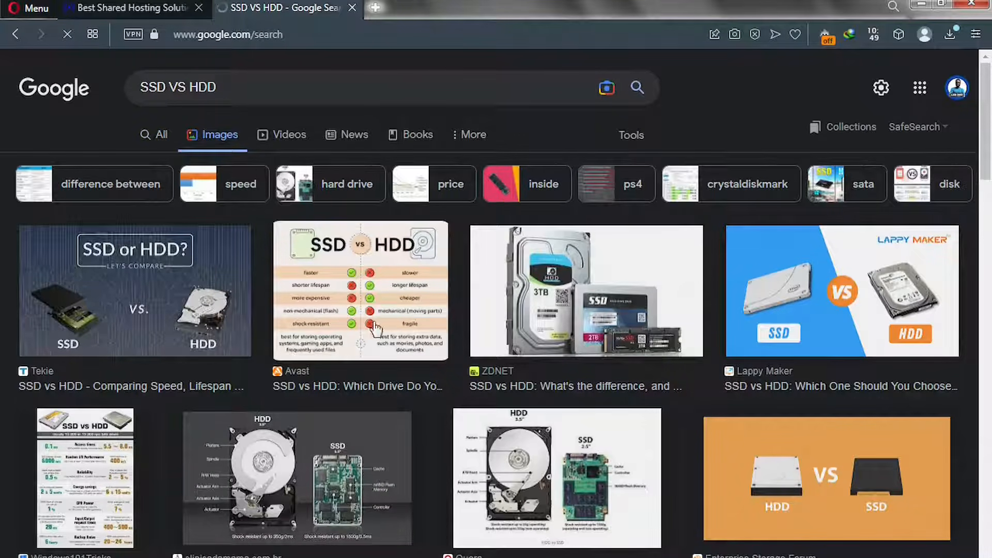
{"action": "left_click", "coordinate": [352, 306]}
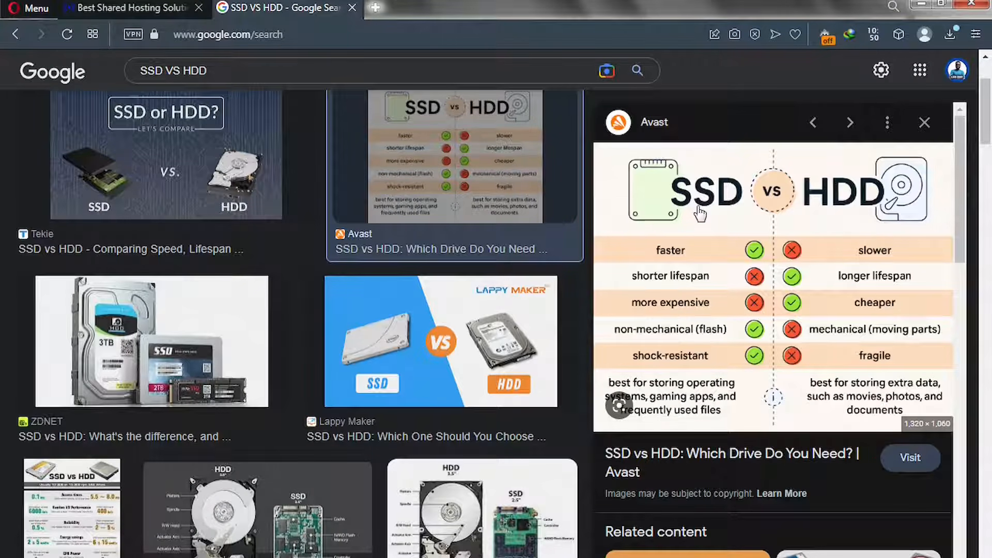
{"action": "left_click", "coordinate": [153, 7]}
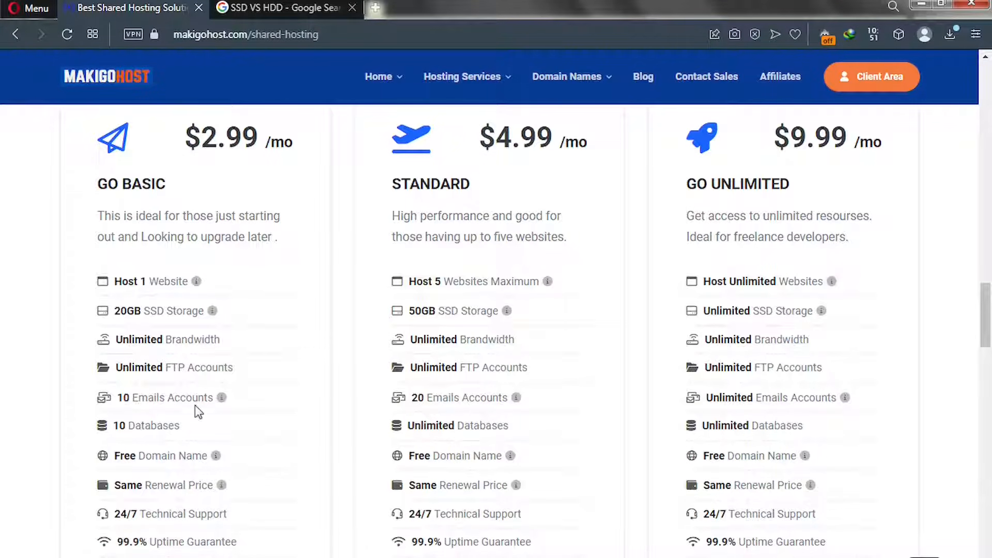
{"action": "mouse_move", "coordinate": [213, 401]}
{"action": "mouse_move", "coordinate": [216, 459]}
{"action": "scroll", "coordinate": [200, 538], "scroll_direction": "down", "scroll_amount": 2}
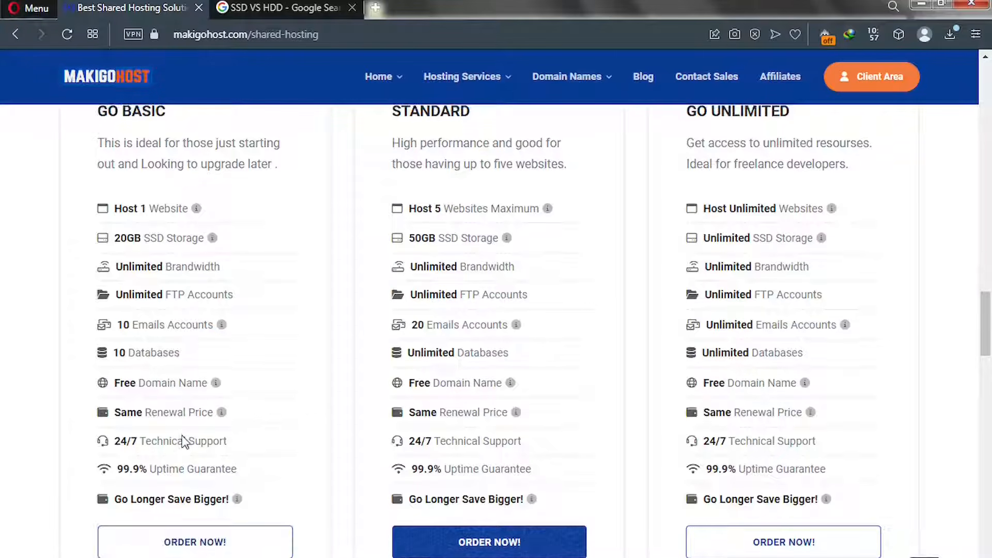
{"action": "scroll", "coordinate": [158, 318], "scroll_direction": "up", "scroll_amount": 5}
{"action": "scroll", "coordinate": [155, 317], "scroll_direction": "down", "scroll_amount": 3}
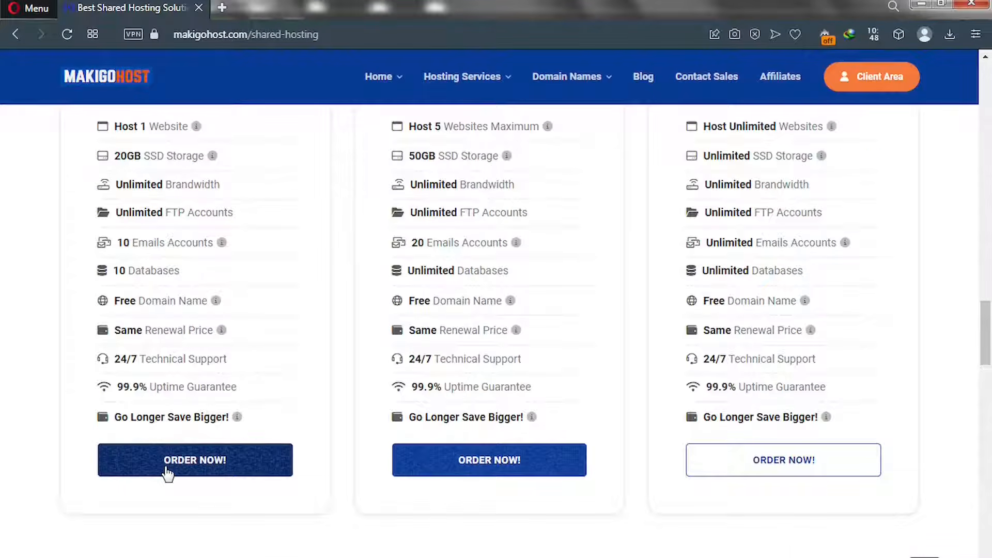
Order Go Basic and, after trying the transfer and existing-domain options, pick 'Register a new domain'
{"action": "left_click", "coordinate": [167, 471]}
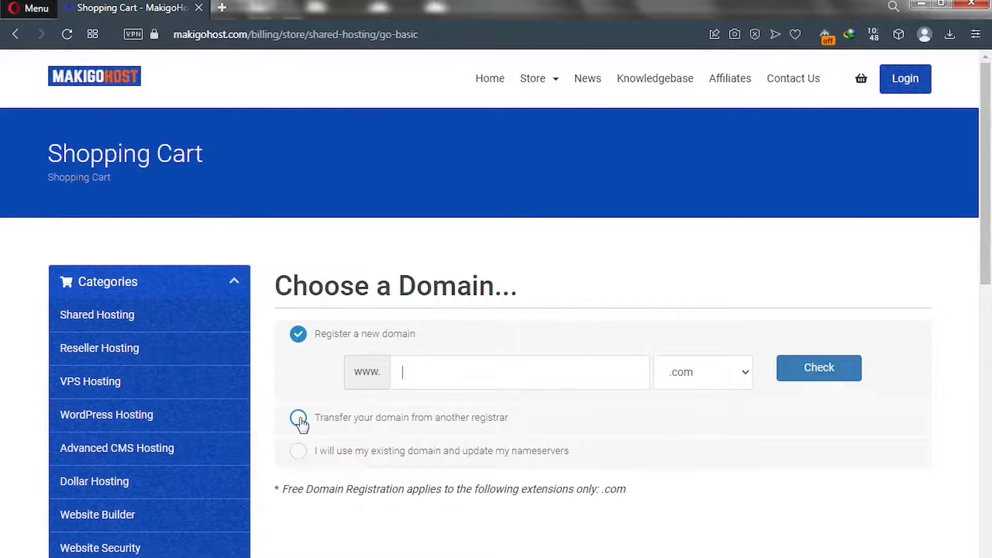
{"action": "left_click", "coordinate": [299, 418]}
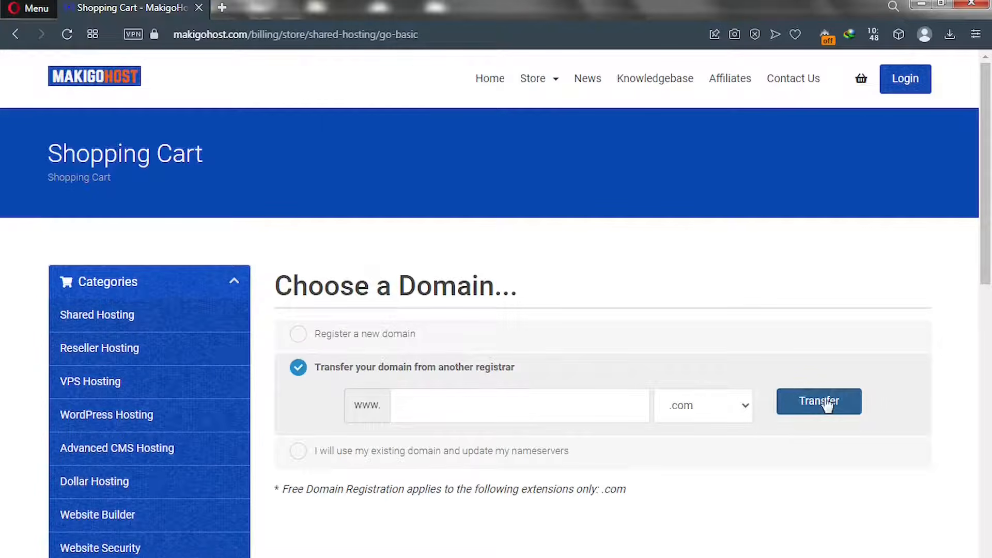
{"action": "left_click", "coordinate": [298, 452]}
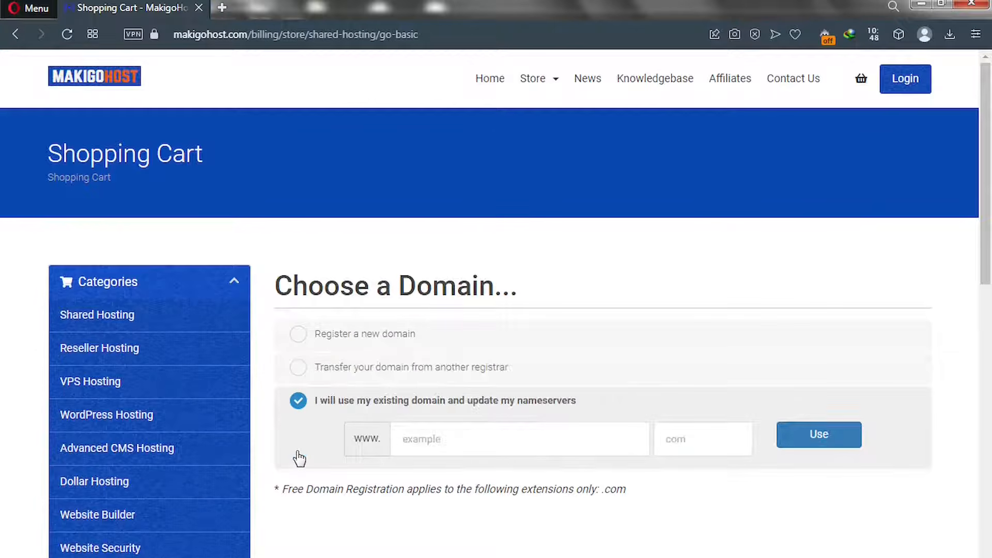
{"action": "left_click", "coordinate": [455, 445]}
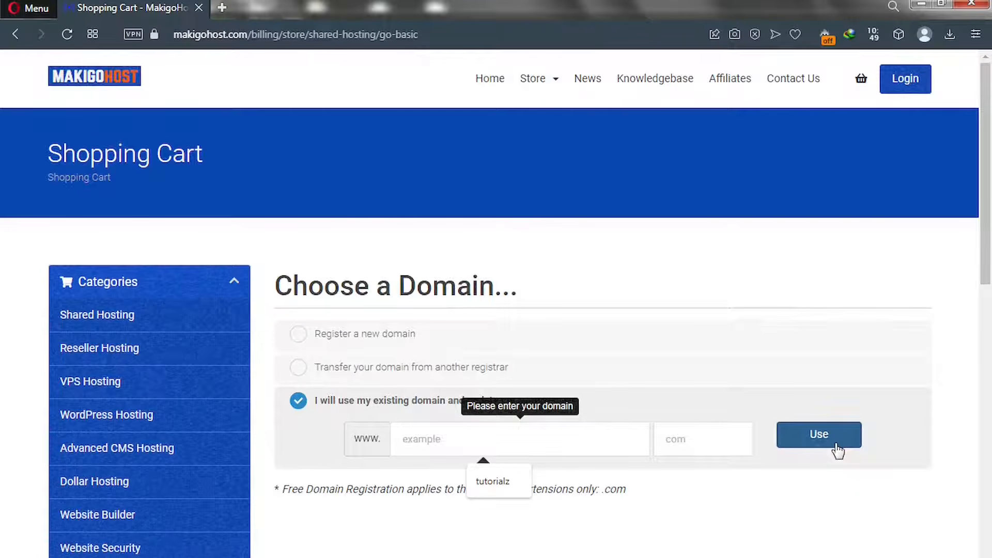
{"action": "left_click", "coordinate": [298, 335]}
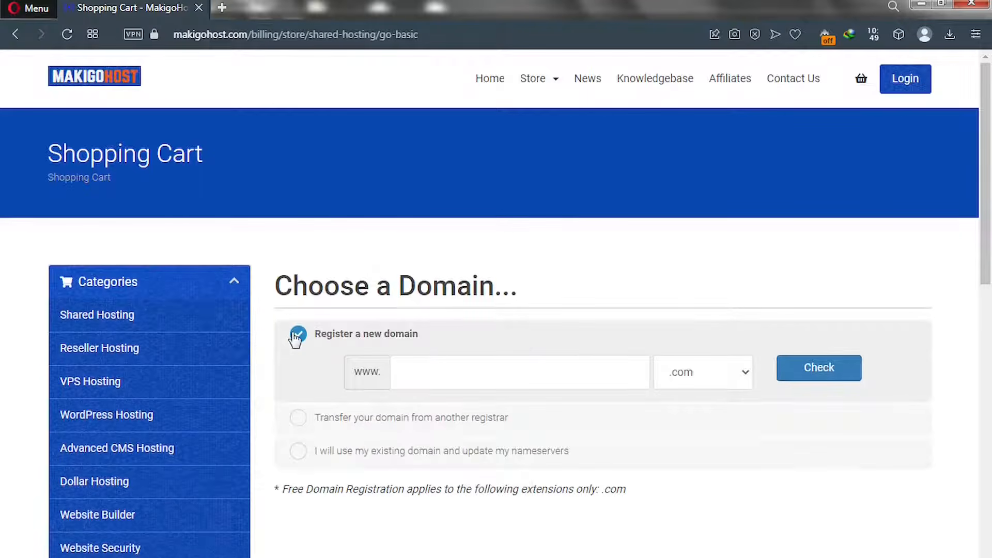
{"action": "left_click", "coordinate": [413, 371]}
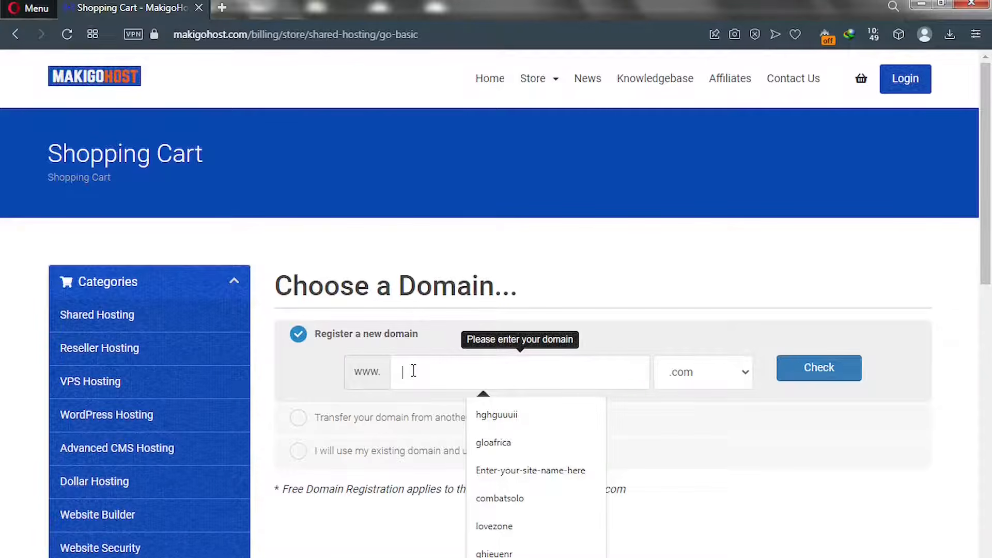
Check solotest.com with the .com extension kept; it is unavailable
{"action": "type", "text": "sdotest"}
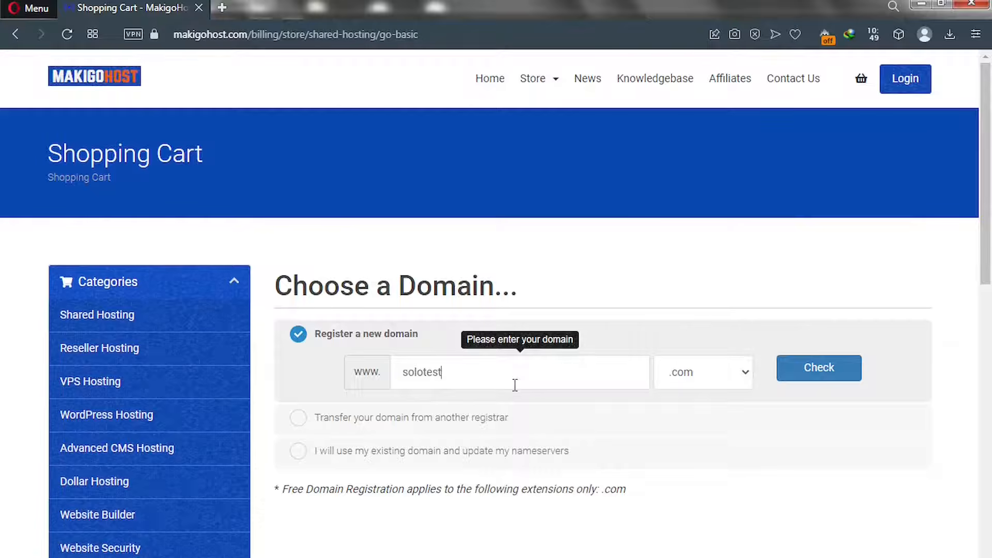
{"action": "left_click", "coordinate": [713, 382]}
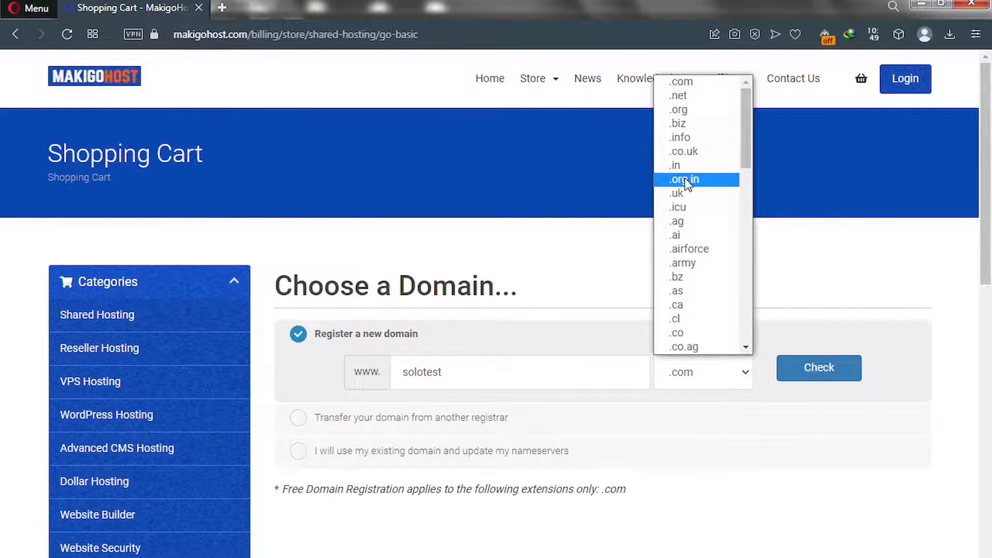
{"action": "left_click", "coordinate": [570, 281]}
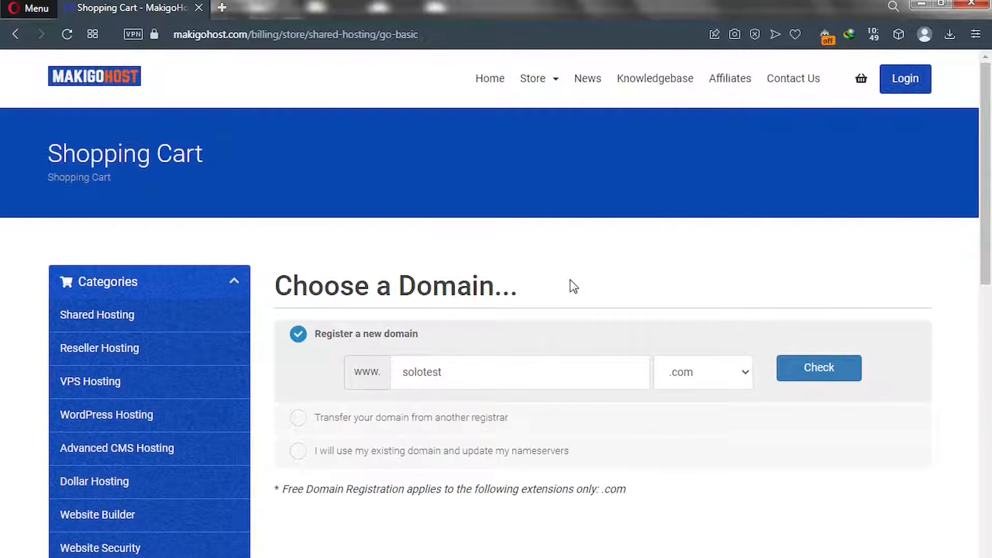
{"action": "left_click", "coordinate": [801, 373]}
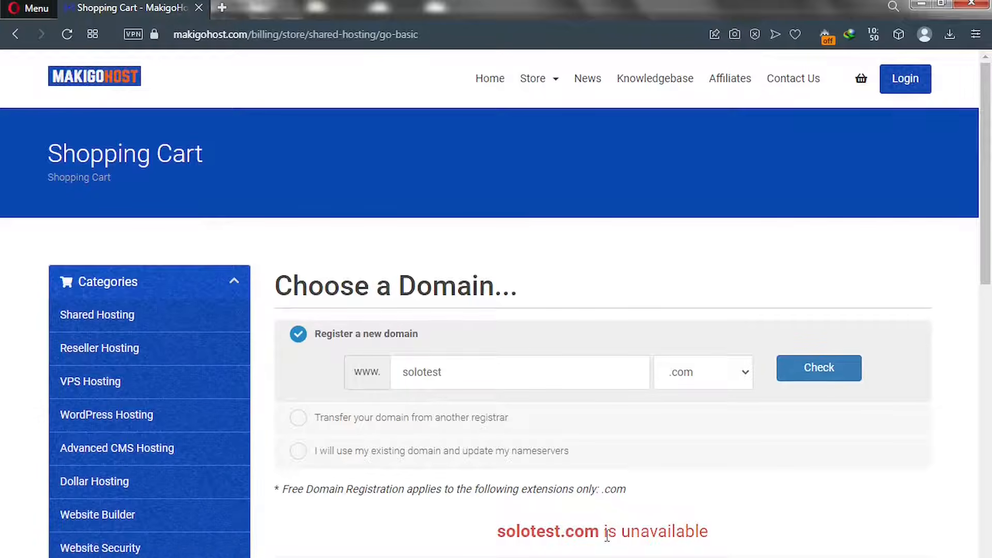
{"action": "left_click_drag", "start_coordinate": [600, 532], "coordinate": [501, 532]}
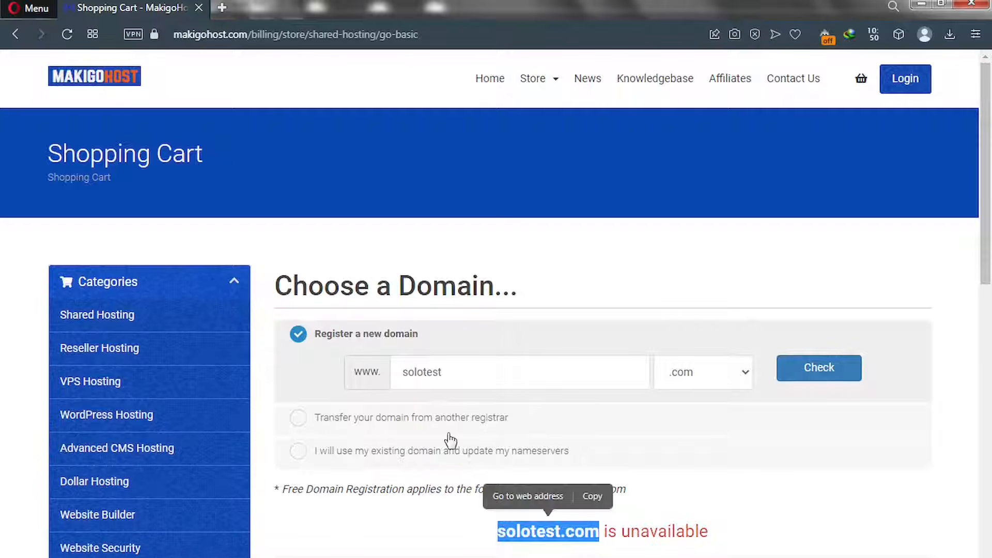
Replace the domain name with google and check google.com, which is also unavailable
{"action": "left_click", "coordinate": [441, 371]}
{"action": "double_click", "coordinate": [390, 371]}
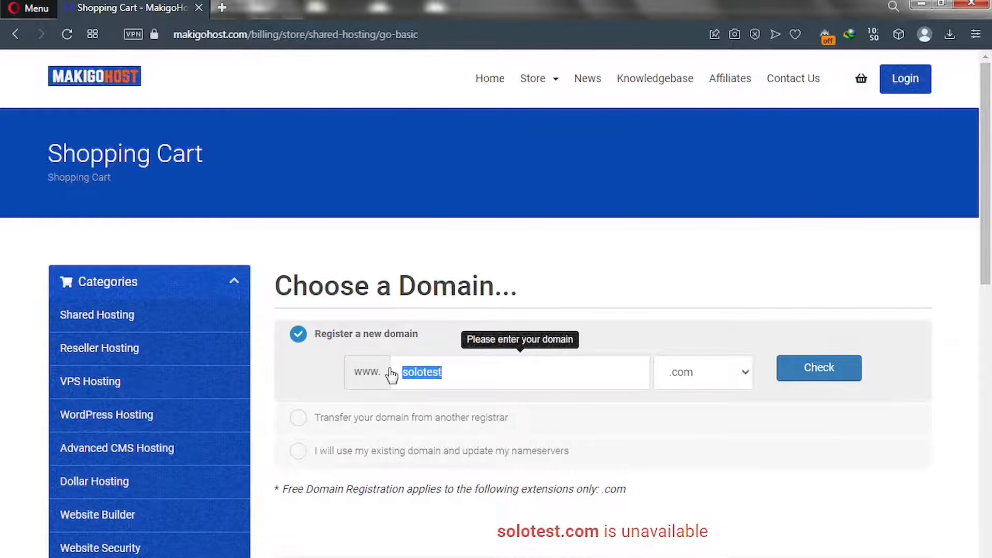
{"action": "type", "text": "google"}
{"action": "left_click", "coordinate": [813, 372]}
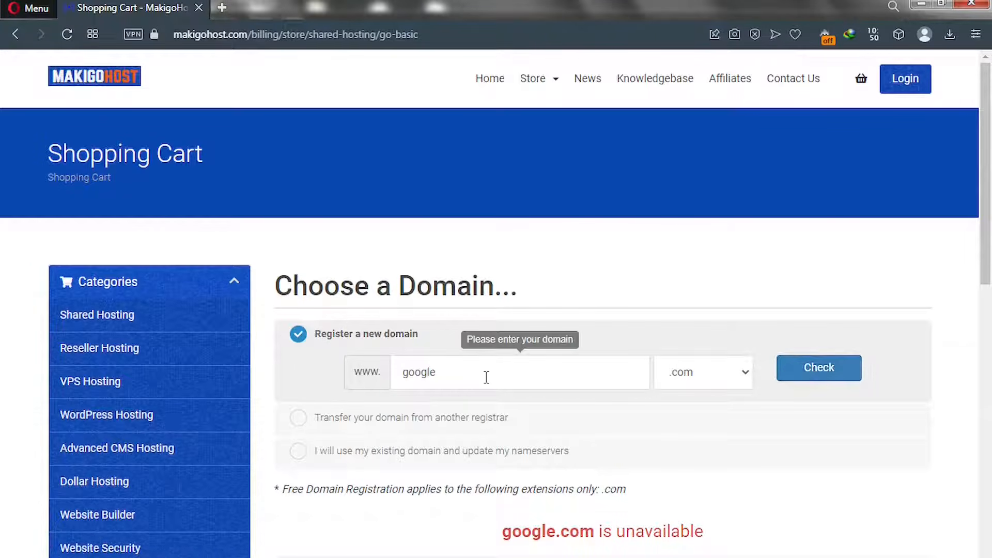
{"action": "left_click_drag", "start_coordinate": [448, 372], "coordinate": [381, 366]}
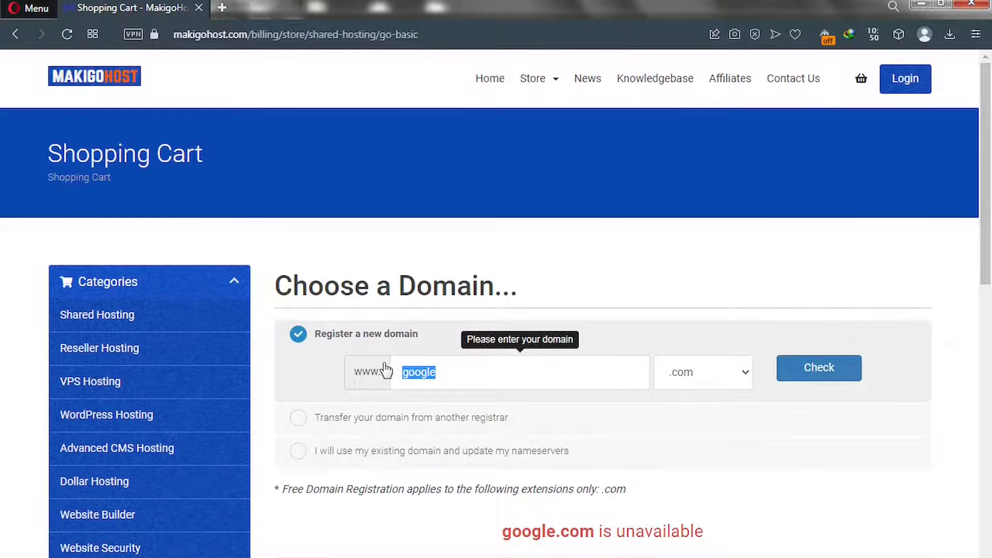
Check solotutorialz.com, available for $12.99, and continue registering it with the order
{"action": "type", "text": "tutorialz"}
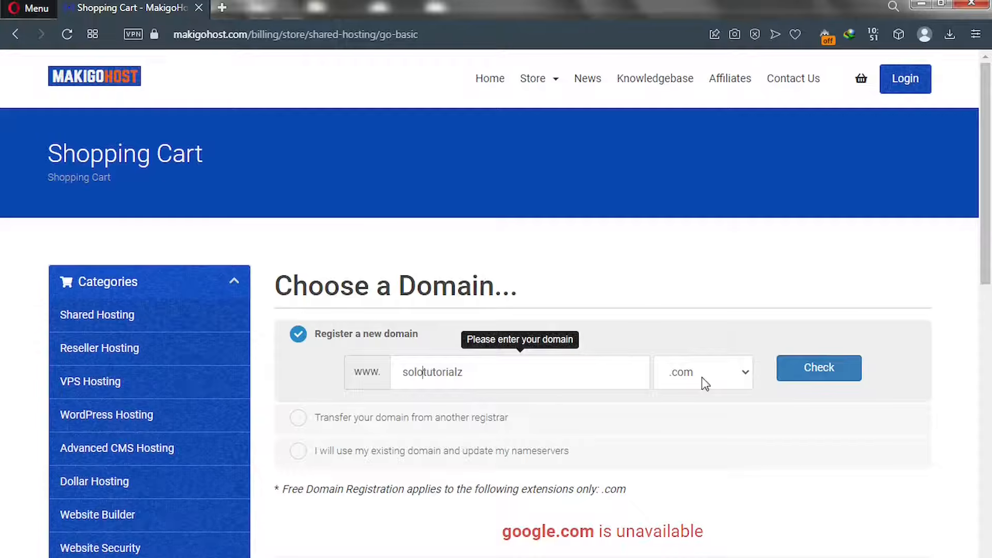
{"action": "left_click", "coordinate": [831, 377]}
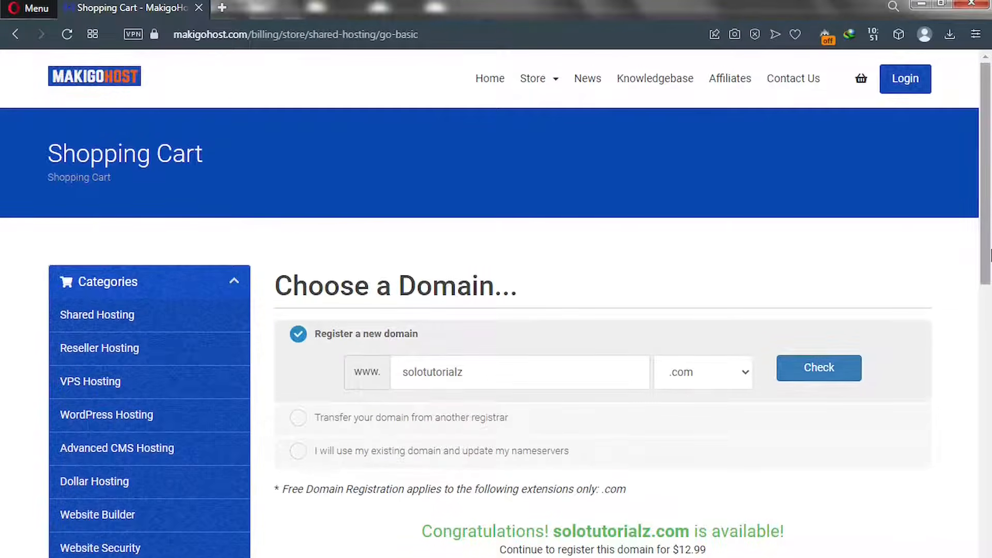
{"action": "left_click_drag", "start_coordinate": [990, 251], "coordinate": [991, 372]}
{"action": "scroll", "coordinate": [989, 373], "scroll_direction": "down", "scroll_amount": 3}
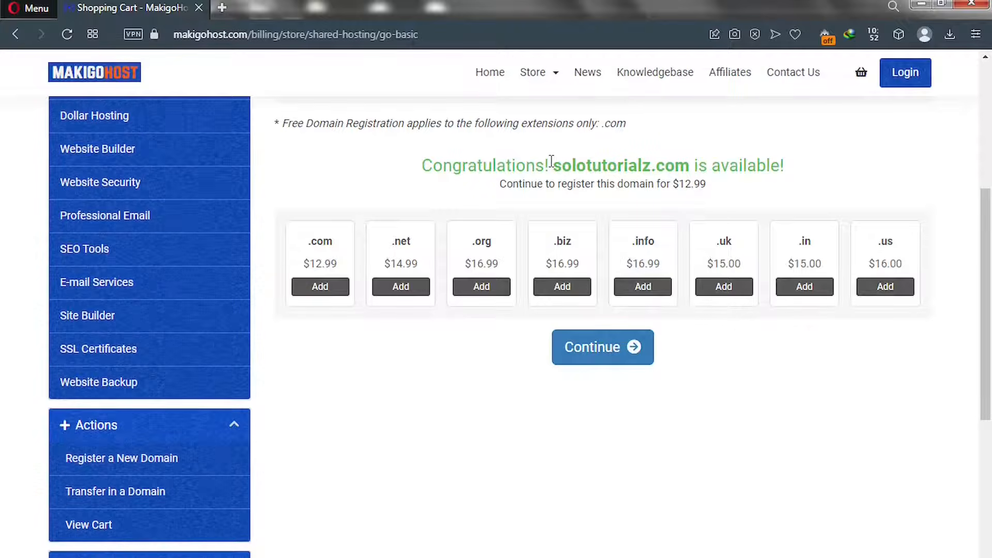
{"action": "left_click", "coordinate": [596, 365]}
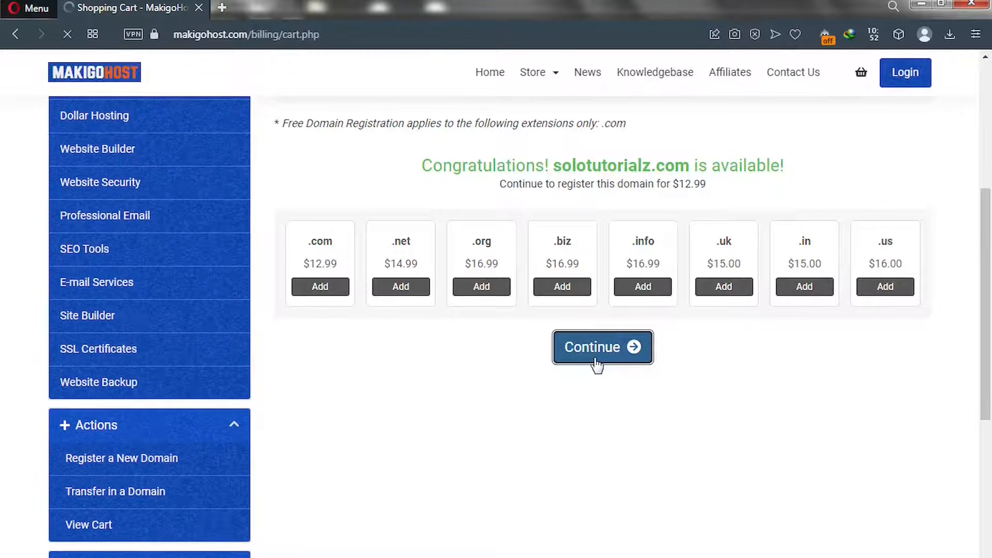
Choose the 12 Month Price - $2.99 (Free Domain) cycle, $35.88 annually, and review the free add-ons
{"action": "scroll", "coordinate": [596, 365], "scroll_direction": "down", "scroll_amount": 10}
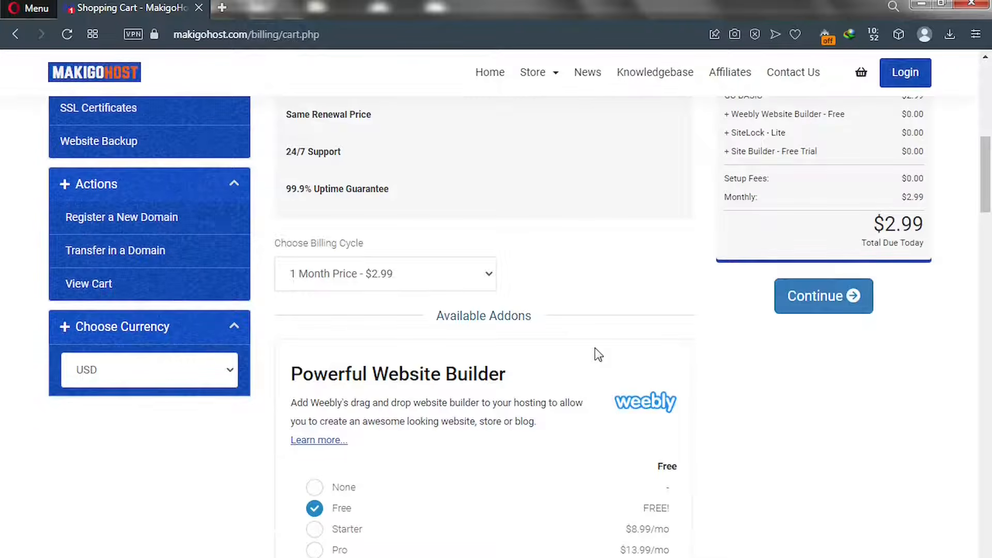
{"action": "left_click", "coordinate": [485, 282]}
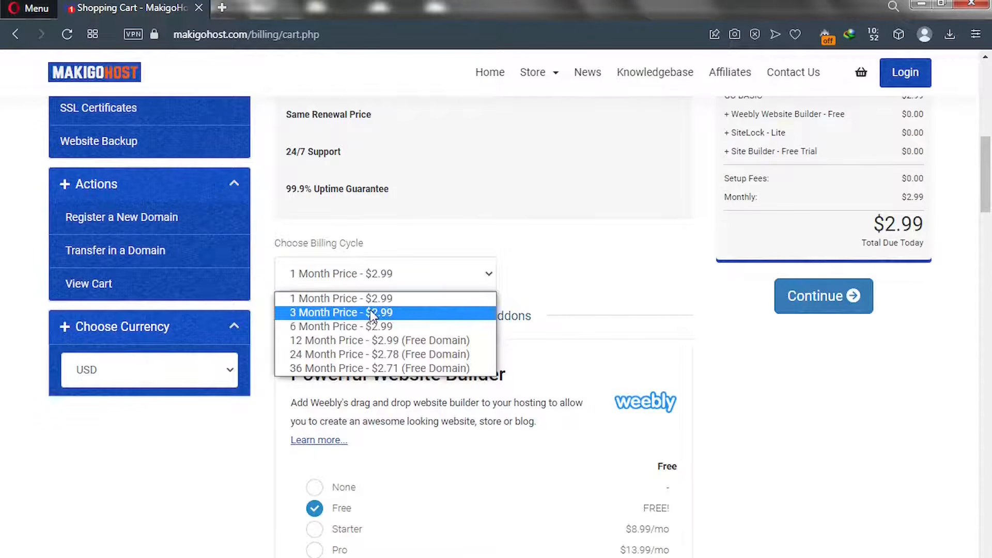
{"action": "left_click", "coordinate": [343, 346]}
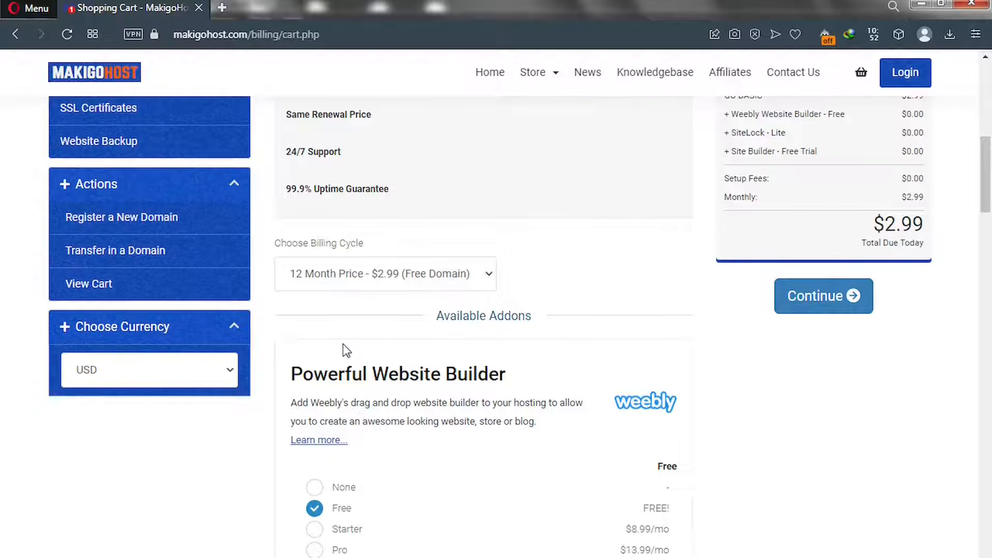
{"action": "scroll", "coordinate": [361, 341], "scroll_direction": "down", "scroll_amount": 5}
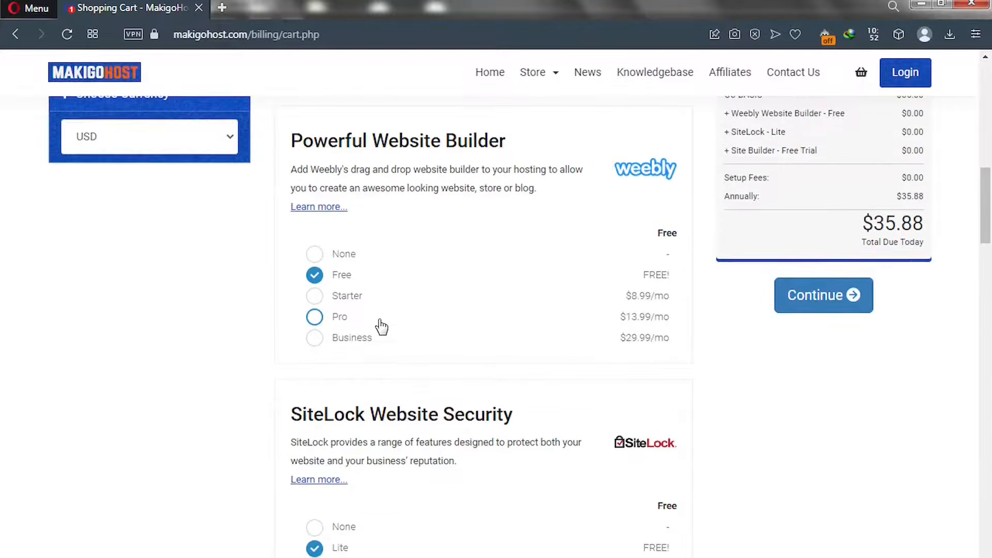
{"action": "scroll", "coordinate": [381, 326], "scroll_direction": "down", "scroll_amount": 4}
{"action": "scroll", "coordinate": [381, 325], "scroll_direction": "down", "scroll_amount": 4}
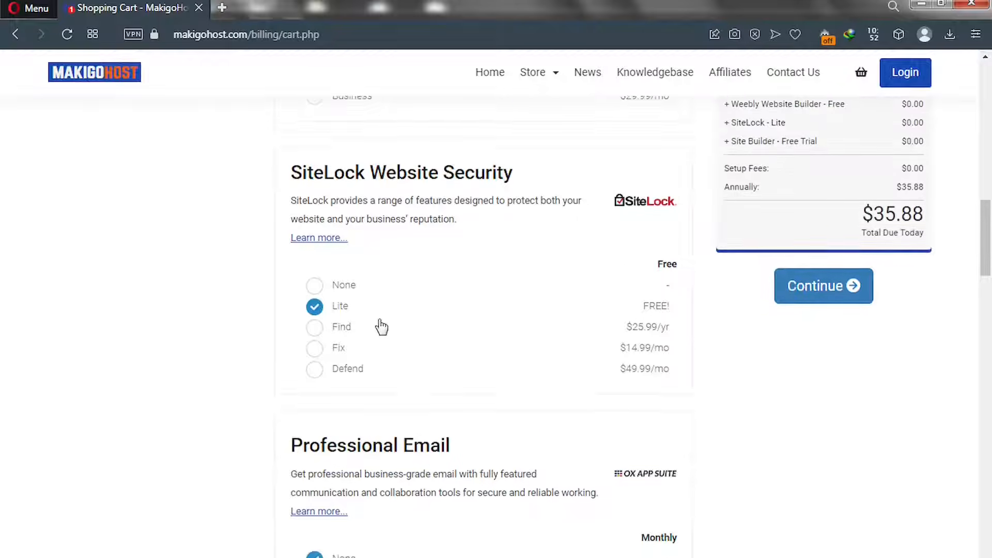
{"action": "scroll", "coordinate": [380, 326], "scroll_direction": "down", "scroll_amount": 6}
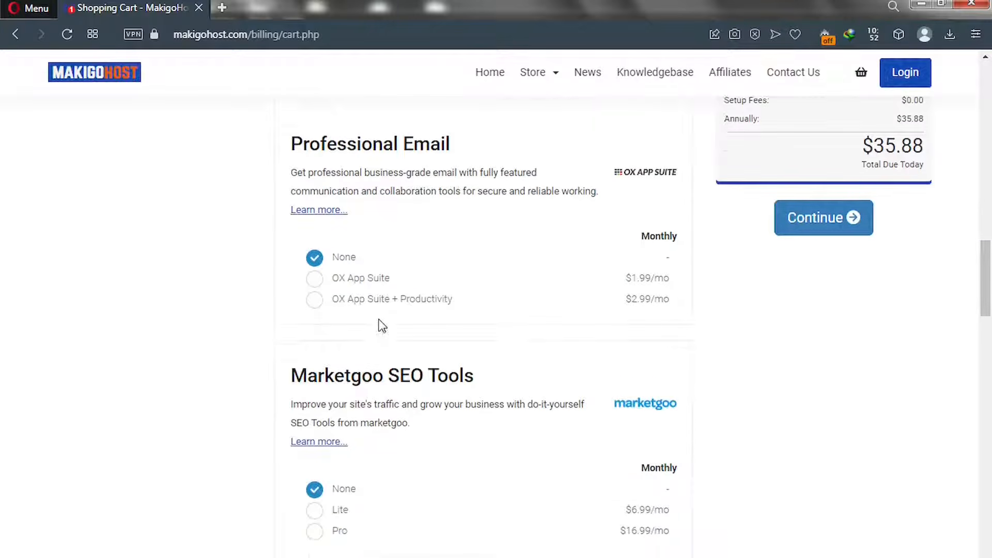
{"action": "scroll", "coordinate": [380, 326], "scroll_direction": "down", "scroll_amount": 1}
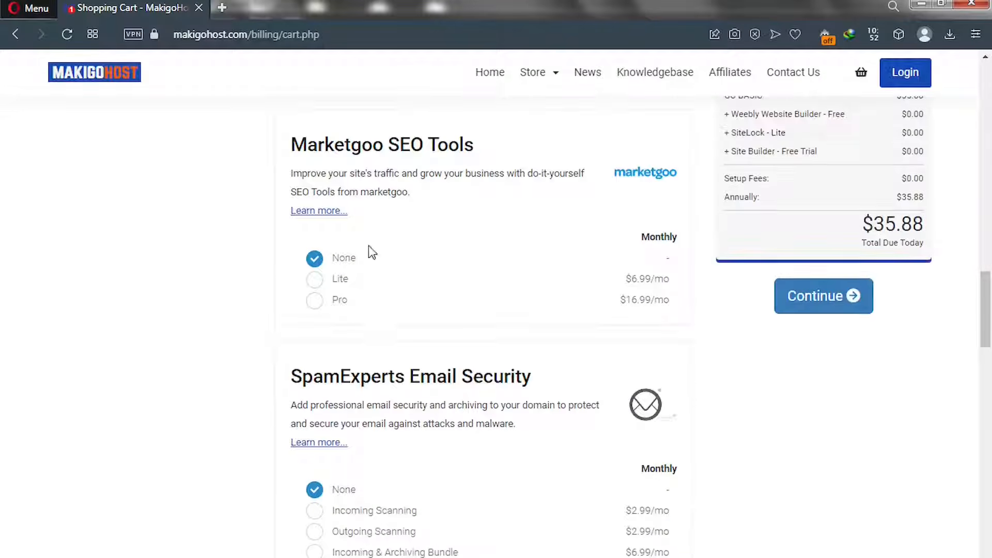
{"action": "scroll", "coordinate": [421, 166], "scroll_direction": "down", "scroll_amount": 7}
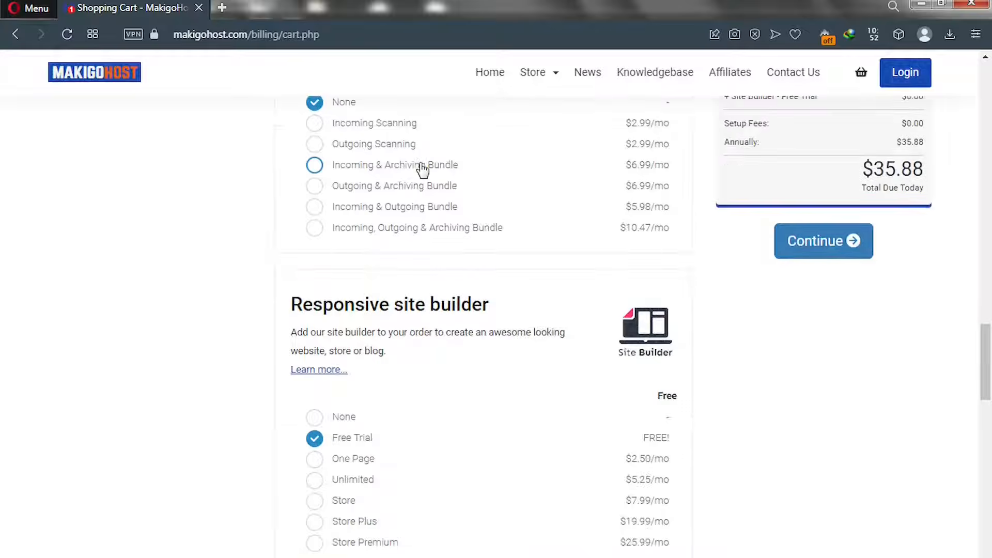
{"action": "scroll", "coordinate": [422, 166], "scroll_direction": "up", "scroll_amount": 15}
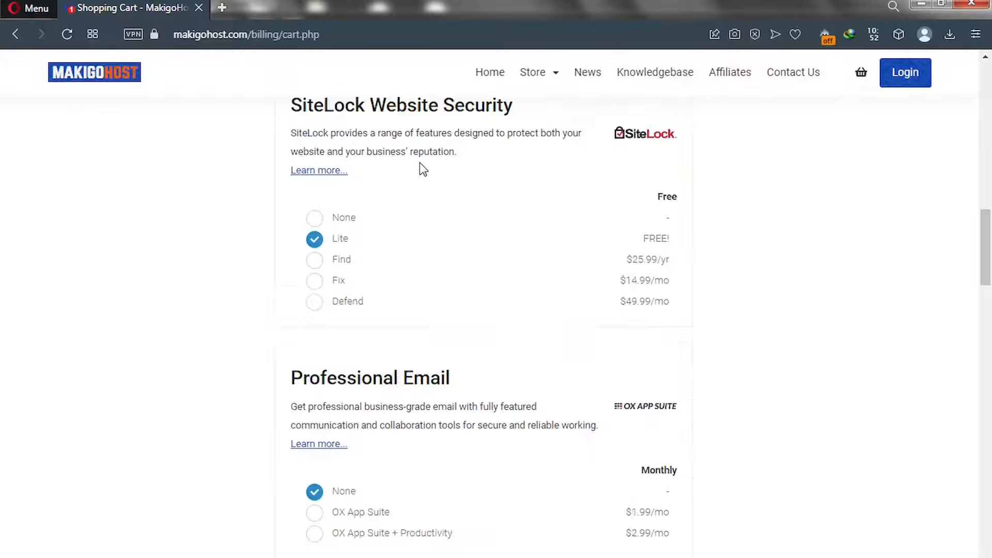
{"action": "scroll", "coordinate": [419, 163], "scroll_direction": "up", "scroll_amount": 14}
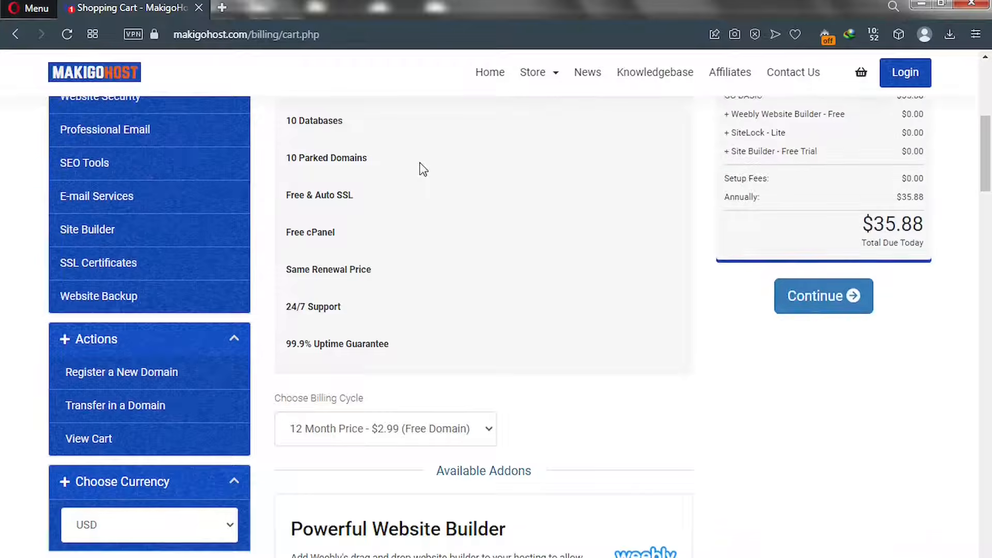
{"action": "scroll", "coordinate": [420, 165], "scroll_direction": "up", "scroll_amount": 7}
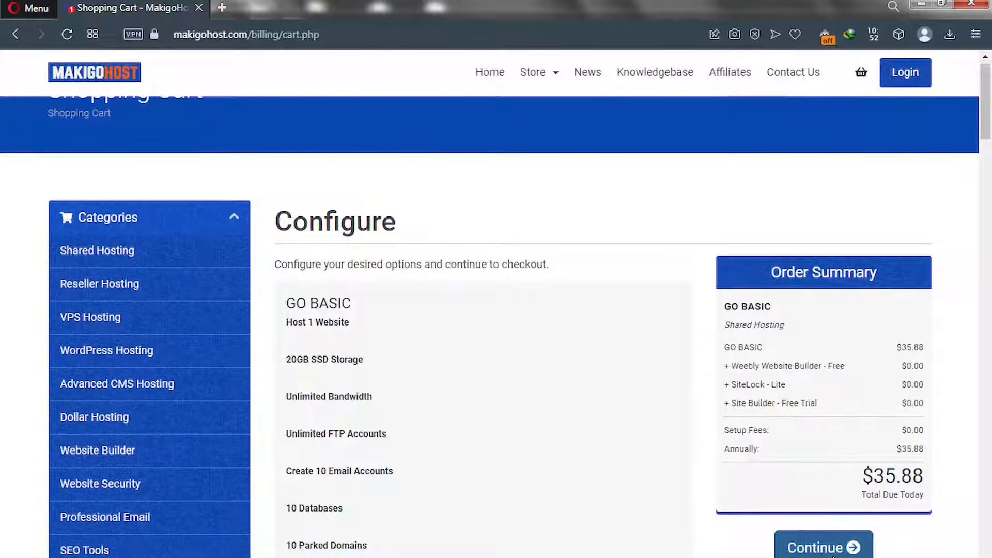
Pass through domain configuration for solotutorialz.com with ID Protection left unticked, reaching Review & Checkout
{"action": "left_click", "coordinate": [813, 551]}
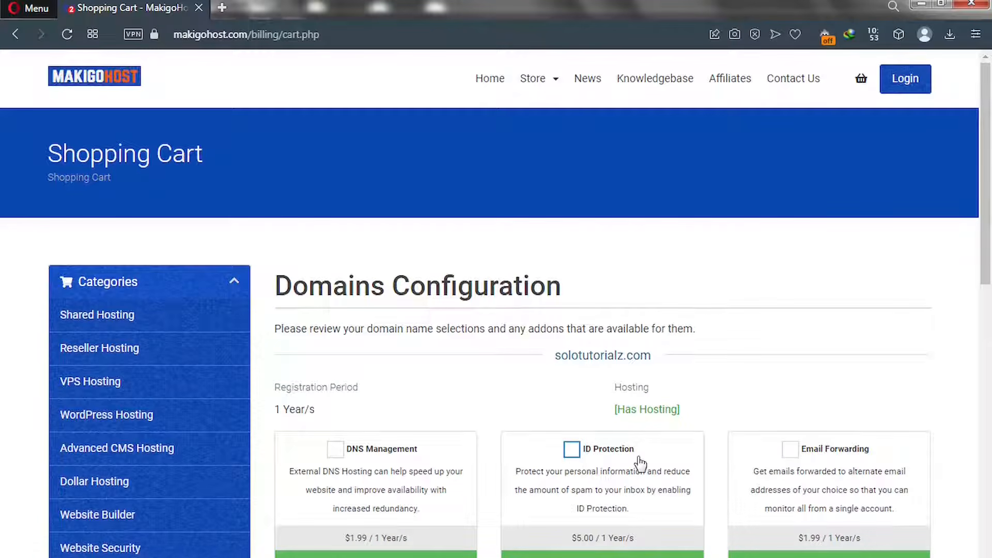
{"action": "left_click", "coordinate": [576, 457]}
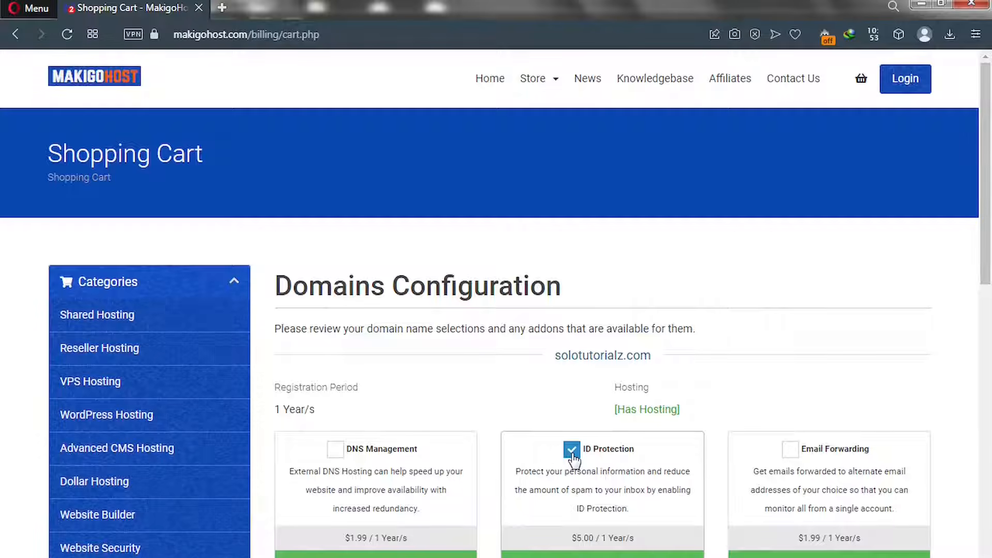
{"action": "left_click", "coordinate": [571, 450]}
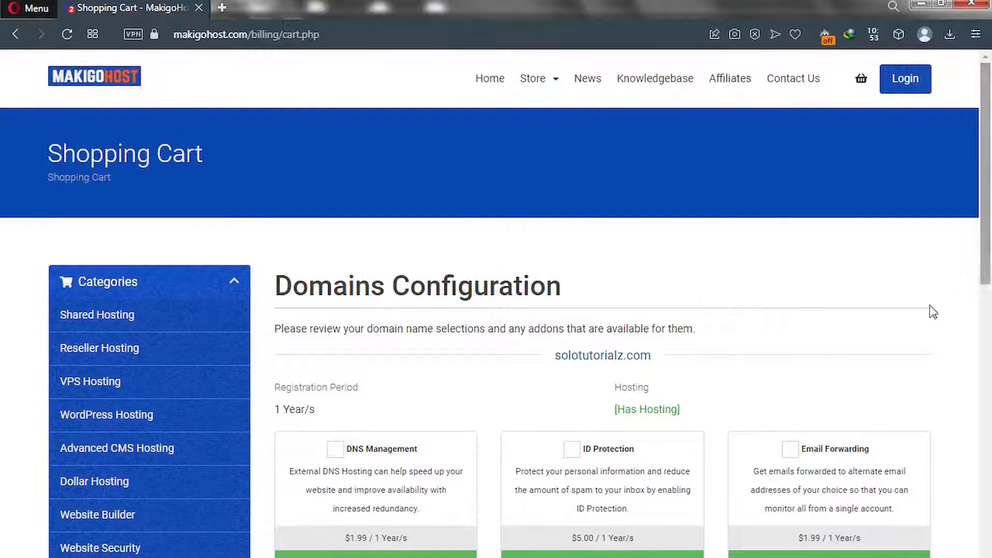
{"action": "scroll", "coordinate": [990, 321], "scroll_direction": "down", "scroll_amount": 2}
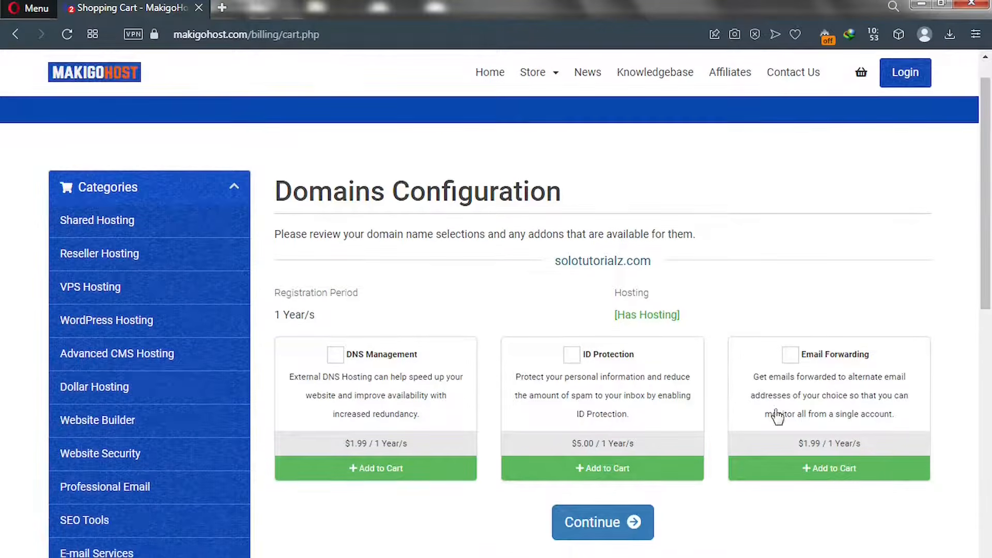
{"action": "left_click", "coordinate": [592, 524]}
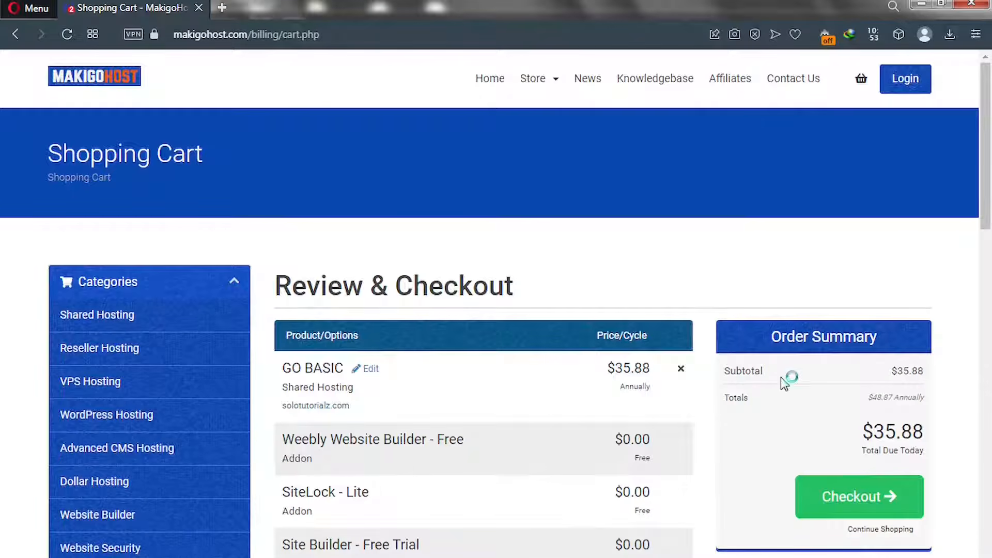
Scroll the cart to show GO BASIC at $35.88 and solotutorialz.com registration at $0.00
{"action": "left_click_drag", "start_coordinate": [985, 220], "coordinate": [990, 245]}
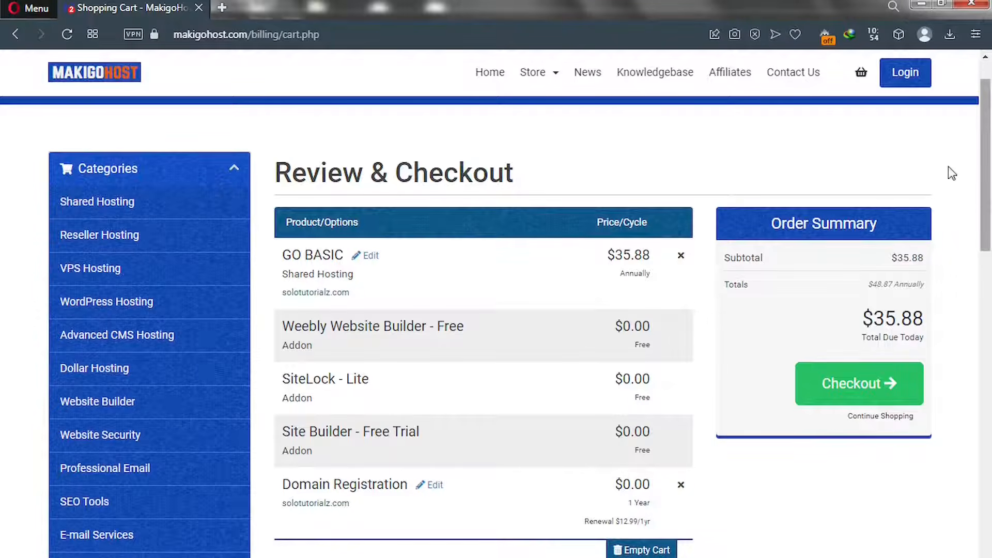
Enter and validate promo code TUBE50 for a 50% discount, so $17.94 is due today
{"action": "scroll", "coordinate": [988, 279], "scroll_direction": "down", "scroll_amount": 1}
{"action": "scroll", "coordinate": [990, 282], "scroll_direction": "down", "scroll_amount": 10}
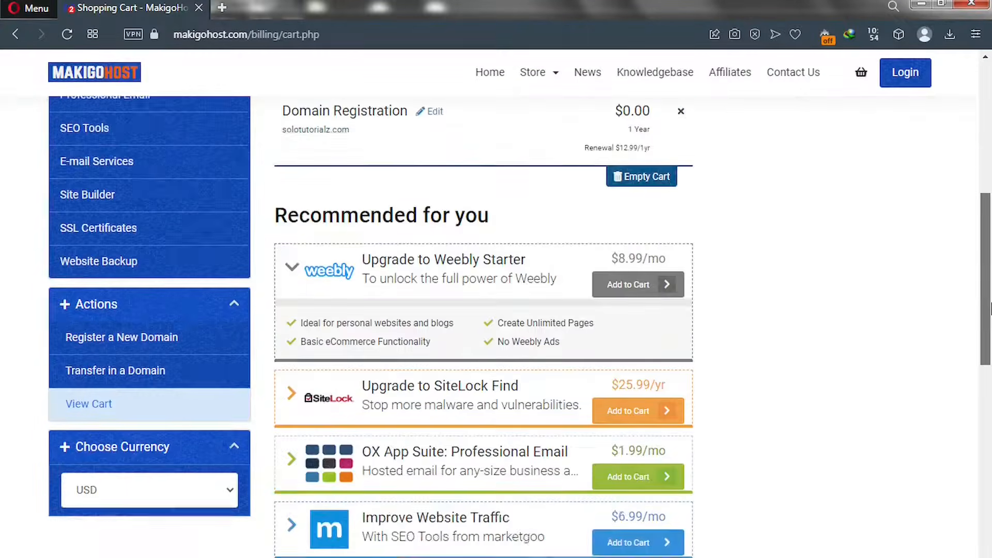
{"action": "left_click_drag", "start_coordinate": [990, 367], "coordinate": [990, 428]}
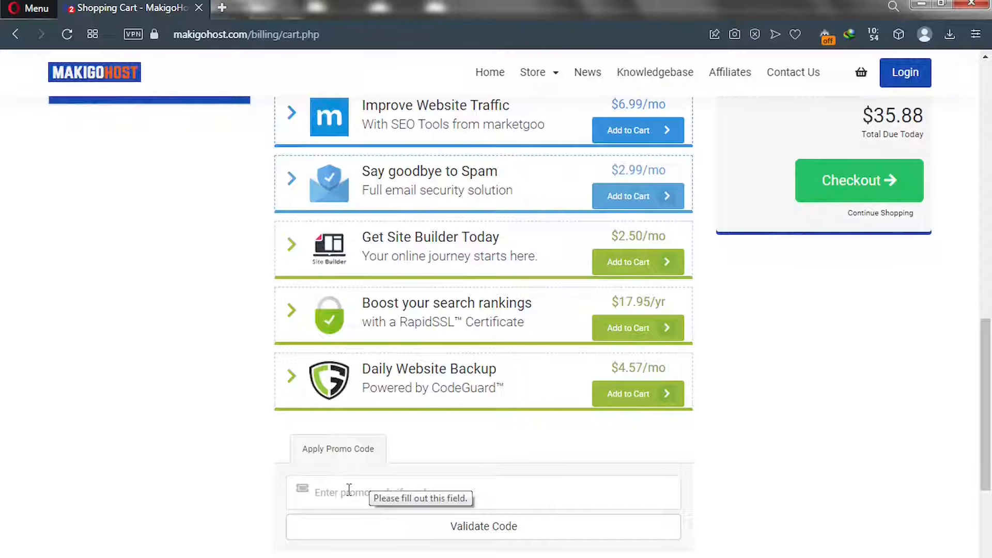
{"action": "left_click", "coordinate": [349, 490]}
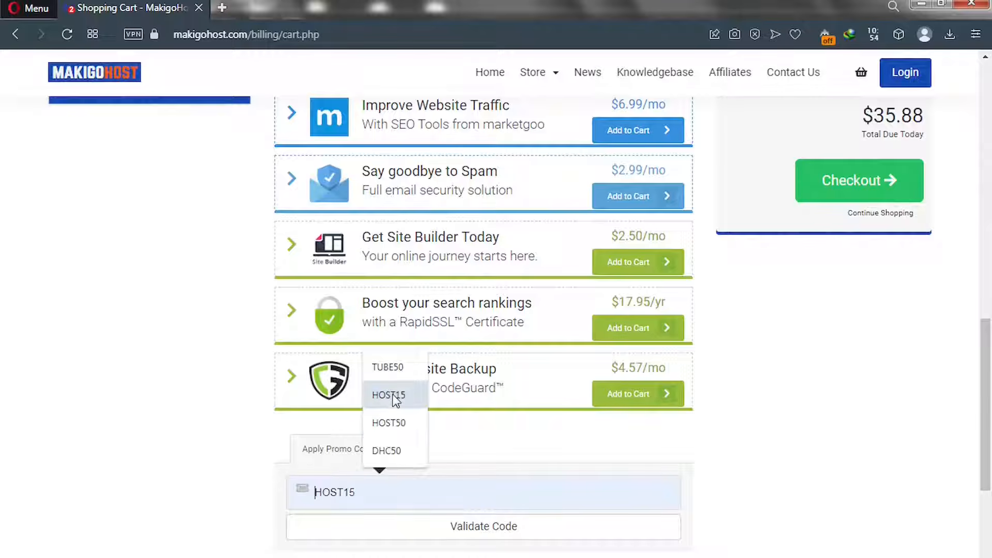
{"action": "left_click", "coordinate": [389, 368]}
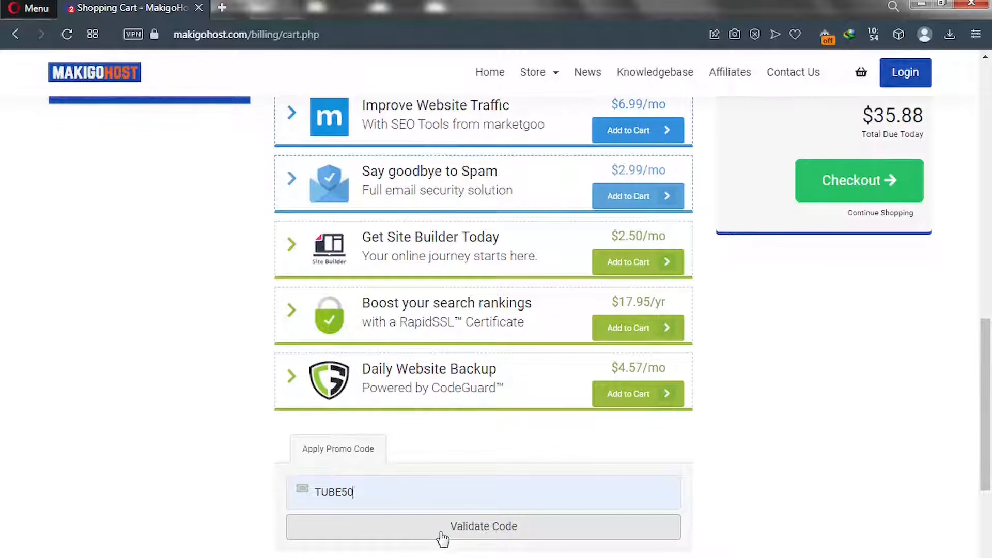
{"action": "left_click", "coordinate": [442, 536]}
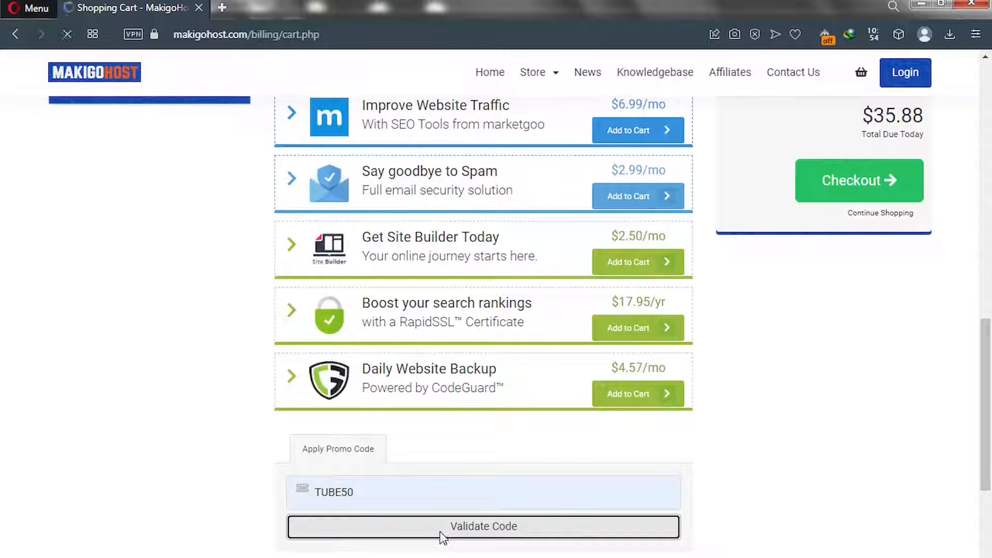
{"action": "scroll", "coordinate": [441, 532], "scroll_direction": "up", "scroll_amount": 5}
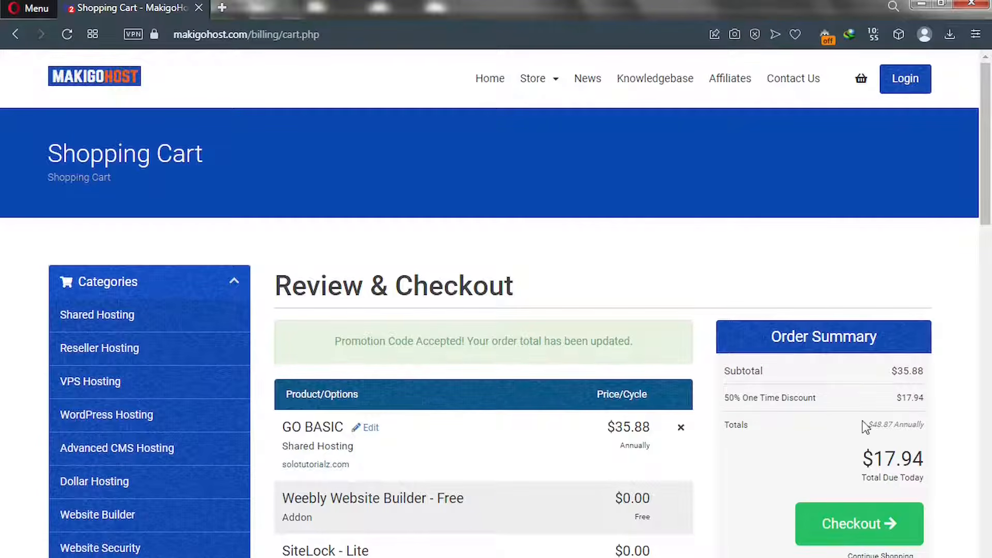
Check the $17.94 due-today and $48.87 annual totals, then proceed to checkout
{"action": "left_click_drag", "start_coordinate": [863, 457], "coordinate": [953, 460]}
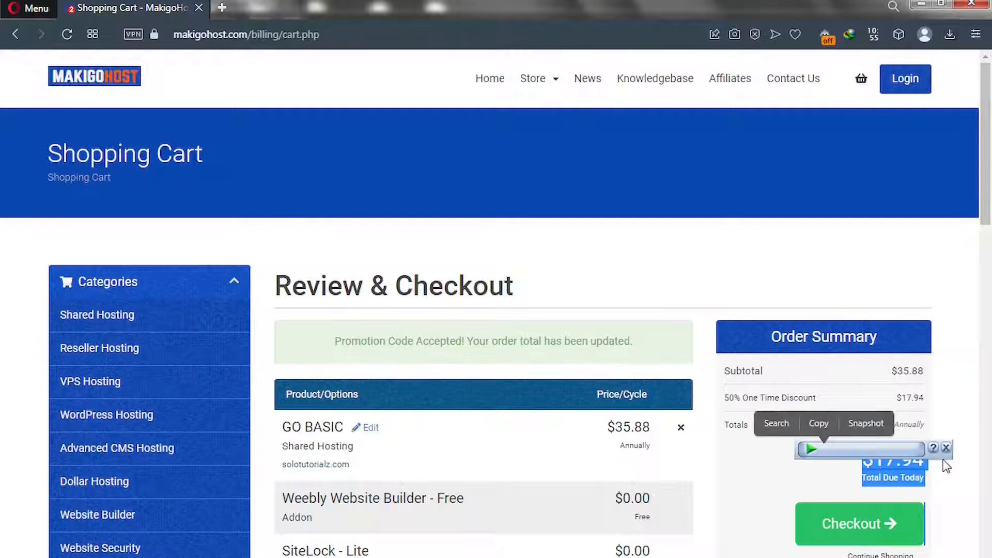
{"action": "left_click", "coordinate": [930, 475]}
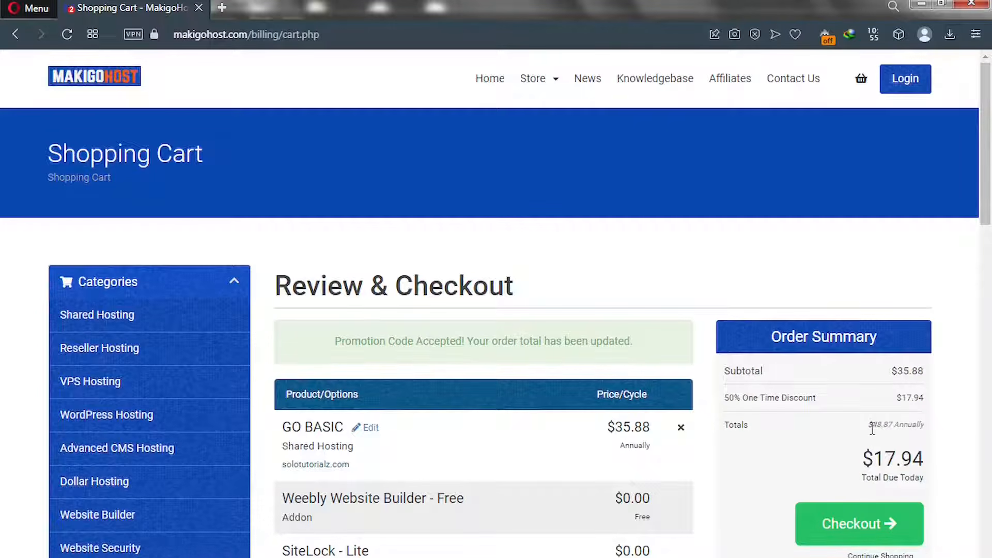
{"action": "left_click_drag", "start_coordinate": [870, 424], "coordinate": [901, 425]}
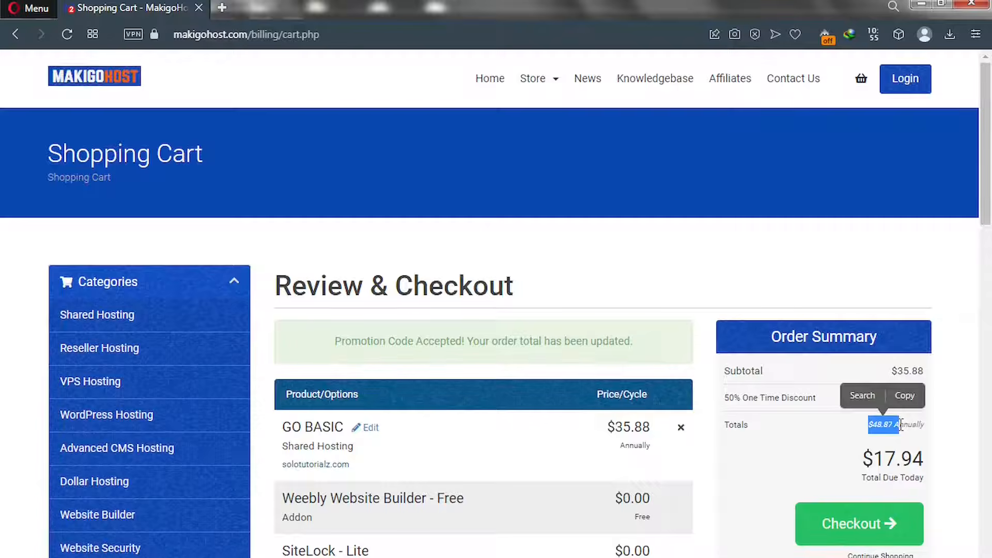
{"action": "left_click", "coordinate": [851, 427]}
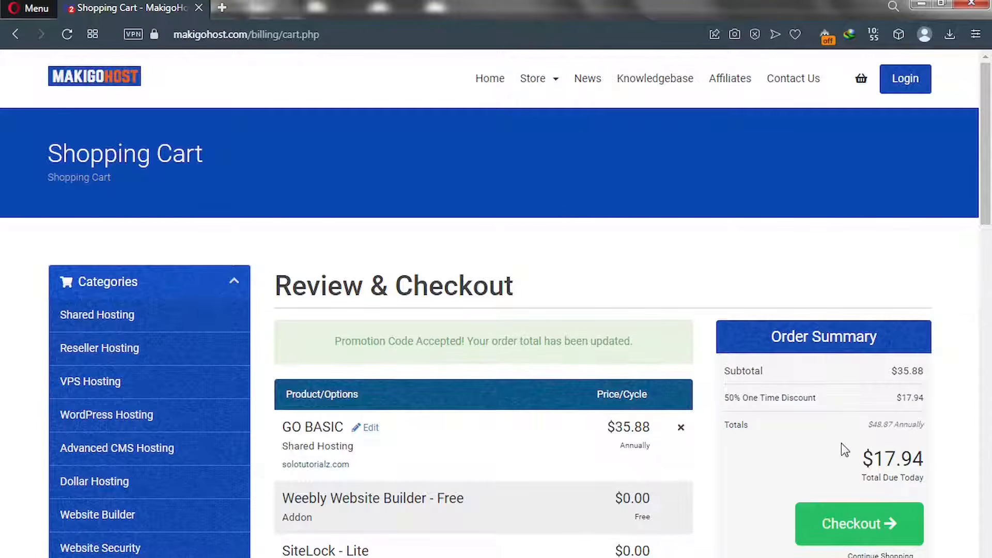
{"action": "left_click", "coordinate": [840, 531]}
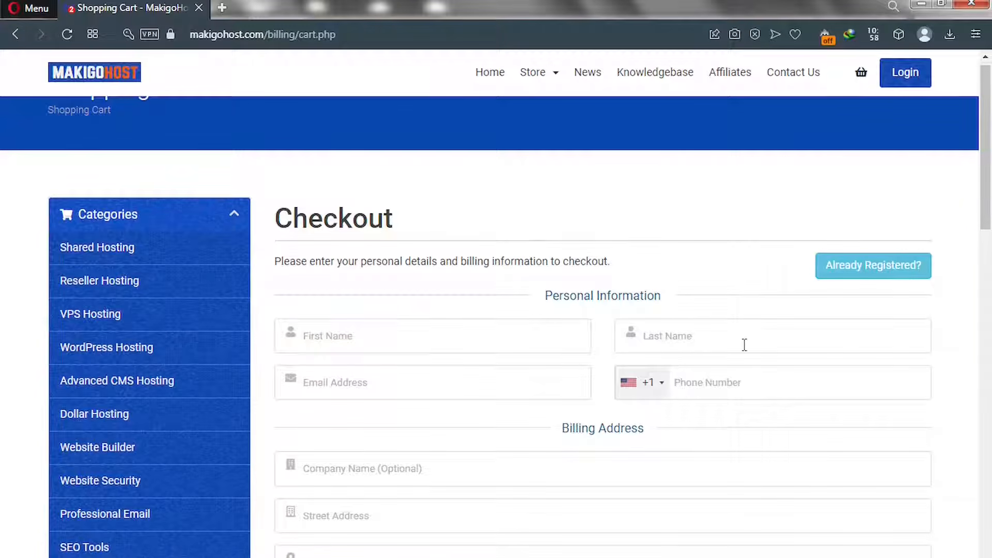
Scroll to Account Security and launch Generate Password
{"action": "left_click_drag", "start_coordinate": [987, 207], "coordinate": [989, 346]}
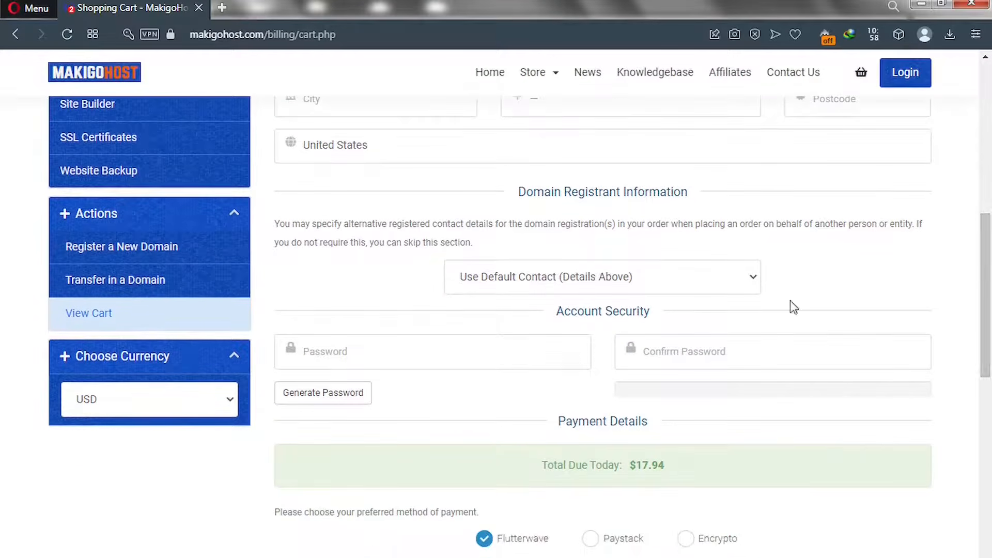
{"action": "left_click", "coordinate": [333, 396]}
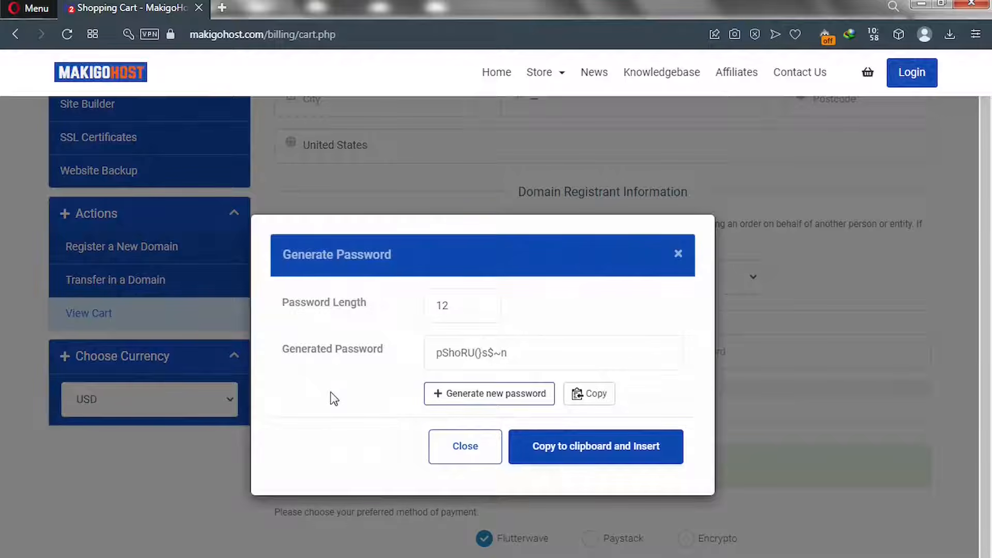
Set password length to 20, generate a new password, and insert it into both password fields
{"action": "left_click", "coordinate": [459, 307]}
{"action": "left_click_drag", "start_coordinate": [459, 307], "coordinate": [407, 306]}
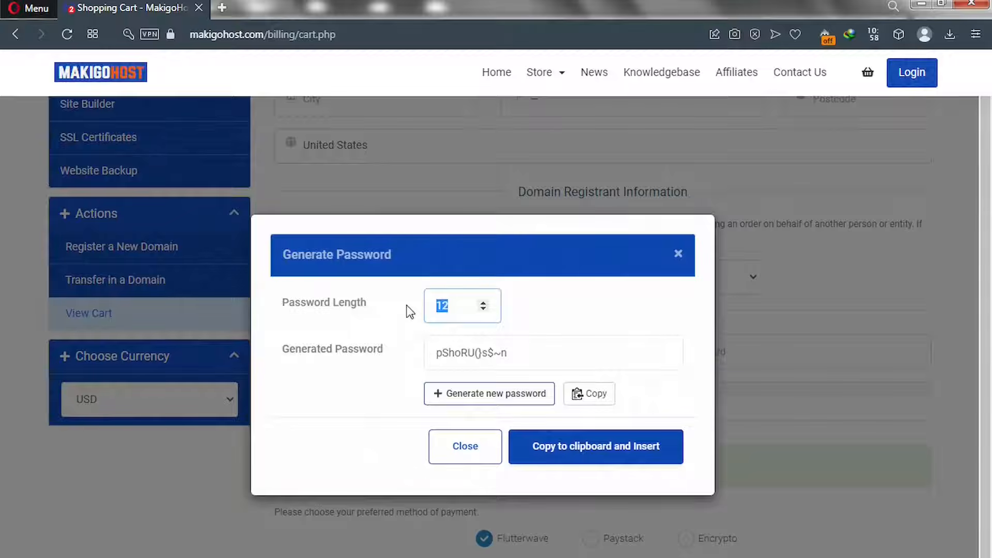
{"action": "type", "text": "20"}
{"action": "left_click", "coordinate": [502, 354]}
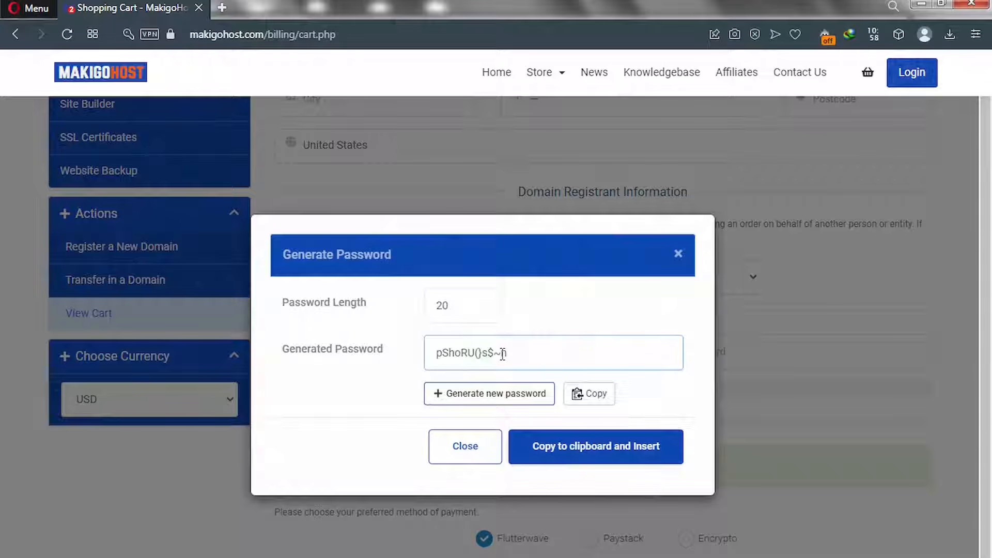
{"action": "left_click", "coordinate": [520, 312]}
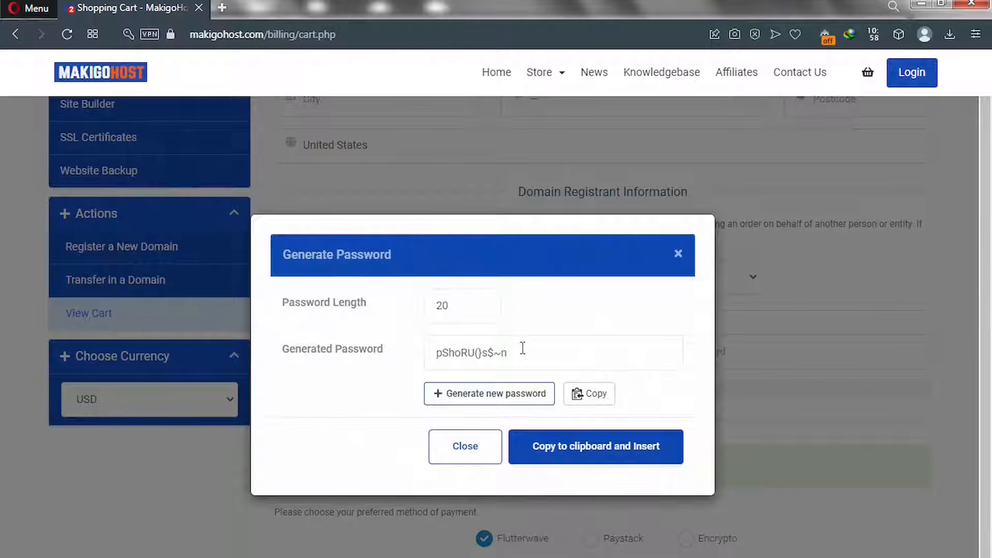
{"action": "left_click", "coordinate": [500, 401]}
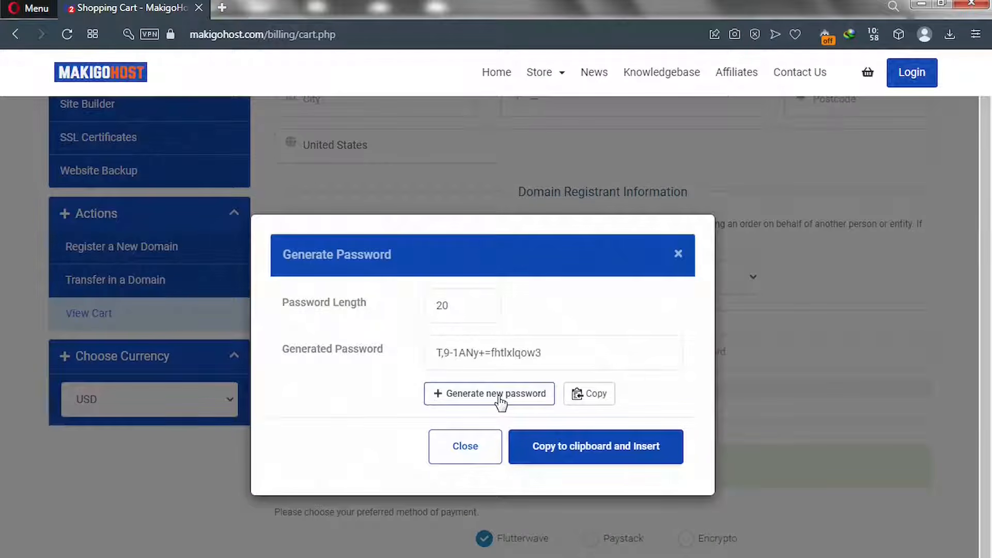
{"action": "left_click_drag", "start_coordinate": [549, 353], "coordinate": [427, 352]}
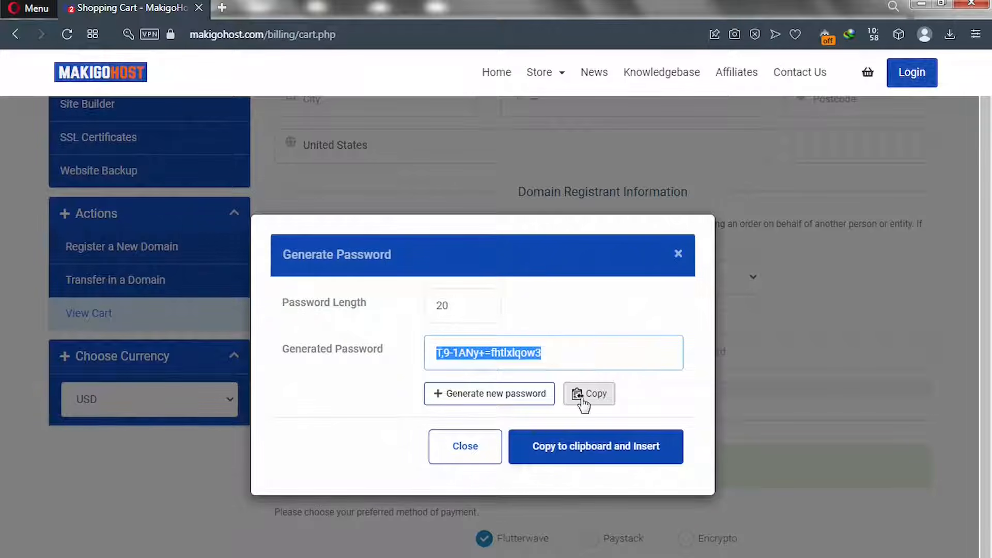
{"action": "left_click", "coordinate": [577, 459]}
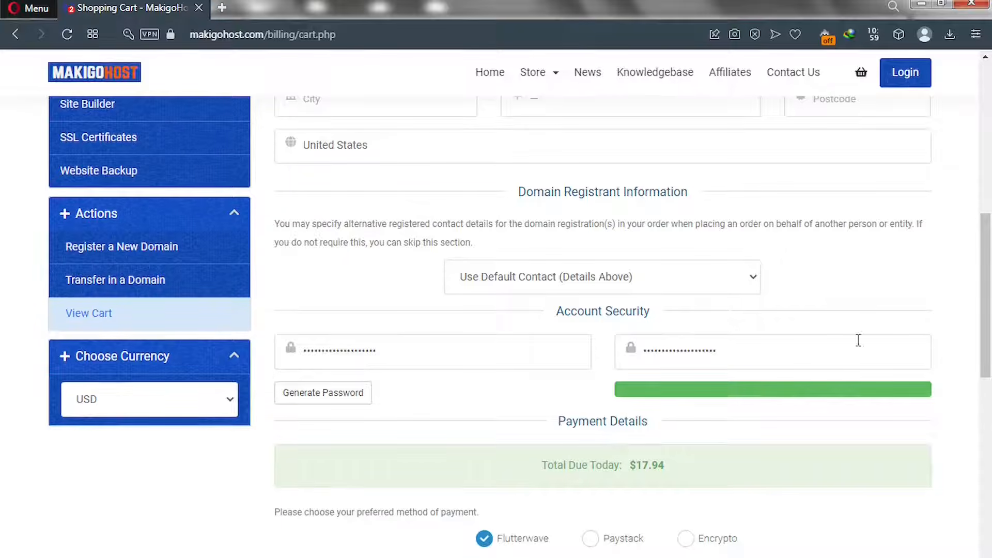
Scroll through Payment Details and complete checkout to reach unpaid Invoice #214 for $17.94
{"action": "scroll", "coordinate": [664, 148], "scroll_direction": "down", "scroll_amount": 1}
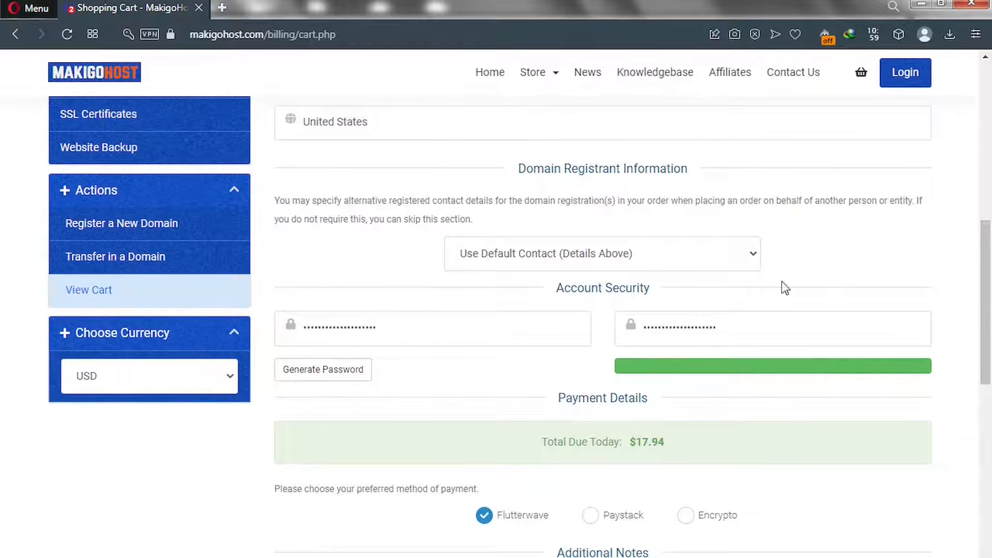
{"action": "left_click_drag", "start_coordinate": [987, 343], "coordinate": [989, 354]}
{"action": "scroll", "coordinate": [989, 354], "scroll_direction": "down", "scroll_amount": 1}
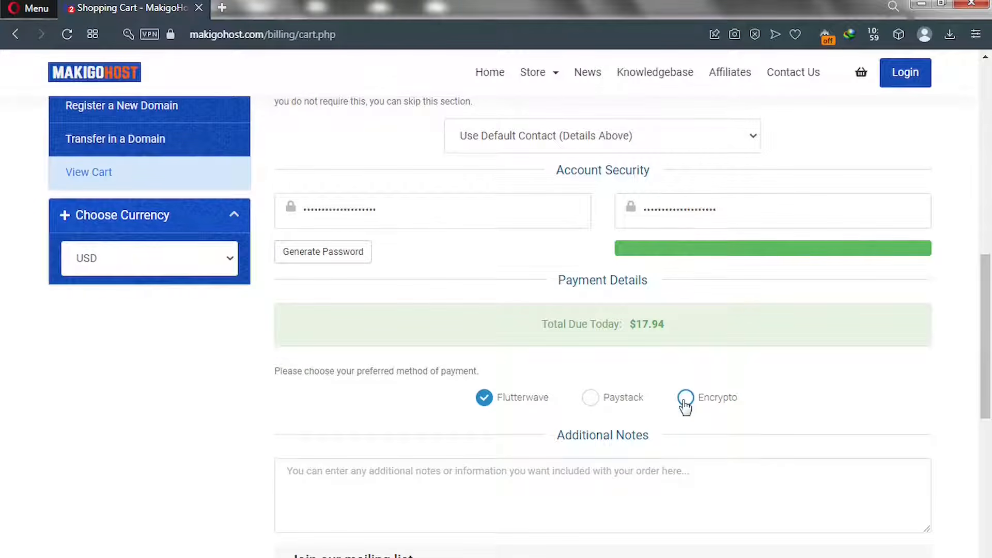
{"action": "left_click_drag", "start_coordinate": [986, 304], "coordinate": [991, 136]}
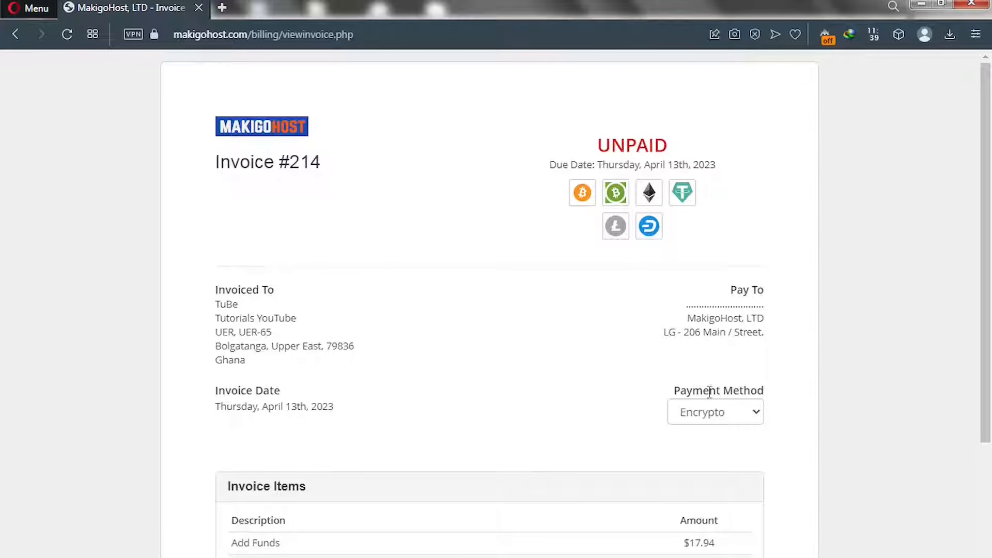
Change the invoice's payment method from Encrypto to Flutterwave, showing its USD 18.39 card form
{"action": "left_click", "coordinate": [719, 417]}
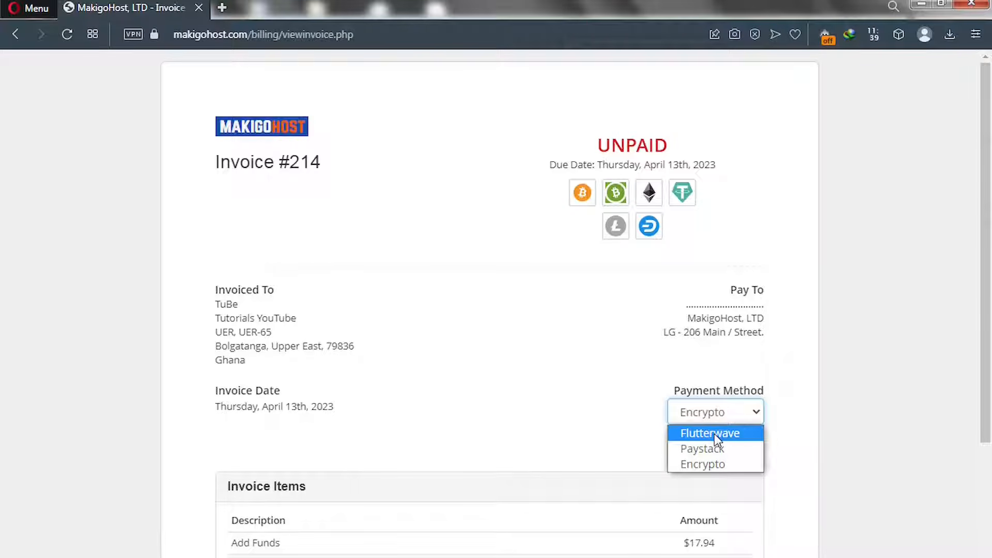
{"action": "left_click_drag", "start_coordinate": [986, 372], "coordinate": [986, 441]}
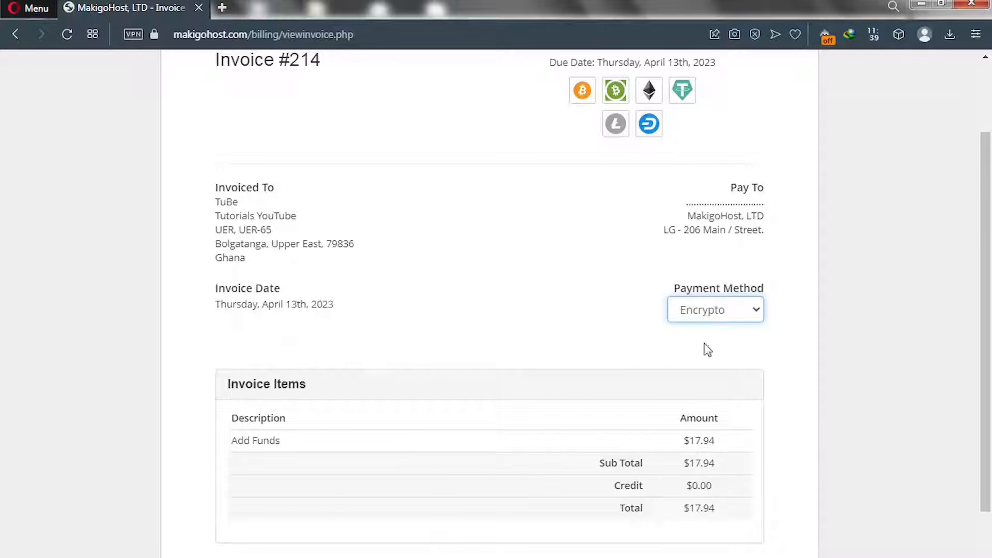
{"action": "left_click", "coordinate": [728, 317]}
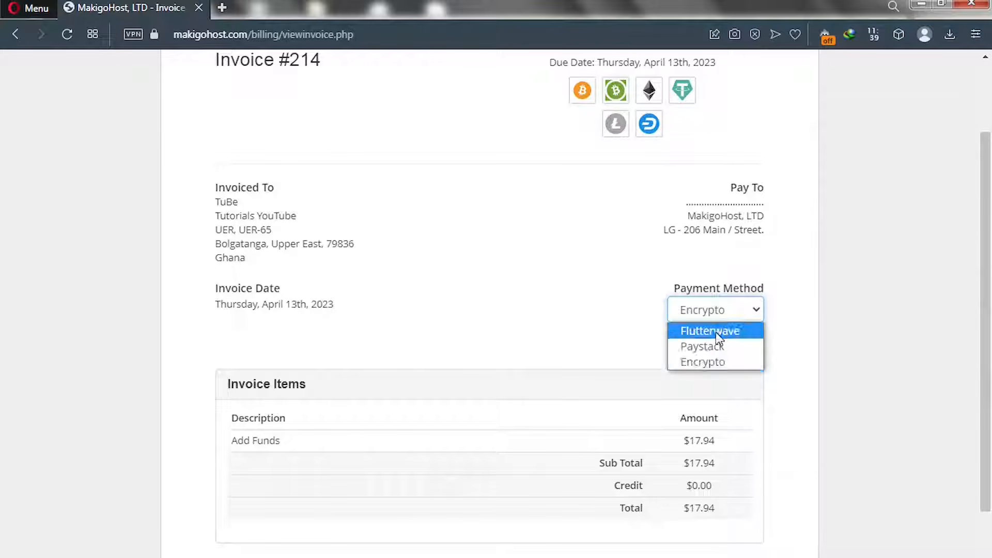
{"action": "left_click", "coordinate": [716, 333]}
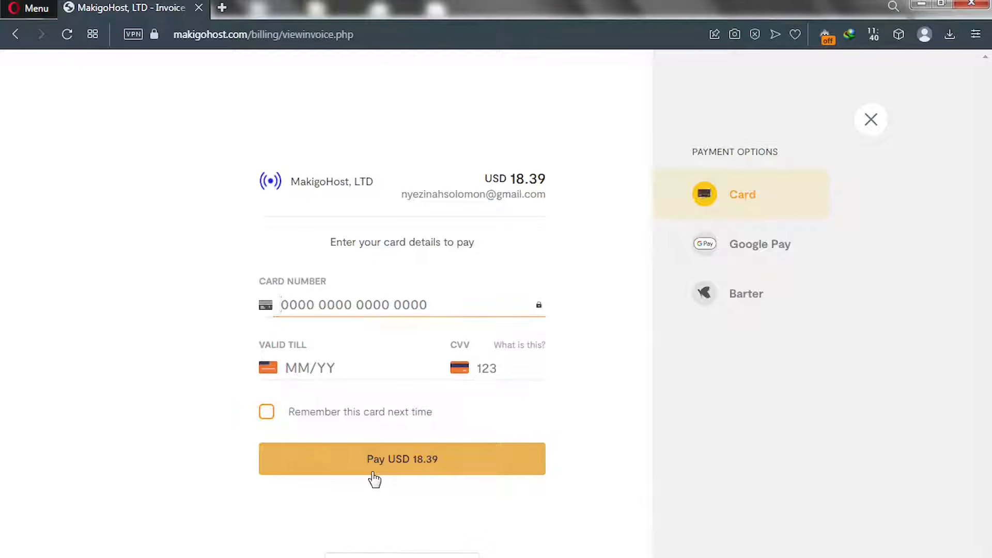
Choose Google Pay in the Flutterwave checkout and pay, returning to the client dashboard
{"action": "left_click", "coordinate": [744, 251]}
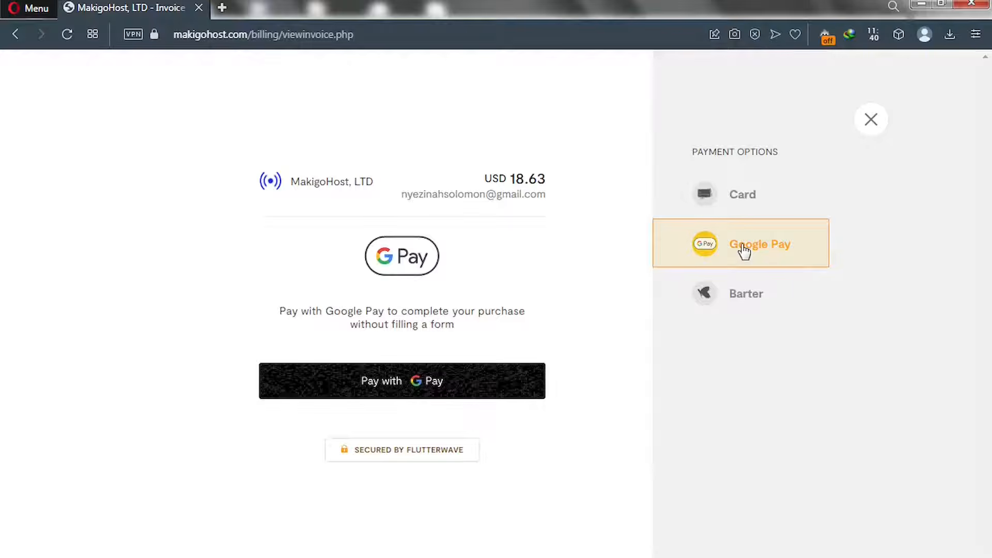
{"action": "left_click", "coordinate": [401, 385]}
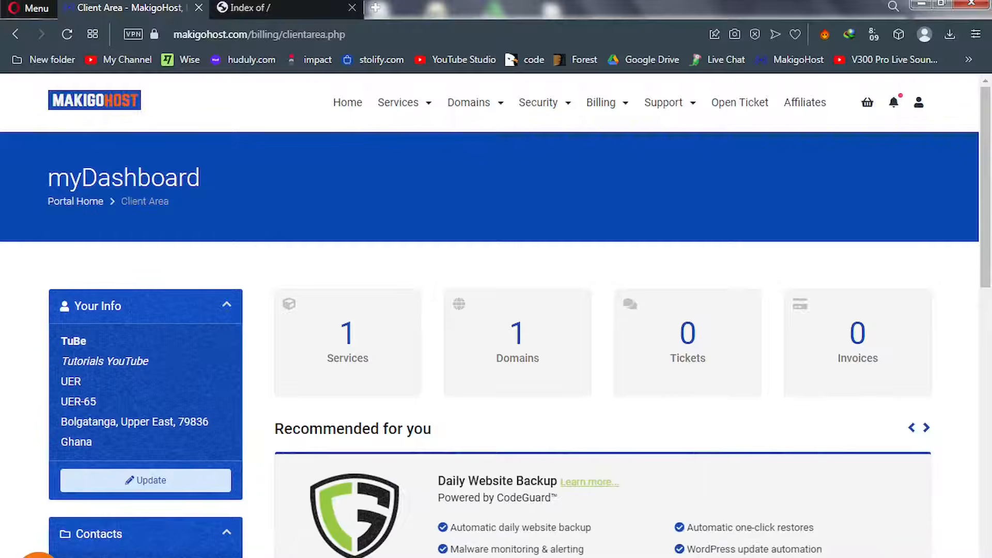
Check the live site's Index of / tab, then open Services from the client dashboard
{"action": "left_click", "coordinate": [284, 10]}
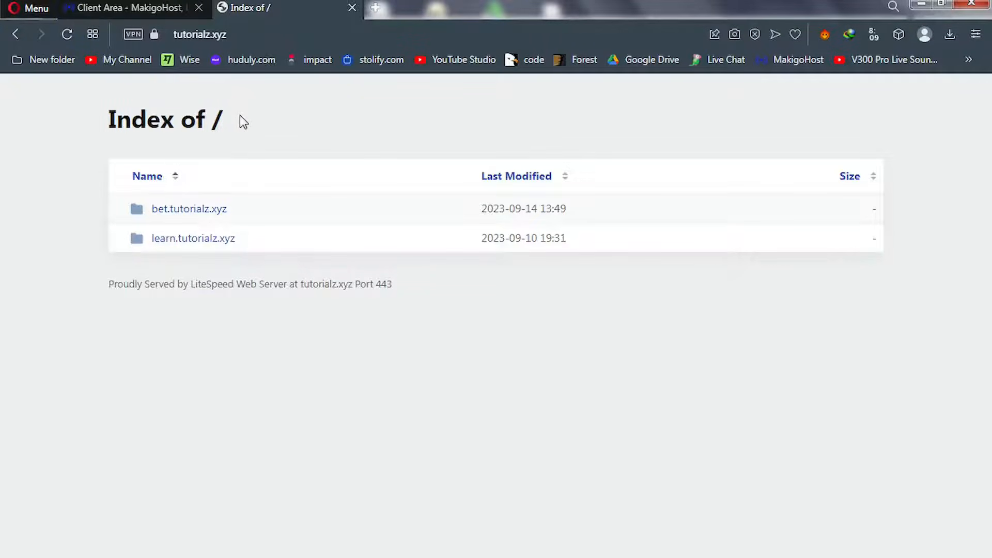
{"action": "left_click", "coordinate": [133, 4]}
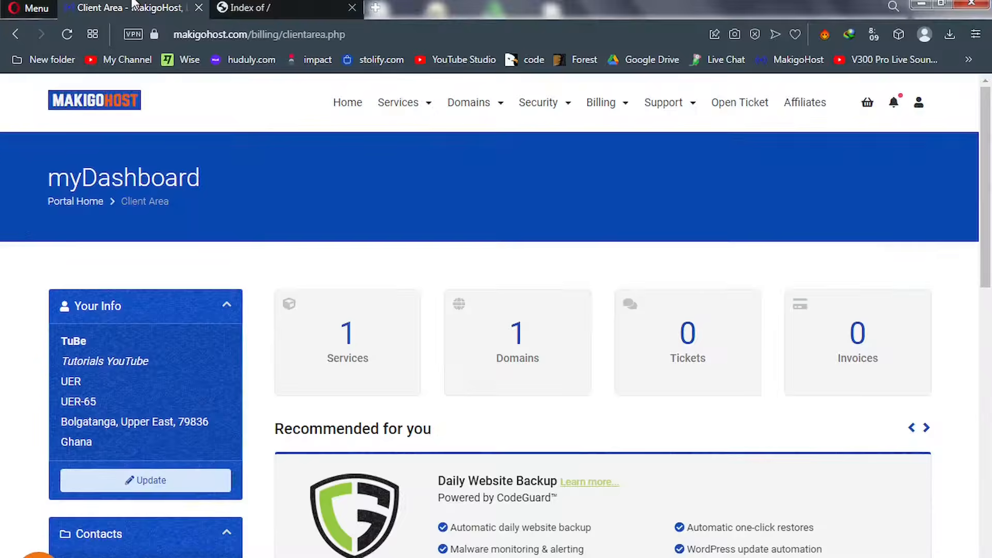
{"action": "left_click", "coordinate": [346, 346]}
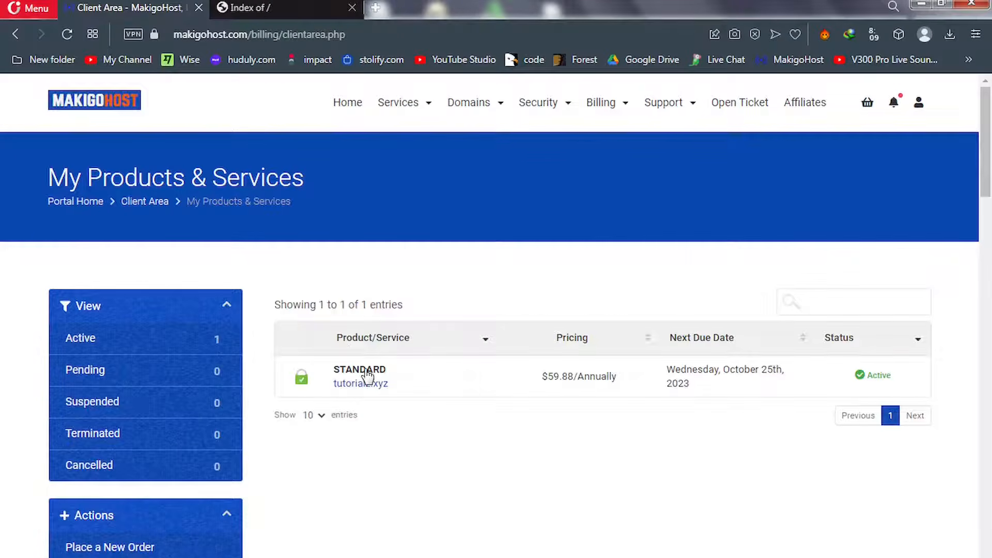
Open the STANDARD plan for tutorialz.xyz and log in to its cPanel
{"action": "left_click", "coordinate": [367, 376]}
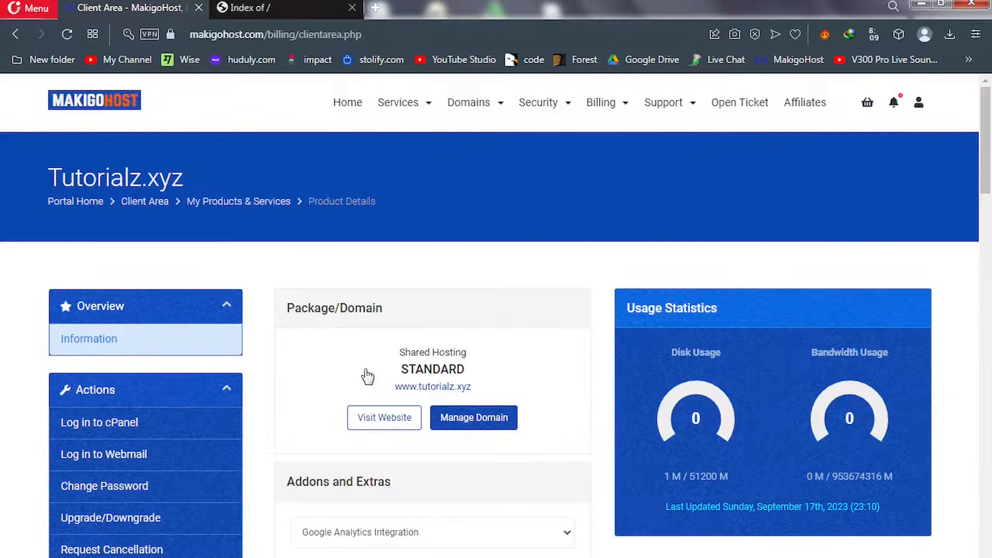
{"action": "left_click", "coordinate": [122, 430]}
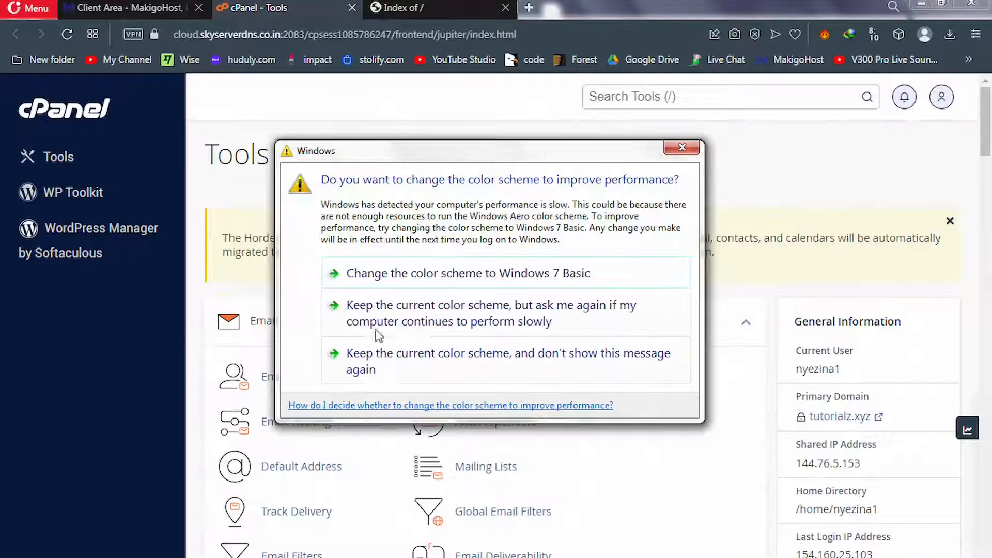
Keep the current Windows colour scheme and stop the warning from appearing again
{"action": "left_click", "coordinate": [382, 356]}
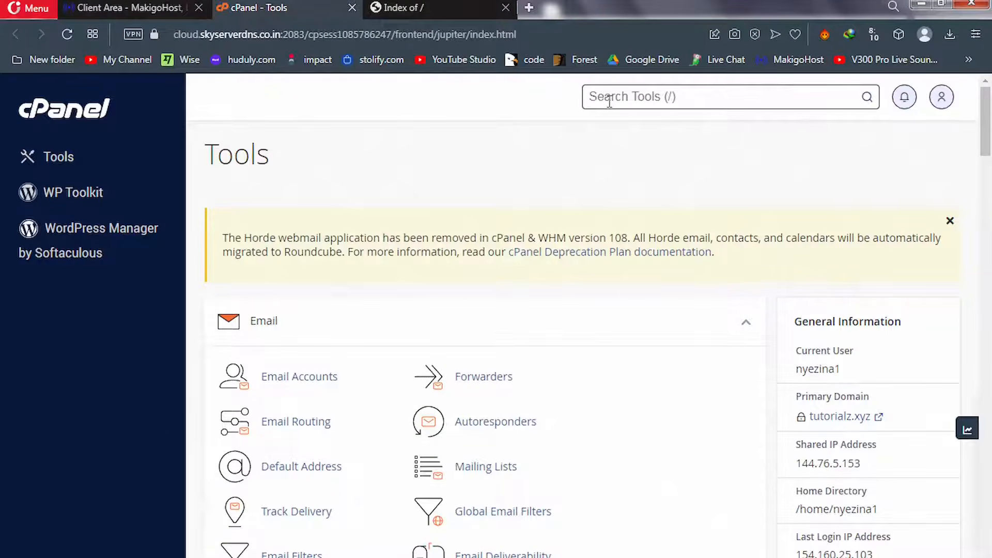
{"action": "type", "text": "admin"}
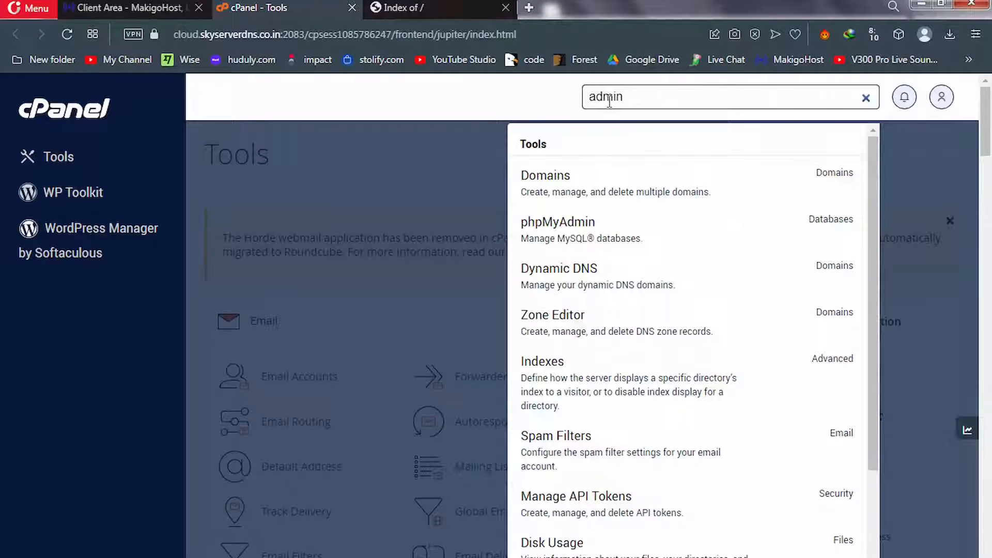
{"action": "type", "text": "@"}
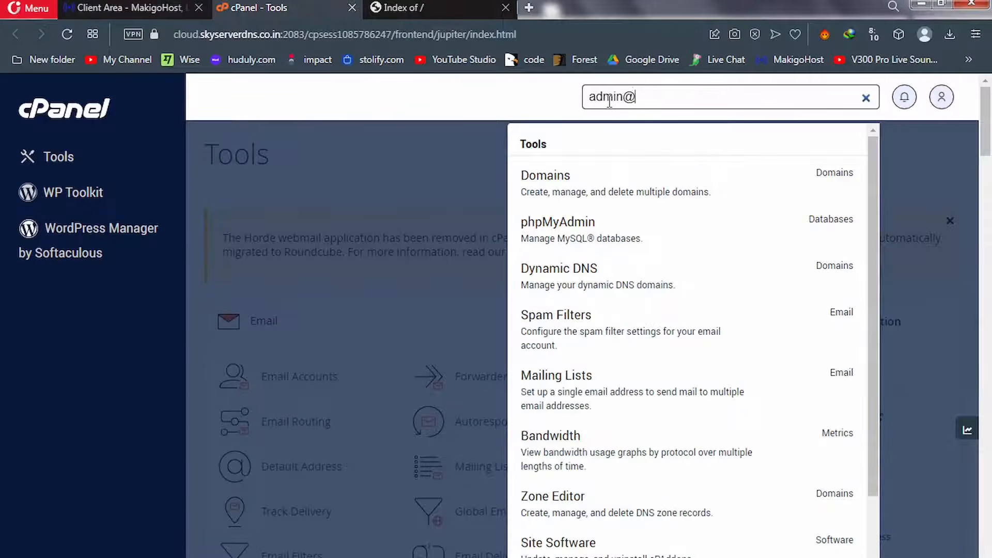
{"action": "type", "text": "site"}
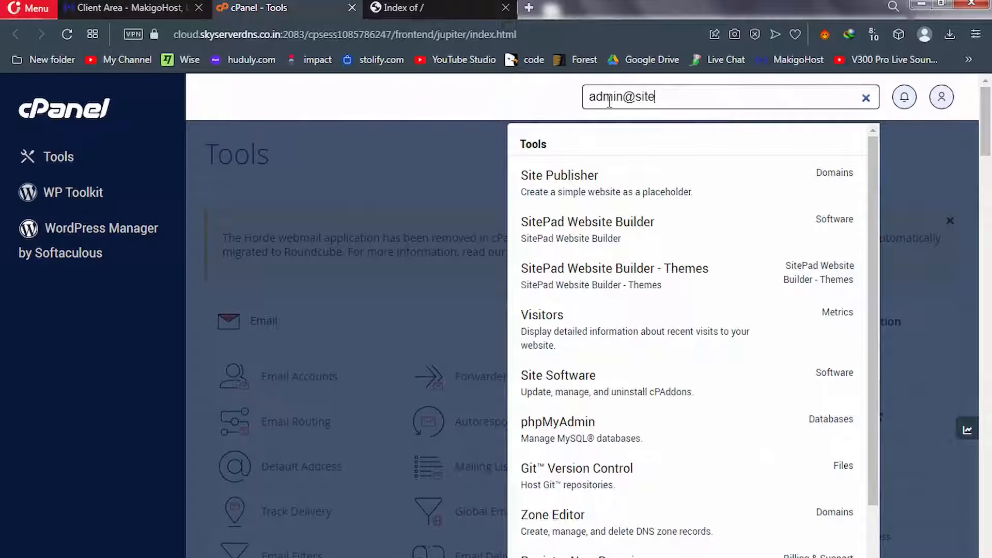
{"action": "type", "text": ".com"}
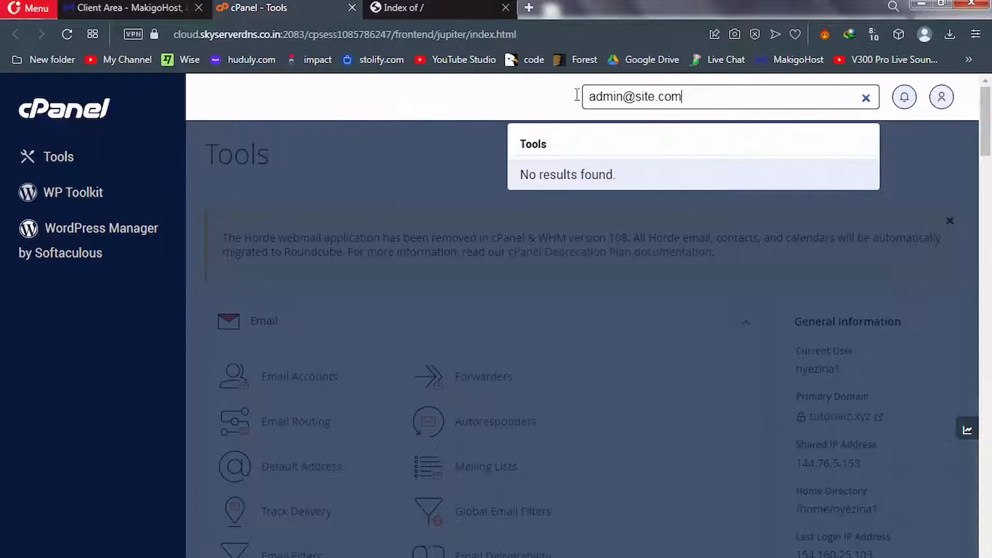
{"action": "triple_click", "coordinate": [656, 96]}
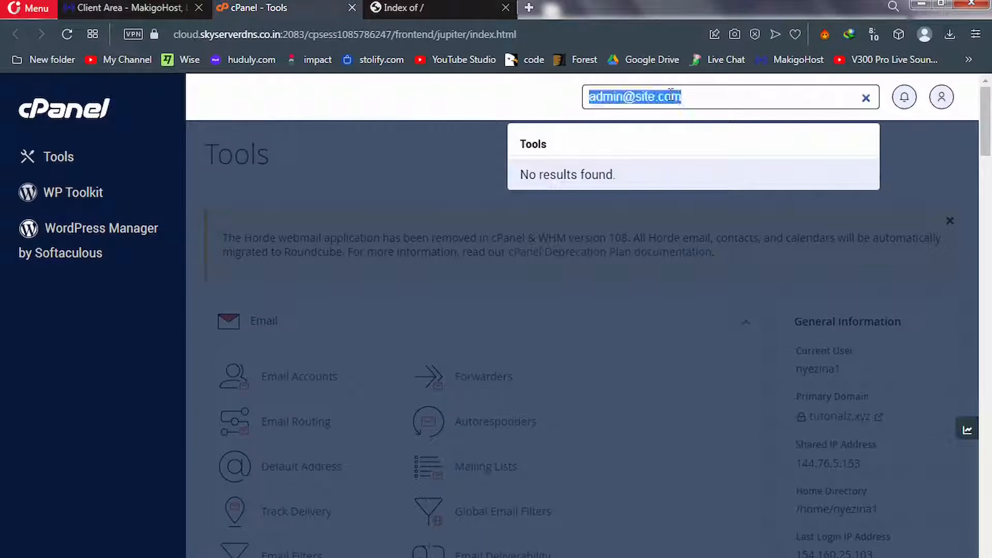
{"action": "key", "text": "BackSpace"}
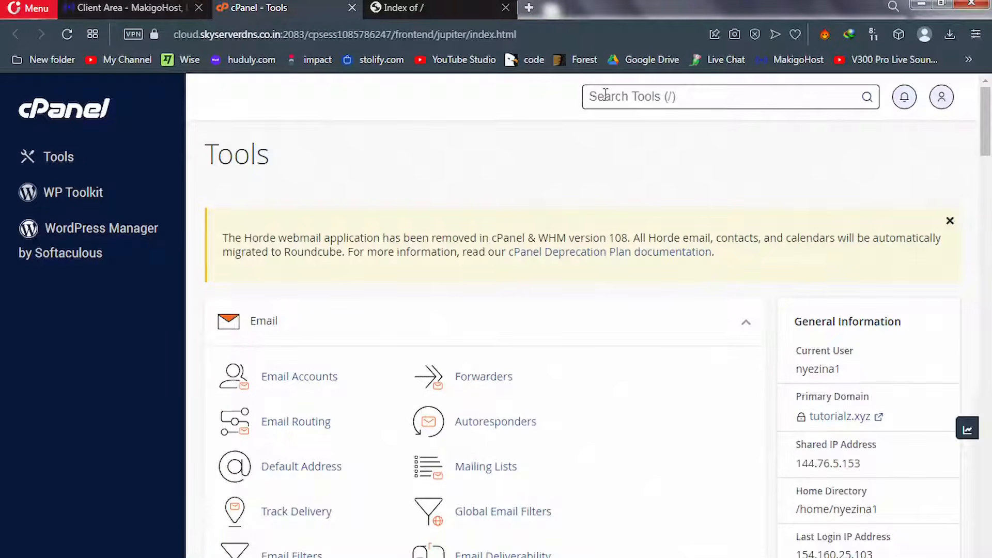
Search cPanel tools for 'file' and launch File Manager at the home directory
{"action": "type", "text": "file"}
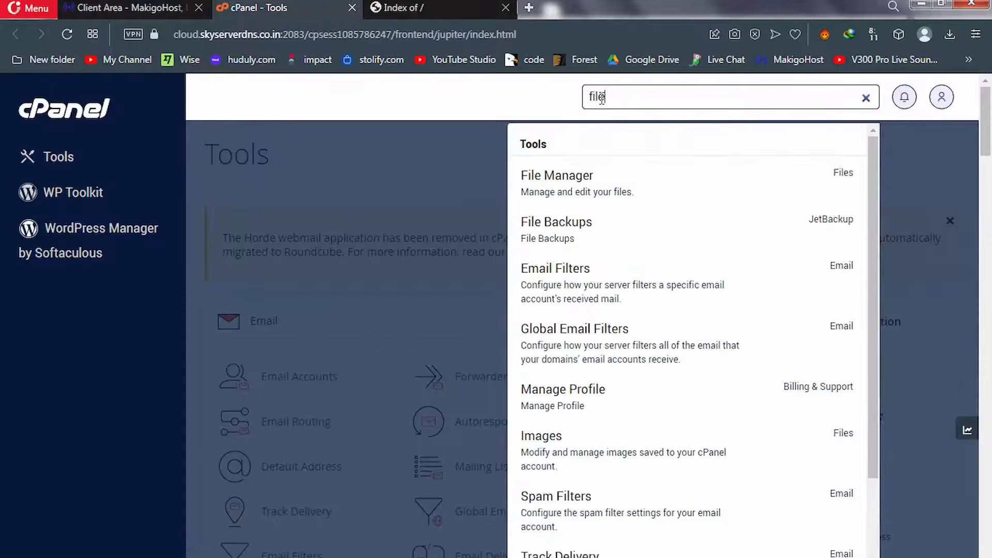
{"action": "left_click", "coordinate": [567, 182]}
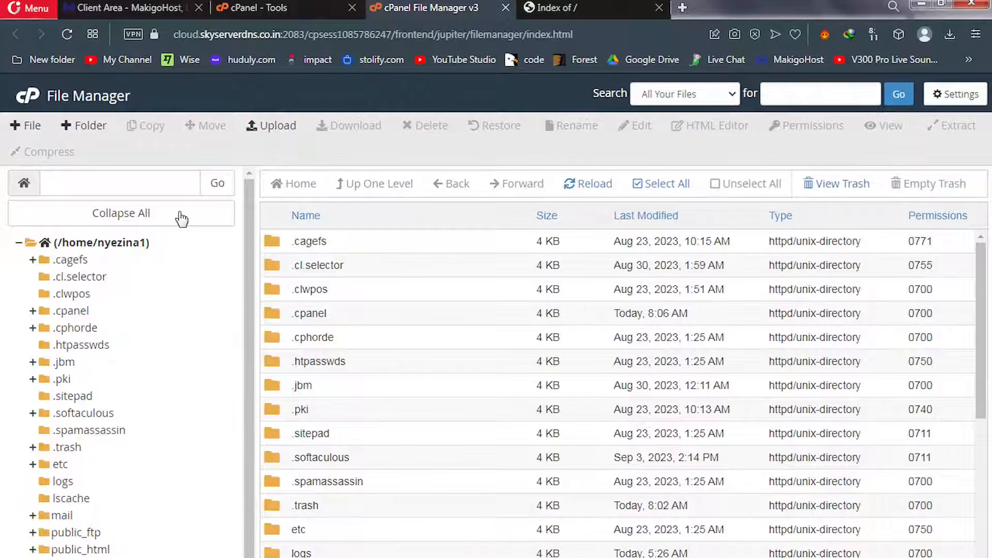
Navigate to public_html and open it, showing .well-known, bet.tutorialz.xyz and learn.tutorialz.xyz
{"action": "left_click", "coordinate": [126, 182]}
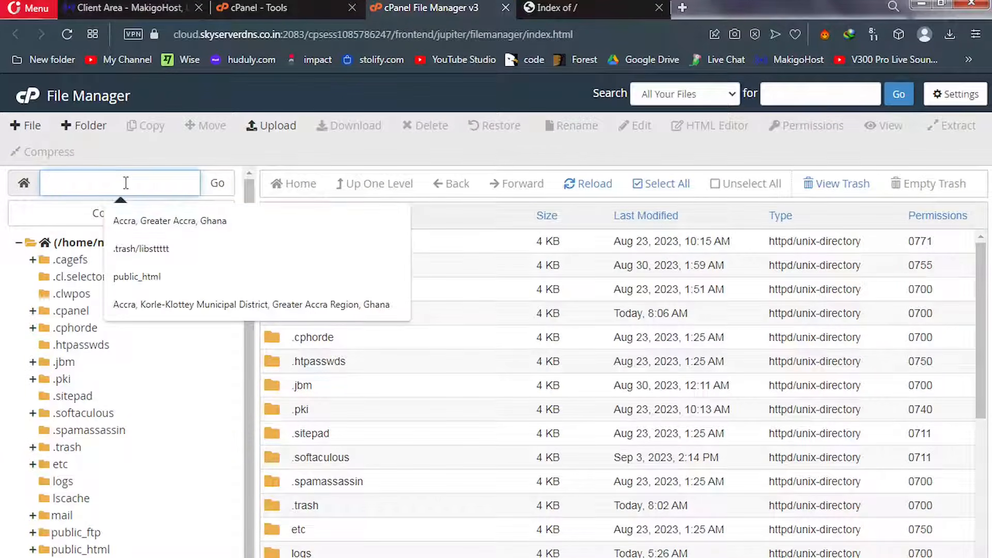
{"action": "left_click", "coordinate": [149, 283]}
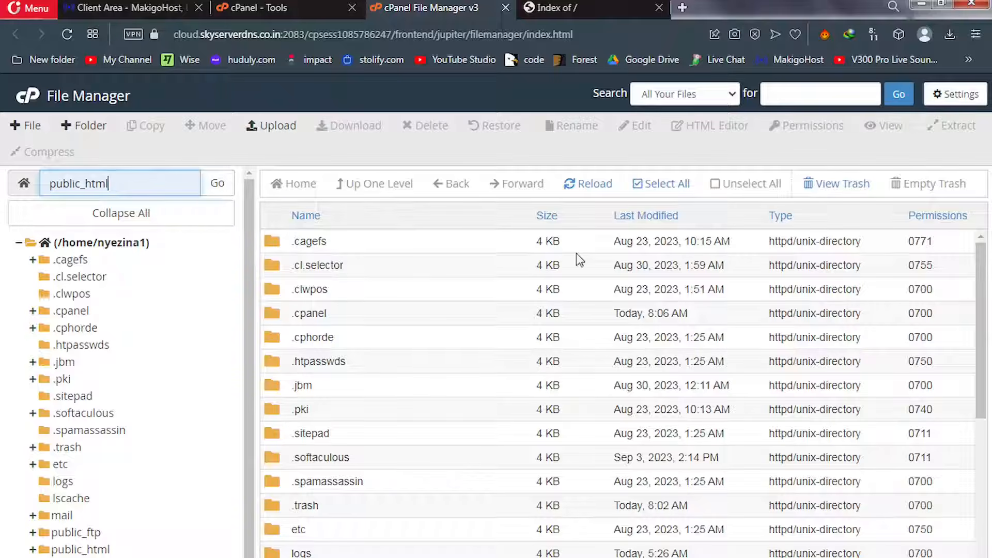
{"action": "scroll", "coordinate": [979, 310], "scroll_direction": "down", "scroll_amount": 2}
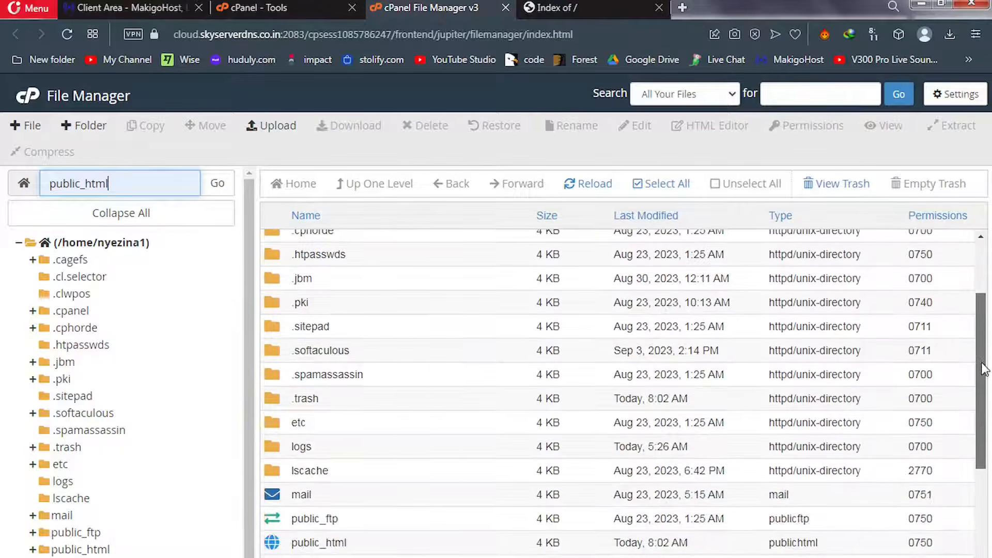
{"action": "left_click_drag", "start_coordinate": [983, 370], "coordinate": [983, 457]}
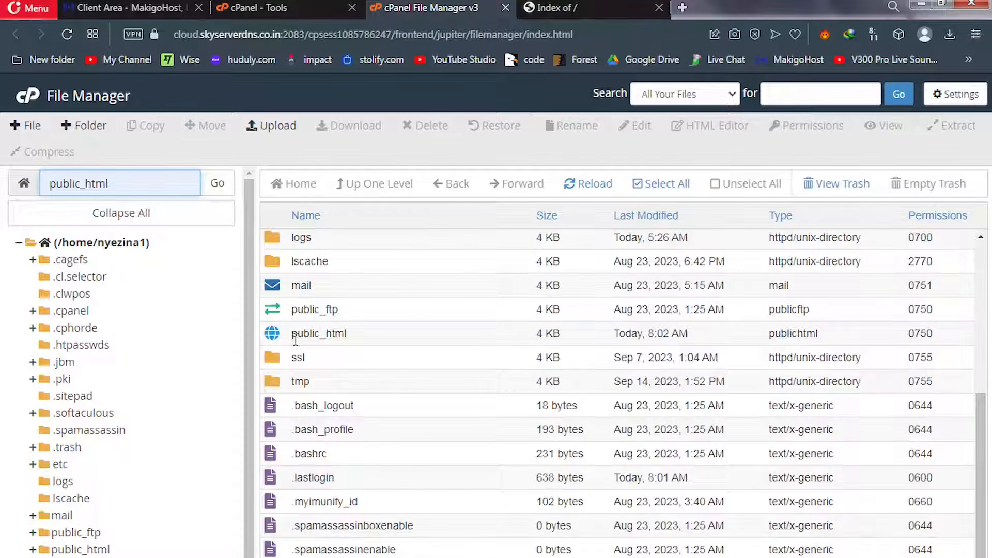
{"action": "double_click", "coordinate": [274, 333]}
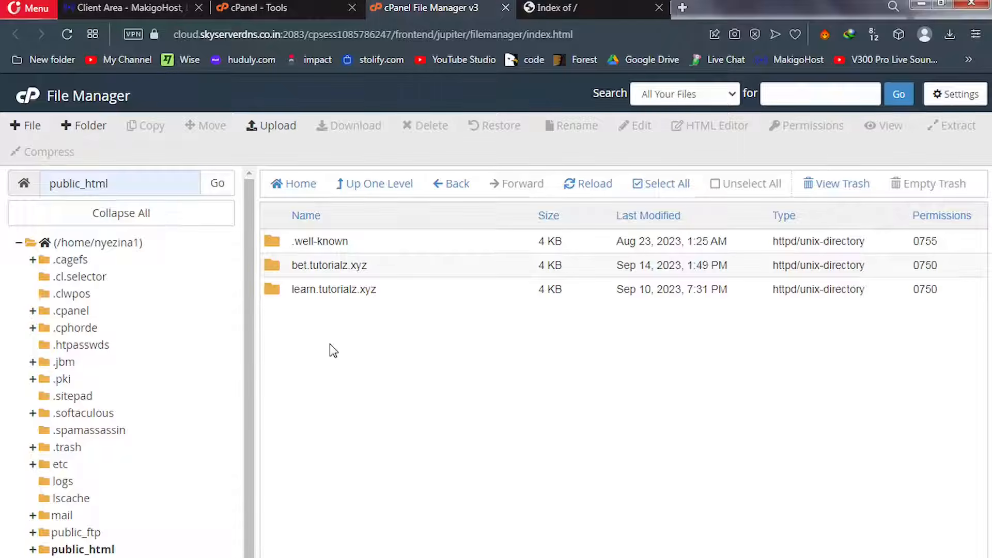
{"action": "left_click_drag", "start_coordinate": [292, 241], "coordinate": [330, 328]}
{"action": "left_click", "coordinate": [331, 327]}
{"action": "left_click", "coordinate": [562, 14]}
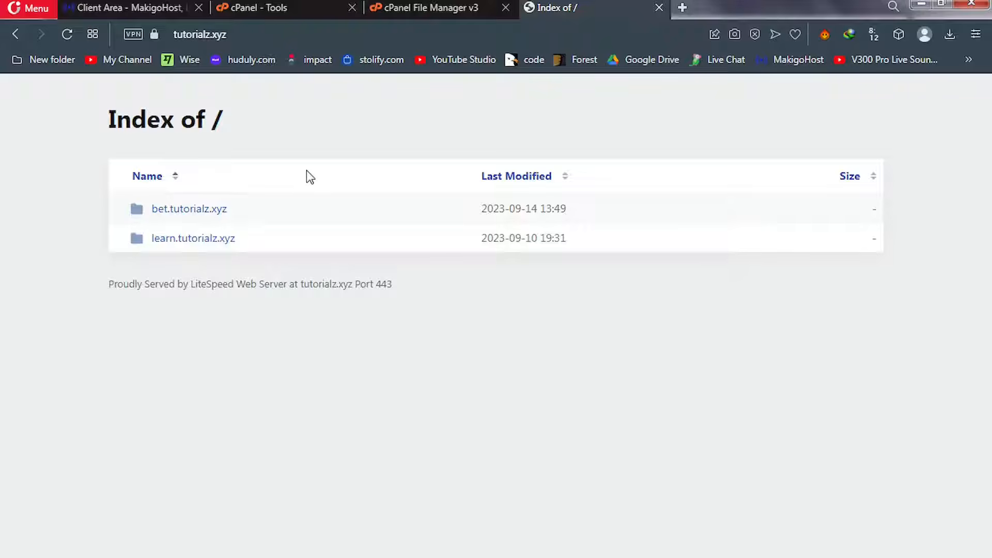
{"action": "left_click", "coordinate": [398, 8]}
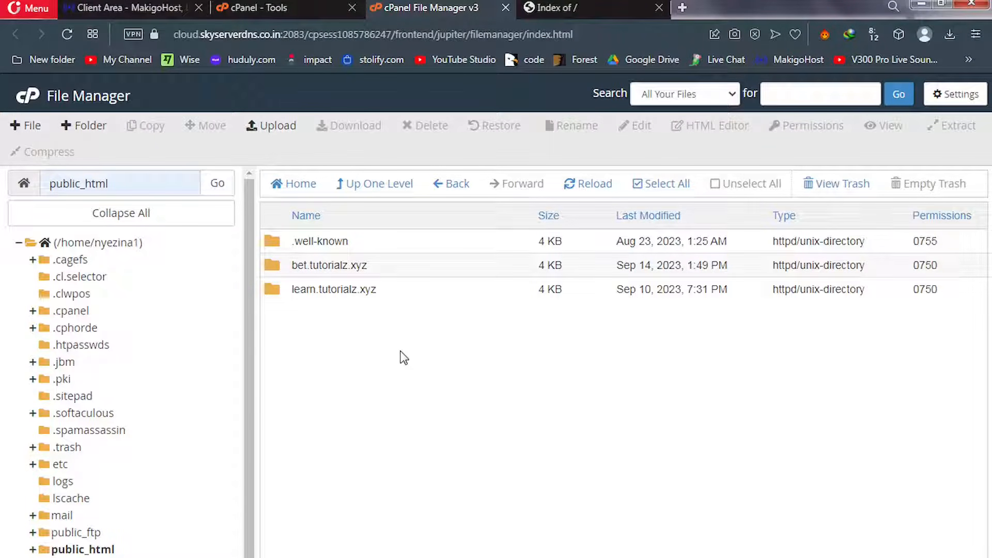
In a new tab, enter 'HTML + CSS + PHP + DATABASE' into the start-page search box
{"action": "left_click", "coordinate": [683, 8]}
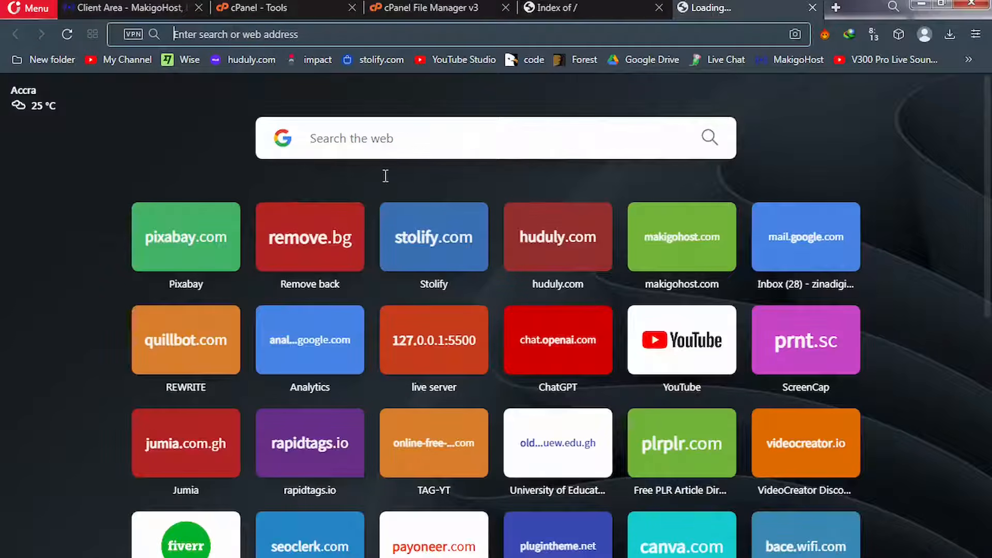
{"action": "left_click", "coordinate": [376, 139]}
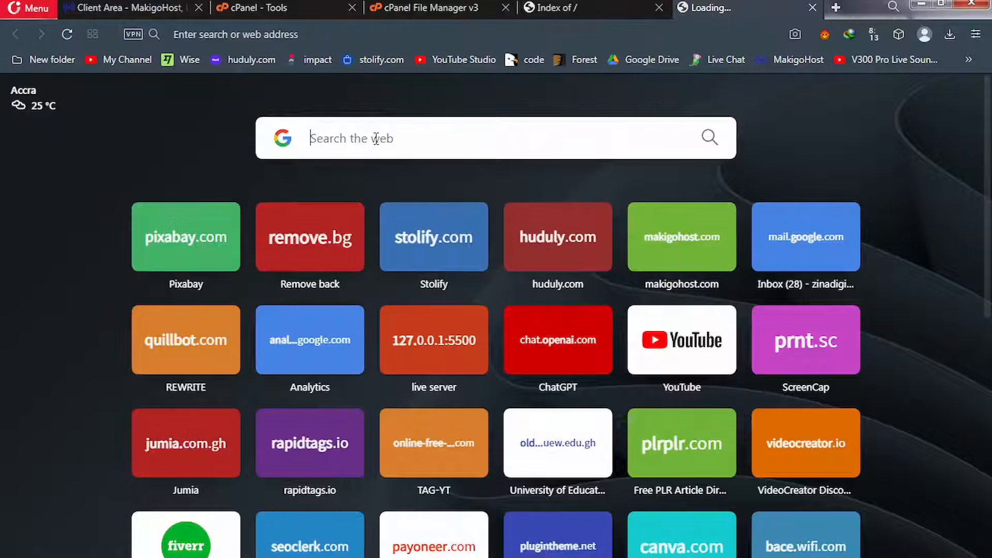
{"action": "type", "text": "HTML"}
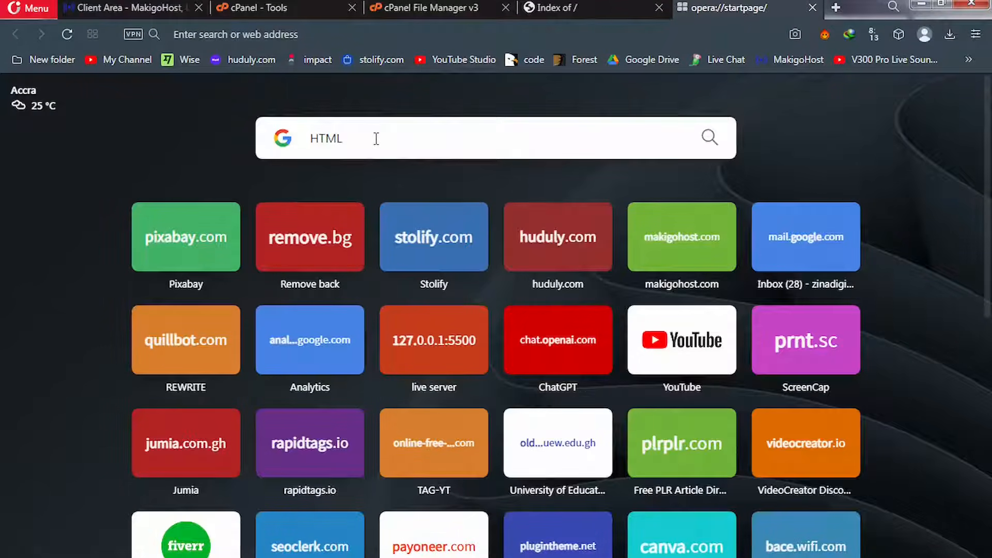
{"action": "type", "text": " +"}
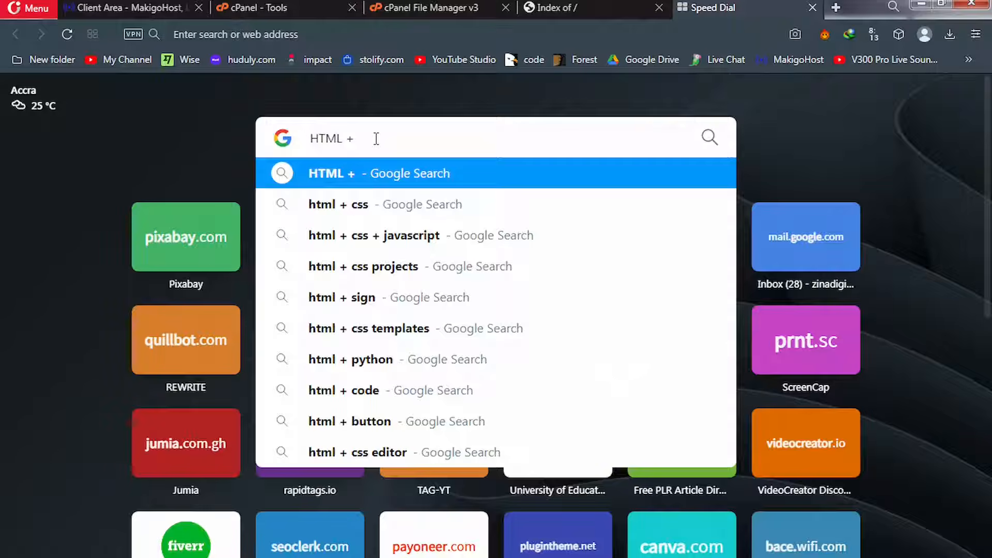
{"action": "type", "text": "CSS"}
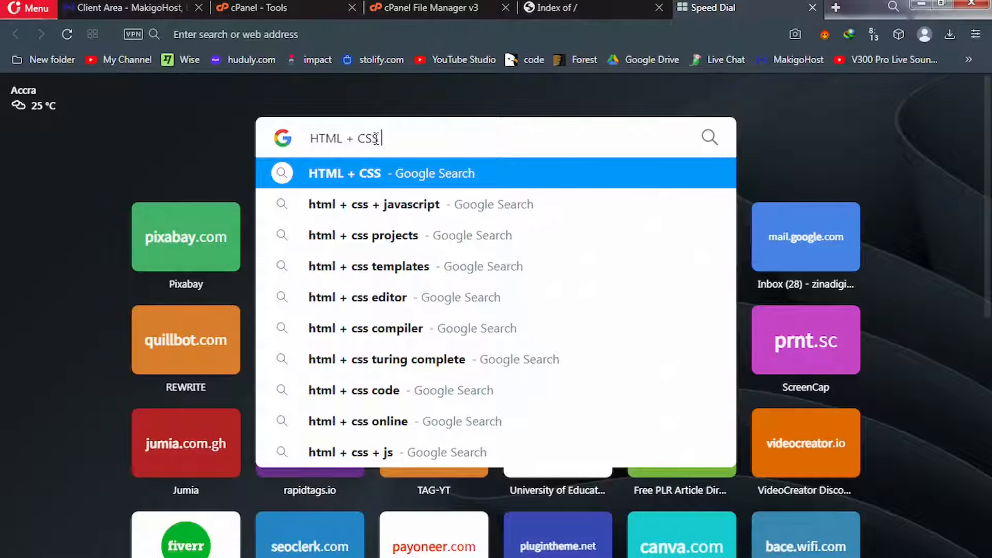
{"action": "type", "text": "+"}
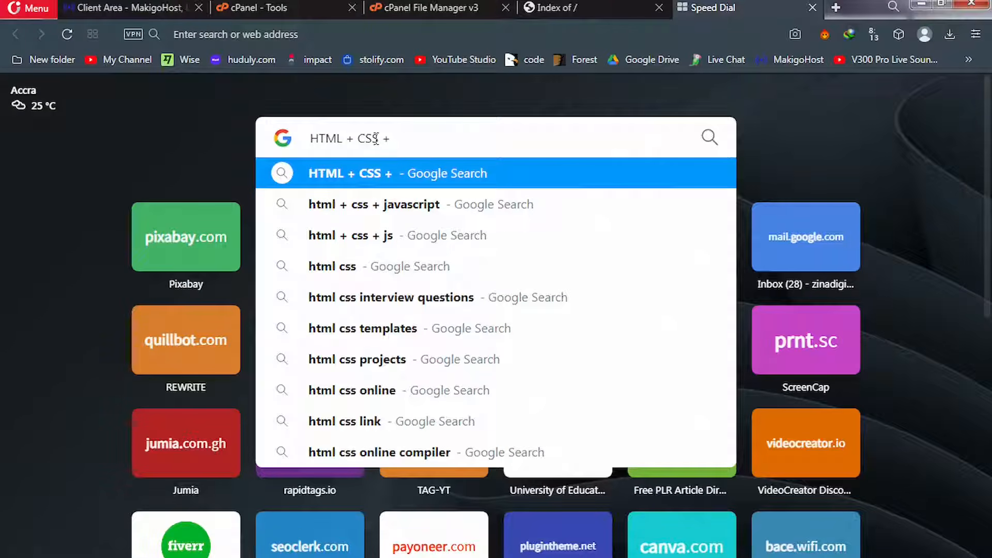
{"action": "type", "text": " PHP"}
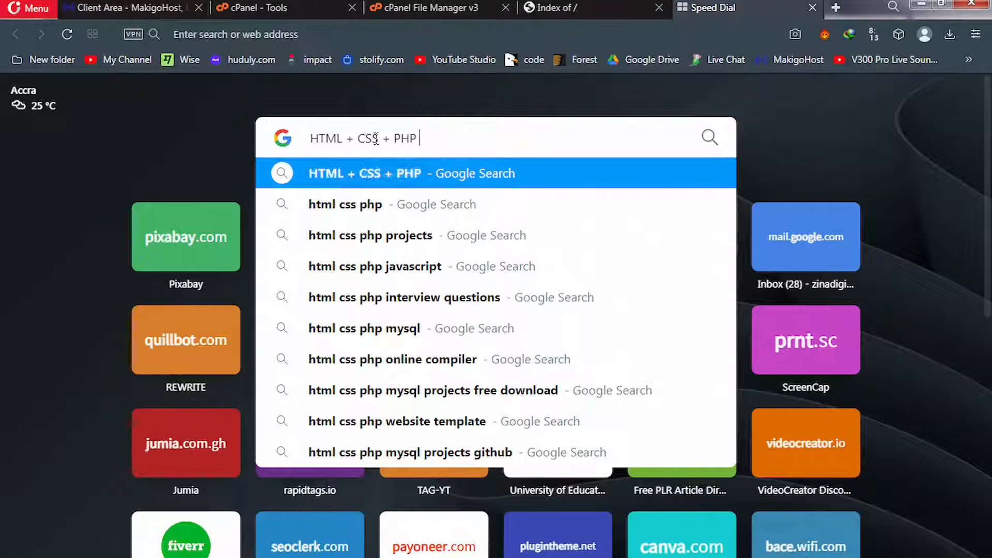
{"action": "type", "text": "+ D"}
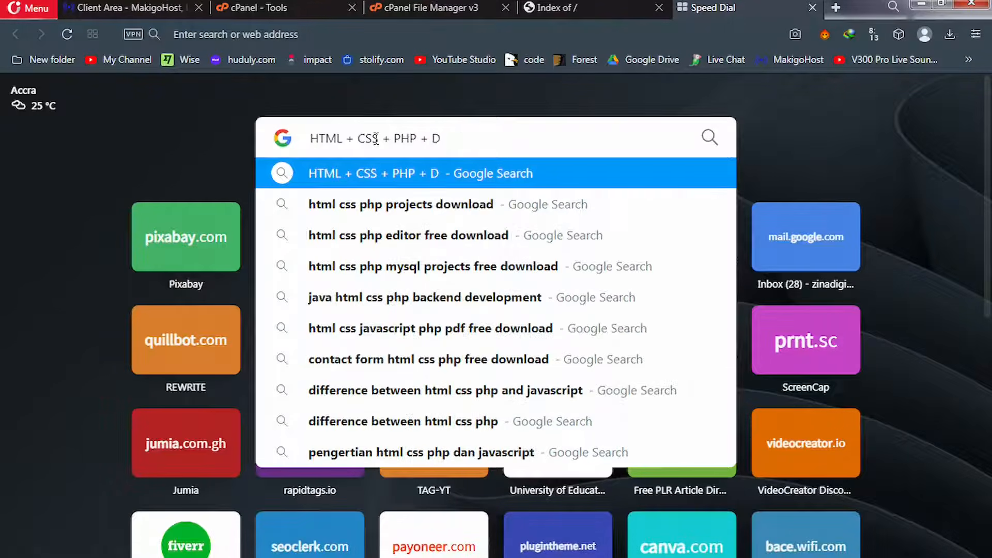
{"action": "type", "text": "ATABAS"}
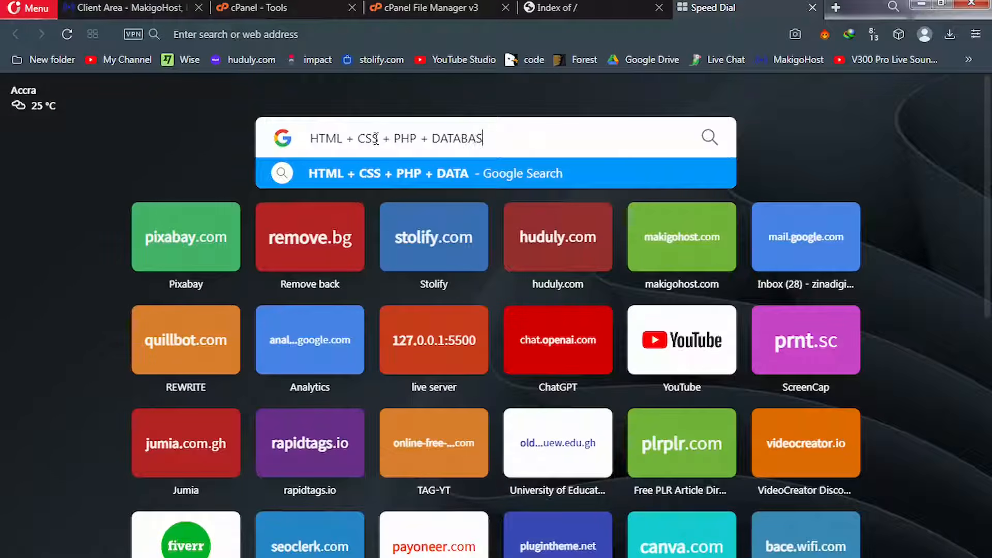
{"action": "type", "text": "E"}
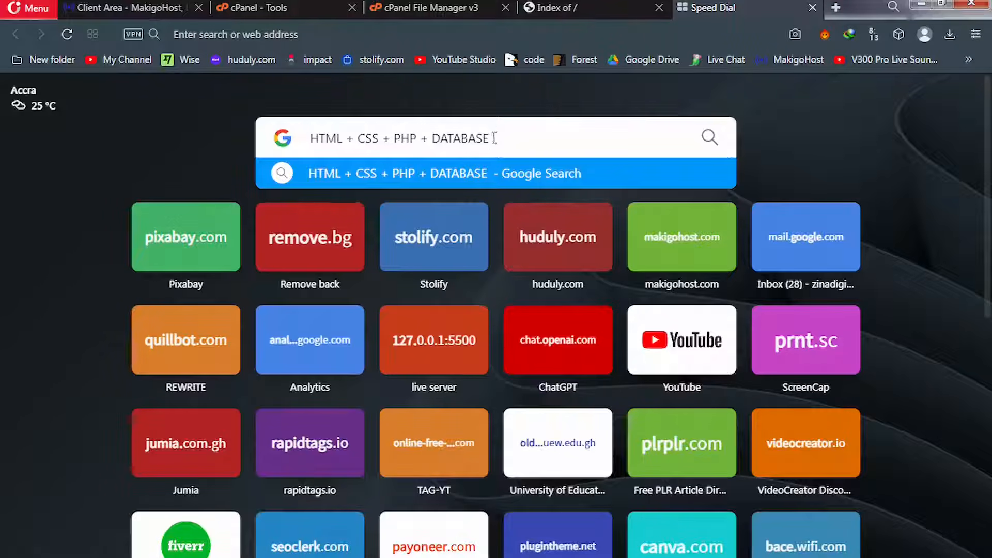
Select the entire search query text without running the search
{"action": "left_click_drag", "start_coordinate": [490, 137], "coordinate": [383, 141]}
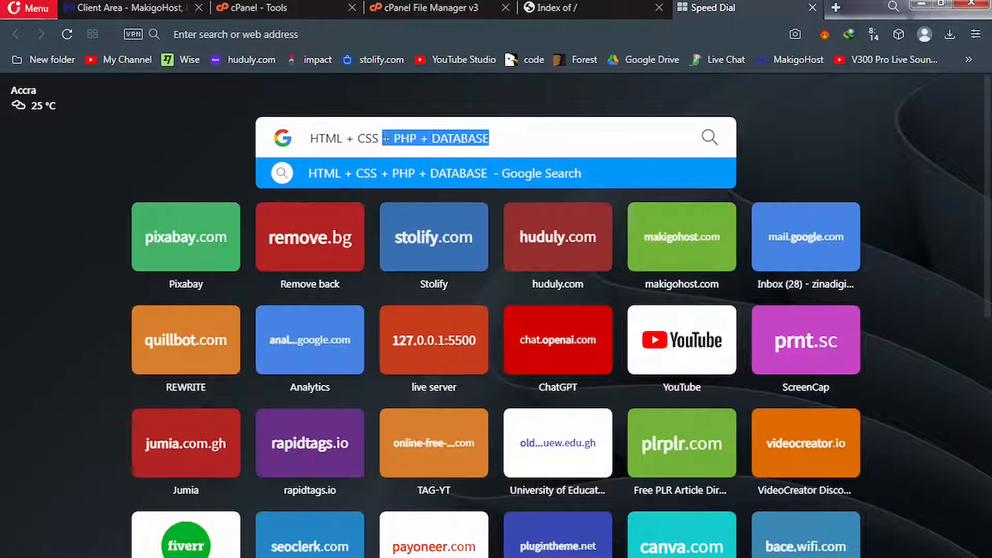
{"action": "left_click", "coordinate": [497, 145]}
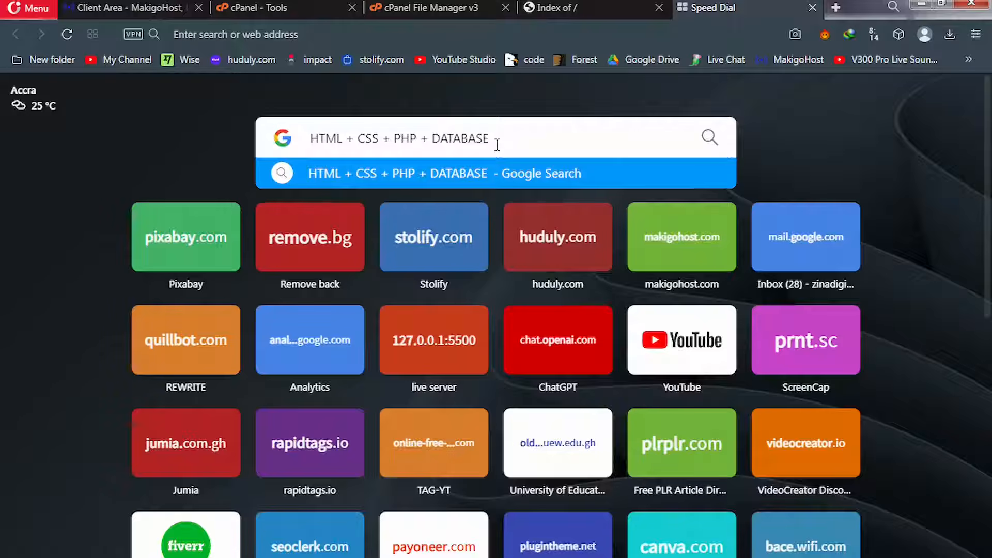
{"action": "left_click_drag", "start_coordinate": [497, 144], "coordinate": [292, 144]}
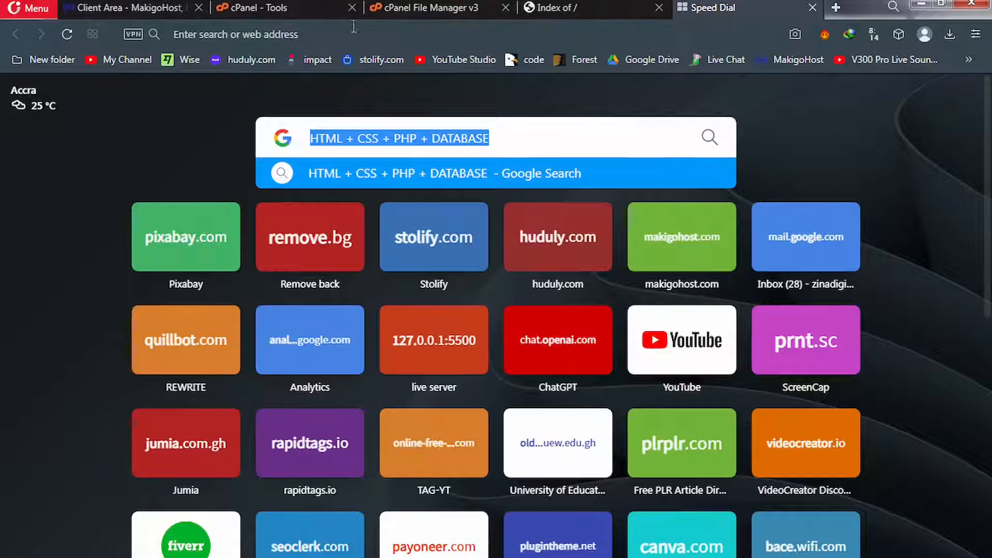
Switch to the 'cPanel File Manager v3' tab showing public_html's folders
{"action": "left_click", "coordinate": [419, 8]}
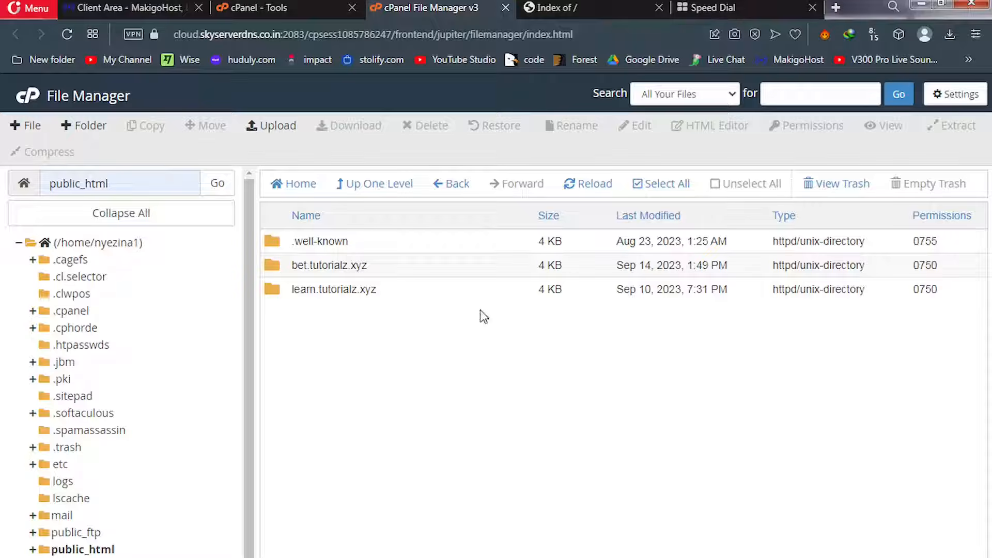
View the Prophecy item page's published date, features and demo login details, then return to the top
{"action": "left_click", "coordinate": [699, 12]}
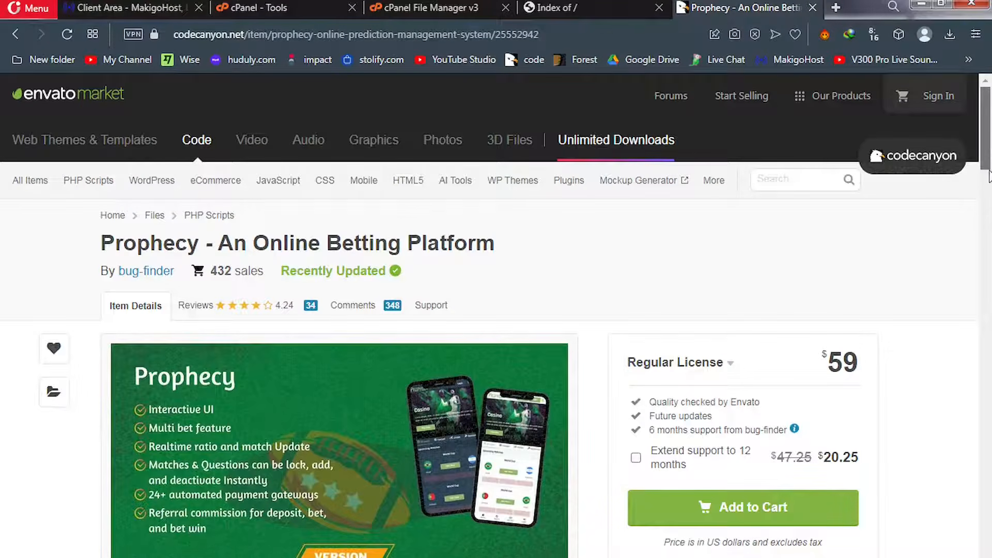
{"action": "left_click_drag", "start_coordinate": [988, 144], "coordinate": [989, 209]}
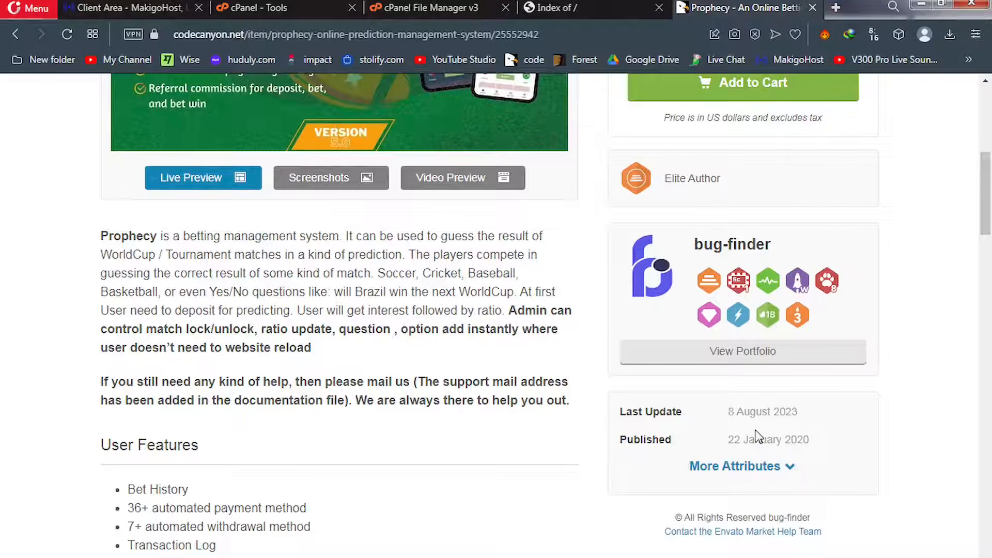
{"action": "left_click_drag", "start_coordinate": [748, 440], "coordinate": [811, 439]}
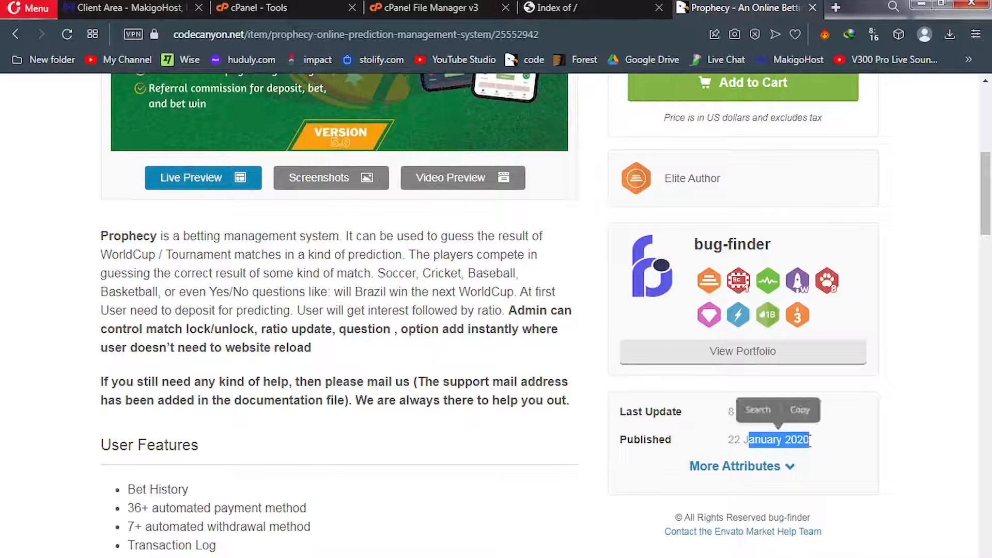
{"action": "left_click", "coordinate": [563, 437]}
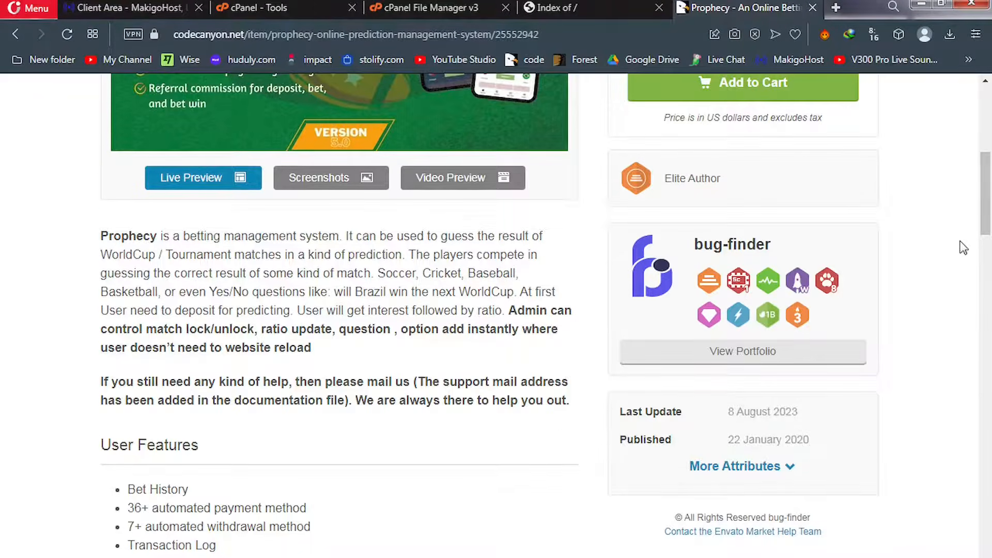
{"action": "scroll", "coordinate": [962, 248], "scroll_direction": "down", "scroll_amount": 5}
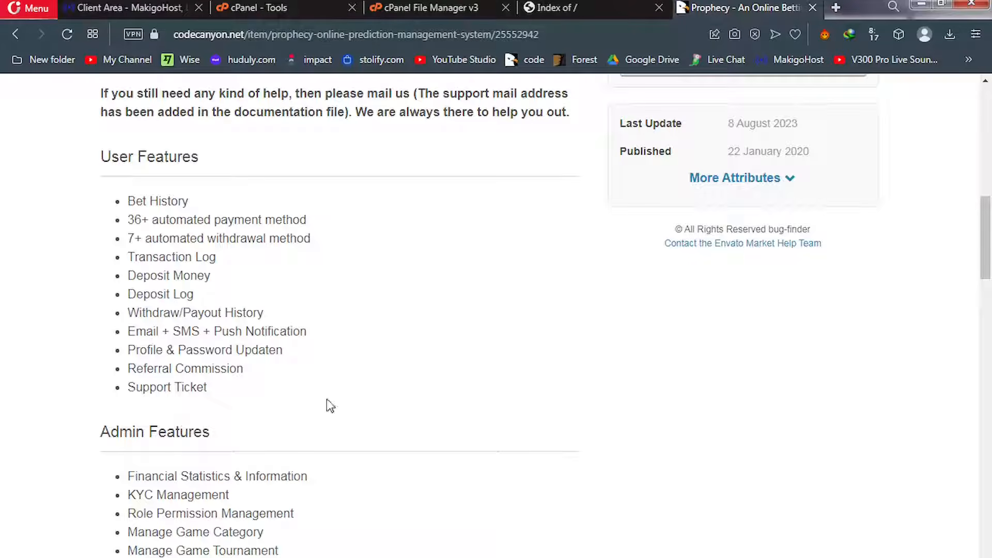
{"action": "scroll", "coordinate": [990, 276], "scroll_direction": "down", "scroll_amount": 6}
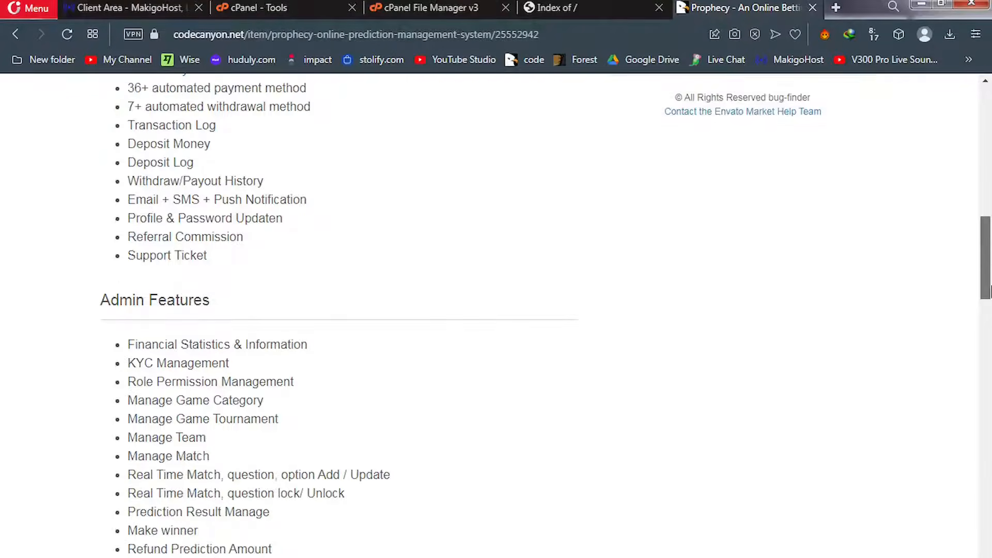
{"action": "left_click_drag", "start_coordinate": [990, 295], "coordinate": [991, 532]}
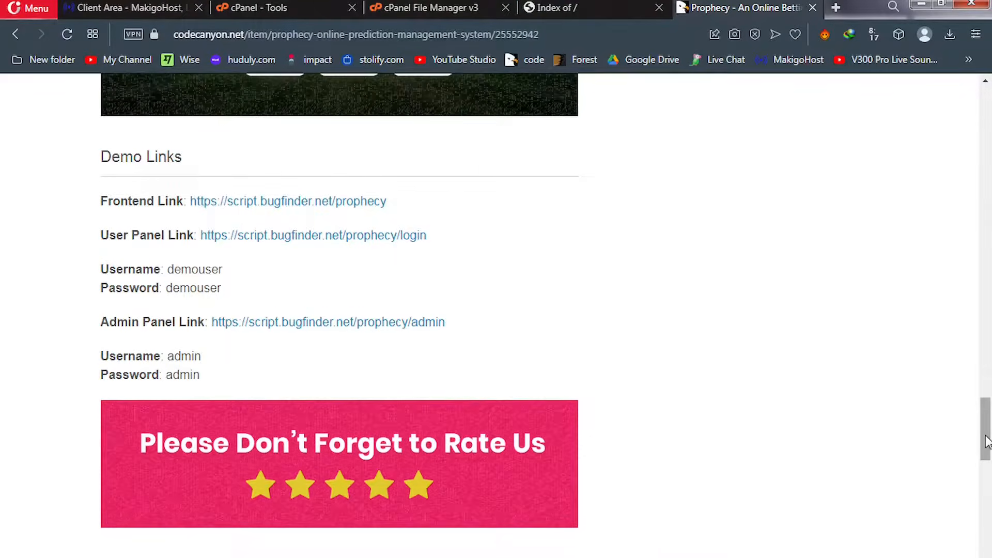
{"action": "left_click_drag", "start_coordinate": [987, 442], "coordinate": [990, 126]}
{"action": "scroll", "coordinate": [991, 129], "scroll_direction": "up", "scroll_amount": 2}
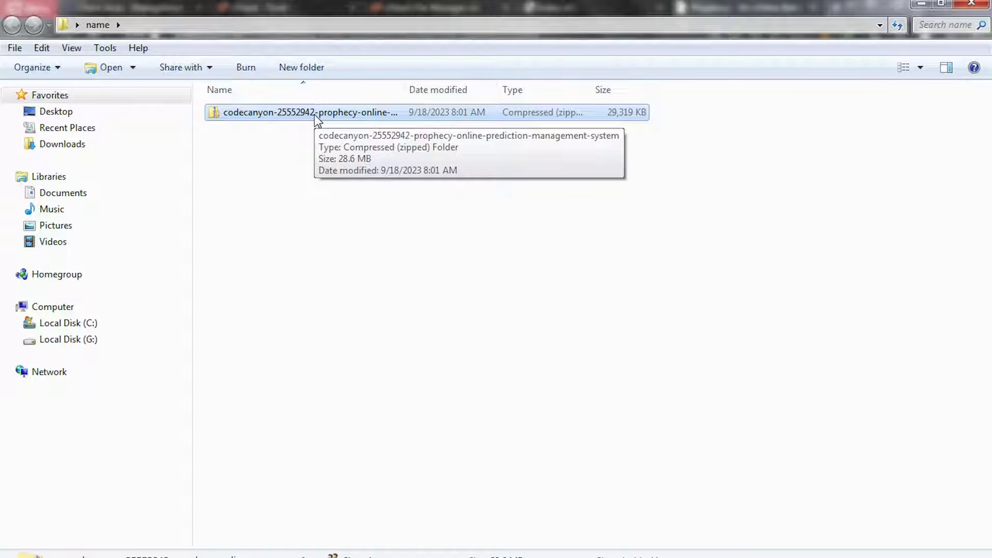
Extract the Prophecy codecanyon zip into its suggested folder
{"action": "right_click", "coordinate": [314, 115]}
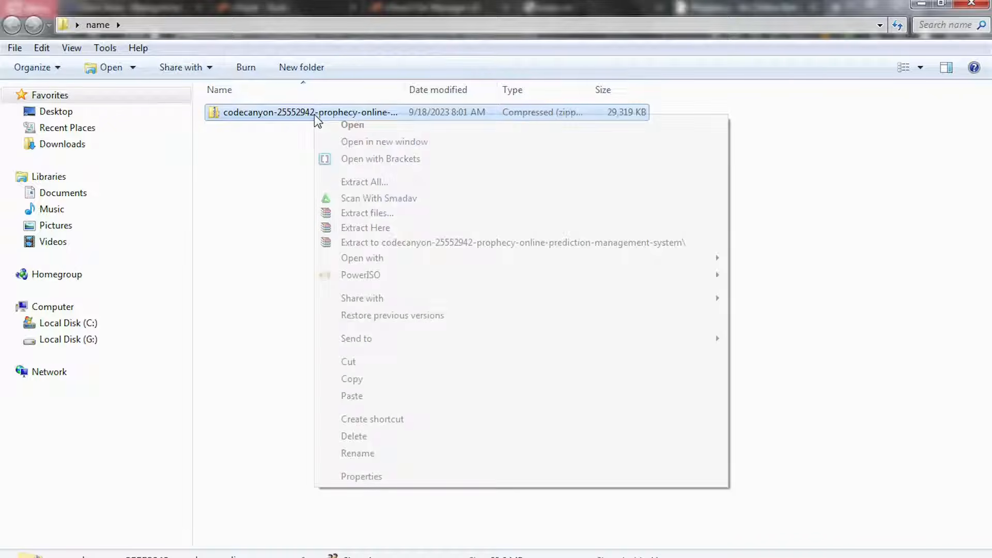
{"action": "left_click", "coordinate": [365, 213]}
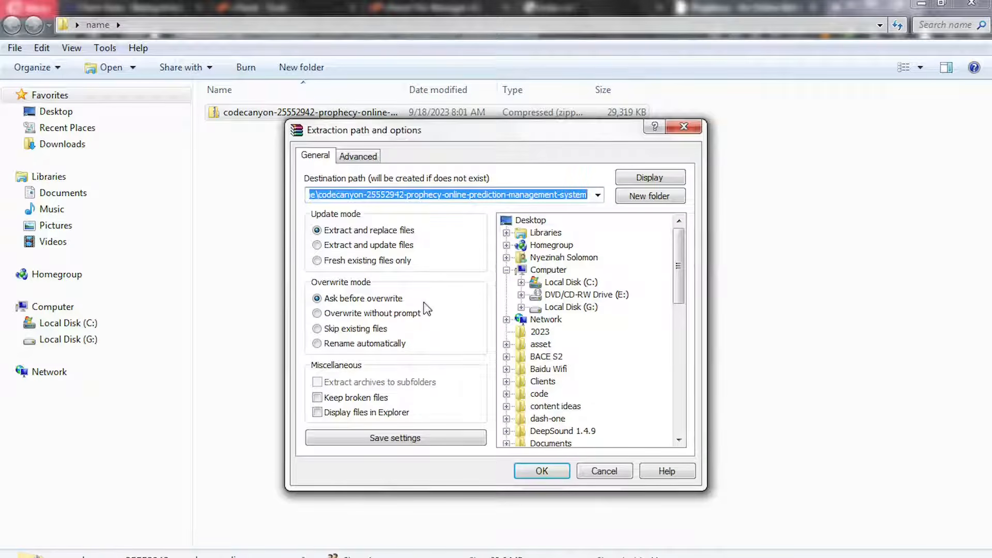
{"action": "left_click", "coordinate": [528, 472]}
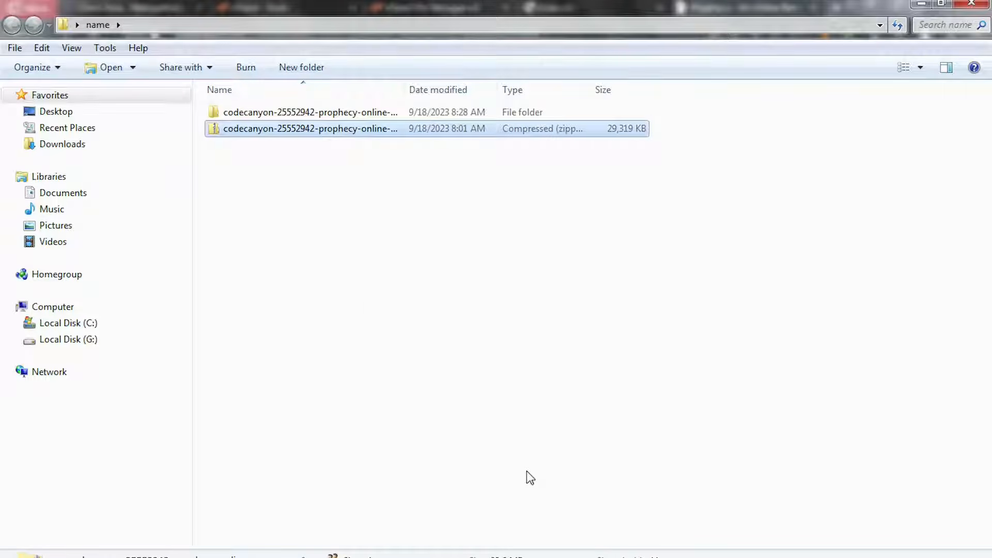
Open the extracted folder and its inner codecanyon folder, then select the project zip
{"action": "double_click", "coordinate": [324, 118]}
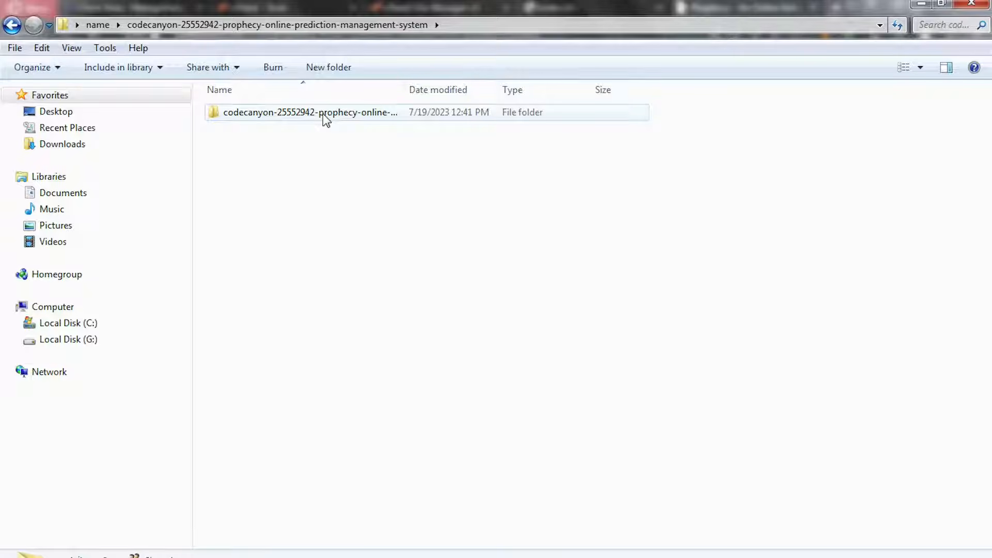
{"action": "double_click", "coordinate": [323, 118]}
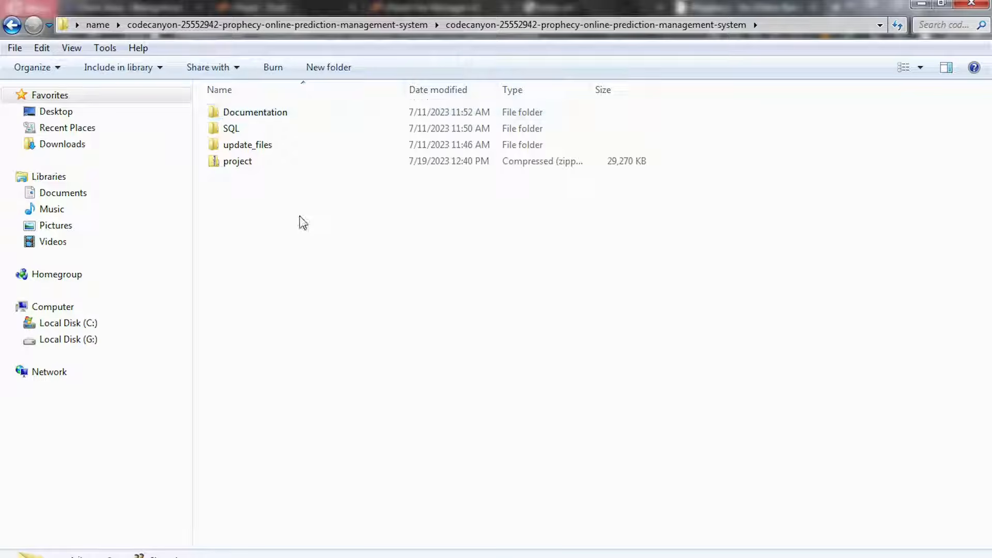
{"action": "left_click_drag", "start_coordinate": [301, 217], "coordinate": [280, 101]}
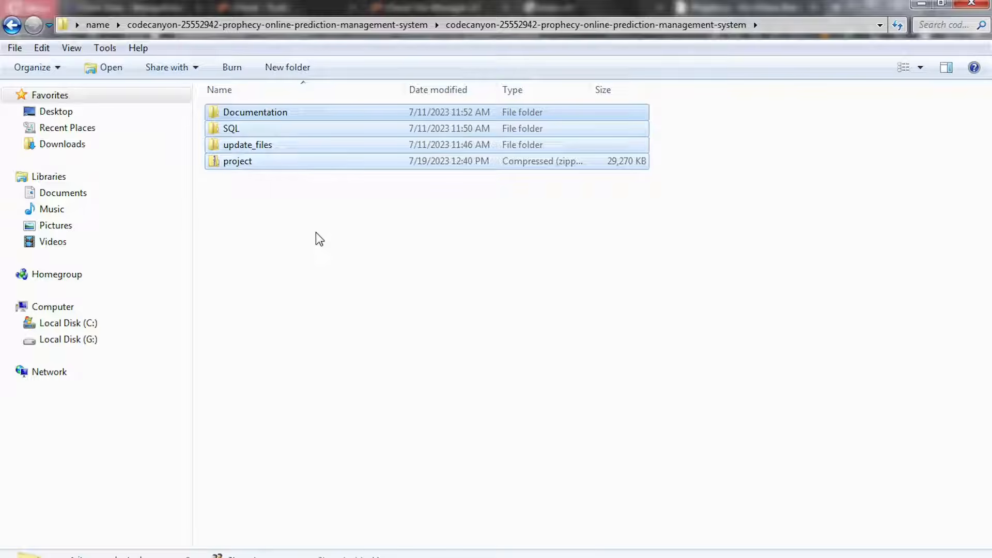
{"action": "left_click", "coordinate": [250, 164]}
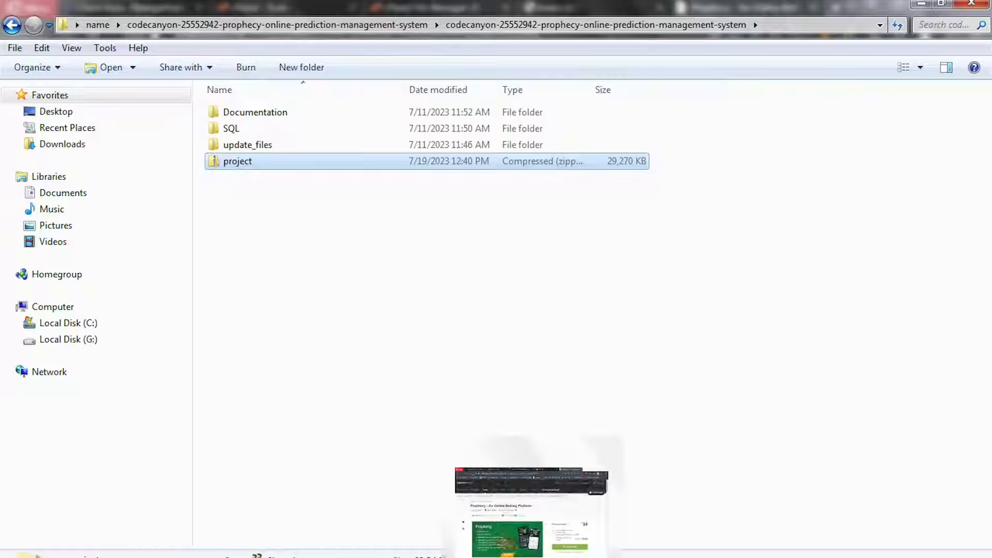
Close the Prophecy item tab and return to the cPanel File Manager
{"action": "left_click", "coordinate": [496, 515]}
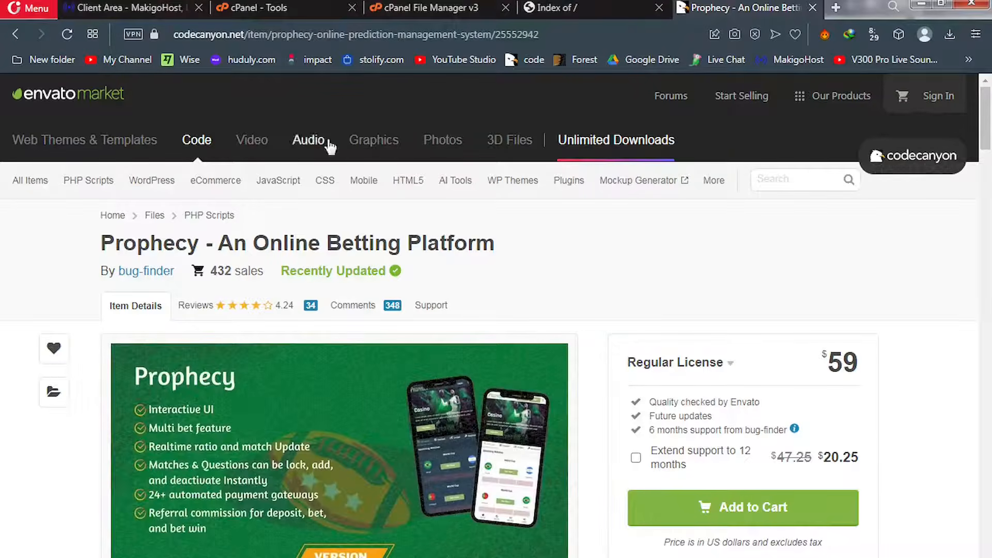
{"action": "left_click", "coordinate": [813, 8]}
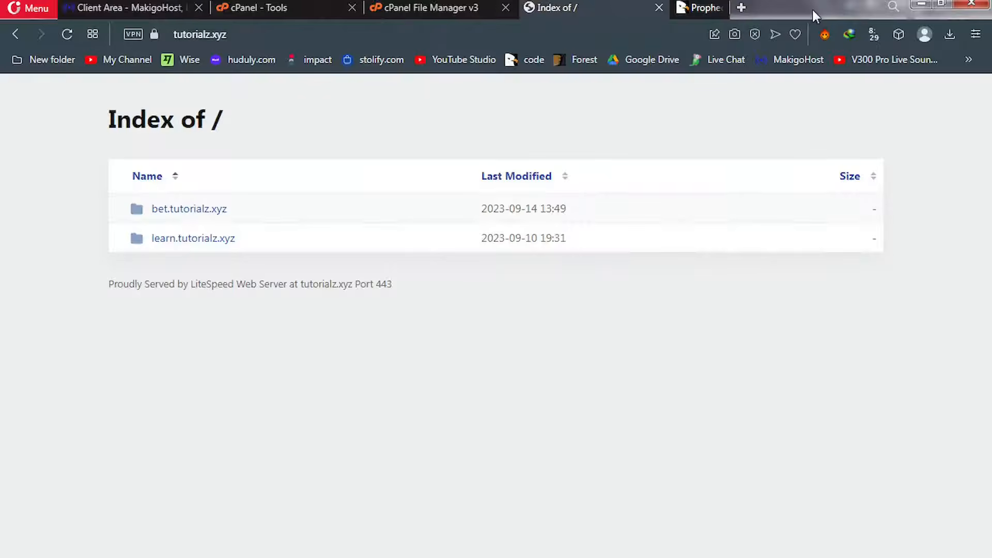
{"action": "left_click", "coordinate": [418, 10]}
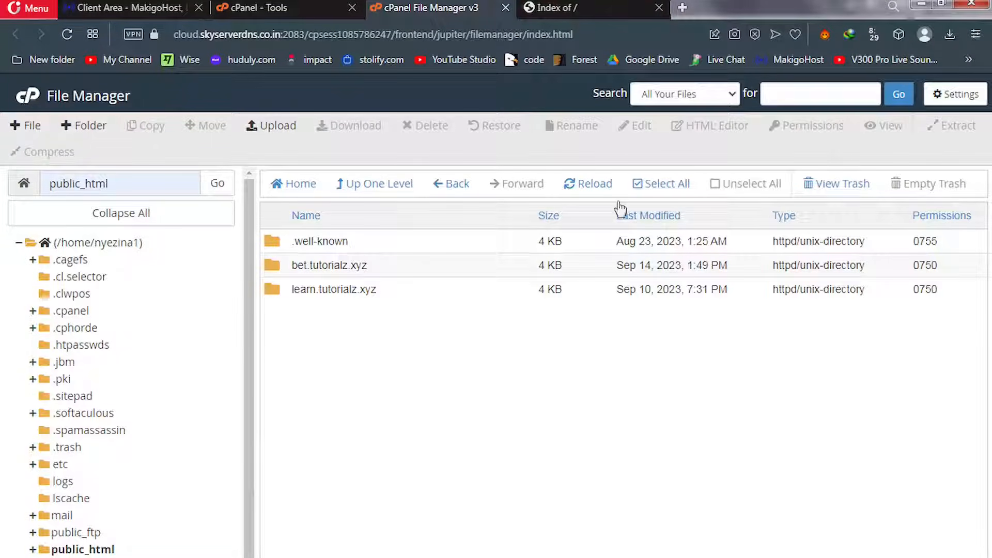
Select all folders in public_html, then open and cancel the File Manager preferences
{"action": "left_click", "coordinate": [660, 192]}
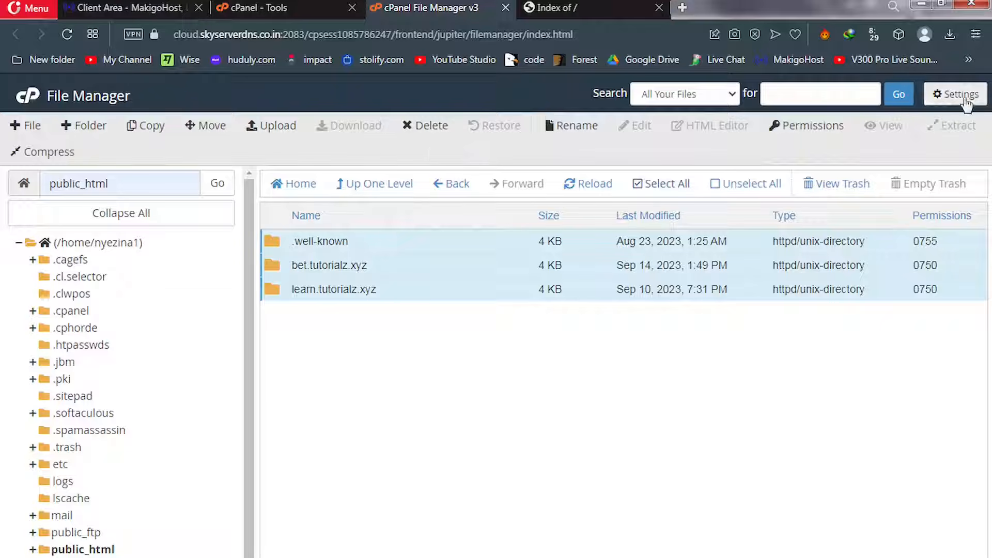
{"action": "left_click", "coordinate": [953, 101]}
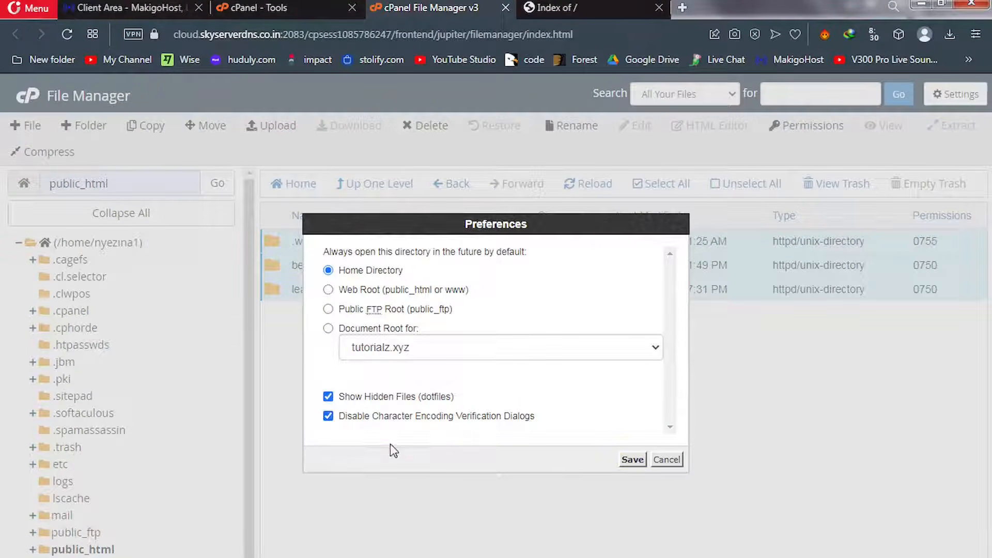
{"action": "left_click", "coordinate": [667, 460]}
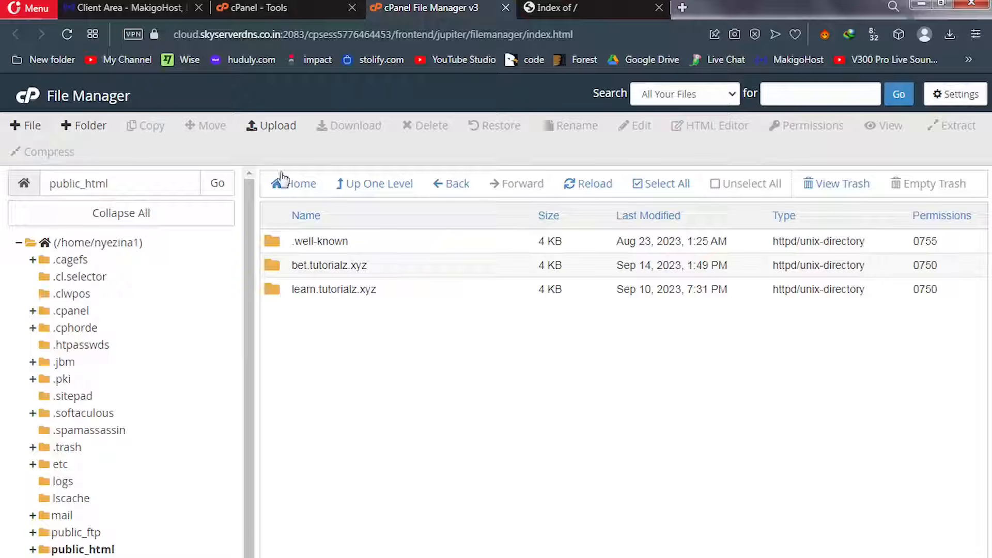
Drag project.zip from the Explorer folder onto the public_html upload page, then return to the listing
{"action": "left_click", "coordinate": [278, 128]}
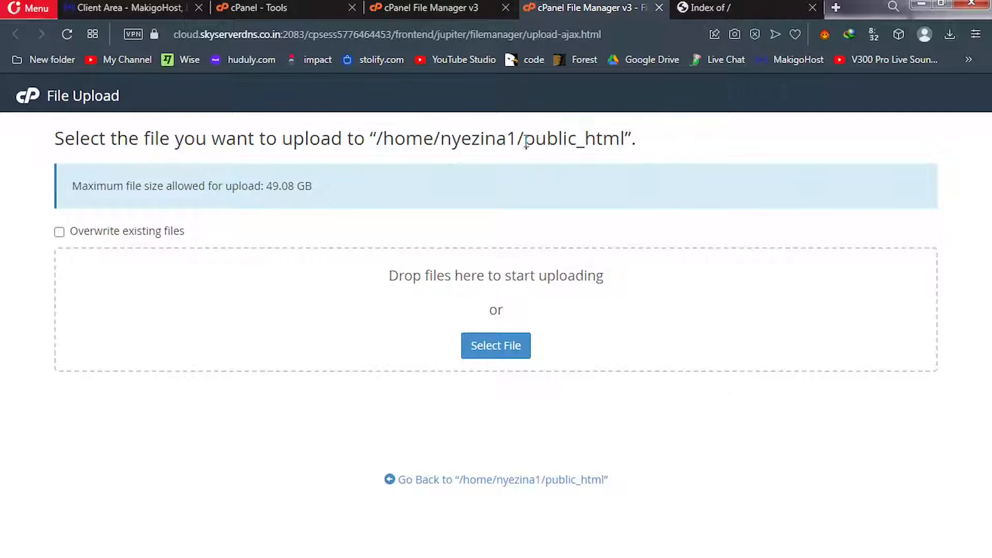
{"action": "left_click_drag", "start_coordinate": [524, 141], "coordinate": [626, 144]}
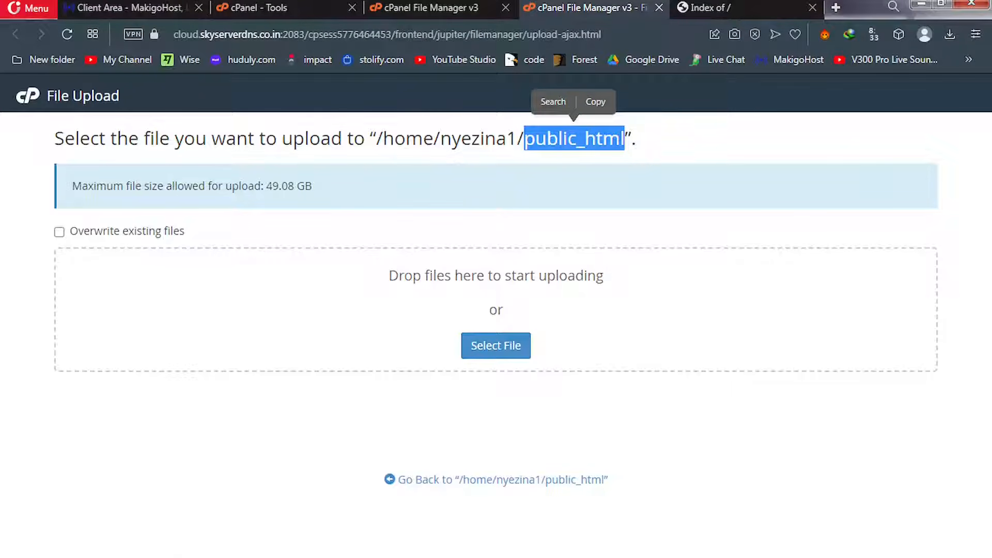
{"action": "mouse_move", "coordinate": [185, 557]}
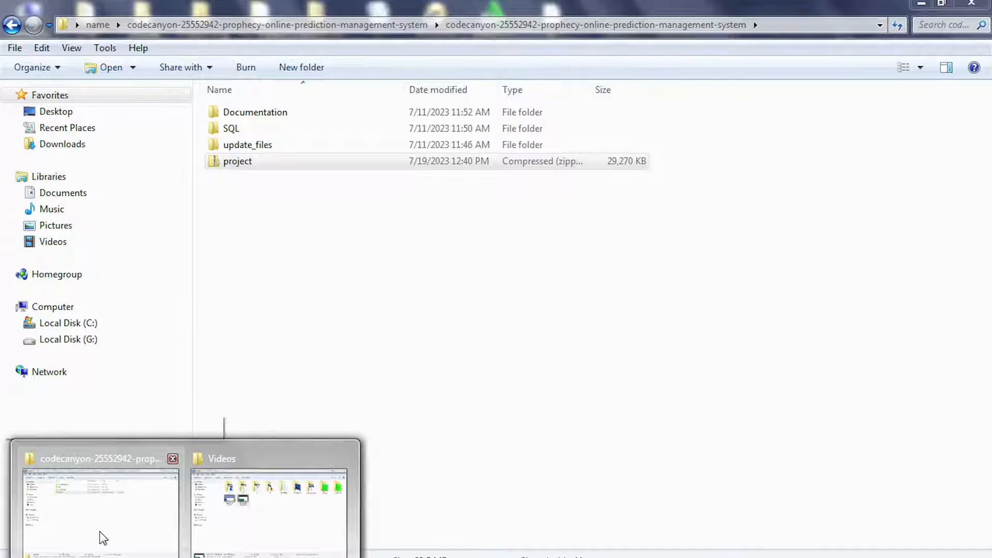
{"action": "left_click", "coordinate": [100, 532]}
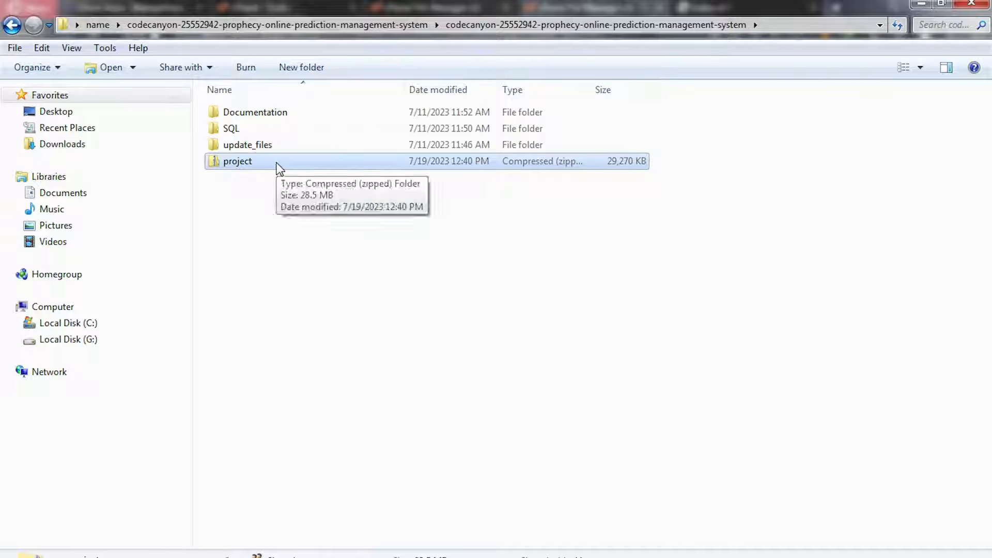
{"action": "left_click_drag", "start_coordinate": [282, 171], "coordinate": [441, 330]}
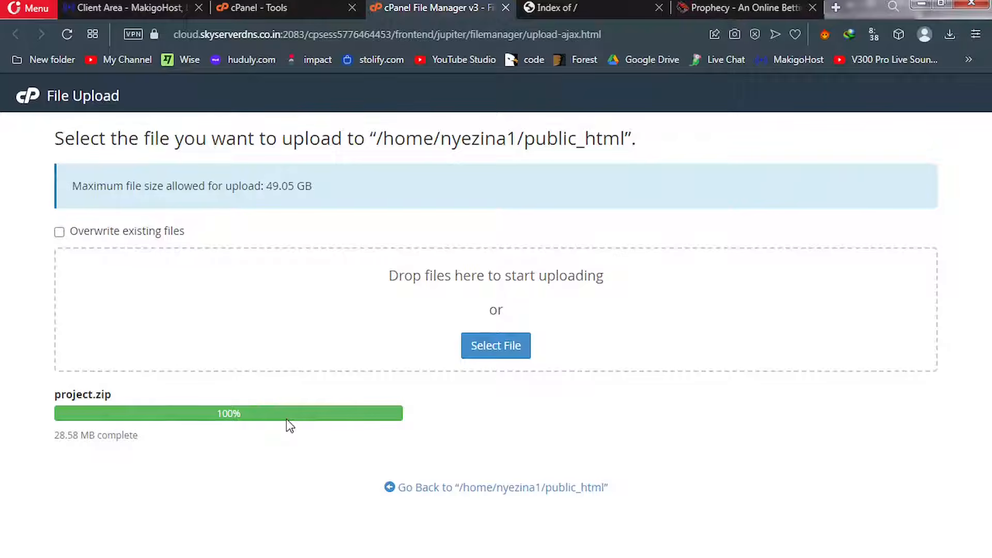
{"action": "left_click", "coordinate": [480, 490]}
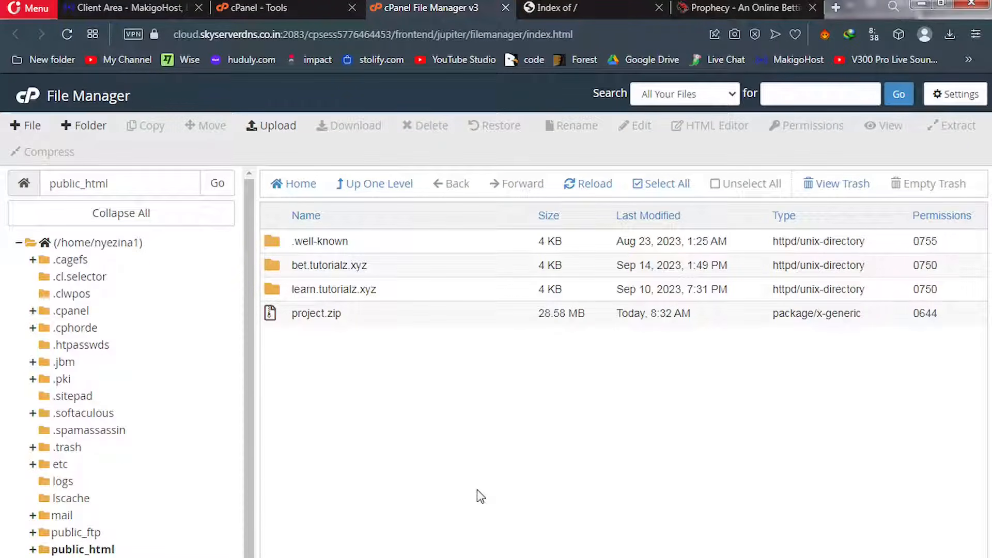
Extract project.zip into public_html and close the extraction results
{"action": "left_click", "coordinate": [279, 319]}
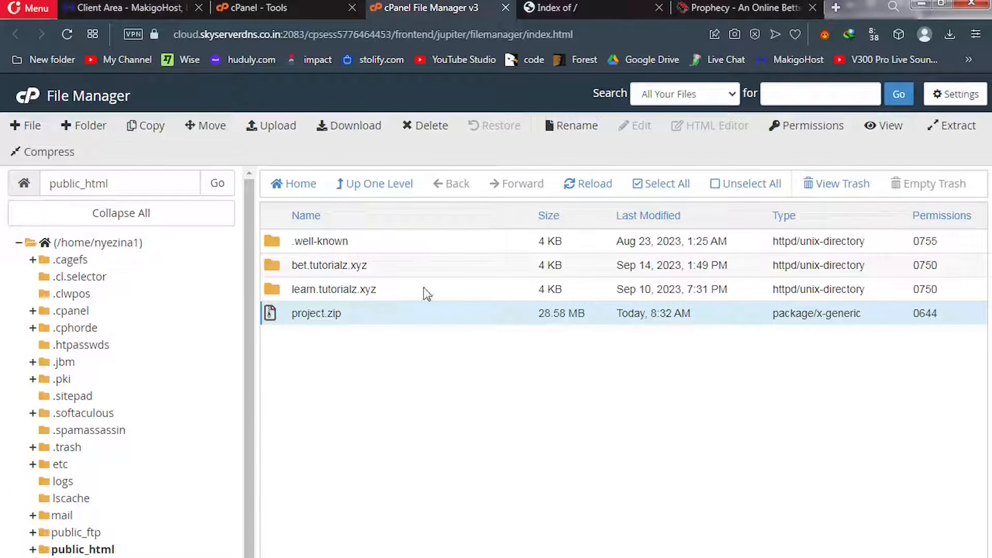
{"action": "left_click", "coordinate": [955, 134]}
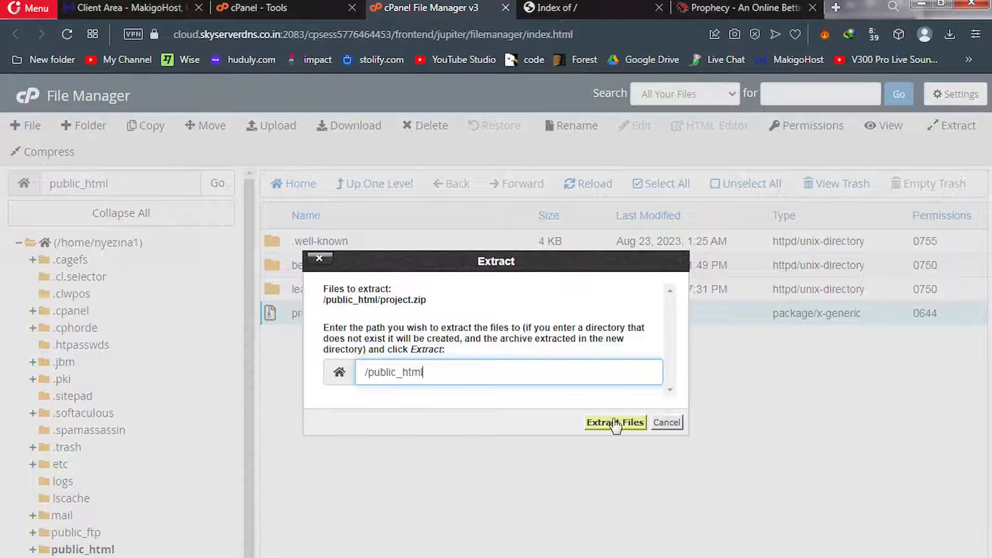
{"action": "left_click", "coordinate": [611, 422]}
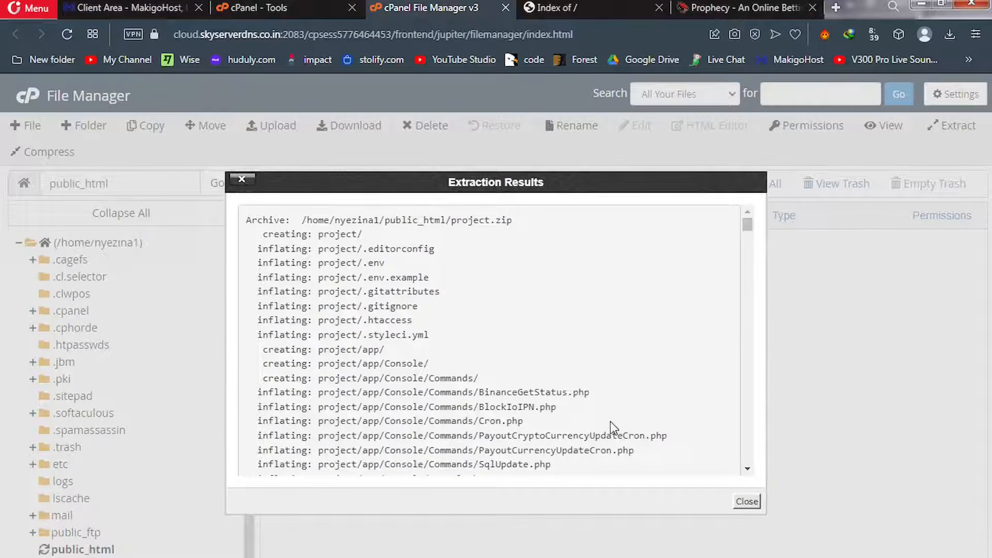
{"action": "left_click", "coordinate": [747, 501]}
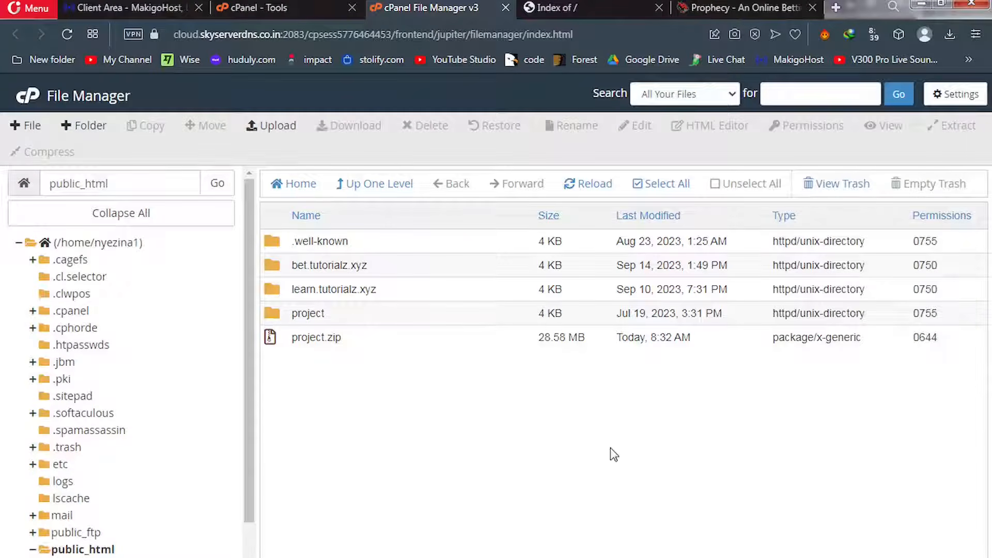
Delete project.zip, then open the extracted project folder
{"action": "left_click", "coordinate": [274, 339]}
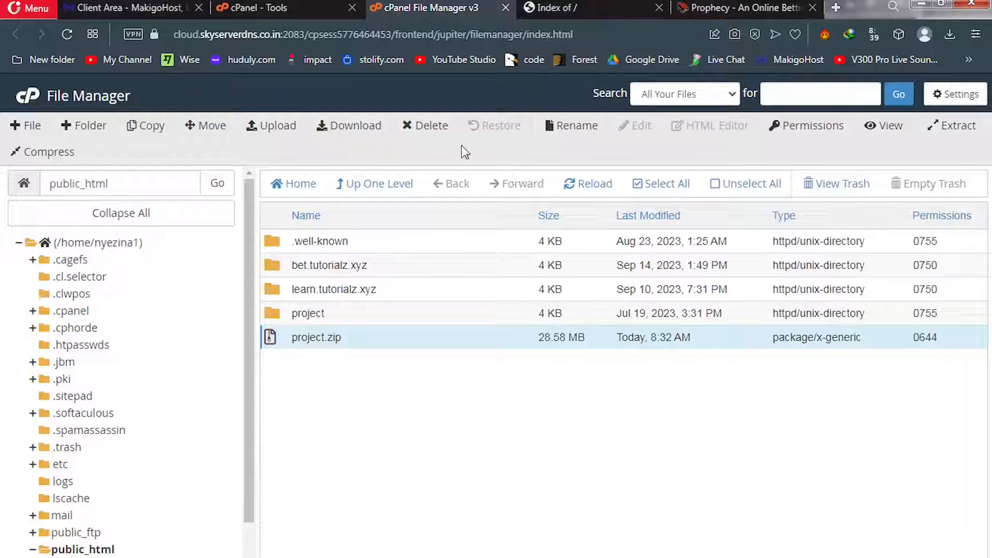
{"action": "left_click", "coordinate": [433, 127]}
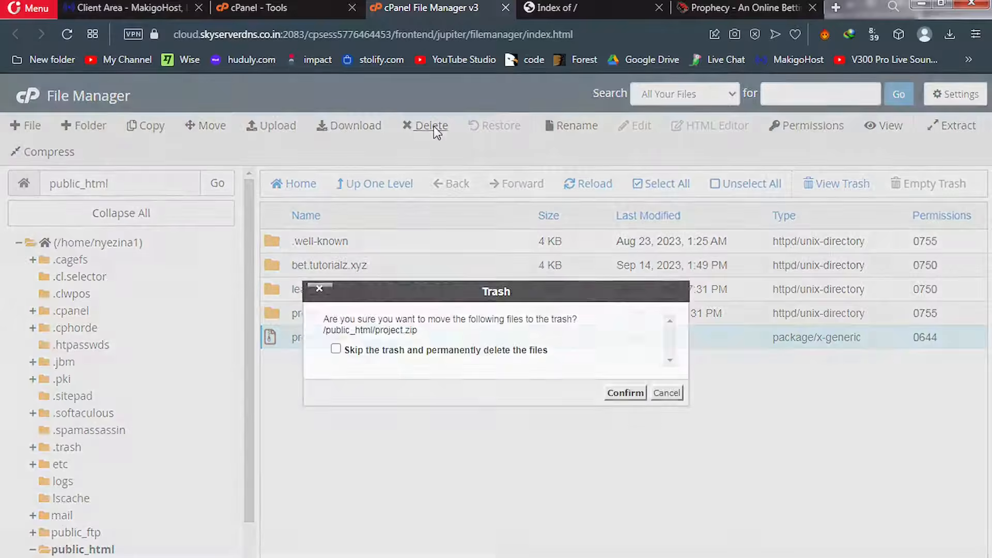
{"action": "left_click", "coordinate": [624, 393]}
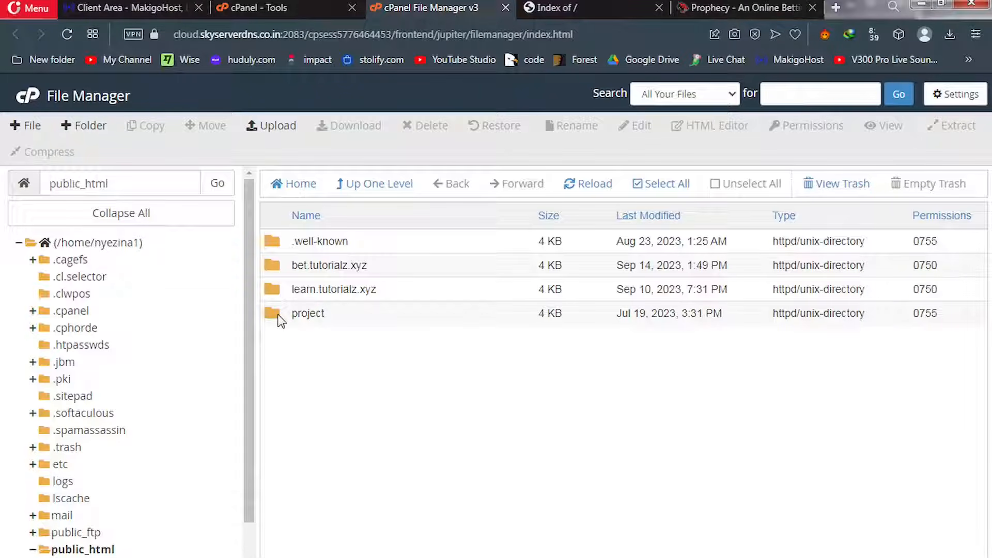
{"action": "left_click", "coordinate": [279, 317]}
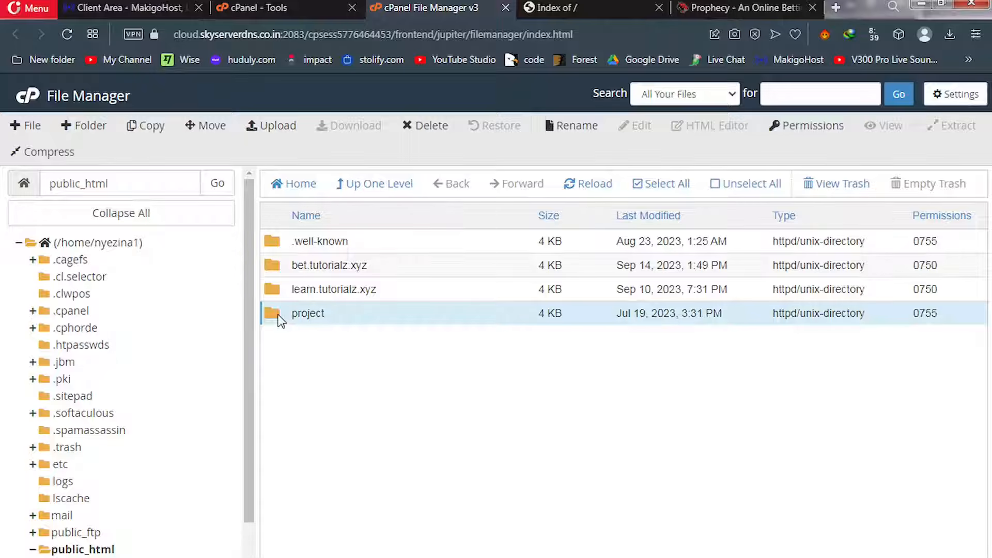
{"action": "double_click", "coordinate": [279, 316]}
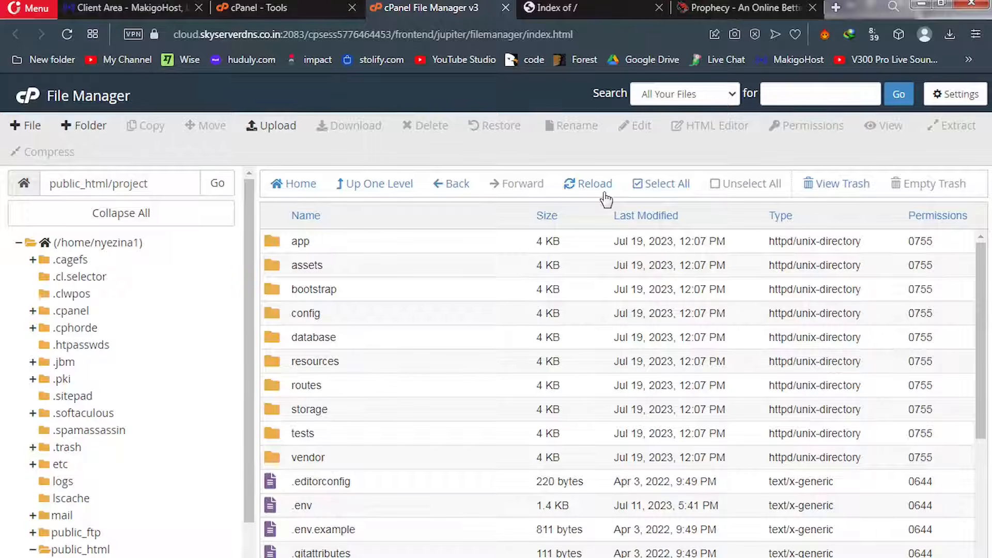
Select all files in the project folder and move them to /public_html/
{"action": "left_click", "coordinate": [650, 186]}
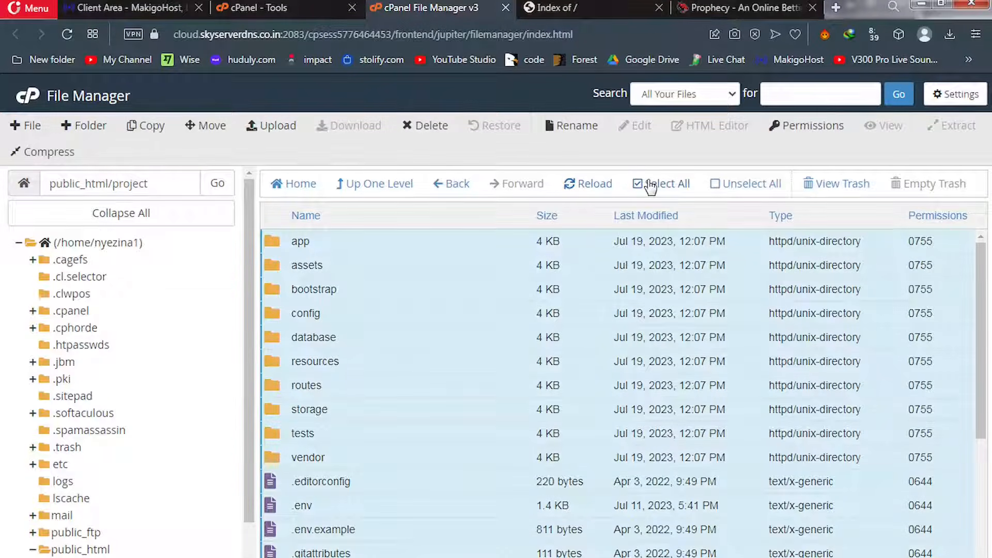
{"action": "left_click", "coordinate": [203, 135]}
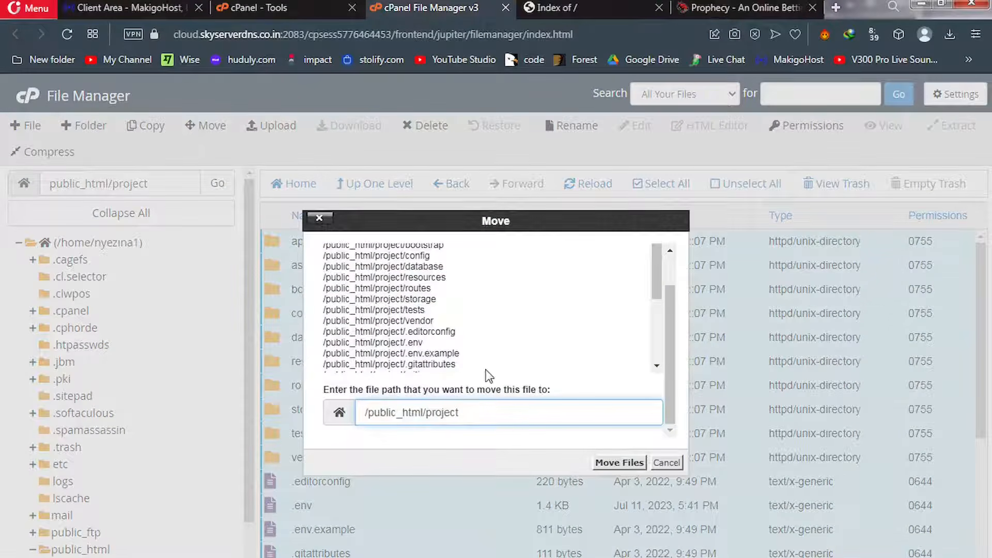
{"action": "key", "text": "BackSpace"}
{"action": "key", "text": "BackSpace"}
{"action": "key", "text": "BackSpace"}
{"action": "key", "text": "BackSpace"}
{"action": "key", "text": "BackSpace"}
{"action": "key", "text": "BackSpace"}
{"action": "key", "text": "BackSpace"}
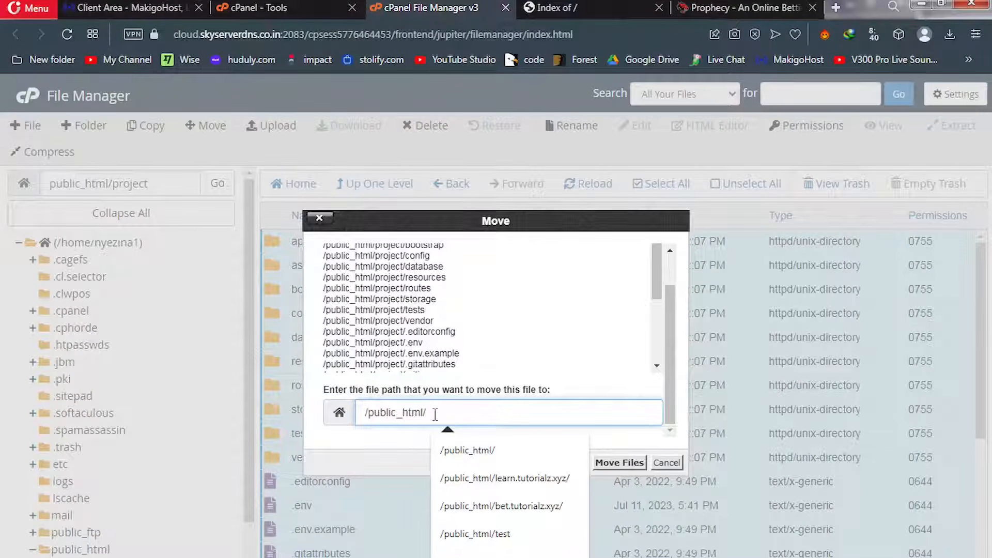
{"action": "left_click", "coordinate": [617, 464]}
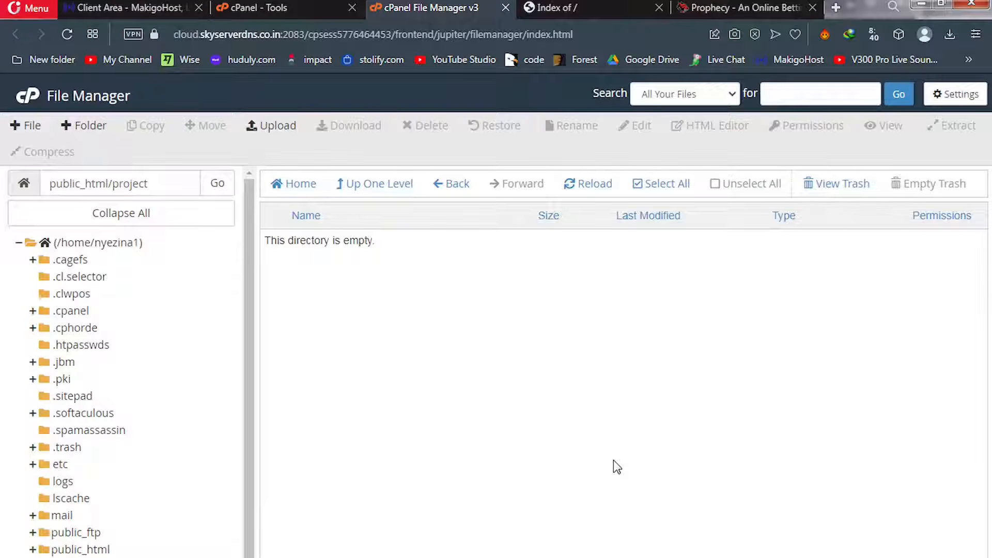
Trim 'project' from the File Manager path to go up to public_html
{"action": "left_click", "coordinate": [158, 189]}
{"action": "left_click_drag", "start_coordinate": [159, 188], "coordinate": [112, 194]}
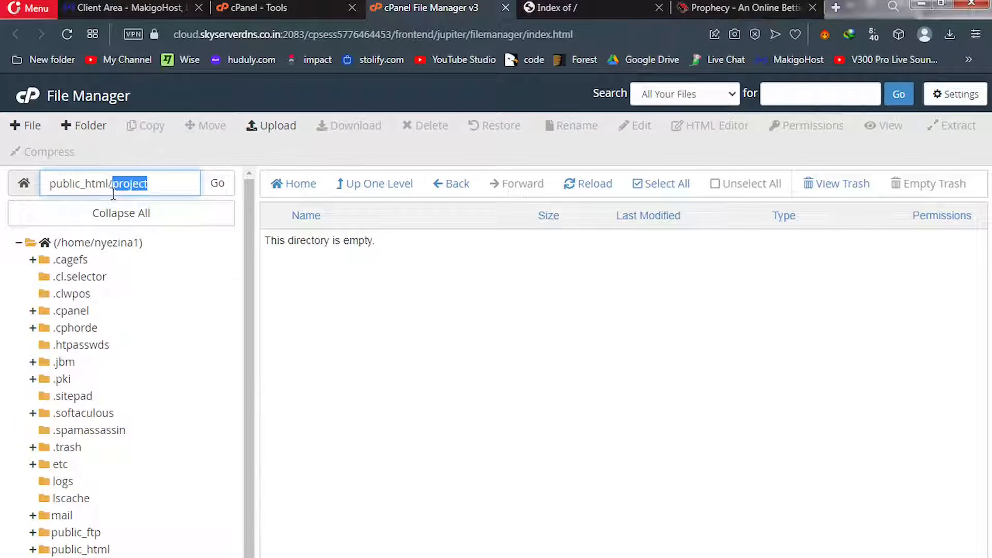
{"action": "key", "text": "BackSpace"}
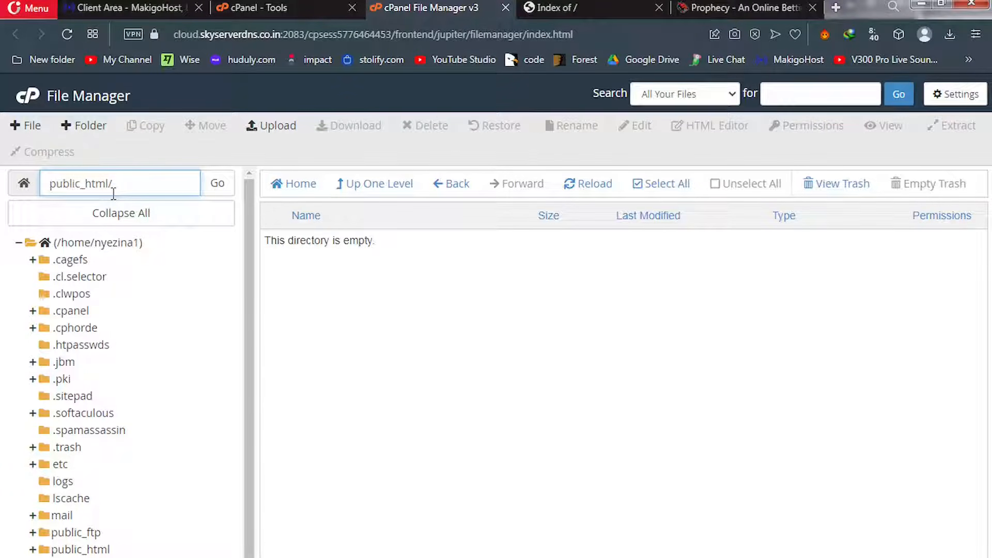
{"action": "left_click", "coordinate": [217, 185]}
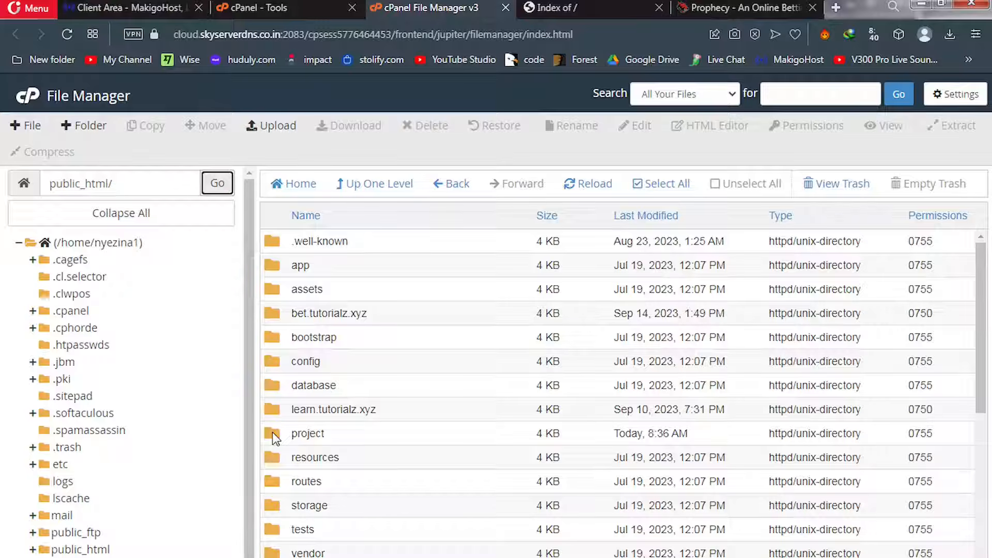
Trash the empty project folder and return to the cPanel Tools page
{"action": "left_click", "coordinate": [272, 432]}
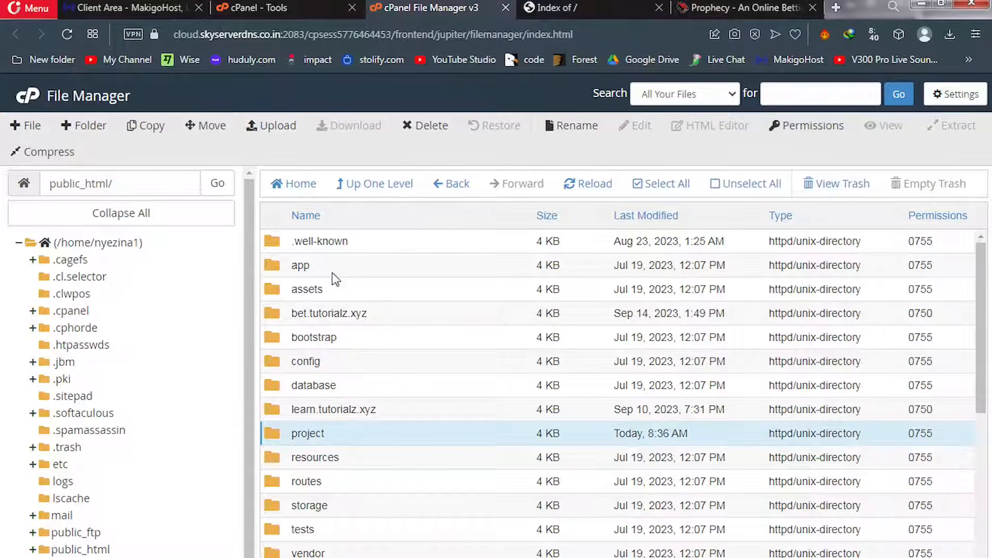
{"action": "left_click", "coordinate": [422, 125]}
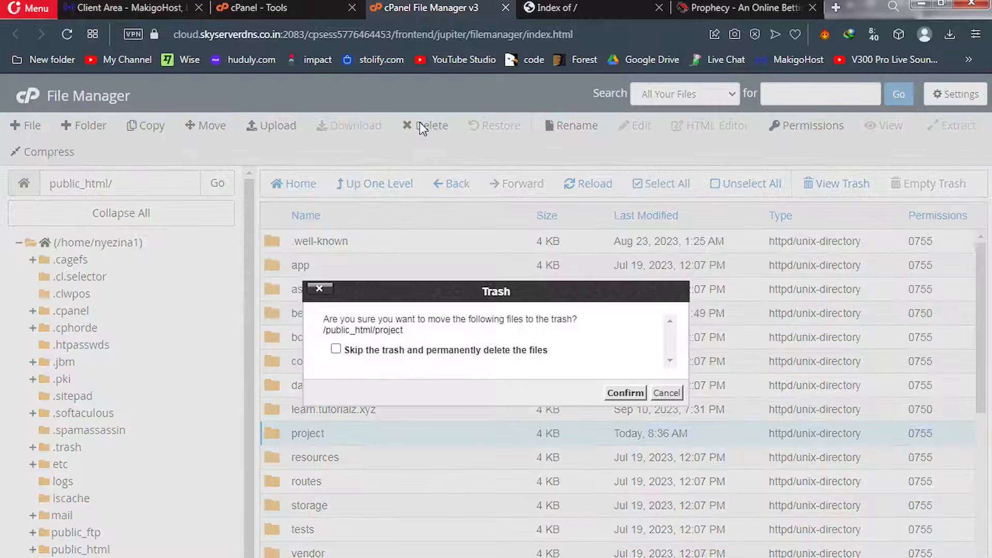
{"action": "left_click", "coordinate": [625, 393]}
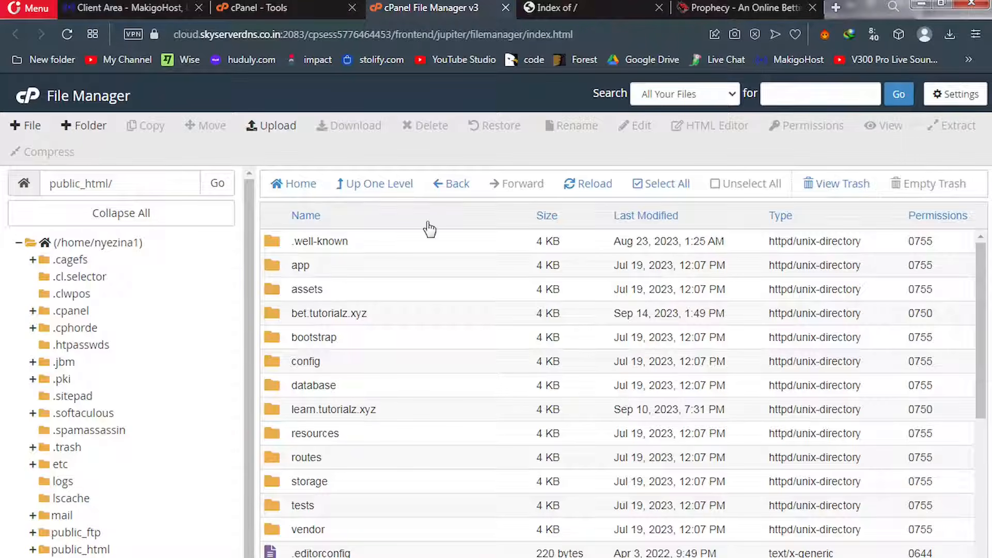
{"action": "left_click", "coordinate": [275, 7]}
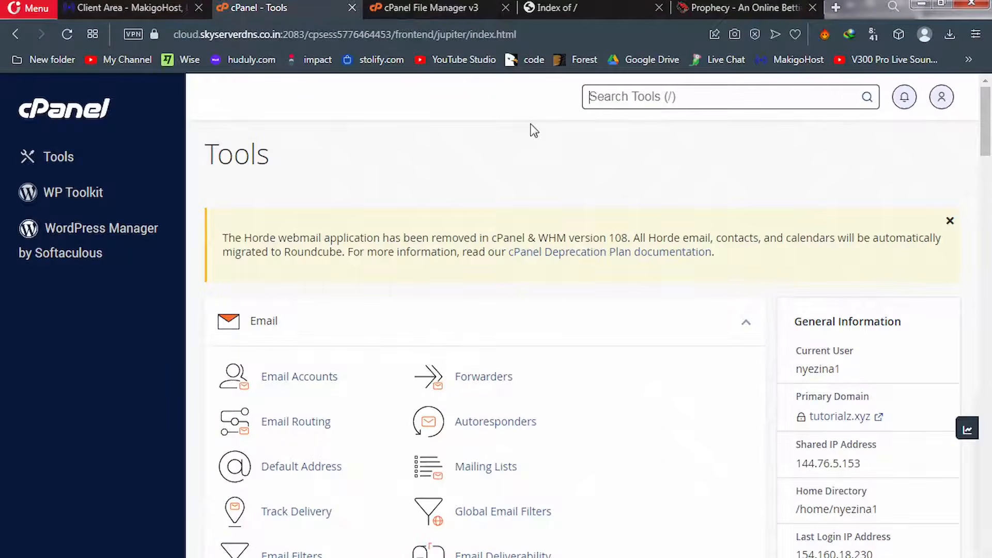
Create the database solobetdb on the MySQL Databases page and go back to it
{"action": "type", "text": "db"}
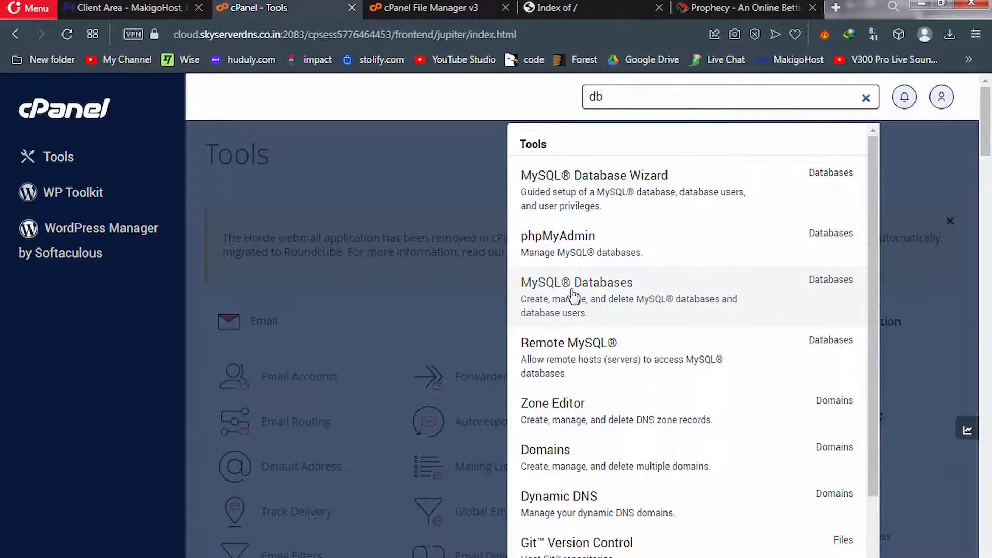
{"action": "left_click", "coordinate": [573, 297]}
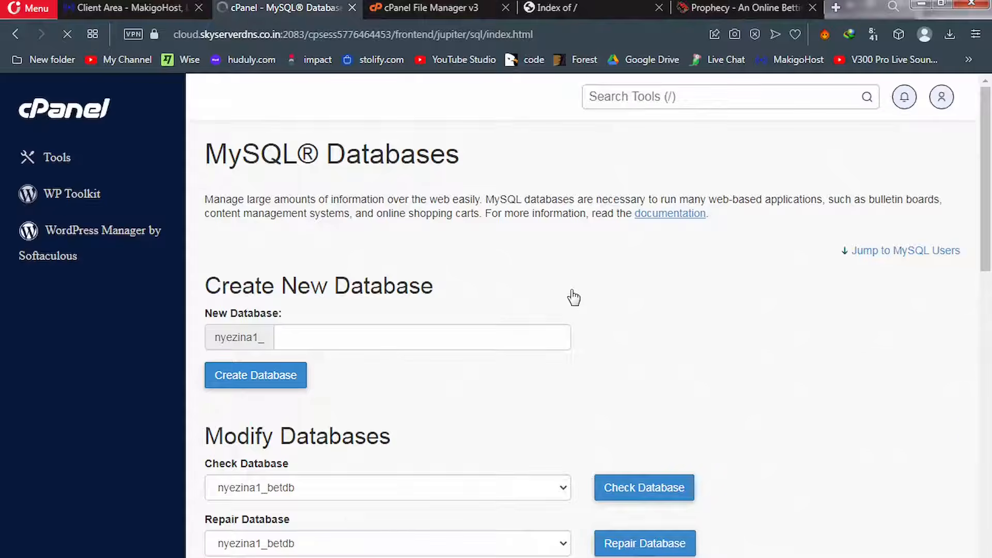
{"action": "left_click", "coordinate": [414, 336]}
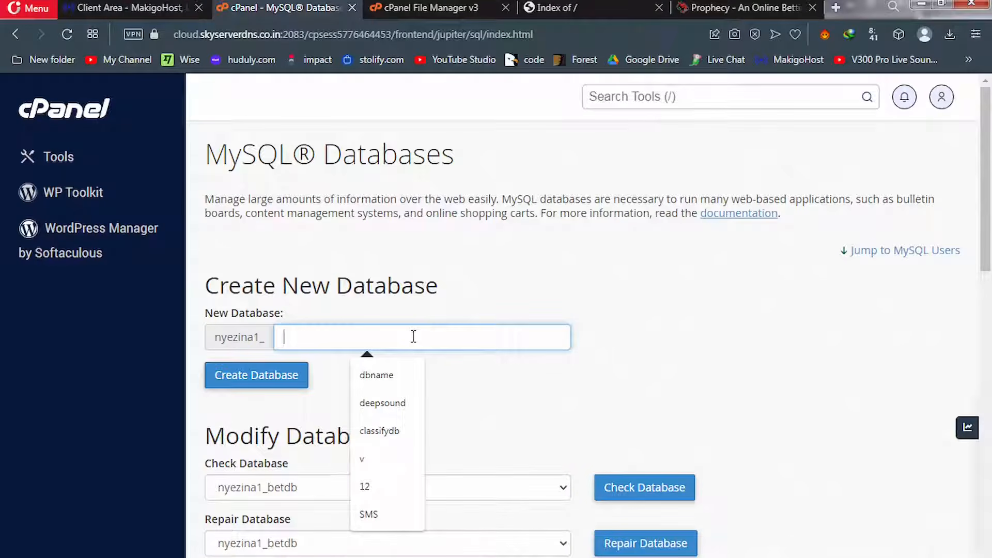
{"action": "type", "text": "solobet"}
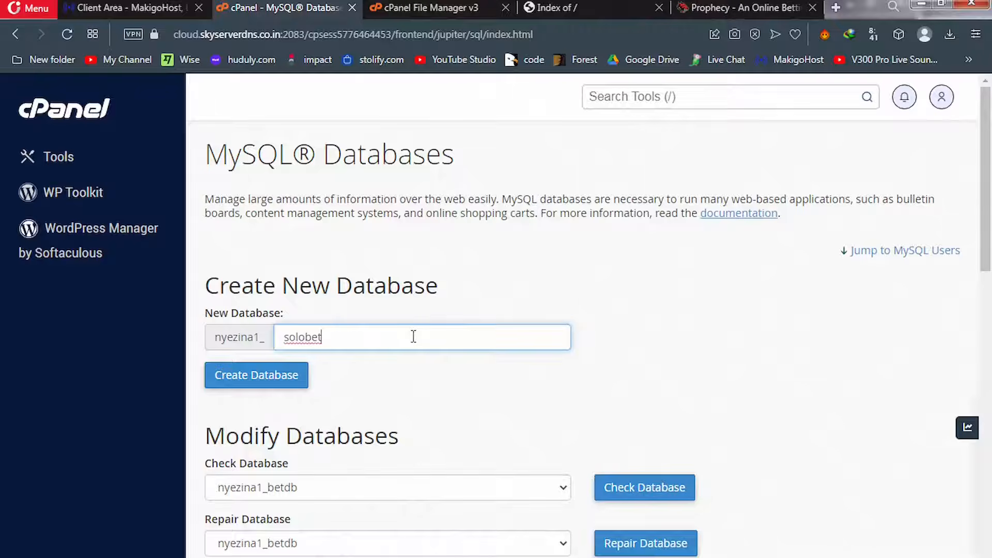
{"action": "type", "text": "db"}
{"action": "left_click", "coordinate": [255, 382]}
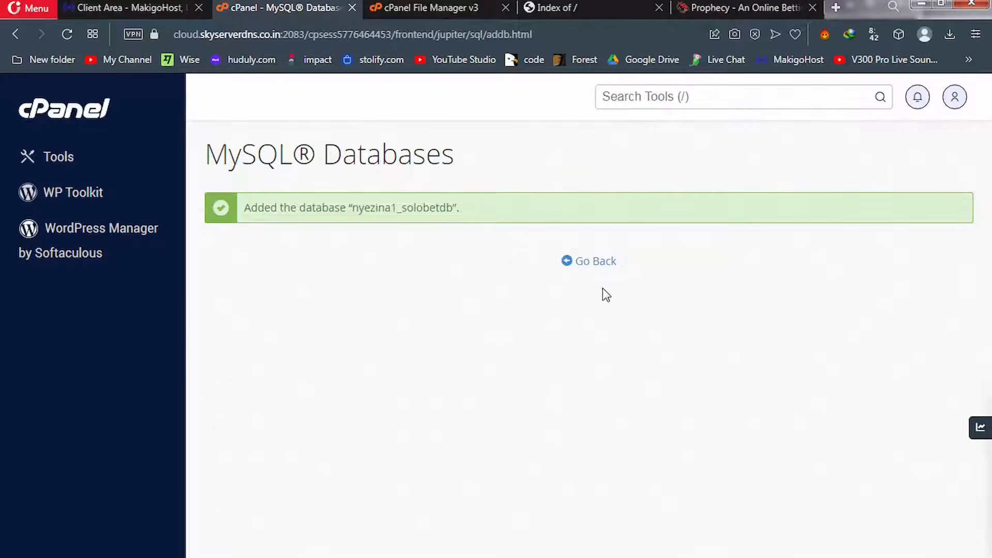
{"action": "left_click", "coordinate": [595, 263]}
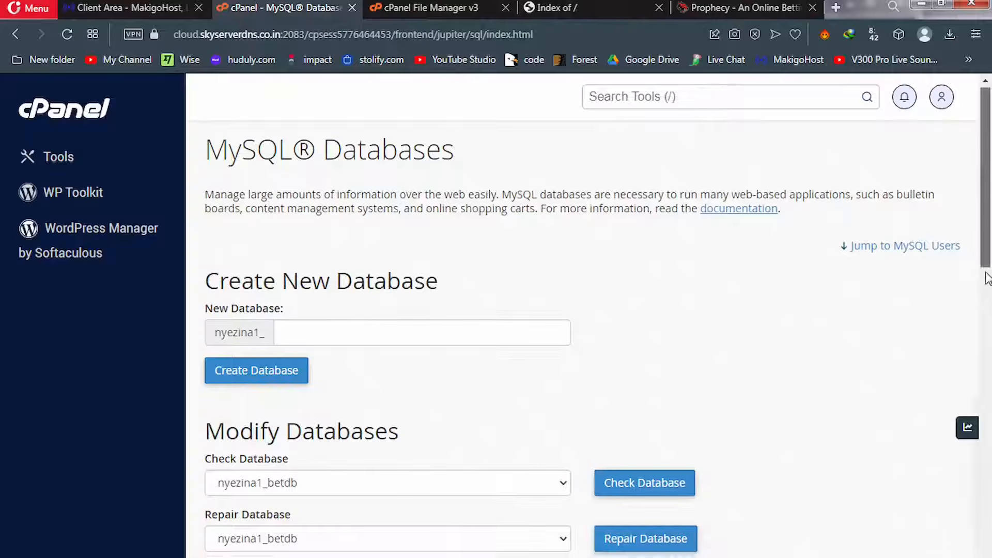
Enter the username solobetuser and fill in a generated strong password, copying it first
{"action": "left_click_drag", "start_coordinate": [986, 240], "coordinate": [991, 463]}
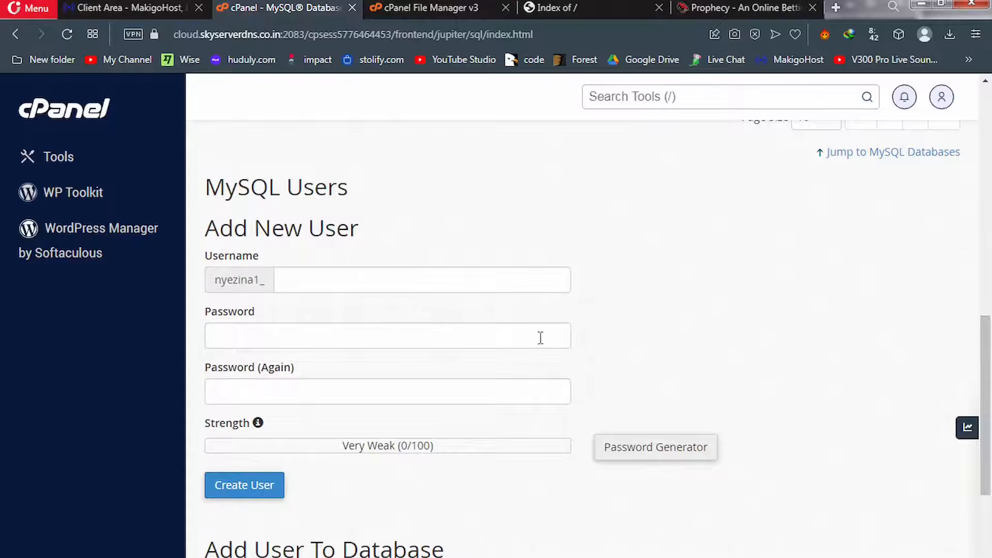
{"action": "left_click", "coordinate": [469, 279]}
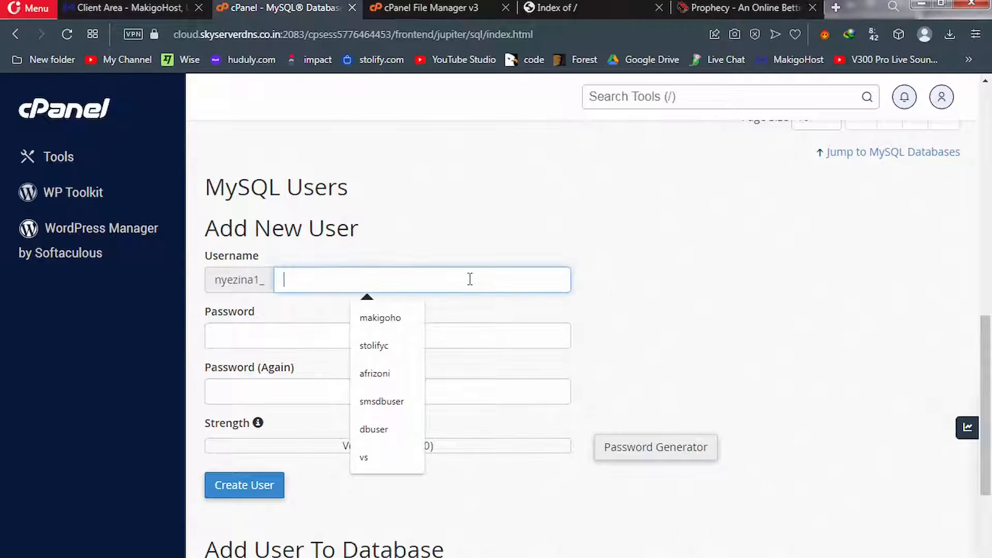
{"action": "type", "text": "solo"}
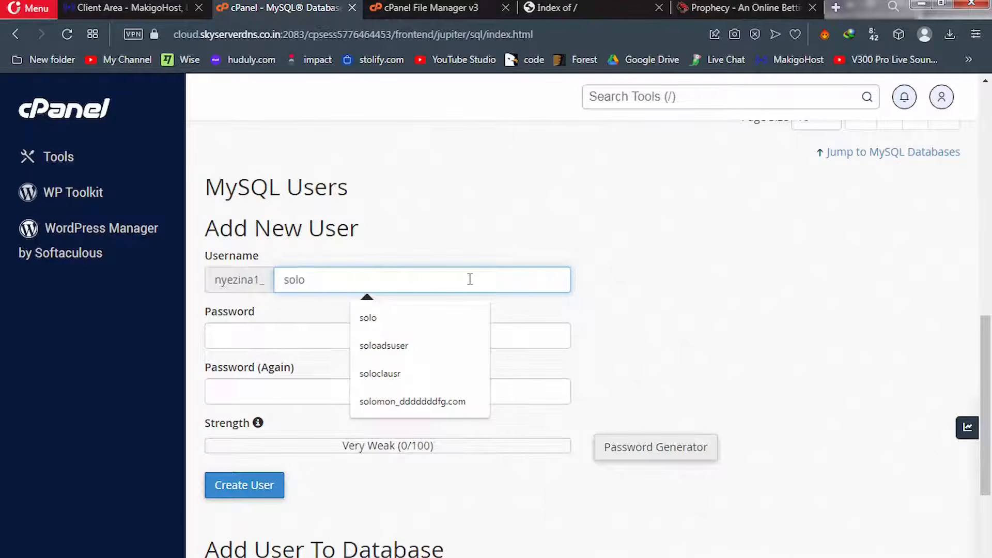
{"action": "type", "text": "bet"}
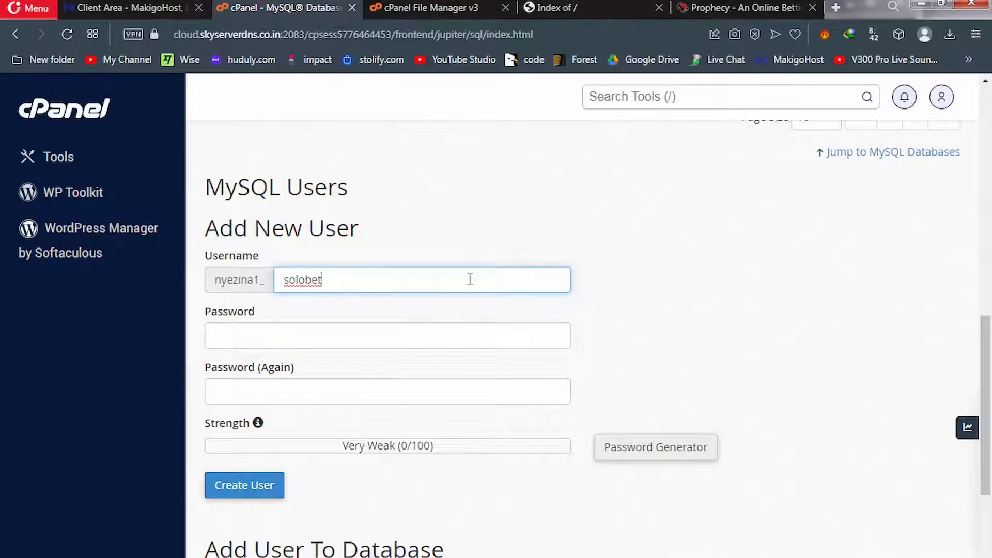
{"action": "type", "text": "user"}
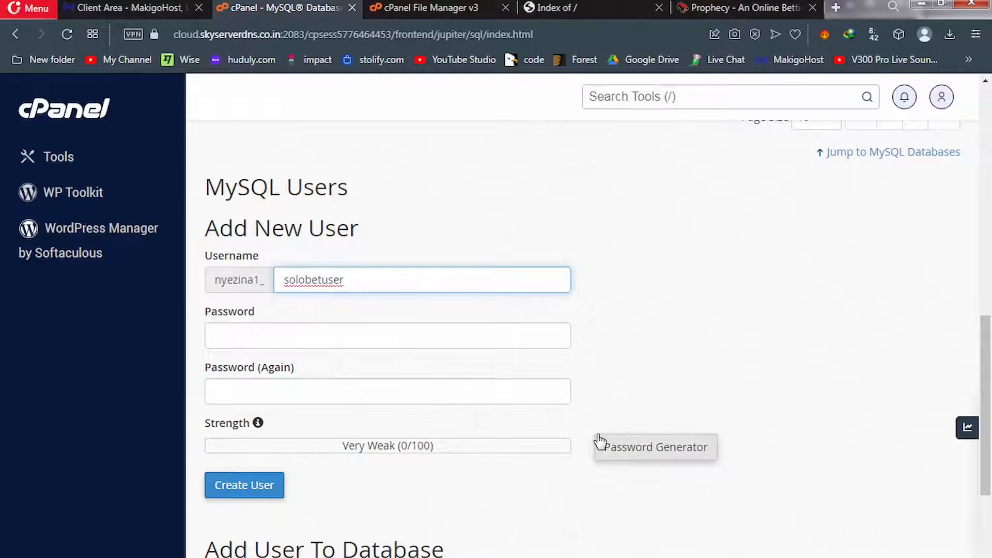
{"action": "left_click", "coordinate": [641, 449]}
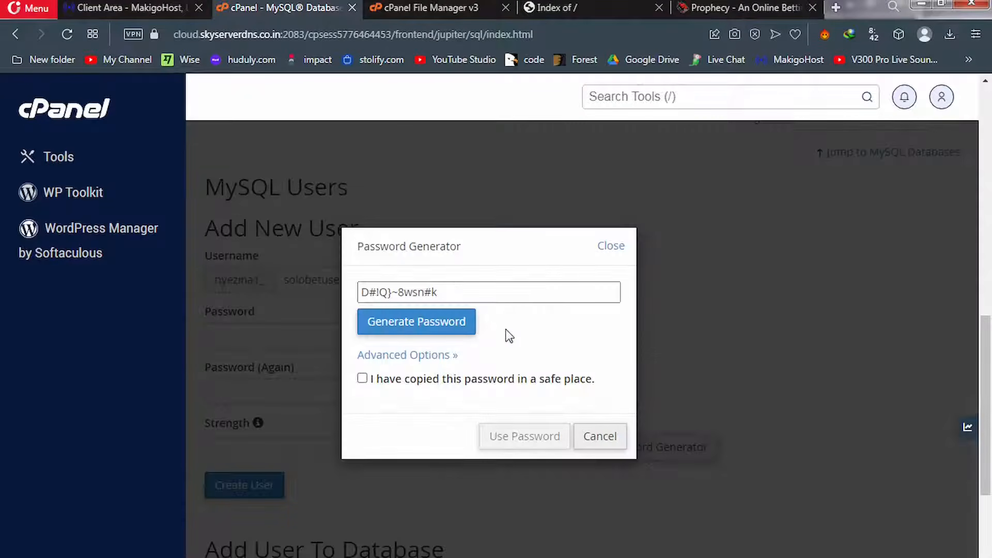
{"action": "left_click_drag", "start_coordinate": [449, 292], "coordinate": [348, 293]}
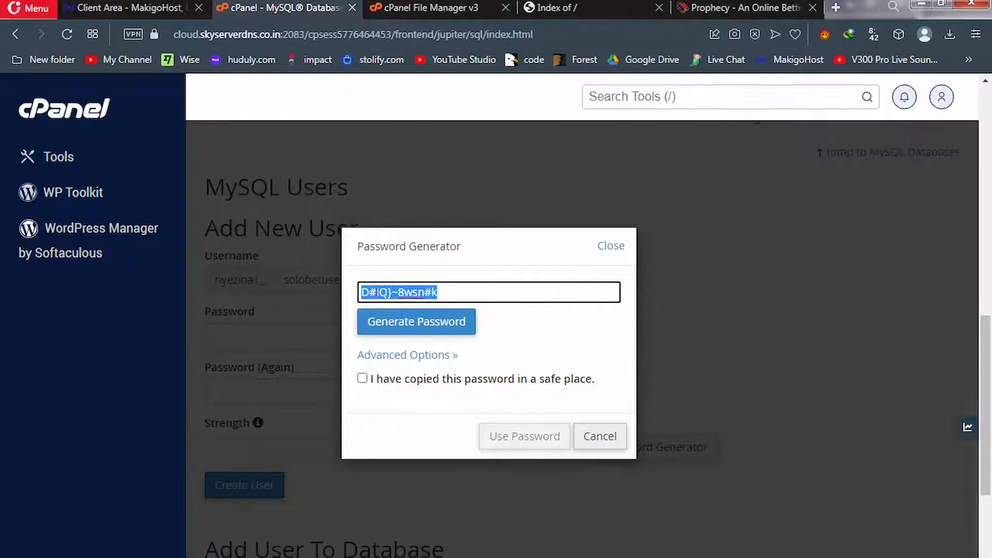
{"action": "right_click", "coordinate": [376, 292]}
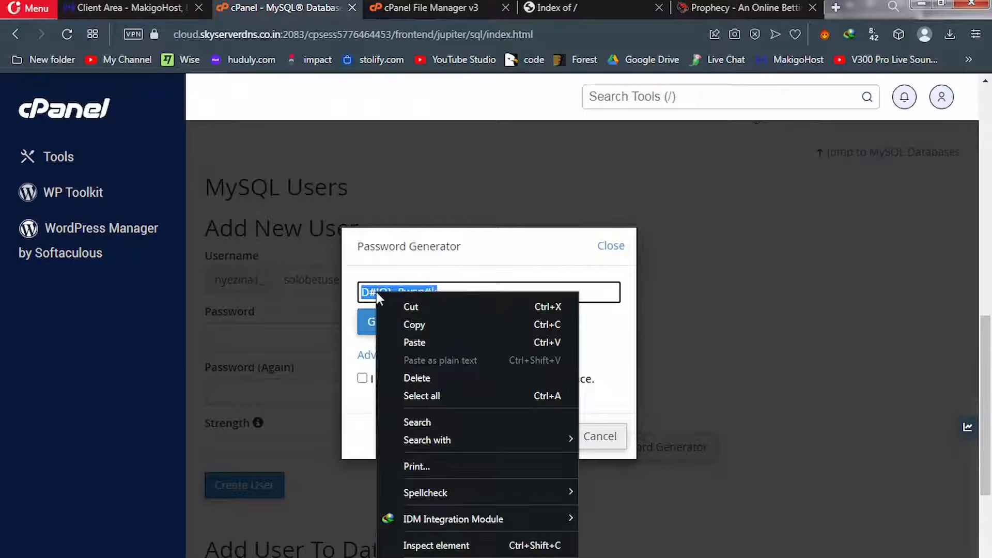
{"action": "left_click", "coordinate": [409, 325]}
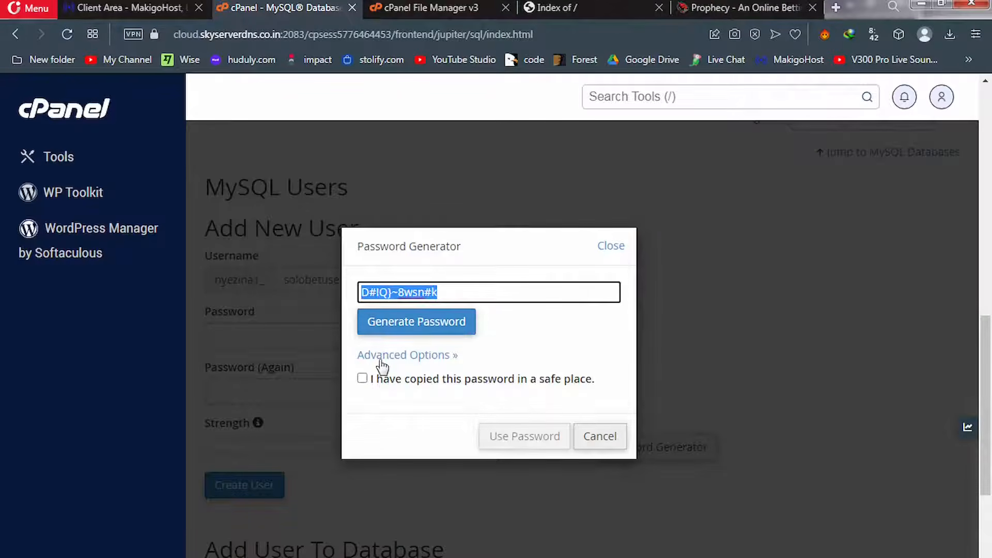
{"action": "left_click", "coordinate": [363, 379]}
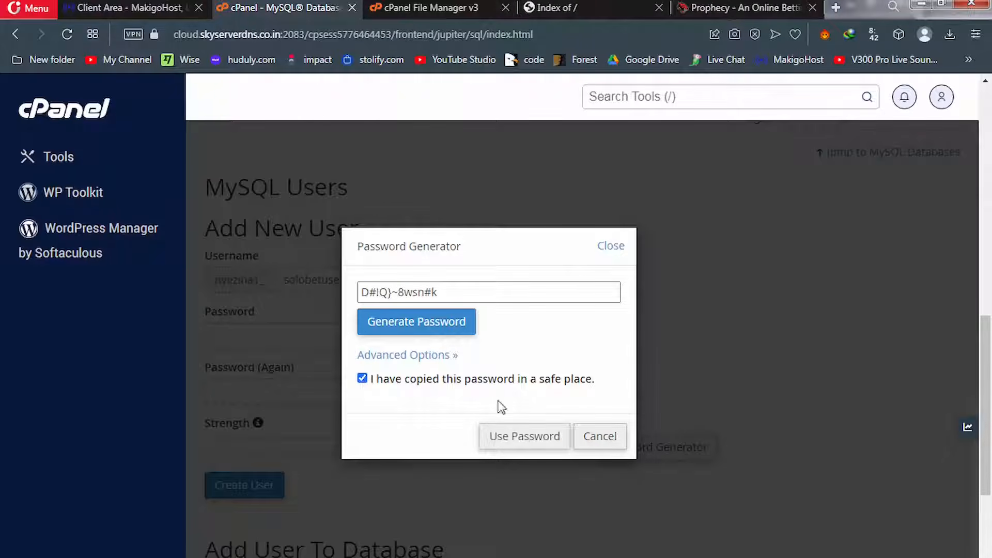
{"action": "left_click", "coordinate": [511, 439]}
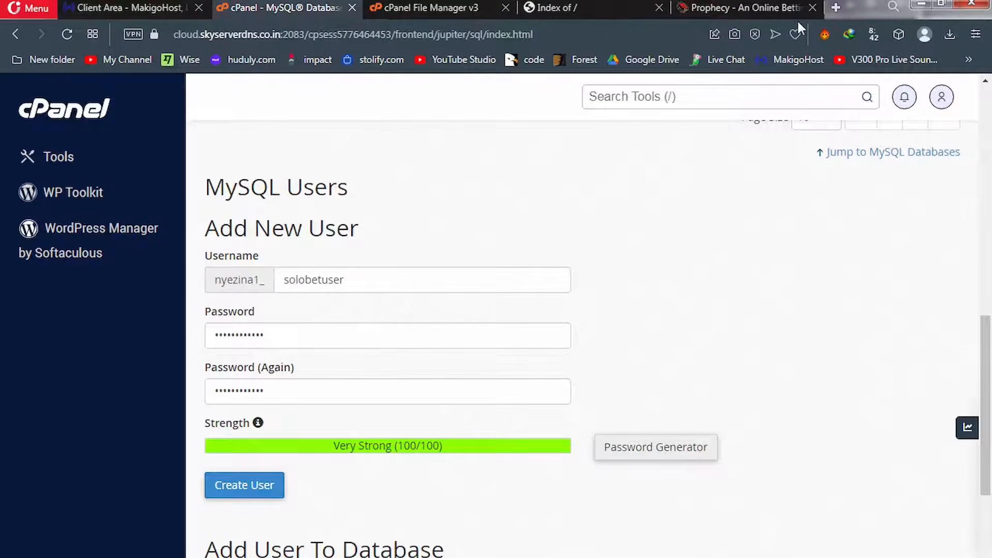
Paste the copied password into a new browser tab for safekeeping, then create the user
{"action": "left_click", "coordinate": [835, 8]}
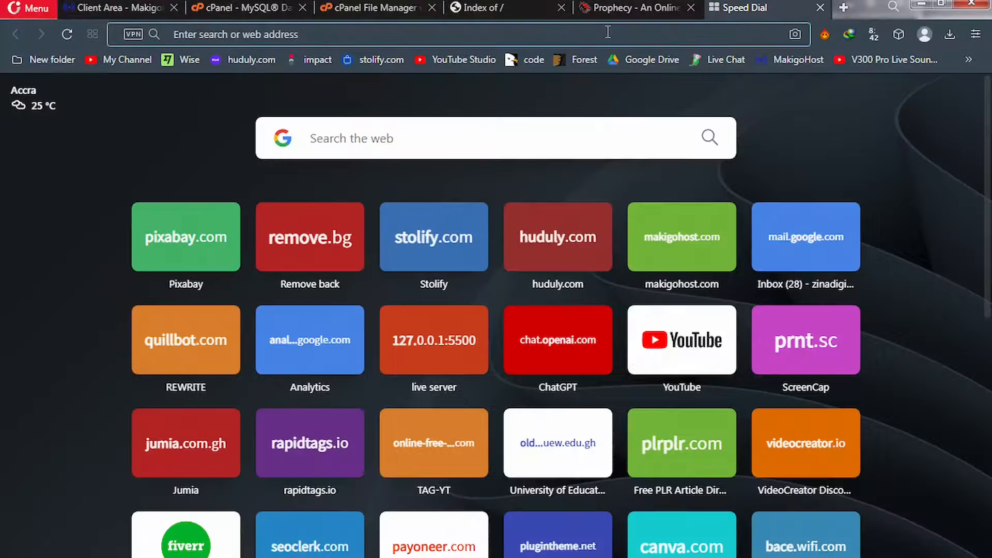
{"action": "left_click", "coordinate": [608, 32]}
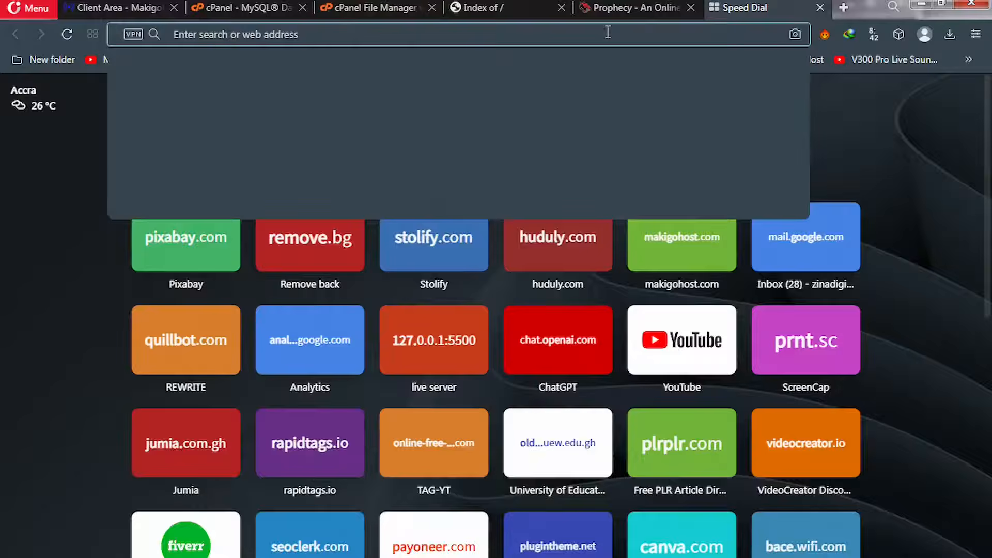
{"action": "key", "text": "ctrl+v"}
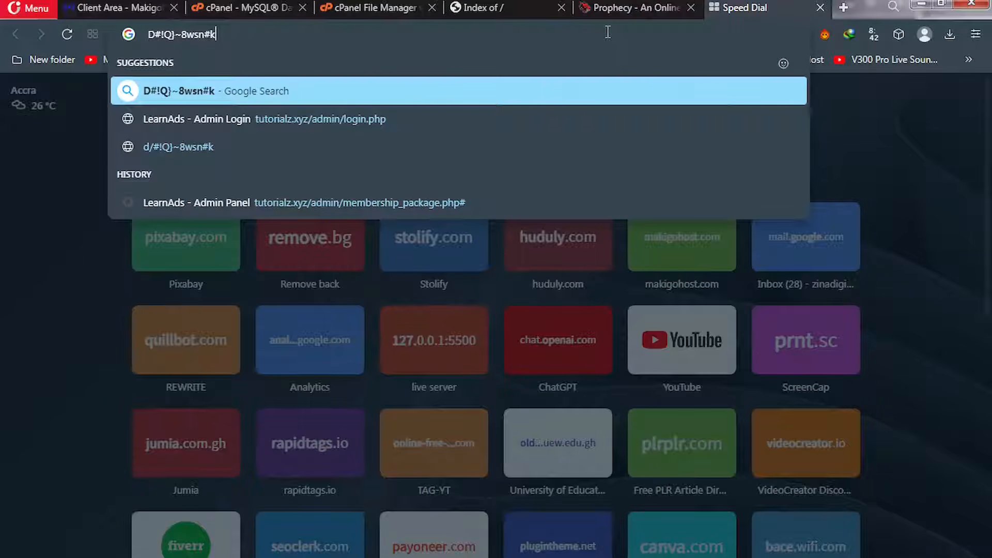
{"action": "left_click", "coordinate": [255, 6]}
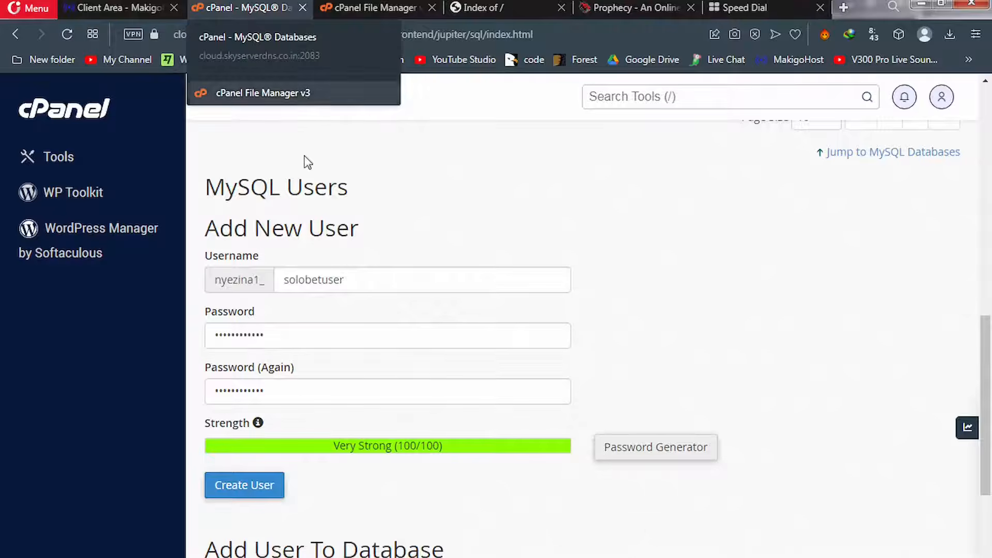
{"action": "left_click", "coordinate": [253, 491]}
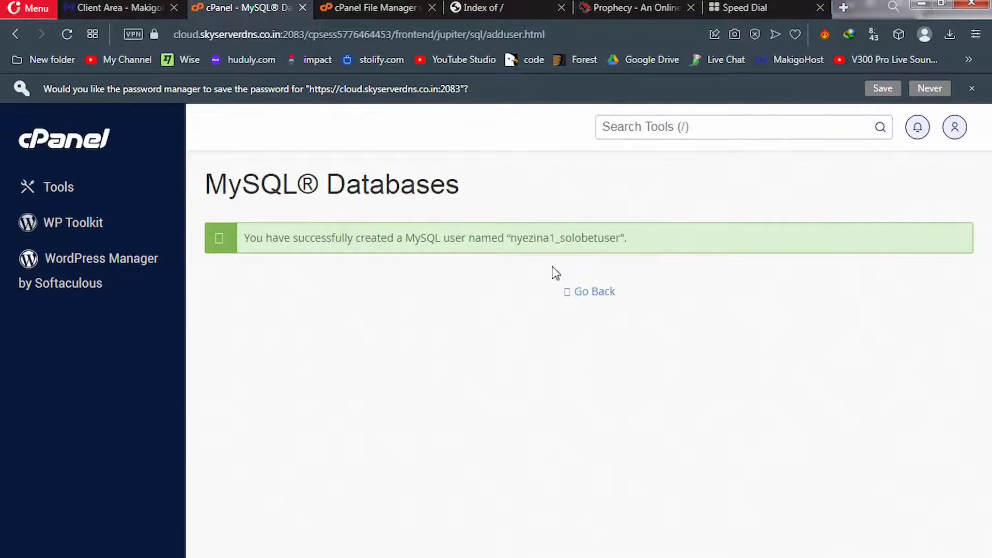
Add nyezina1_solobetuser to nyezina1_solobetdb in the Add User To Database section
{"action": "left_click", "coordinate": [595, 292]}
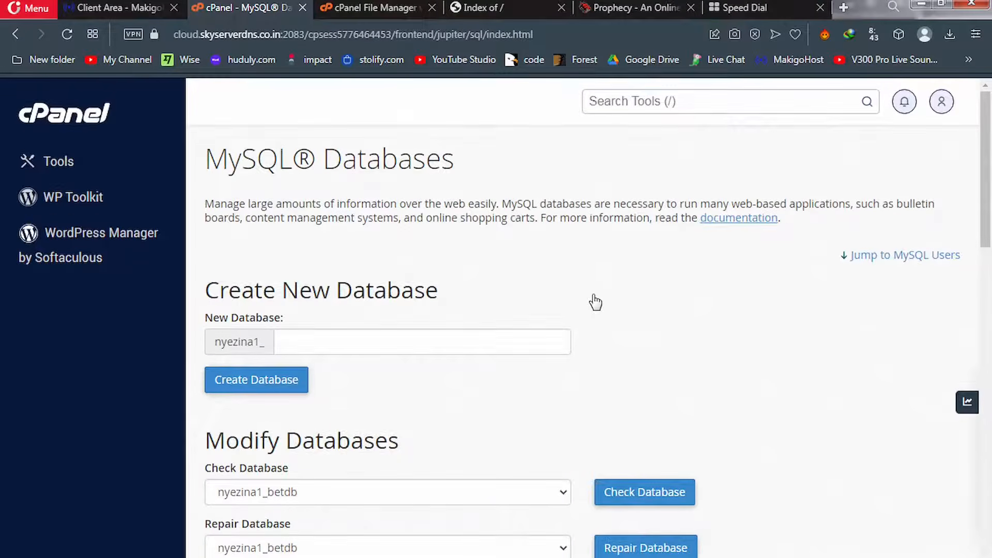
{"action": "left_click_drag", "start_coordinate": [990, 221], "coordinate": [991, 557]}
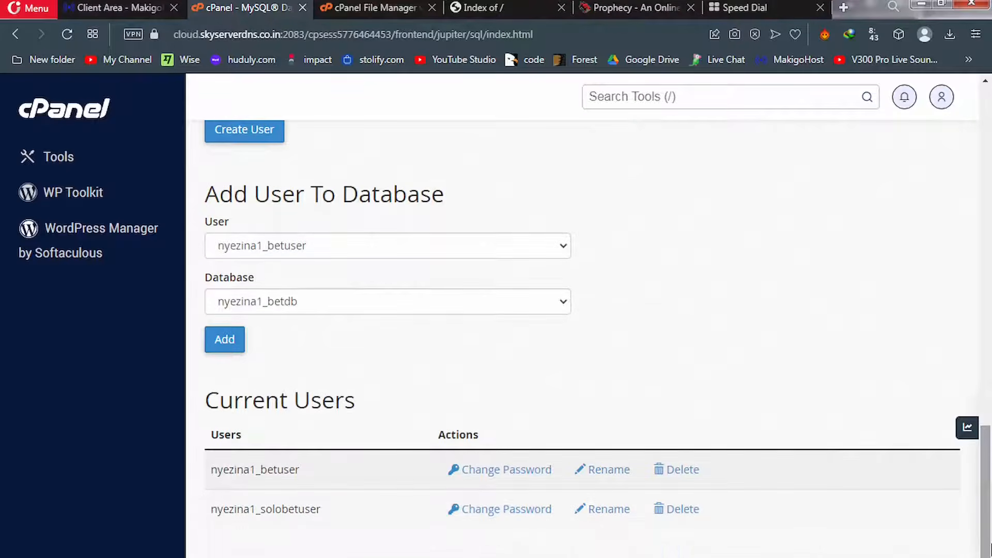
{"action": "left_click", "coordinate": [303, 247]}
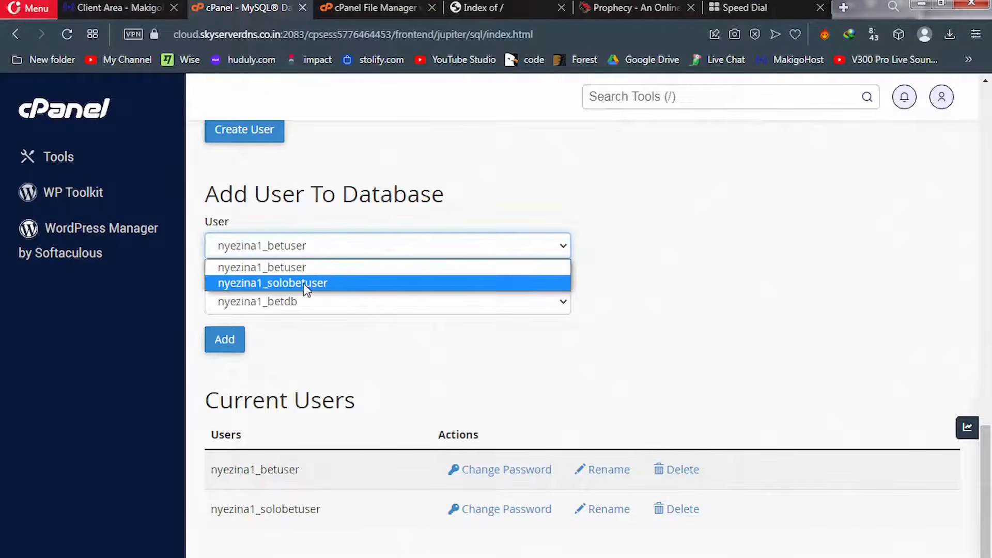
{"action": "left_click", "coordinate": [302, 283]}
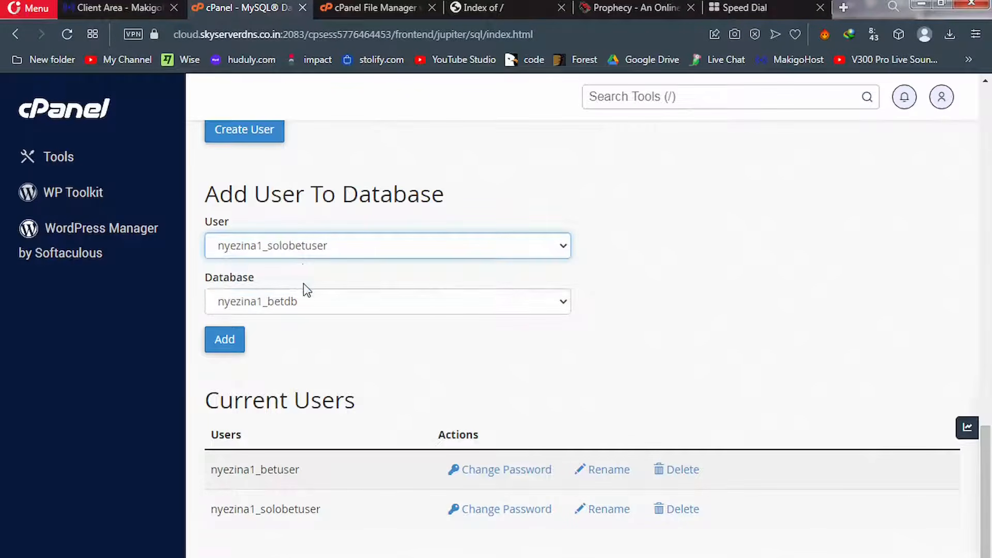
{"action": "left_click", "coordinate": [318, 309]}
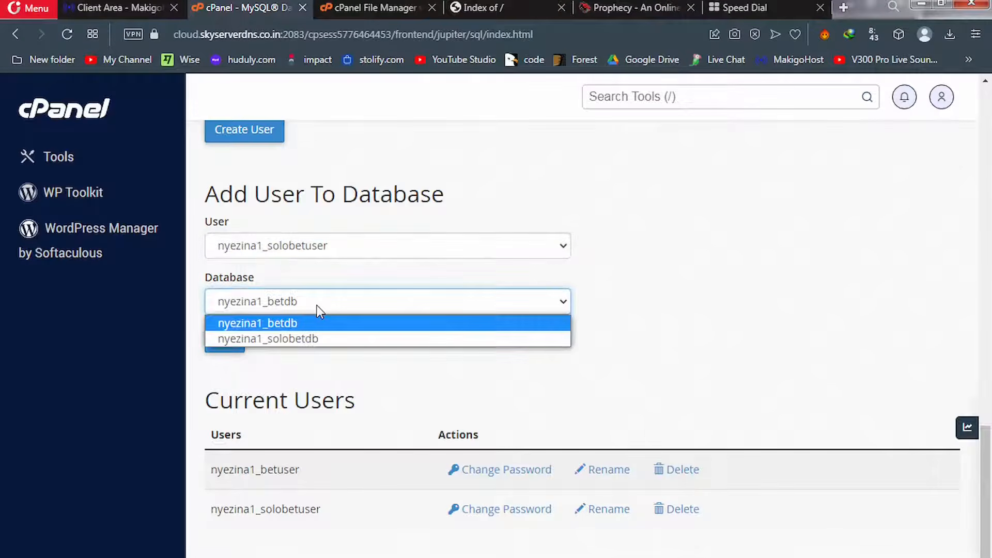
{"action": "left_click", "coordinate": [316, 339]}
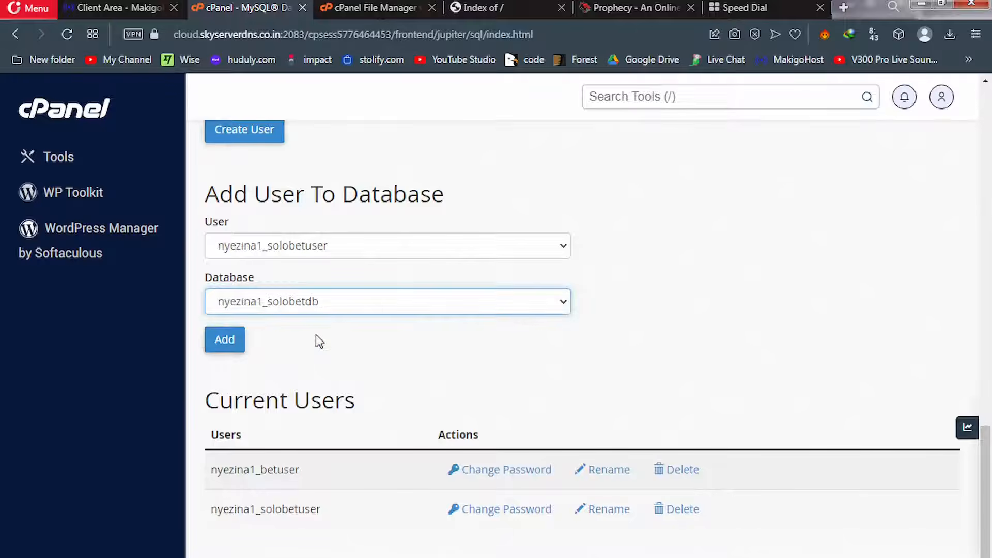
{"action": "left_click", "coordinate": [228, 348]}
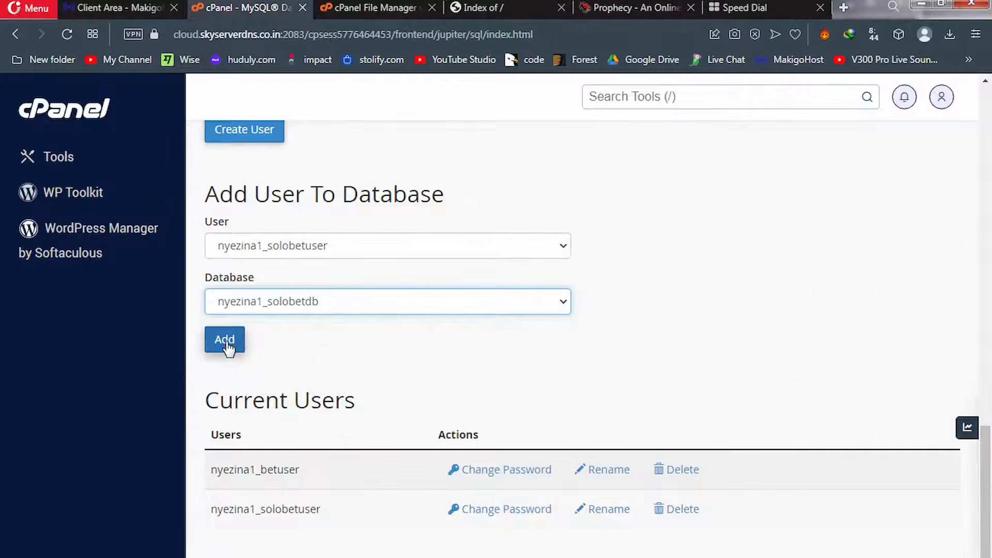
{"action": "left_click", "coordinate": [226, 343]}
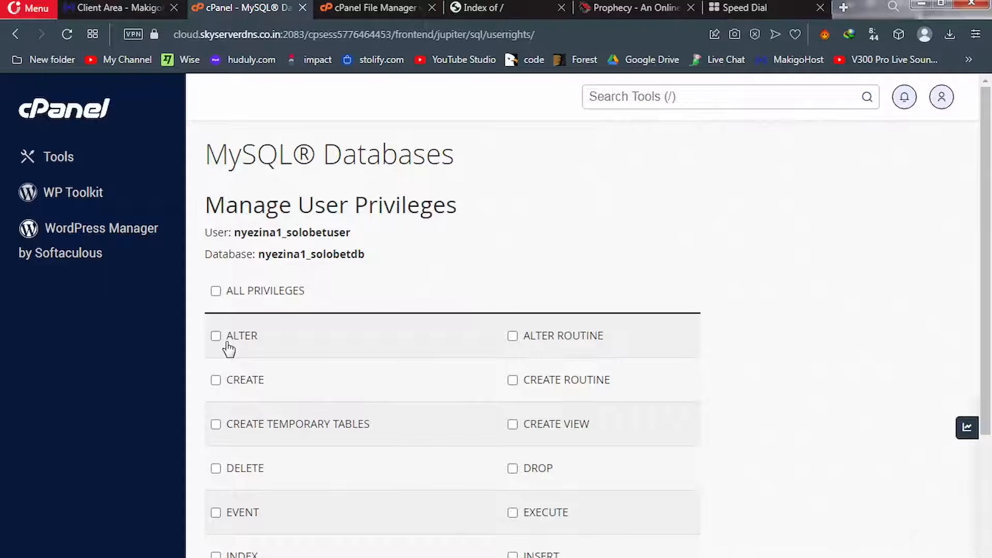
Tick ALL PRIVILEGES for nyezina1_solobetuser on nyezina1_solobetdb and apply with Make Changes
{"action": "left_click", "coordinate": [216, 292]}
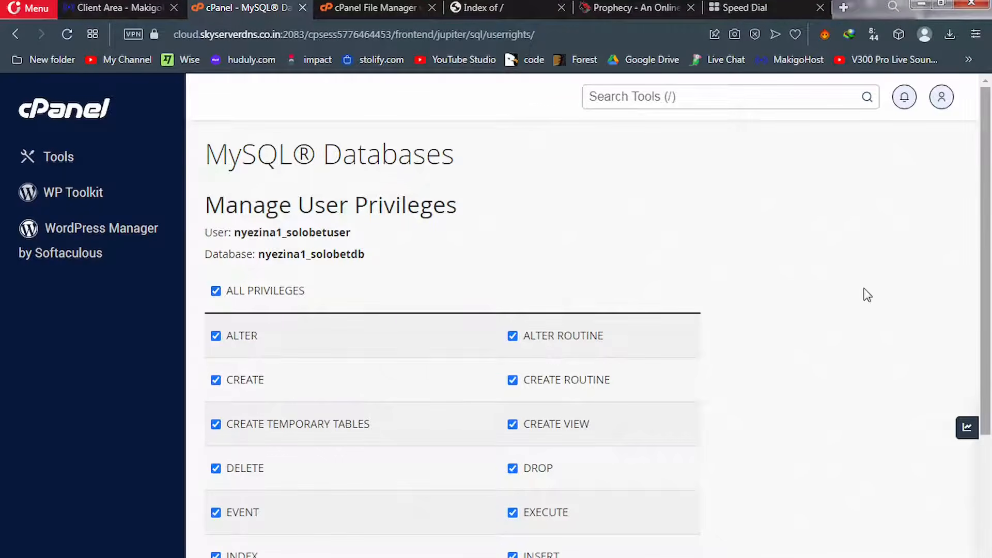
{"action": "left_click_drag", "start_coordinate": [987, 294], "coordinate": [990, 540]}
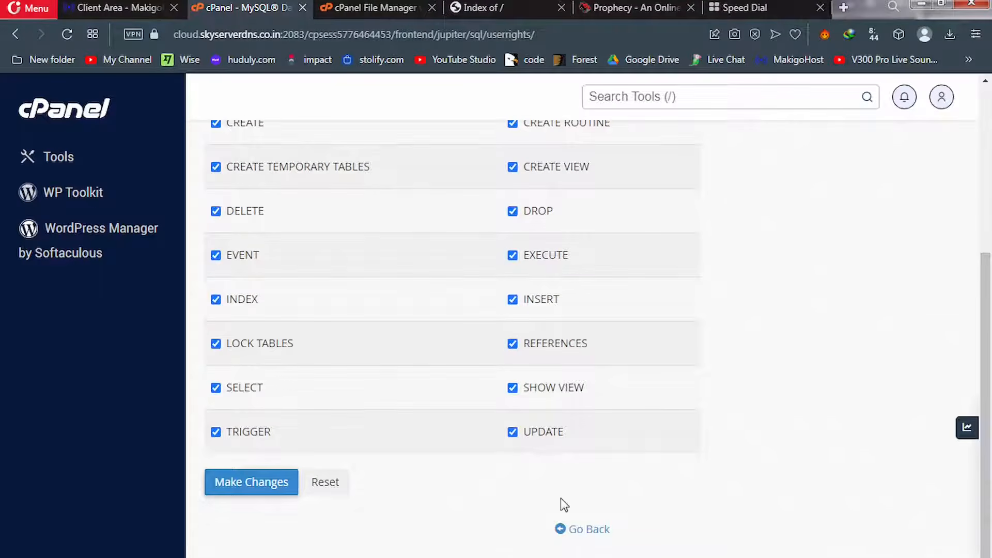
{"action": "left_click", "coordinate": [258, 490]}
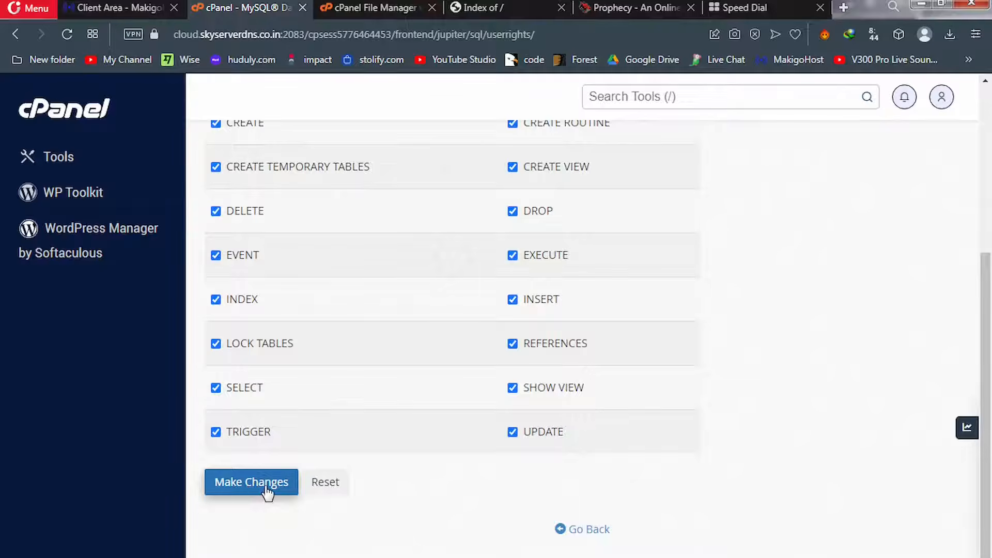
{"action": "left_click", "coordinate": [266, 490]}
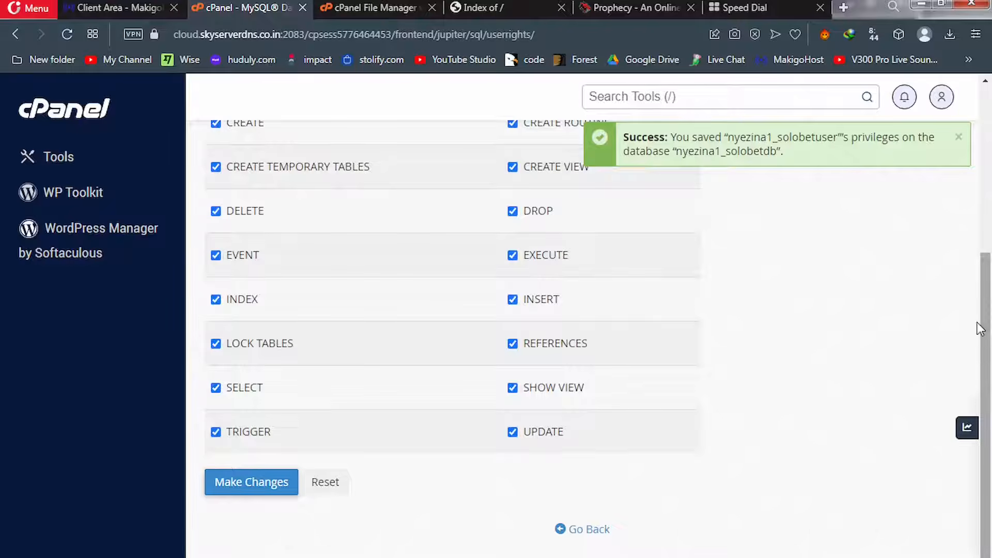
Copy the User and Database lines from the privileges page and switch to the Speed Dial tab
{"action": "left_click_drag", "start_coordinate": [990, 333], "coordinate": [990, 106]}
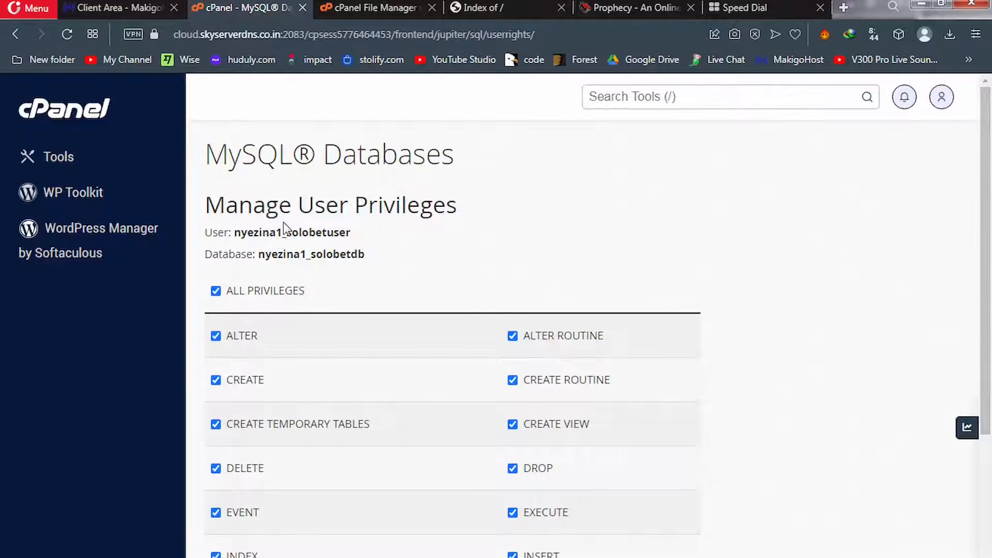
{"action": "left_click_drag", "start_coordinate": [236, 234], "coordinate": [352, 233]}
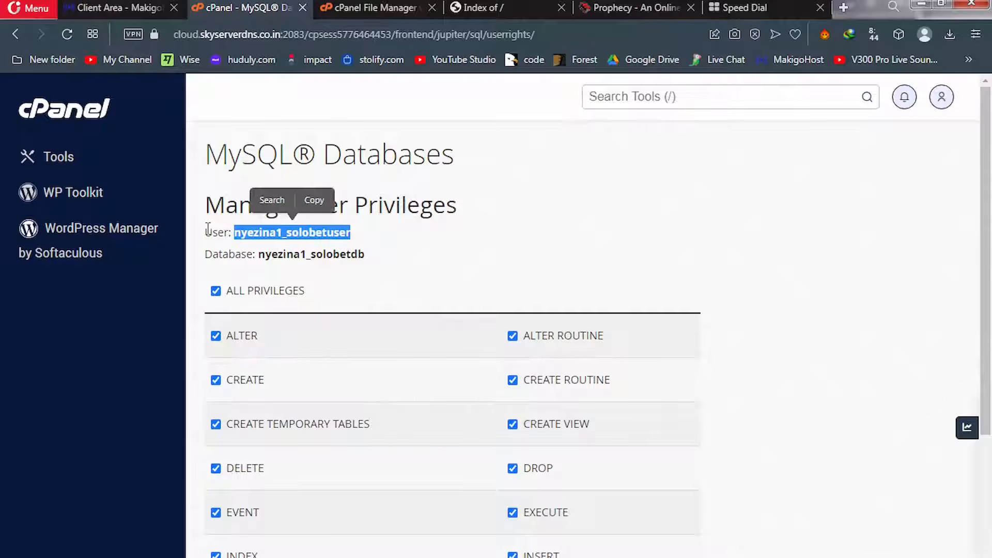
{"action": "left_click_drag", "start_coordinate": [206, 233], "coordinate": [367, 255]}
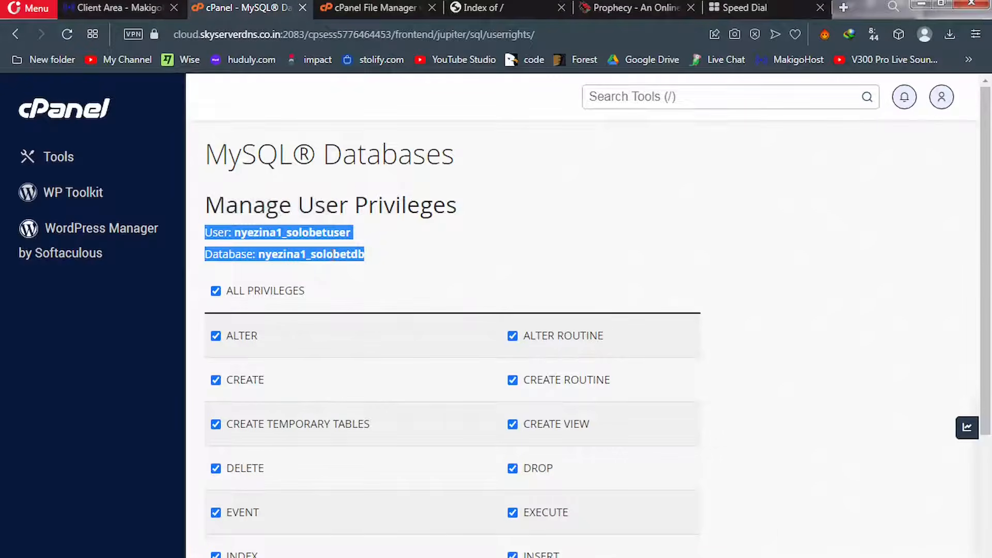
{"action": "right_click", "coordinate": [330, 255]}
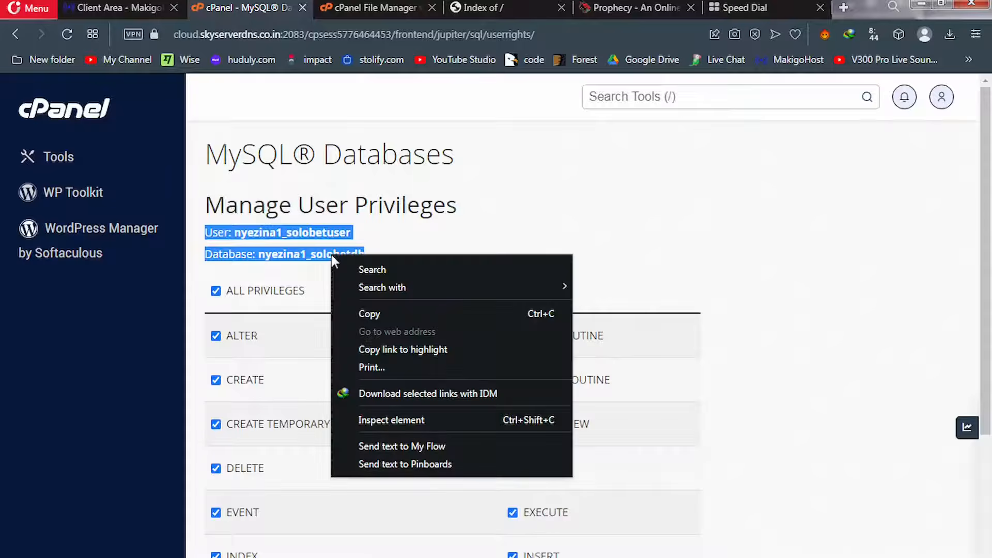
{"action": "left_click", "coordinate": [378, 320]}
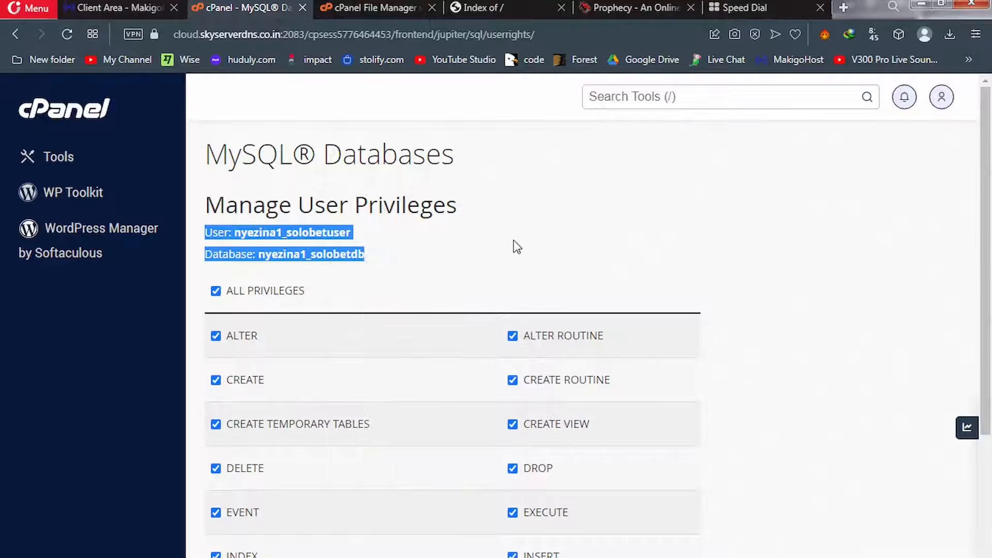
{"action": "left_click", "coordinate": [775, 7]}
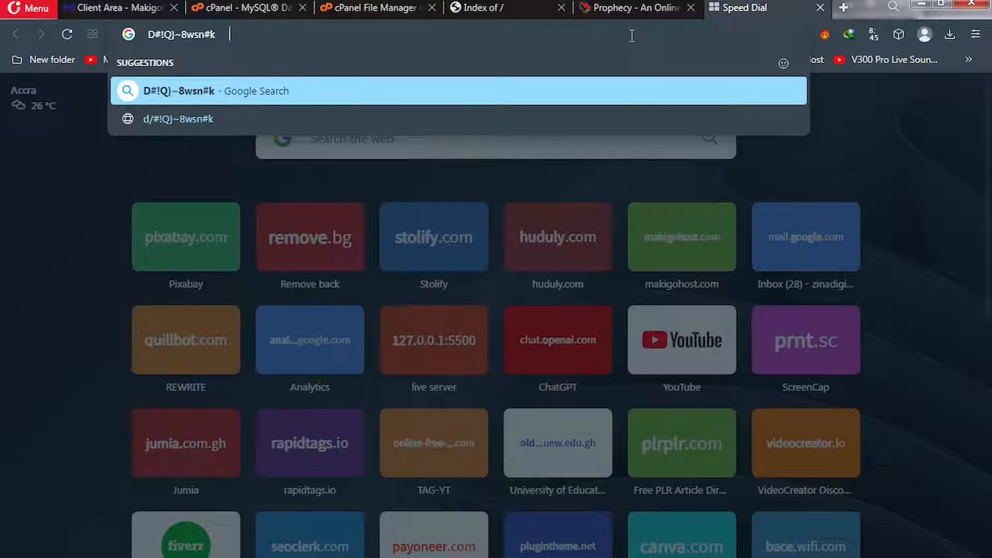
Paste the copied user and database names into the Speed Dial address bar beside the password
{"action": "key", "text": "ctrl+v"}
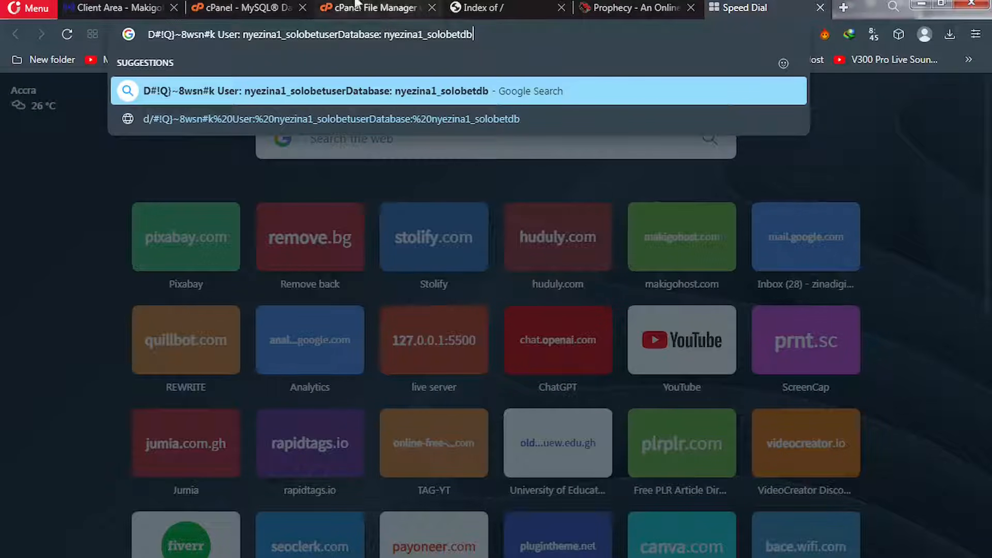
{"action": "mouse_move", "coordinate": [250, 5]}
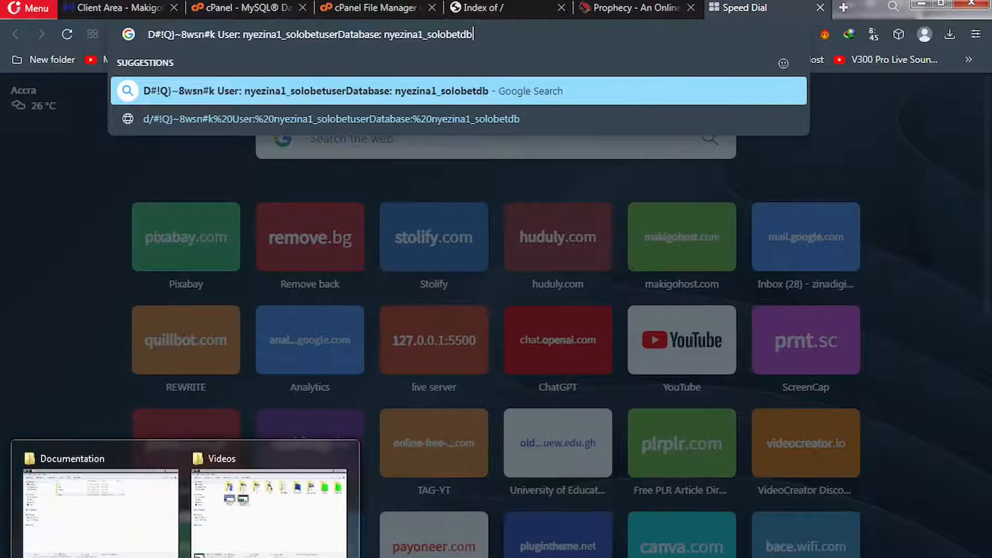
In the Prophecy package's Explorer window, go back up and open the SQL folder
{"action": "mouse_move", "coordinate": [103, 541]}
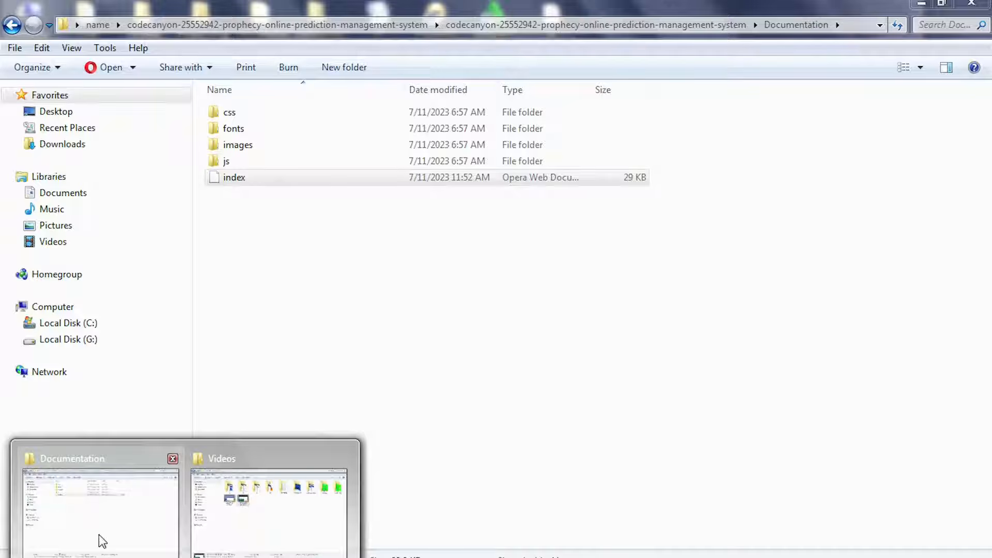
{"action": "left_click", "coordinate": [98, 538]}
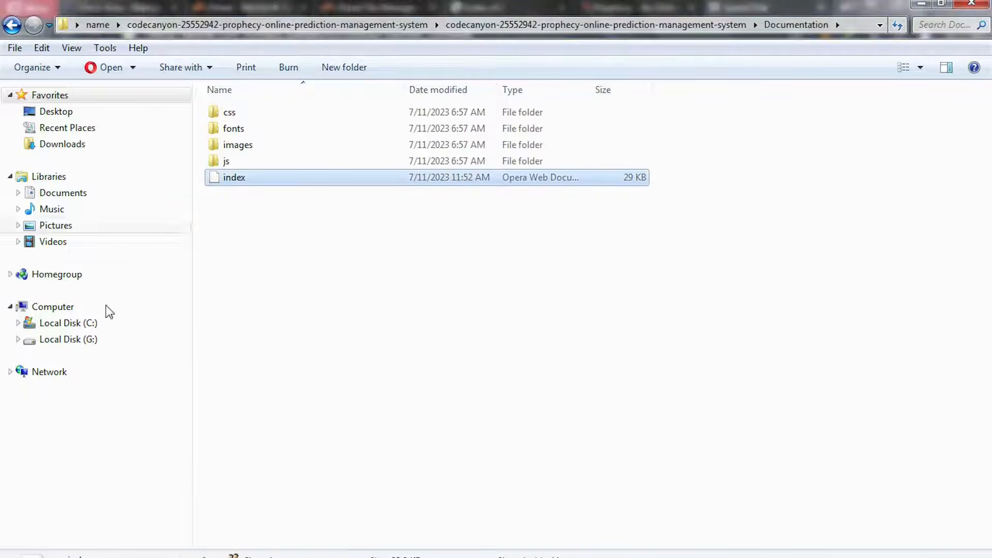
{"action": "left_click", "coordinate": [13, 27]}
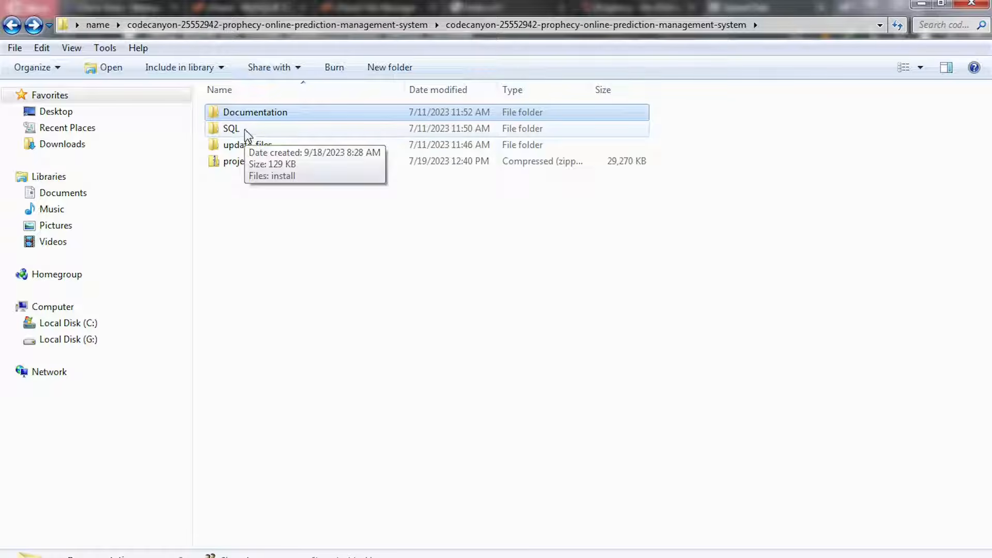
{"action": "double_click", "coordinate": [244, 129]}
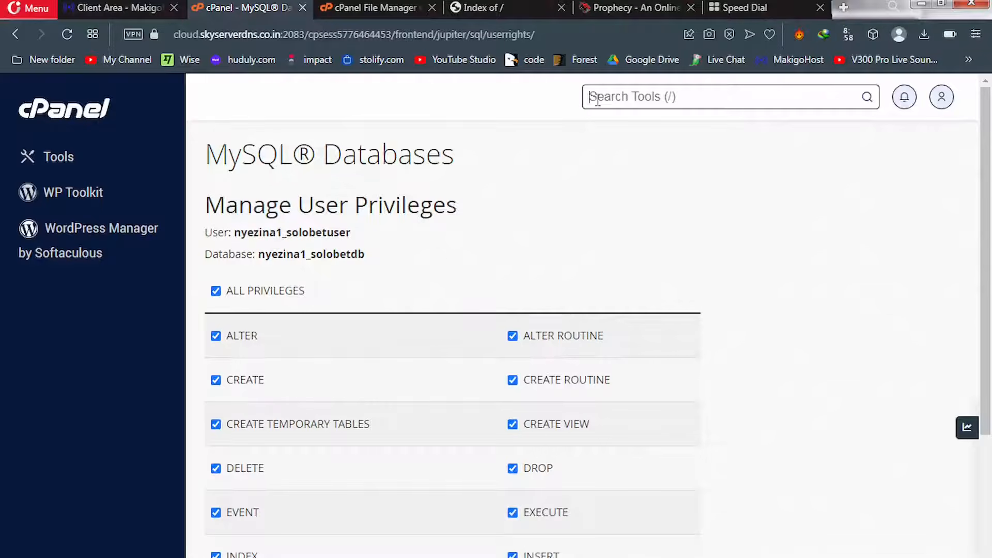
Search cPanel tools for 'php' and launch phpMyAdmin
{"action": "type", "text": "php"}
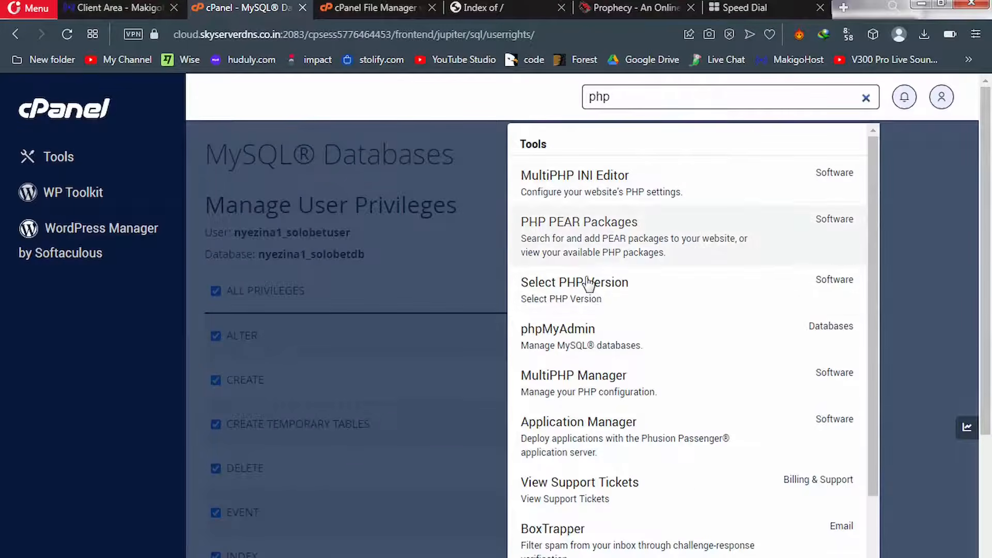
{"action": "left_click", "coordinate": [549, 332]}
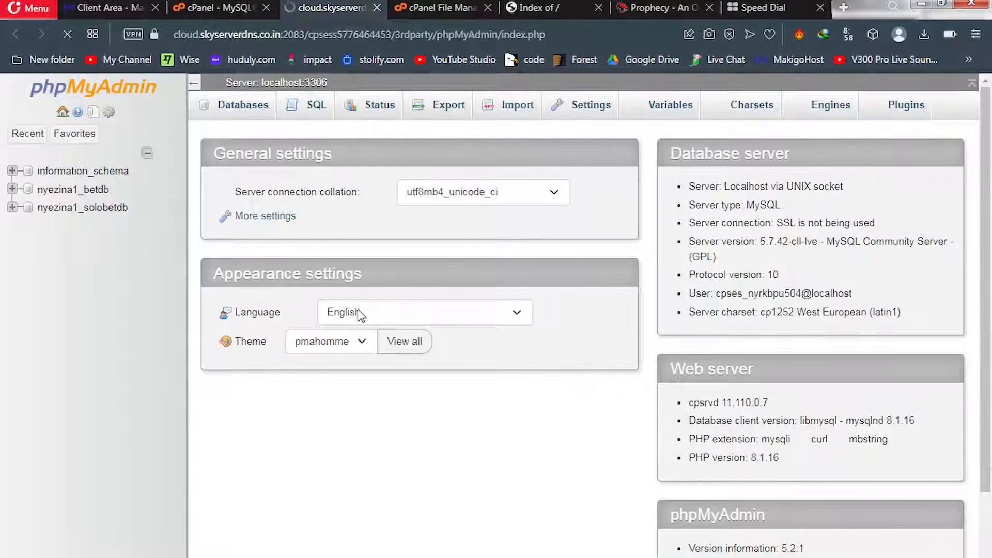
Select nyezina1_solobetdb in phpMyAdmin's left tree and go to its Import page
{"action": "left_click", "coordinate": [82, 209]}
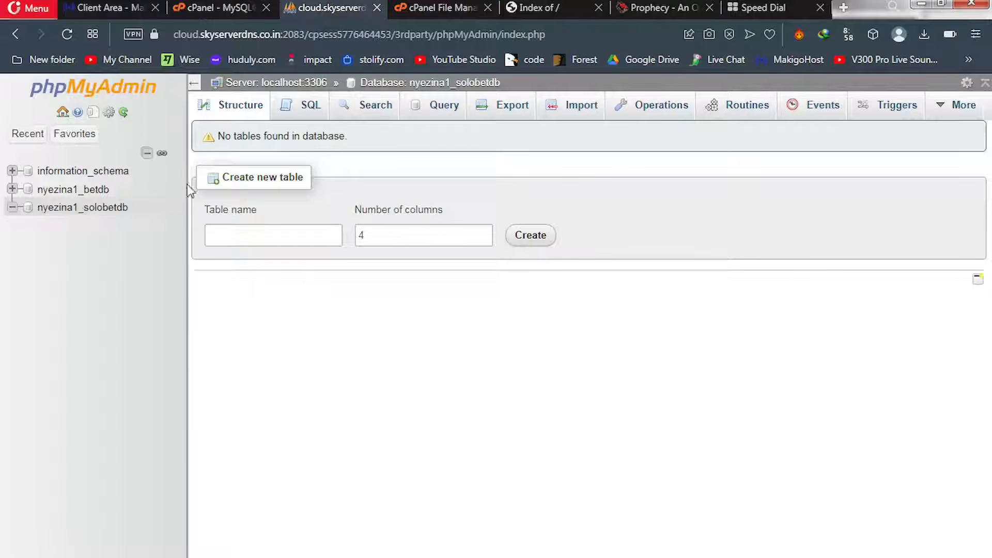
{"action": "left_click", "coordinate": [578, 116]}
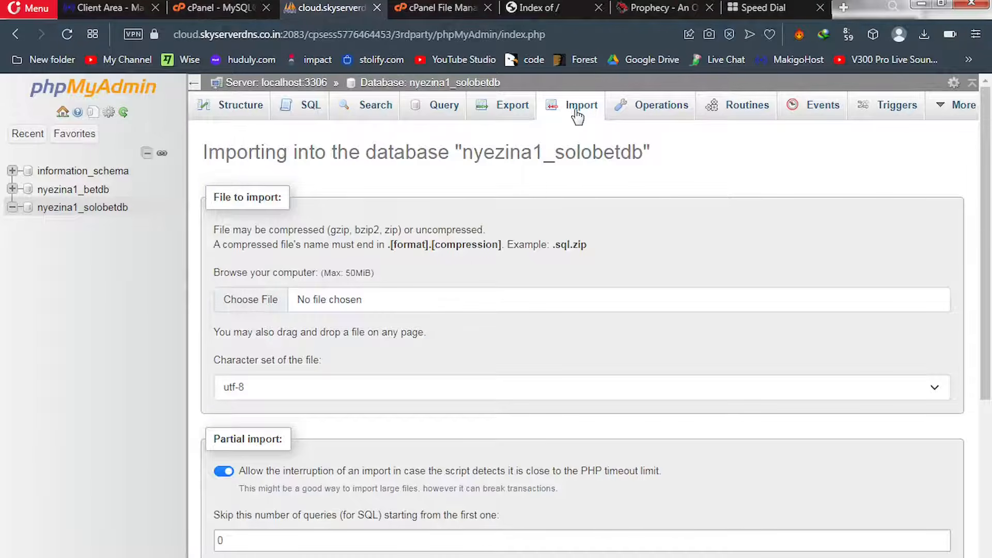
Pick install.sql from the codecanyon Prophecy SQL folder and import it into nyezina1_solobetdb
{"action": "left_click", "coordinate": [254, 307]}
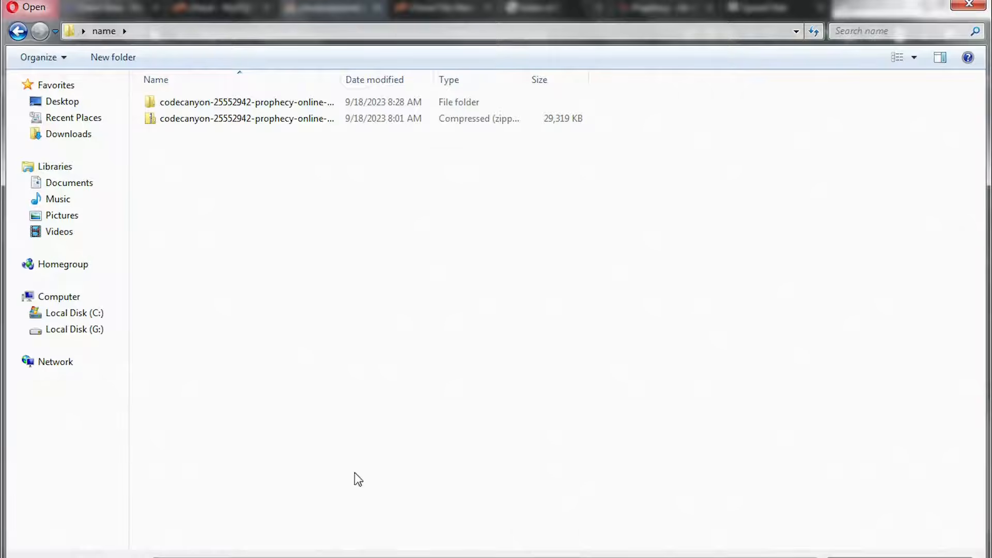
{"action": "double_click", "coordinate": [225, 107]}
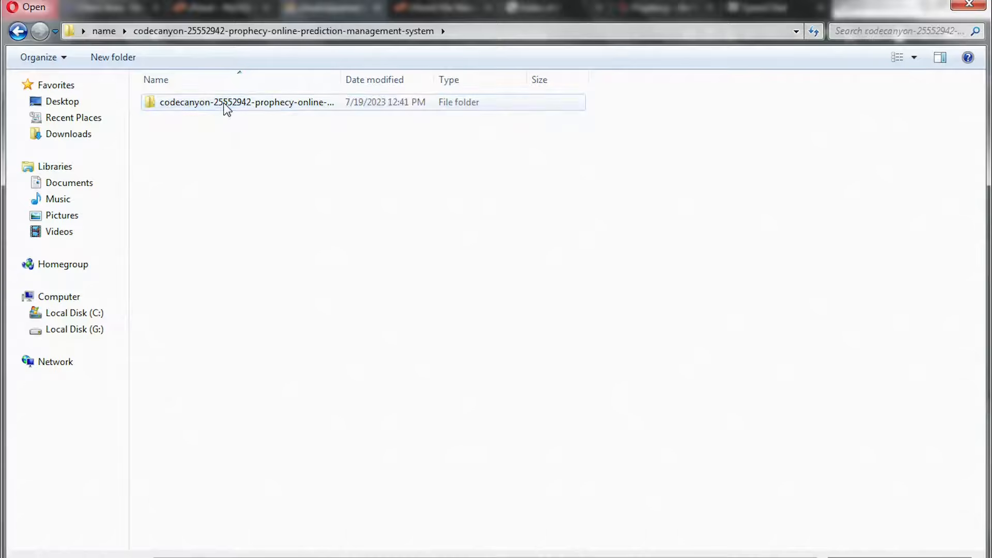
{"action": "double_click", "coordinate": [225, 107]}
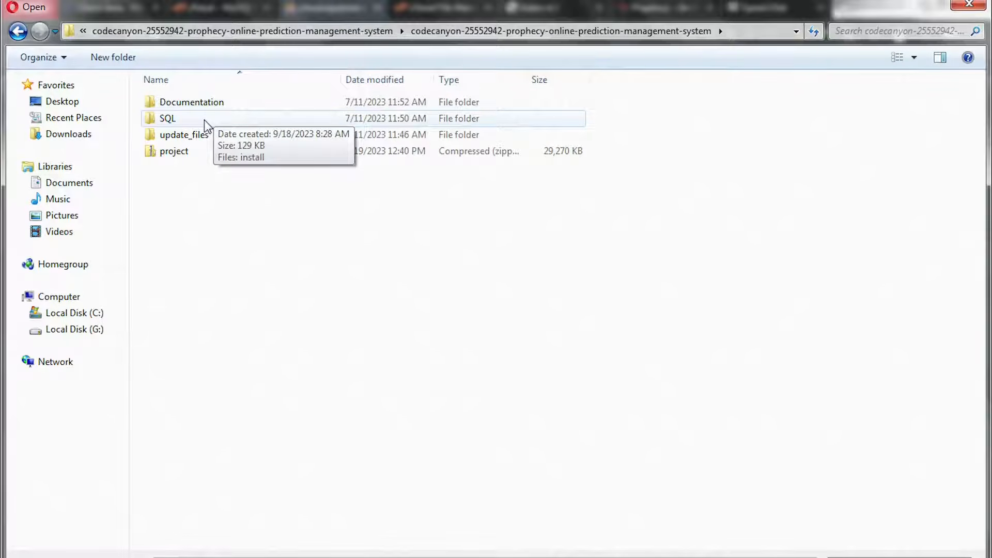
{"action": "double_click", "coordinate": [204, 120]}
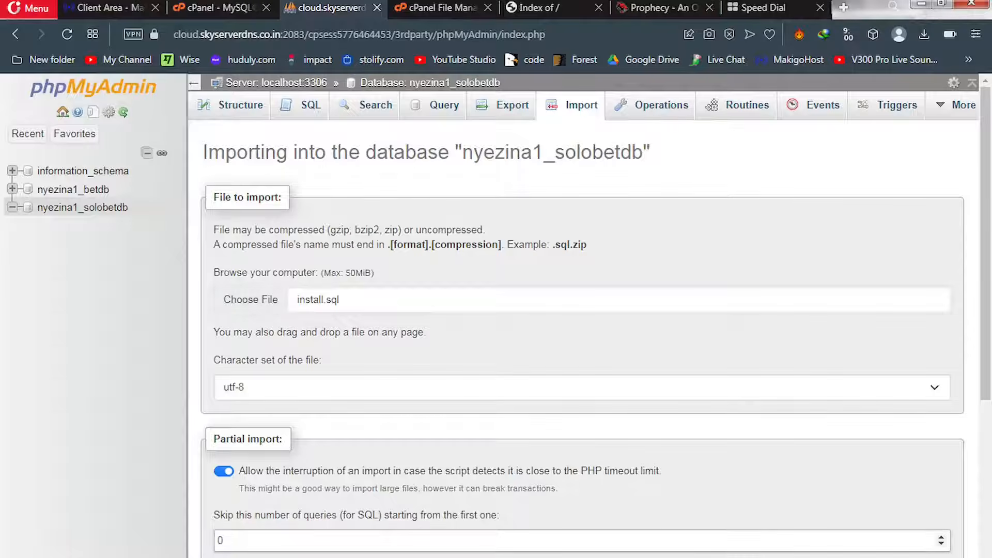
{"action": "left_click_drag", "start_coordinate": [990, 338], "coordinate": [990, 556]}
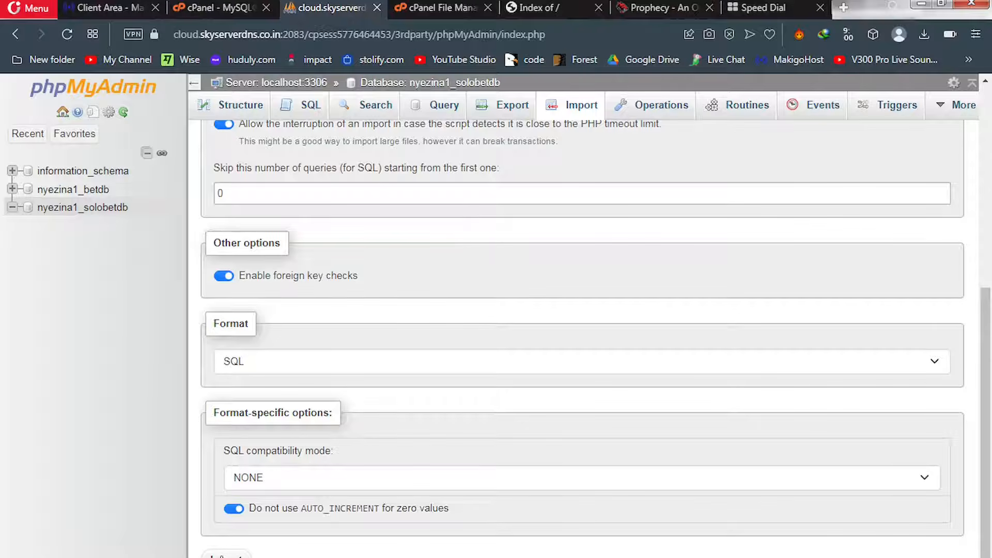
{"action": "left_click", "coordinate": [226, 555]}
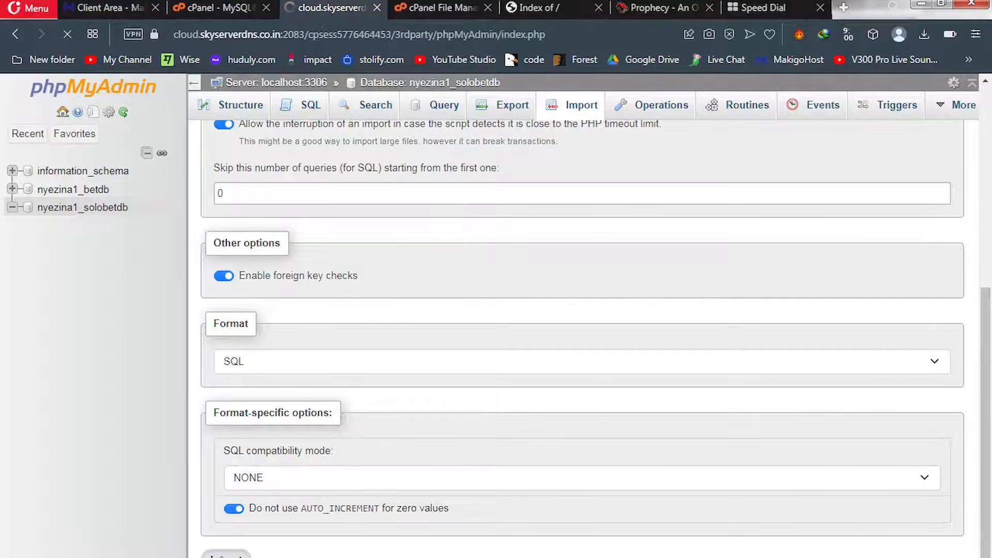
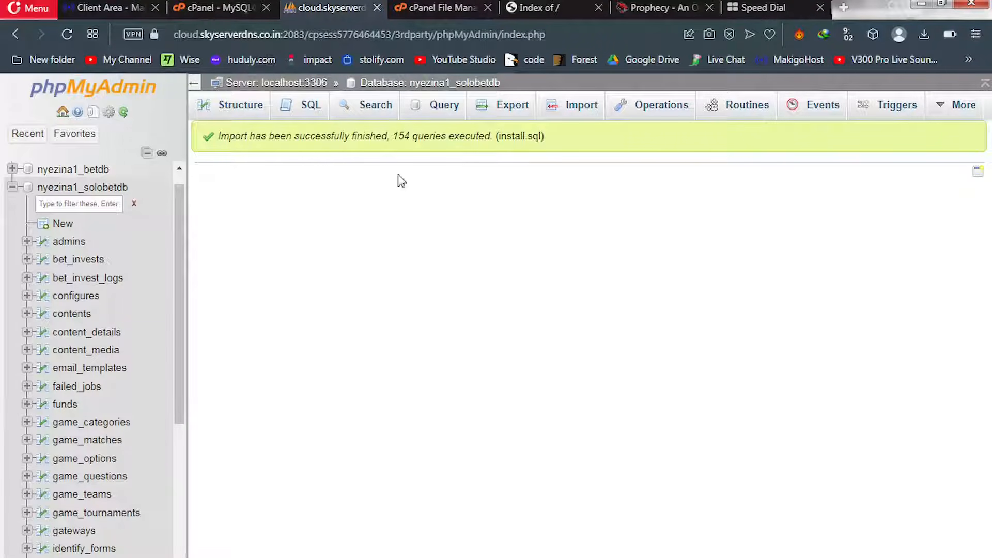
In File Manager, select the .env file in public_html and open it in the editor
{"action": "left_click", "coordinate": [435, 6]}
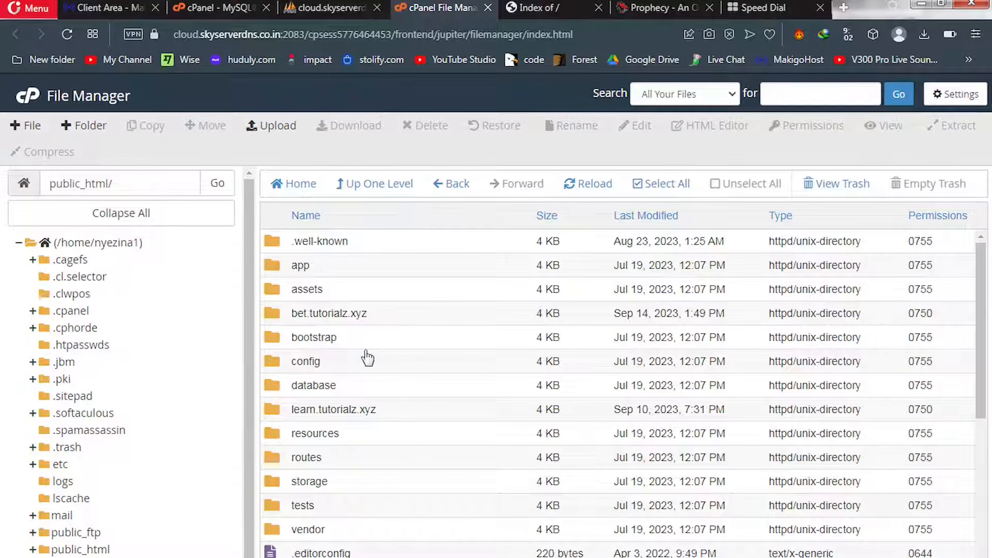
{"action": "left_click_drag", "start_coordinate": [982, 349], "coordinate": [983, 436]}
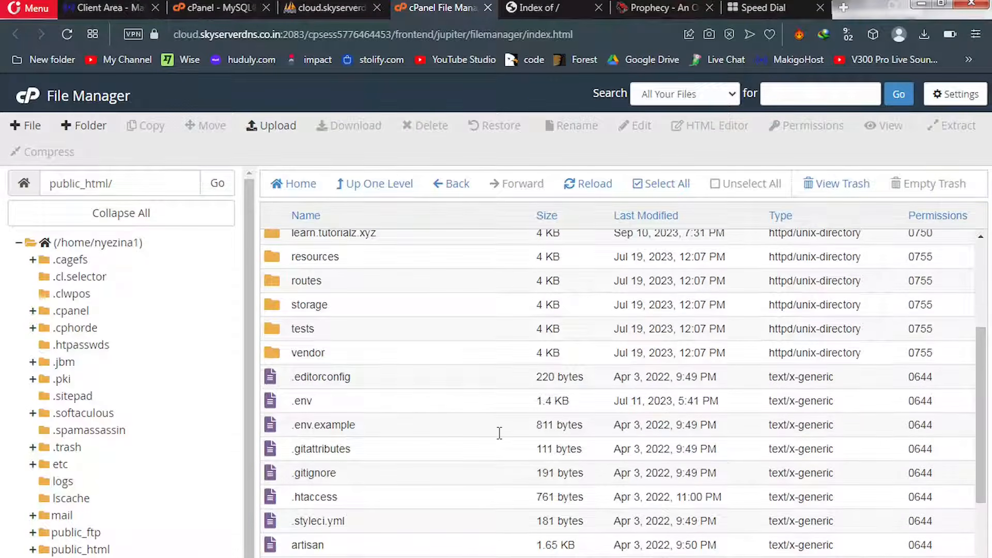
{"action": "left_click", "coordinate": [276, 408]}
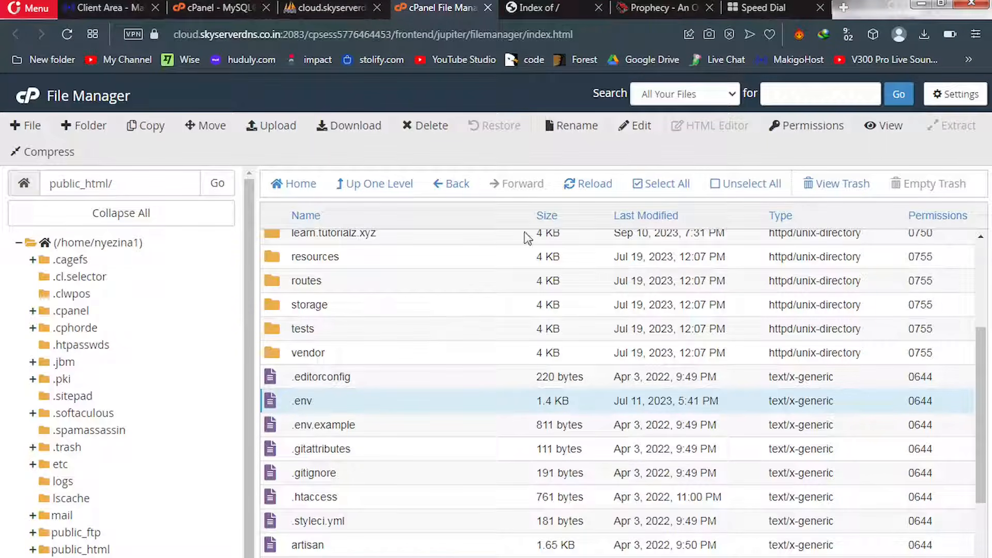
{"action": "left_click", "coordinate": [636, 127]}
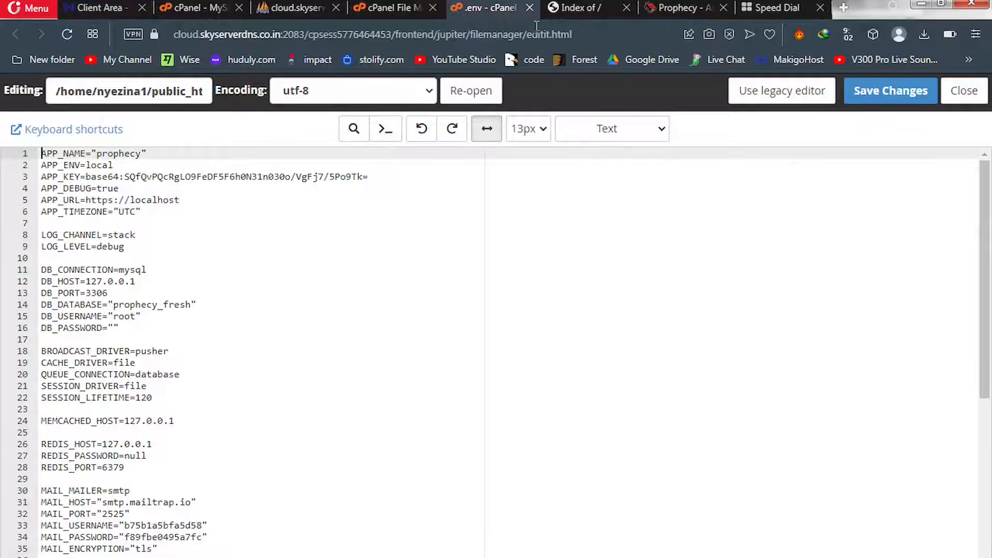
Replace root in the .env DB_USERNAME with the hosting database user copied from the notes
{"action": "left_click", "coordinate": [768, 8]}
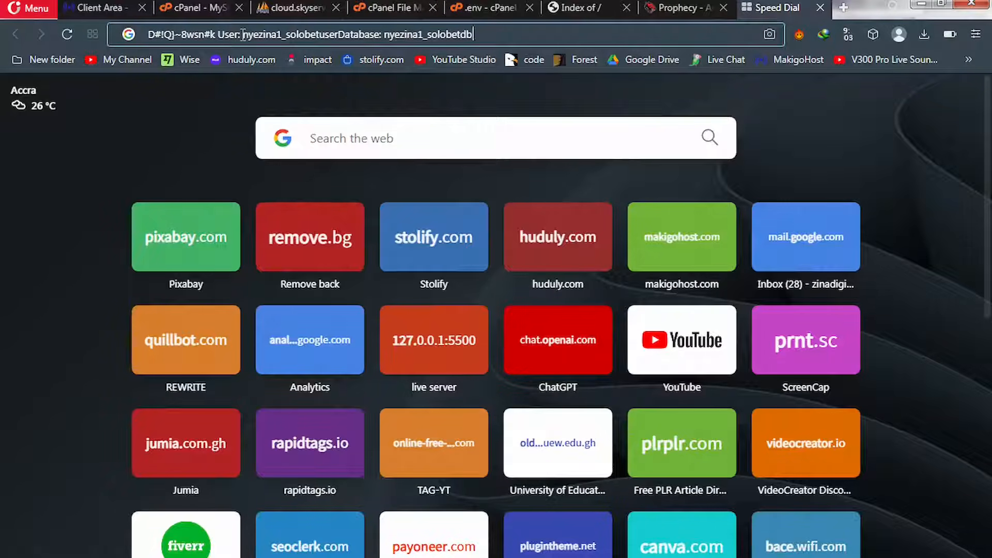
{"action": "left_click_drag", "start_coordinate": [242, 34], "coordinate": [339, 34]}
{"action": "key", "text": "ctrl+c"}
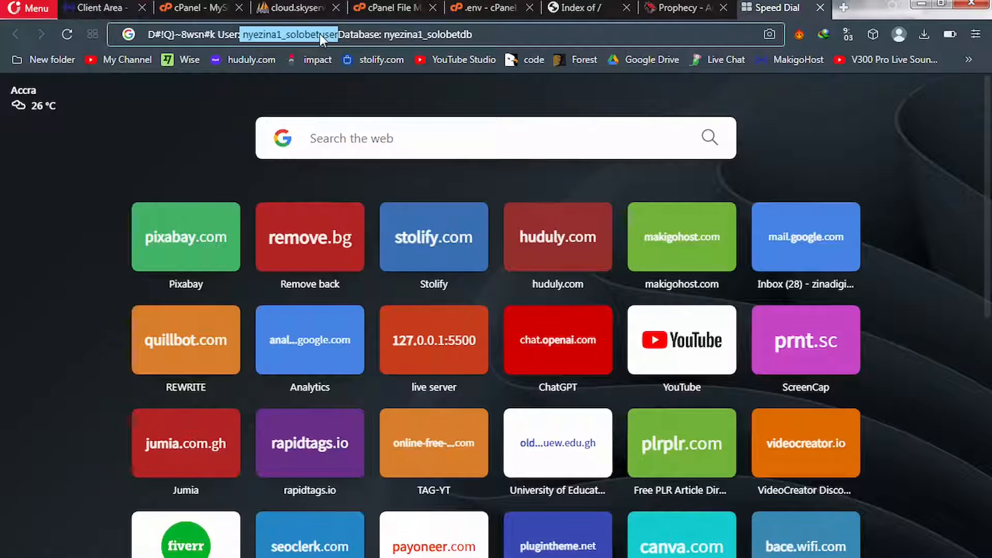
{"action": "left_click", "coordinate": [487, 10]}
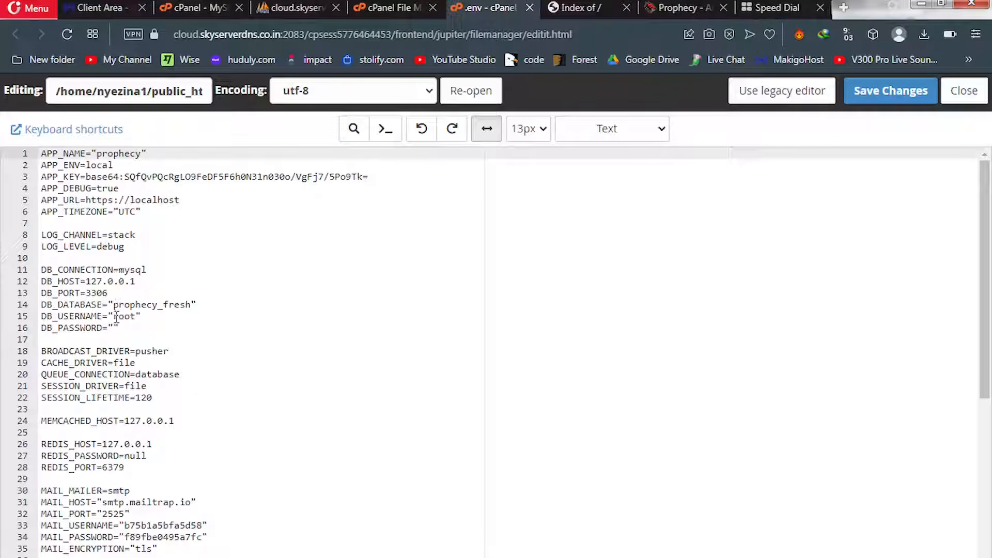
{"action": "left_click", "coordinate": [114, 316]}
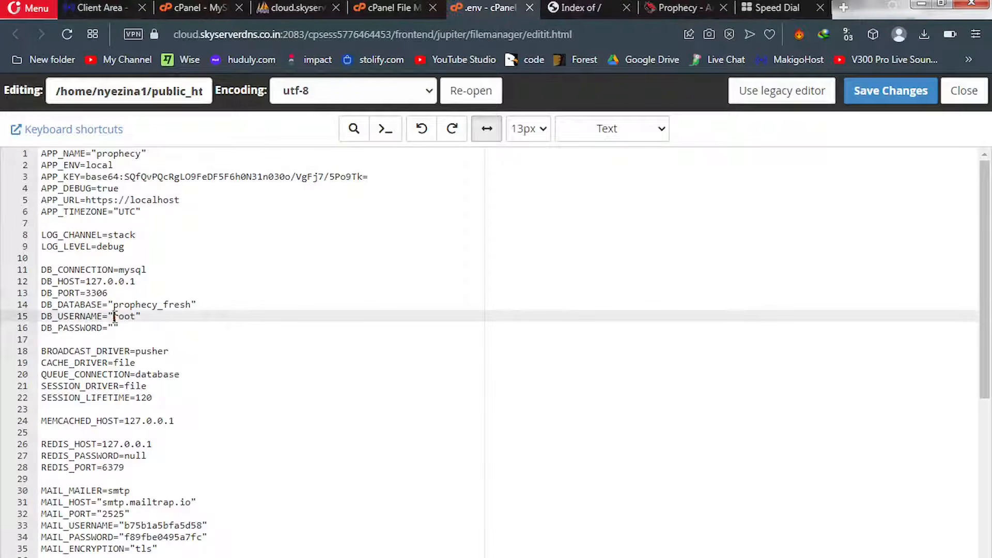
{"action": "left_click_drag", "start_coordinate": [115, 316], "coordinate": [135, 318]}
{"action": "key", "text": "ctrl+v"}
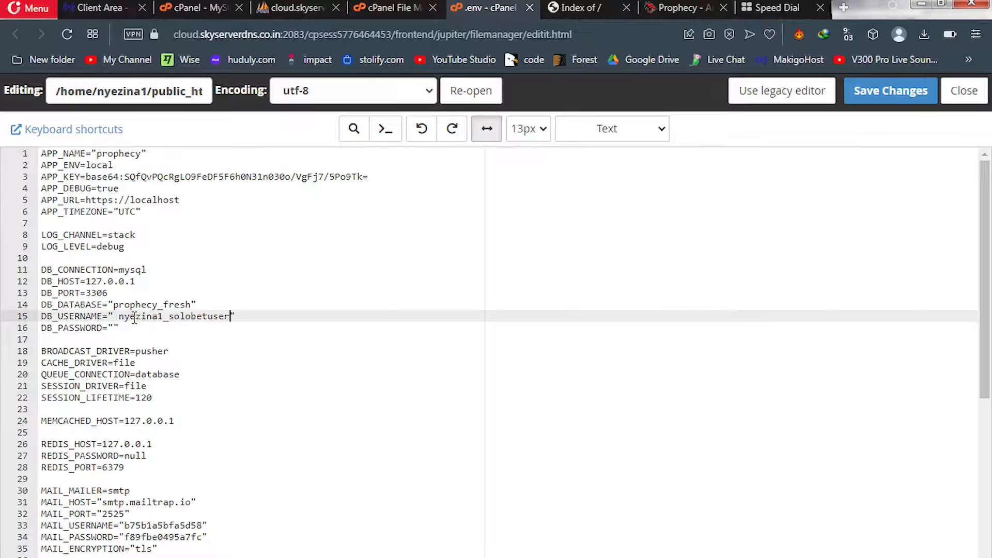
{"action": "left_click", "coordinate": [119, 316]}
{"action": "key", "text": "BackSpace"}
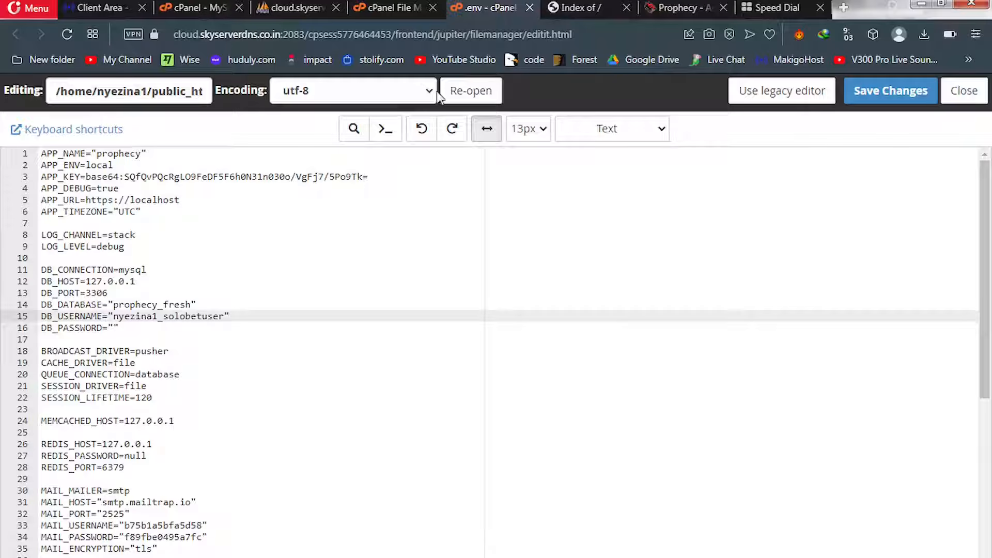
Replace prophecy_fresh in DB_DATABASE with the hosting database name from the notes
{"action": "left_click", "coordinate": [757, 10]}
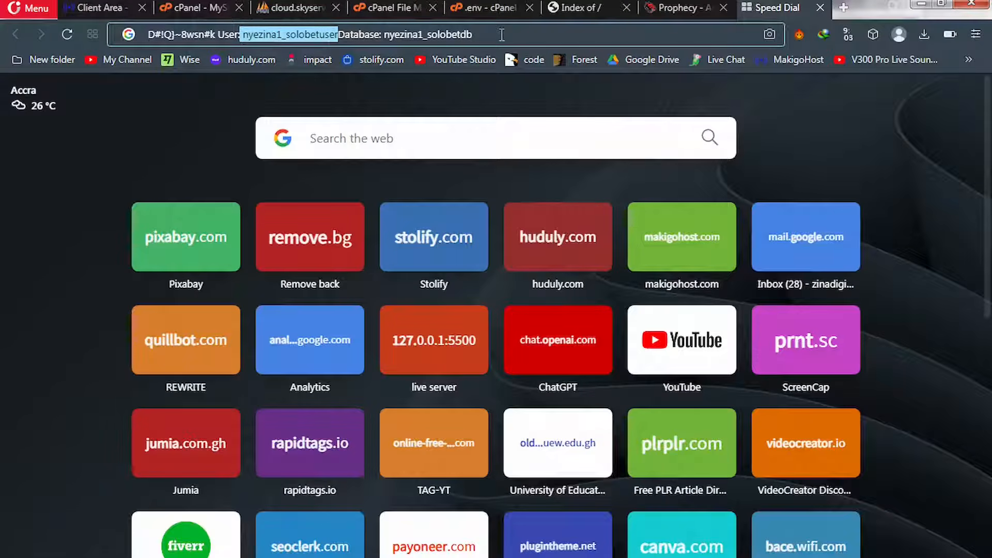
{"action": "left_click_drag", "start_coordinate": [501, 34], "coordinate": [386, 38]}
{"action": "key", "text": "ctrl+c"}
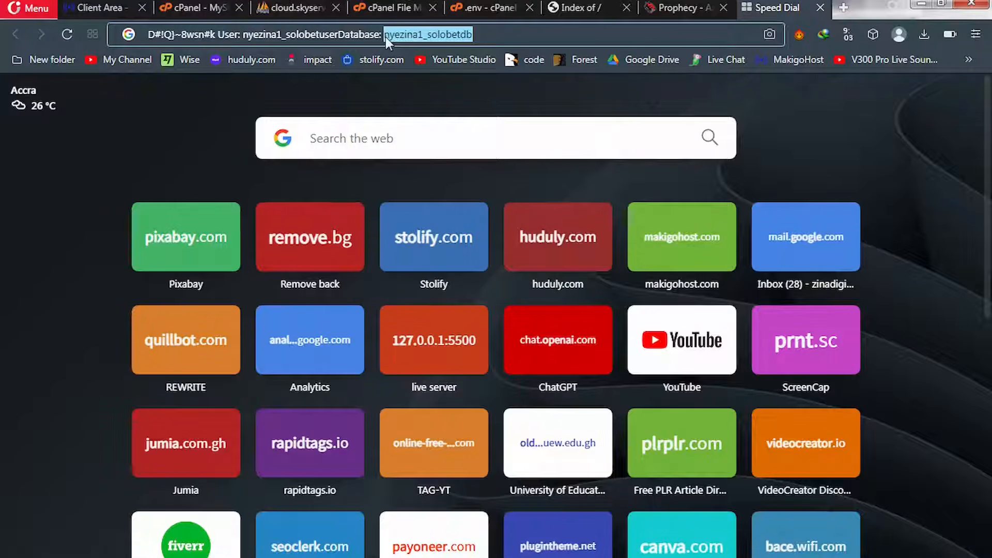
{"action": "left_click", "coordinate": [497, 5]}
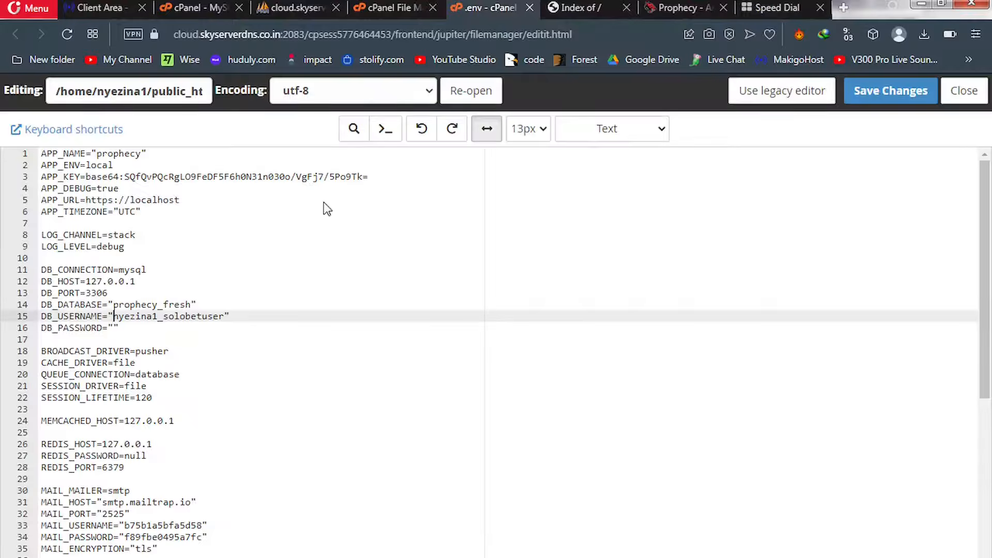
{"action": "left_click", "coordinate": [191, 304]}
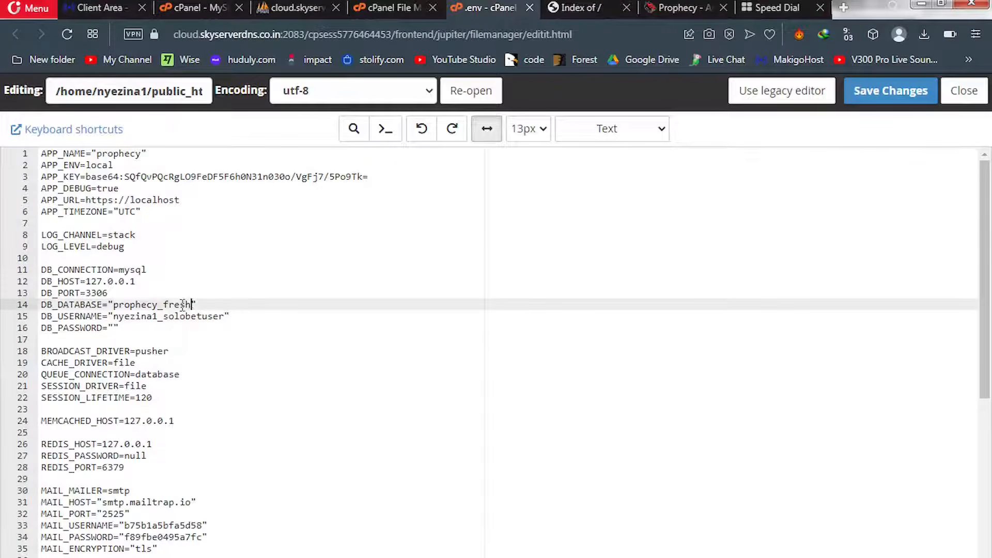
{"action": "left_click_drag", "start_coordinate": [191, 303], "coordinate": [115, 305]}
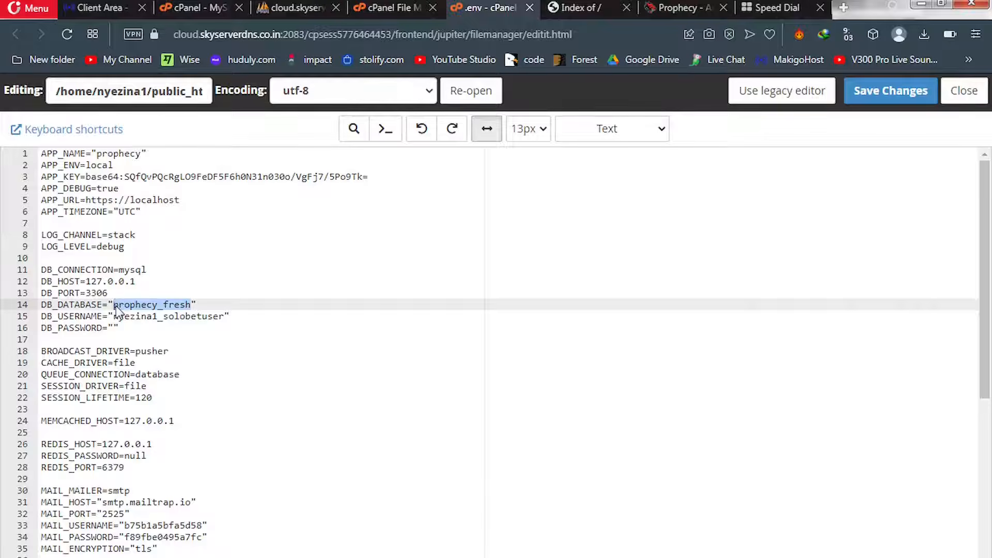
{"action": "key", "text": "ctrl+v"}
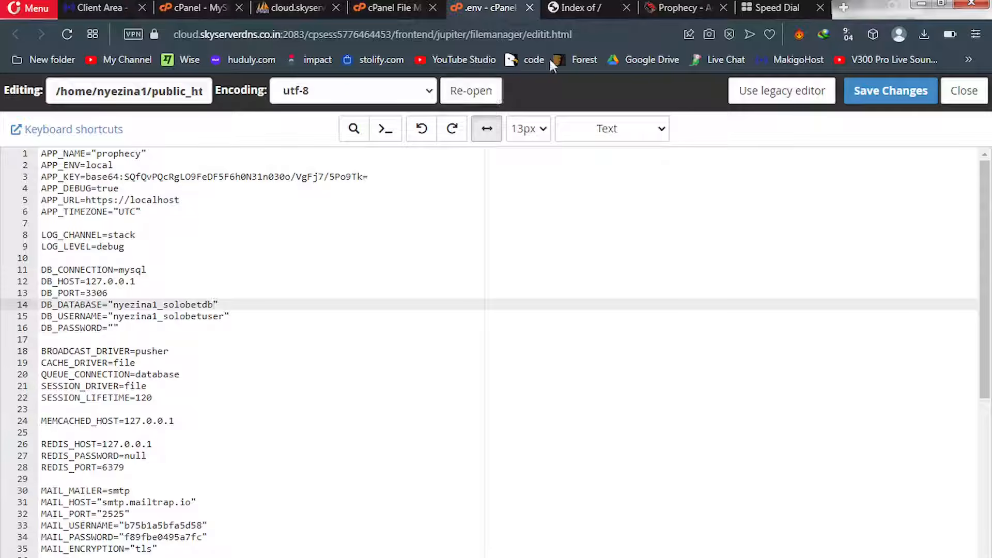
Paste the hosting database password into DB_PASSWORD and save the .env file
{"action": "left_click", "coordinate": [755, 9]}
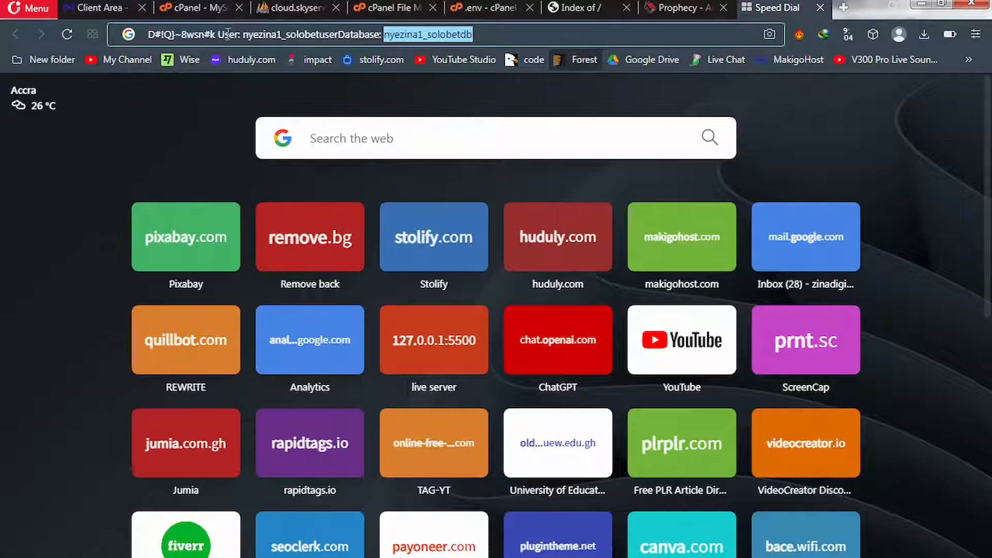
{"action": "left_click", "coordinate": [217, 35]}
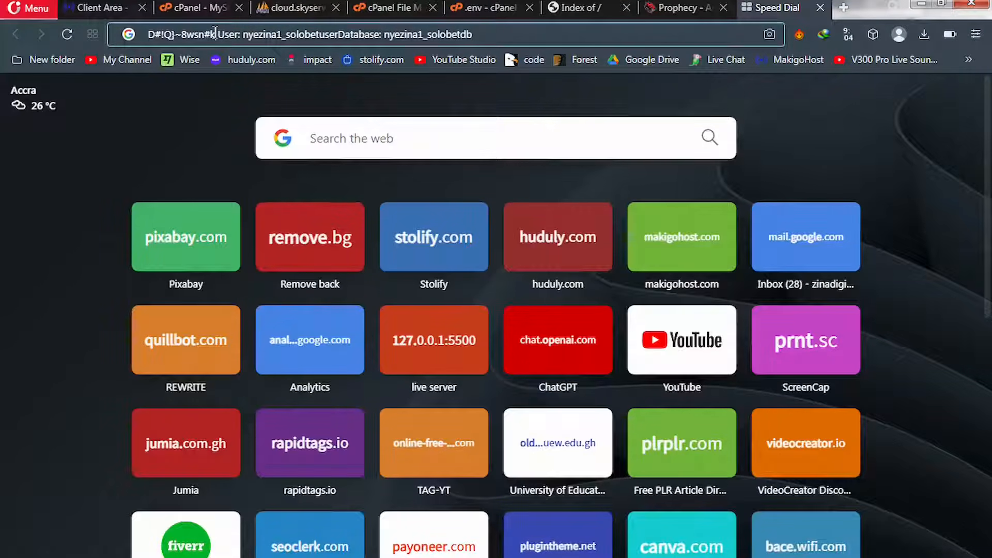
{"action": "left_click_drag", "start_coordinate": [215, 32], "coordinate": [138, 37]}
{"action": "key", "text": "ctrl+c"}
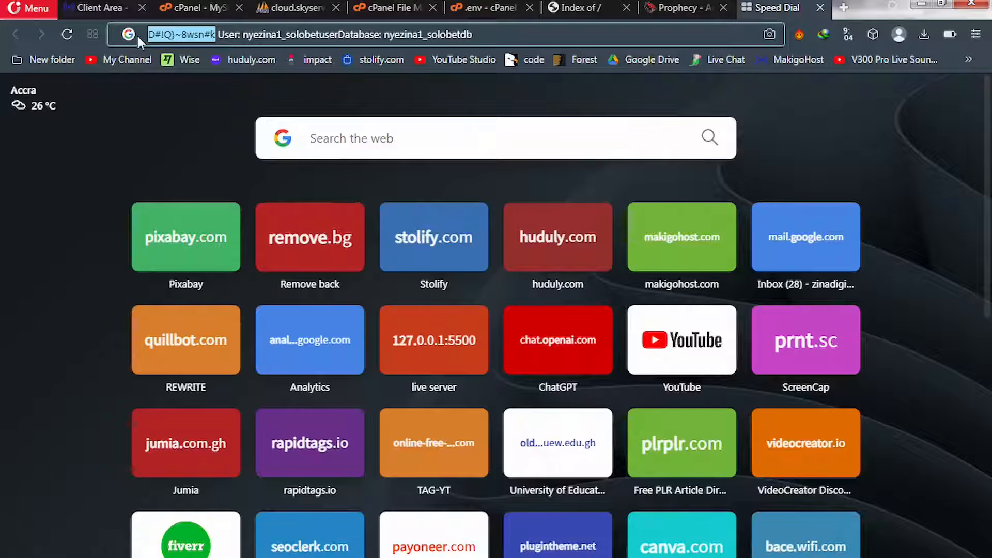
{"action": "left_click", "coordinate": [470, 7]}
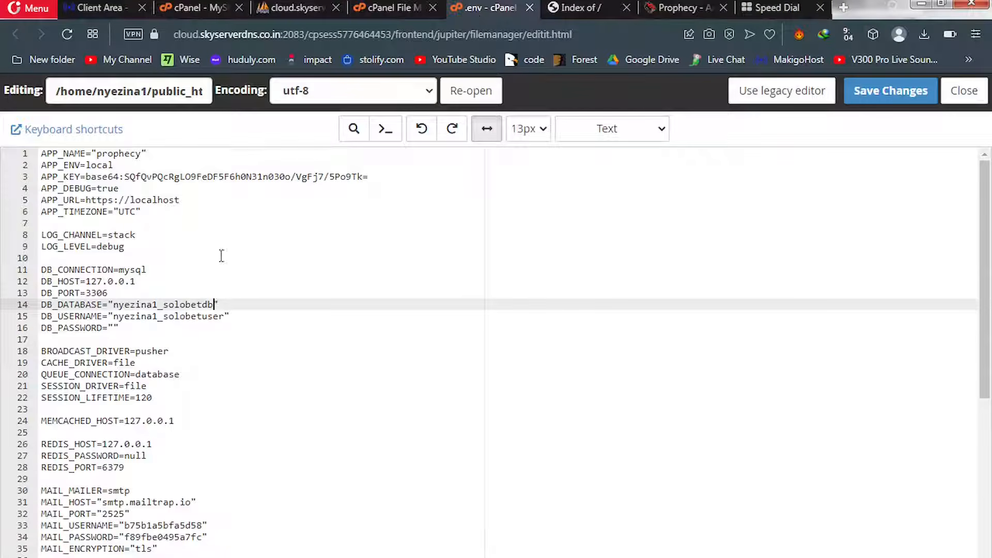
{"action": "left_click", "coordinate": [114, 328]}
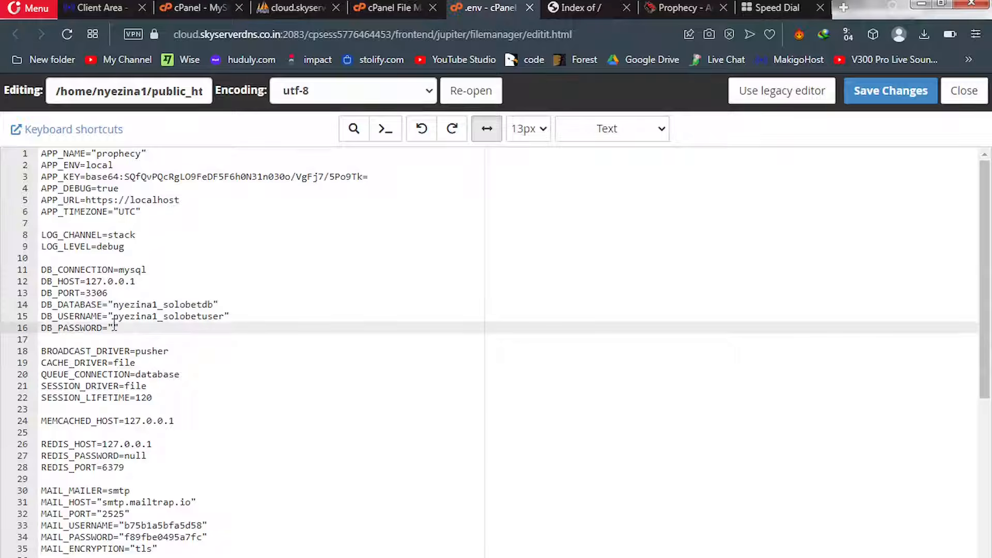
{"action": "key", "text": "ctrl+v"}
{"action": "left_click", "coordinate": [873, 96]}
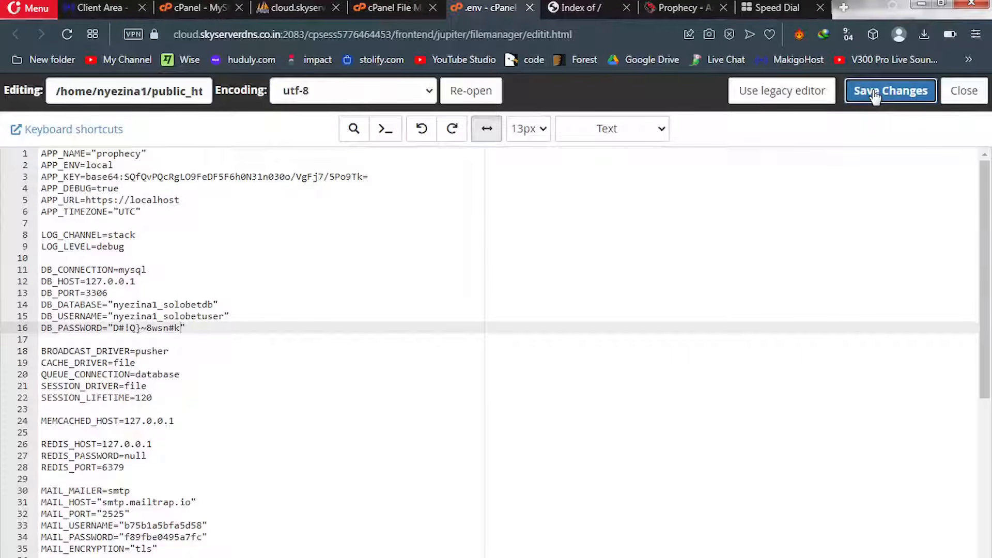
{"action": "left_click", "coordinate": [578, 10]}
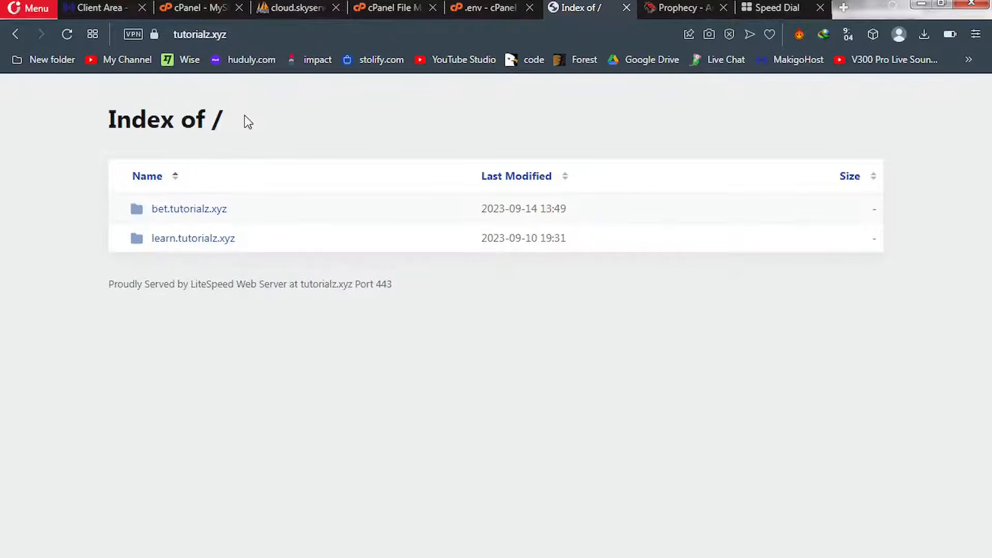
Reload tutorialz.xyz so the Prophecy home page replaces the directory listing
{"action": "left_click", "coordinate": [67, 34]}
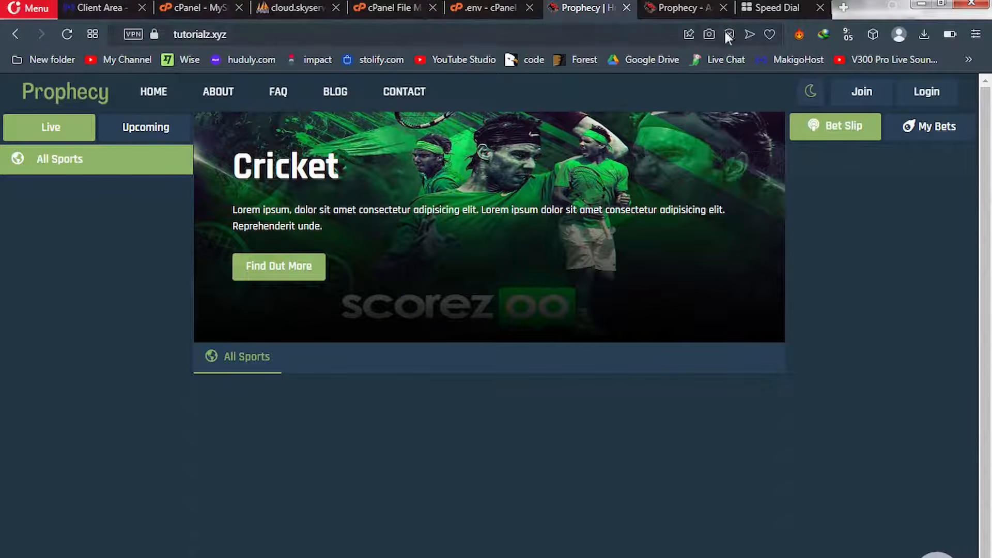
Close the start page, duplicate Prophecy, .env editor, File Manager, server and MySQL tabs
{"action": "left_click", "coordinate": [820, 11]}
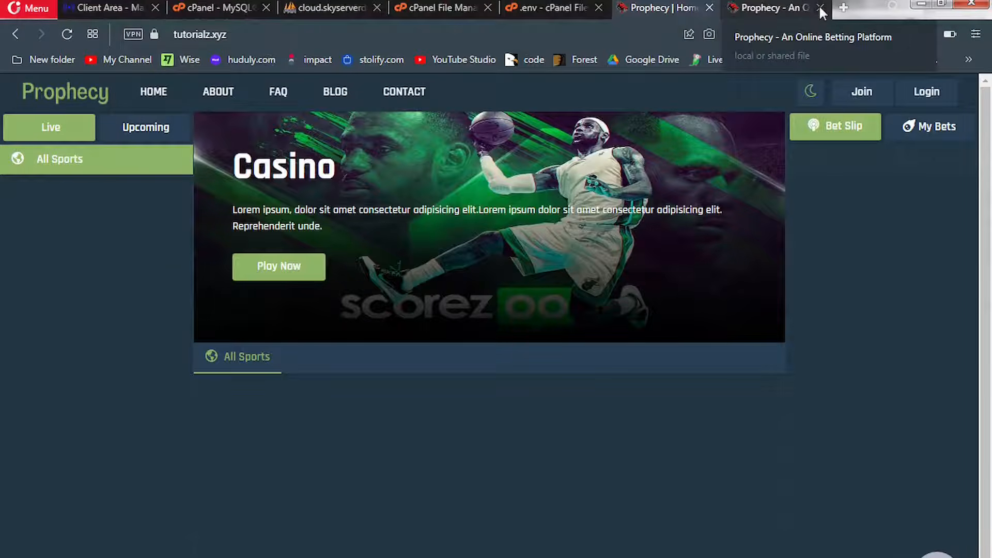
{"action": "left_click", "coordinate": [820, 10]}
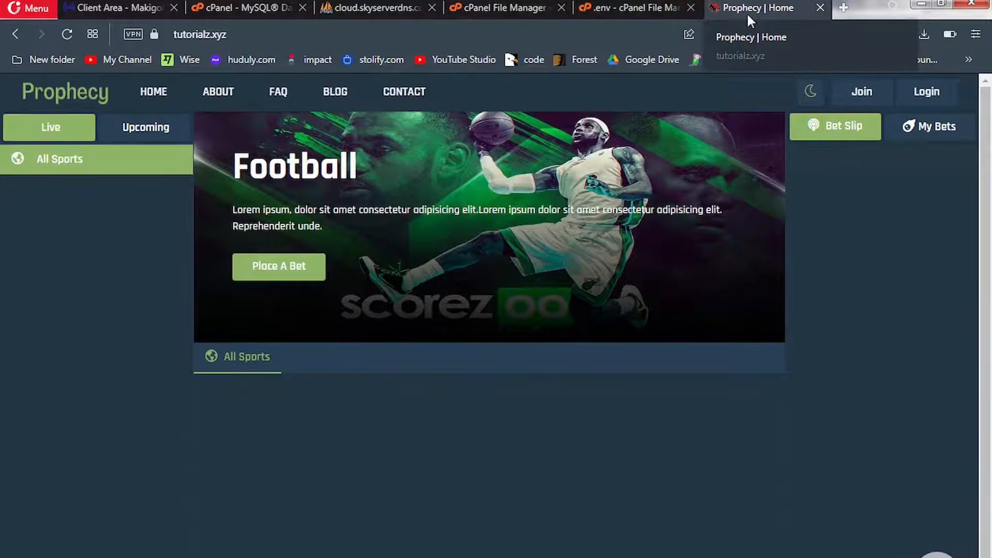
{"action": "left_click", "coordinate": [691, 8]}
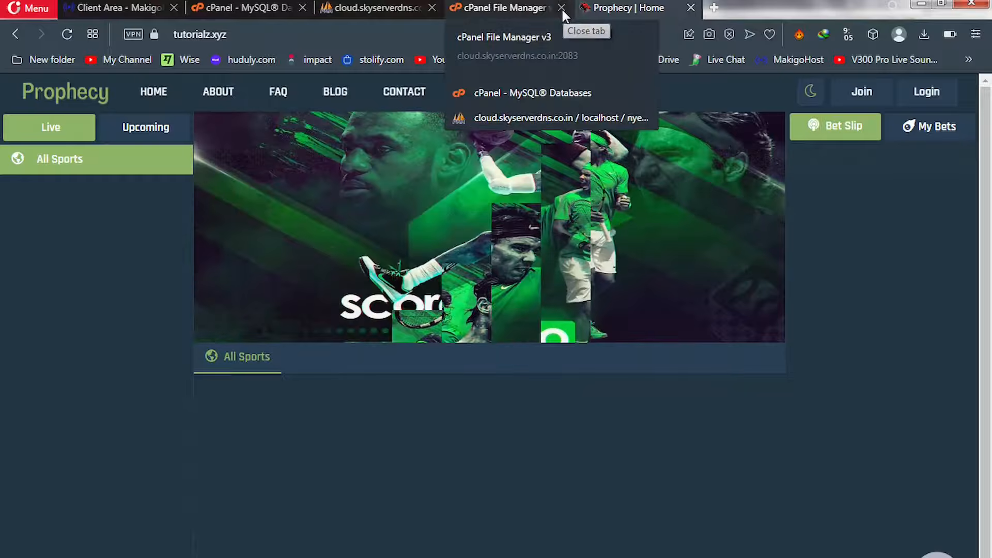
{"action": "left_click", "coordinate": [561, 7]}
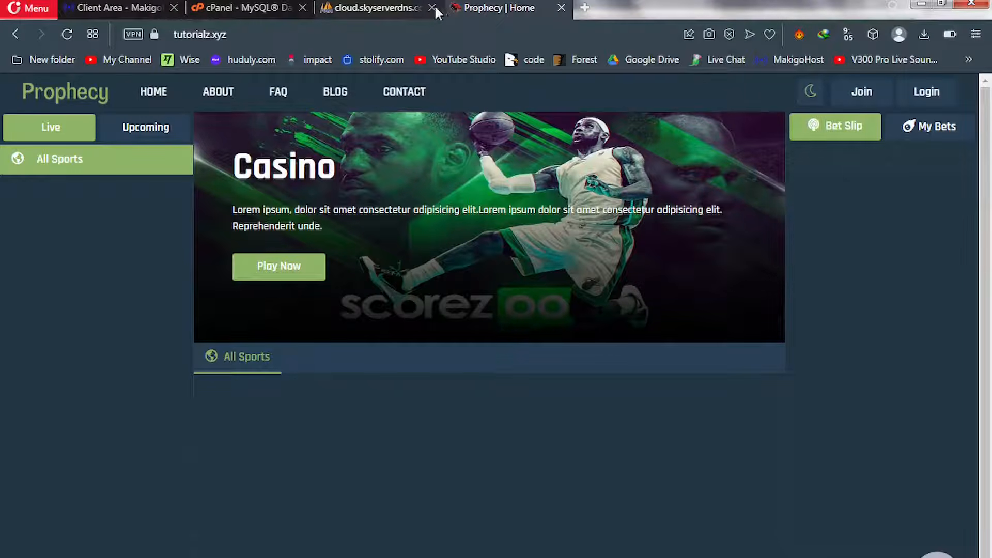
{"action": "left_click", "coordinate": [432, 8]}
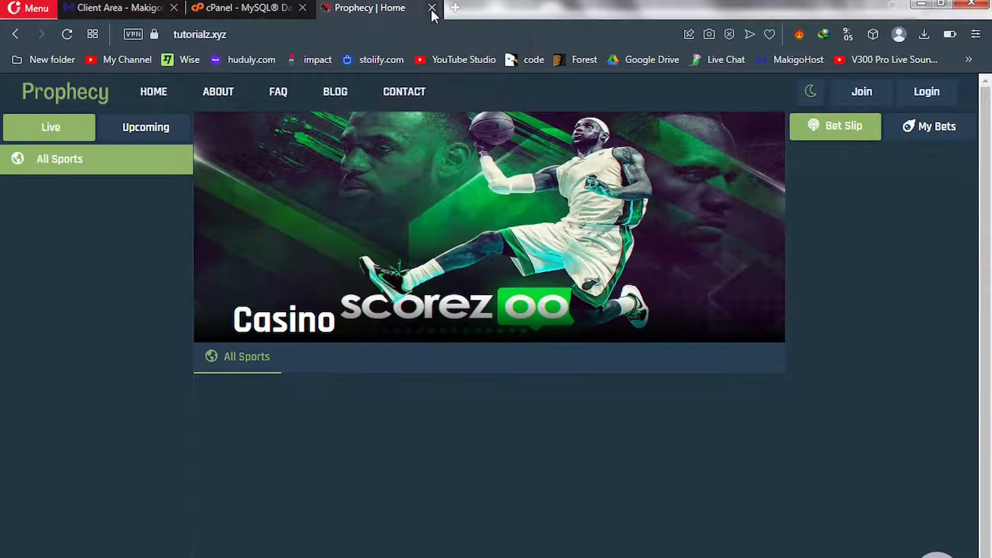
{"action": "left_click", "coordinate": [303, 9]}
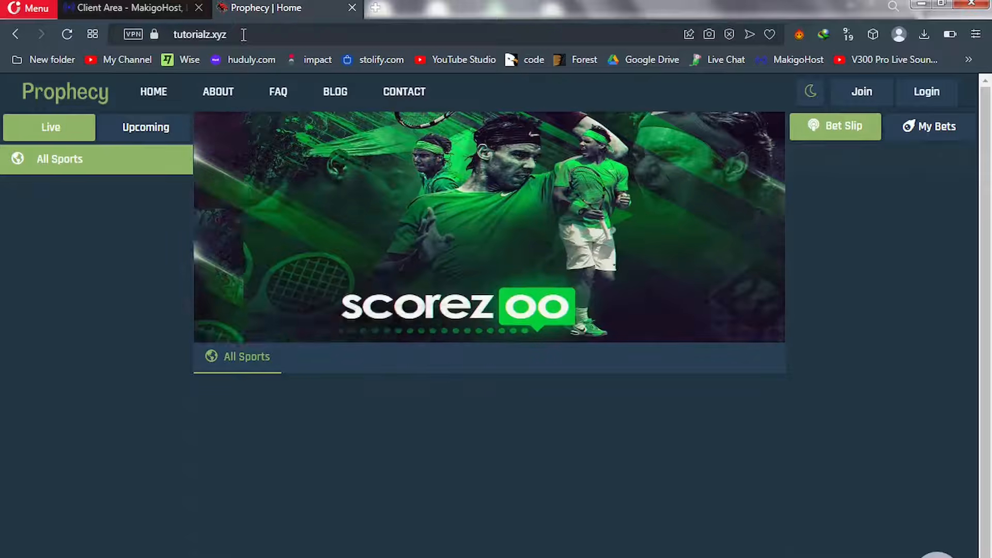
Append /admin to tutorialz.xyz in the address bar to load the Admin Login page
{"action": "left_click", "coordinate": [244, 34]}
{"action": "left_click", "coordinate": [243, 34]}
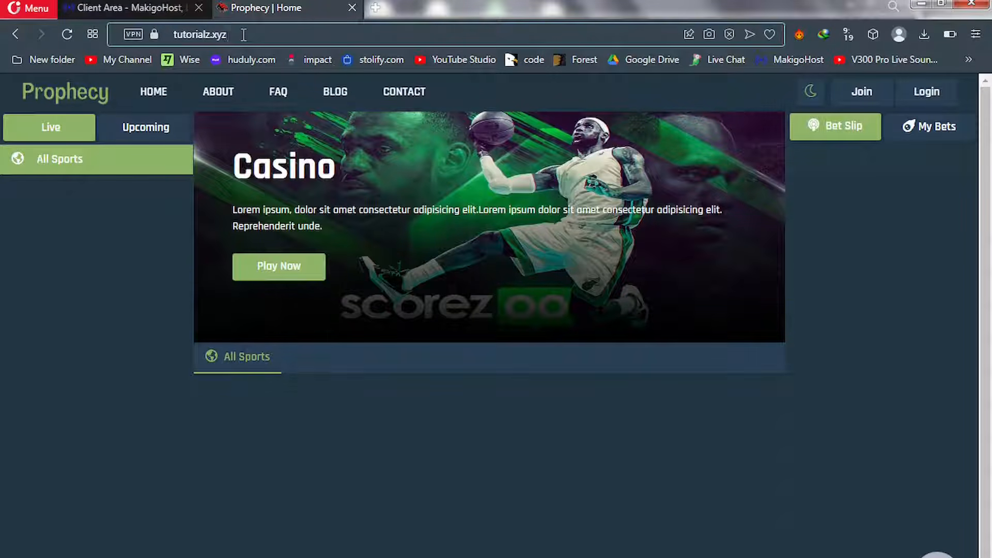
{"action": "type", "text": "/"}
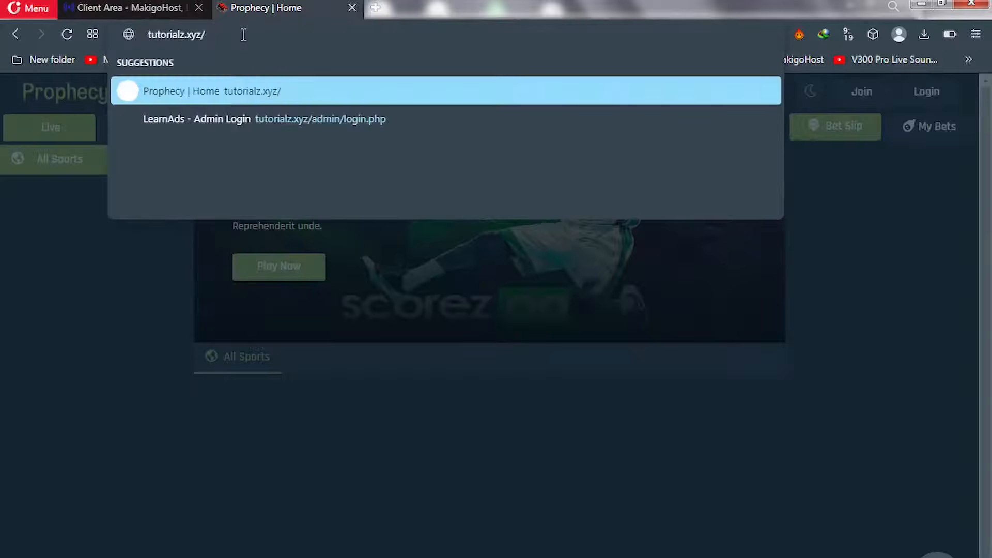
{"action": "type", "text": "admin"}
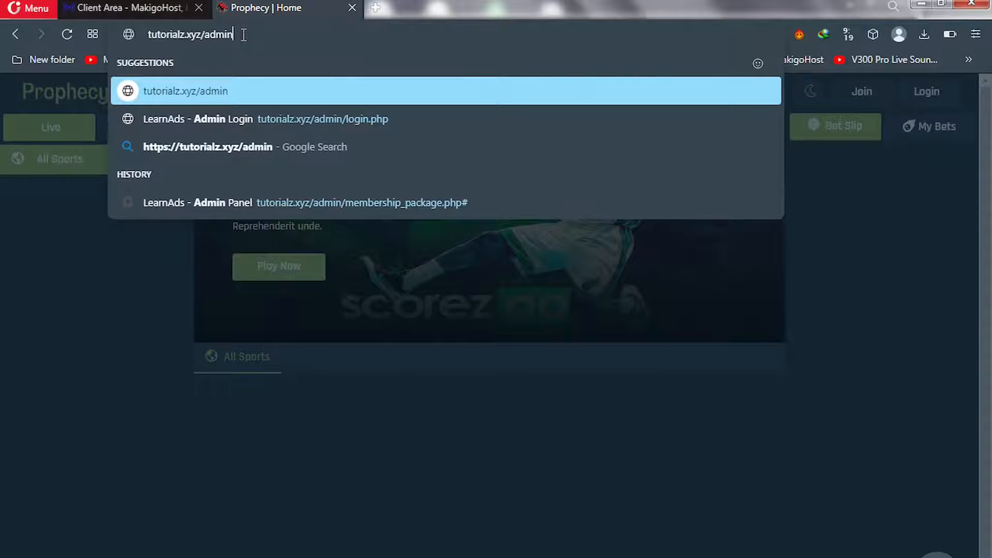
{"action": "key", "text": "Return"}
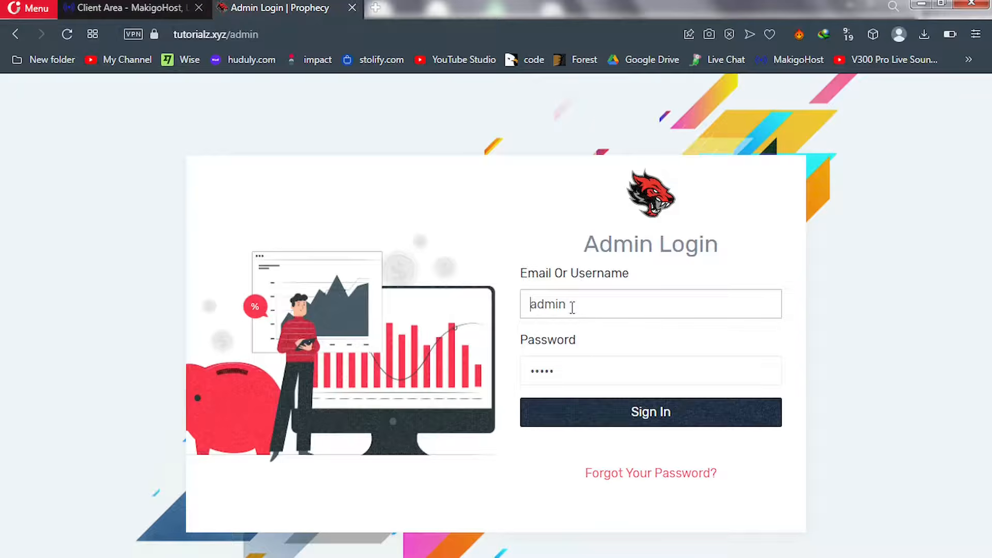
Sign in to the admin panel with the prefilled admin credentials
{"action": "left_click_drag", "start_coordinate": [555, 306], "coordinate": [525, 304]}
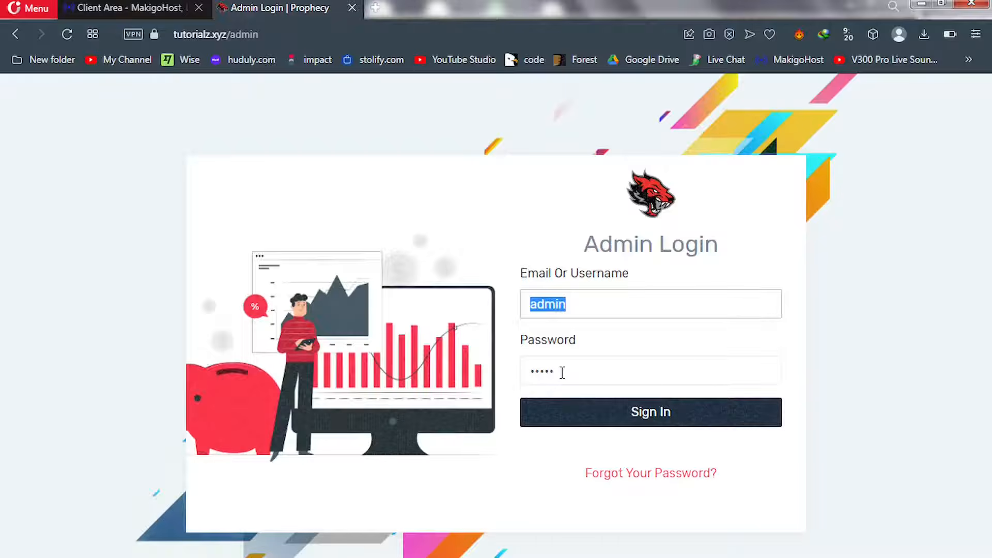
{"action": "left_click", "coordinate": [568, 305]}
{"action": "left_click", "coordinate": [562, 373]}
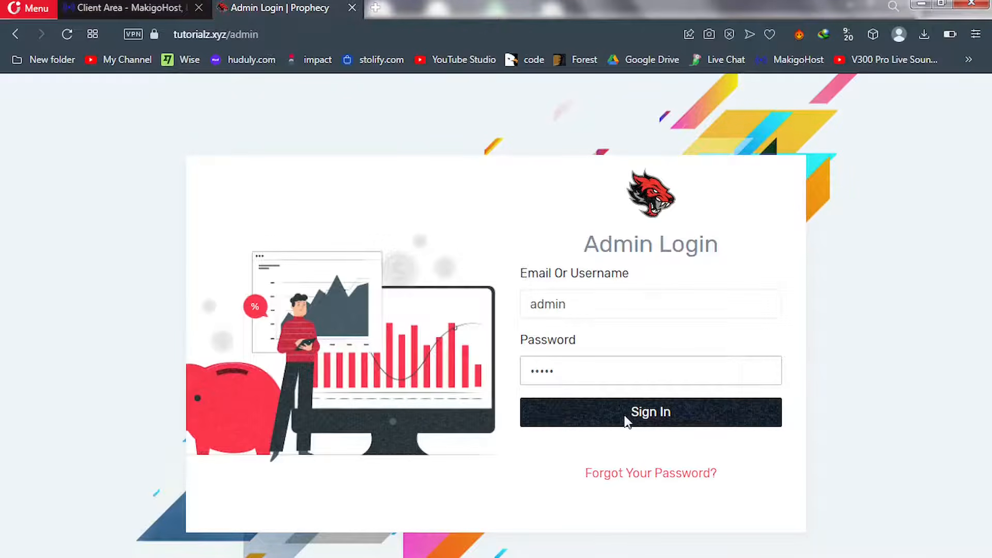
{"action": "left_click", "coordinate": [627, 421]}
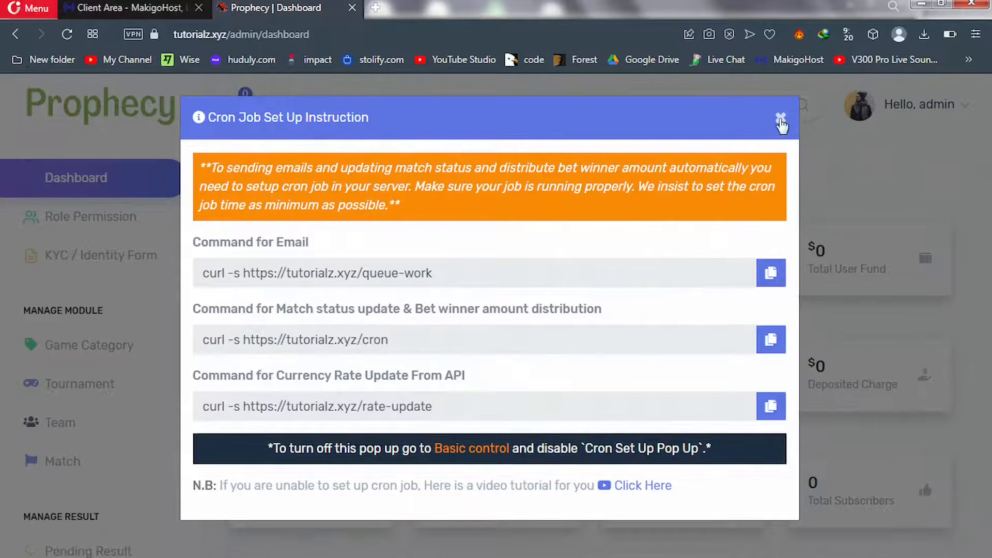
Dismiss the Cron Job Set Up Instruction pop-up to reveal the dashboard
{"action": "left_click", "coordinate": [781, 120]}
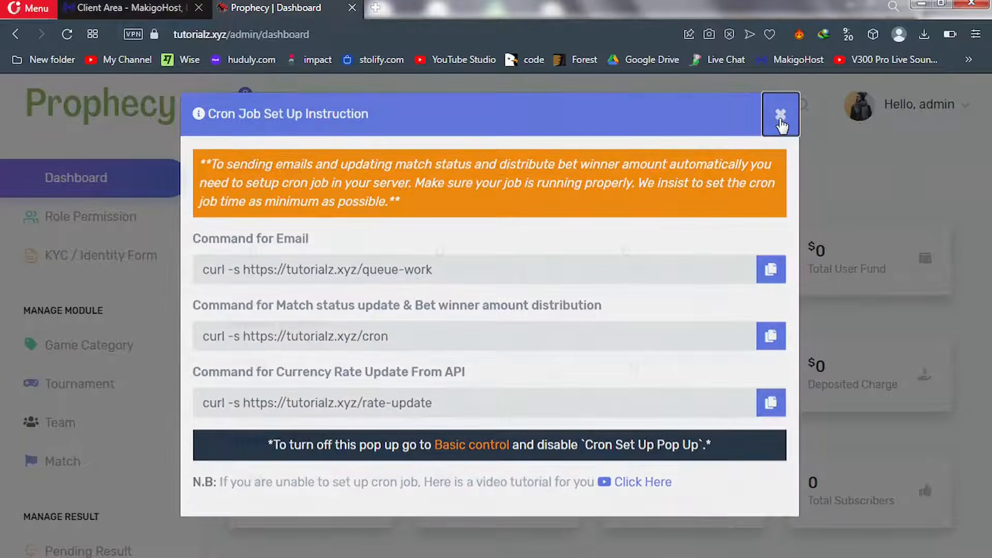
{"action": "left_click", "coordinate": [781, 122]}
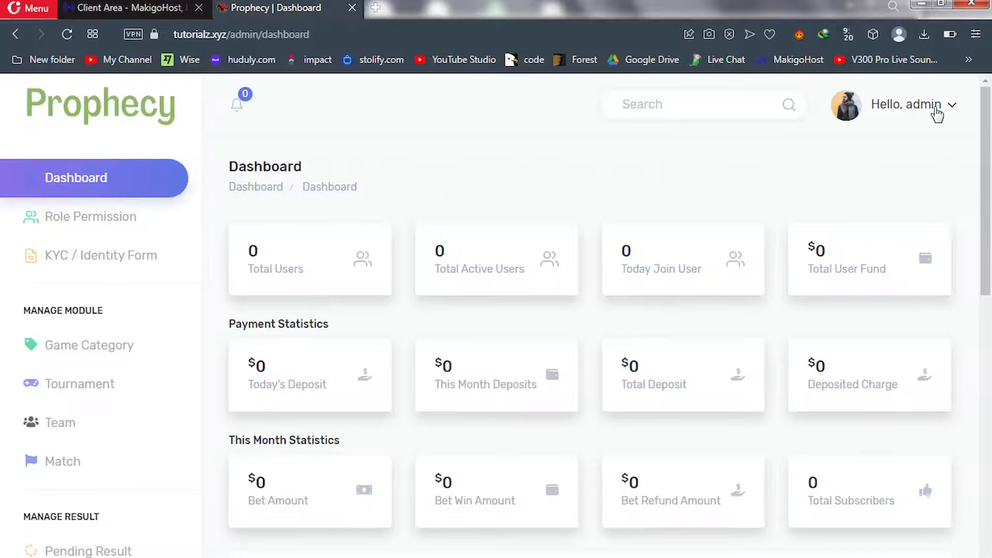
{"action": "left_click", "coordinate": [950, 108]}
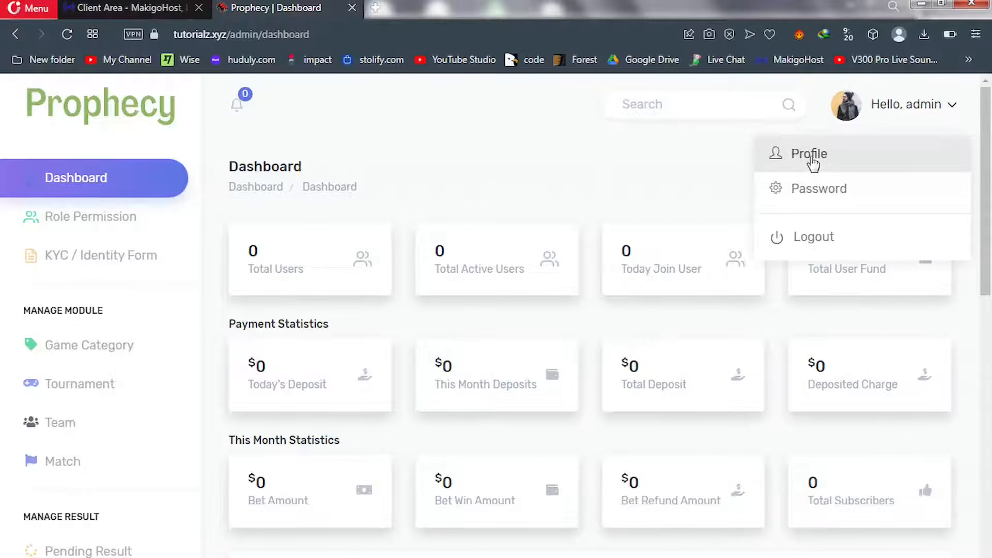
Change the admin password by entering the current password and a confirmed new one
{"action": "left_click", "coordinate": [822, 191]}
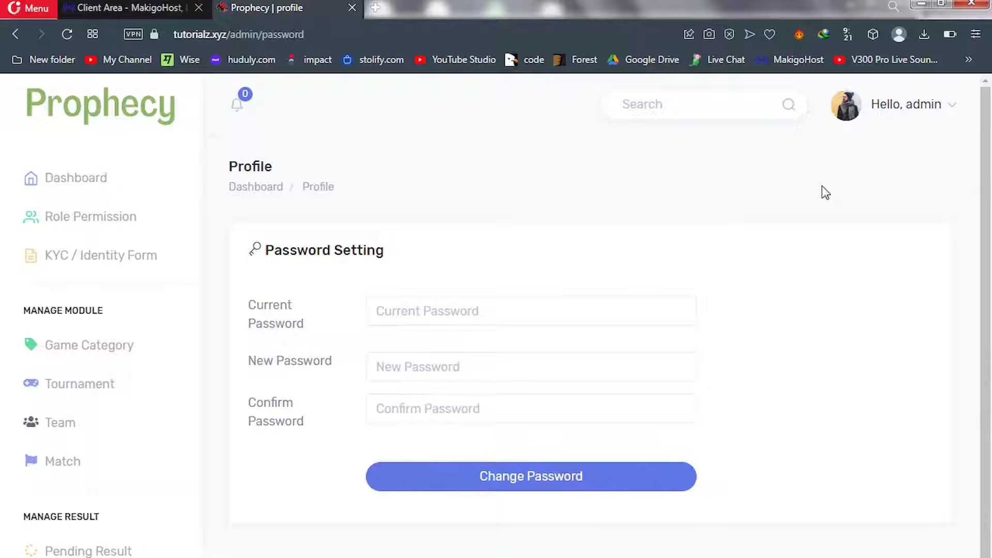
{"action": "left_click", "coordinate": [526, 316]}
{"action": "type", "text": "••"}
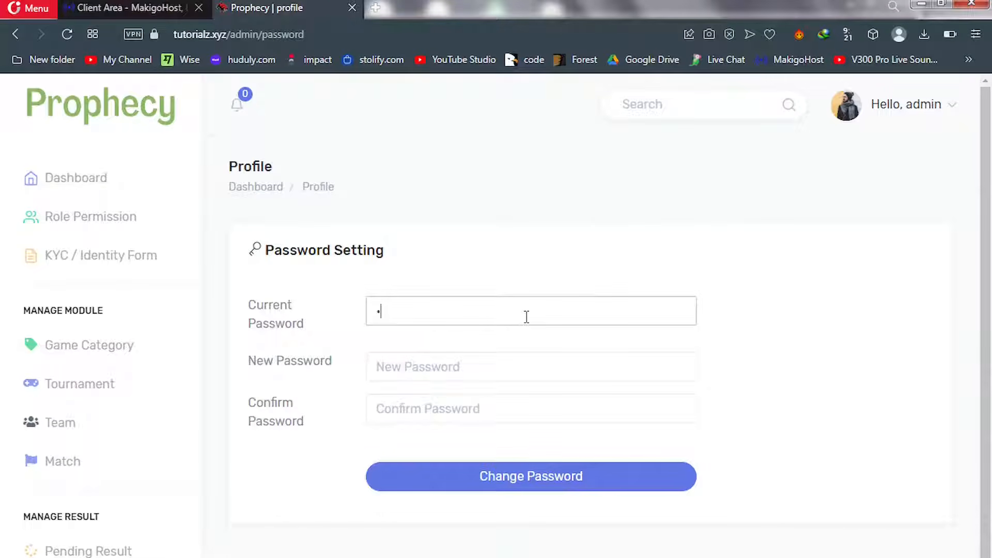
{"action": "type", "text": "•••"}
{"action": "left_click", "coordinate": [440, 371]}
{"action": "type", "text": "•••••"}
{"action": "key", "text": "Tab"}
{"action": "type", "text": "•••••"}
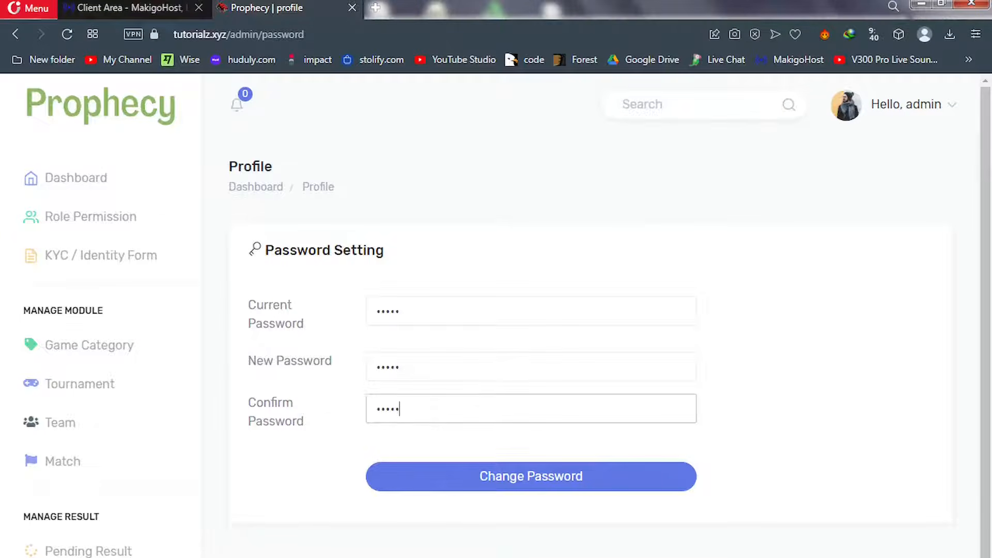
{"action": "left_click", "coordinate": [526, 479]}
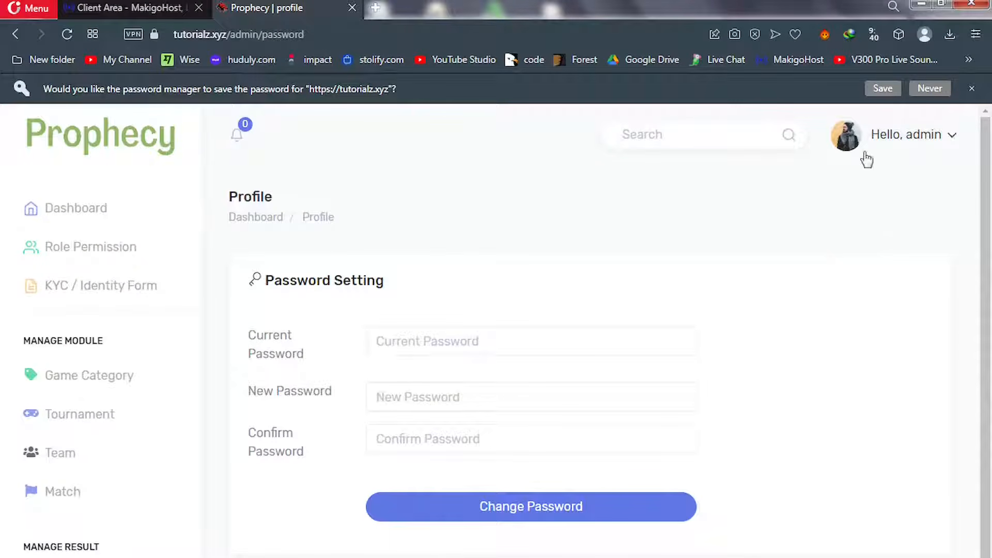
{"action": "left_click", "coordinate": [921, 141]}
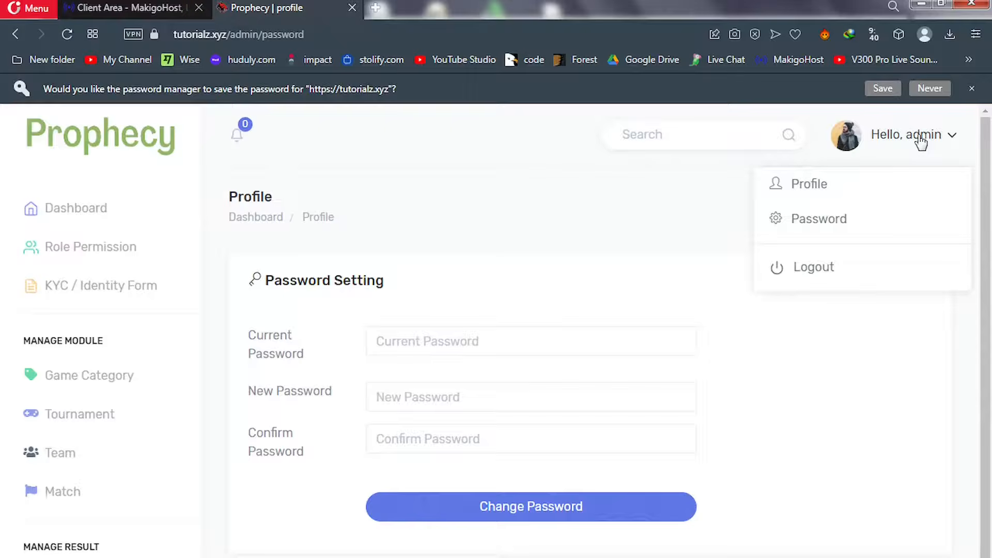
Update the admin profile's username, e-mail domain and display name, then submit
{"action": "left_click", "coordinate": [819, 184]}
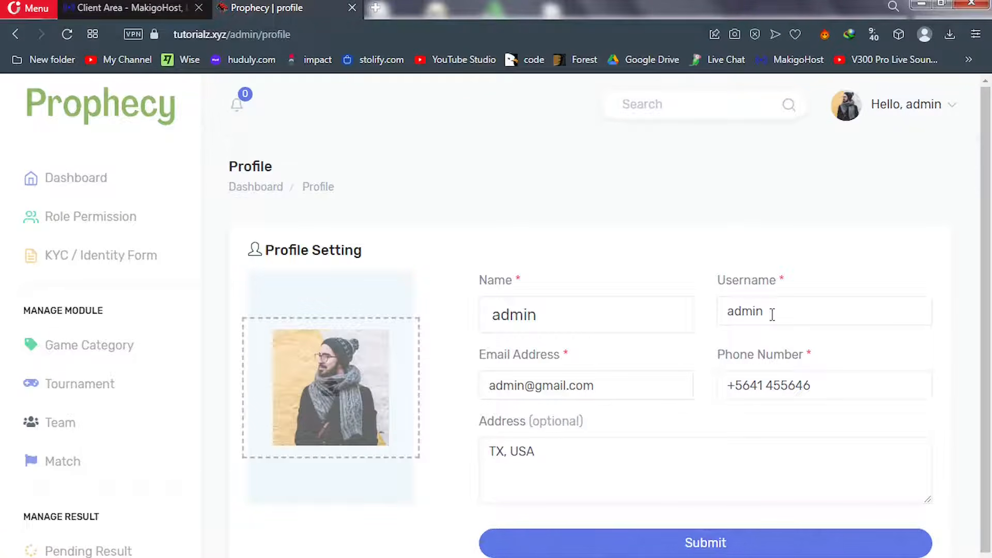
{"action": "left_click_drag", "start_coordinate": [772, 314], "coordinate": [719, 319]}
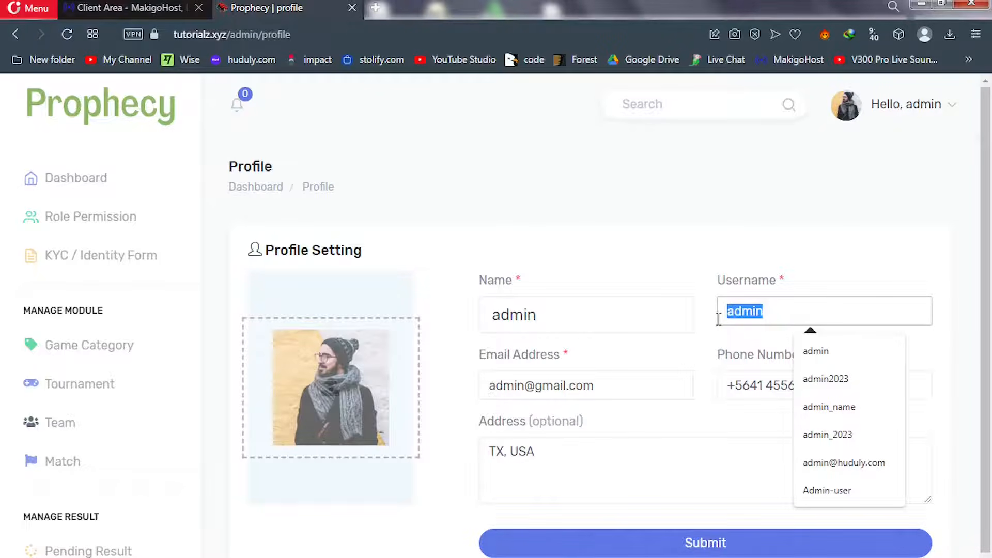
{"action": "type", "text": "nsolo"}
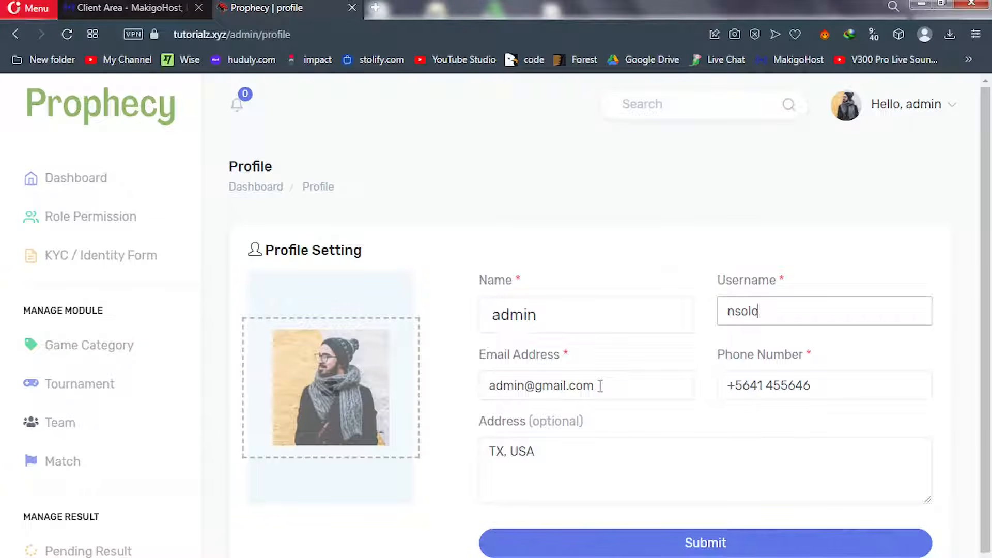
{"action": "left_click_drag", "start_coordinate": [600, 386], "coordinate": [540, 396]}
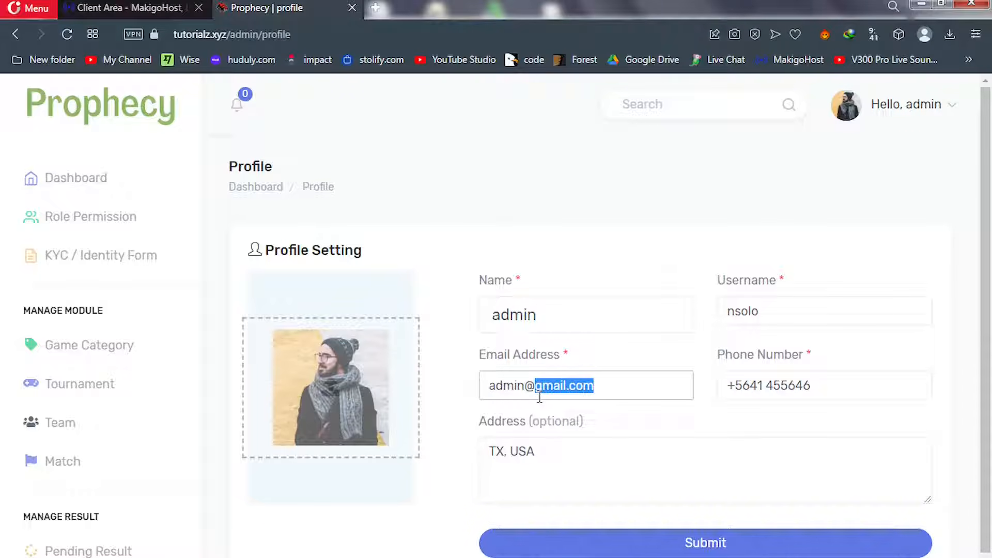
{"action": "type", "text": "site"}
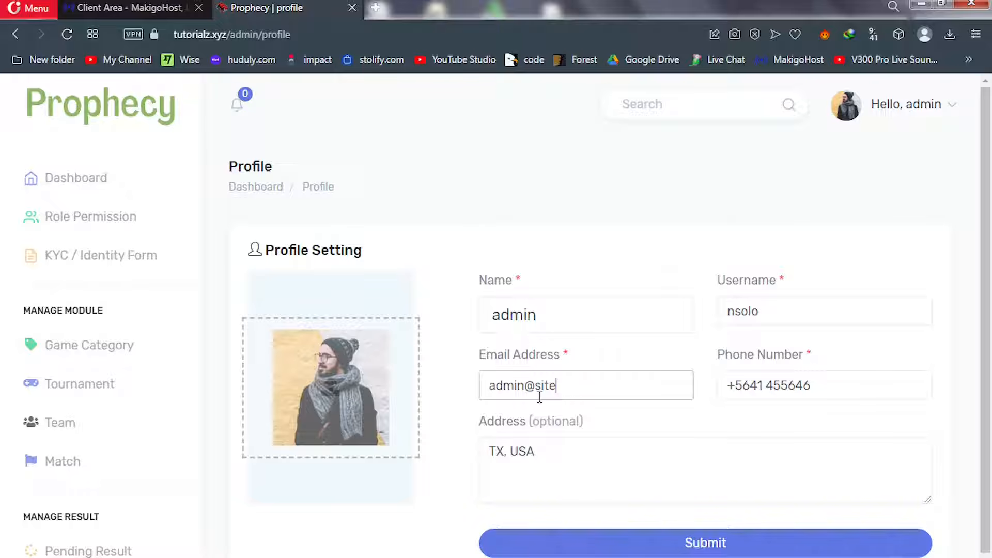
{"action": "type", "text": ".com"}
{"action": "left_click_drag", "start_coordinate": [538, 317], "coordinate": [460, 317]}
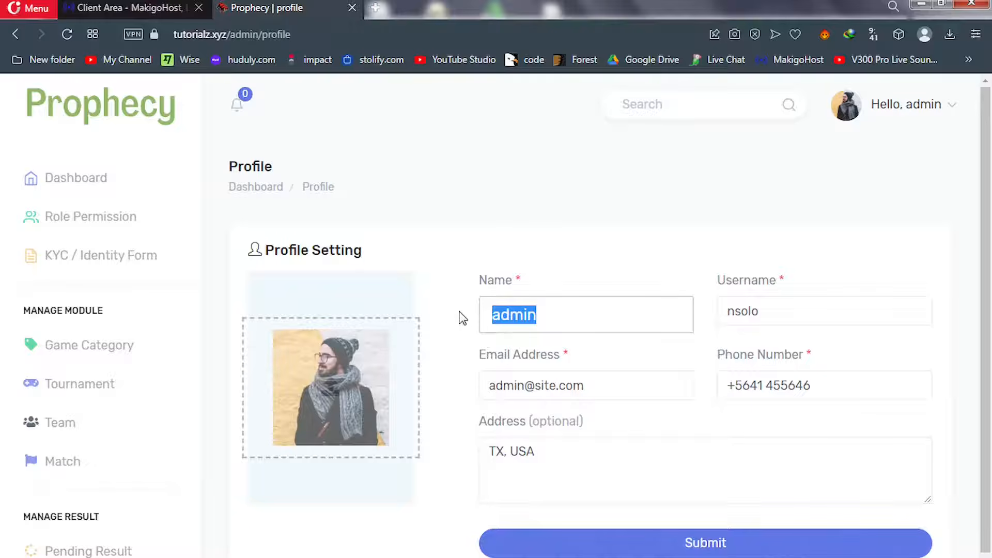
{"action": "type", "text": "nsolo"}
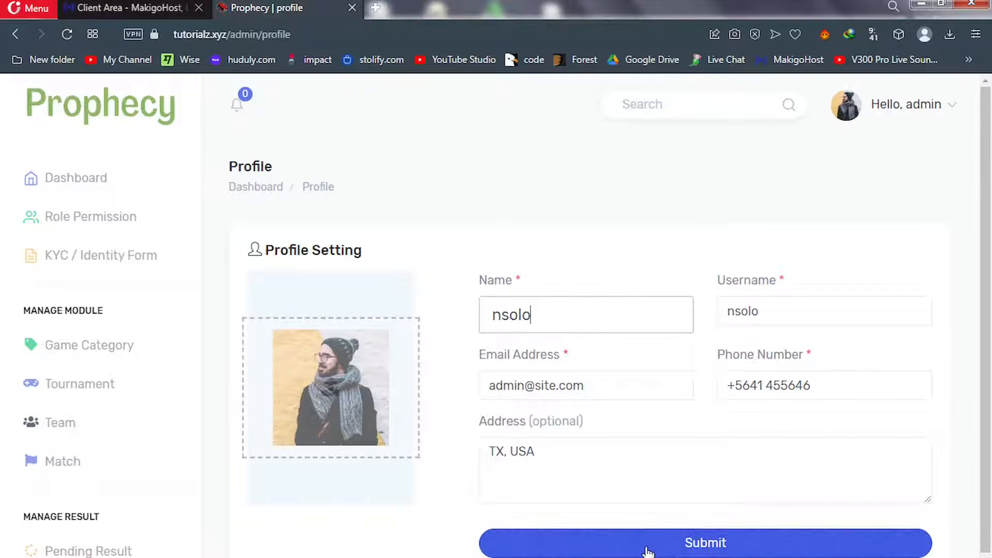
{"action": "left_click", "coordinate": [648, 550]}
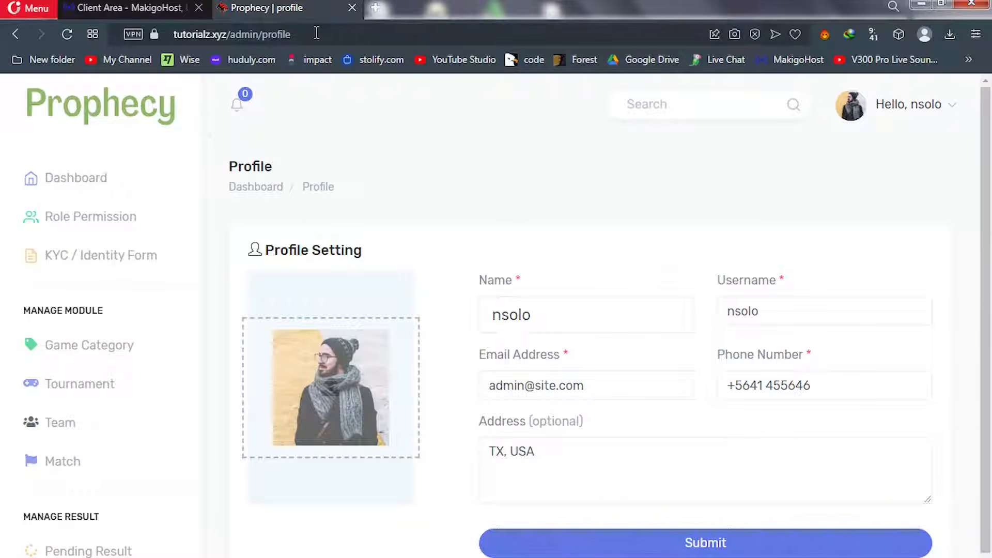
Log out of the renamed admin account from the Hello dropdown
{"action": "left_click_drag", "start_coordinate": [316, 33], "coordinate": [267, 34]}
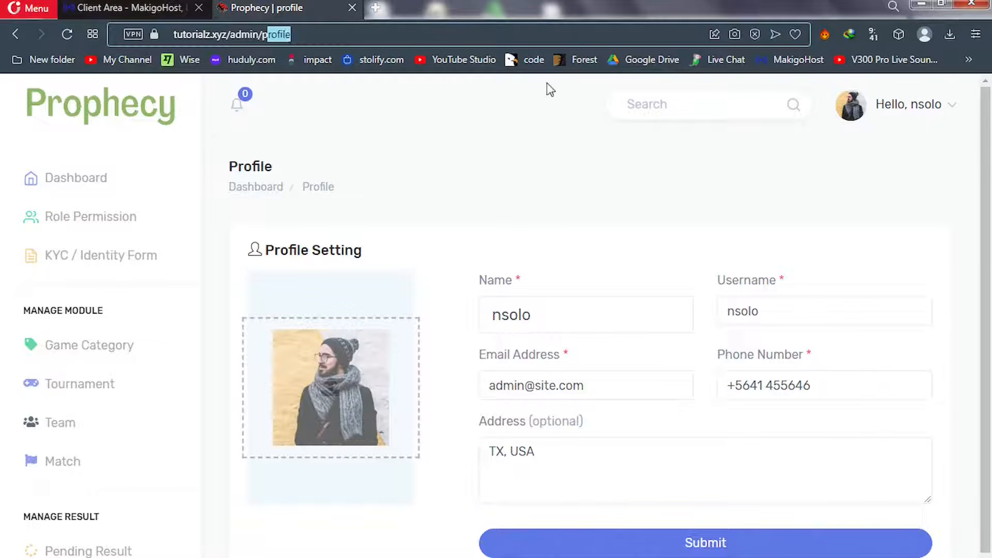
{"action": "left_click", "coordinate": [926, 115]}
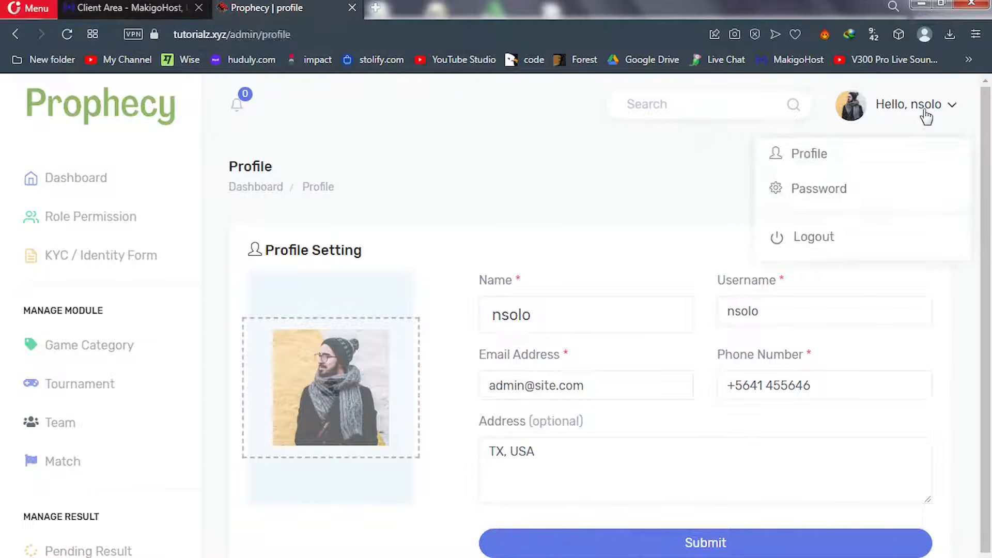
{"action": "left_click", "coordinate": [813, 242]}
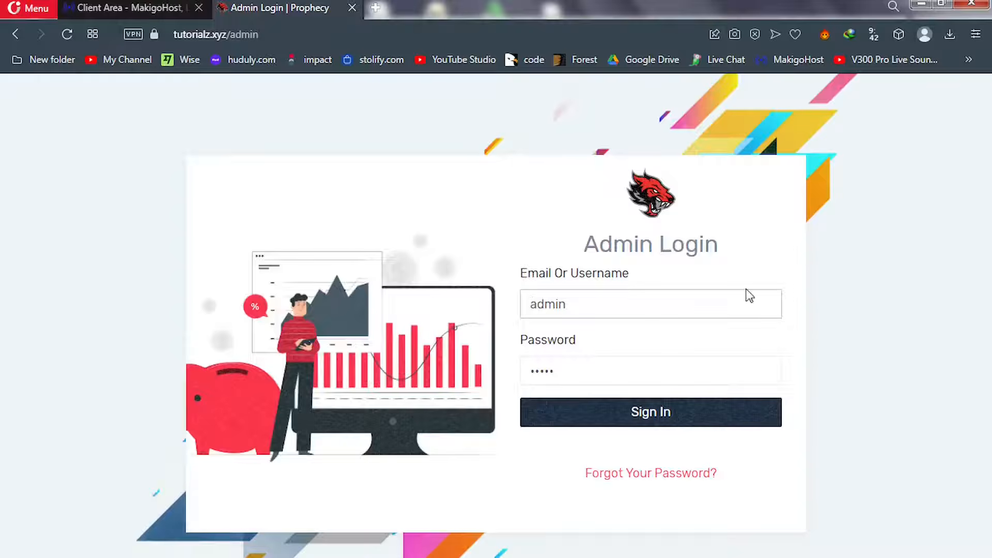
Replace the login username with 'admin' and submit the sign-in form
{"action": "left_click_drag", "start_coordinate": [631, 305], "coordinate": [515, 314]}
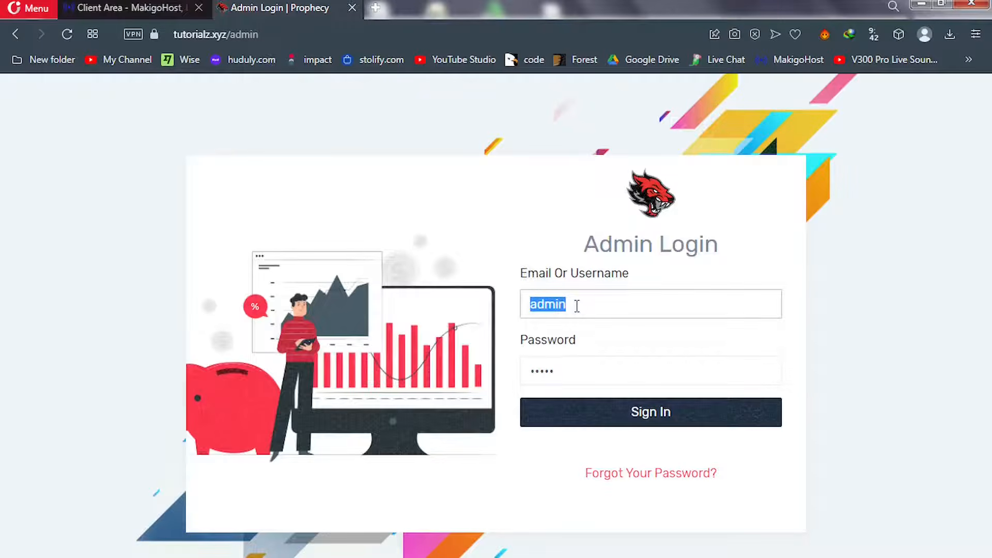
{"action": "type", "text": "n"}
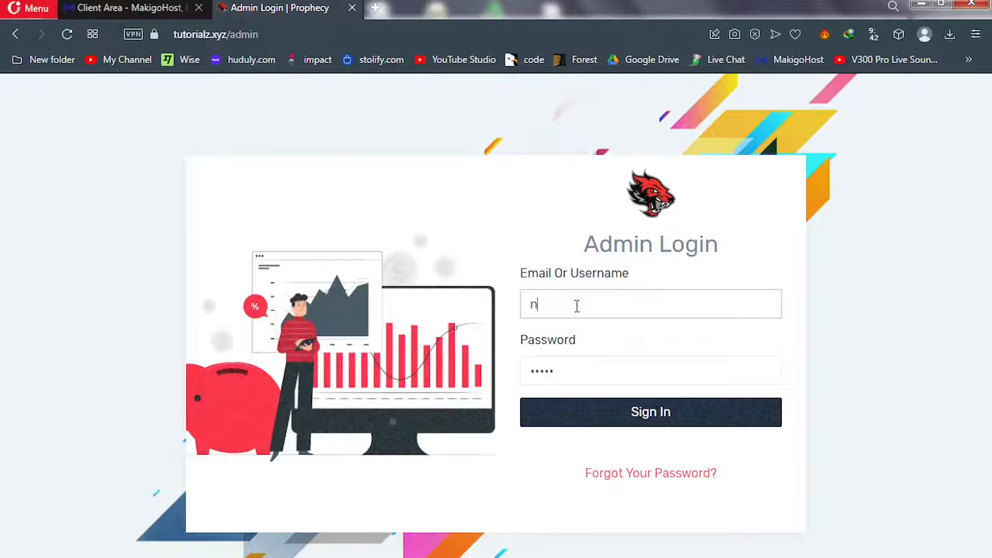
{"action": "key", "text": "BackSpace"}
{"action": "type", "text": "admin"}
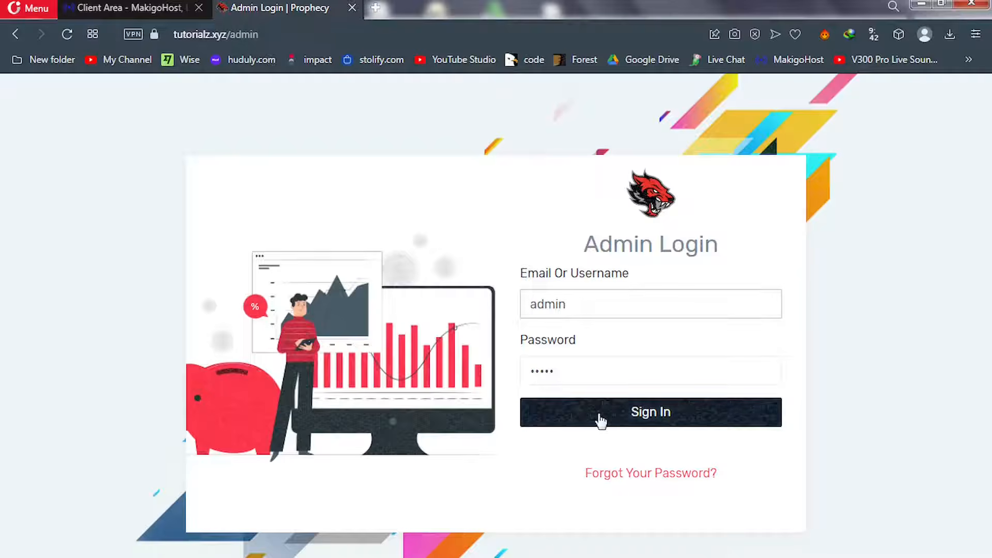
{"action": "left_click", "coordinate": [600, 414]}
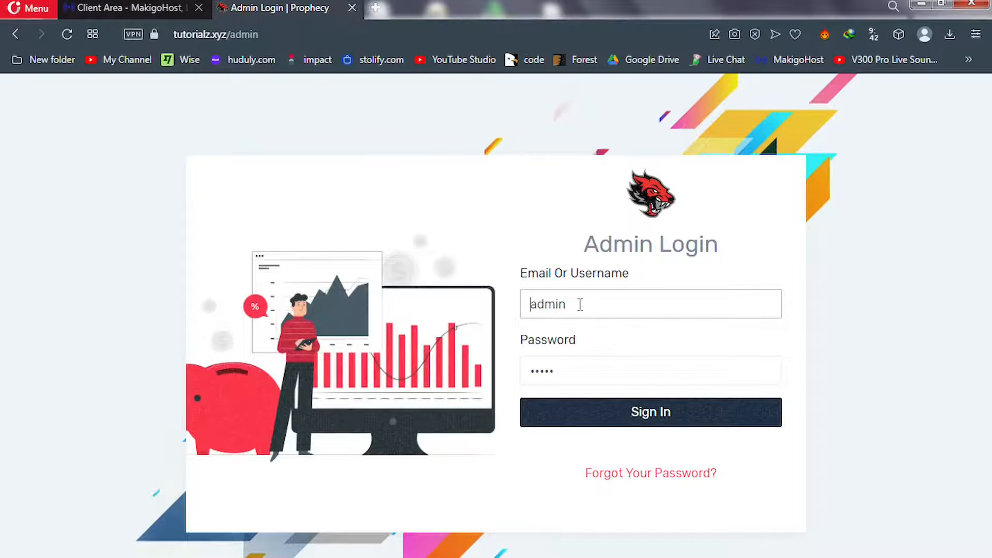
Re-enter the correct admin username, keep the password, and sign in again
{"action": "left_click_drag", "start_coordinate": [580, 304], "coordinate": [512, 314]}
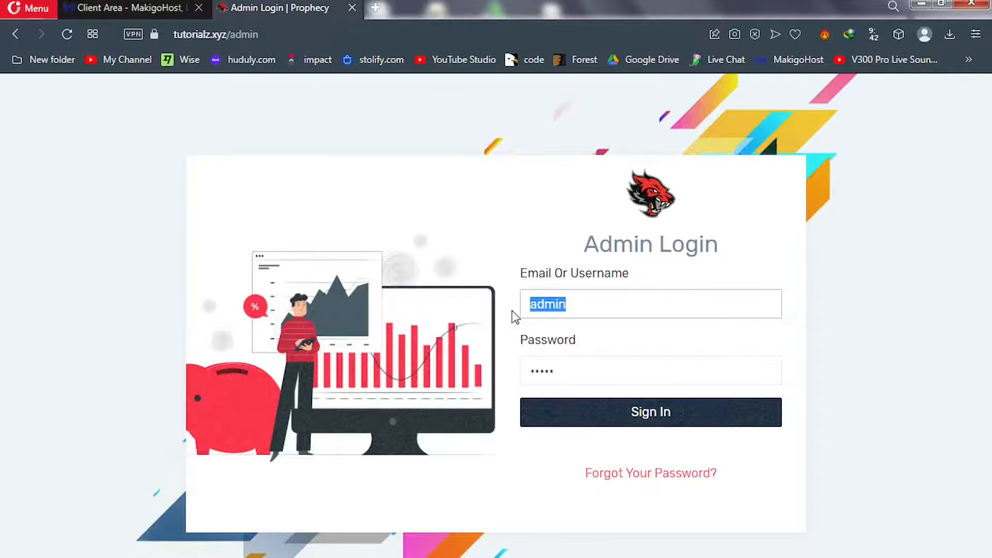
{"action": "left_click", "coordinate": [573, 374]}
{"action": "left_click_drag", "start_coordinate": [573, 374], "coordinate": [479, 368]}
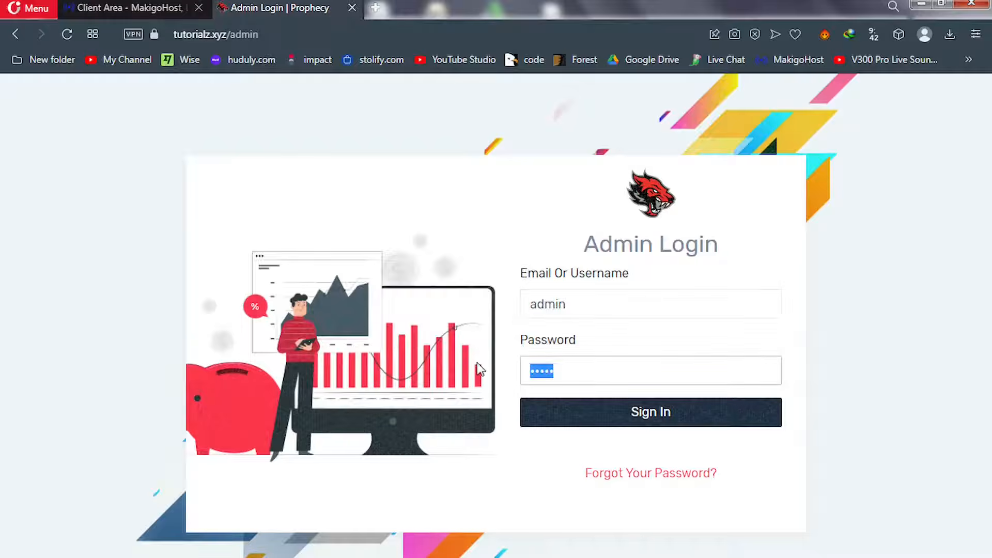
{"action": "left_click", "coordinate": [567, 305]}
{"action": "left_click_drag", "start_coordinate": [566, 305], "coordinate": [507, 321]}
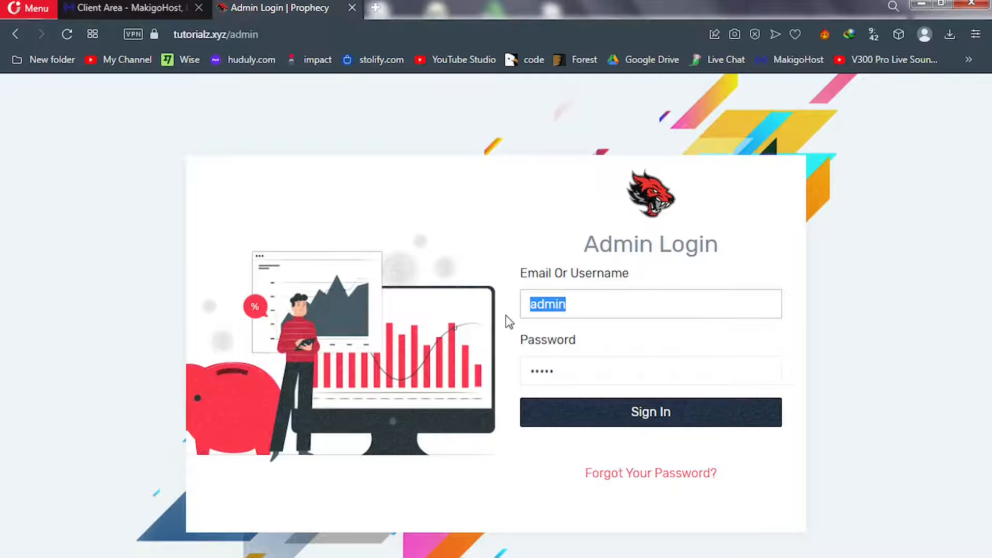
{"action": "type", "text": "nsol"}
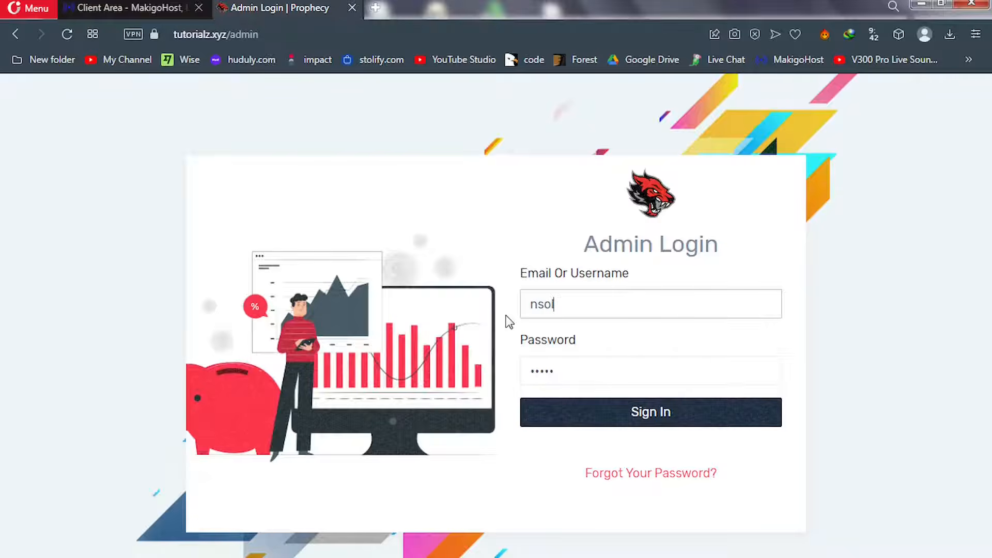
{"action": "type", "text": "d"}
{"action": "key", "text": "ctrl+a"}
{"action": "left_click", "coordinate": [545, 357]}
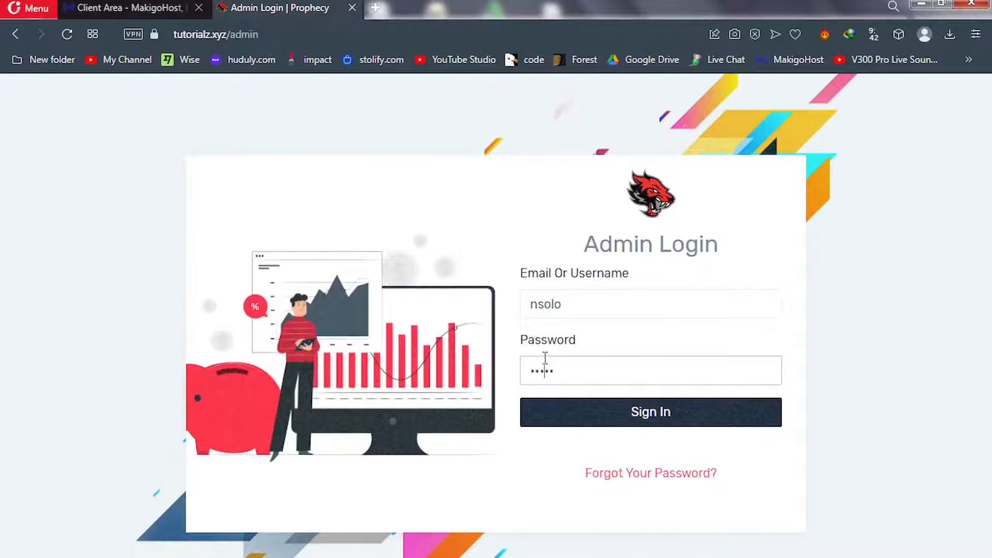
{"action": "key", "text": "ctrl+a"}
{"action": "left_click", "coordinate": [564, 372]}
Submit Sign In again so the Dashboard loads with the Cron Job Set Up Instruction pop-up
{"action": "left_click", "coordinate": [592, 417]}
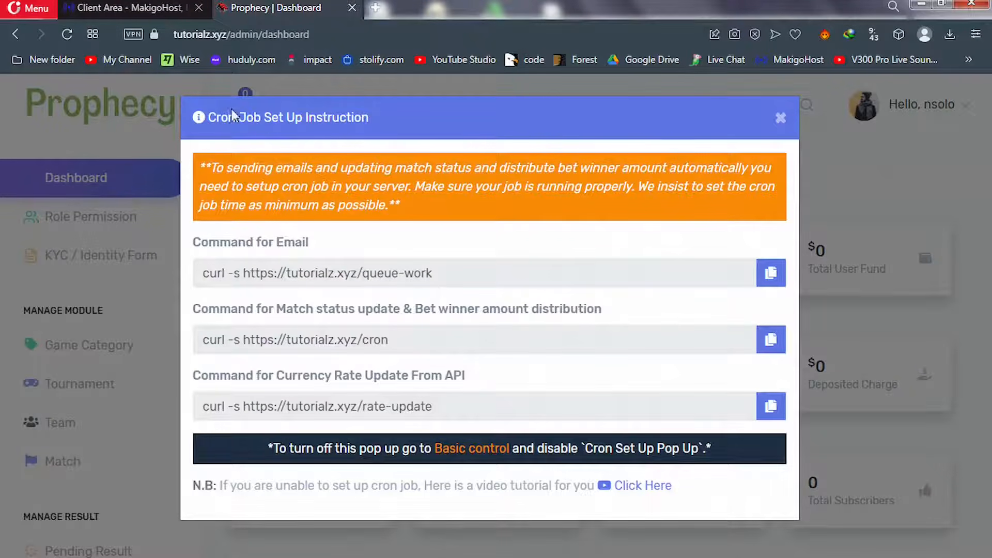
Open cPanel for tutorialz.xyz from the MakigoHost client area's Log in to cPanel action
{"action": "left_click", "coordinate": [148, 11]}
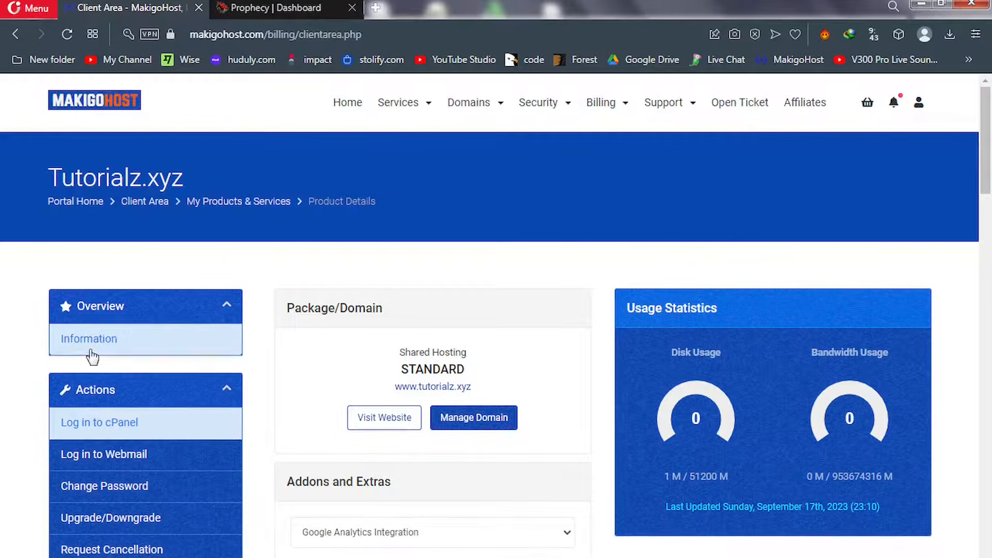
{"action": "left_click", "coordinate": [108, 425]}
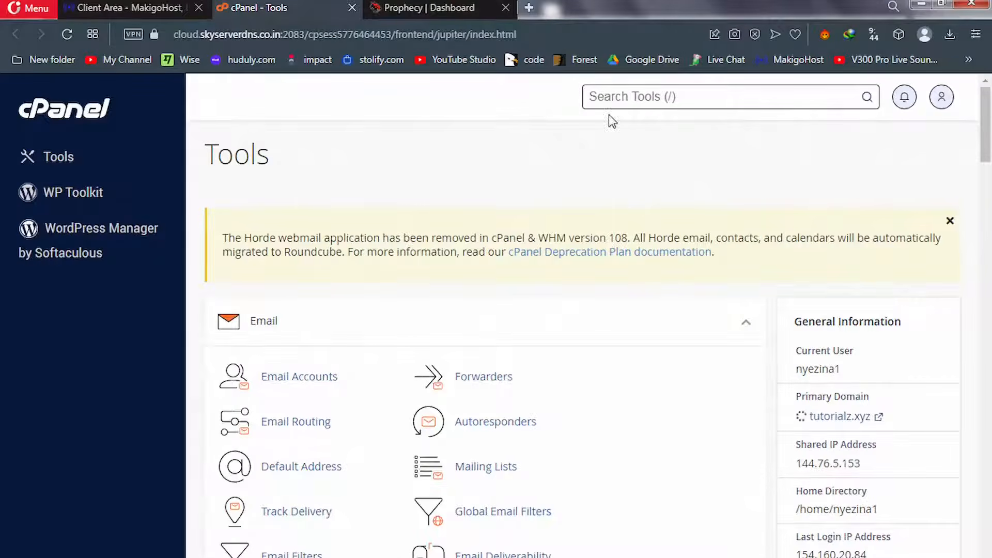
Find and open cPanel's Cron Jobs tool by searching tools for 'cron'
{"action": "left_click", "coordinate": [594, 98]}
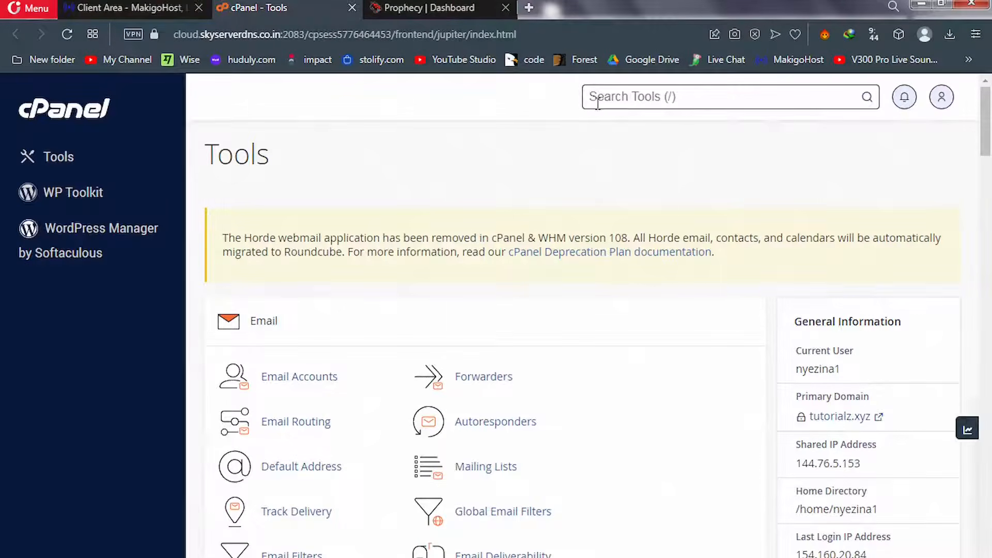
{"action": "type", "text": "cron"}
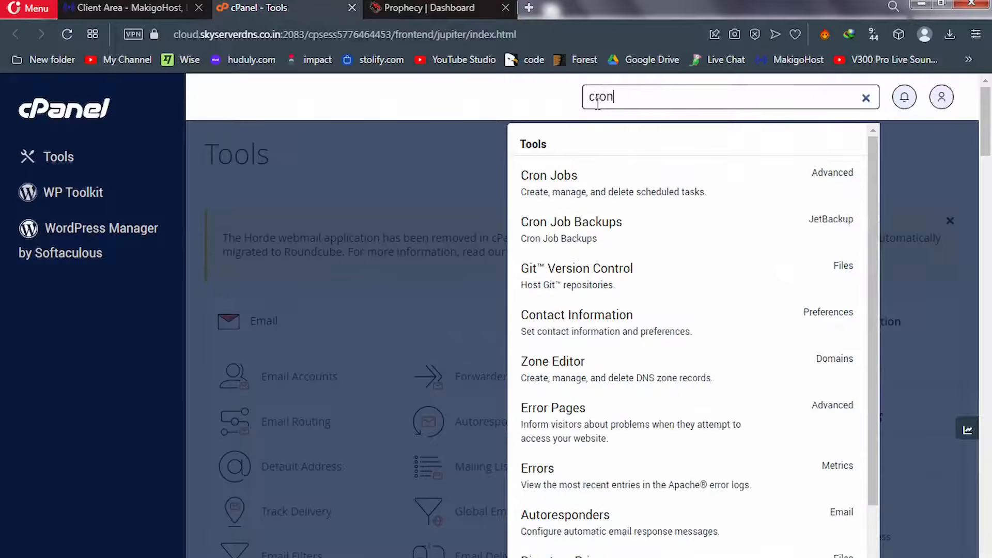
{"action": "left_click", "coordinate": [567, 192]}
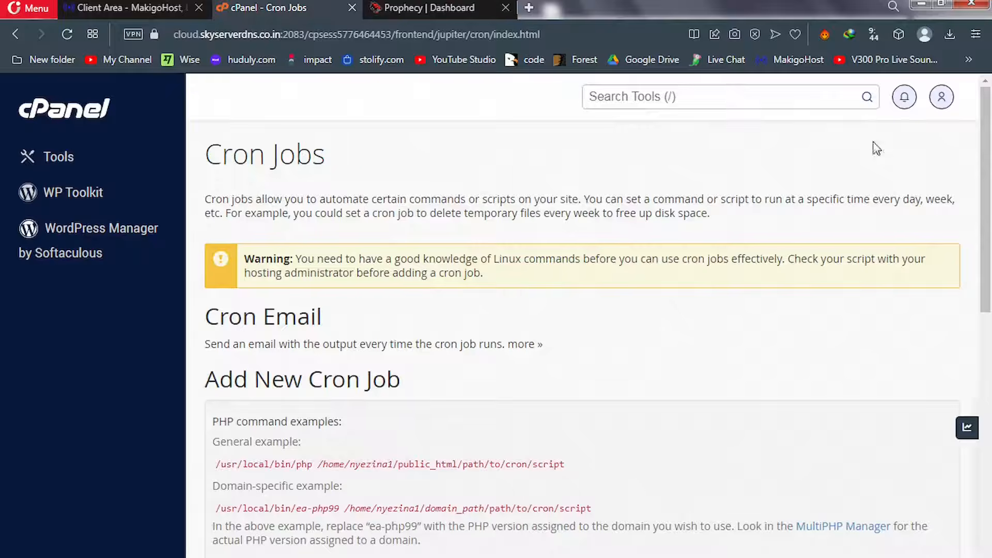
Delete the rate-update, /cron and queue-work cron jobs, confirming each deletion
{"action": "left_click_drag", "start_coordinate": [991, 176], "coordinate": [990, 517]}
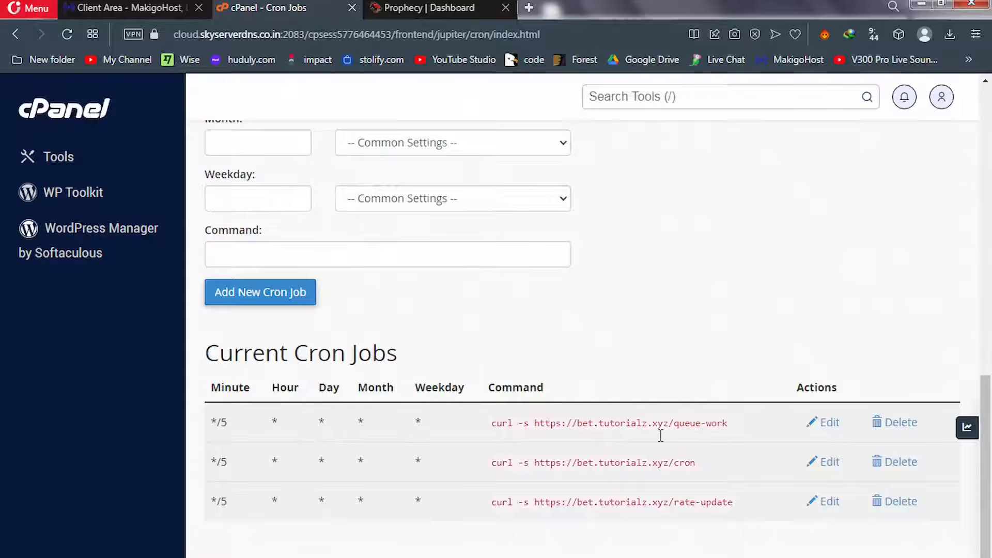
{"action": "left_click", "coordinate": [900, 505]}
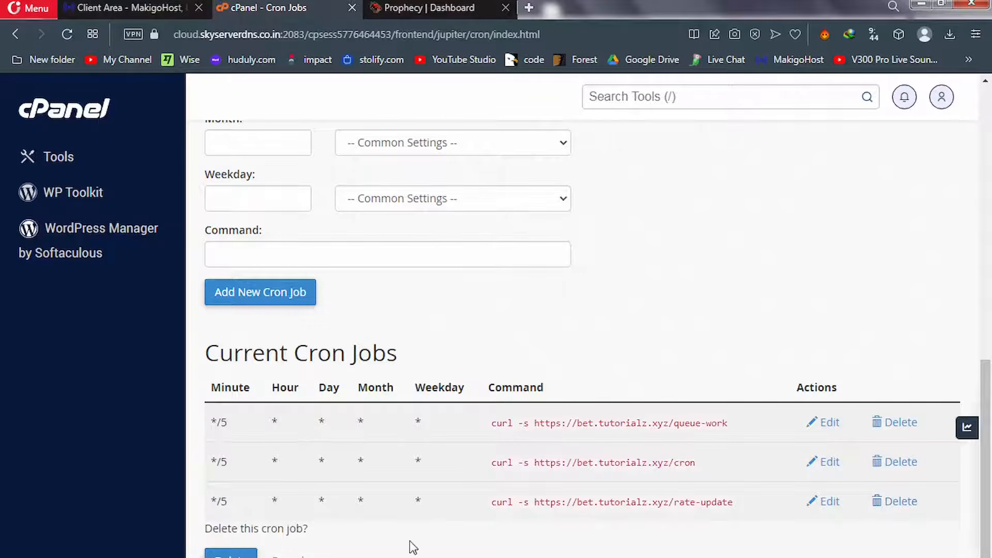
{"action": "left_click", "coordinate": [249, 551]}
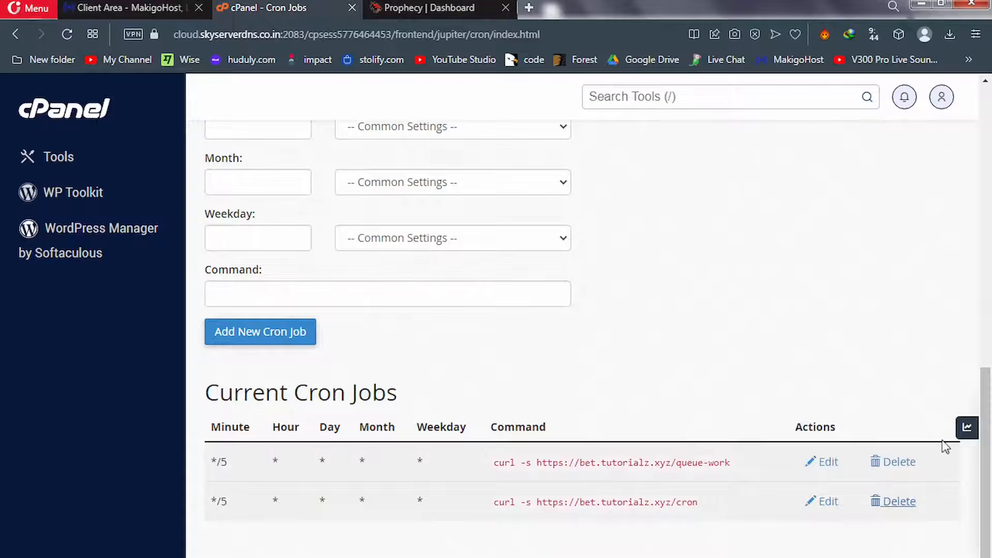
{"action": "left_click", "coordinate": [879, 508]}
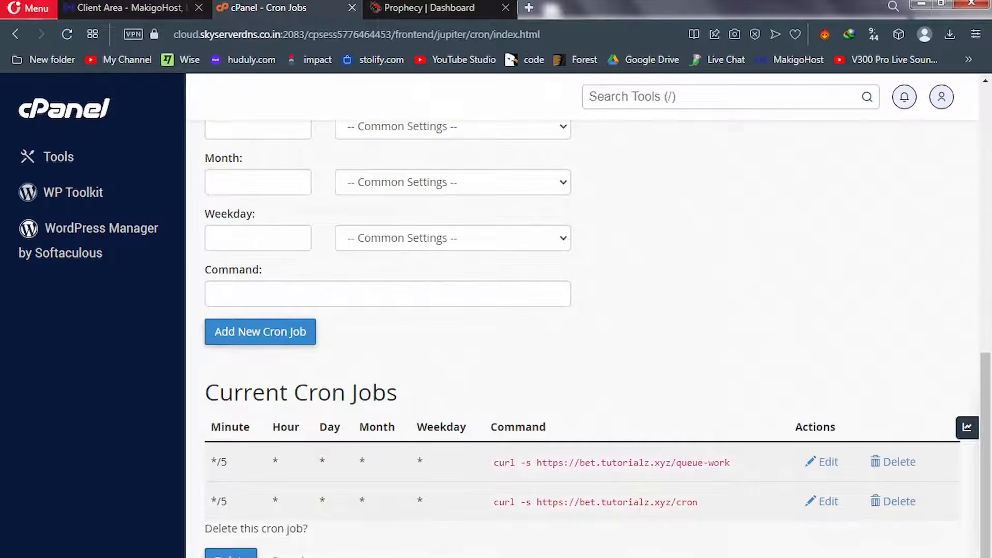
{"action": "left_click", "coordinate": [231, 554]}
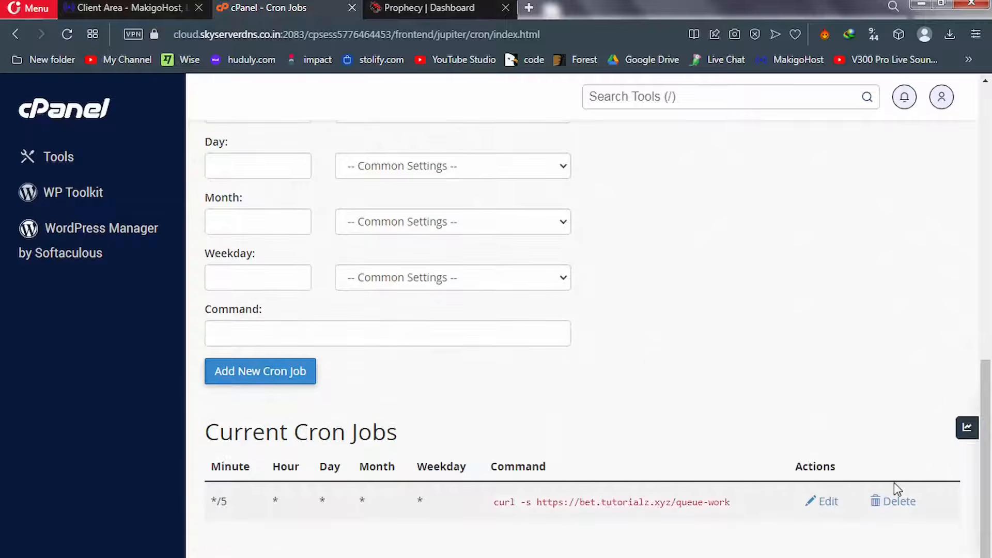
{"action": "left_click", "coordinate": [894, 502]}
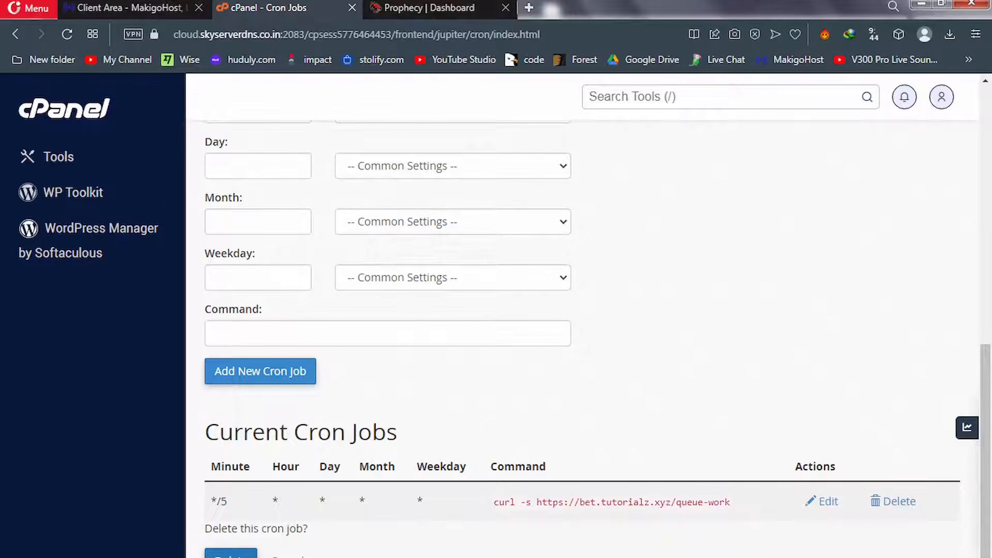
{"action": "left_click", "coordinate": [230, 554]}
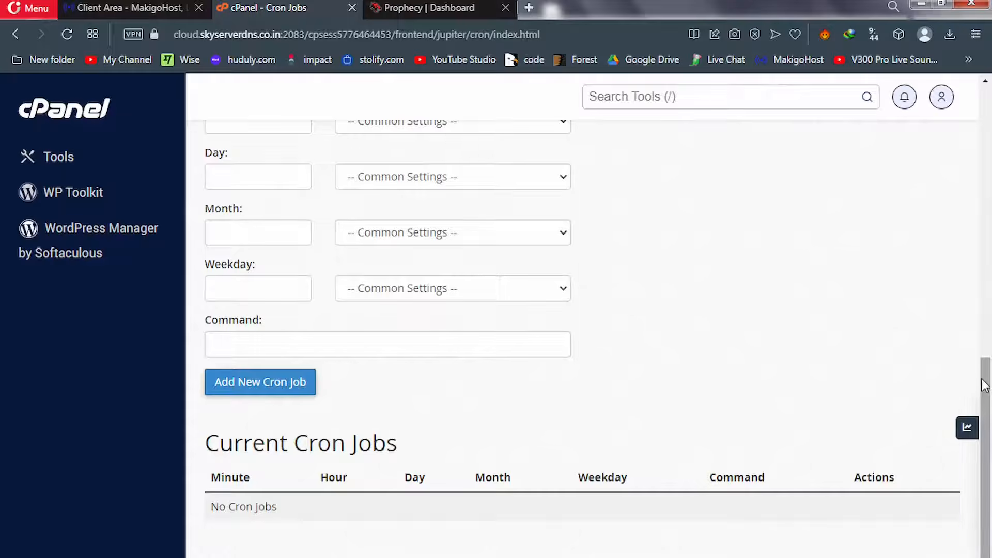
{"action": "left_click_drag", "start_coordinate": [985, 385], "coordinate": [990, 235]}
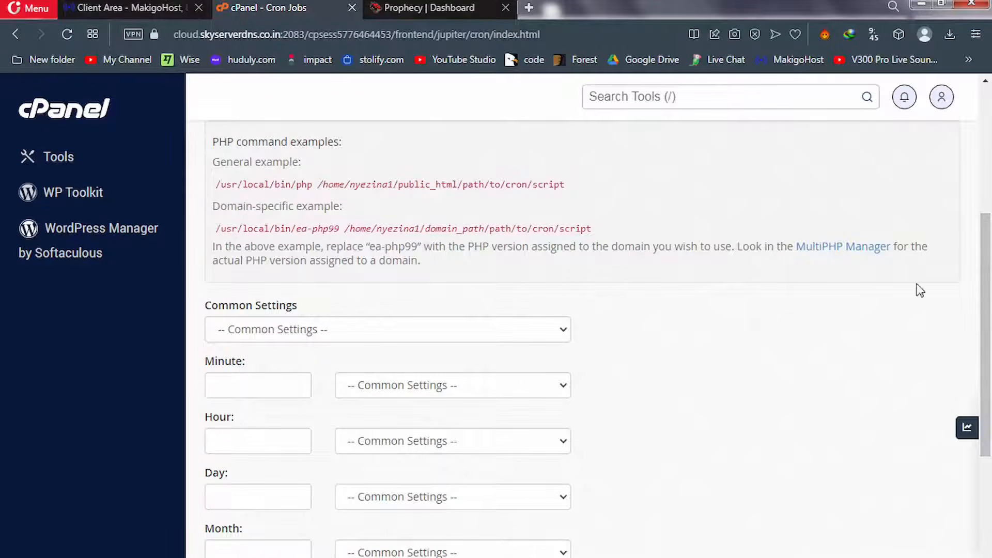
{"action": "left_click", "coordinate": [426, 335]}
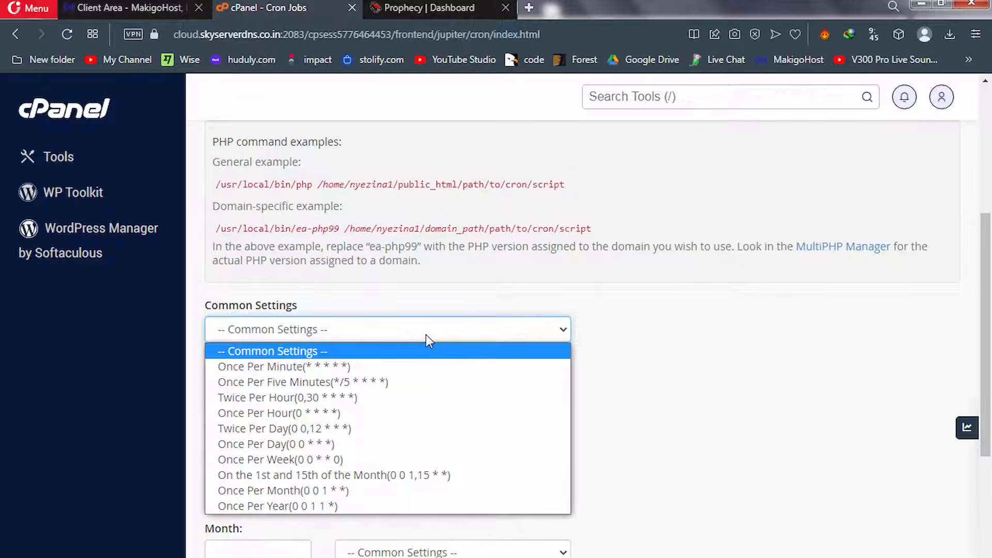
{"action": "left_click", "coordinate": [346, 382]}
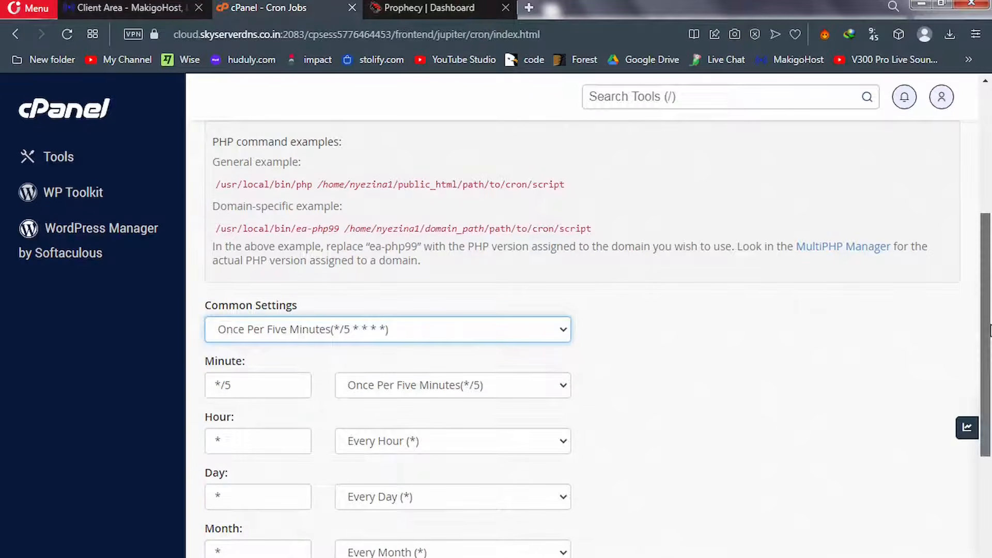
{"action": "scroll", "coordinate": [989, 436], "scroll_direction": "down", "scroll_amount": 2}
{"action": "scroll", "coordinate": [990, 437], "scroll_direction": "down", "scroll_amount": 3}
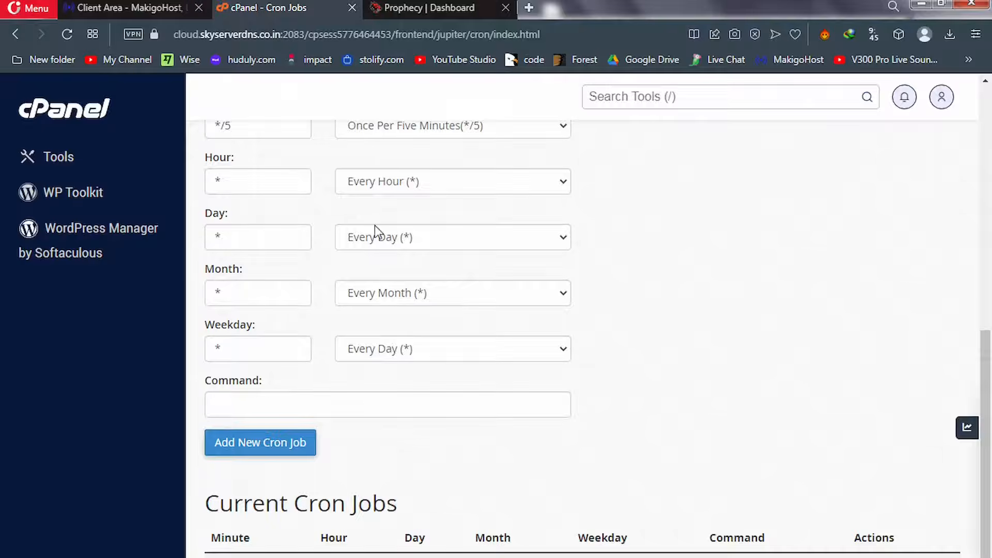
{"action": "left_click", "coordinate": [431, 7]}
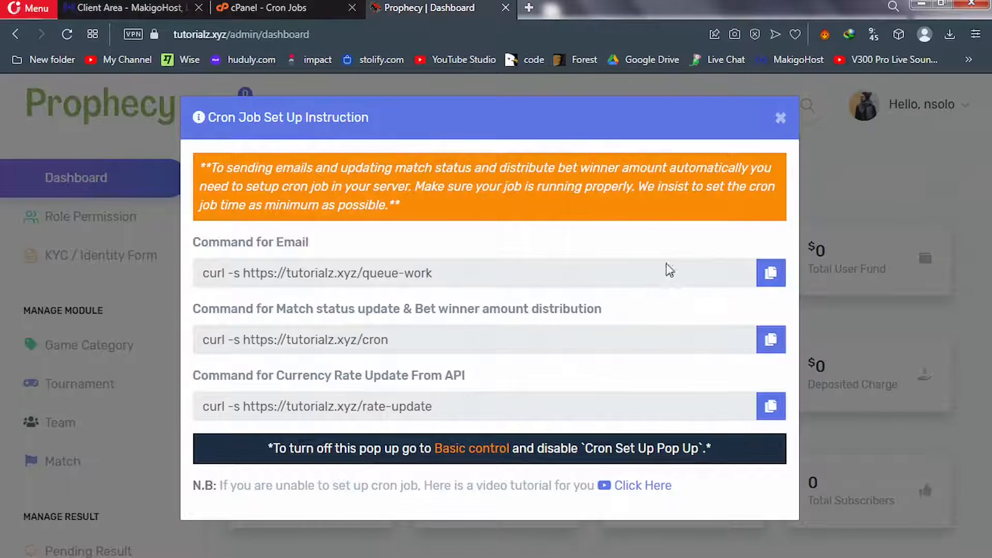
{"action": "left_click", "coordinate": [775, 280]}
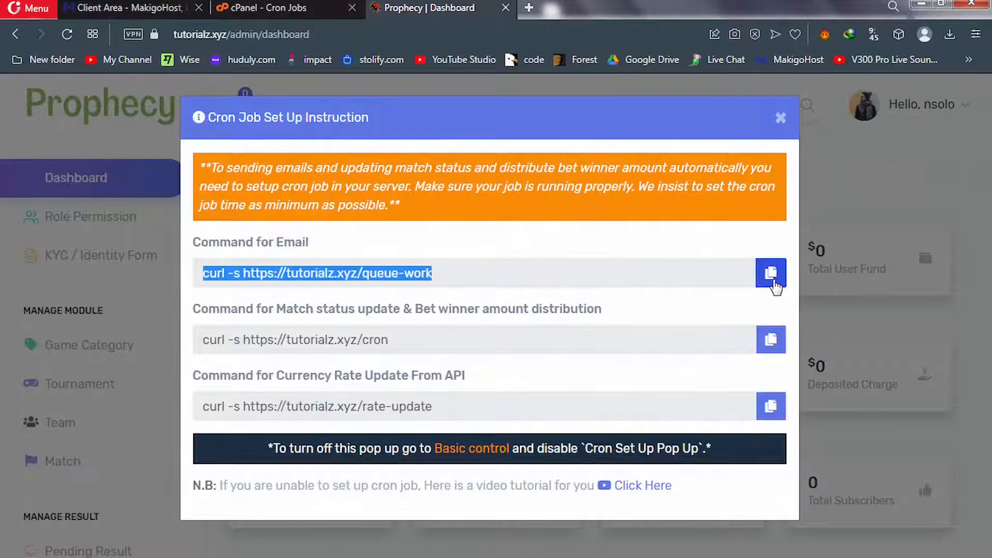
{"action": "left_click", "coordinate": [272, 8]}
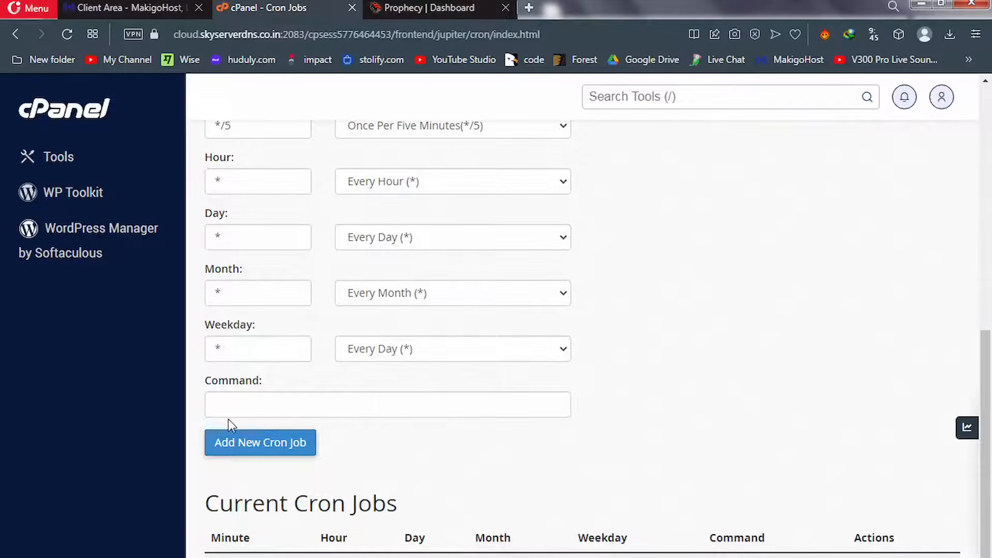
{"action": "left_click", "coordinate": [230, 406]}
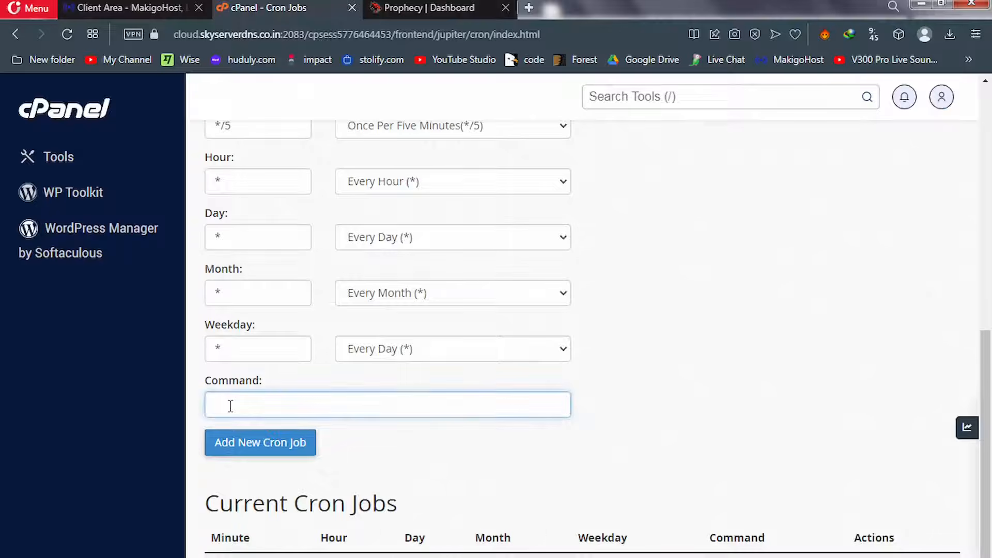
{"action": "key", "text": "ctrl+v"}
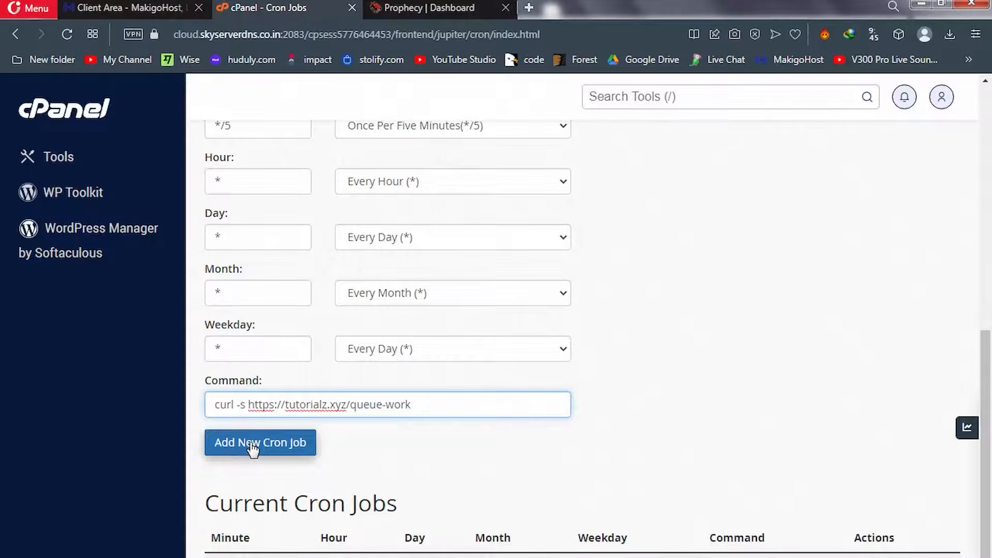
{"action": "left_click", "coordinate": [253, 445]}
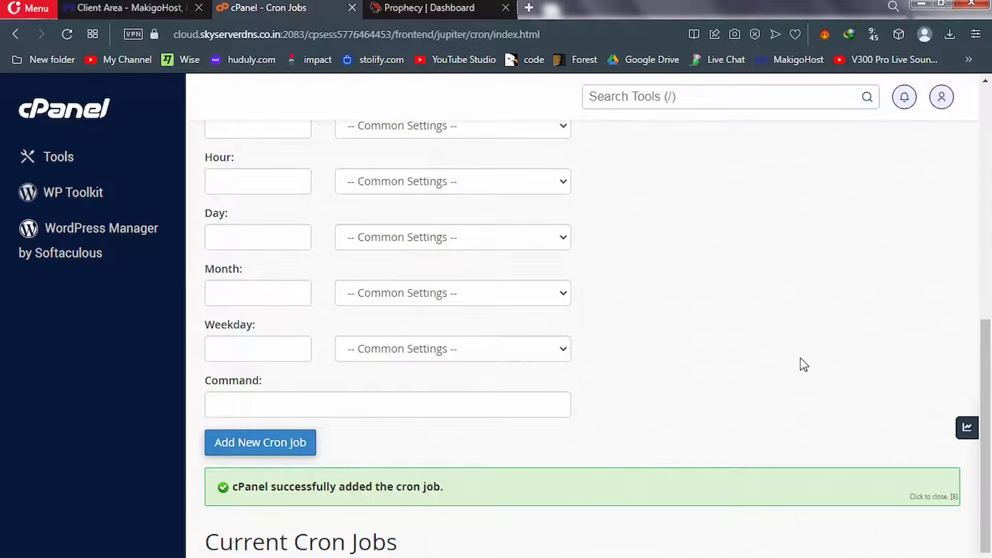
{"action": "left_click_drag", "start_coordinate": [989, 364], "coordinate": [989, 242]}
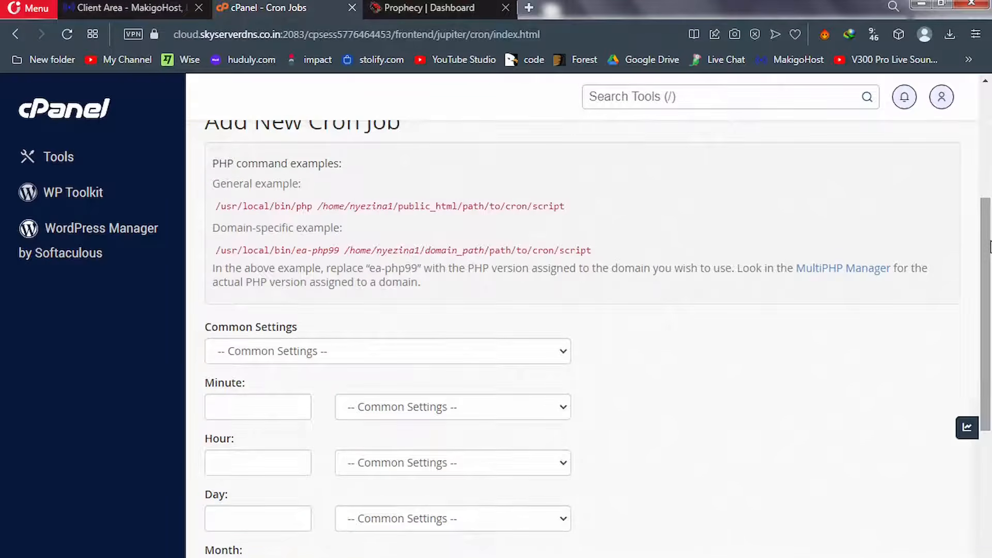
{"action": "left_click", "coordinate": [528, 356]}
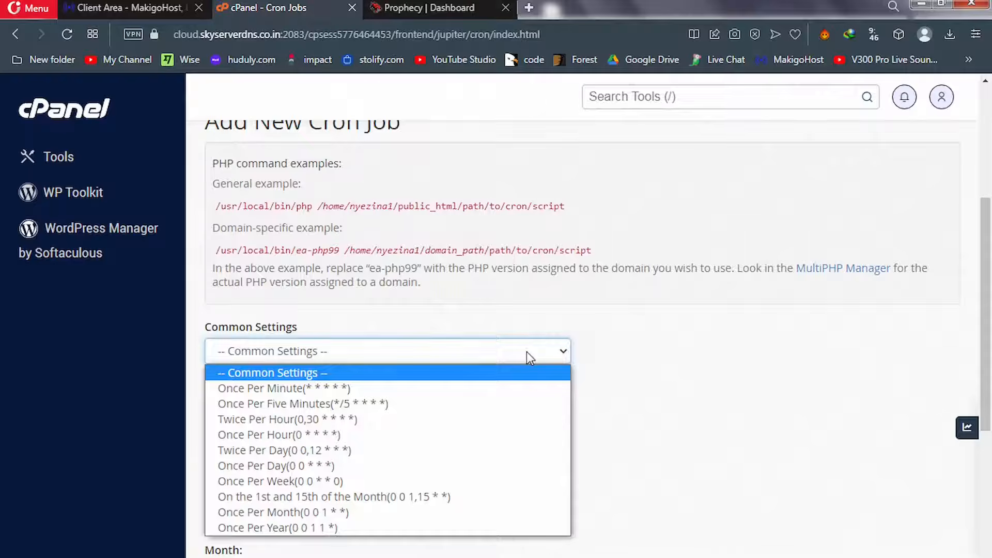
{"action": "left_click", "coordinate": [374, 403]}
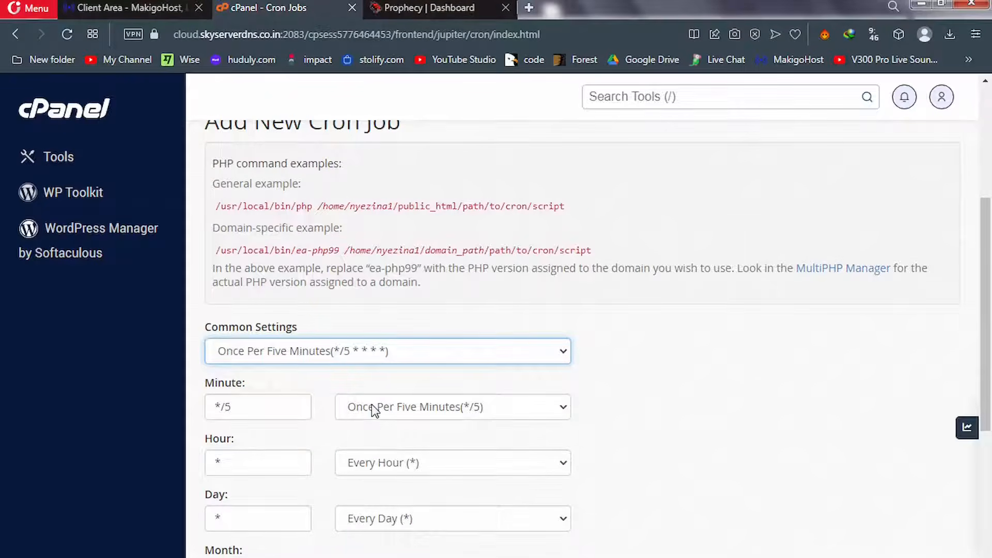
{"action": "left_click", "coordinate": [406, 9]}
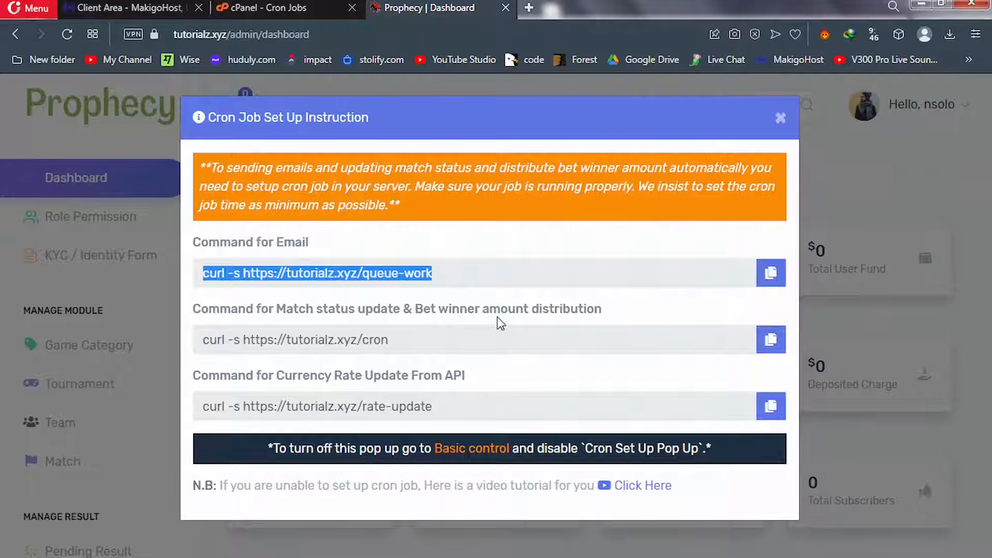
{"action": "left_click", "coordinate": [771, 341]}
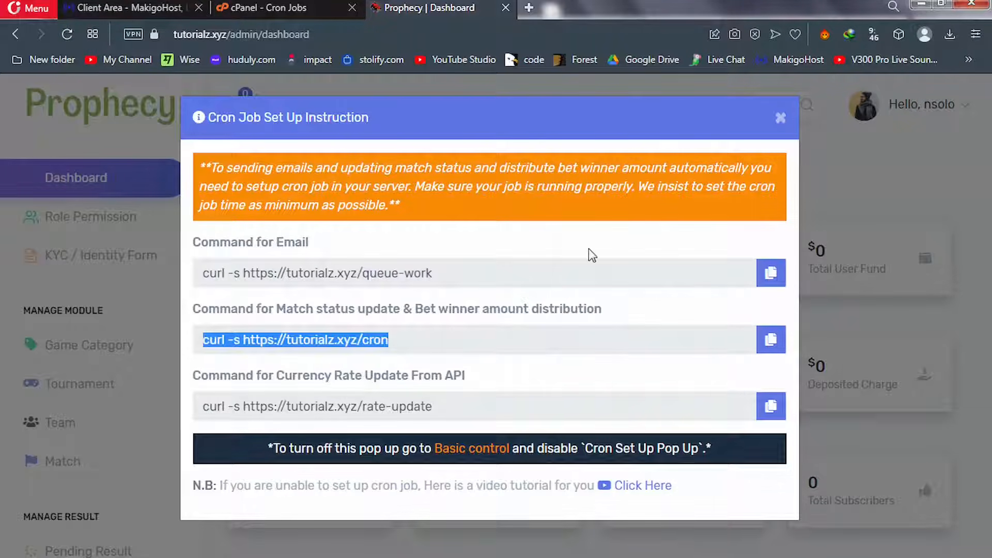
{"action": "left_click", "coordinate": [266, 9]}
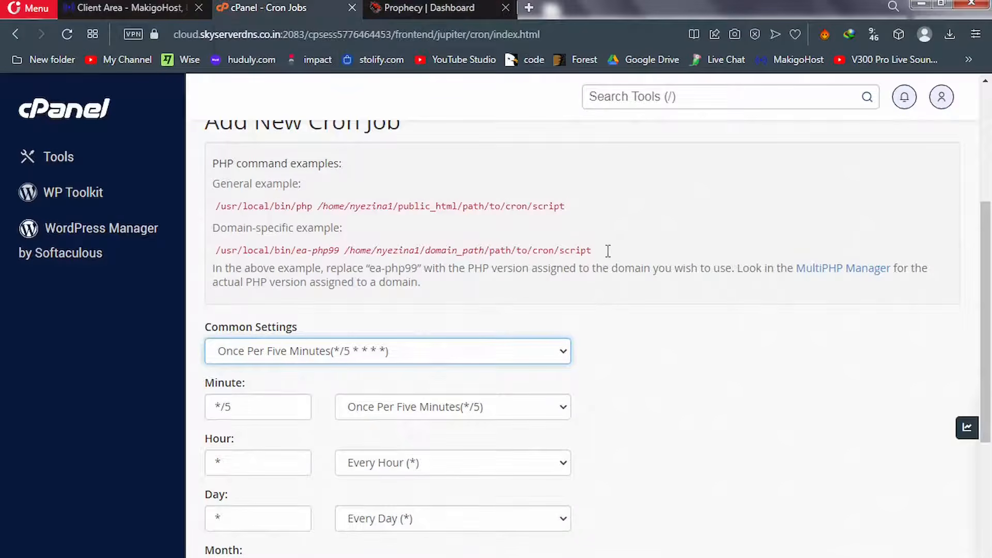
{"action": "left_click_drag", "start_coordinate": [985, 352], "coordinate": [990, 473]}
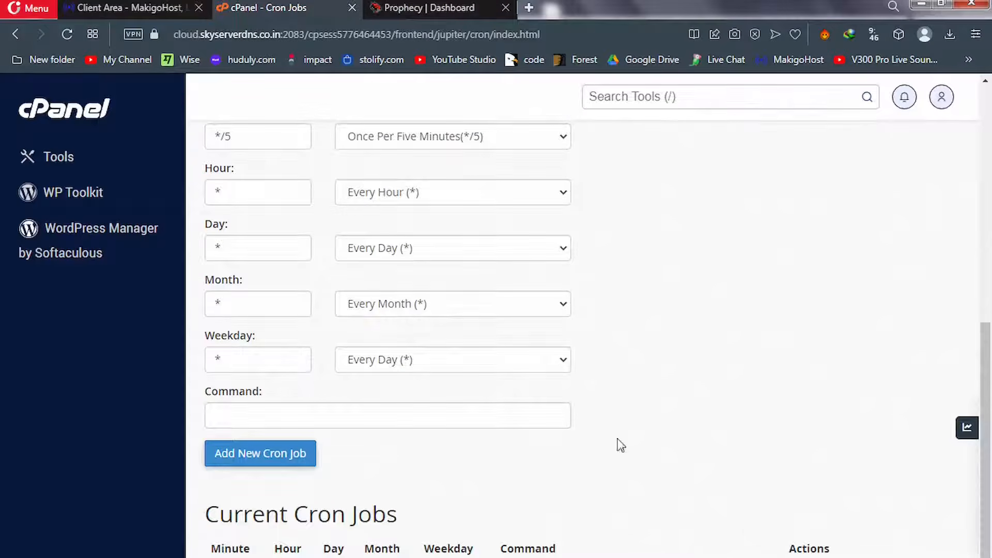
{"action": "left_click", "coordinate": [547, 424]}
{"action": "key", "text": "ctrl+v"}
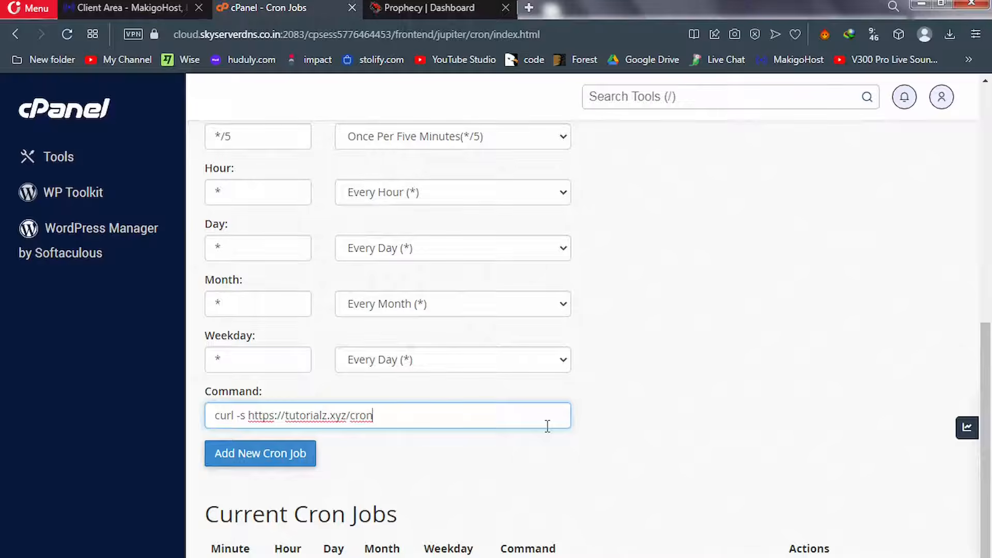
{"action": "left_click", "coordinate": [257, 453]}
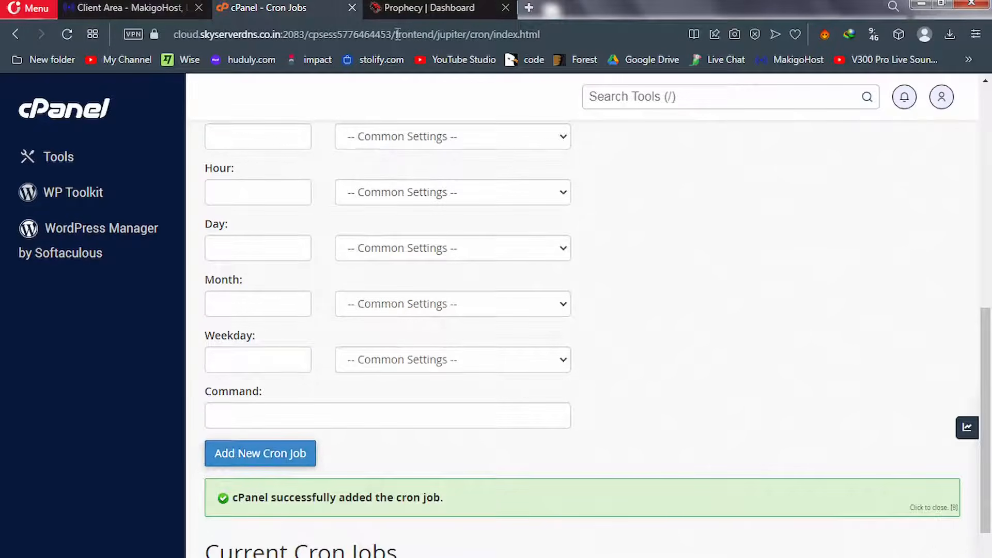
{"action": "left_click", "coordinate": [413, 8]}
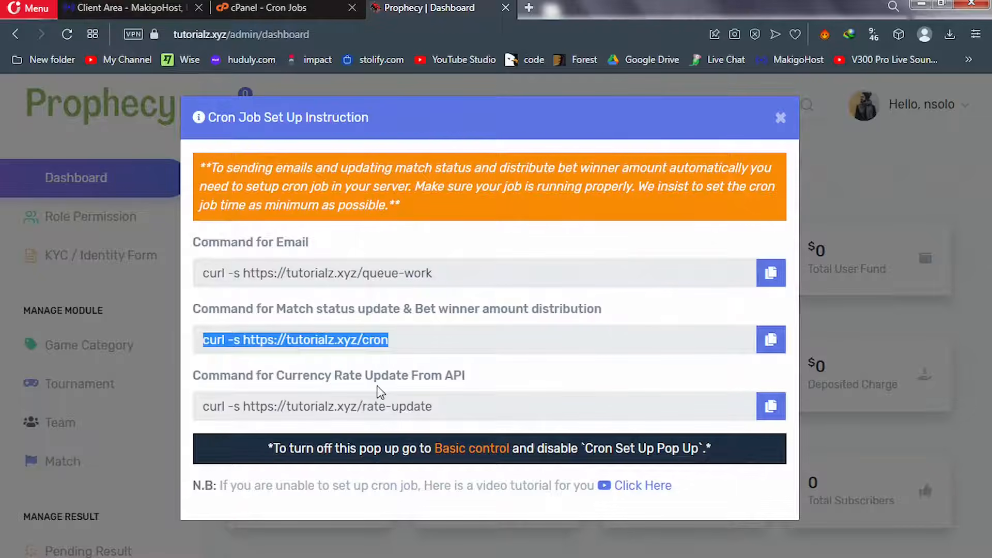
{"action": "left_click", "coordinate": [770, 406]}
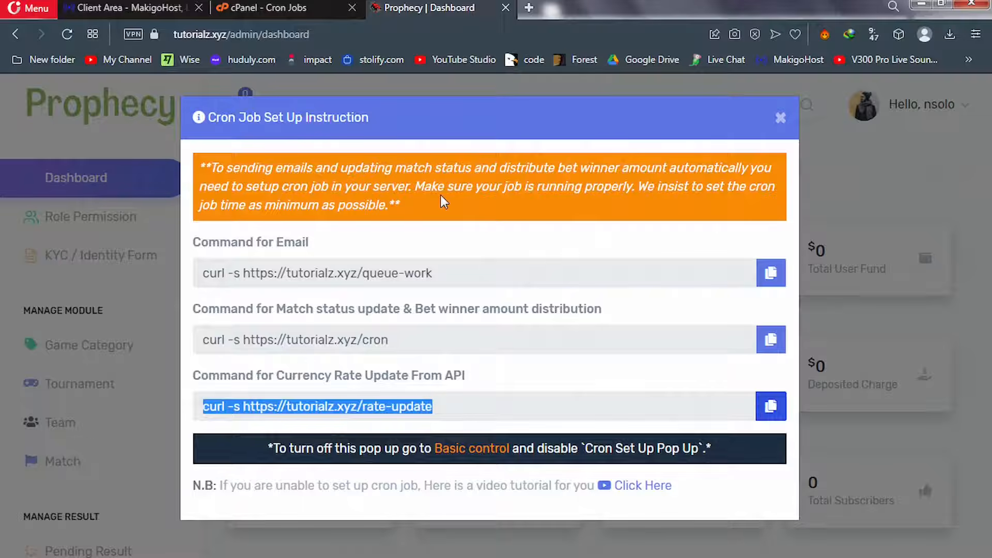
{"action": "left_click", "coordinate": [277, 7]}
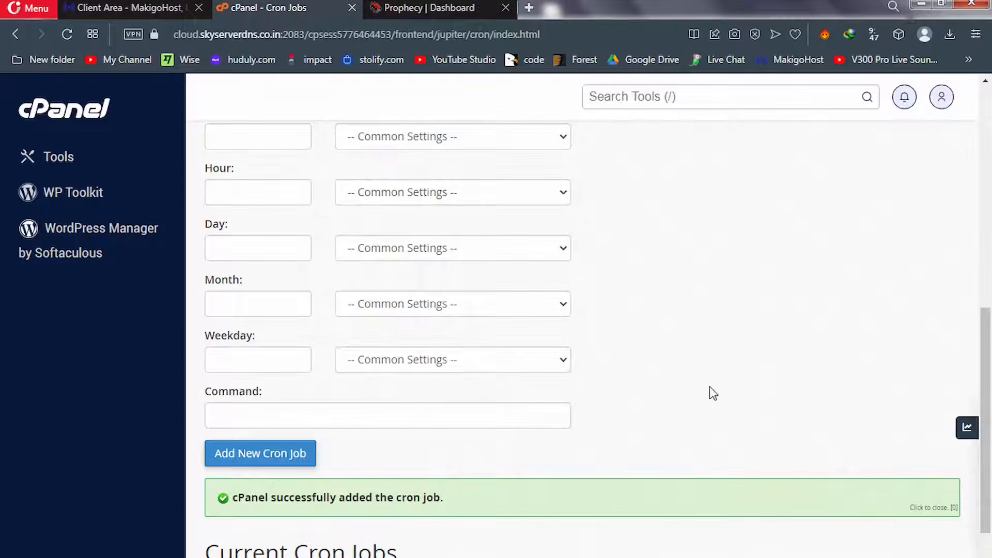
{"action": "left_click_drag", "start_coordinate": [986, 395], "coordinate": [757, 279]}
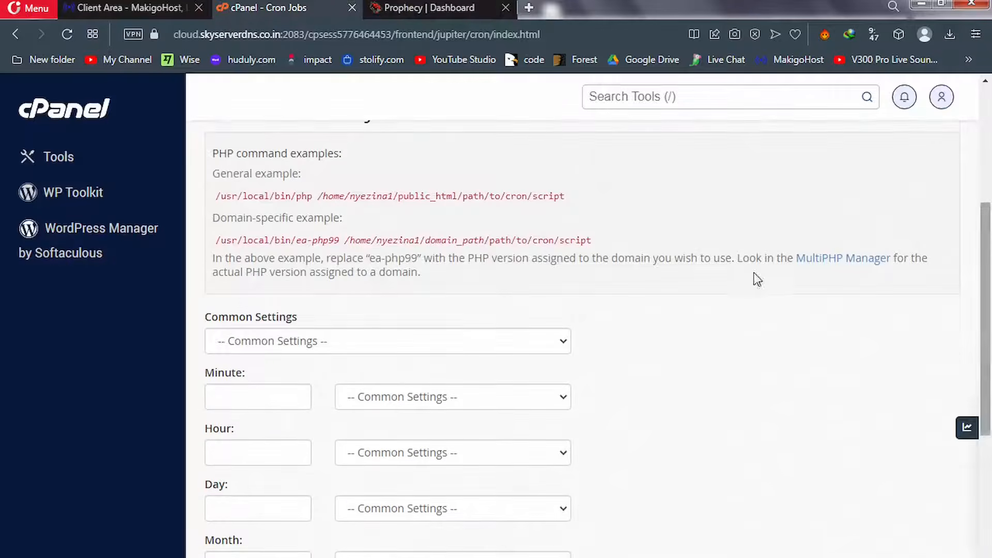
{"action": "left_click", "coordinate": [492, 339]}
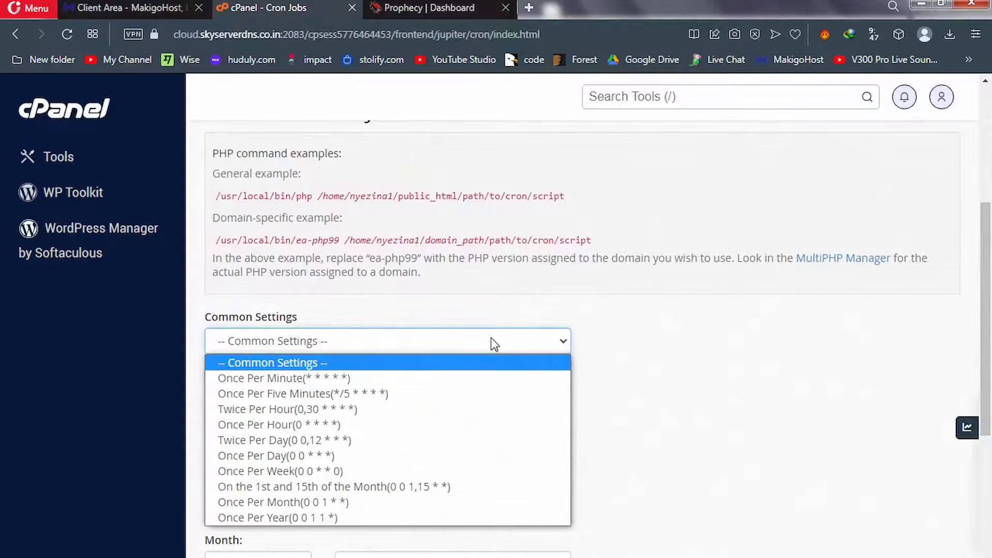
{"action": "left_click", "coordinate": [403, 393]}
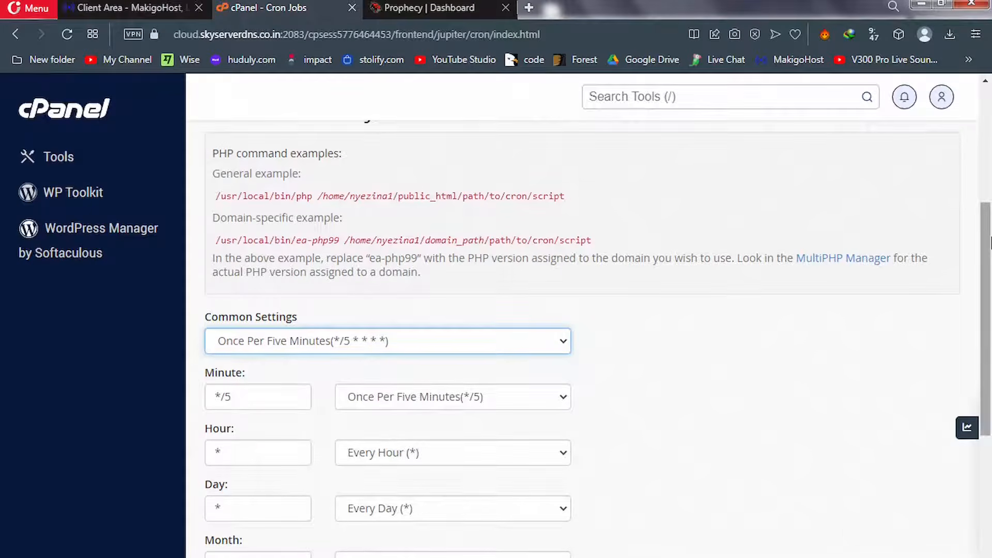
{"action": "left_click_drag", "start_coordinate": [990, 278], "coordinate": [991, 437]}
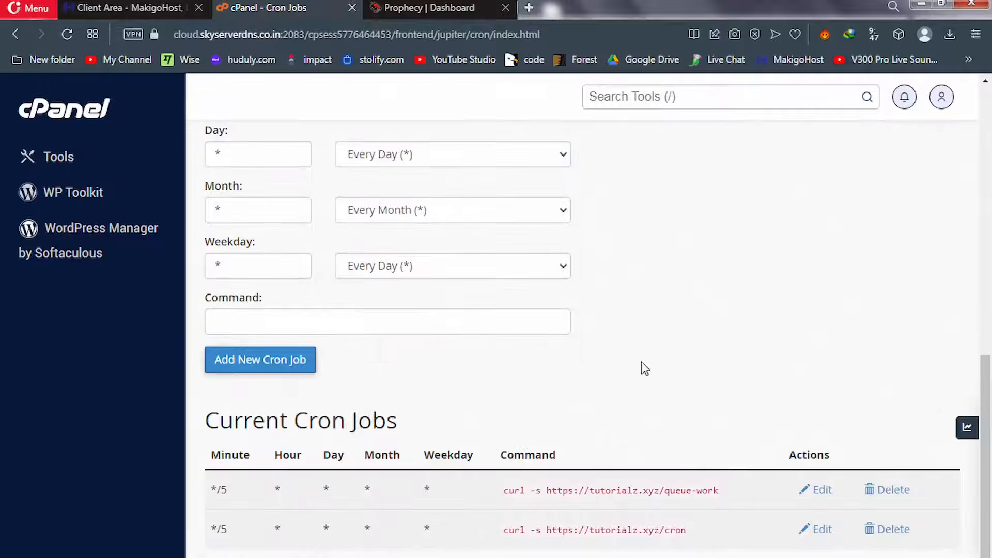
{"action": "left_click", "coordinate": [469, 313]}
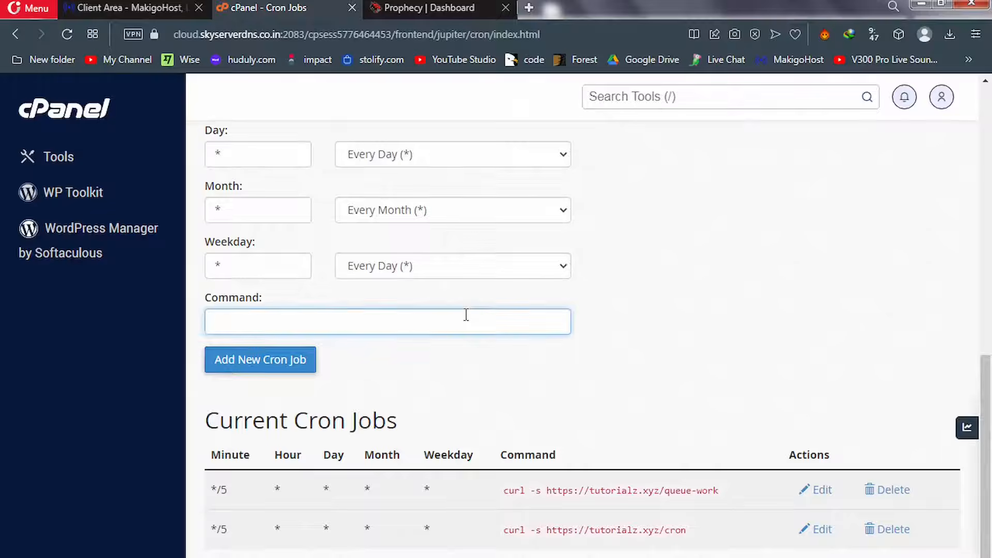
{"action": "key", "text": "ctrl+v"}
{"action": "left_click", "coordinate": [281, 362]}
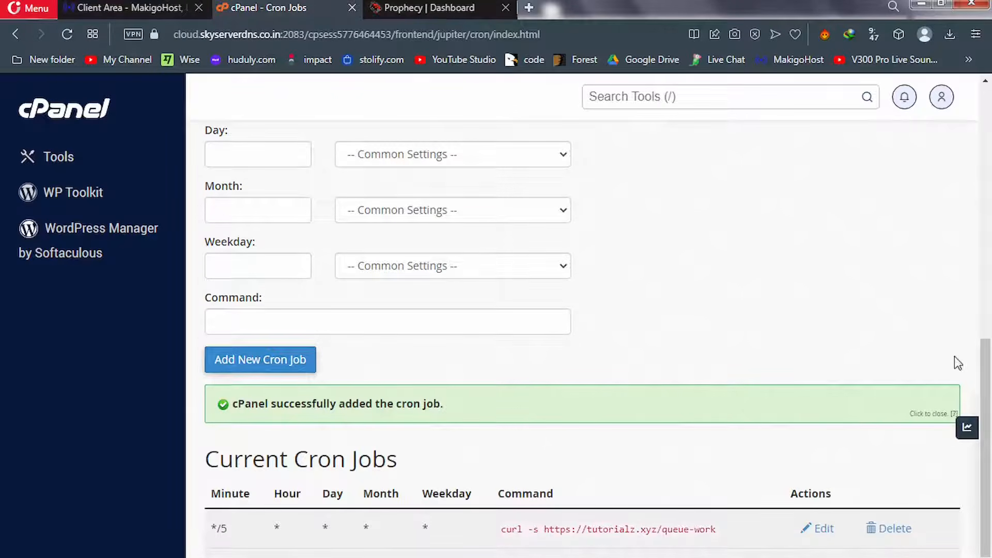
{"action": "scroll", "coordinate": [987, 414], "scroll_direction": "down", "scroll_amount": 2}
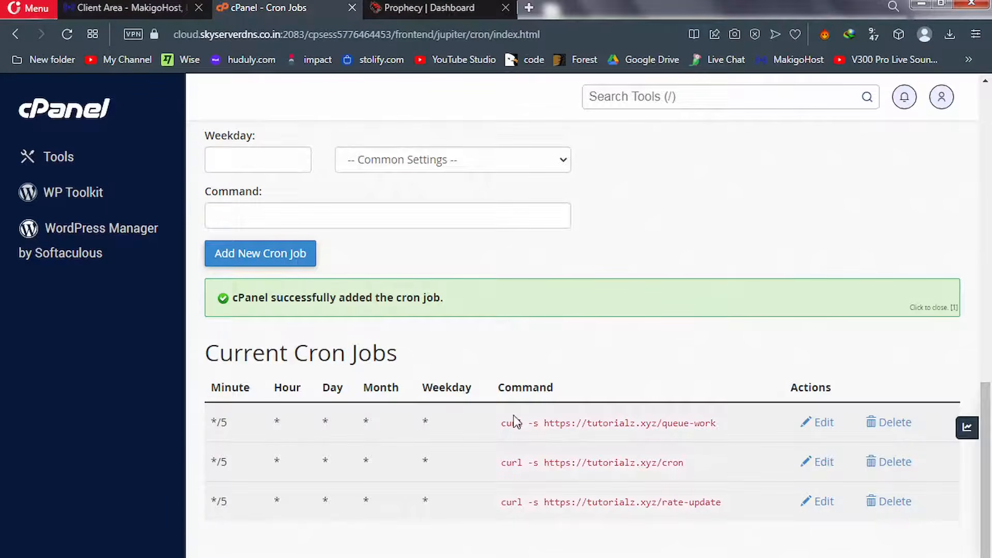
{"action": "left_click_drag", "start_coordinate": [503, 426], "coordinate": [538, 428]}
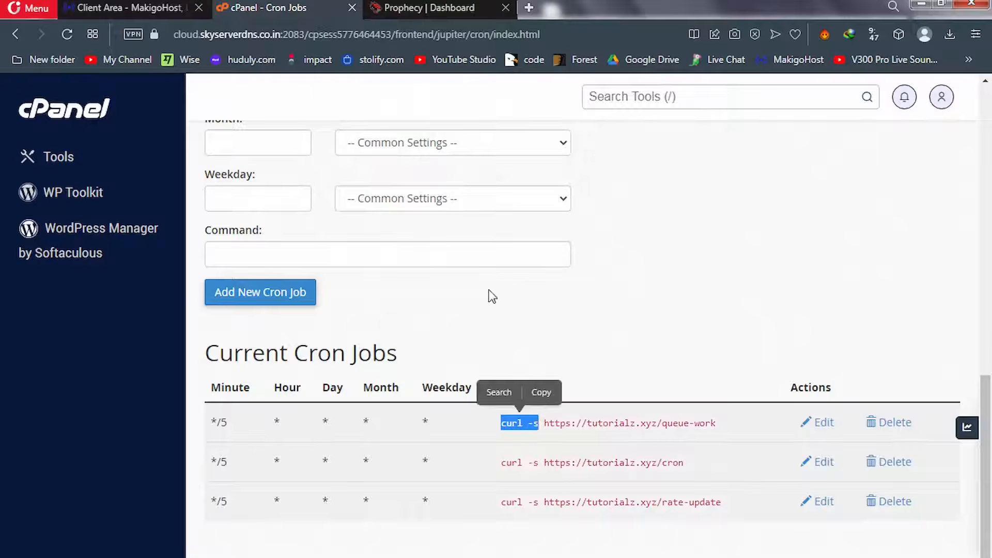
{"action": "left_click", "coordinate": [433, 6]}
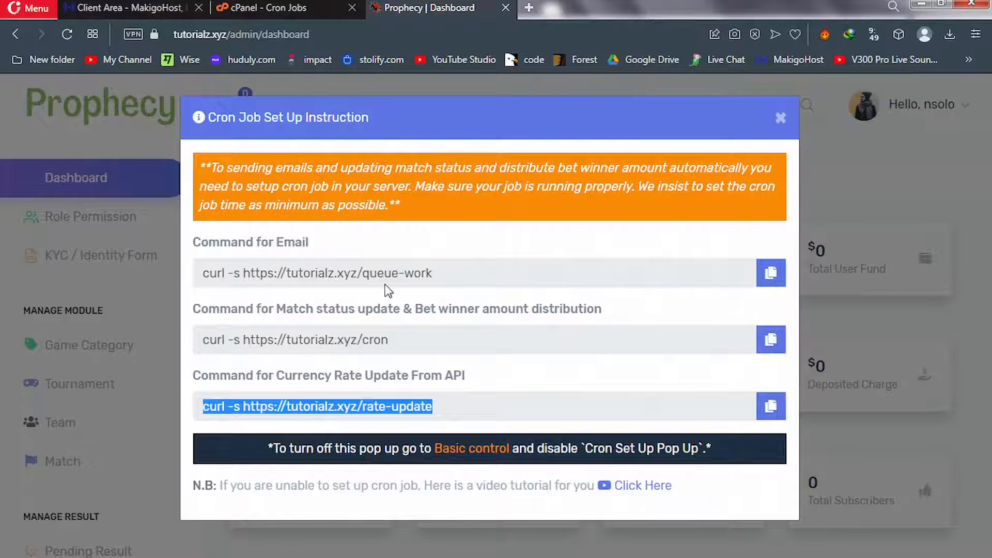
{"action": "double_click", "coordinate": [237, 341]}
{"action": "mouse_move", "coordinate": [225, 348]}
{"action": "left_mouse_down"}
{"action": "mouse_move", "coordinate": [201, 347]}
{"action": "mouse_move", "coordinate": [212, 347]}
{"action": "left_mouse_up"}
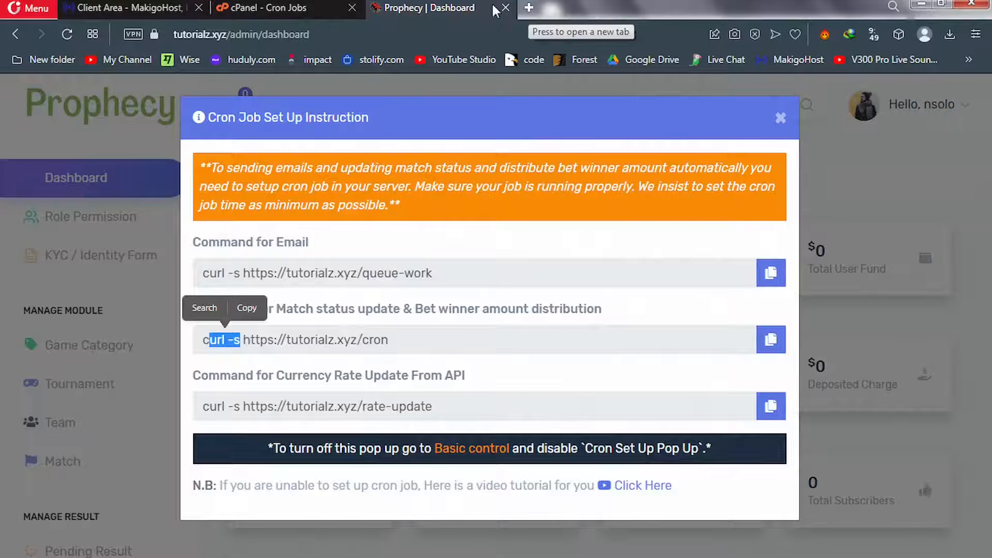
{"action": "left_click", "coordinate": [282, 8]}
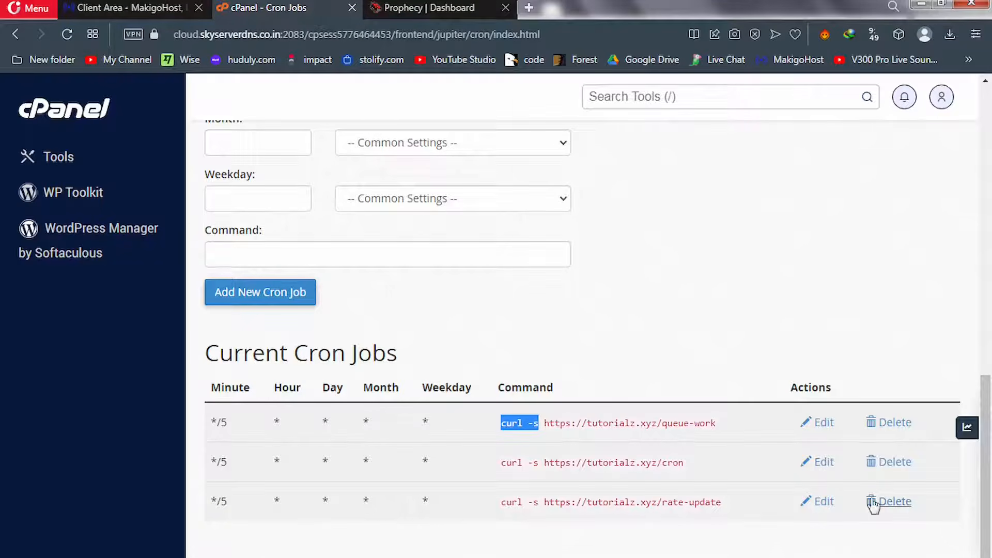
Edit the queue-work cron job so its command uses wget -qO- instead of curl -s
{"action": "left_click", "coordinate": [822, 423]}
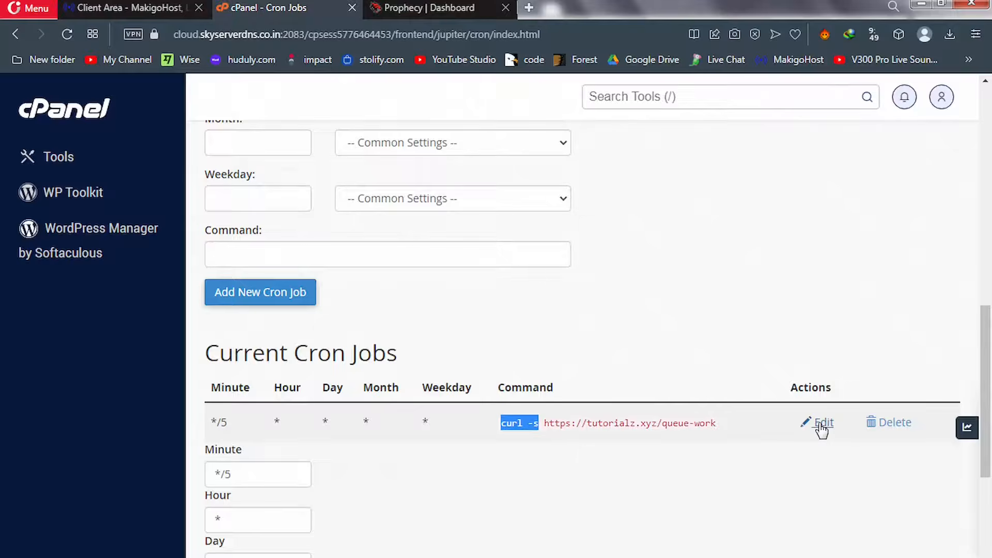
{"action": "left_click_drag", "start_coordinate": [986, 401], "coordinate": [989, 526]}
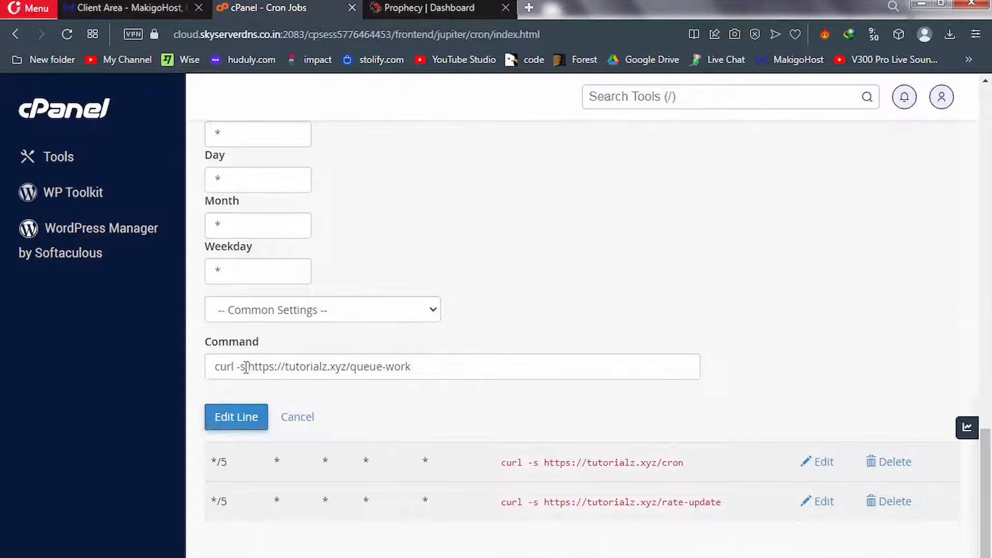
{"action": "left_click_drag", "start_coordinate": [246, 367], "coordinate": [215, 371]}
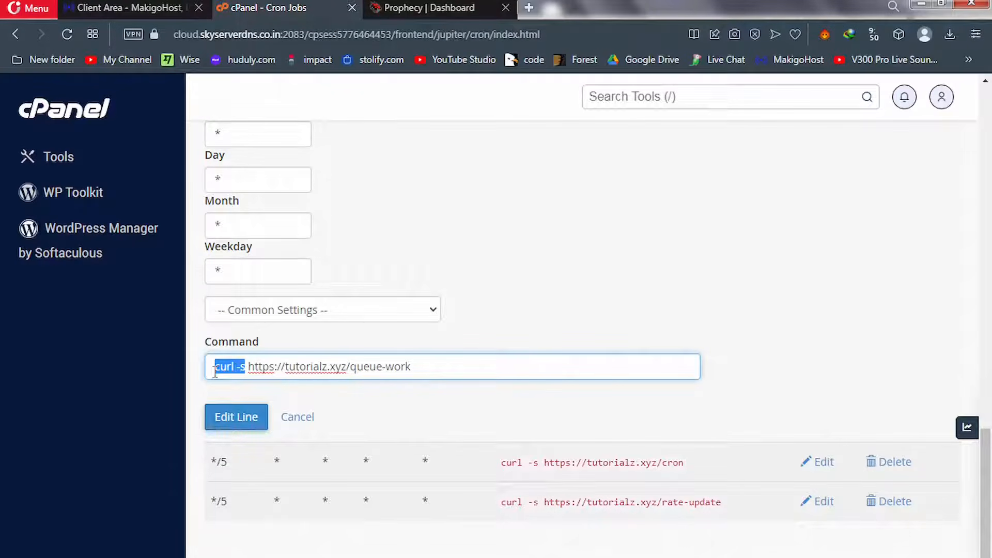
{"action": "key", "text": "ctrl+v"}
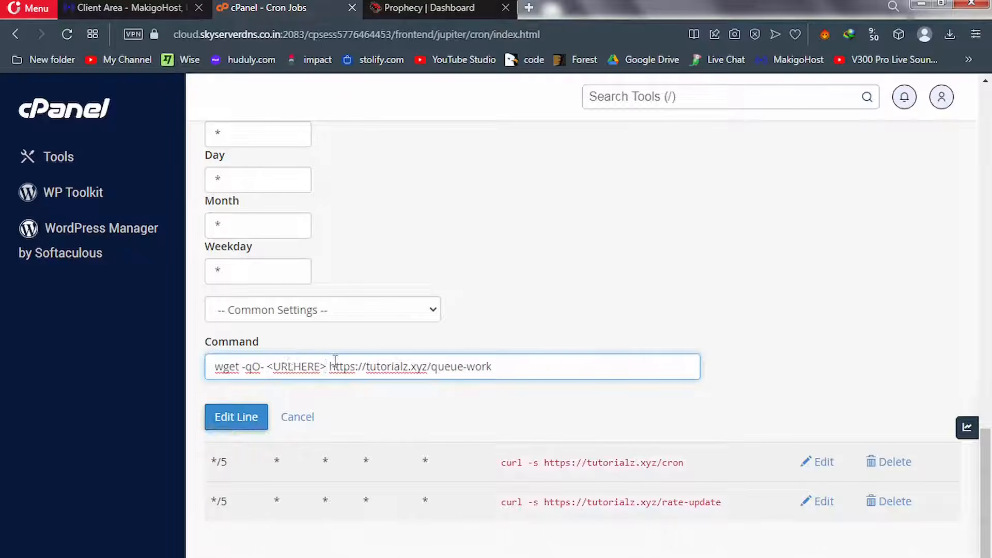
{"action": "left_click_drag", "start_coordinate": [327, 367], "coordinate": [271, 371]}
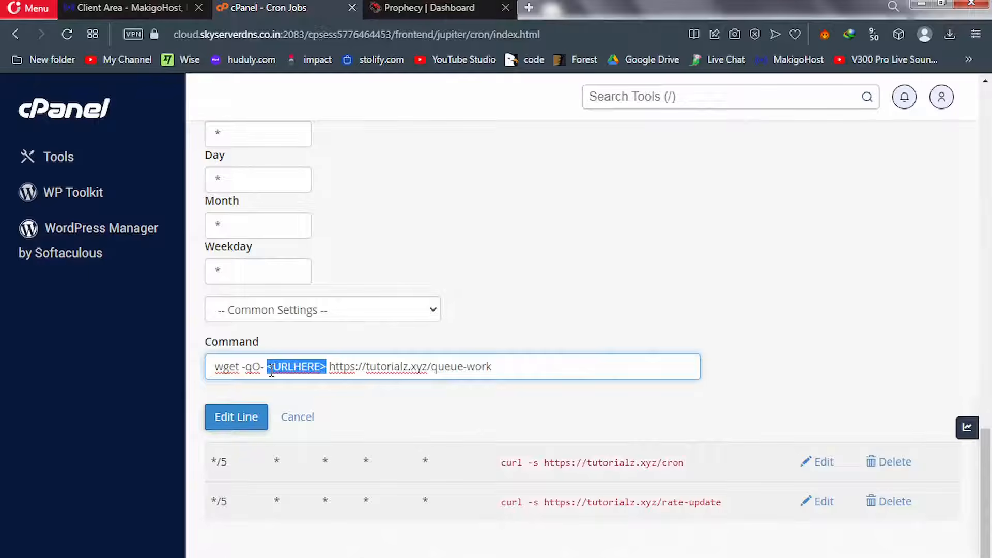
{"action": "key", "text": "BackSpace"}
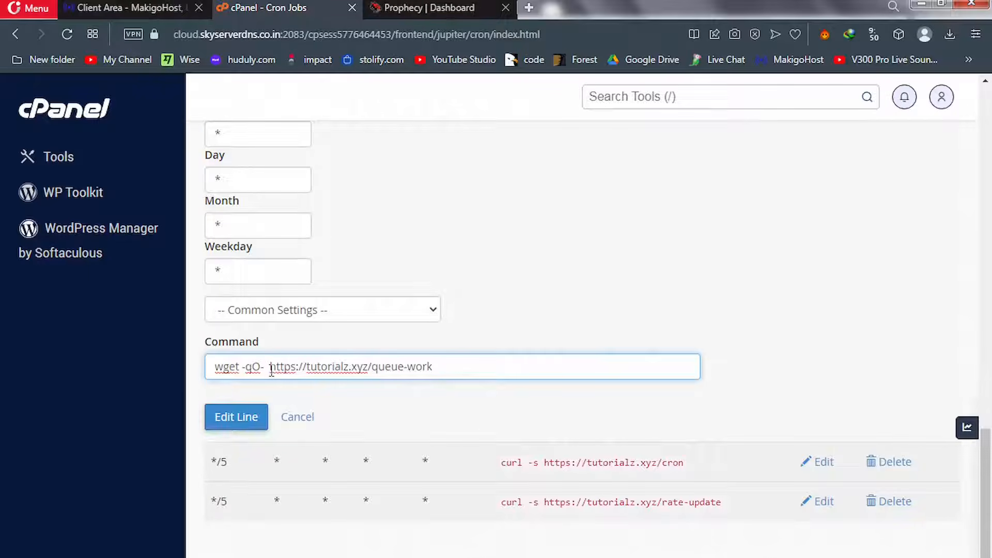
{"action": "key", "text": "BackSpace"}
{"action": "left_click_drag", "start_coordinate": [266, 368], "coordinate": [217, 373]}
{"action": "key", "text": "ctrl+c"}
{"action": "left_click", "coordinate": [232, 417]}
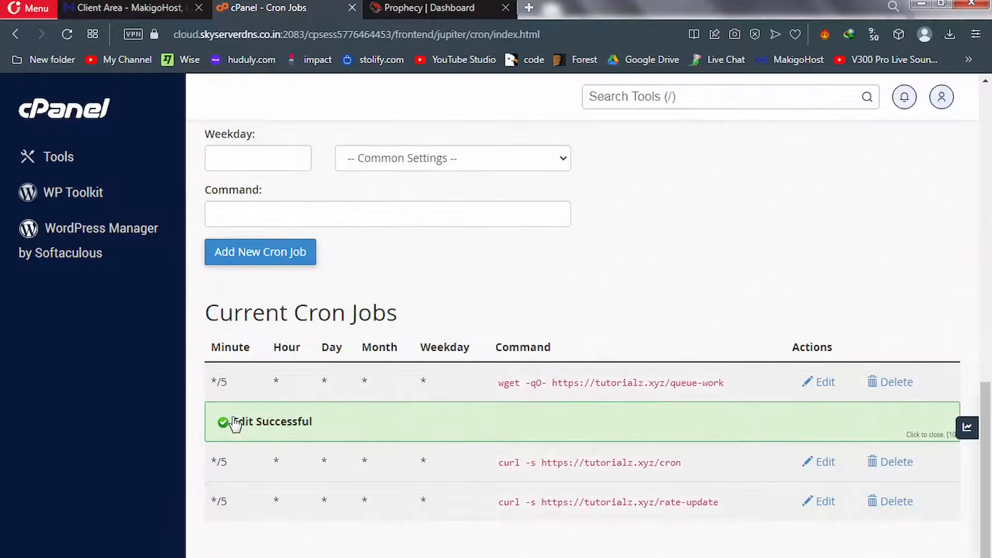
Change the /cron job's command from curl -s to wget -qO- and save
{"action": "left_click", "coordinate": [825, 462]}
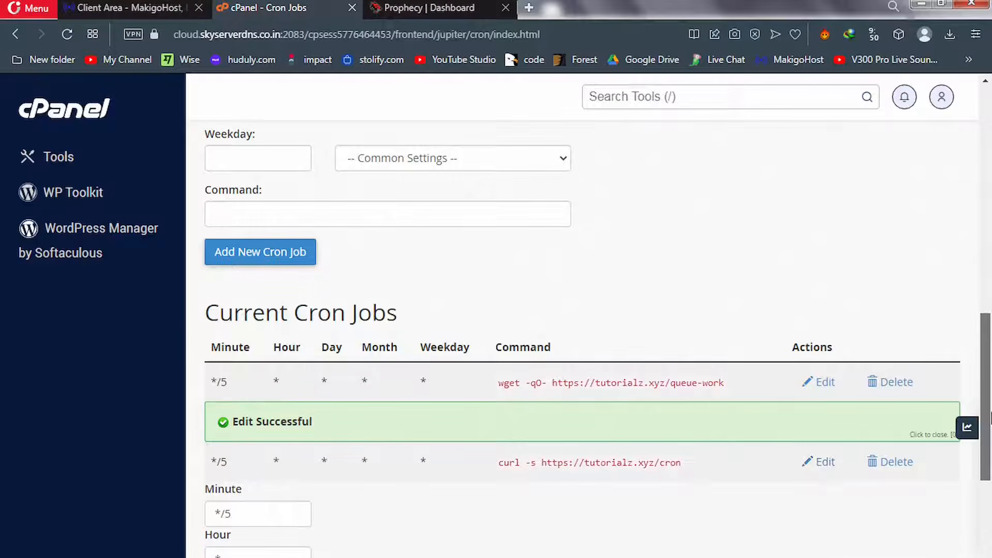
{"action": "left_click_drag", "start_coordinate": [988, 419], "coordinate": [991, 542]}
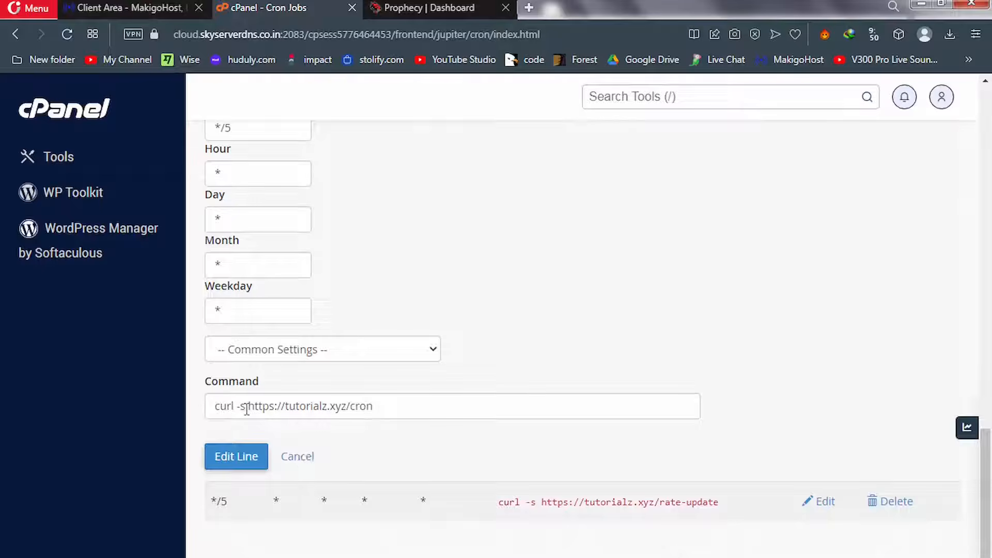
{"action": "left_click_drag", "start_coordinate": [246, 408], "coordinate": [193, 412]}
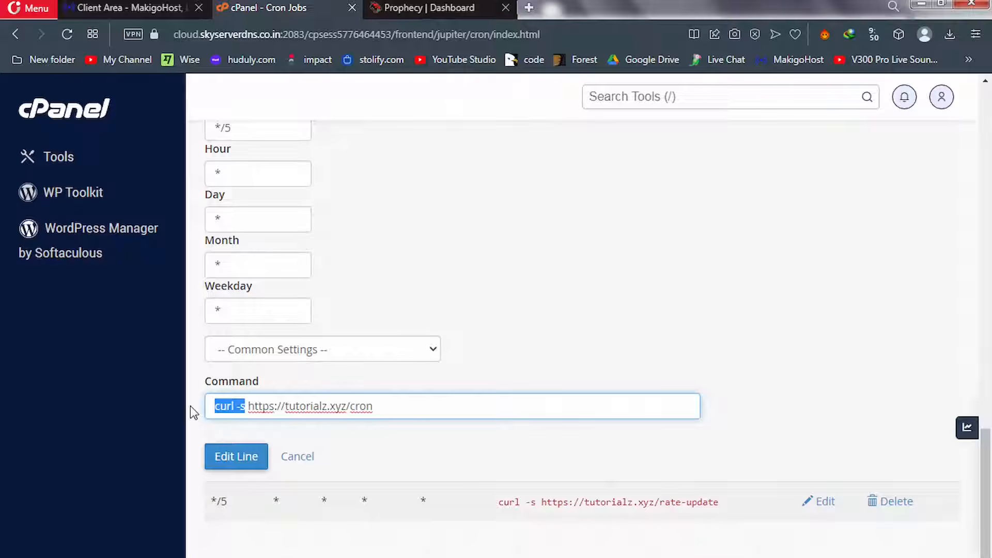
{"action": "key", "text": "ctrl+v"}
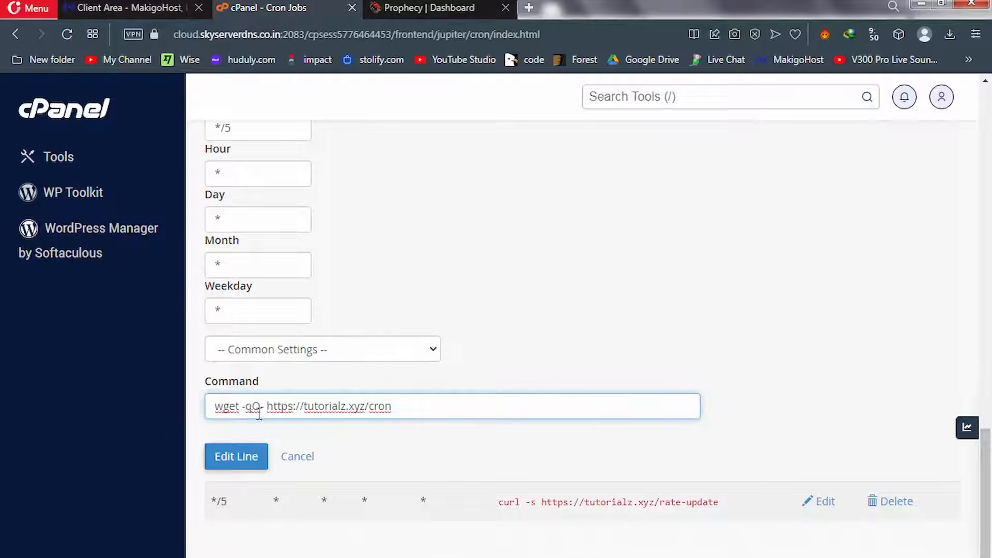
{"action": "left_click", "coordinate": [243, 459]}
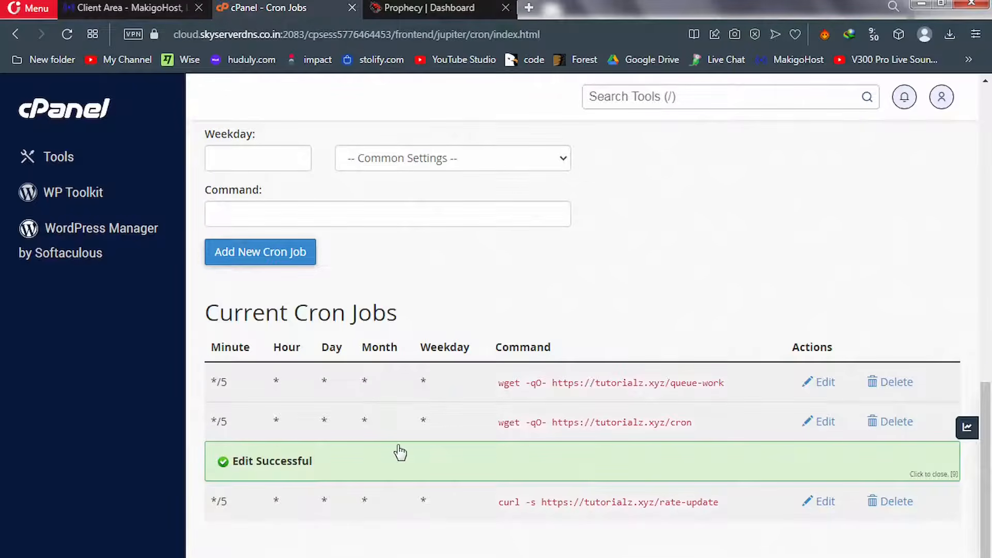
Switch the rate-update job to wget -qO- and return to the Prophecy dashboard
{"action": "left_click", "coordinate": [825, 504]}
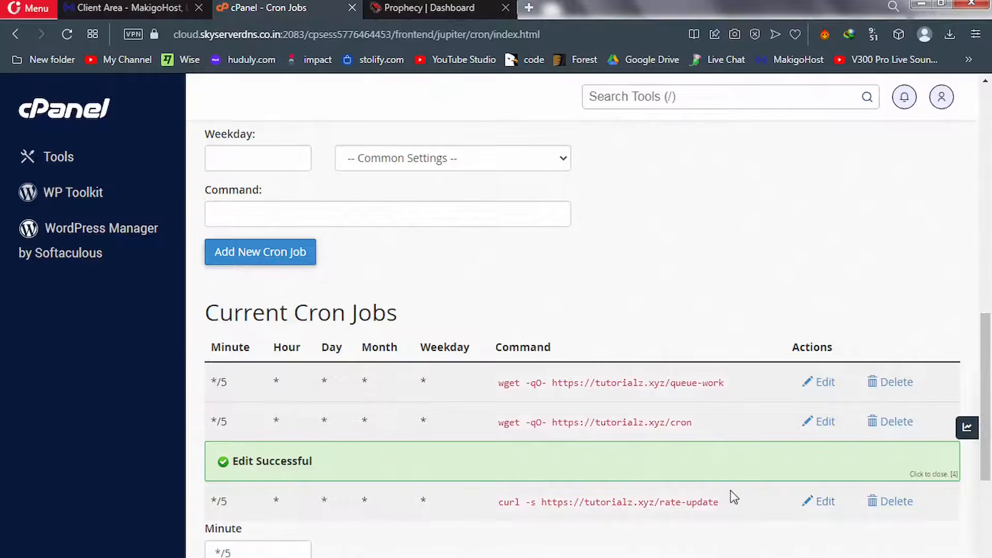
{"action": "left_click_drag", "start_coordinate": [990, 417], "coordinate": [991, 544]}
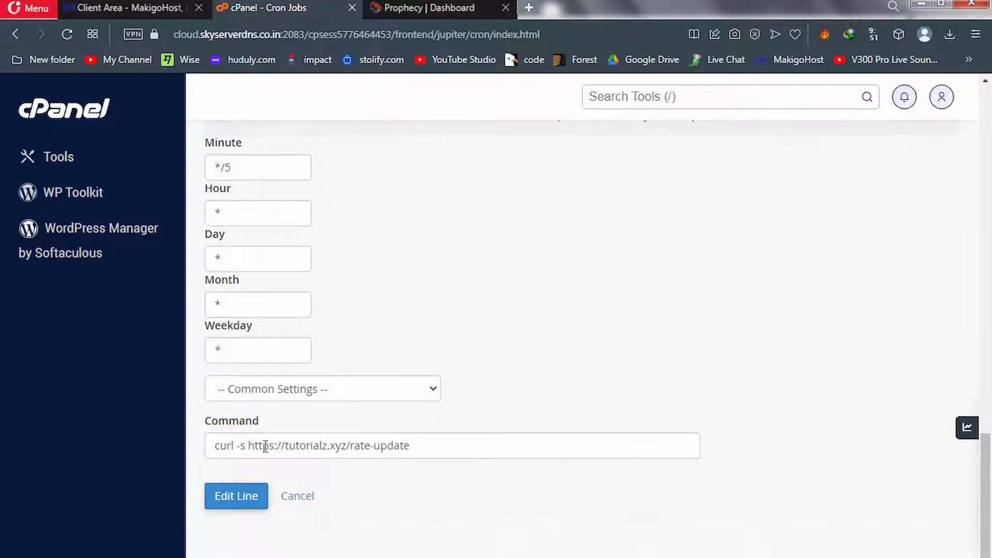
{"action": "left_click_drag", "start_coordinate": [247, 447], "coordinate": [189, 454]}
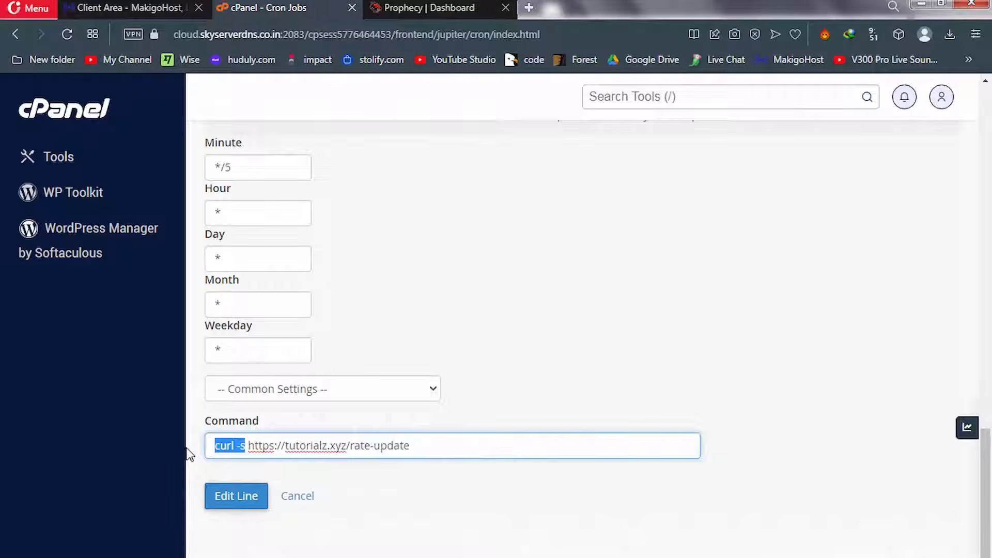
{"action": "type", "text": "wget -qO-"}
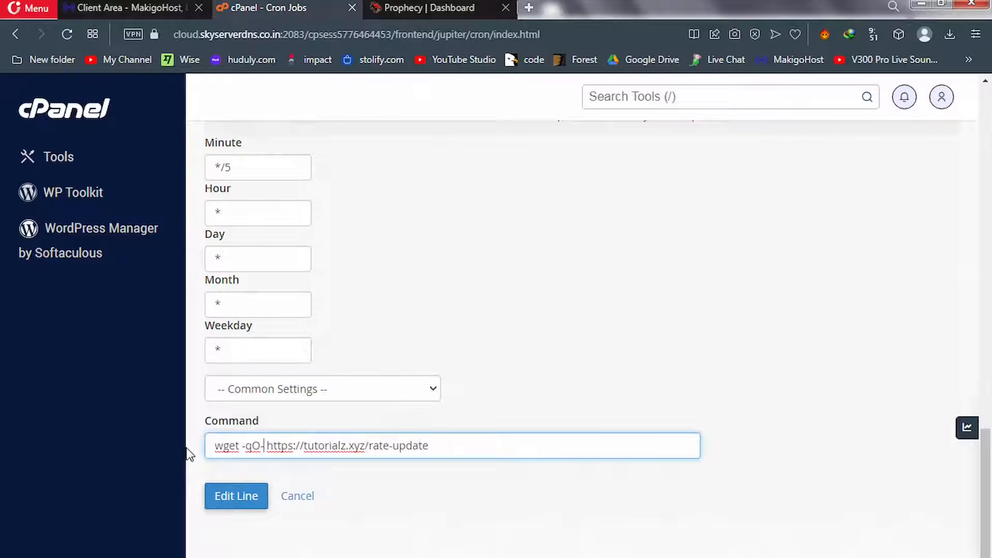
{"action": "left_click", "coordinate": [235, 497]}
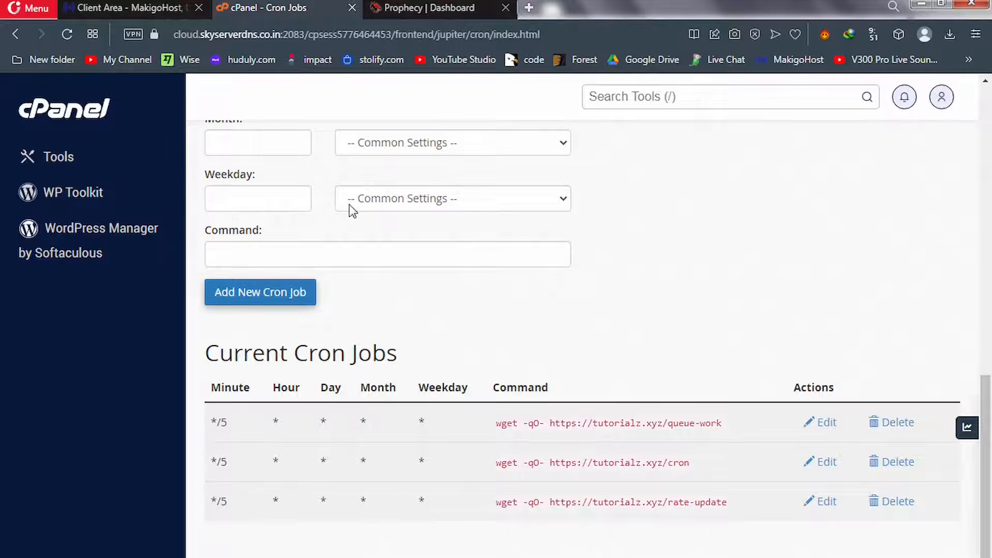
{"action": "left_click", "coordinate": [417, 7]}
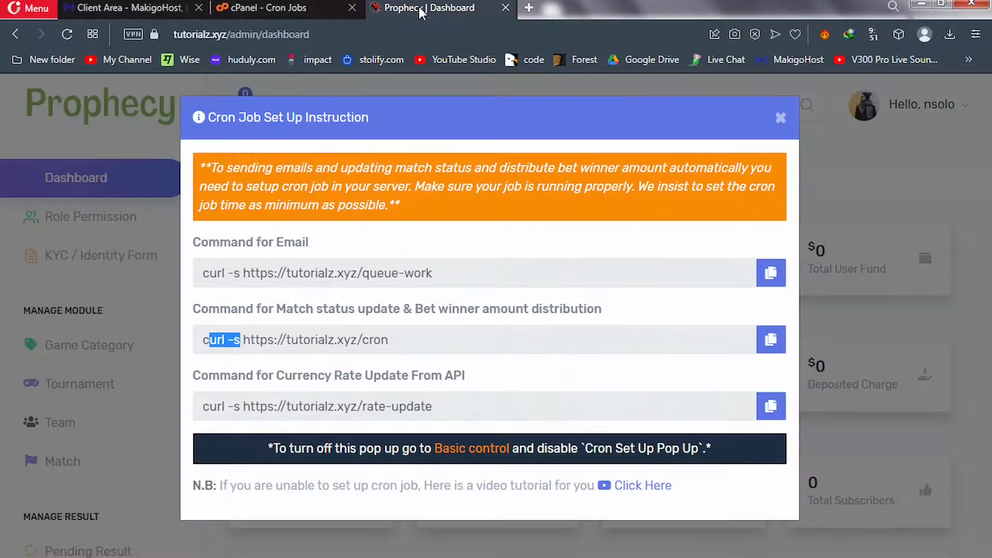
Close the cron setup pop-up, check the public homepage, then open the empty Game Category list
{"action": "left_click", "coordinate": [781, 120]}
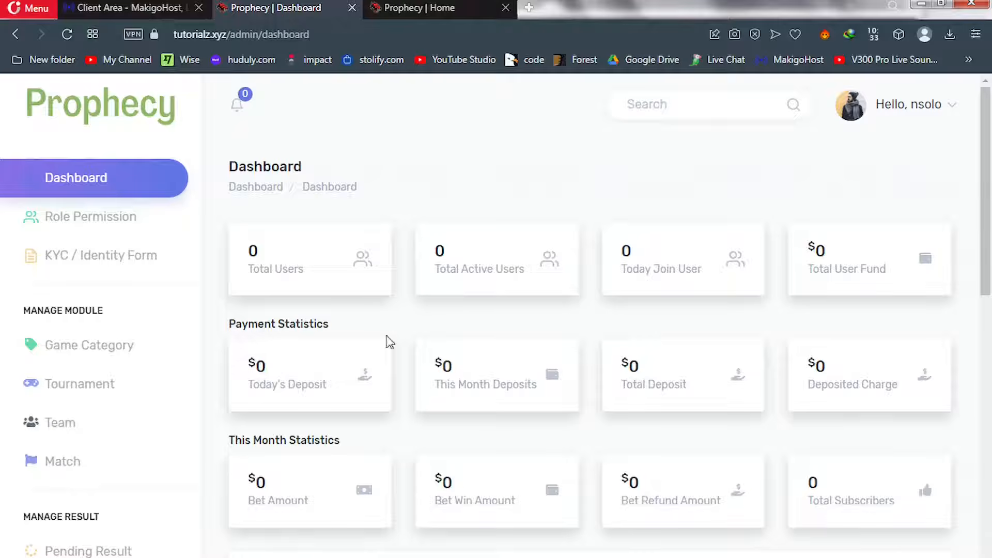
{"action": "left_click", "coordinate": [408, 8]}
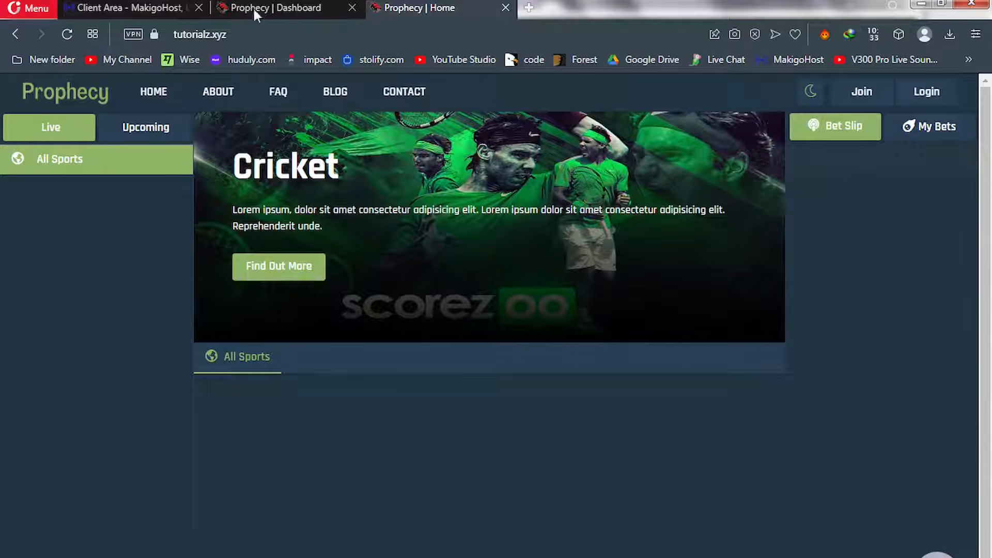
{"action": "left_click", "coordinate": [259, 6]}
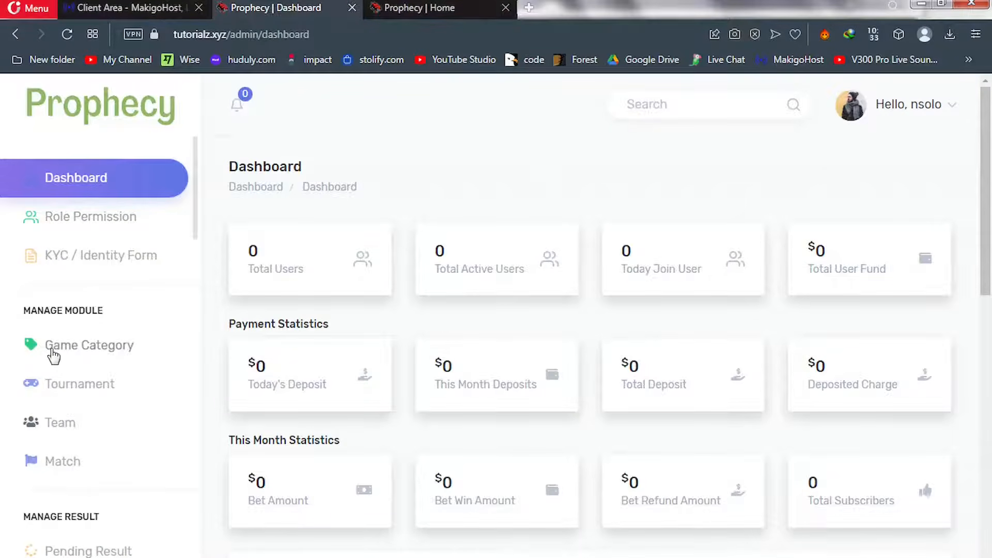
{"action": "left_click", "coordinate": [90, 351]}
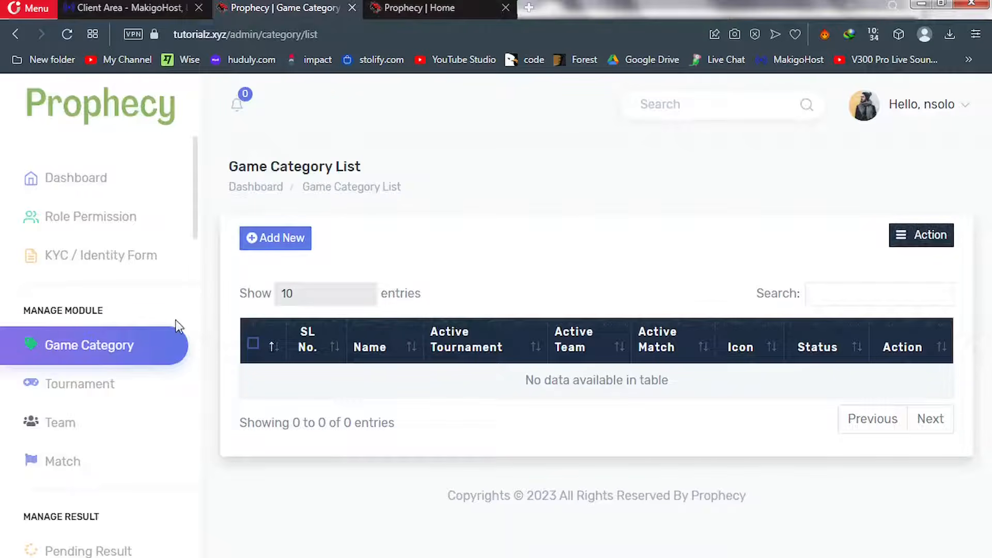
Create an active 'Football' game category with the football icon
{"action": "left_click", "coordinate": [273, 240]}
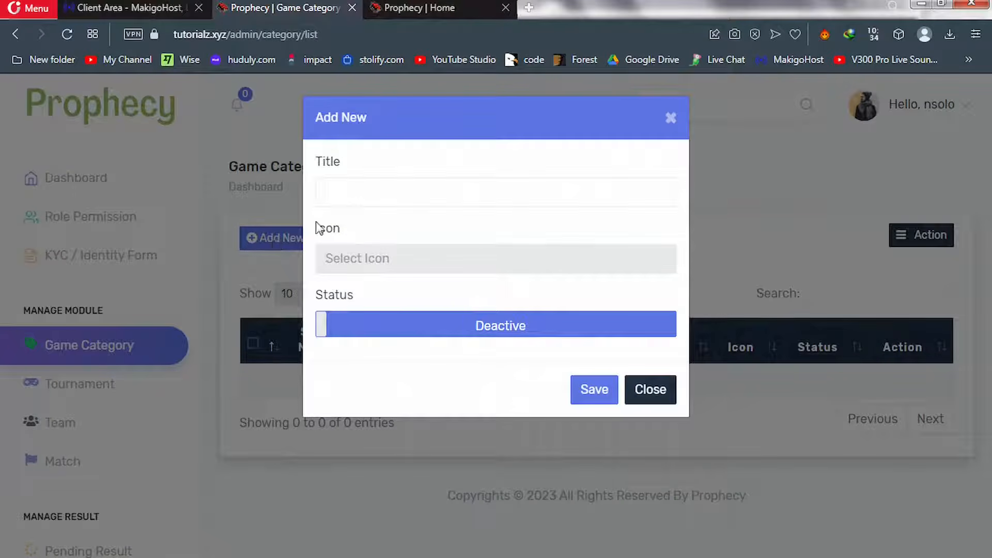
{"action": "left_click", "coordinate": [369, 195]}
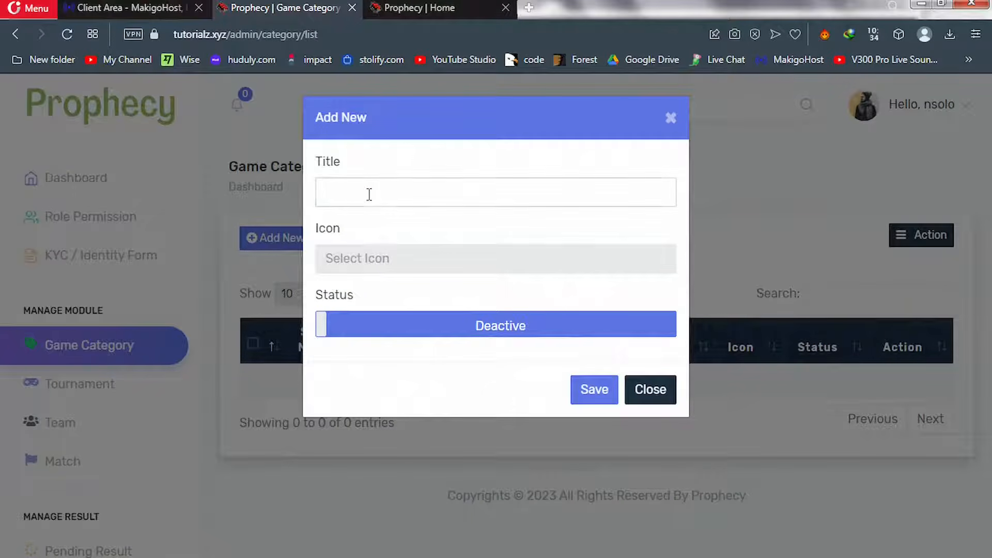
{"action": "type", "text": "Football"}
{"action": "left_click", "coordinate": [366, 266]}
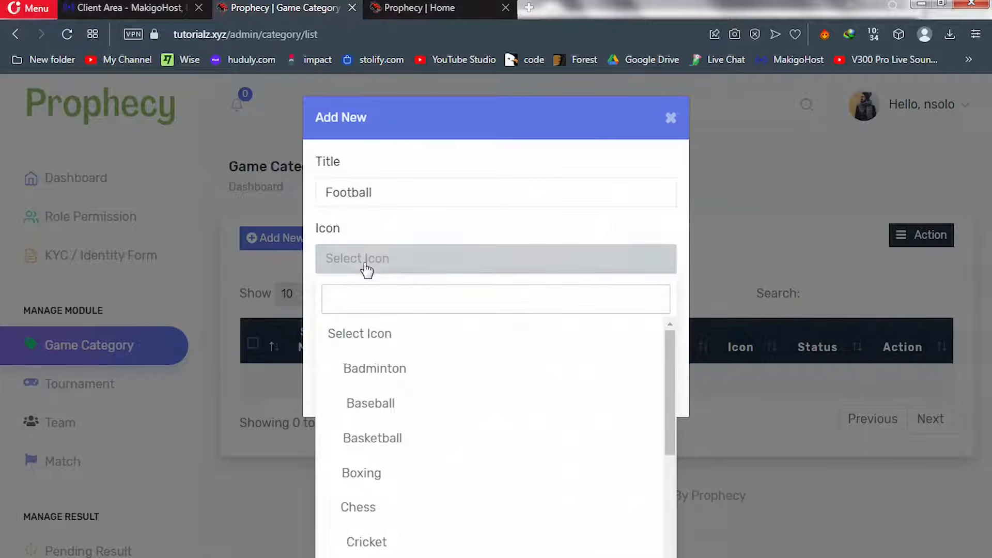
{"action": "type", "text": "foo"}
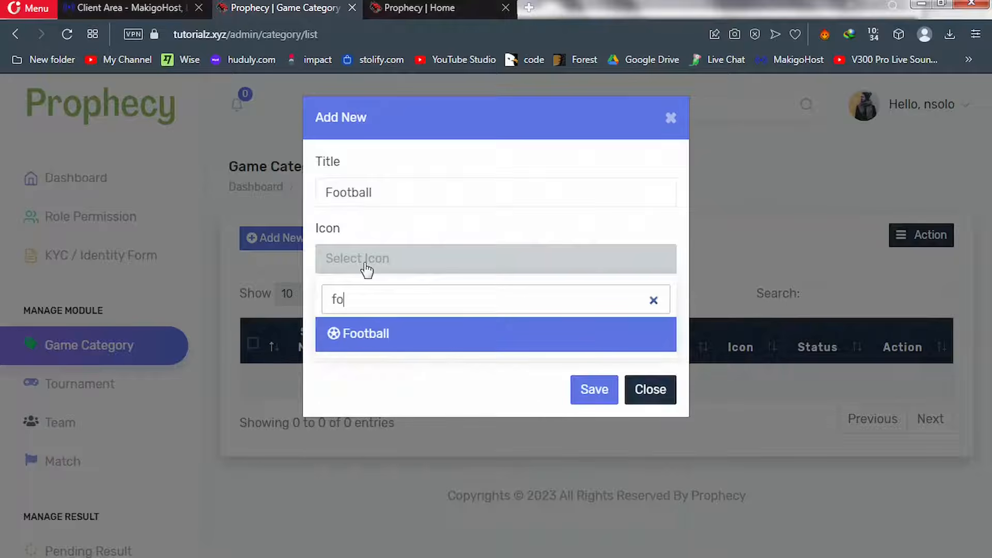
{"action": "left_click", "coordinate": [357, 336]}
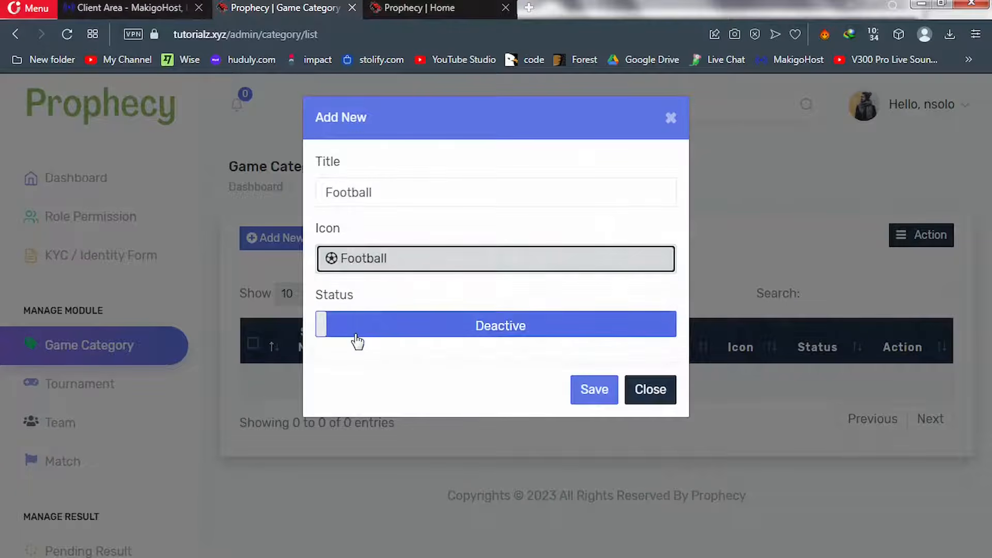
{"action": "left_click", "coordinate": [440, 329]}
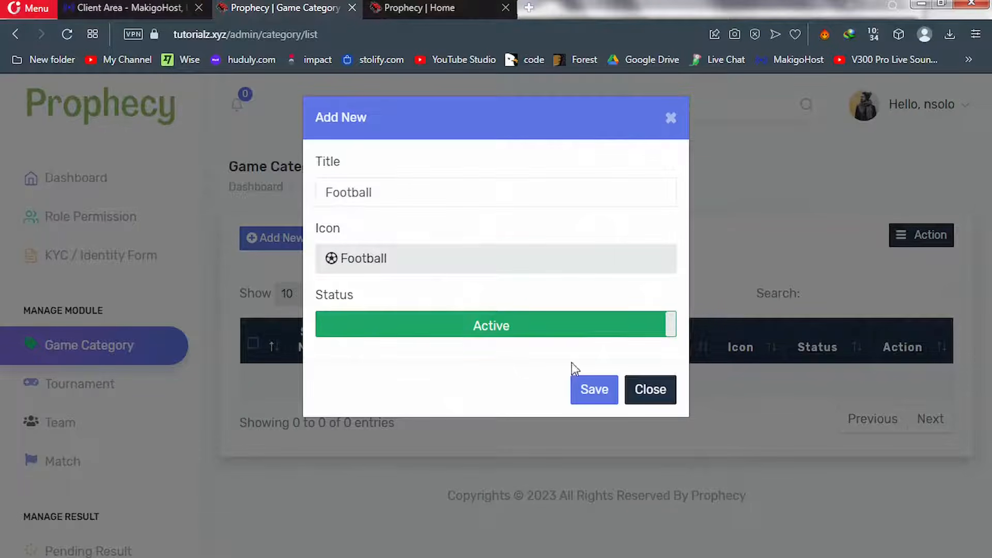
{"action": "left_click", "coordinate": [598, 395]}
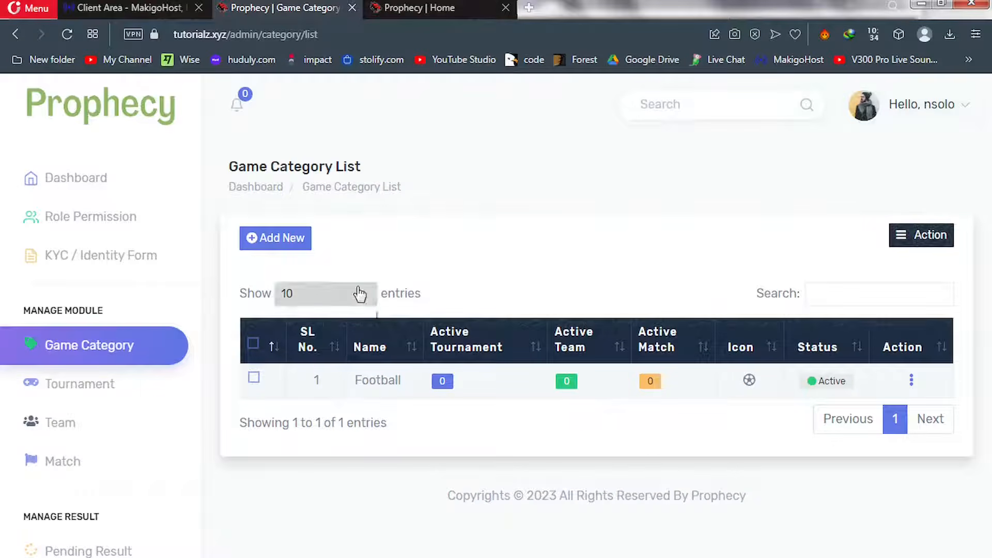
Add an active 'Basketball' game category with the Basketball icon
{"action": "left_click", "coordinate": [279, 243]}
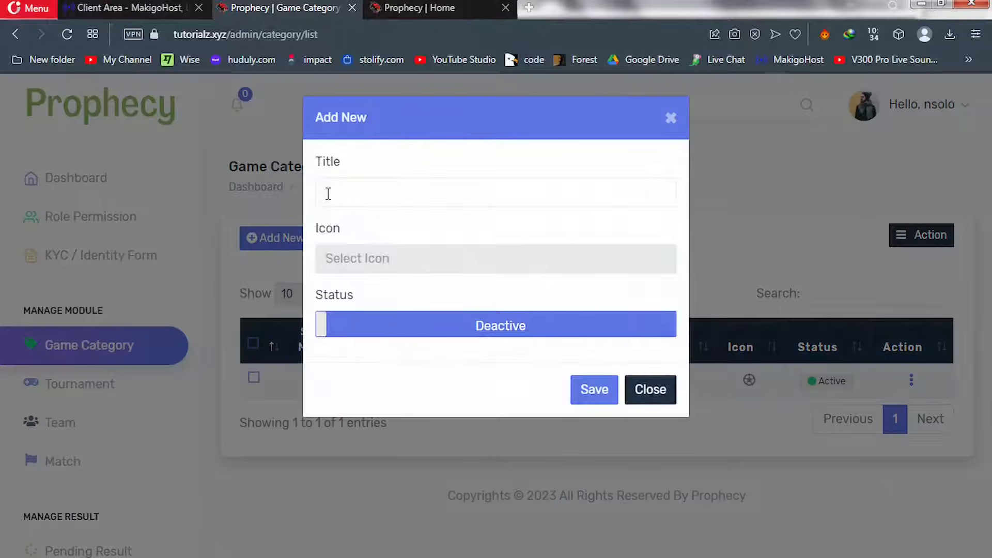
{"action": "left_click", "coordinate": [327, 193]}
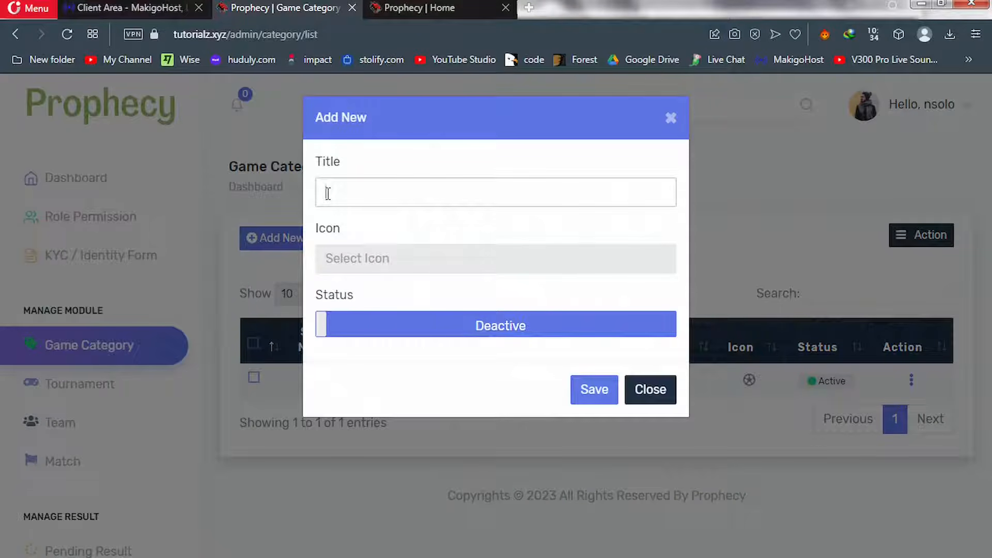
{"action": "type", "text": "Basketball"}
{"action": "left_click", "coordinate": [372, 257]}
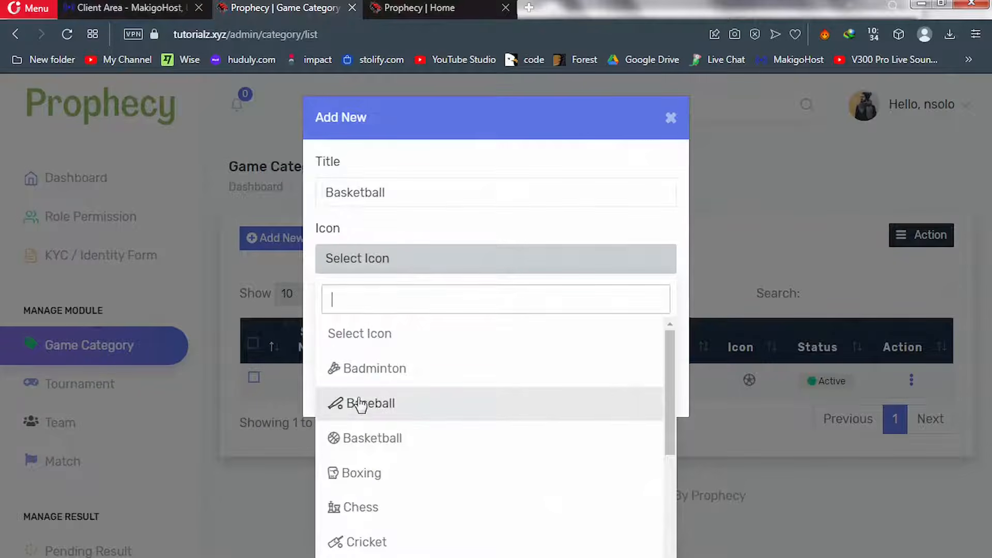
{"action": "left_click", "coordinate": [370, 439]}
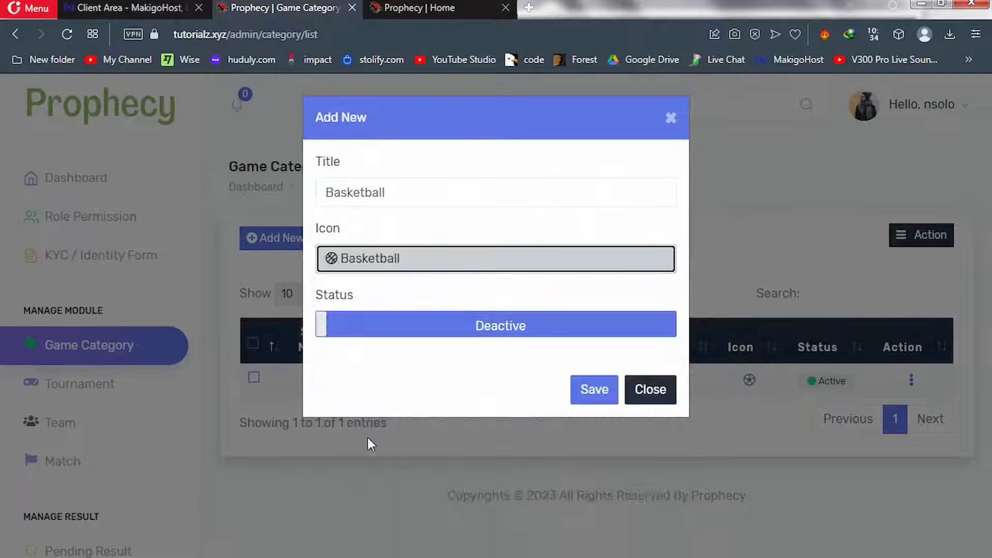
{"action": "left_click", "coordinate": [473, 327]}
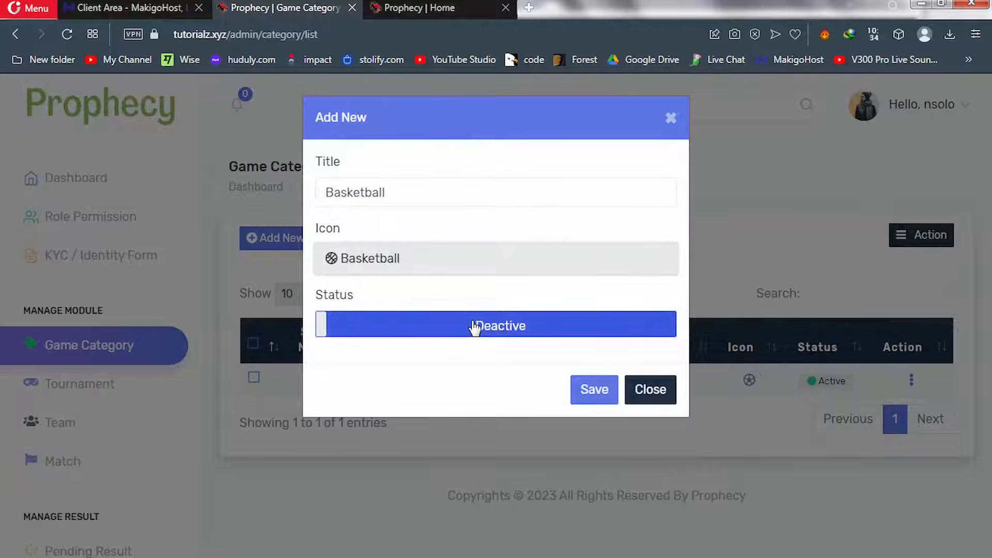
{"action": "left_click", "coordinate": [593, 393]}
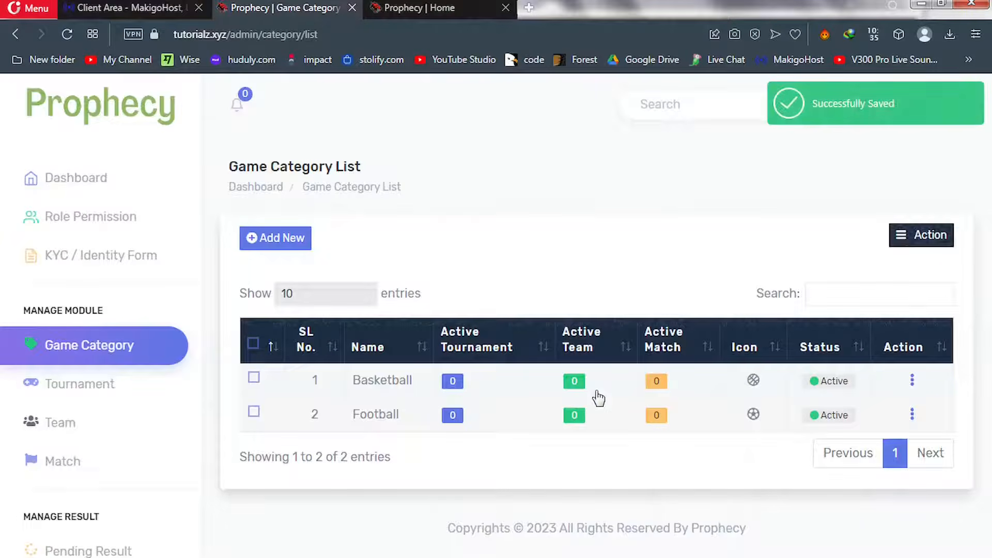
Add an active 'Golf' game category, finding the Golf icon by searching 'gol'
{"action": "left_click", "coordinate": [271, 242]}
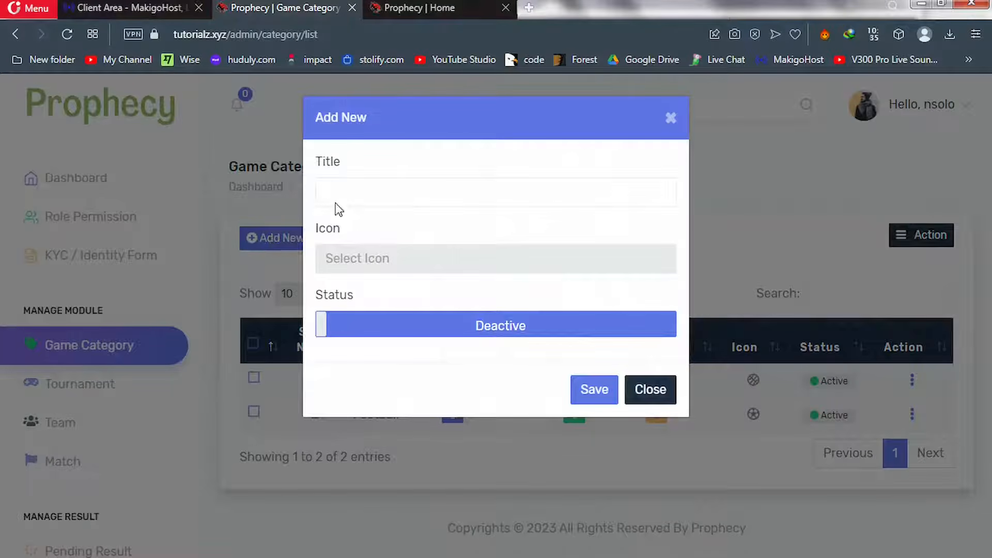
{"action": "left_click", "coordinate": [342, 192]}
{"action": "type", "text": "Golf"}
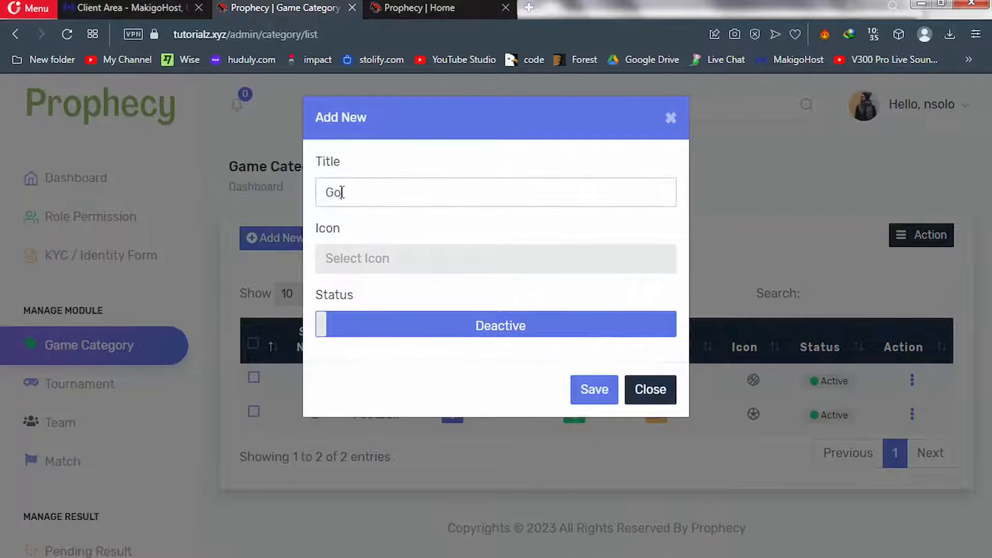
{"action": "left_click", "coordinate": [372, 271]}
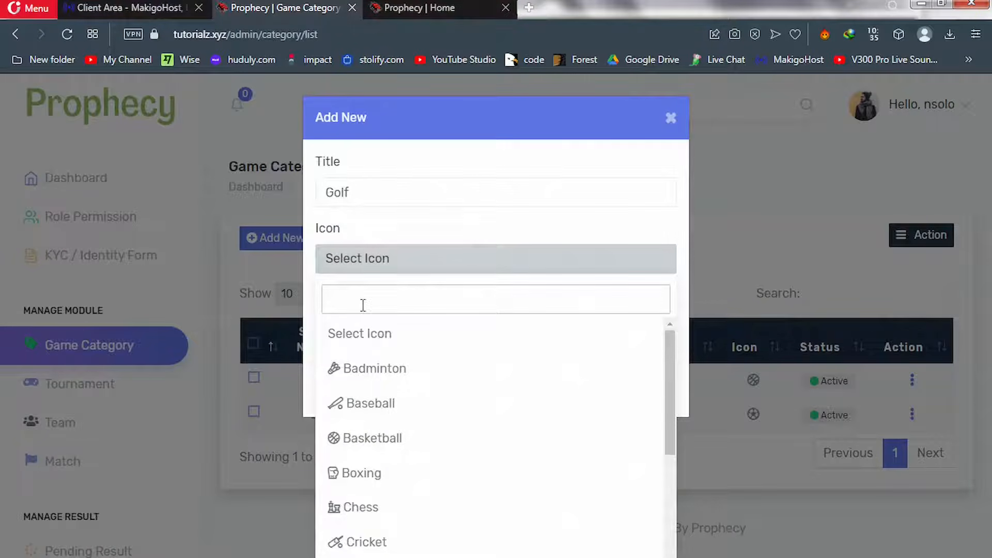
{"action": "type", "text": "gol"}
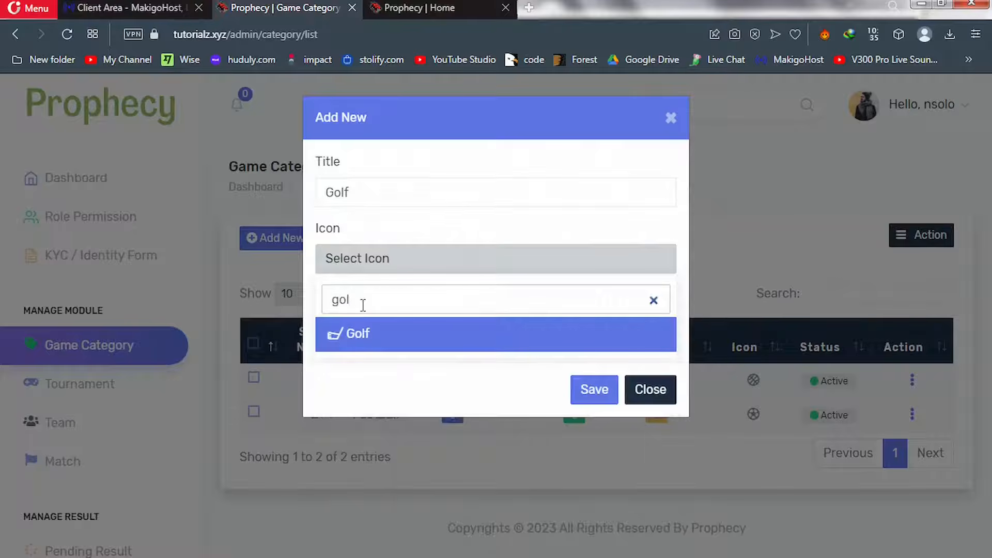
{"action": "left_click", "coordinate": [360, 341]}
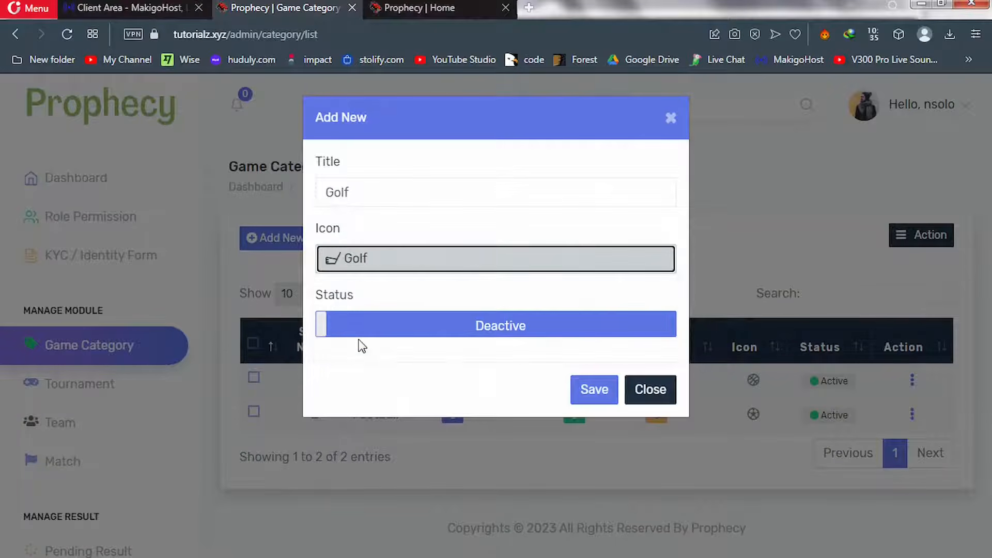
{"action": "left_click", "coordinate": [503, 330]}
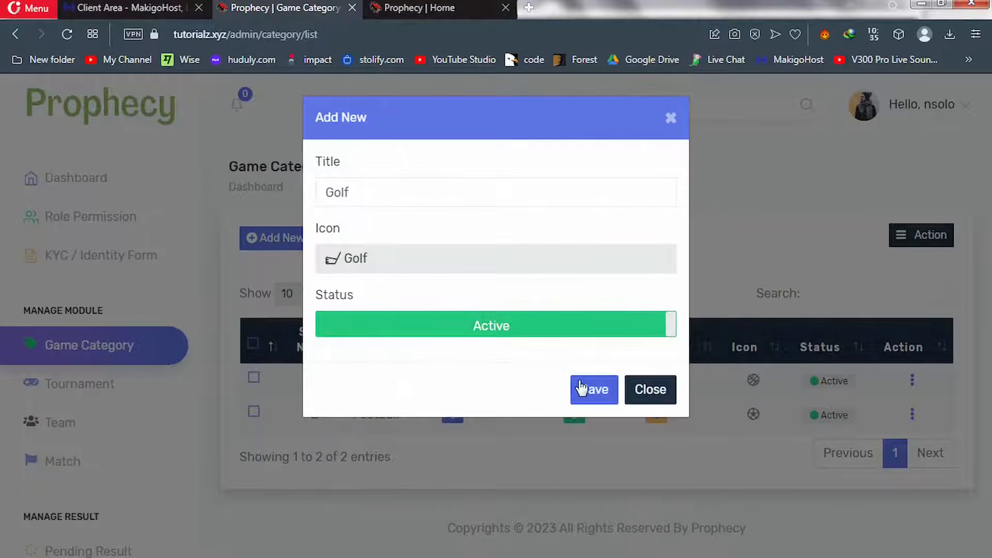
{"action": "left_click", "coordinate": [593, 395]}
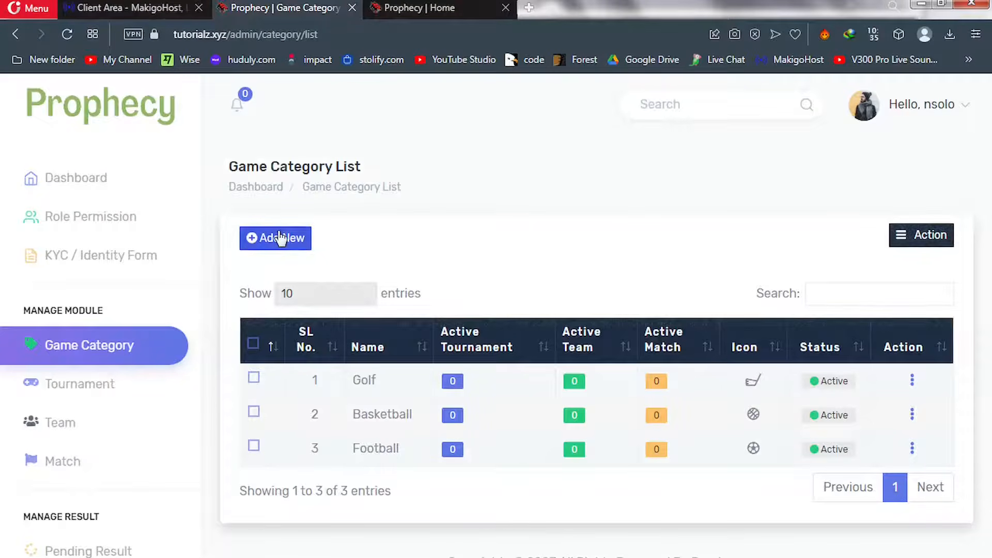
Save an active 'Swimming' category with the Swimming icon (searched 'sw'), then go to Tournament
{"action": "left_click", "coordinate": [279, 237]}
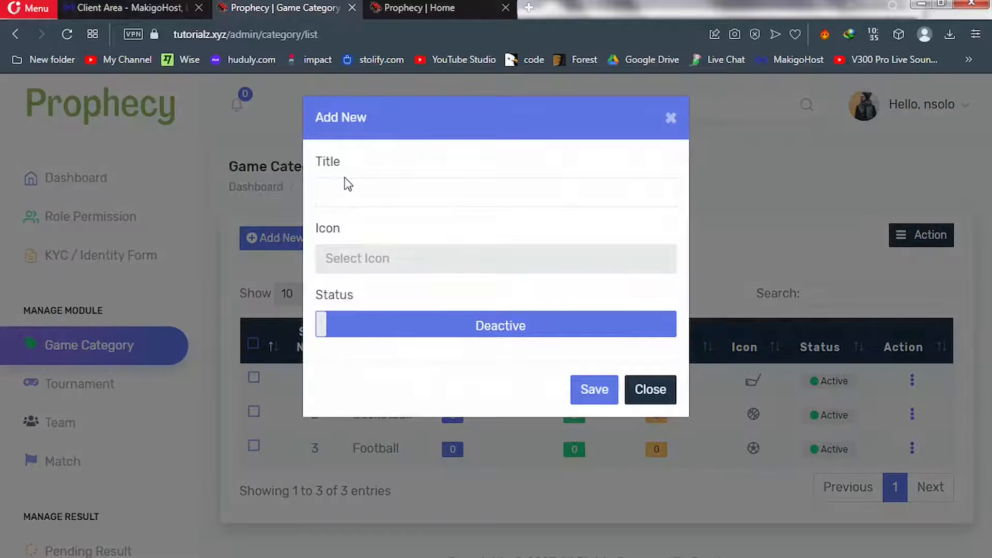
{"action": "left_click", "coordinate": [341, 190]}
{"action": "type", "text": "S"}
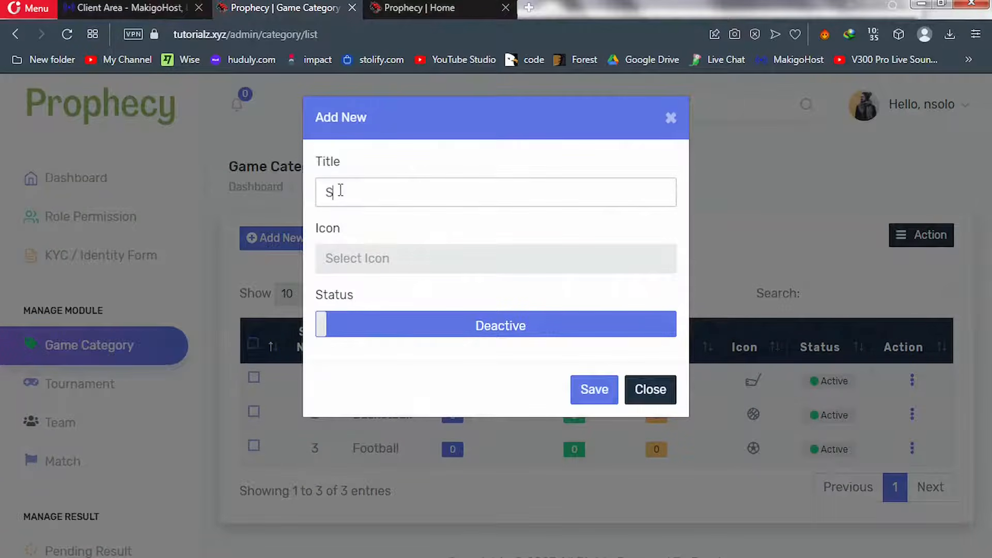
{"action": "type", "text": "wimming"}
{"action": "left_click", "coordinate": [370, 253]}
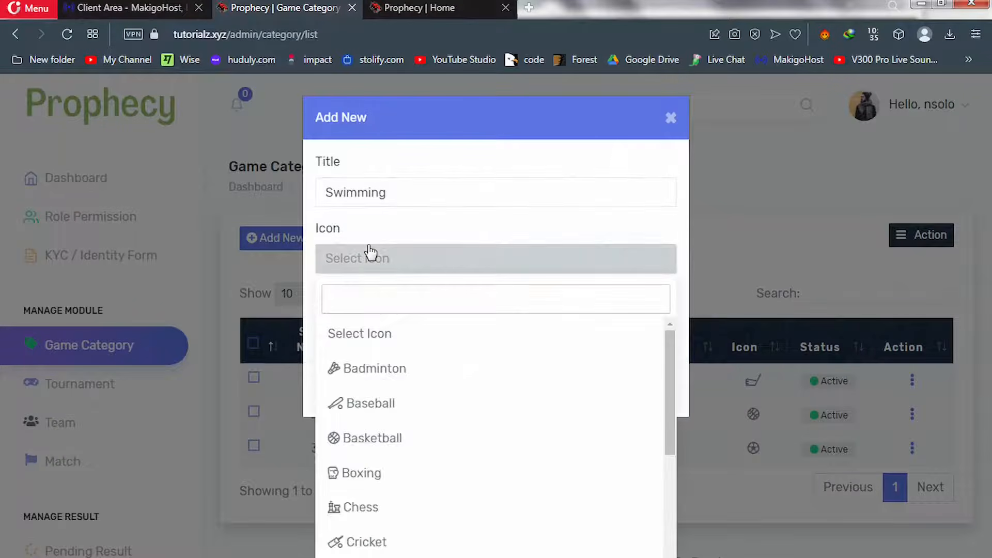
{"action": "type", "text": "sw"}
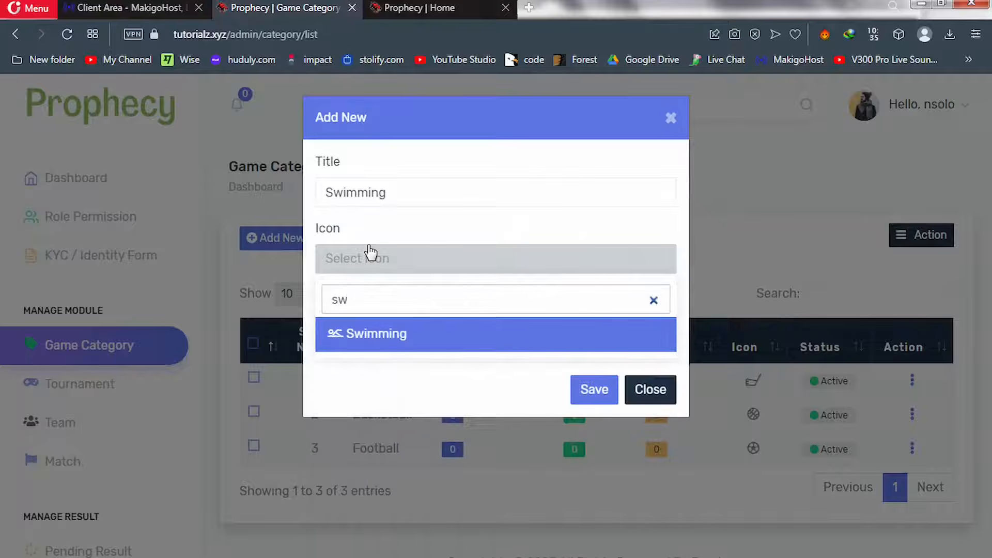
{"action": "left_click", "coordinate": [388, 342]}
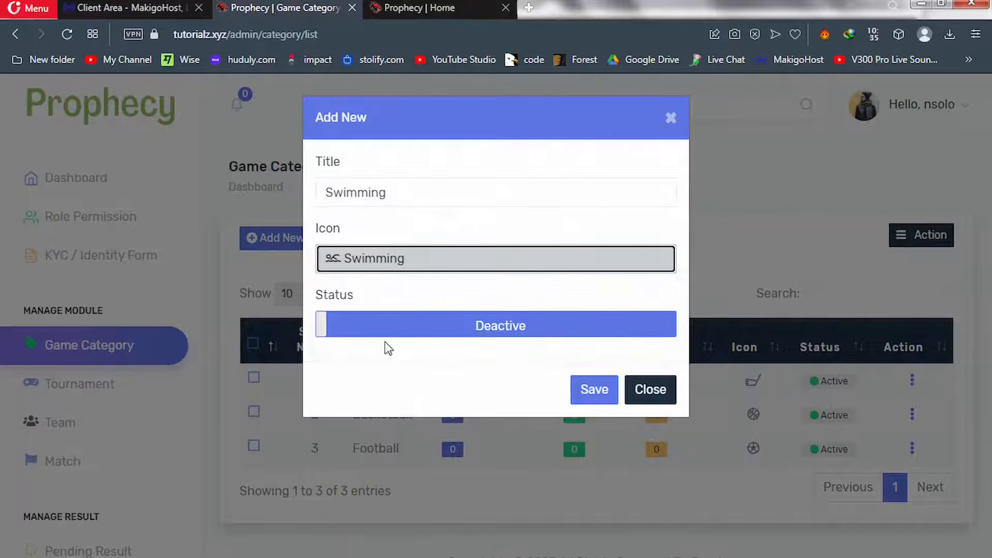
{"action": "left_click", "coordinate": [492, 334]}
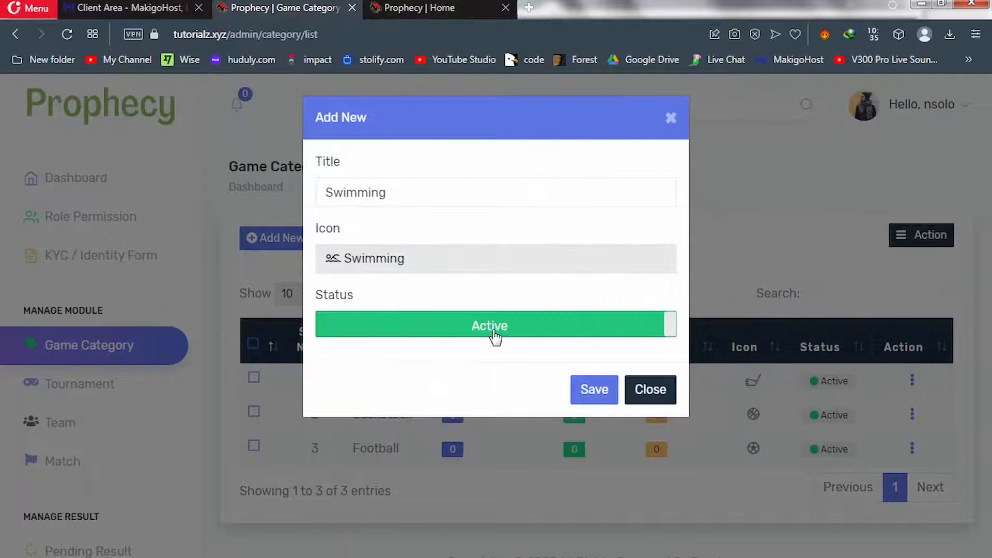
{"action": "left_click", "coordinate": [594, 391]}
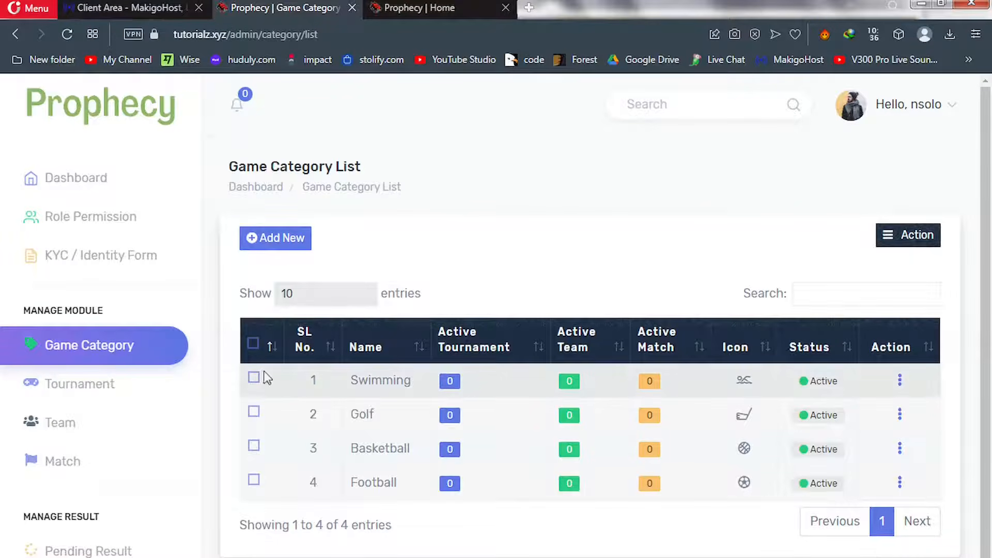
{"action": "left_click", "coordinate": [74, 392]}
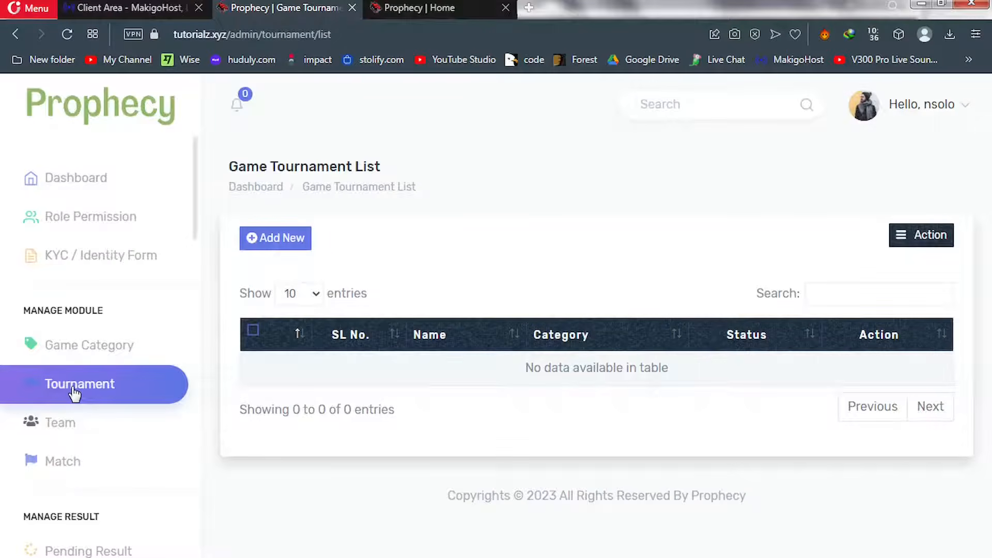
Create the 'World Cup' tournament under Football with Active status and save it
{"action": "left_click", "coordinate": [272, 236]}
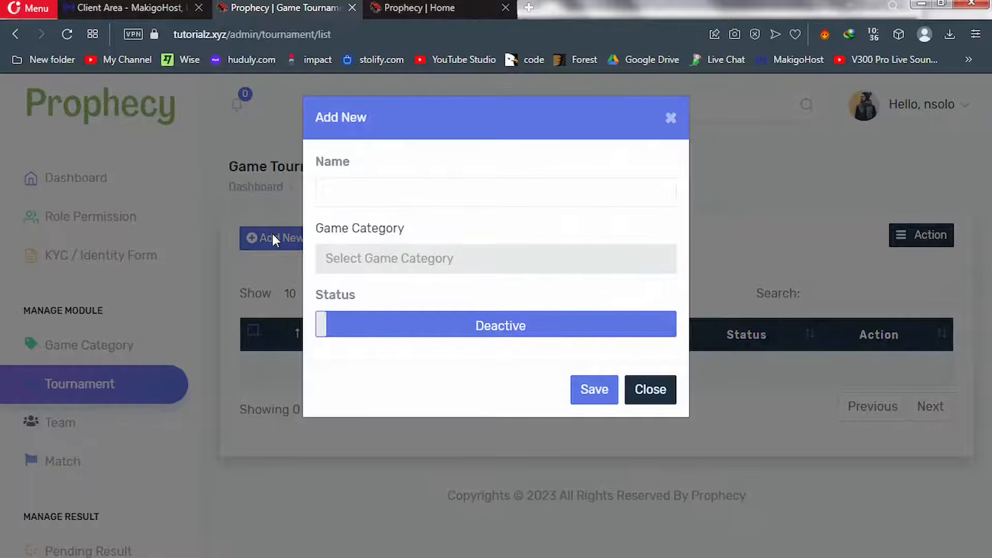
{"action": "left_click", "coordinate": [349, 191]}
{"action": "type", "text": "W"}
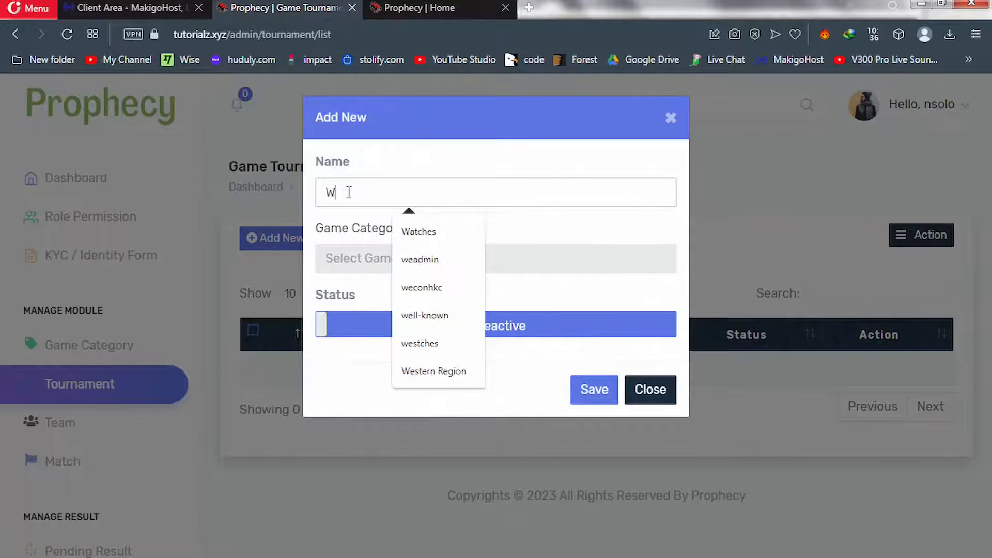
{"action": "type", "text": "orld"}
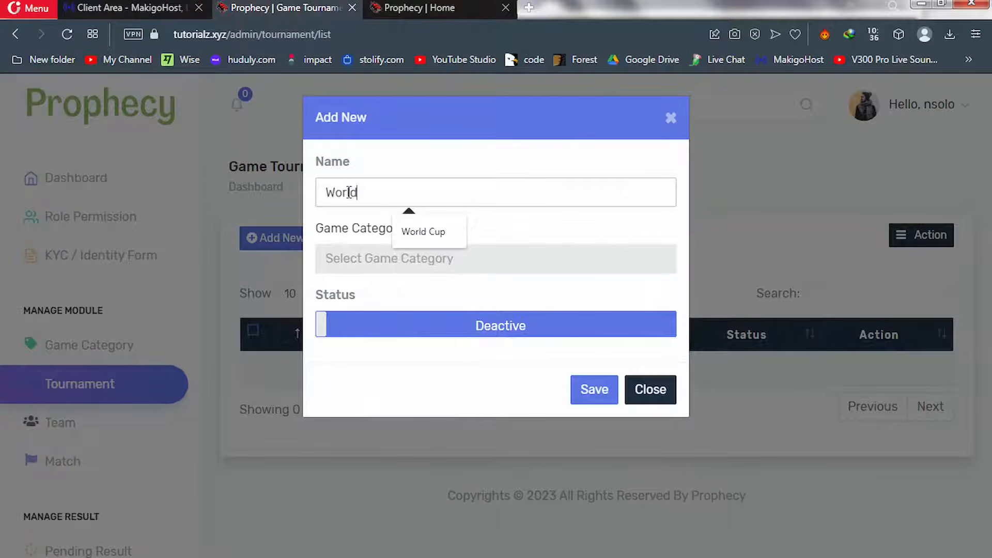
{"action": "left_click", "coordinate": [416, 230]}
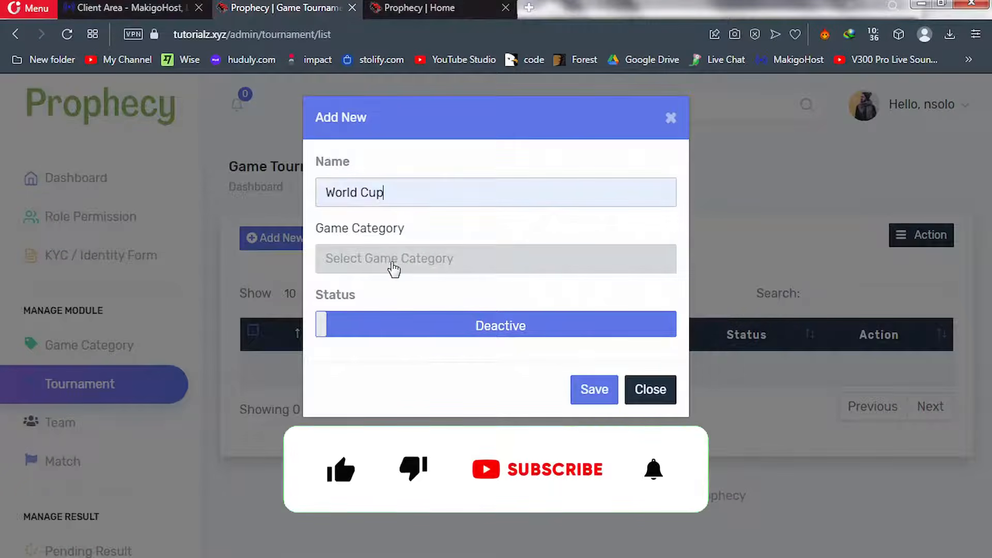
{"action": "left_click", "coordinate": [398, 267]}
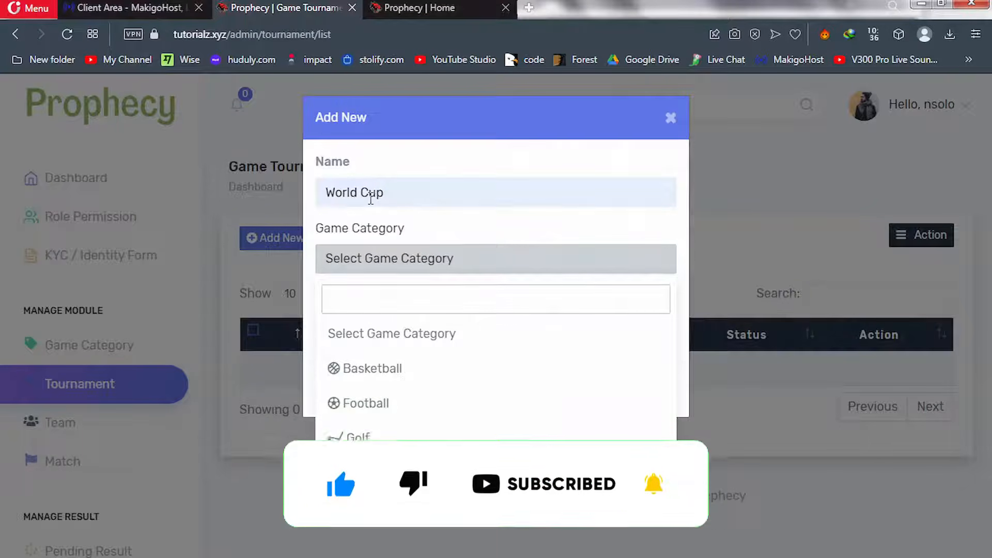
{"action": "left_click", "coordinate": [373, 408]}
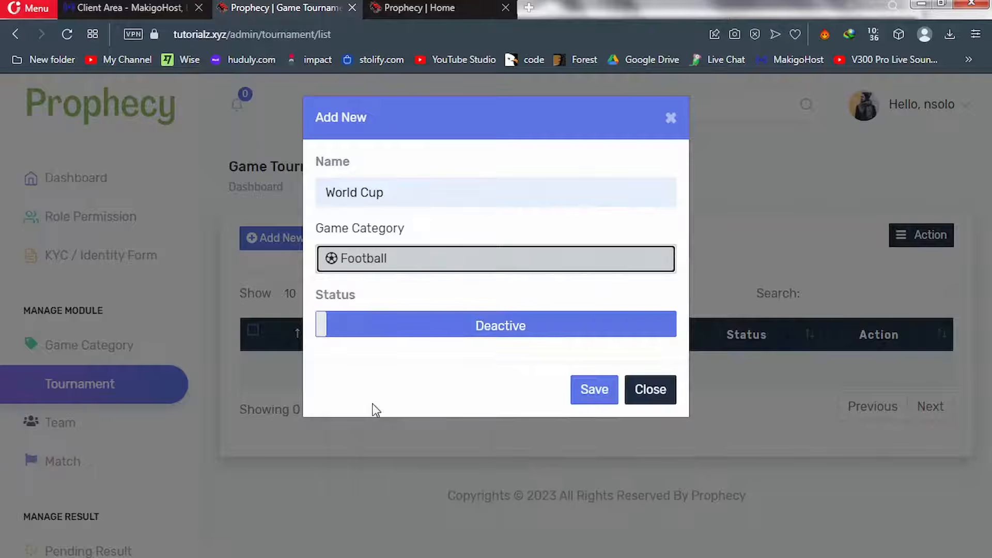
{"action": "left_click", "coordinate": [459, 332]}
{"action": "left_click", "coordinate": [459, 333]}
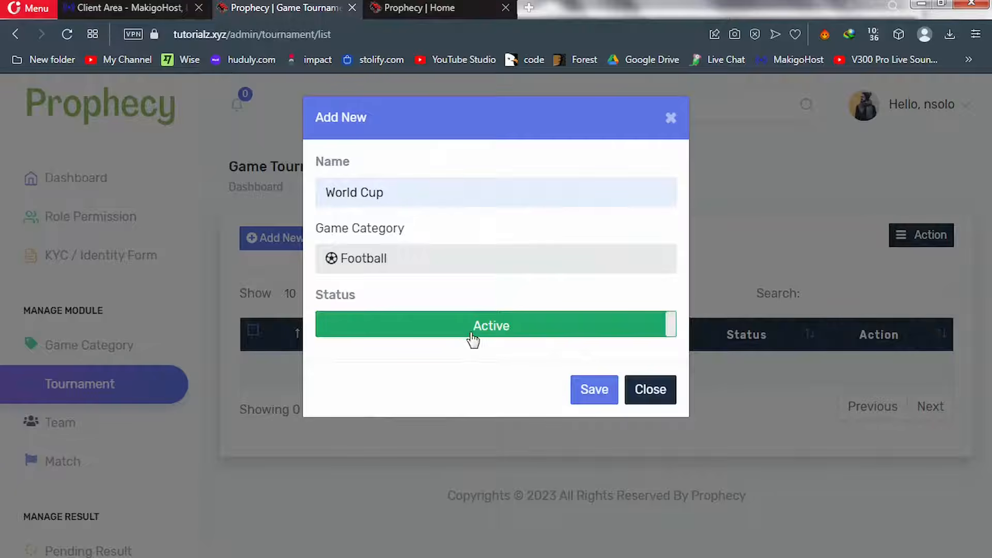
{"action": "left_click", "coordinate": [595, 391]}
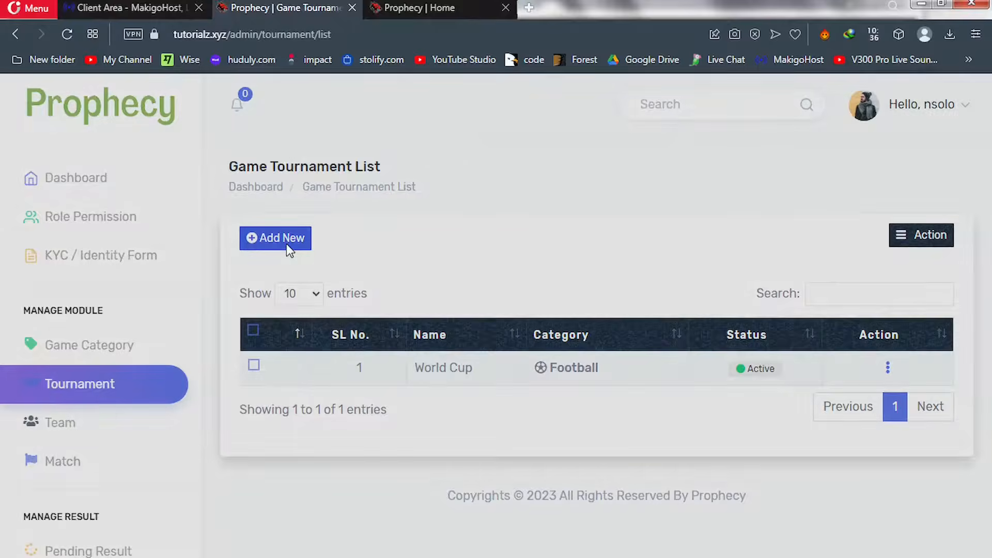
Create the 'African Cup' tournament under Football with Active status and save it
{"action": "left_click", "coordinate": [287, 245]}
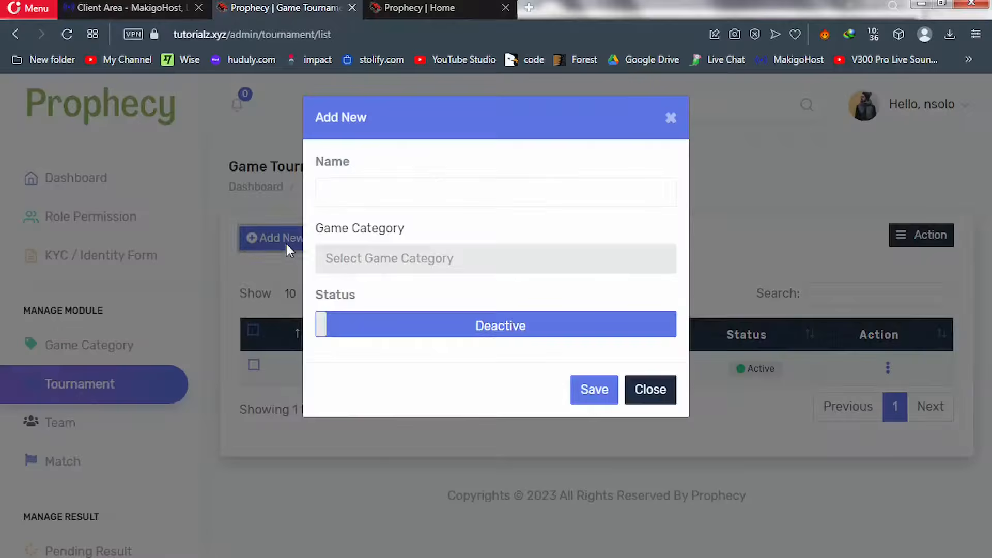
{"action": "left_click", "coordinate": [335, 199]}
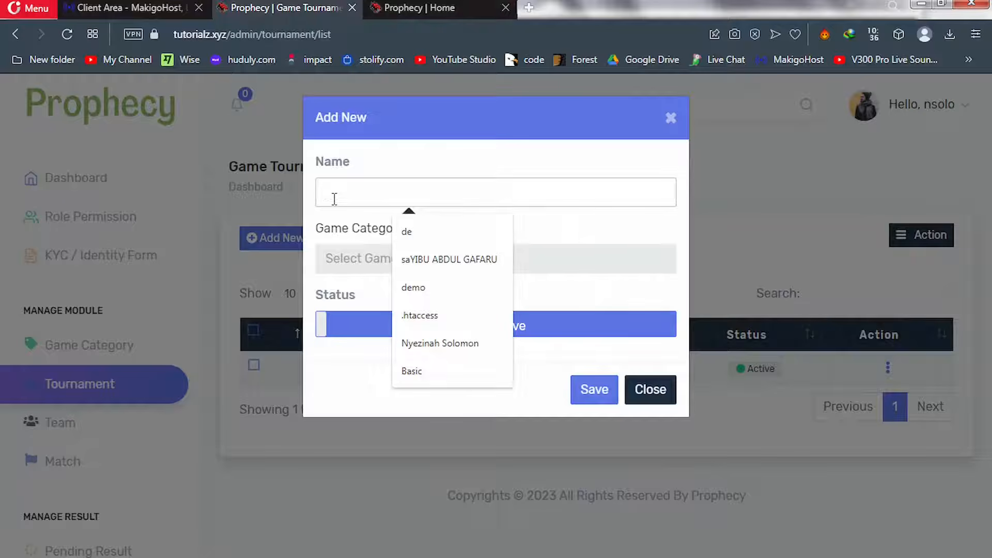
{"action": "type", "text": "A"}
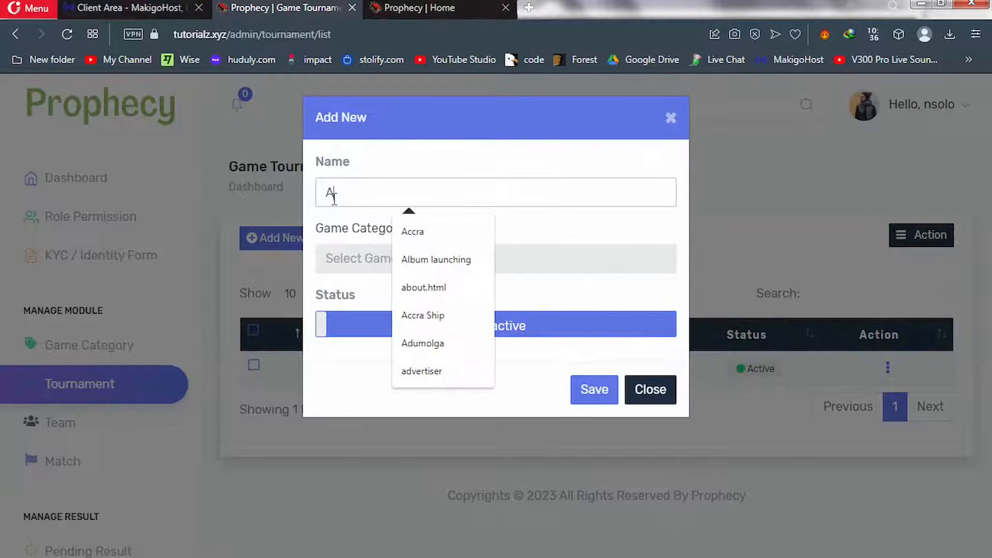
{"action": "type", "text": "fri"}
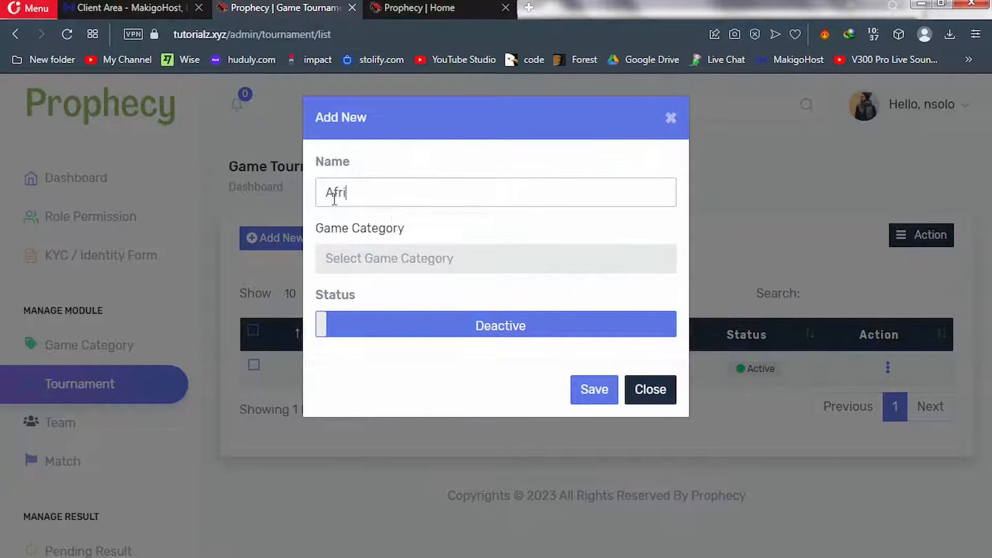
{"action": "type", "text": "can Cup"}
{"action": "left_click", "coordinate": [413, 264]}
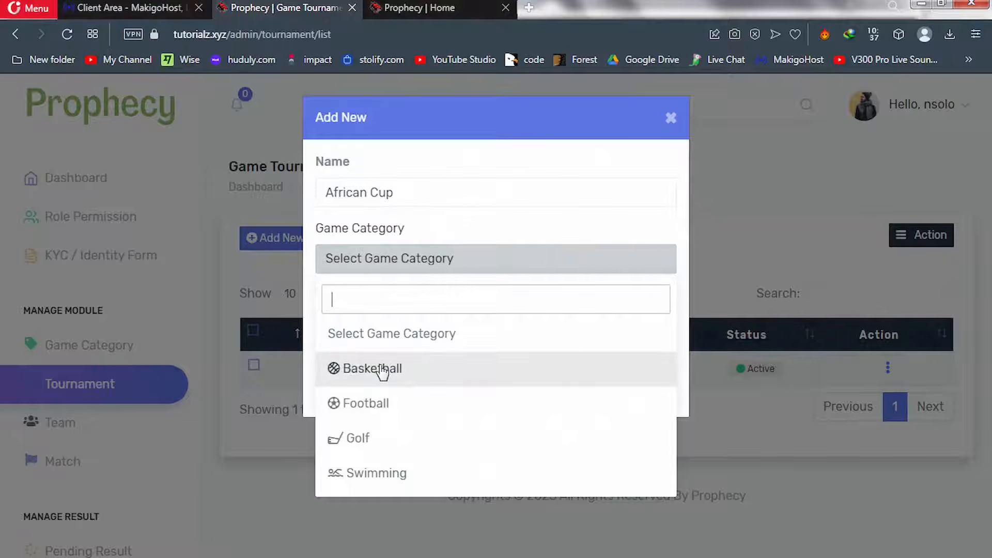
{"action": "left_click", "coordinate": [377, 412]}
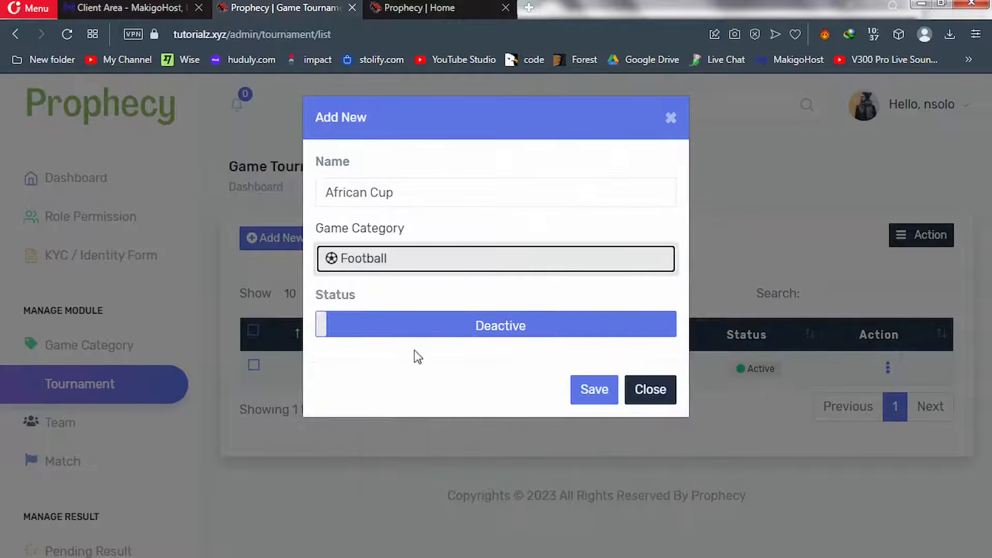
{"action": "left_click", "coordinate": [428, 330]}
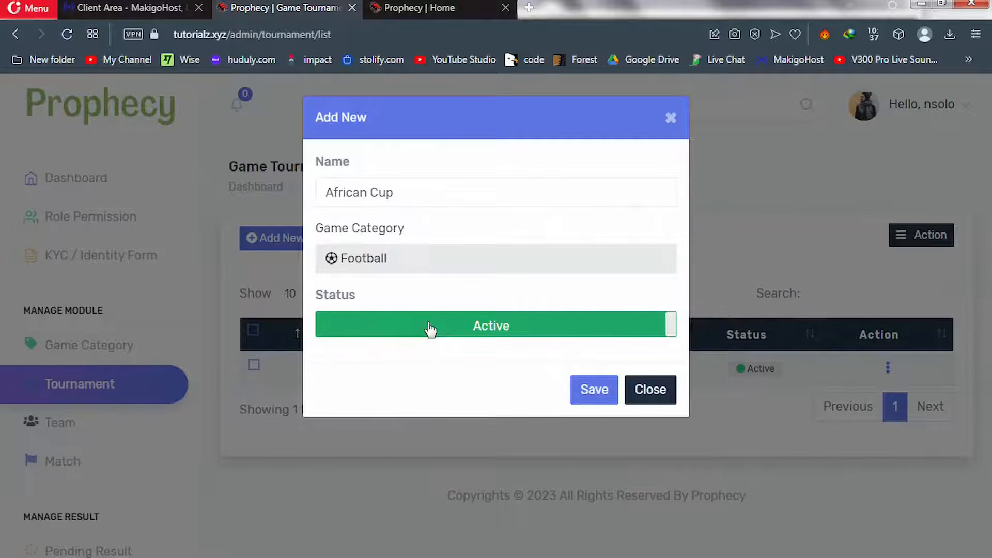
{"action": "left_click", "coordinate": [593, 395]}
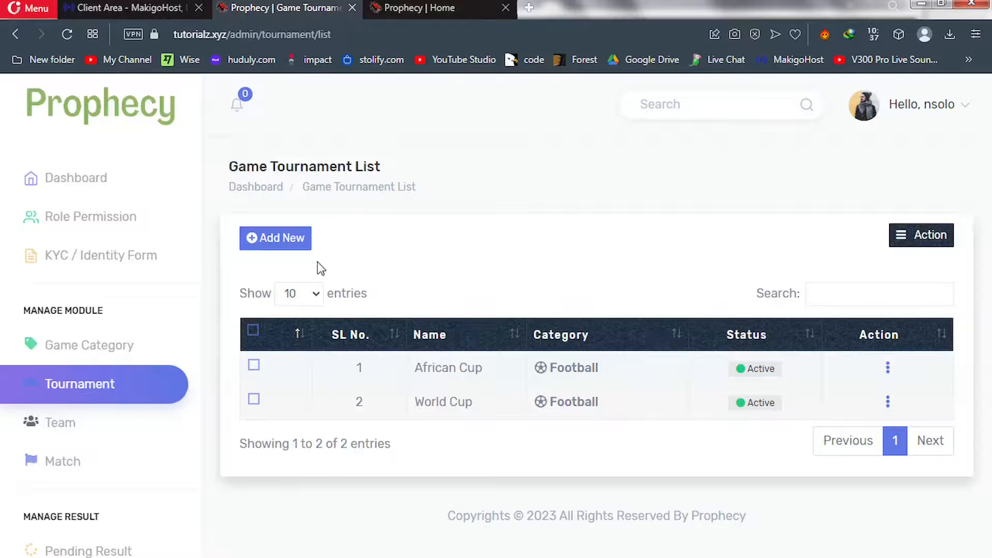
Create the 'UFA' tournament under Football with Active status and save it
{"action": "left_click", "coordinate": [289, 241]}
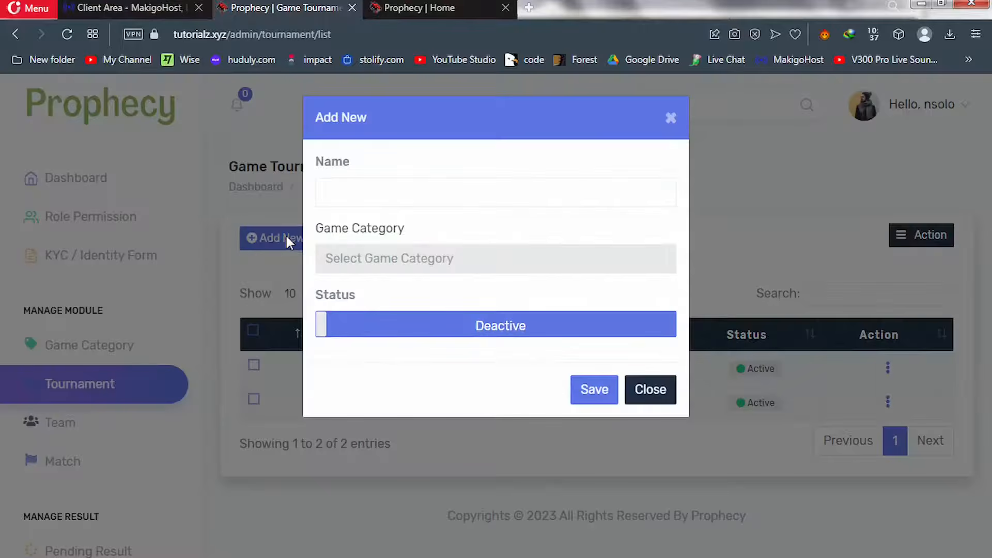
{"action": "left_click", "coordinate": [384, 197]}
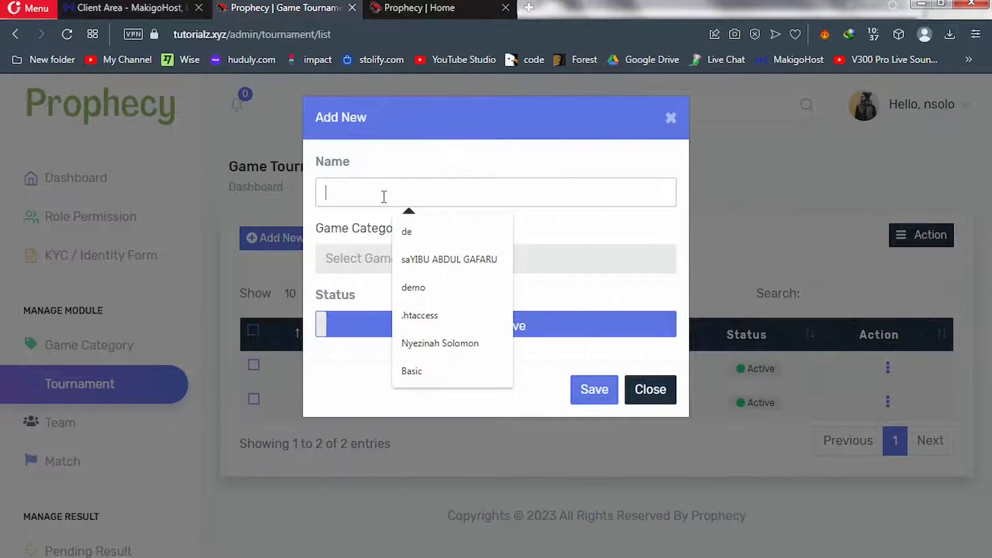
{"action": "type", "text": "UFA"}
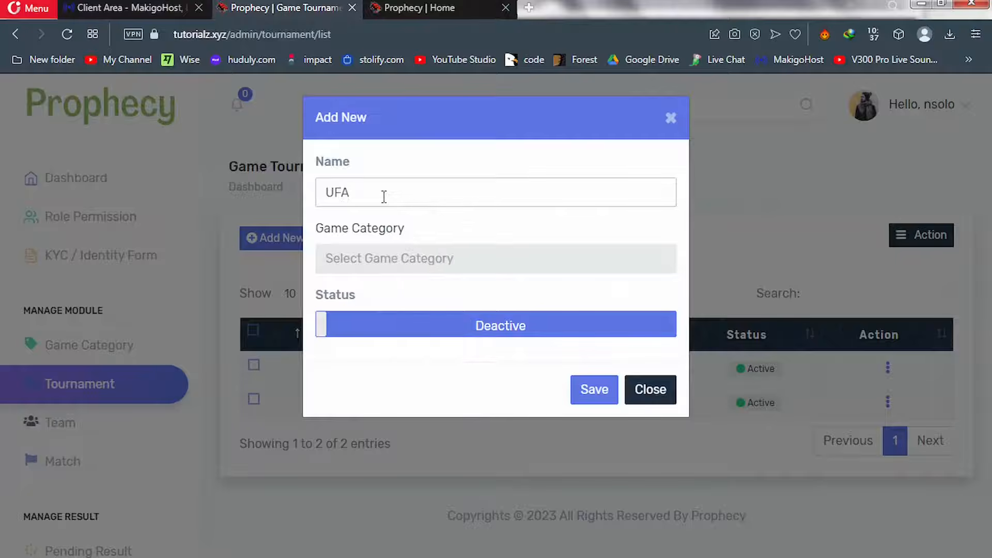
{"action": "left_click", "coordinate": [383, 259]}
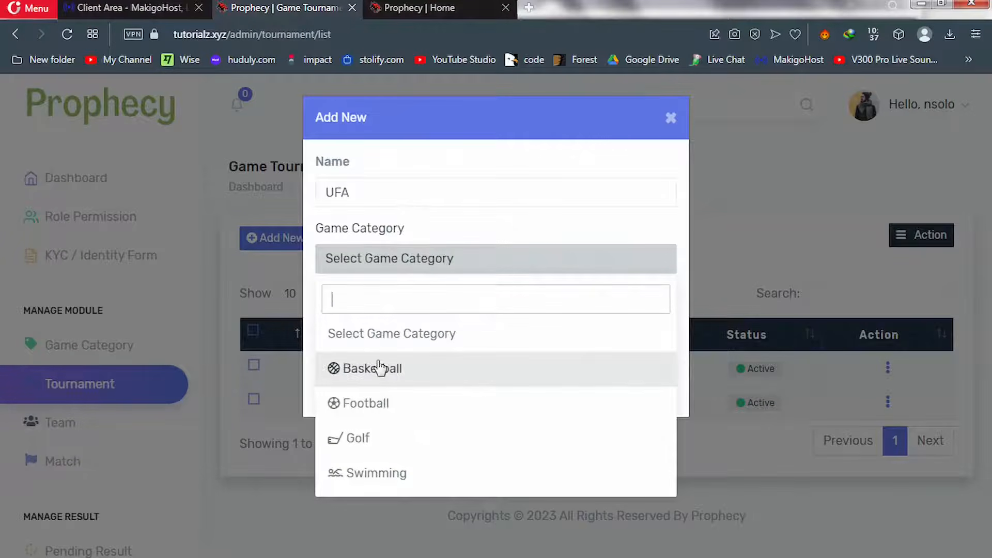
{"action": "left_click", "coordinate": [373, 406]}
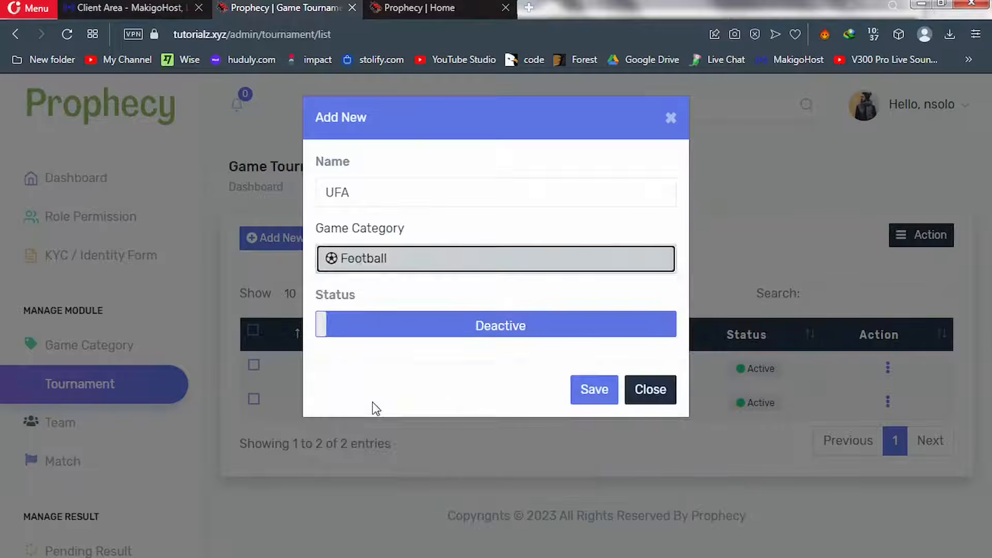
{"action": "left_click", "coordinate": [486, 333]}
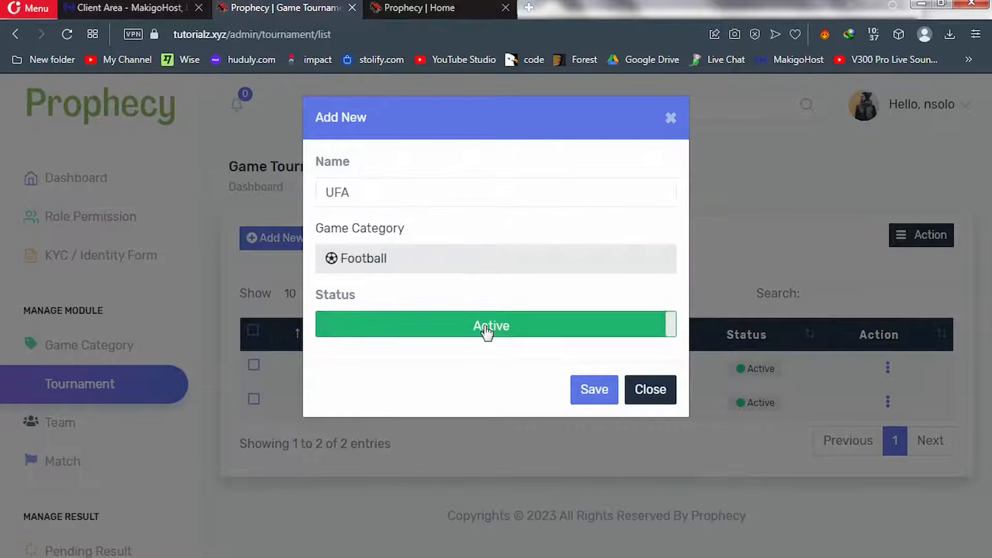
{"action": "left_click", "coordinate": [599, 393]}
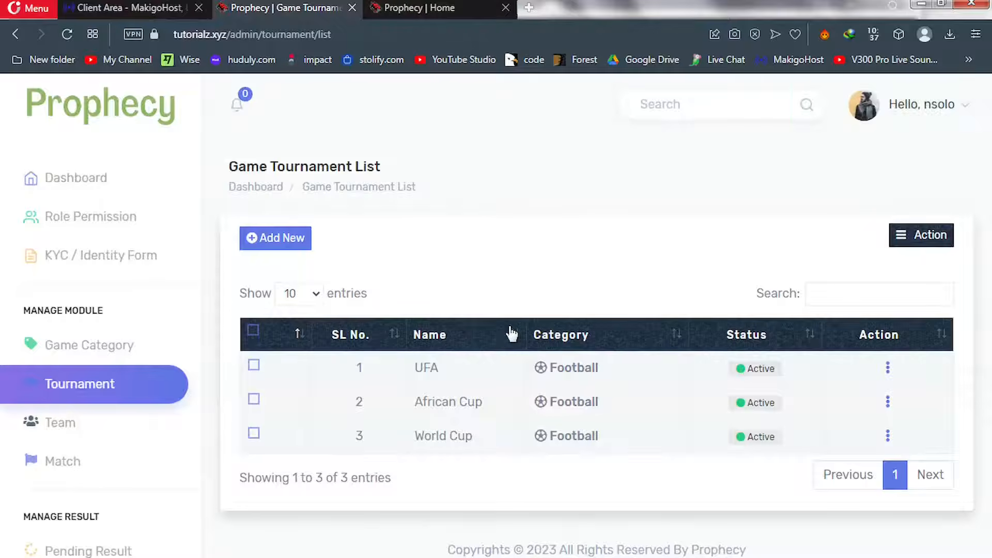
Create the 'La Liga' tournament under Football with Active status and save it
{"action": "left_click", "coordinate": [276, 241]}
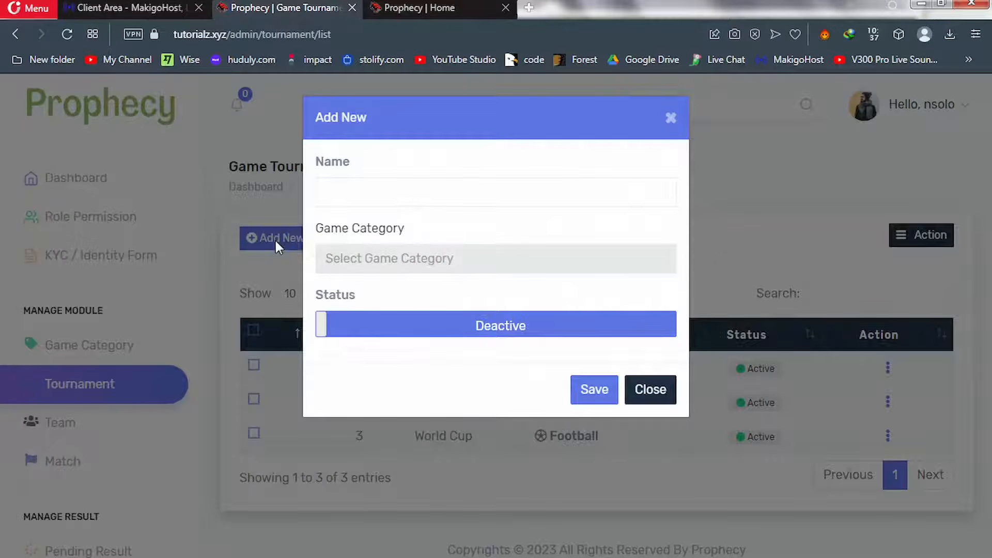
{"action": "left_click", "coordinate": [340, 192]}
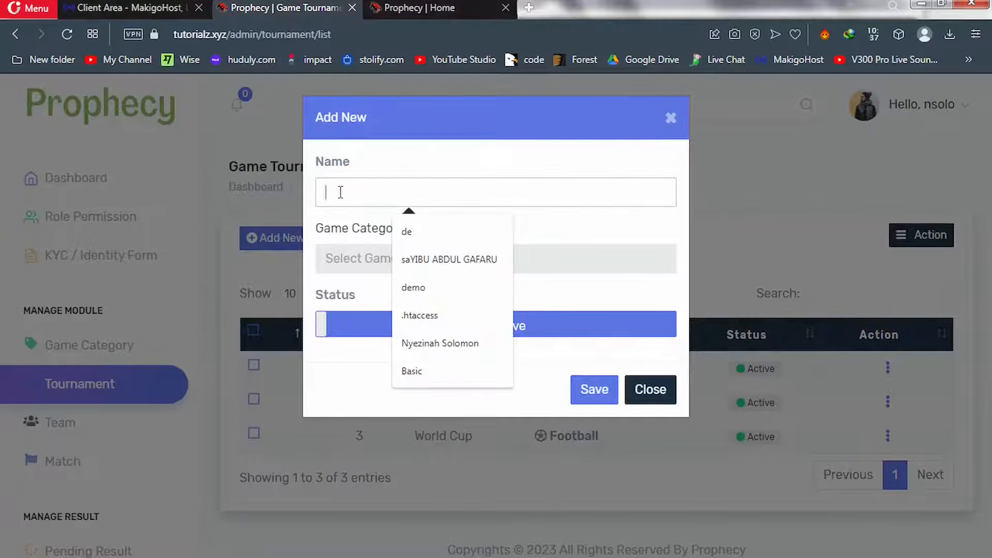
{"action": "type", "text": "L"}
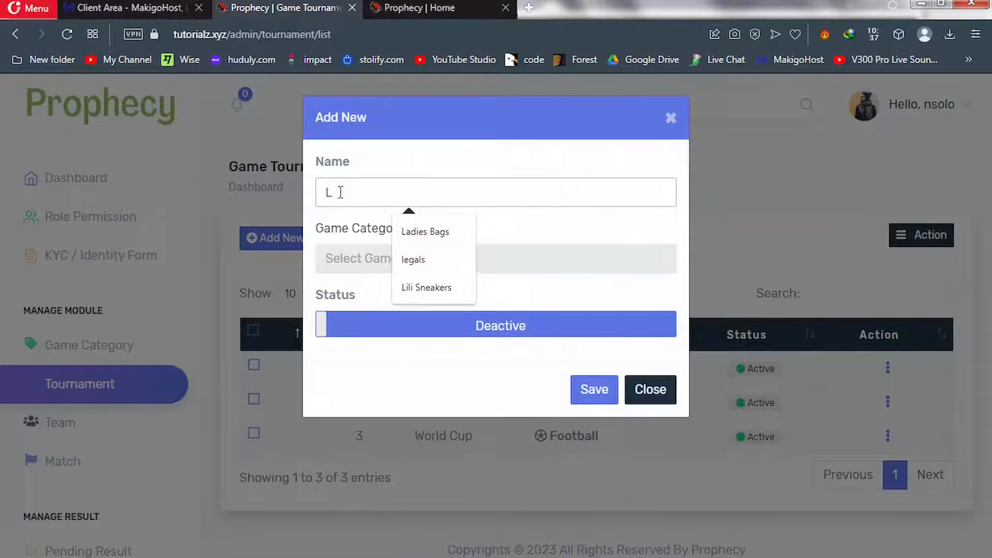
{"action": "type", "text": "a"}
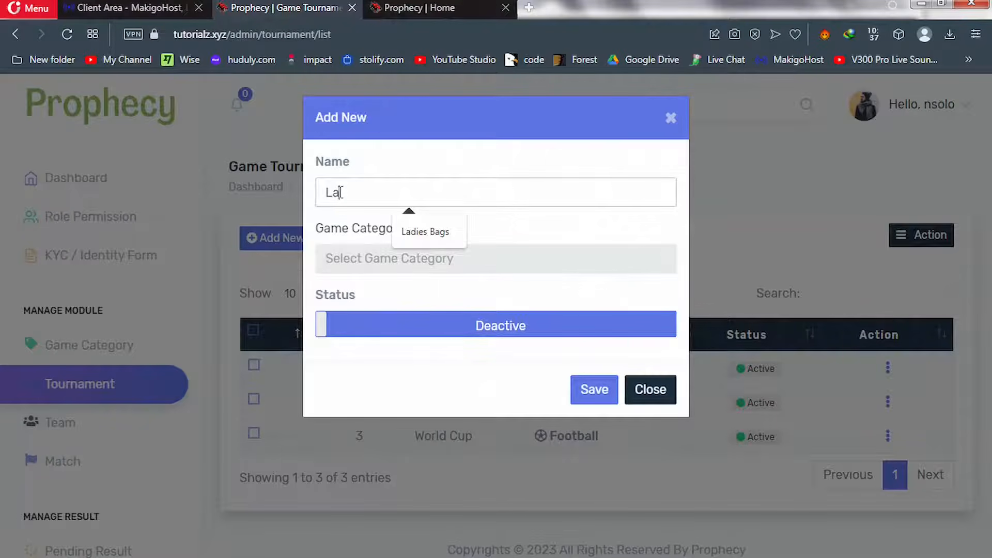
{"action": "type", "text": "li"}
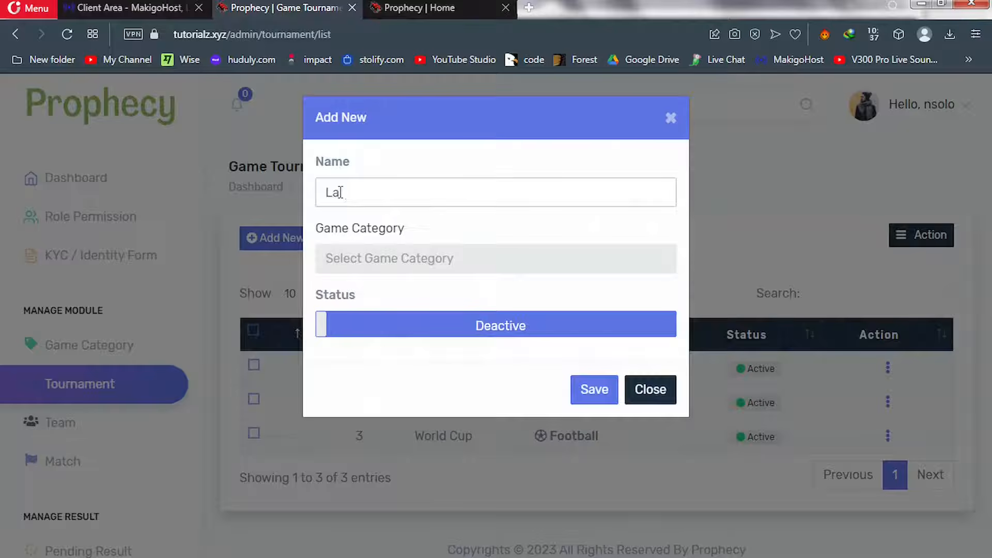
{"action": "type", "text": "Liga"}
{"action": "left_click", "coordinate": [391, 260]}
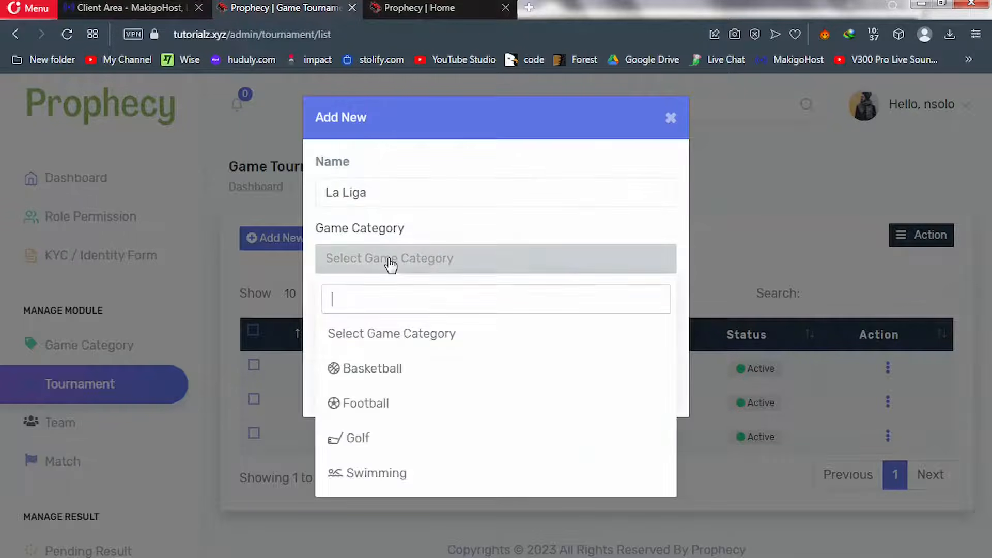
{"action": "left_click", "coordinate": [362, 402]}
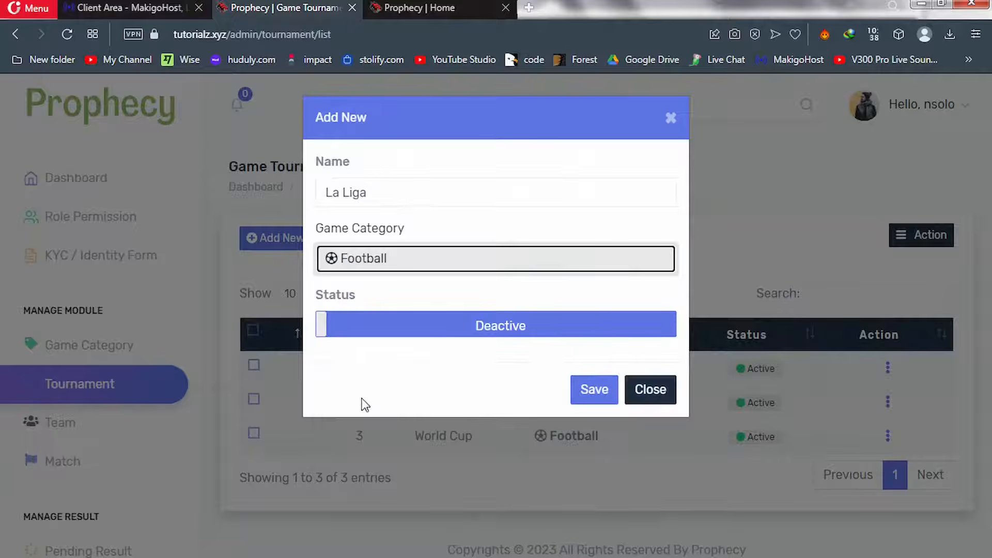
{"action": "left_click", "coordinate": [446, 332]}
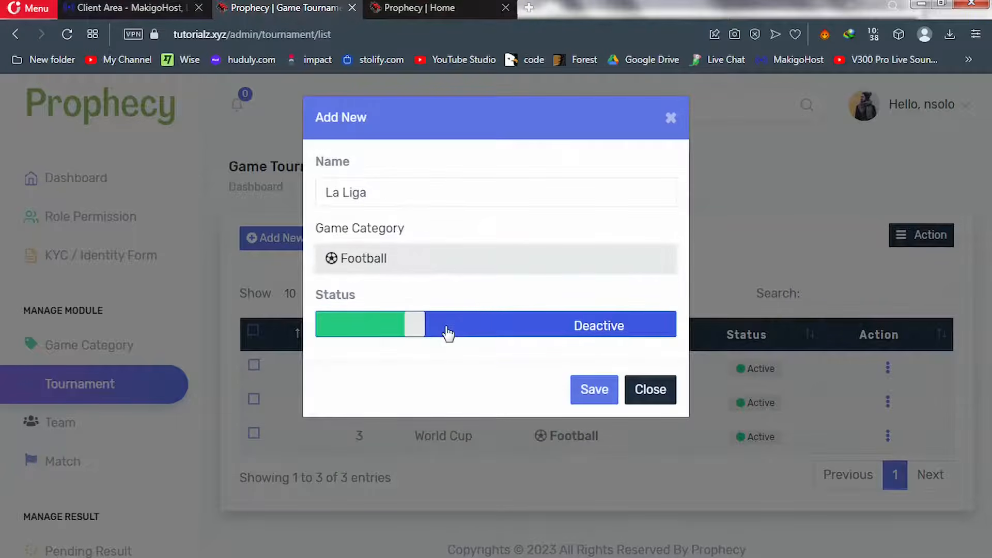
{"action": "left_click", "coordinate": [593, 397]}
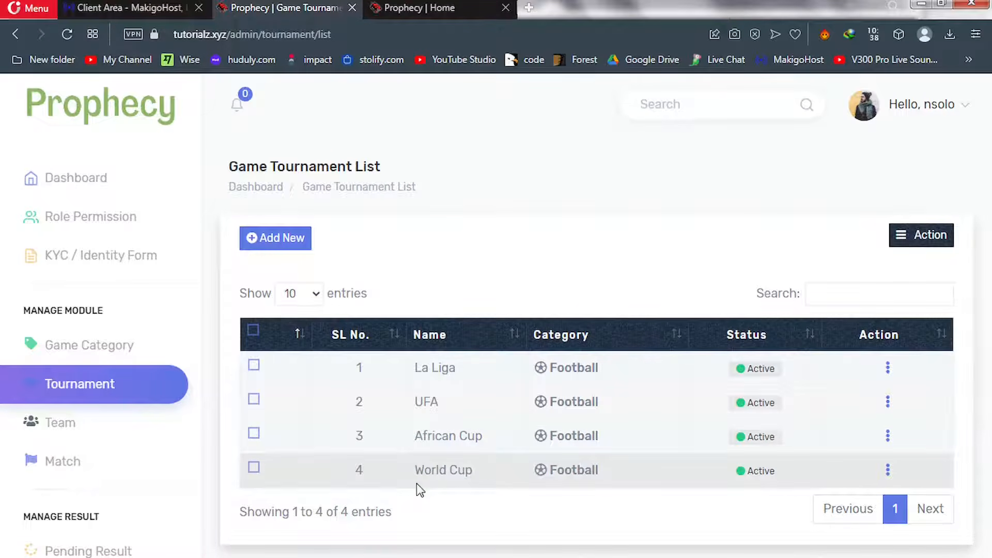
Open the Team List and bring up the Add New team form
{"action": "left_click", "coordinate": [61, 423]}
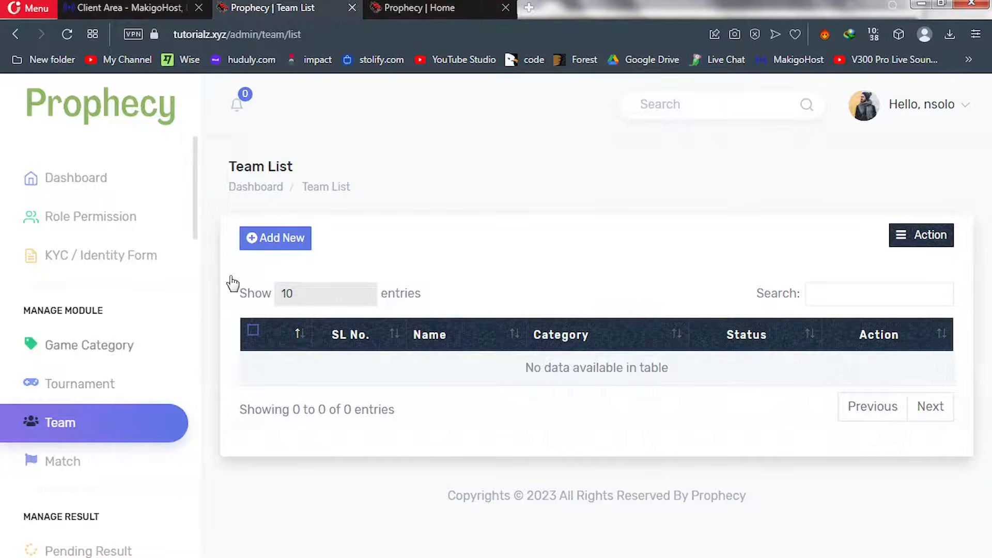
{"action": "left_click", "coordinate": [280, 247]}
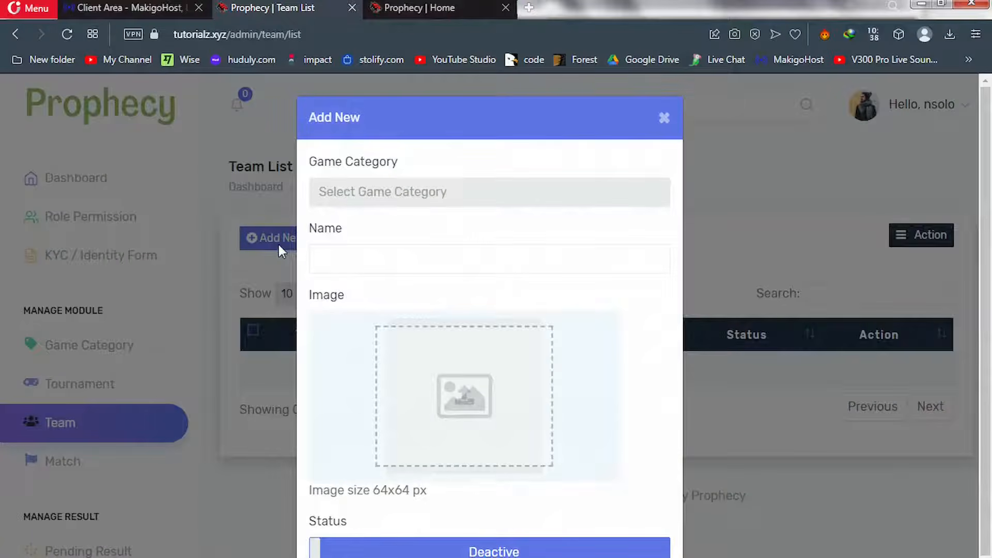
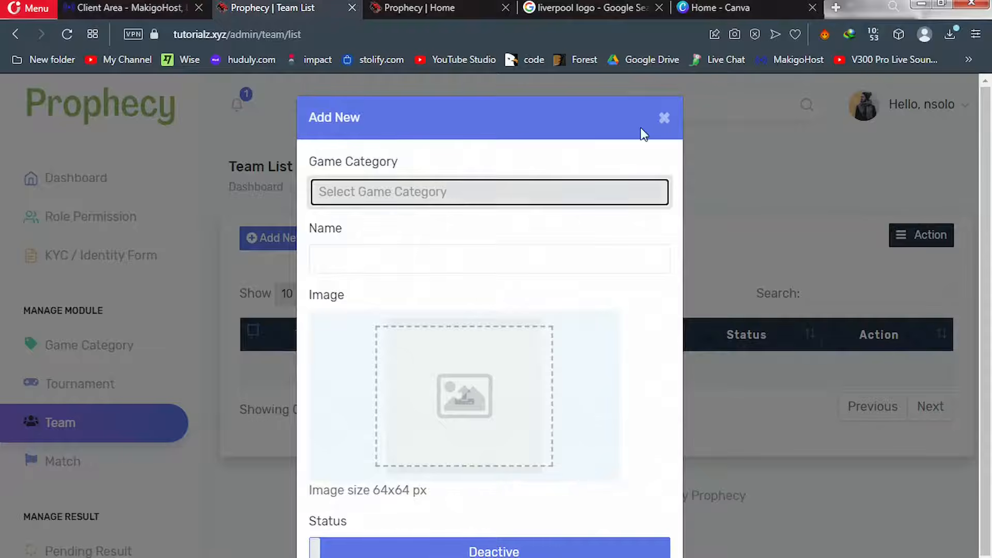
Leave the Prophecy Add New team form open and switch to the Canva home page tab
{"action": "left_click", "coordinate": [585, 10]}
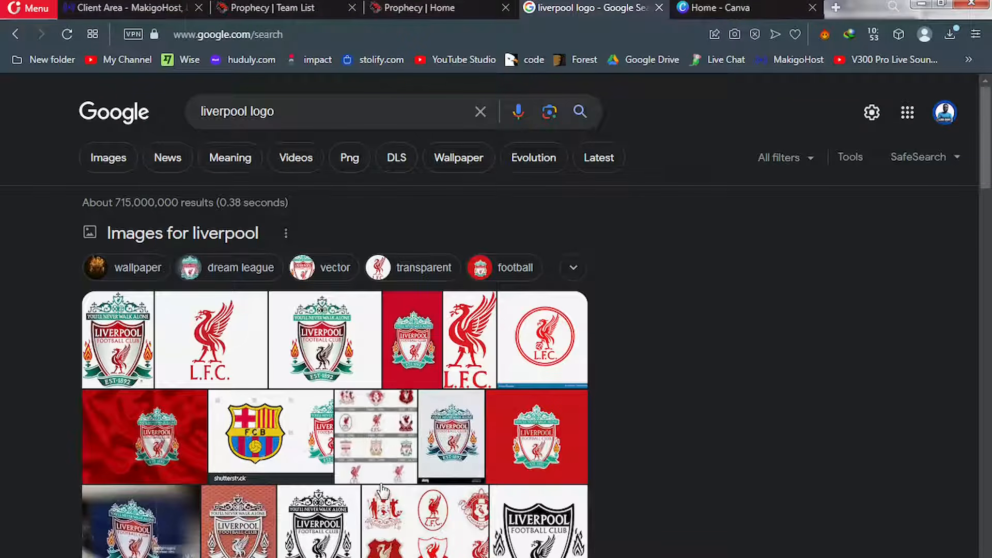
{"action": "left_click", "coordinate": [297, 5]}
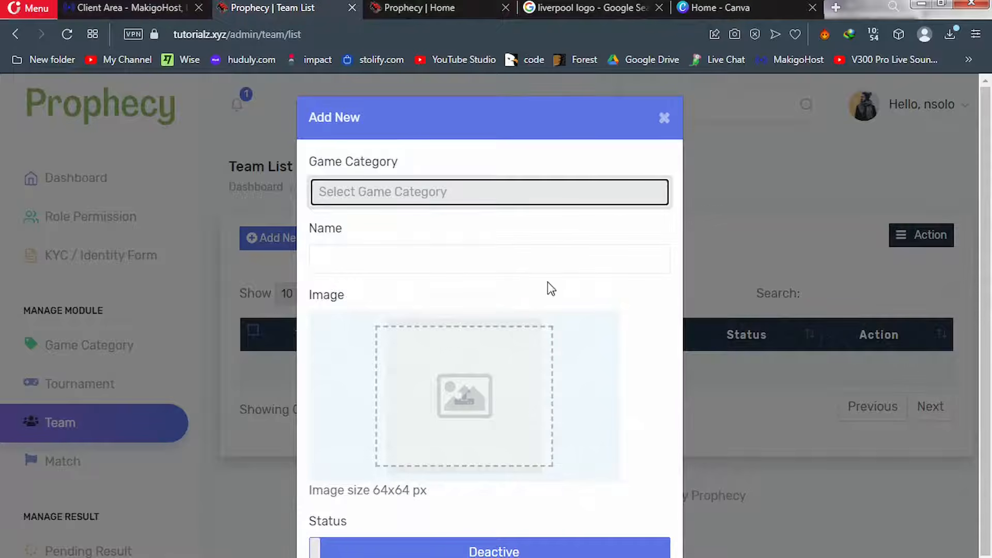
{"action": "left_click", "coordinate": [721, 9]}
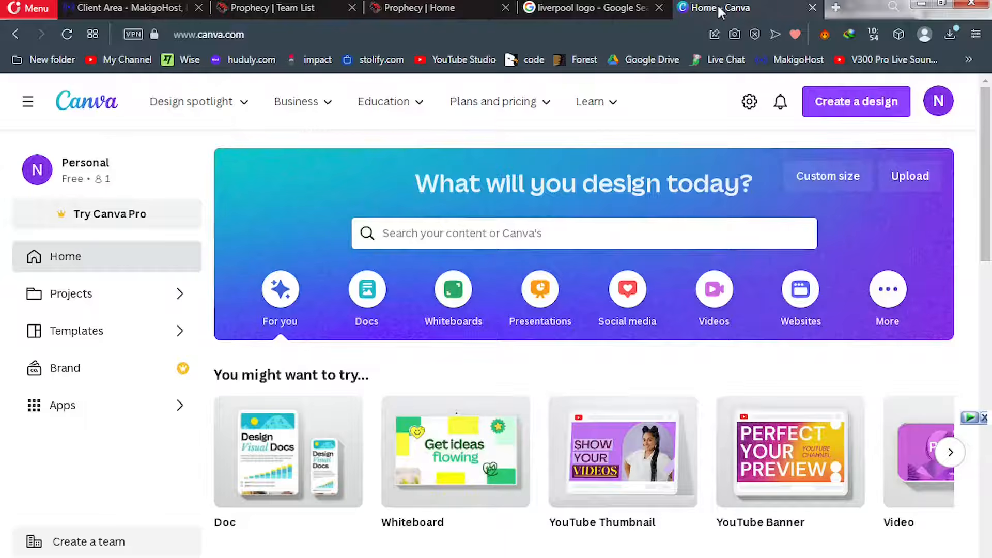
Create a new Canva design with a custom size of 64 × 64 px
{"action": "left_click", "coordinate": [828, 181]}
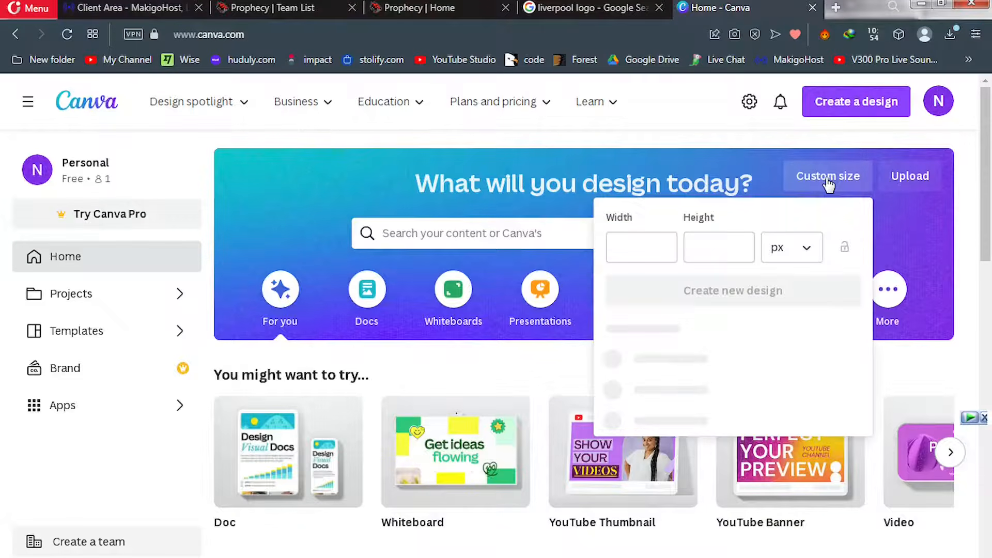
{"action": "left_click", "coordinate": [648, 250]}
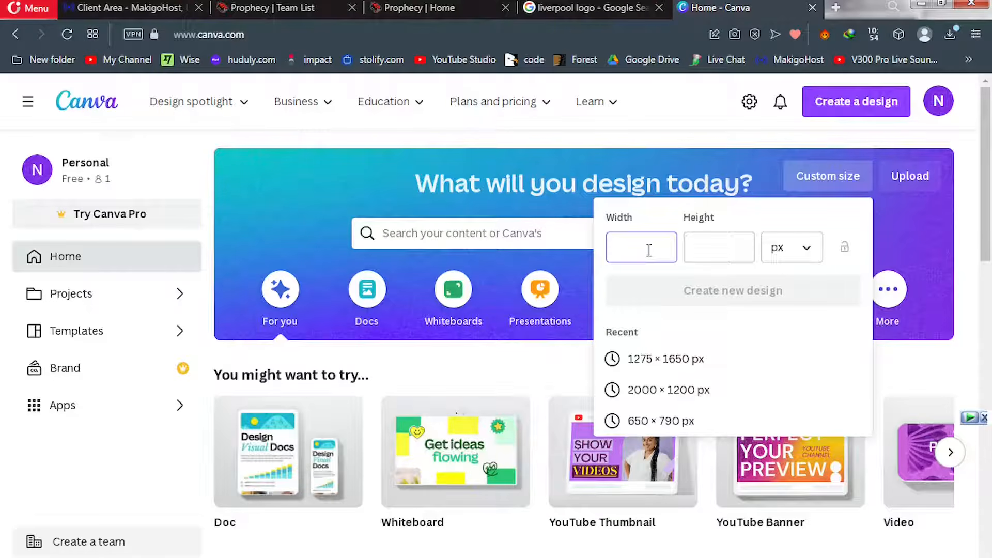
{"action": "type", "text": "64"}
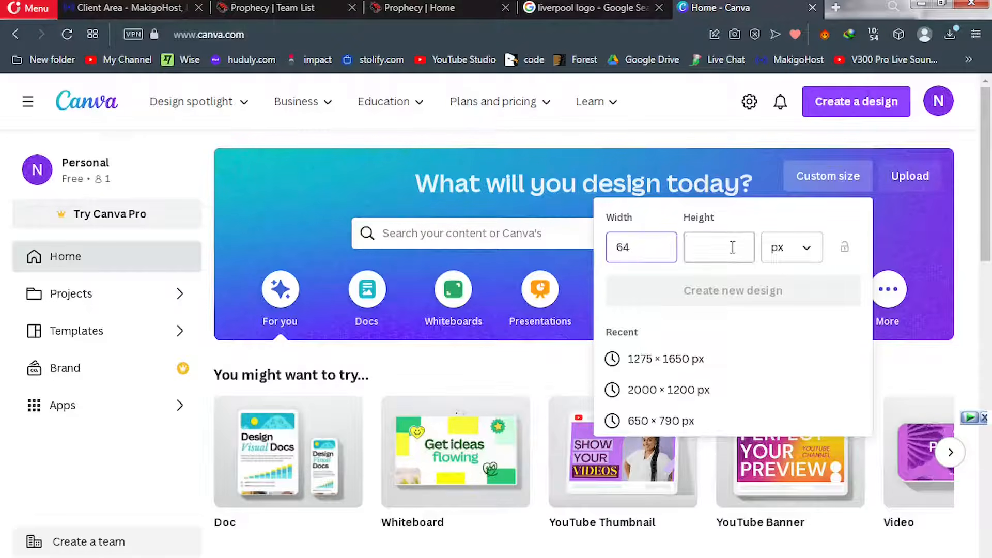
{"action": "left_click", "coordinate": [733, 247]}
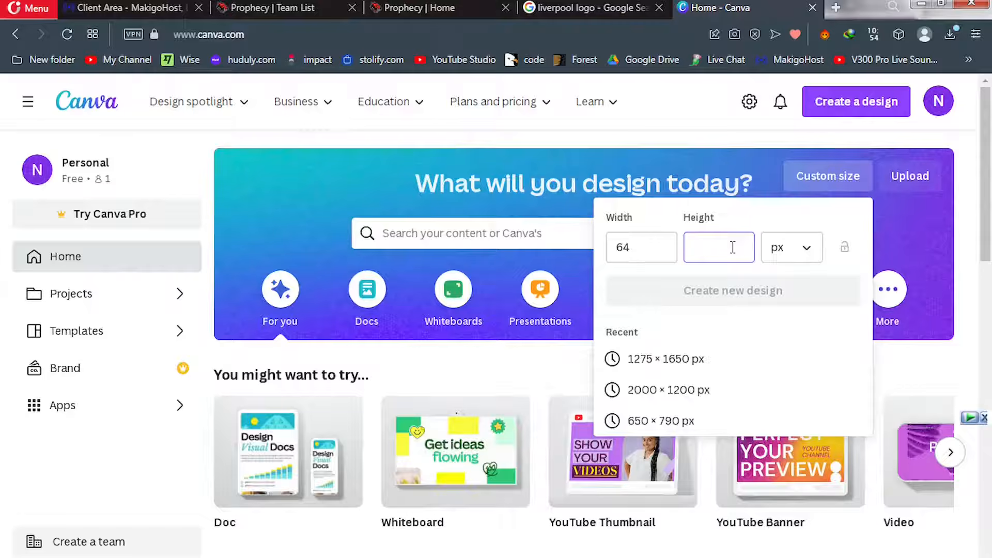
{"action": "type", "text": "64"}
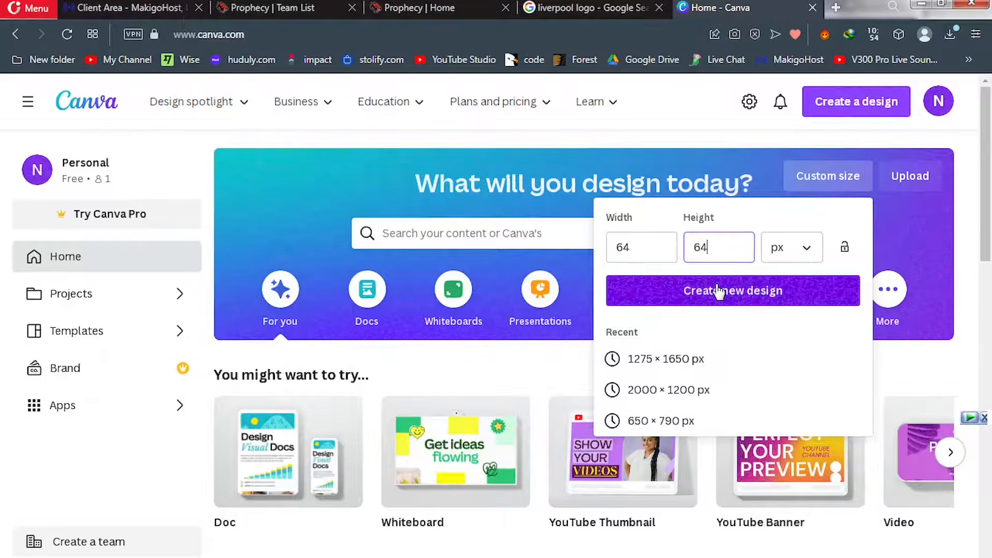
{"action": "left_click", "coordinate": [717, 296]}
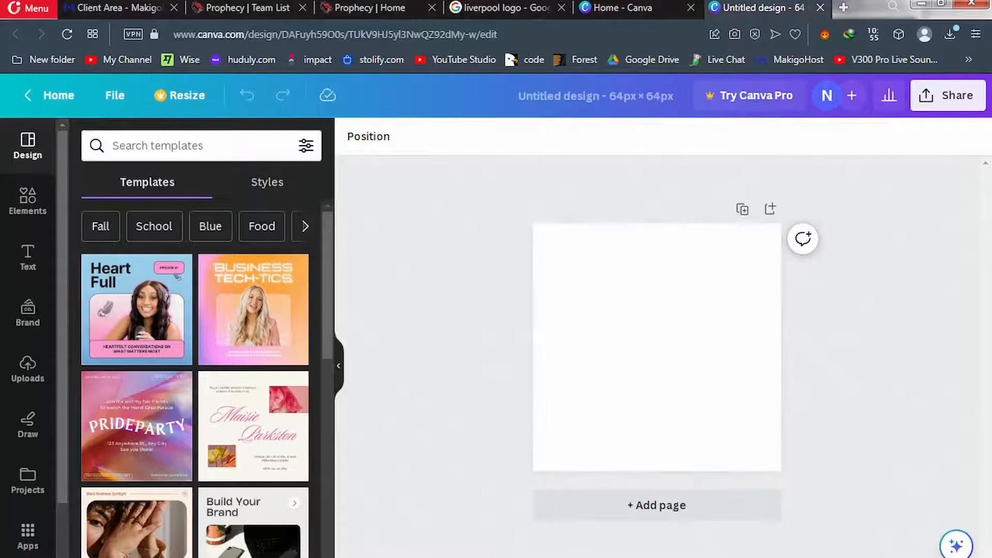
Add five blank pages to the design, making six in total, then go back to Page 1
{"action": "left_click", "coordinate": [652, 505]}
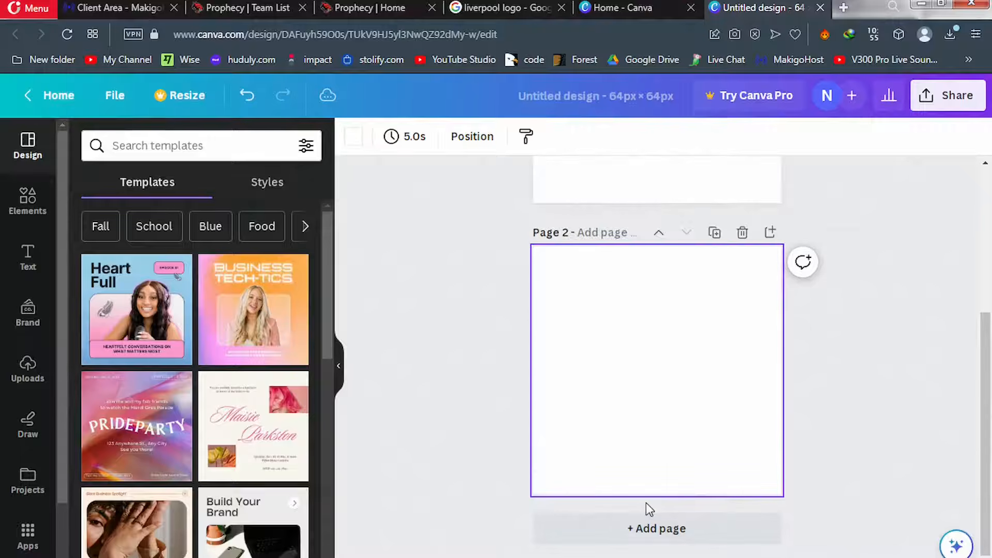
{"action": "left_click", "coordinate": [654, 536]}
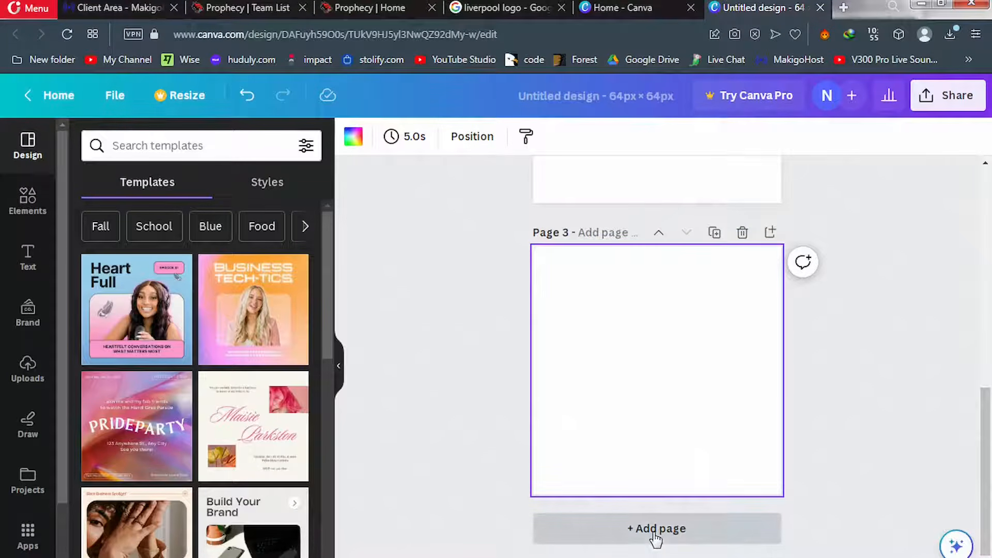
{"action": "left_click", "coordinate": [655, 537]}
{"action": "left_click", "coordinate": [655, 537]}
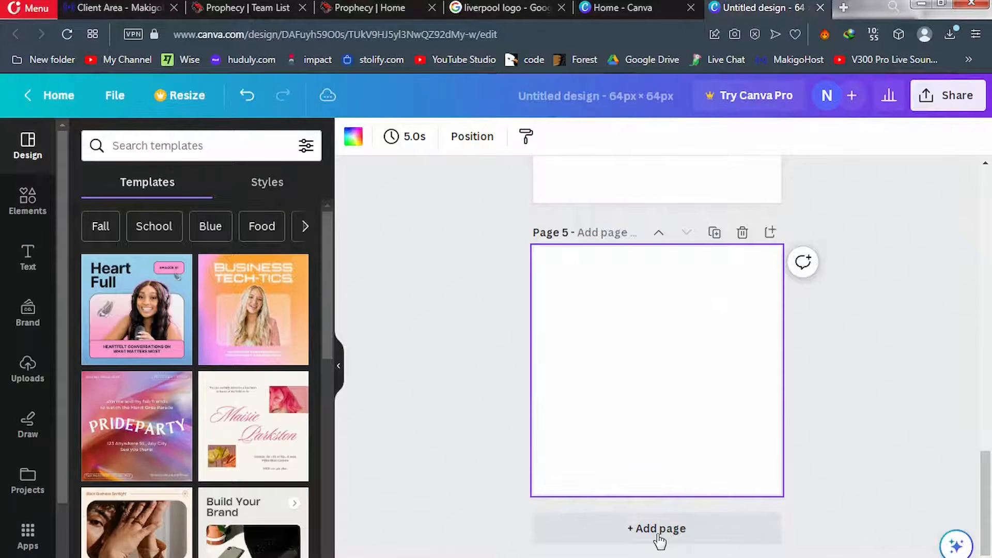
{"action": "left_click", "coordinate": [656, 537]}
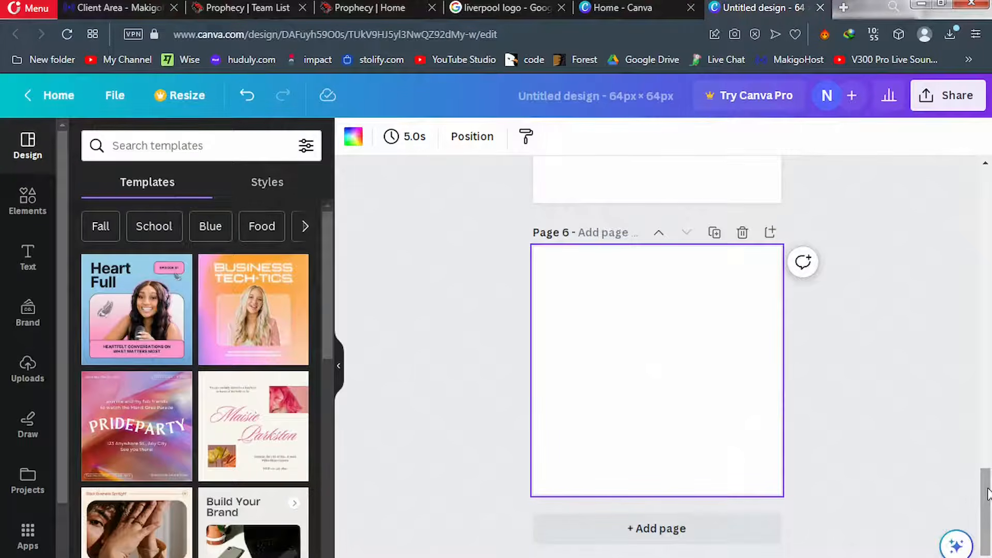
{"action": "left_click_drag", "start_coordinate": [988, 493], "coordinate": [987, 180]}
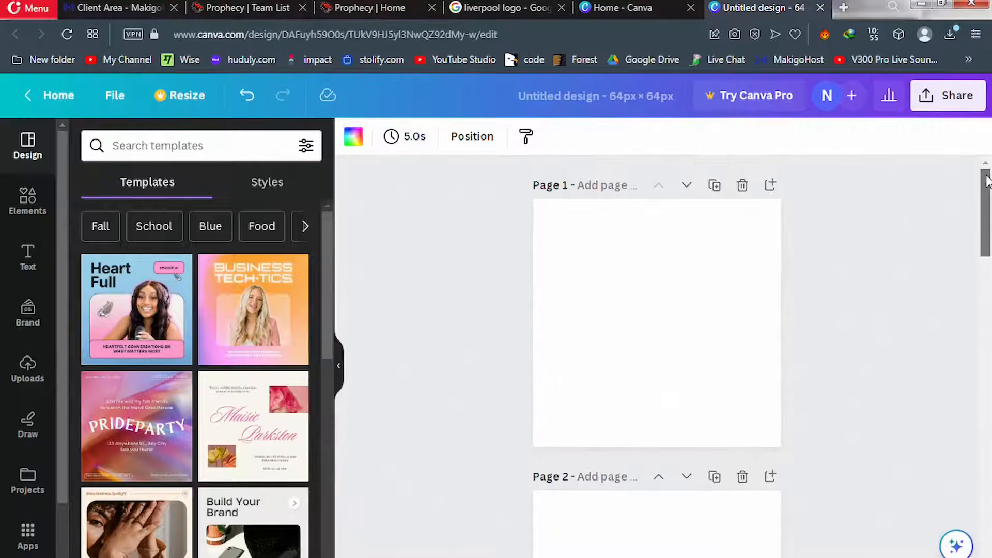
{"action": "left_click", "coordinate": [627, 300]}
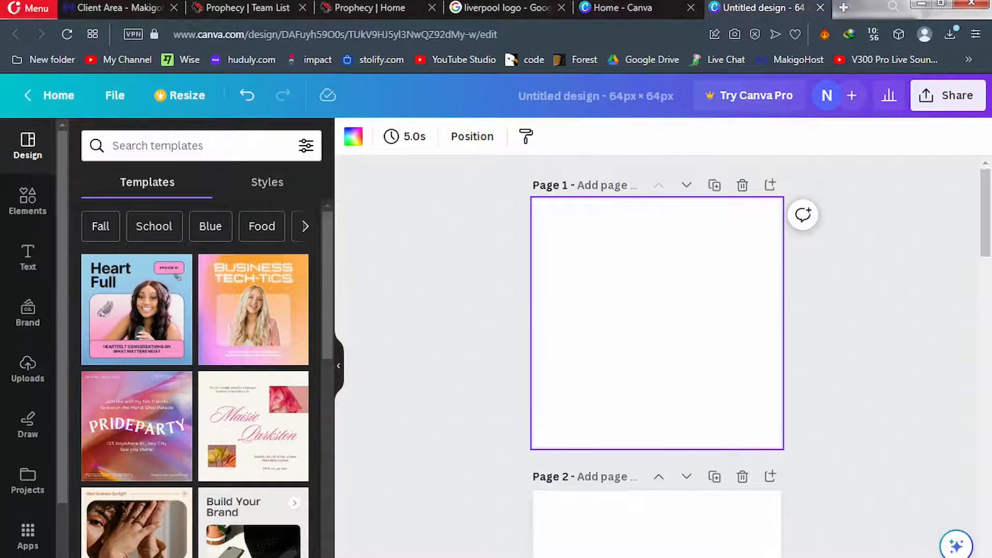
{"action": "mouse_move", "coordinate": [270, 557]}
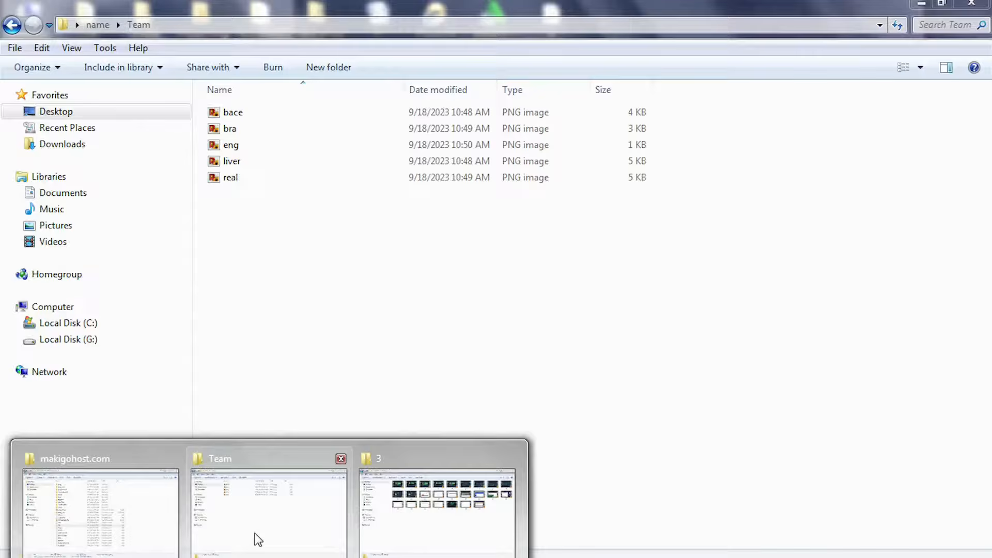
Drag real.png from the Team folder onto page 1 and enlarge the Real Madrid crest to nearly page width
{"action": "left_click", "coordinate": [259, 540]}
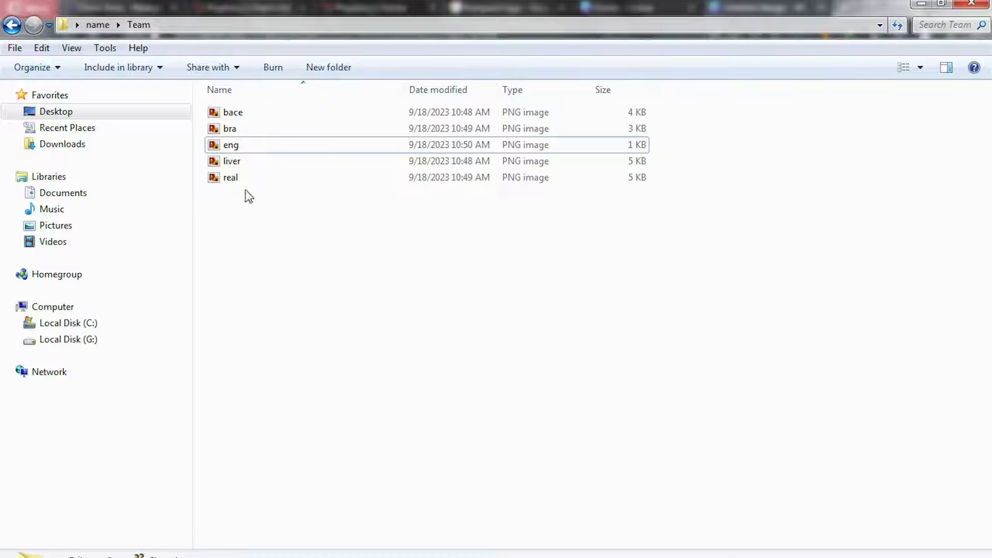
{"action": "left_click", "coordinate": [244, 180]}
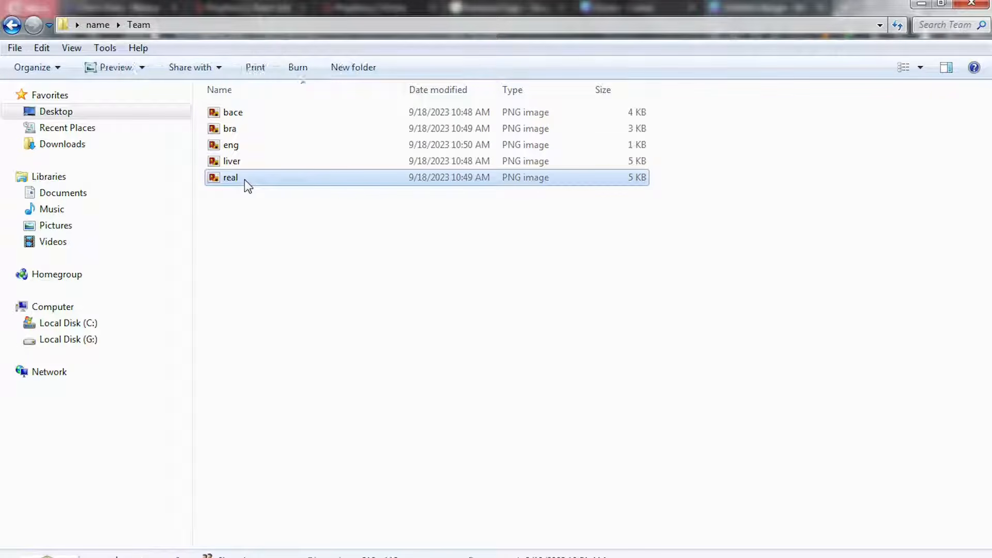
{"action": "left_click_drag", "start_coordinate": [244, 181], "coordinate": [607, 364]}
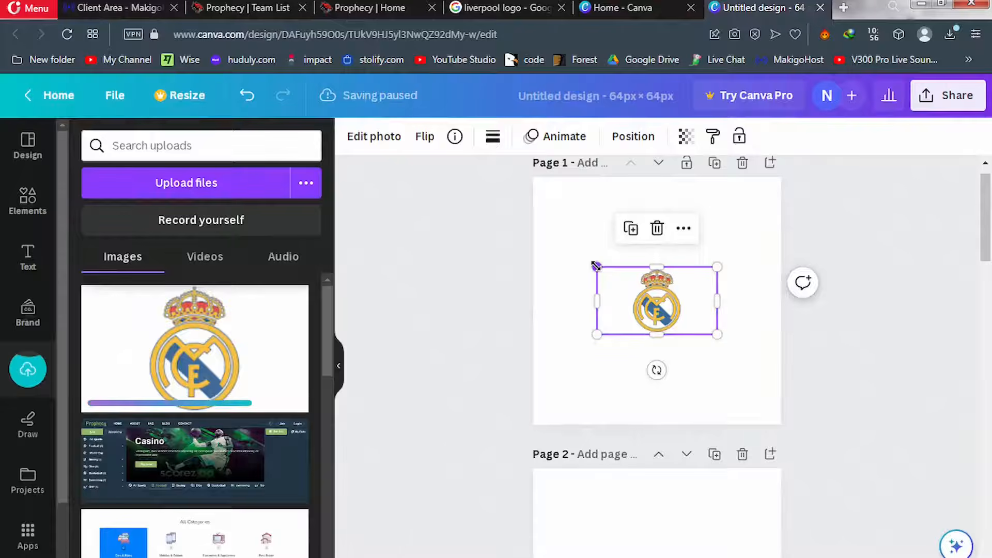
{"action": "left_click_drag", "start_coordinate": [553, 238], "coordinate": [526, 228]}
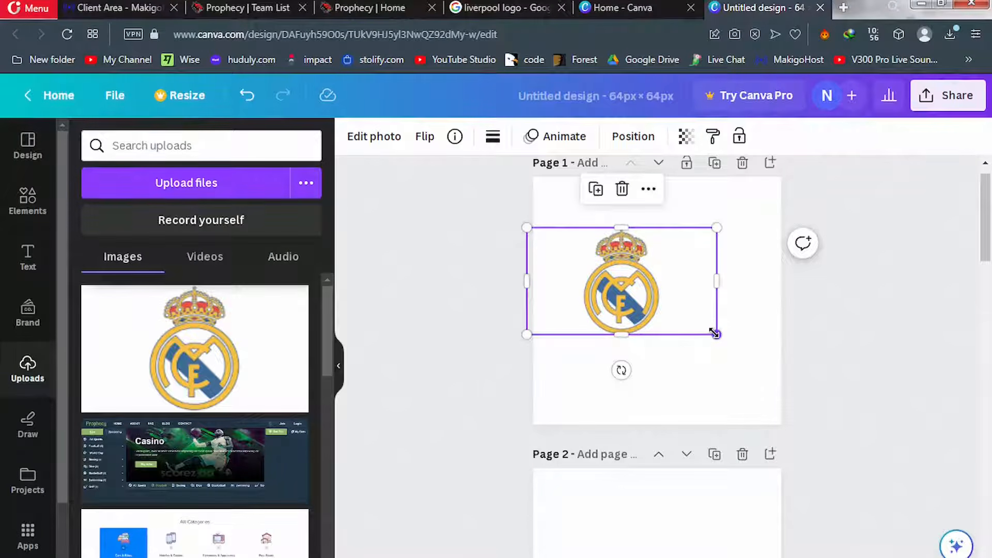
{"action": "left_click_drag", "start_coordinate": [715, 333], "coordinate": [783, 396]}
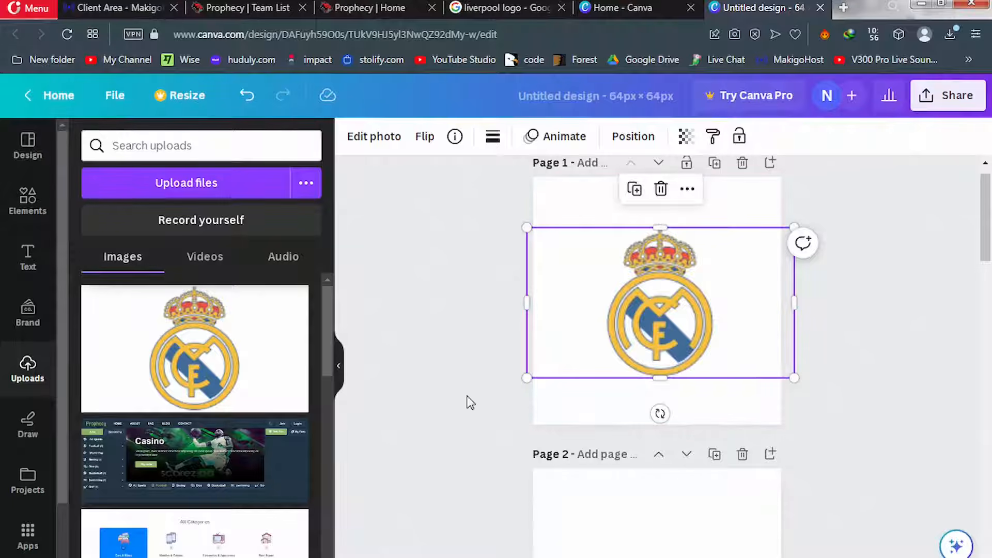
{"action": "left_click", "coordinate": [447, 371]}
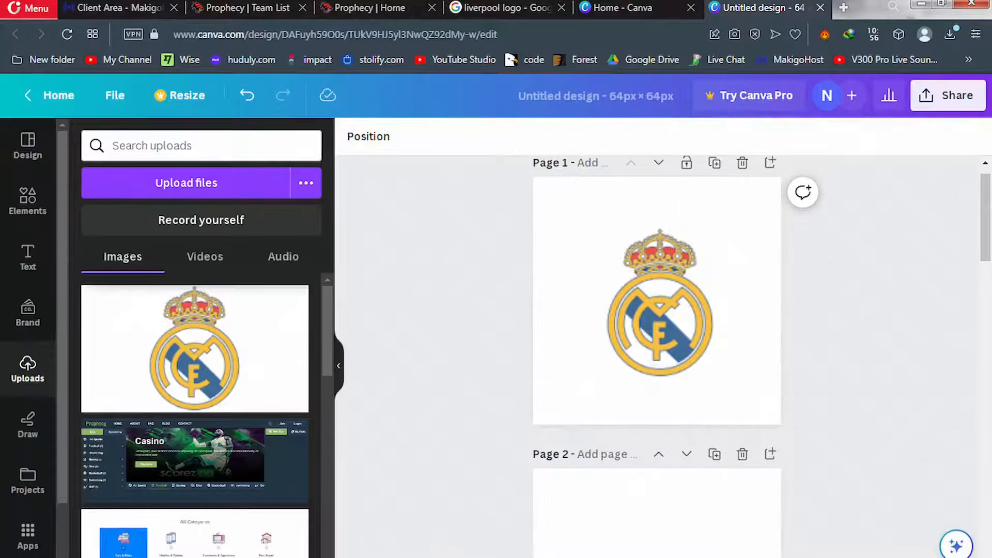
{"action": "mouse_move", "coordinate": [269, 557]}
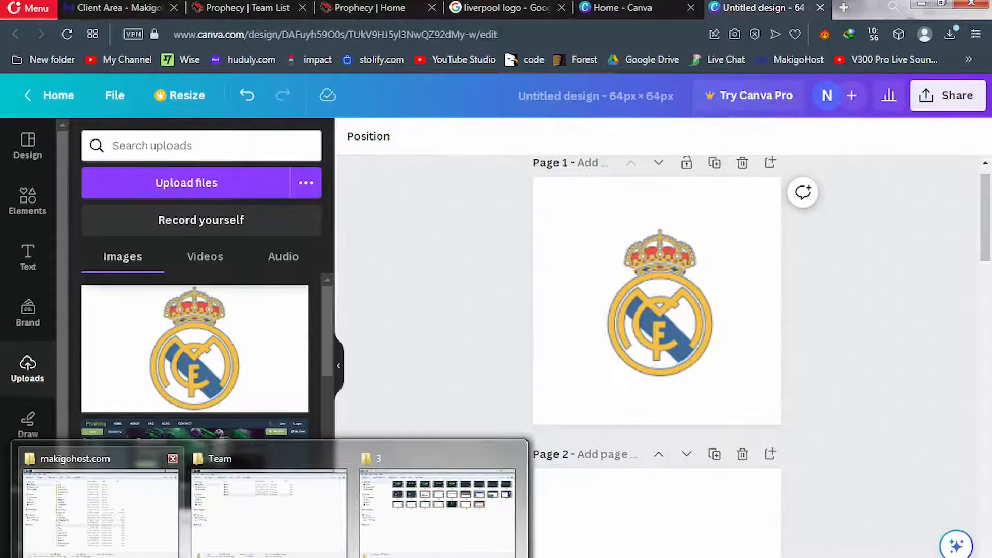
Drop liver.png onto page 2, enlarge the Liverpool crest to page width, and nudge it higher
{"action": "mouse_move", "coordinate": [222, 537]}
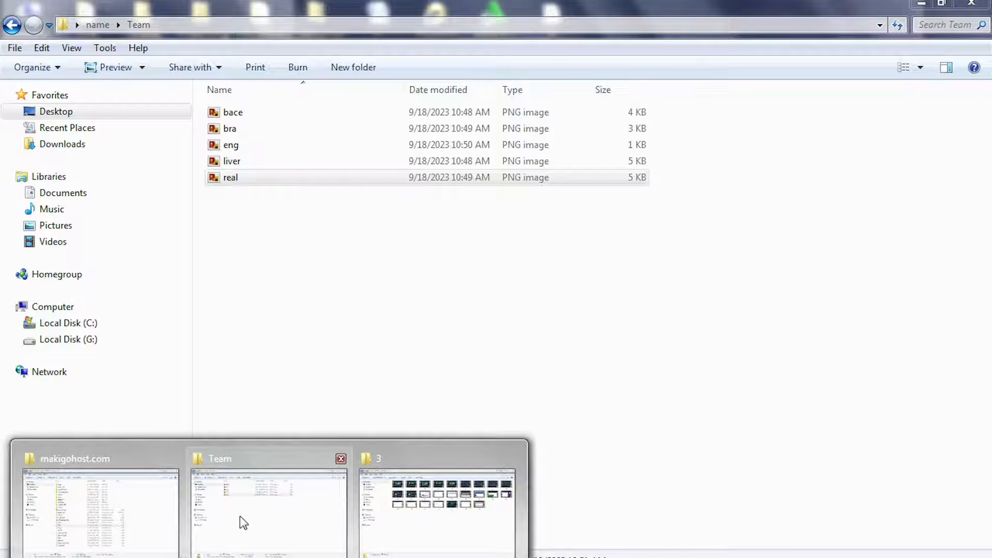
{"action": "left_click", "coordinate": [240, 516]}
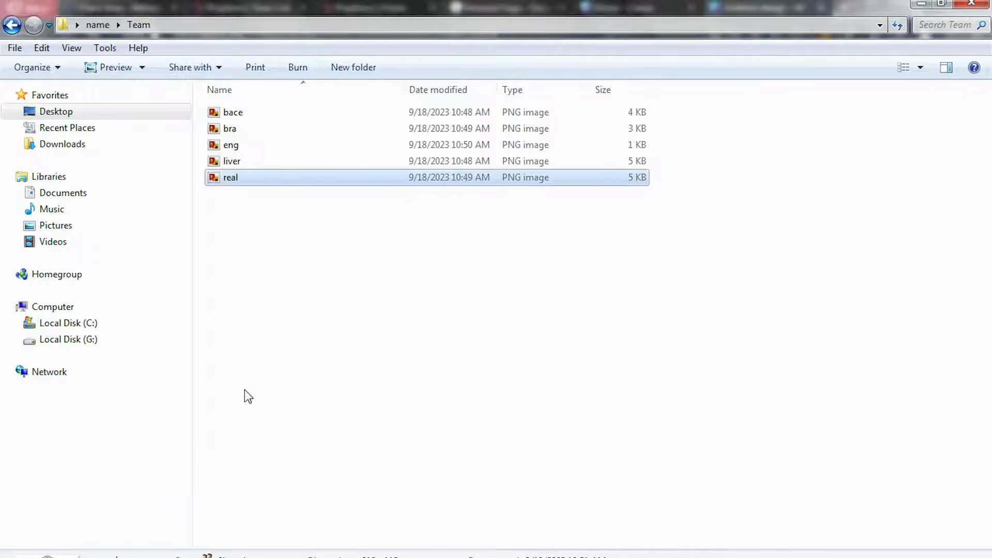
{"action": "left_click", "coordinate": [231, 166]}
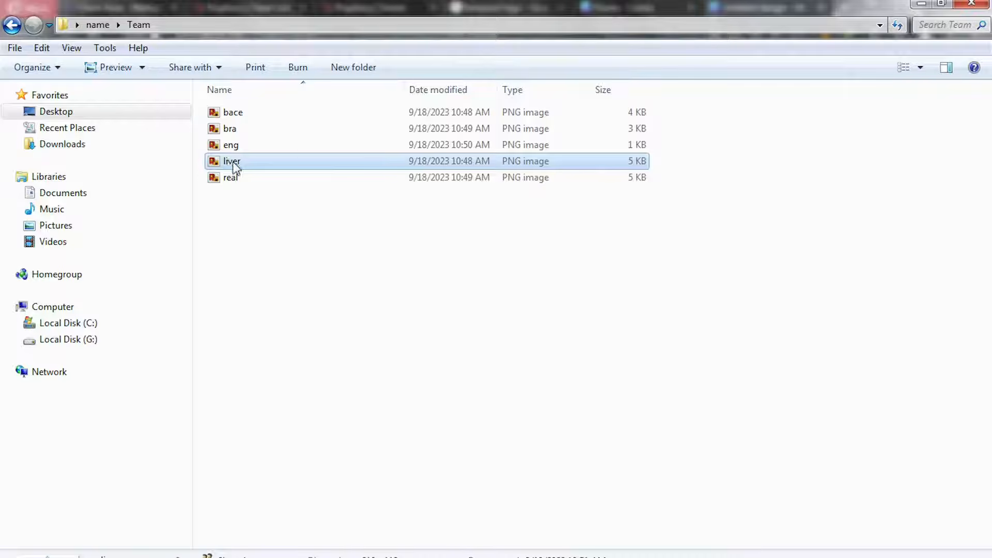
{"action": "left_click_drag", "start_coordinate": [235, 168], "coordinate": [594, 547]}
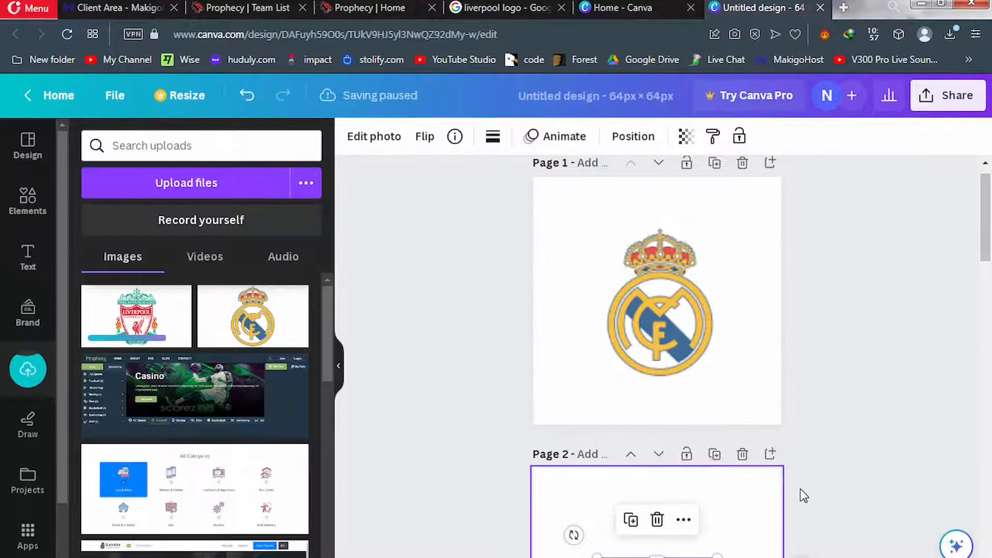
{"action": "left_click_drag", "start_coordinate": [987, 251], "coordinate": [986, 318]}
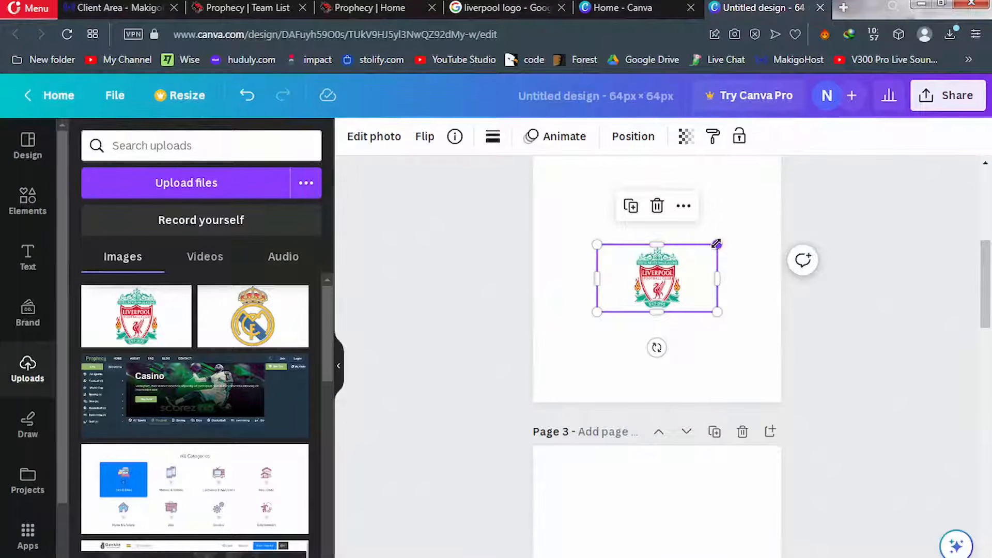
{"action": "left_click_drag", "start_coordinate": [717, 244], "coordinate": [804, 174]}
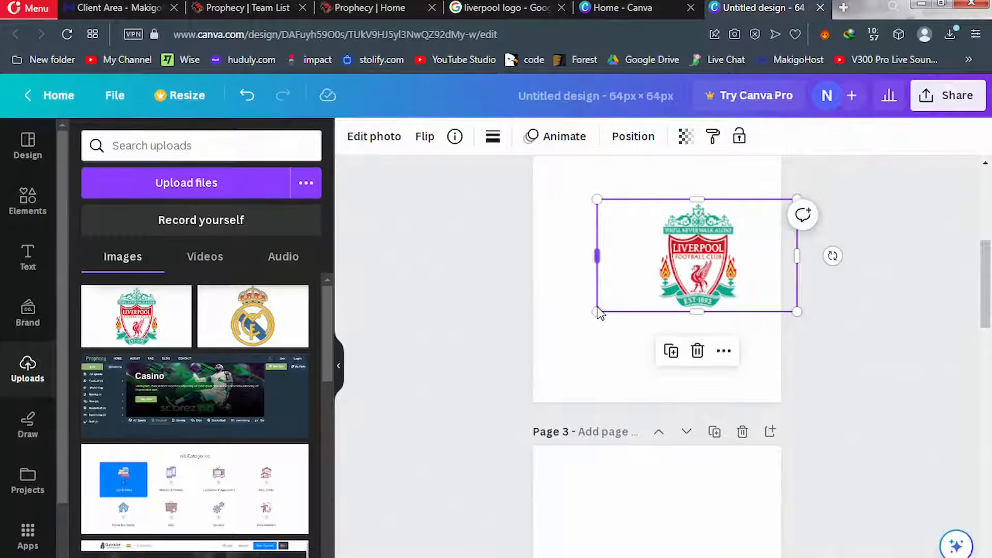
{"action": "left_click_drag", "start_coordinate": [597, 312], "coordinate": [501, 362]}
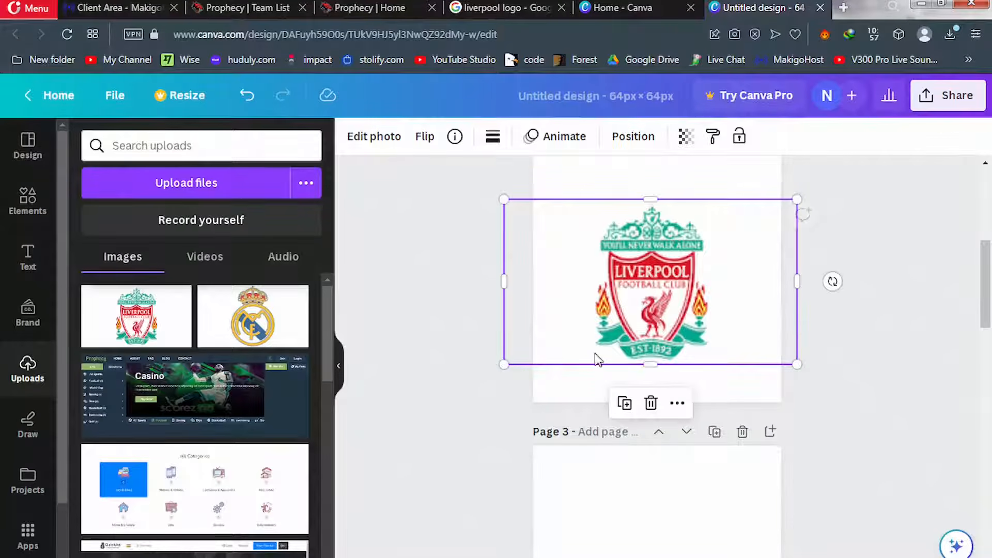
{"action": "left_click_drag", "start_coordinate": [660, 314], "coordinate": [662, 282]}
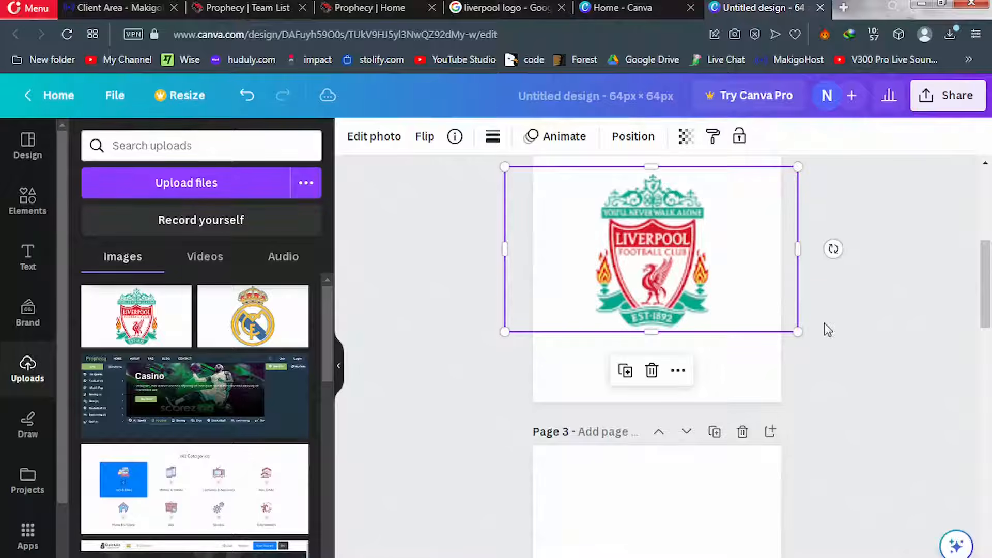
{"action": "left_click", "coordinate": [897, 347]}
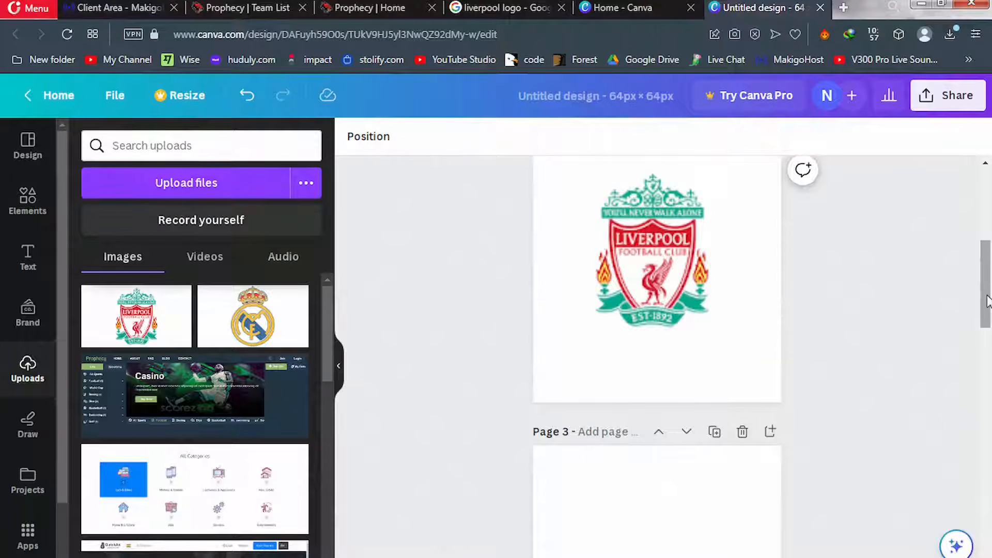
{"action": "left_click_drag", "start_coordinate": [987, 304], "coordinate": [989, 355]}
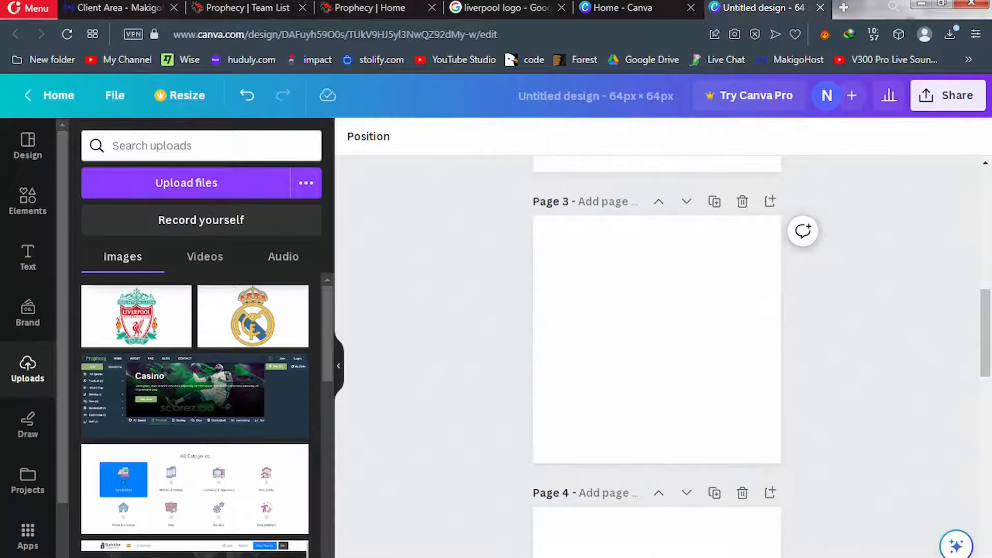
Drag eng.png onto Page 3, then enlarge and centre the England flag across most of the page
{"action": "left_click", "coordinate": [255, 541]}
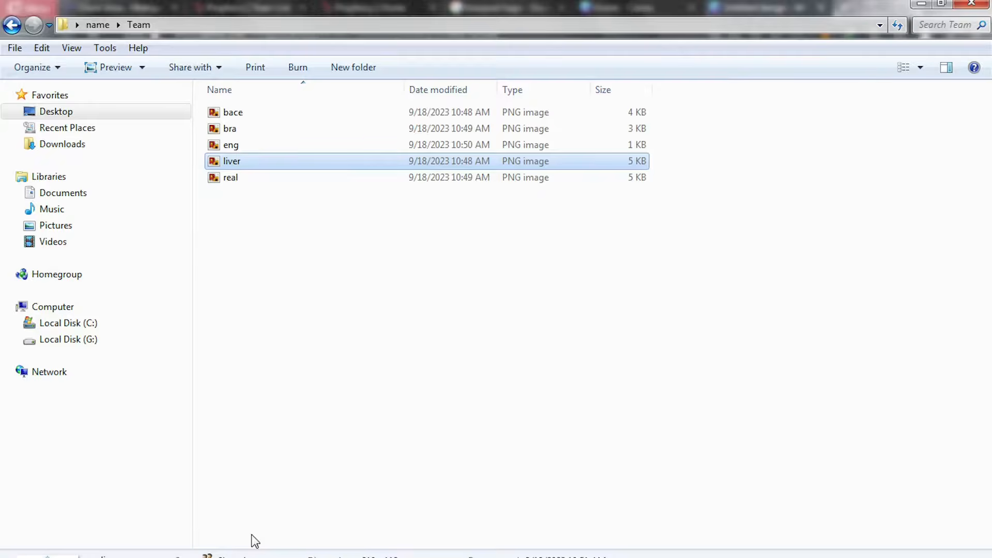
{"action": "left_click", "coordinate": [236, 148]}
{"action": "left_click_drag", "start_coordinate": [235, 150], "coordinate": [642, 379]}
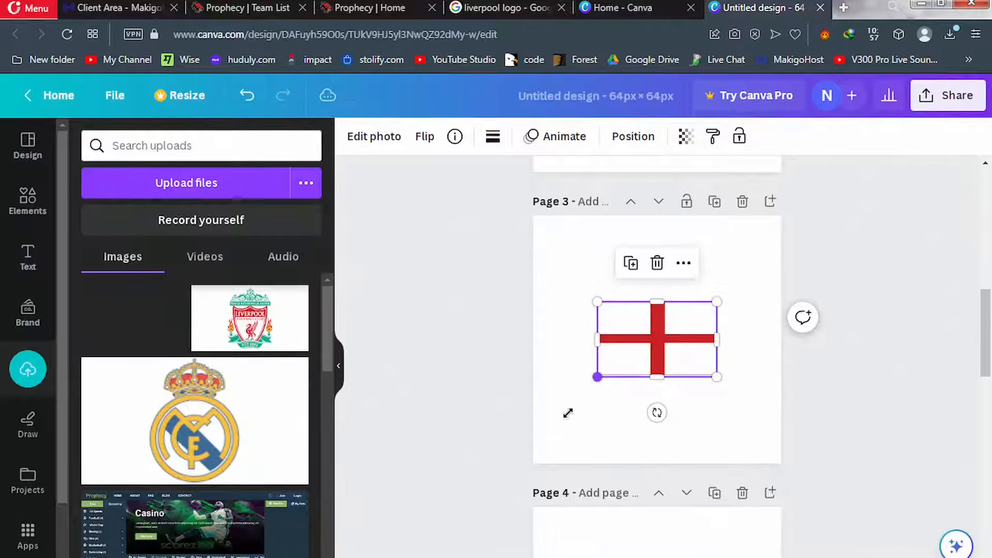
{"action": "left_click_drag", "start_coordinate": [568, 413], "coordinate": [544, 411]}
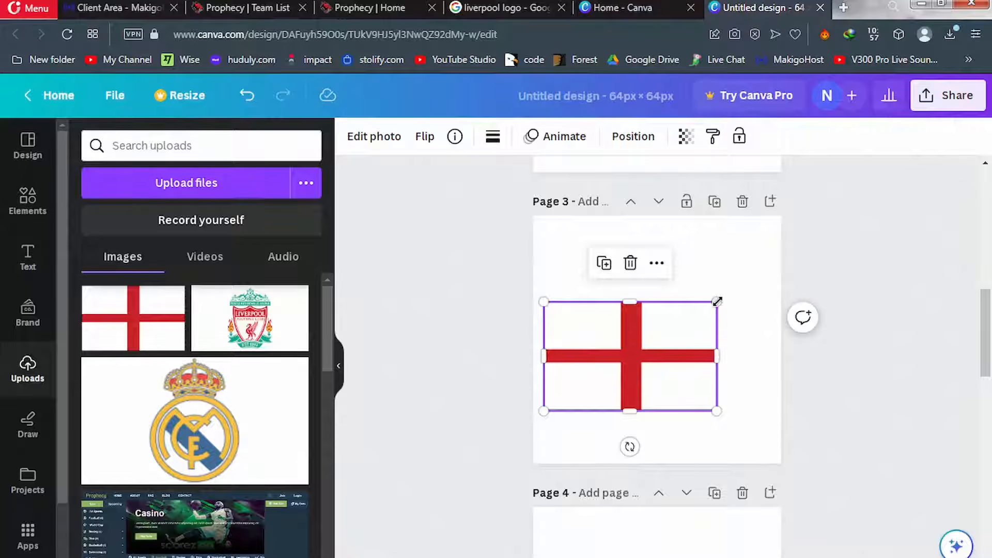
{"action": "left_click_drag", "start_coordinate": [717, 301], "coordinate": [750, 281]}
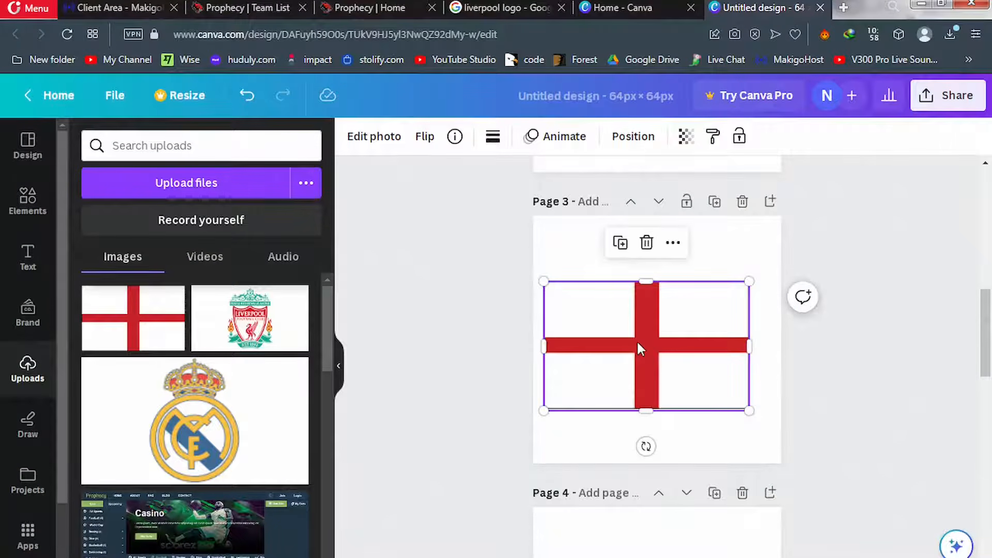
{"action": "left_click_drag", "start_coordinate": [637, 344], "coordinate": [650, 337]}
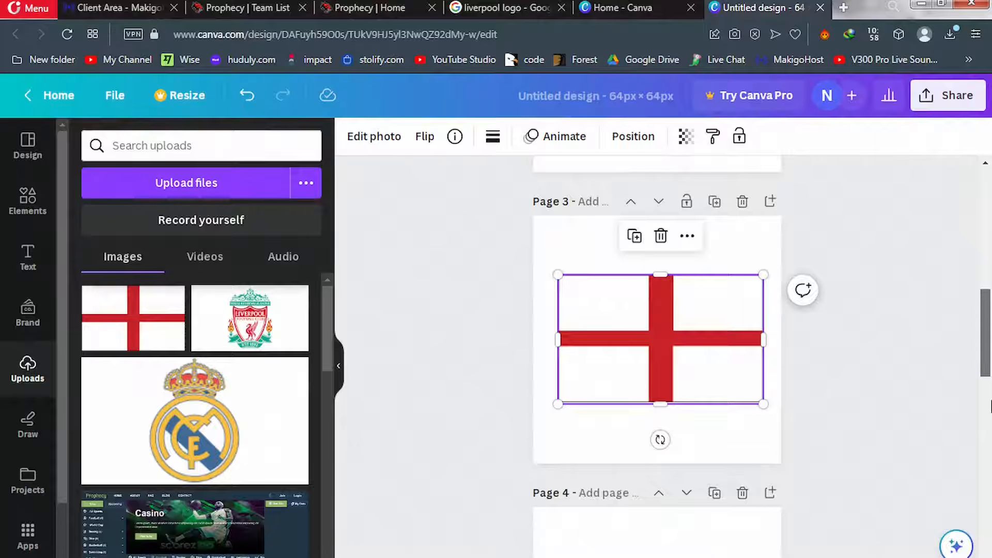
{"action": "left_click_drag", "start_coordinate": [990, 329], "coordinate": [989, 416]}
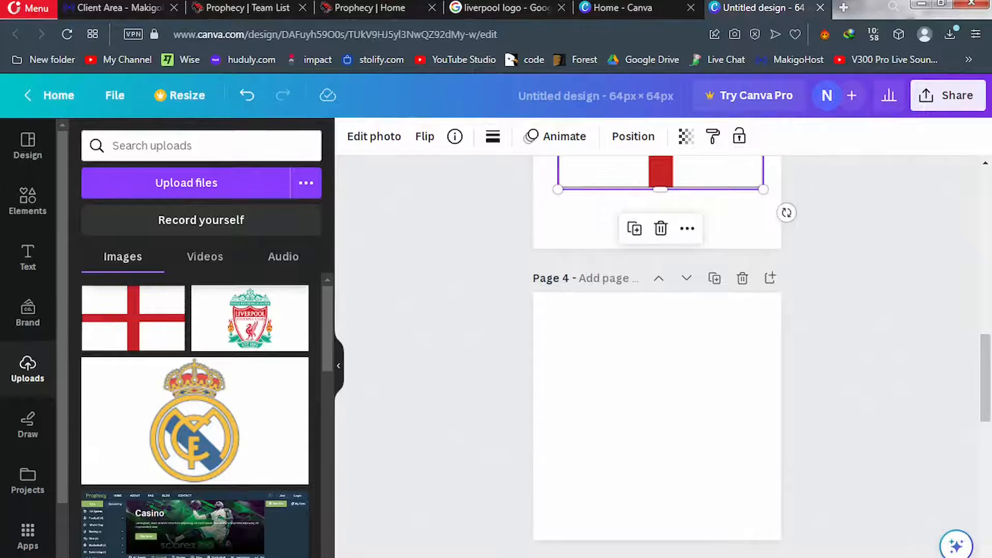
{"action": "mouse_move", "coordinate": [207, 557]}
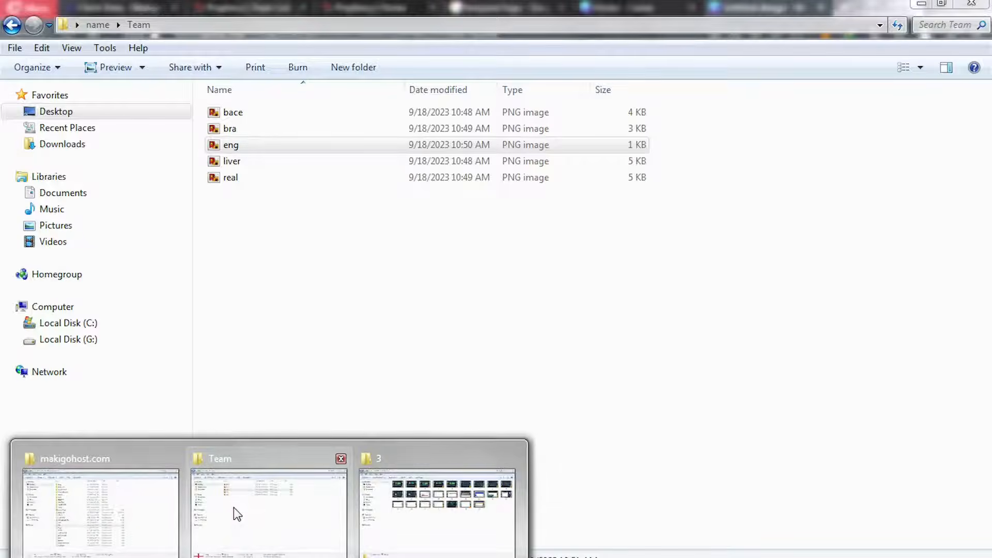
Place bra.png on Page 4 sized and centred to the page width, then delete the empty Page 6
{"action": "left_click", "coordinate": [234, 508]}
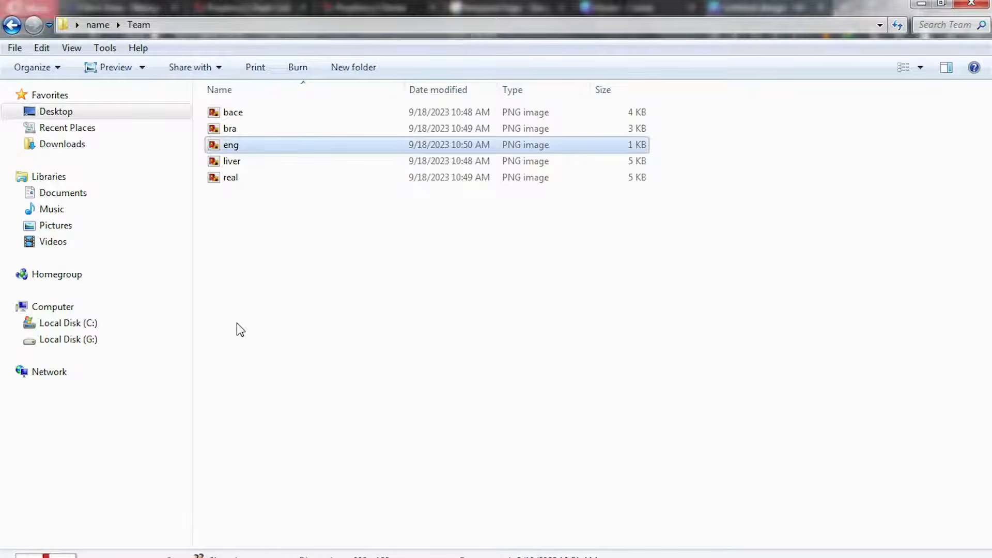
{"action": "left_click", "coordinate": [237, 134]}
{"action": "left_click_drag", "start_coordinate": [237, 134], "coordinate": [615, 459]}
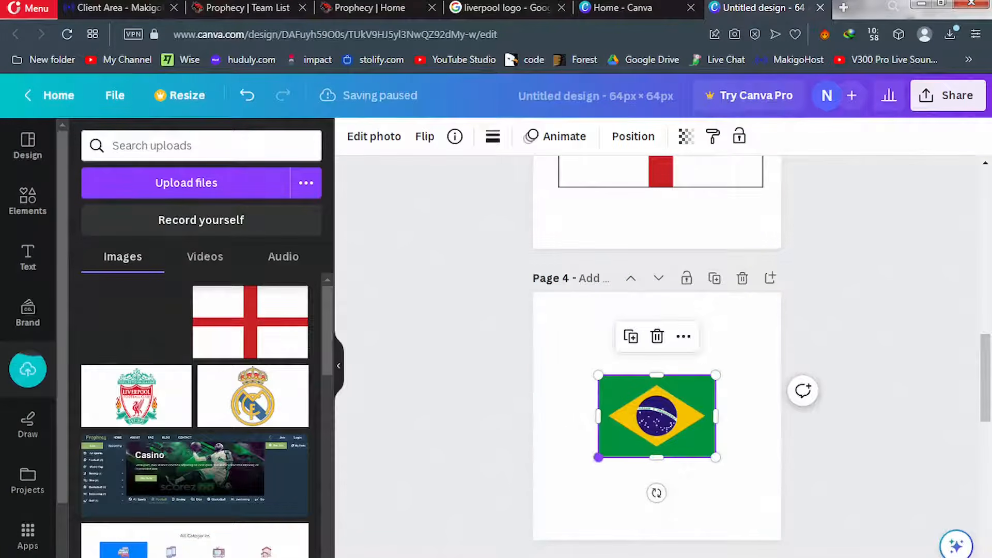
{"action": "left_click_drag", "start_coordinate": [598, 457], "coordinate": [449, 557]}
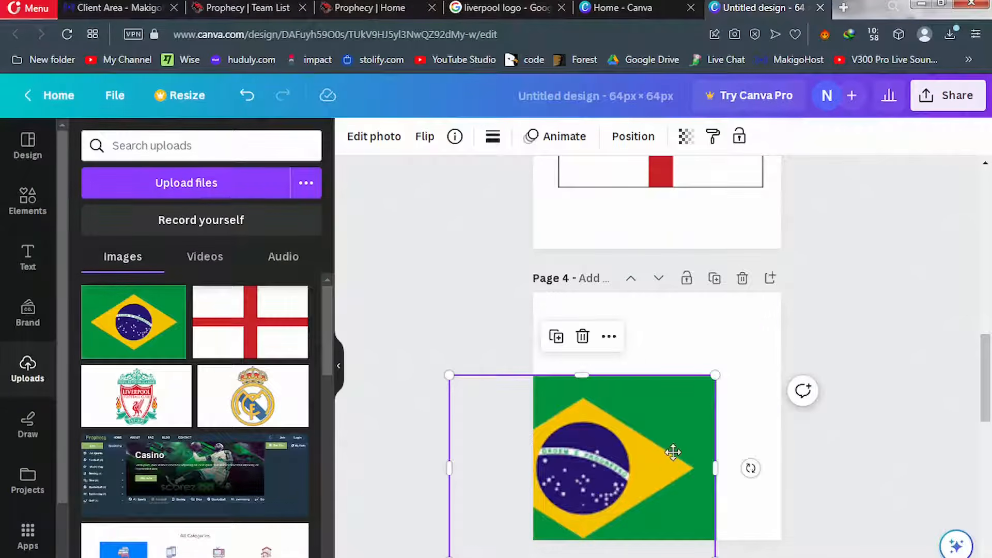
{"action": "left_click_drag", "start_coordinate": [589, 487], "coordinate": [672, 413]}
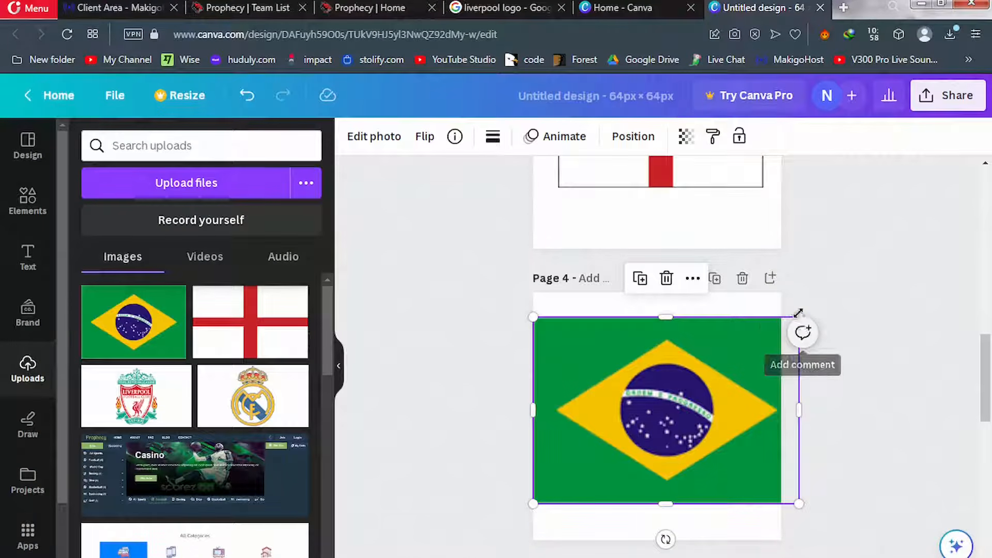
{"action": "left_click_drag", "start_coordinate": [798, 314], "coordinate": [770, 324]}
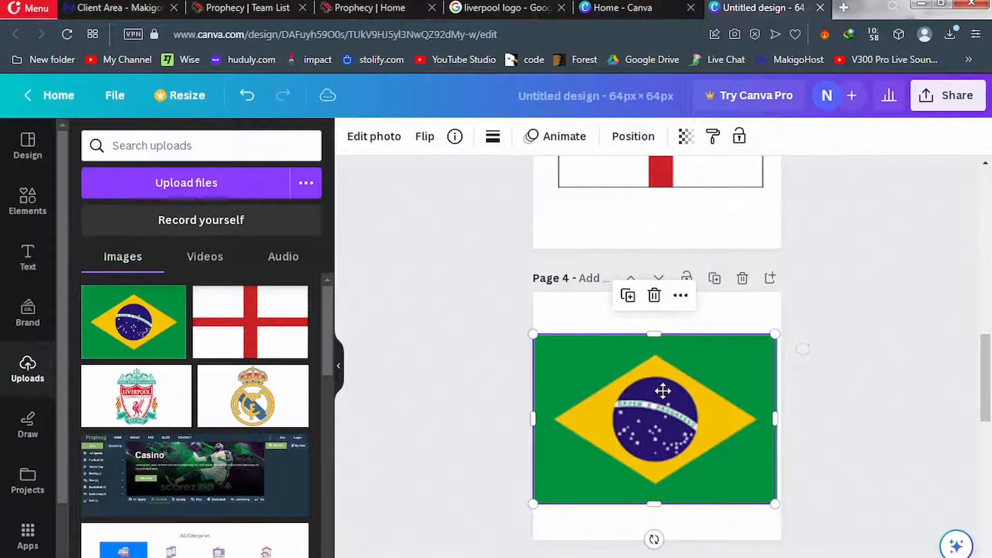
{"action": "left_click_drag", "start_coordinate": [657, 404], "coordinate": [663, 391]}
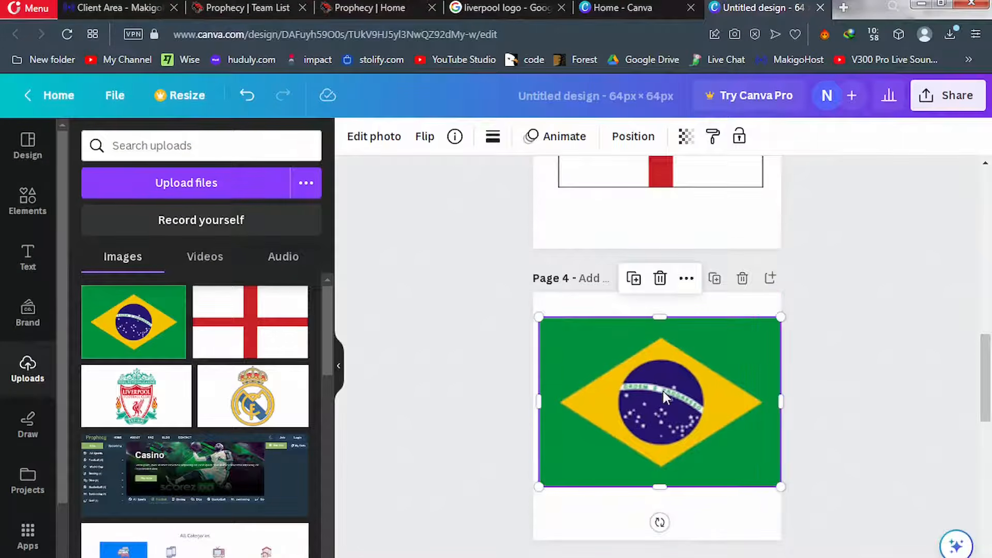
{"action": "left_click_drag", "start_coordinate": [988, 369], "coordinate": [990, 449]}
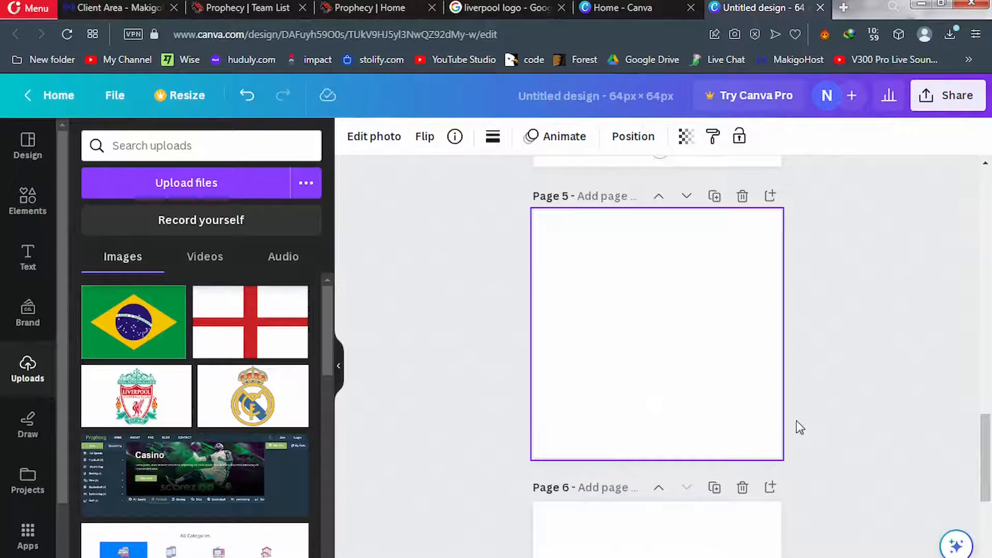
{"action": "left_click", "coordinate": [742, 488]}
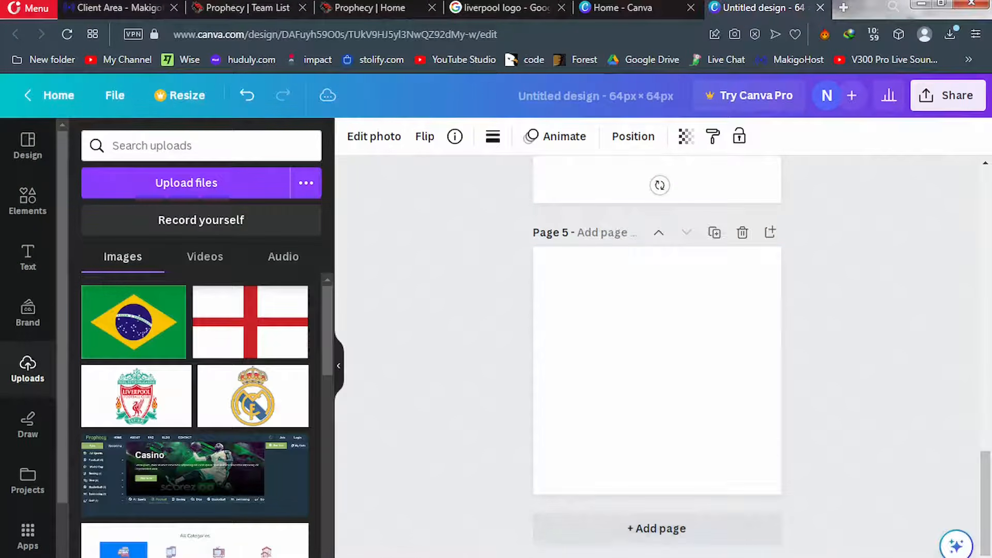
Drop bace.png onto Page 5 and enlarge the FCB crest to about 69 × 38
{"action": "mouse_move", "coordinate": [155, 557]}
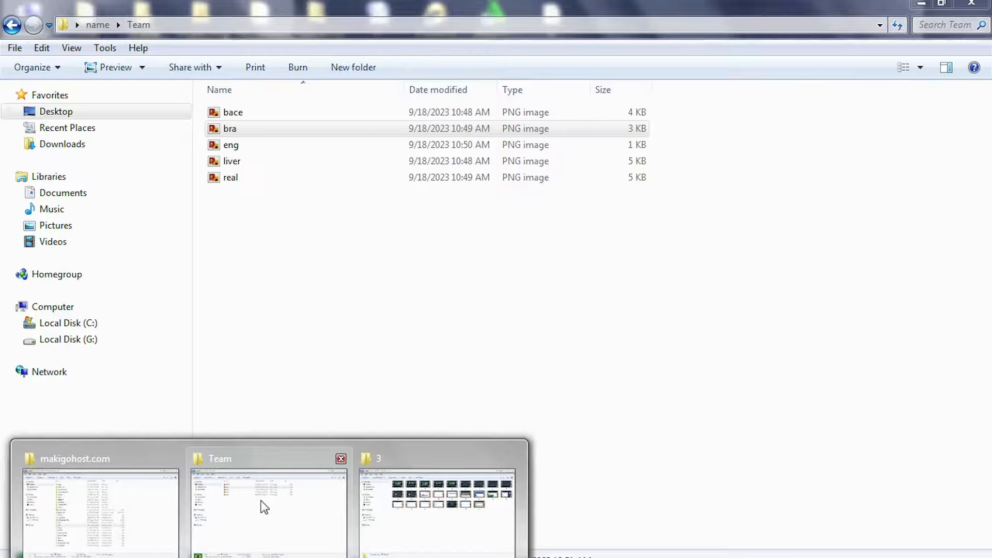
{"action": "left_click", "coordinate": [264, 507]}
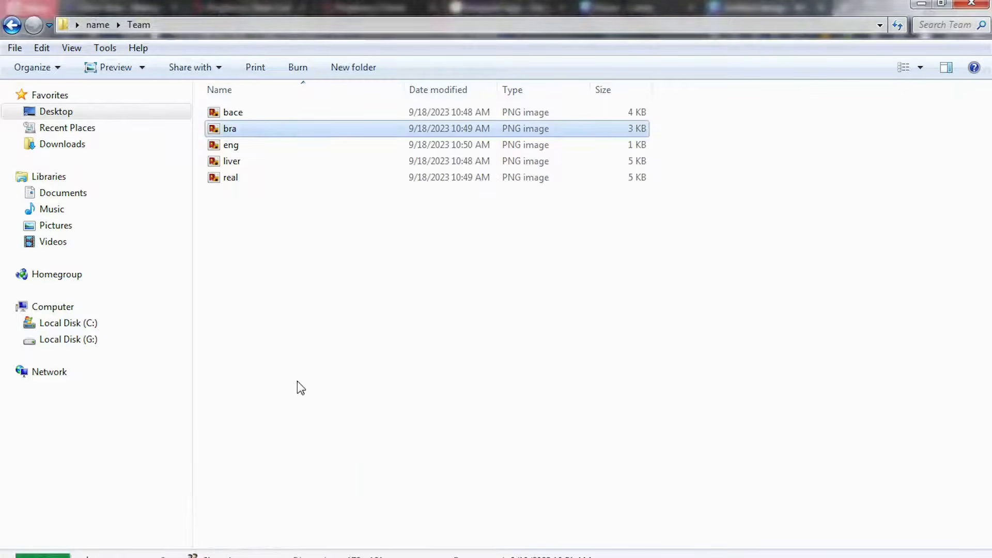
{"action": "left_click", "coordinate": [231, 117]}
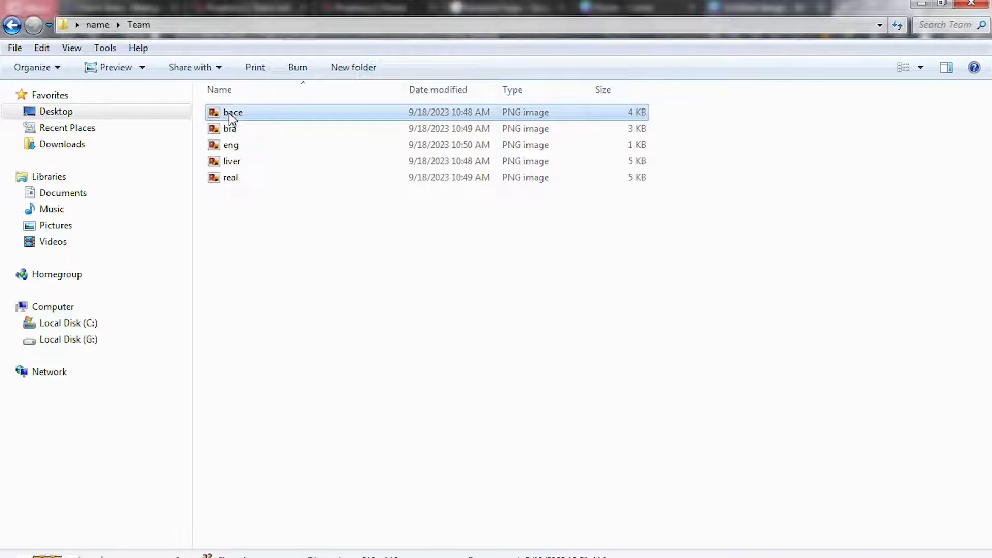
{"action": "left_click_drag", "start_coordinate": [228, 113], "coordinate": [623, 388]}
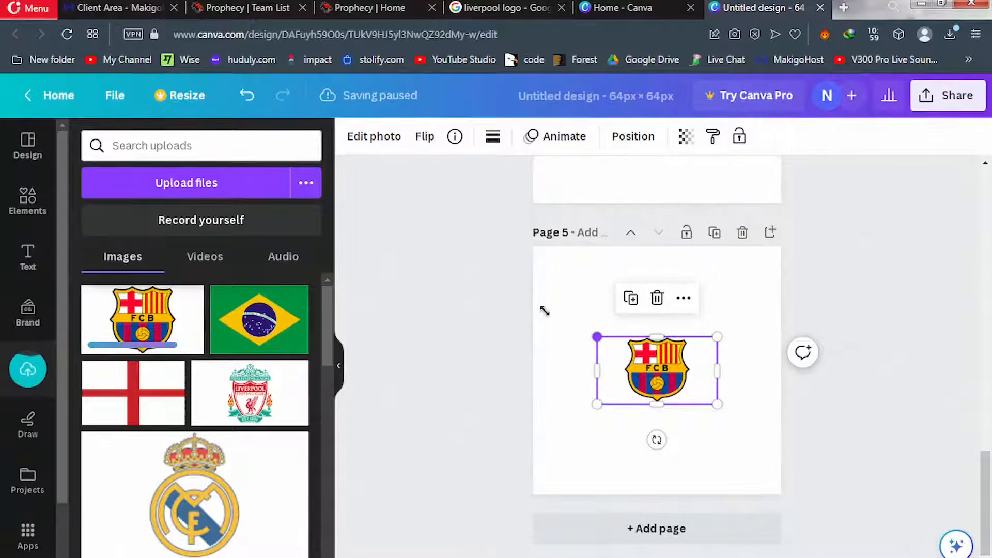
{"action": "left_click_drag", "start_coordinate": [543, 310], "coordinate": [526, 297]}
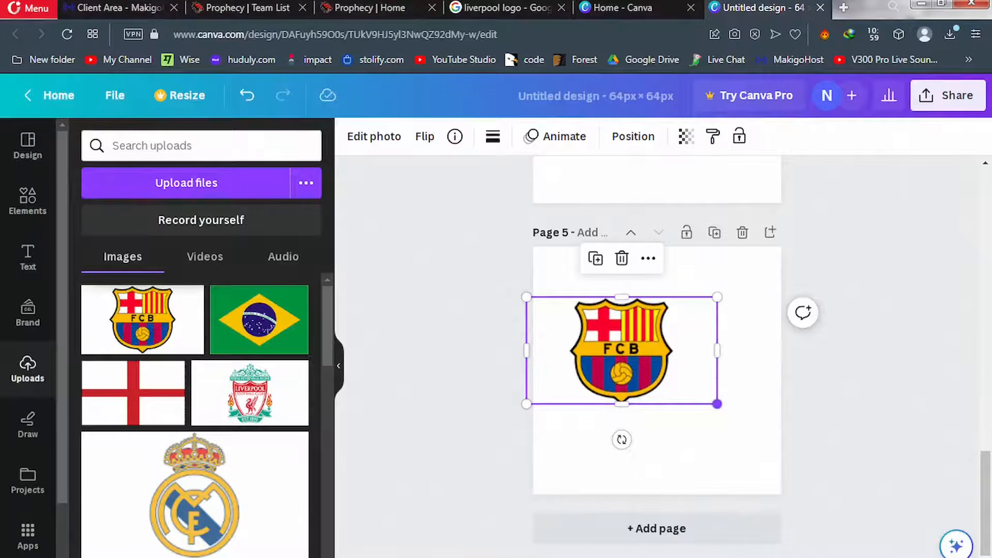
{"action": "left_click_drag", "start_coordinate": [752, 446], "coordinate": [788, 449]}
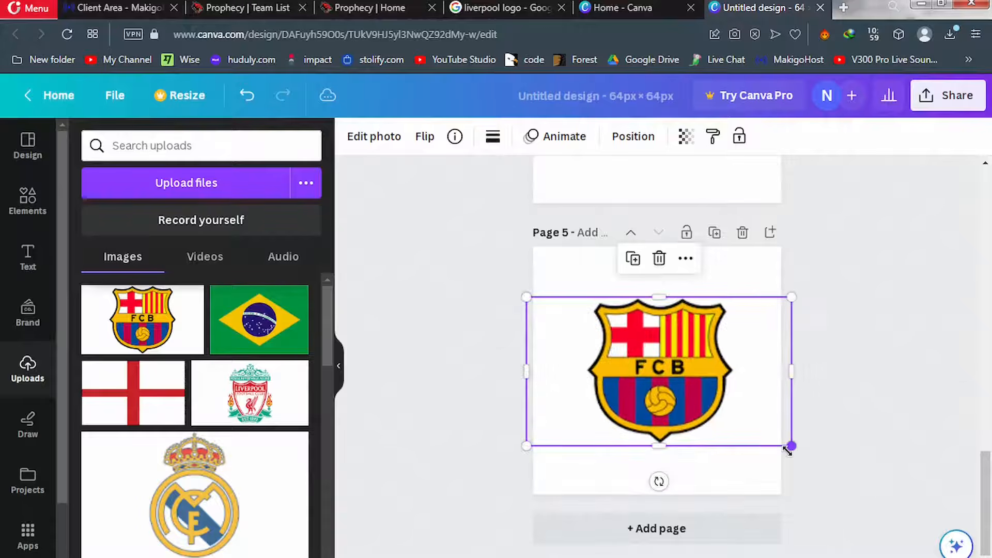
{"action": "left_click", "coordinate": [877, 428]}
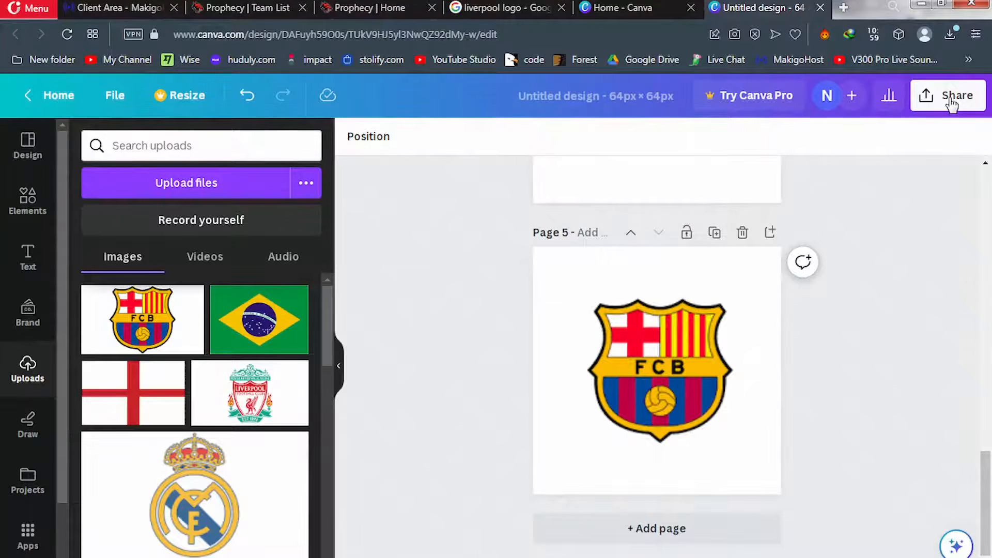
Download all five pages as PNG, saving Untitled design.zip to Downloads\Compressed
{"action": "left_click", "coordinate": [951, 105]}
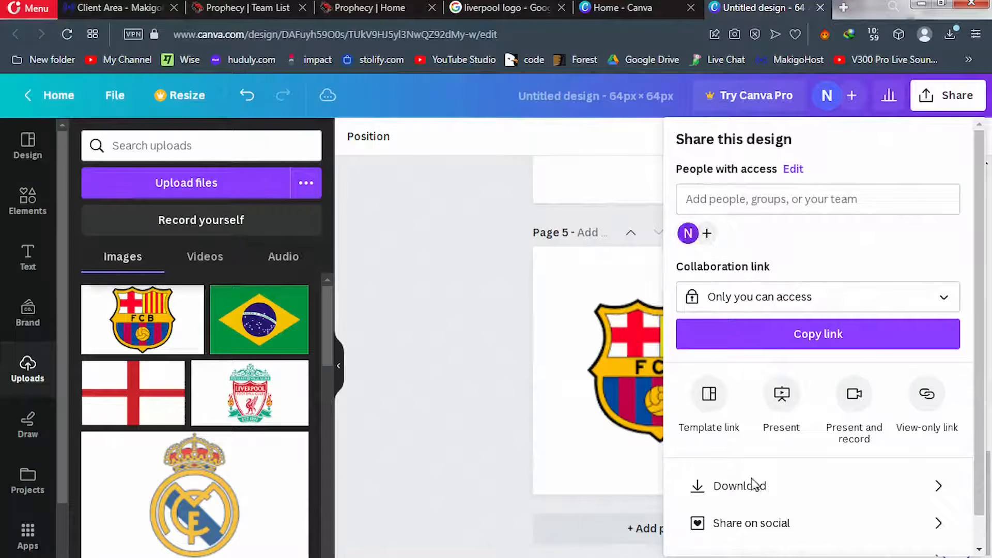
{"action": "left_click", "coordinate": [774, 495]}
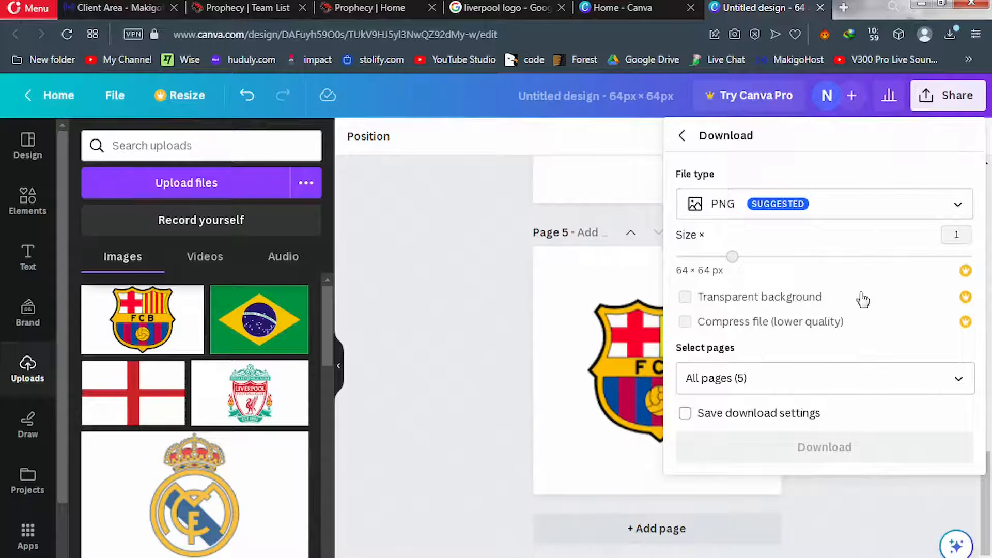
{"action": "left_click", "coordinate": [784, 402]}
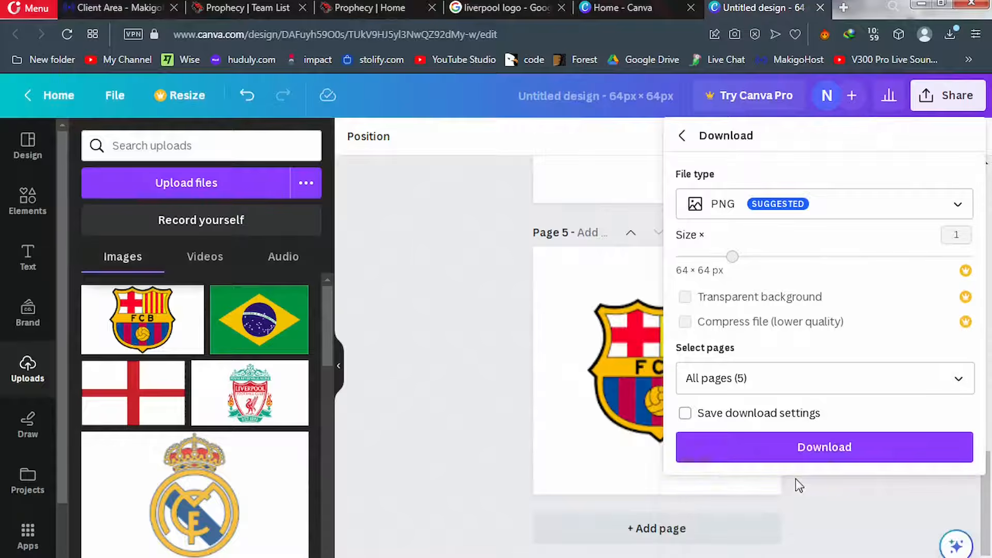
{"action": "left_click", "coordinate": [806, 447]}
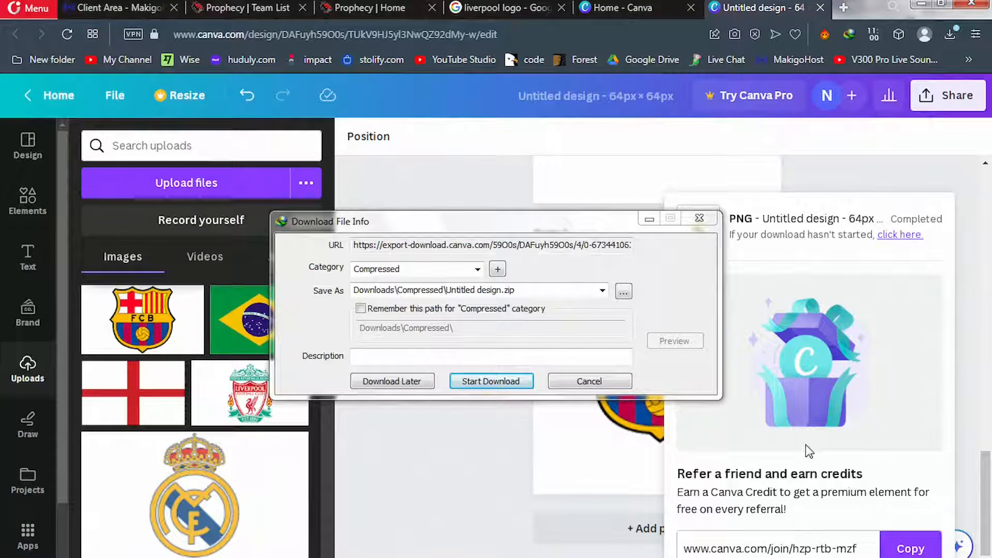
{"action": "left_click", "coordinate": [484, 382]}
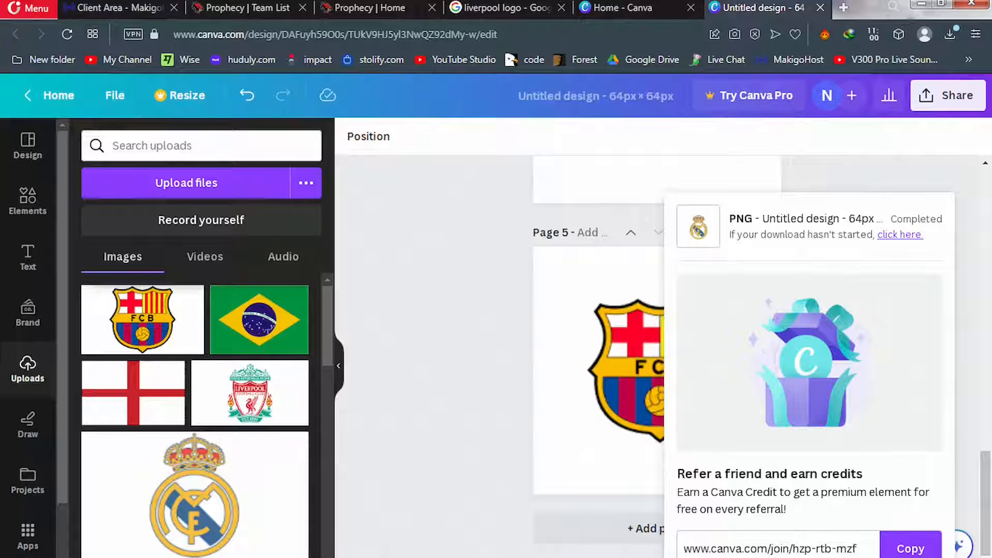
{"action": "mouse_move", "coordinate": [270, 557]}
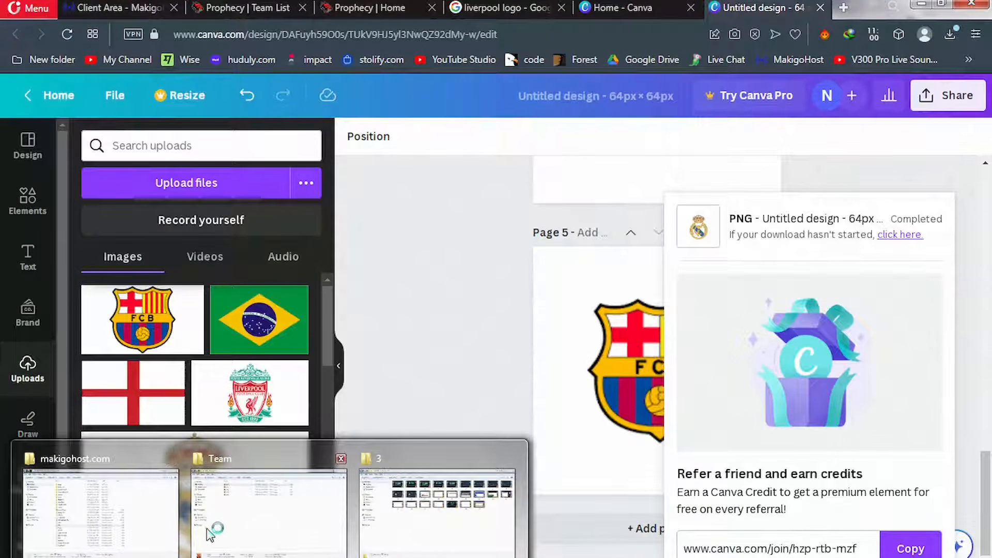
Extract the Untitled design zip in Downloads\Compressed into an Untitled design folder
{"action": "left_click", "coordinate": [225, 532]}
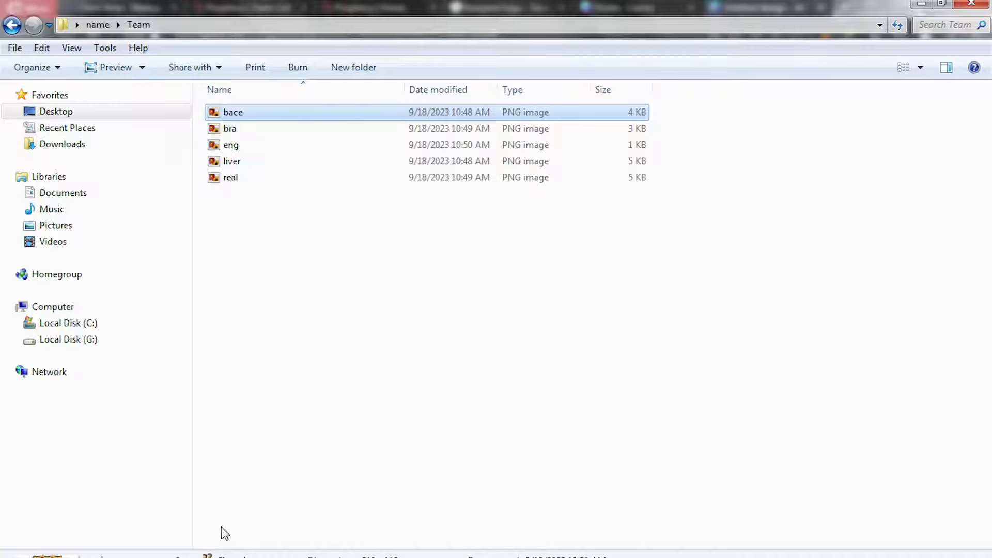
{"action": "left_click", "coordinate": [61, 147]}
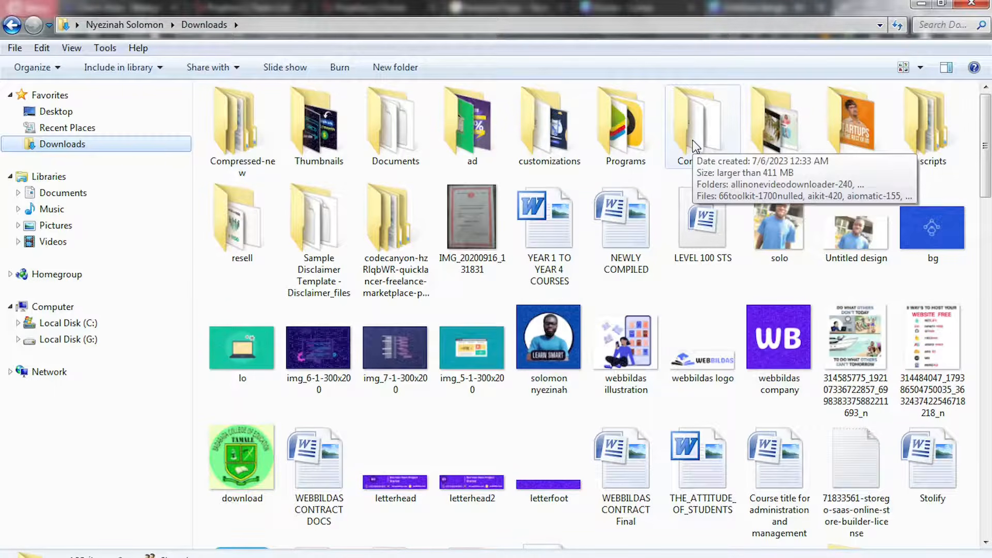
{"action": "double_click", "coordinate": [693, 141]}
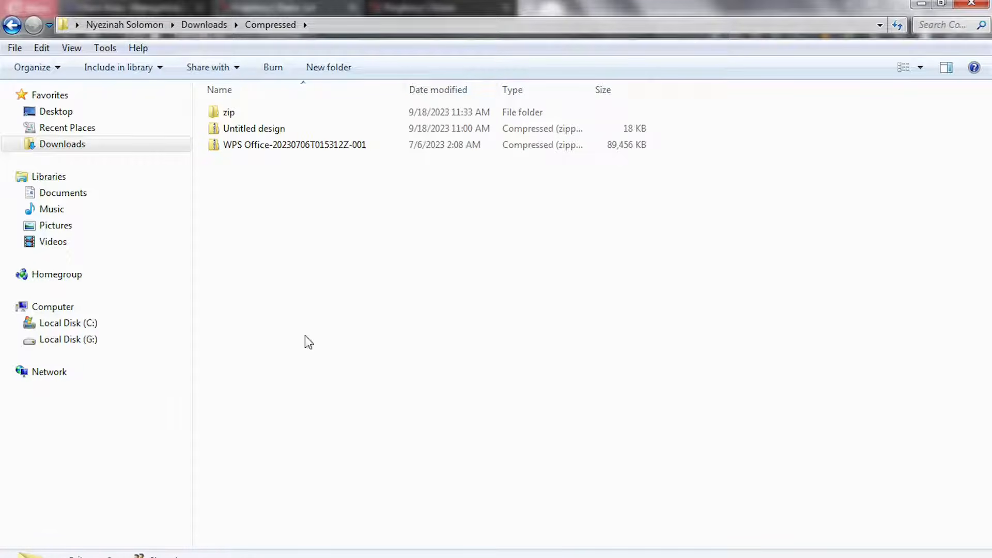
{"action": "left_click", "coordinate": [269, 134]}
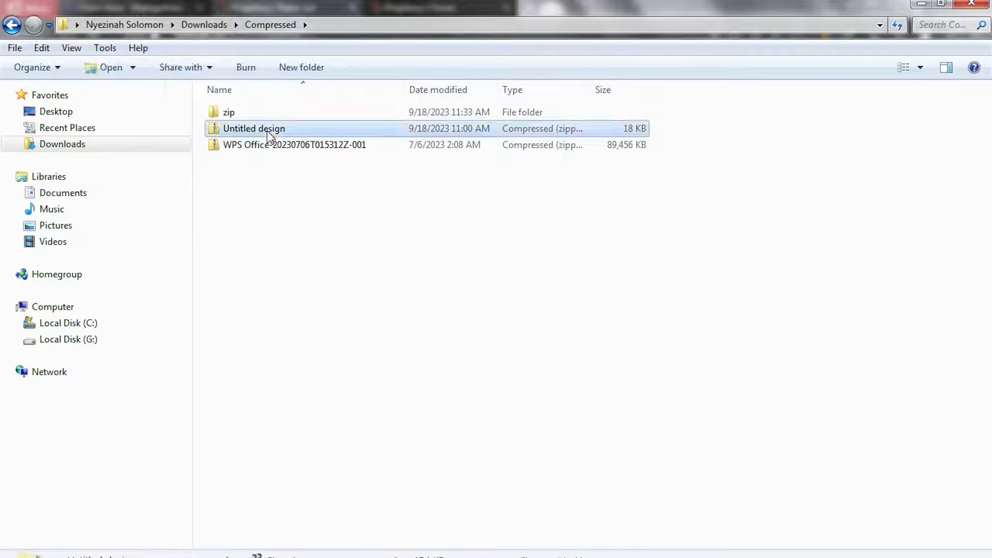
{"action": "right_click", "coordinate": [268, 135]}
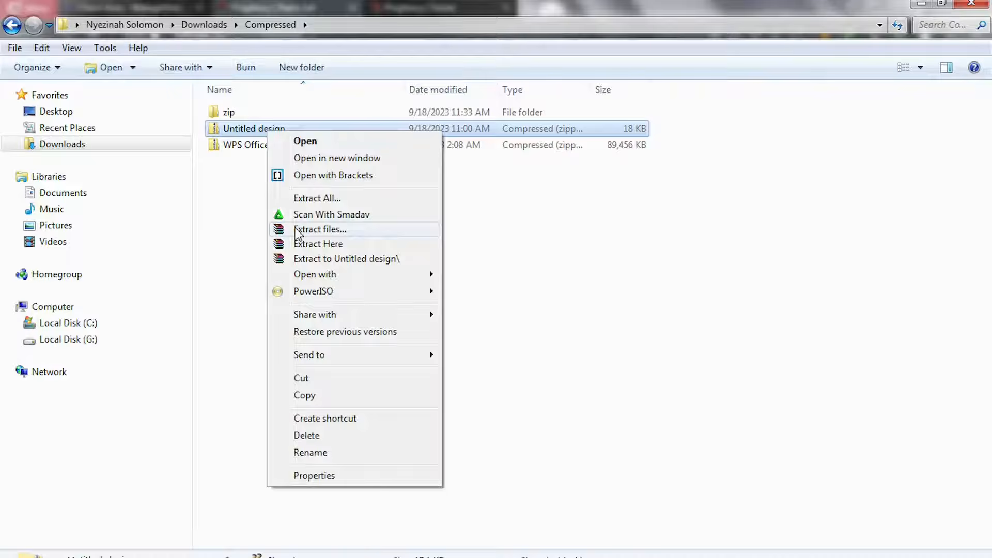
{"action": "left_click", "coordinate": [299, 234]}
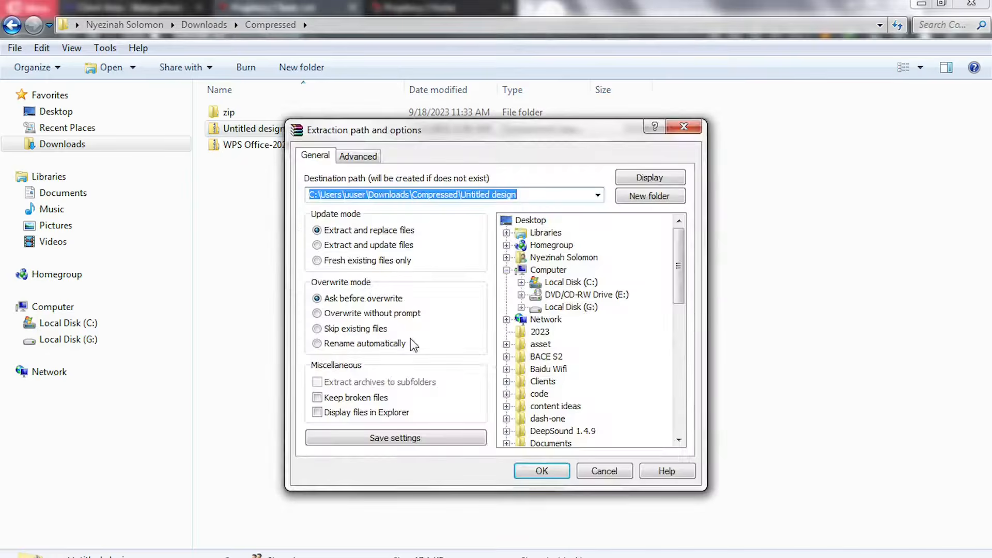
{"action": "left_click", "coordinate": [540, 470]}
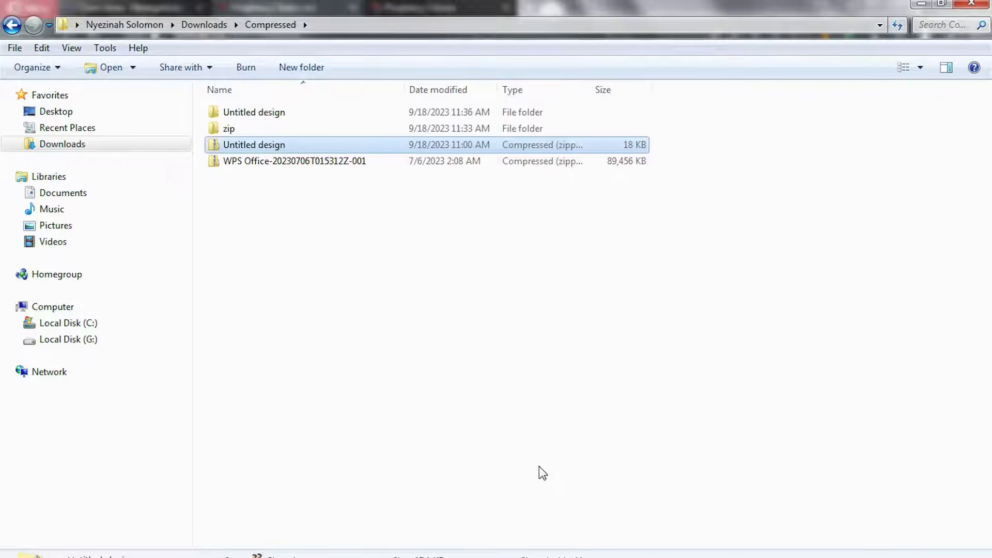
Open the extracted folder to check images 1–5, then return to the Prophecy Add New team form
{"action": "double_click", "coordinate": [249, 116]}
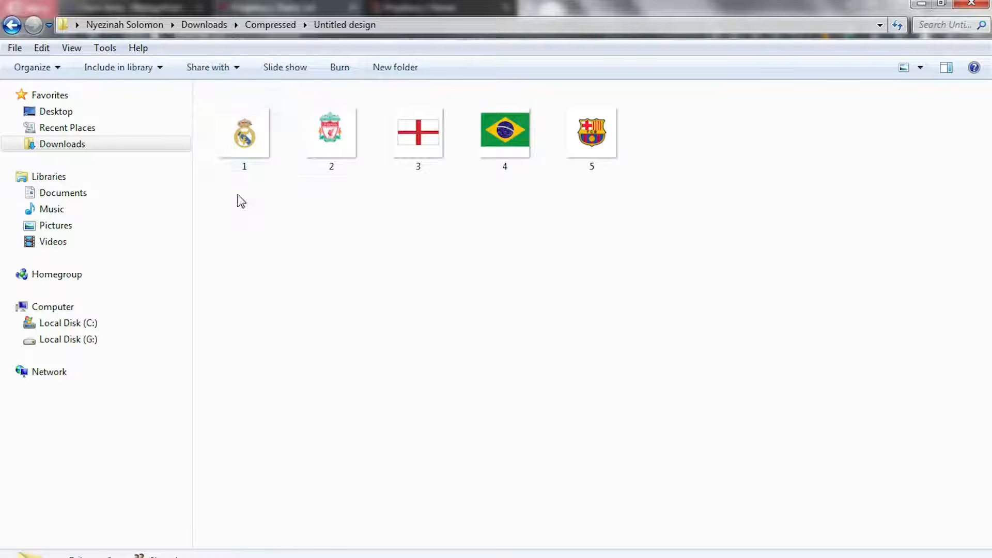
{"action": "left_click_drag", "start_coordinate": [237, 194], "coordinate": [619, 165]}
{"action": "left_click", "coordinate": [527, 242]}
{"action": "left_click", "coordinate": [229, 148]}
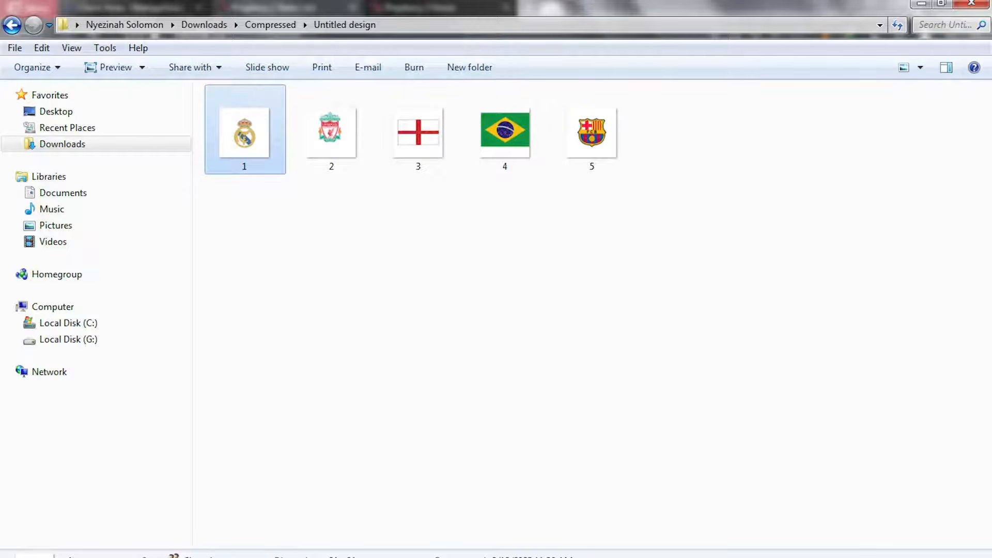
{"action": "key", "text": "alt+Tab"}
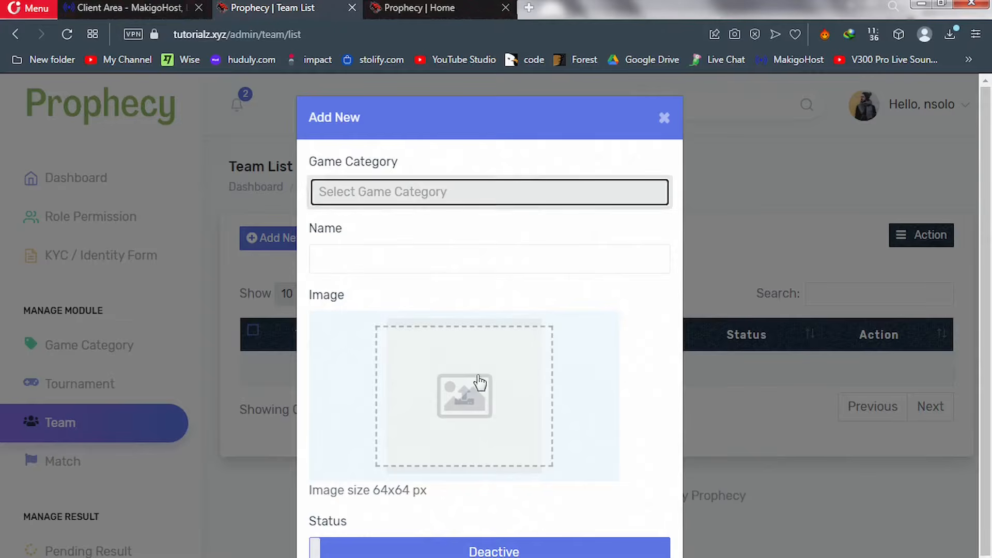
Name the new team Real Madrid and attach crest image 1 from Downloads\Compressed\Untitled design
{"action": "left_click", "coordinate": [393, 254]}
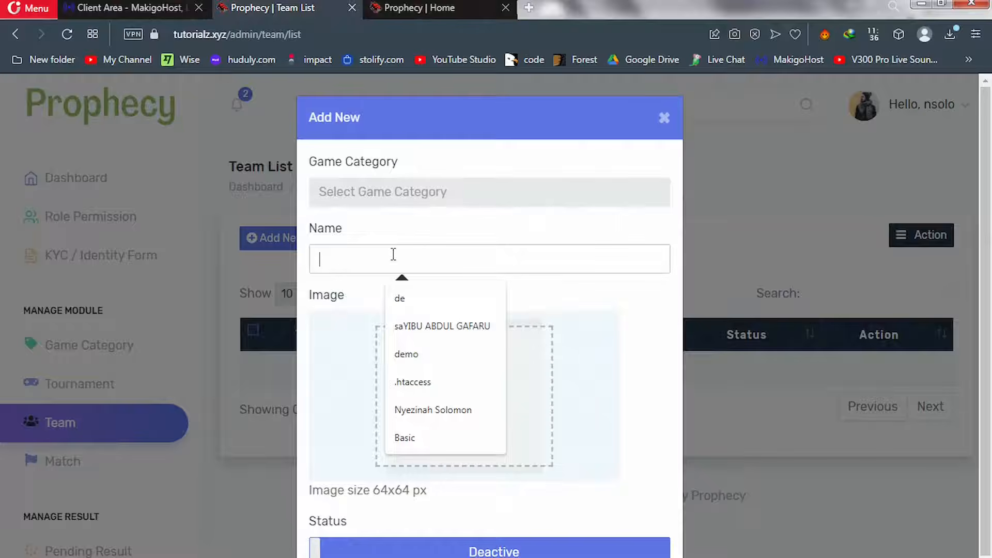
{"action": "type", "text": "R"}
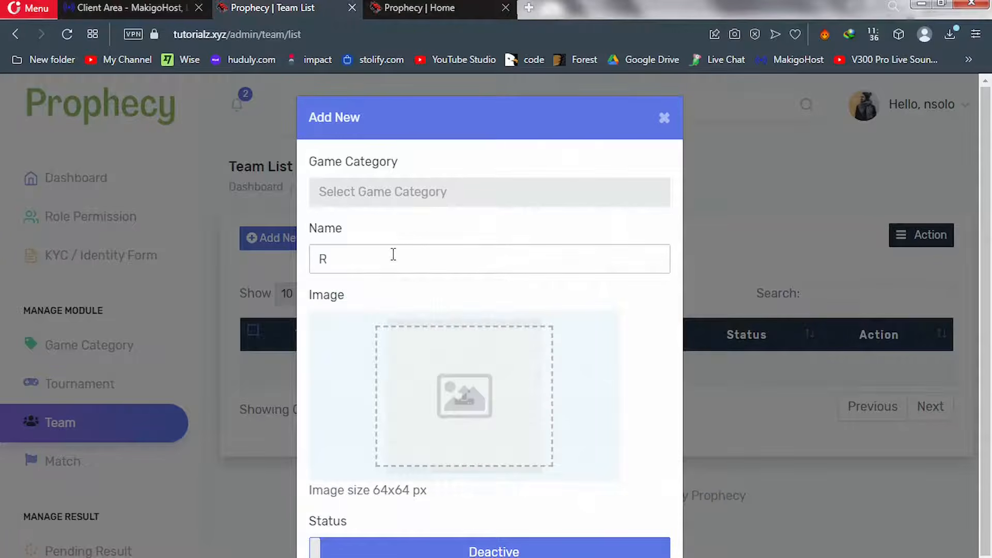
{"action": "type", "text": "eal Madrid"}
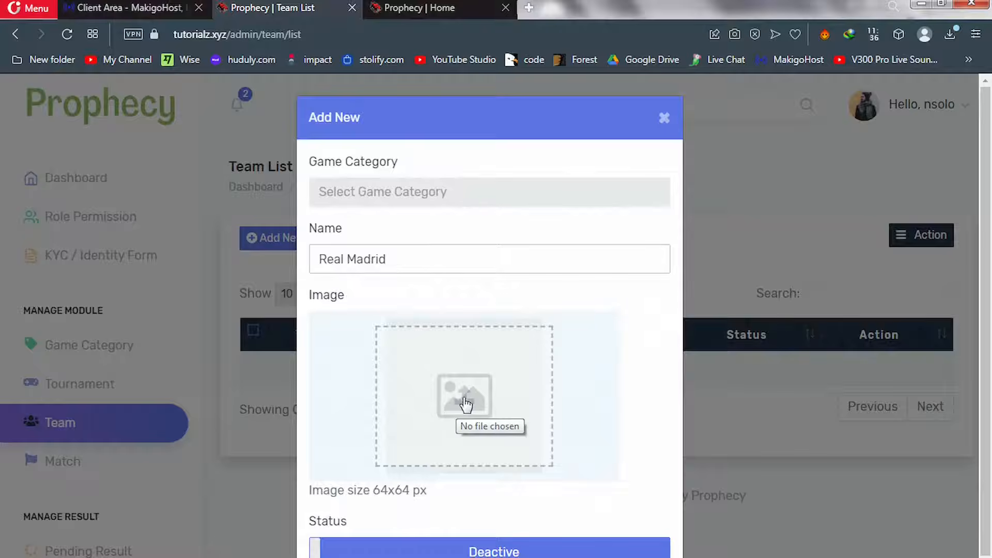
{"action": "left_click", "coordinate": [465, 404]}
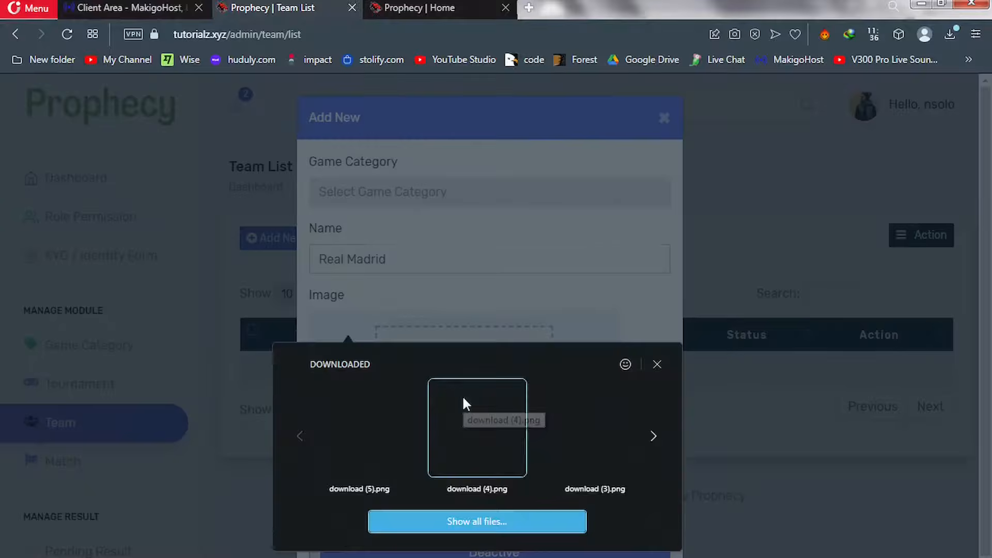
{"action": "left_click", "coordinate": [455, 522]}
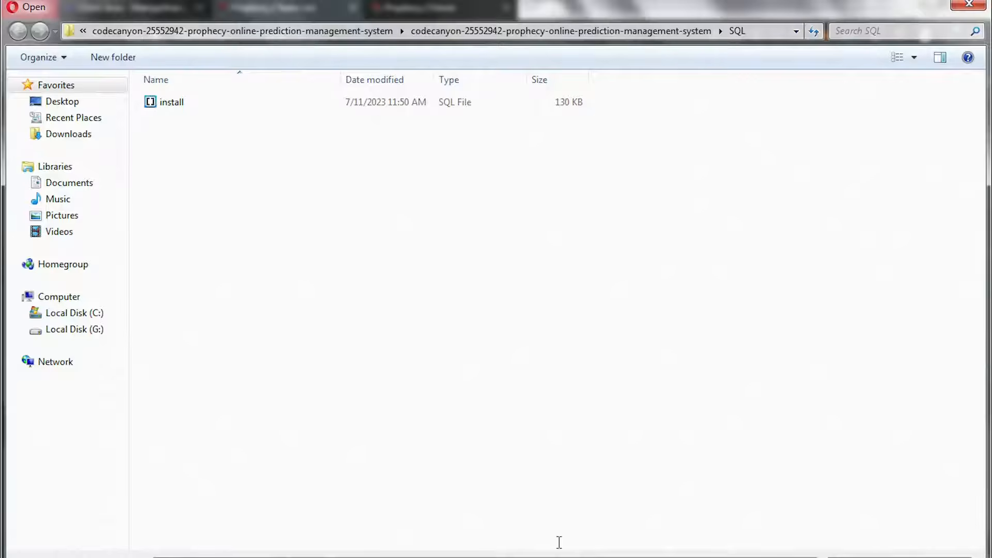
{"action": "left_click", "coordinate": [67, 135]}
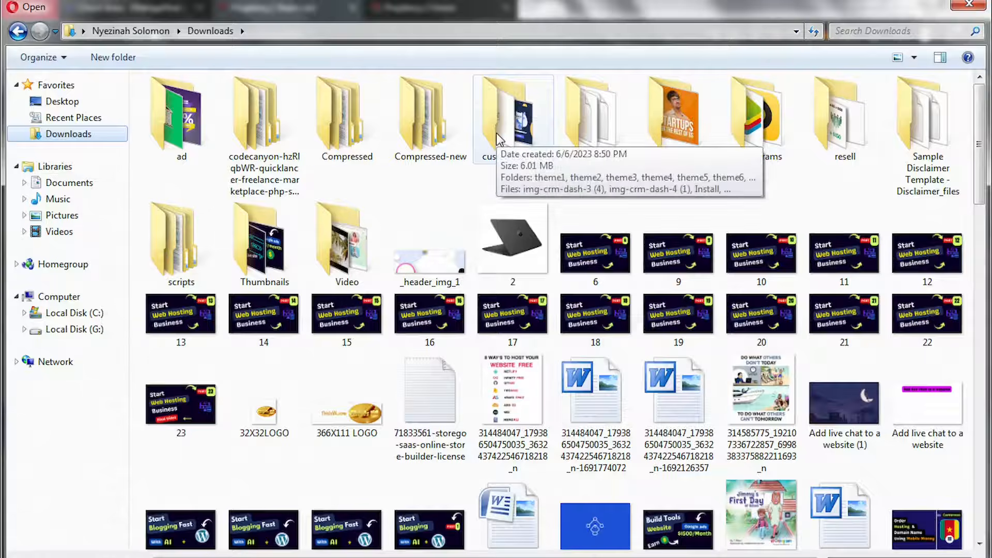
{"action": "double_click", "coordinate": [339, 141]}
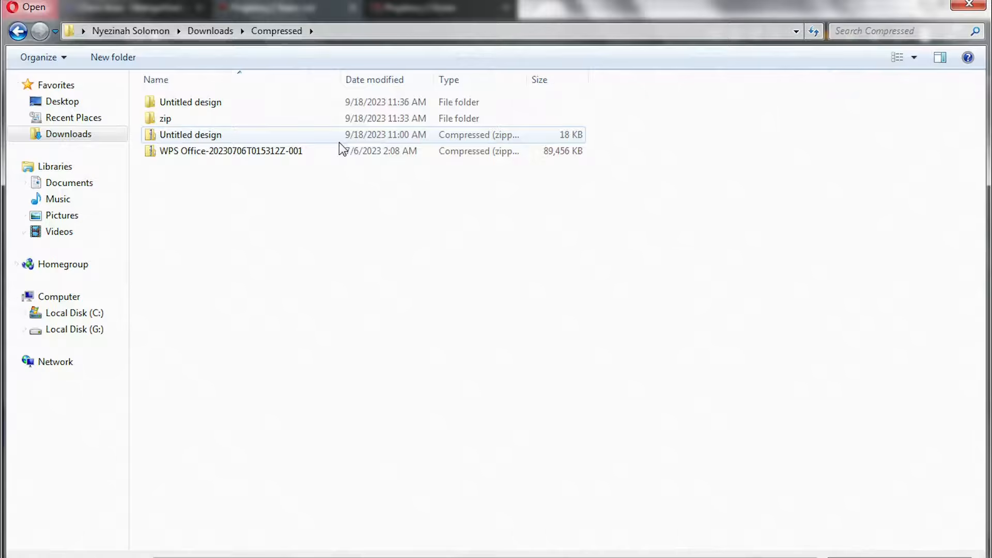
{"action": "double_click", "coordinate": [195, 111]}
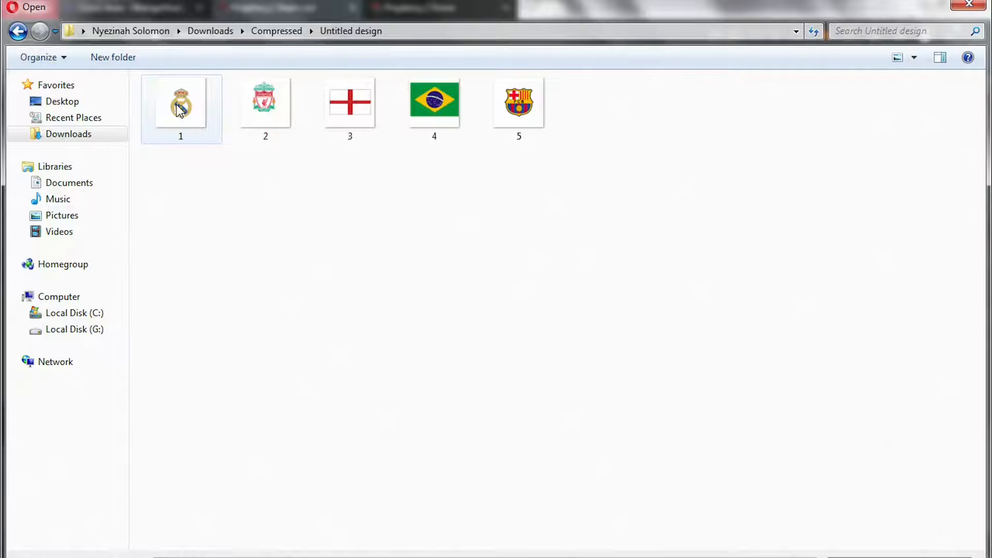
{"action": "left_click", "coordinate": [178, 110]}
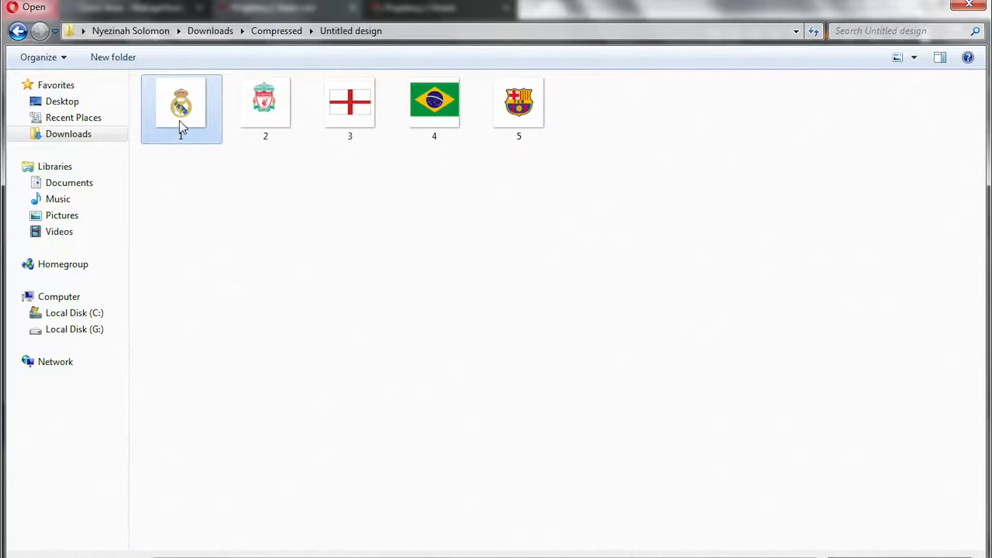
{"action": "double_click", "coordinate": [179, 120]}
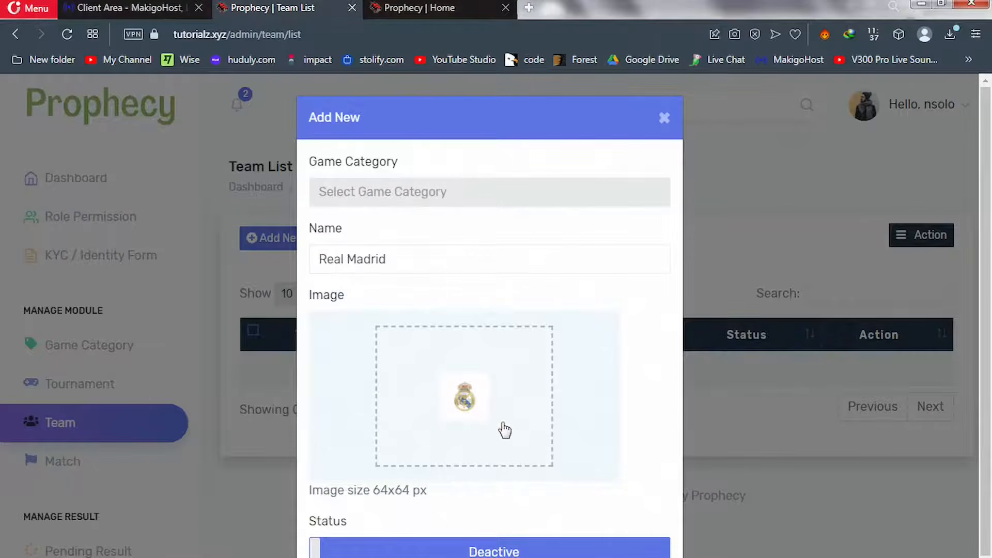
Switch the Real Madrid team's status to Active and submit the Add New form
{"action": "left_click", "coordinate": [479, 552]}
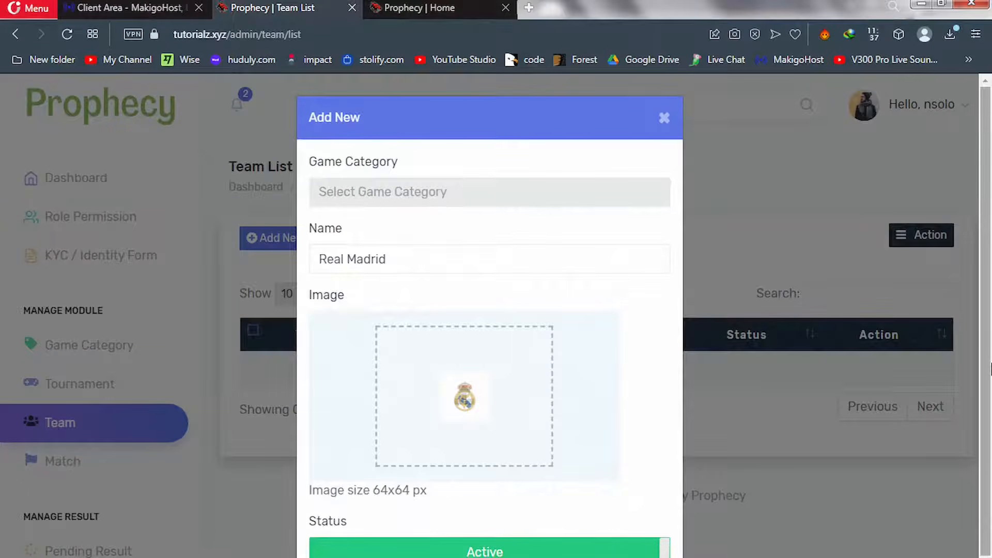
{"action": "scroll", "coordinate": [989, 368], "scroll_direction": "down", "scroll_amount": 1}
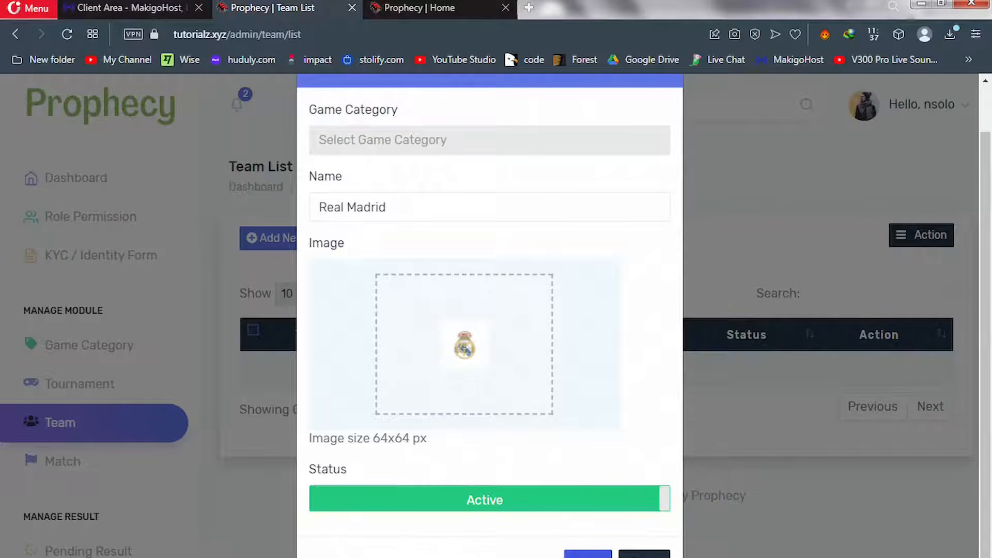
{"action": "left_click", "coordinate": [588, 553]}
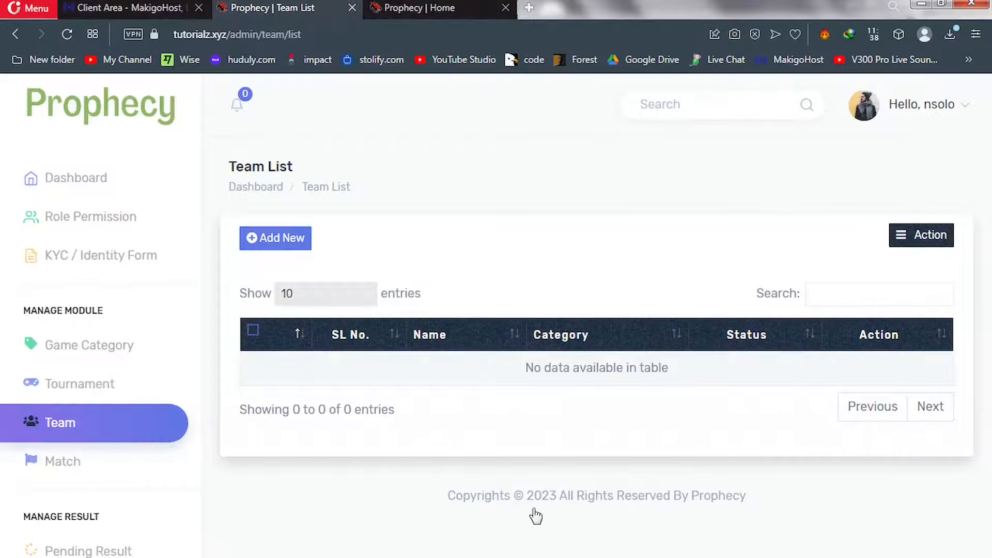
Start a new Football team entry named Real Madrid using the name autofill
{"action": "left_click", "coordinate": [287, 246]}
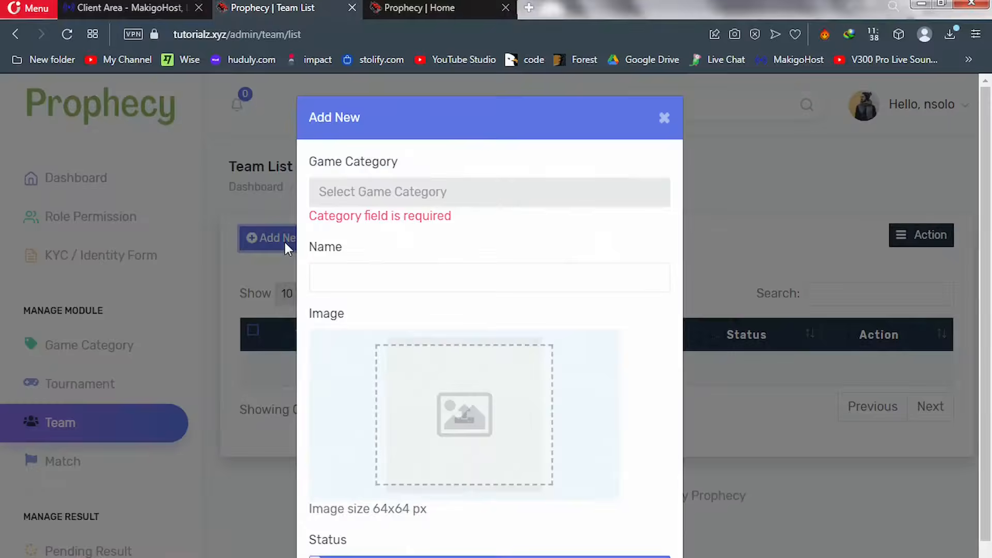
{"action": "left_click", "coordinate": [365, 201]}
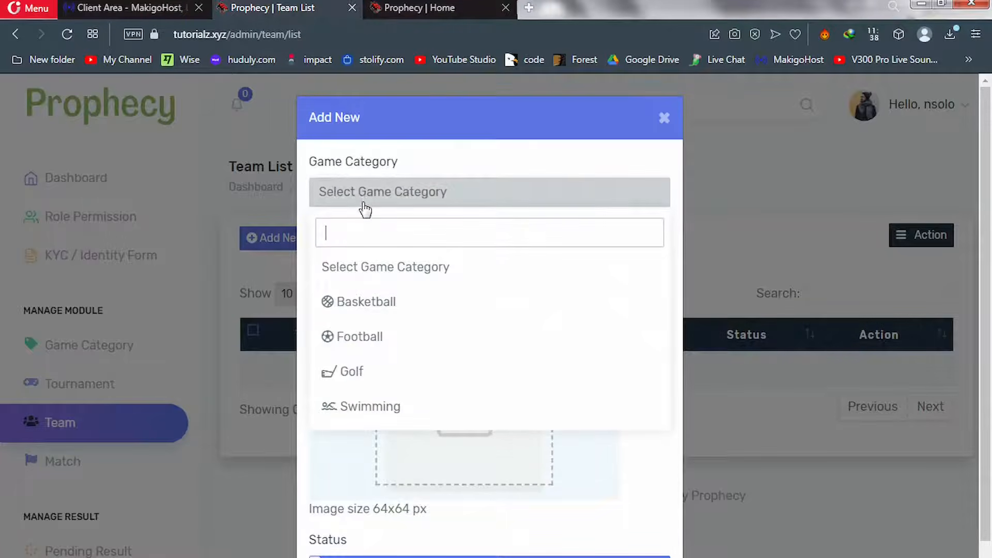
{"action": "left_click", "coordinate": [371, 336]}
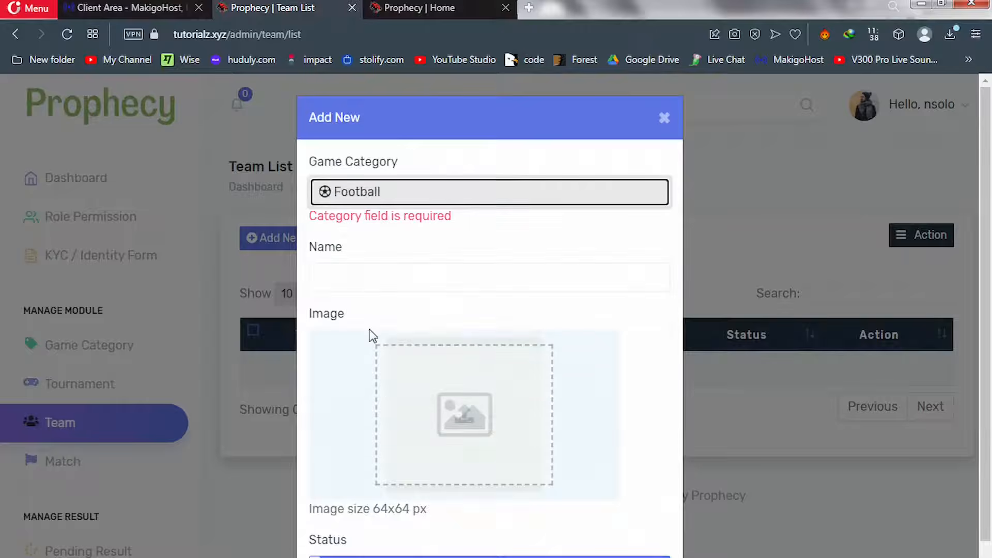
{"action": "left_click", "coordinate": [387, 284]}
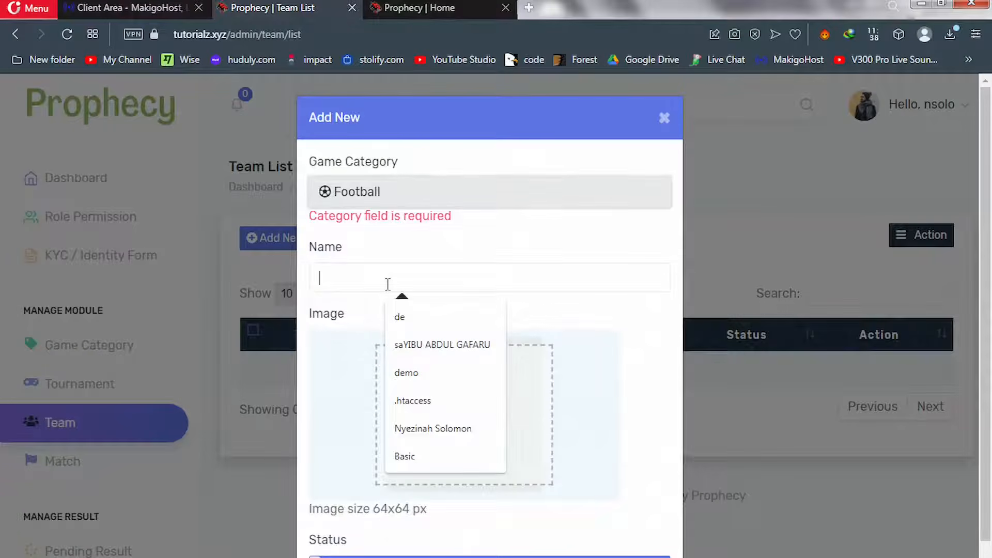
{"action": "type", "text": "Real Madrid"}
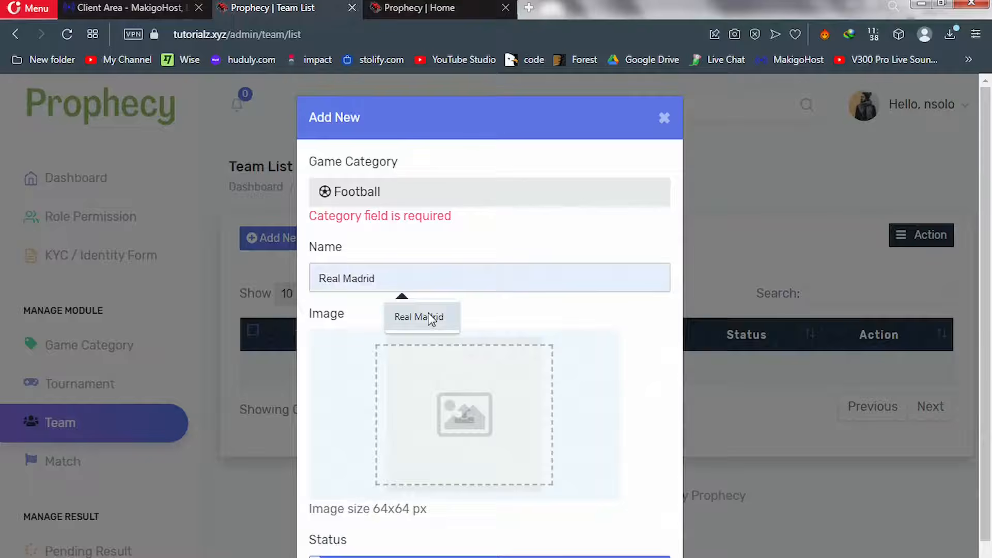
{"action": "left_click", "coordinate": [419, 317]}
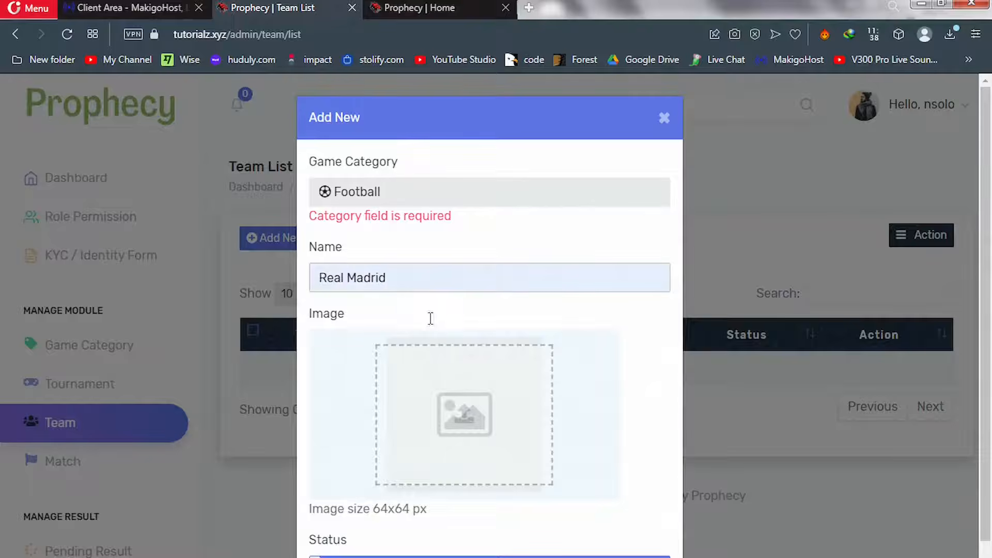
Load crest file 1 as the Real Madrid team image and save the team
{"action": "left_click", "coordinate": [444, 402]}
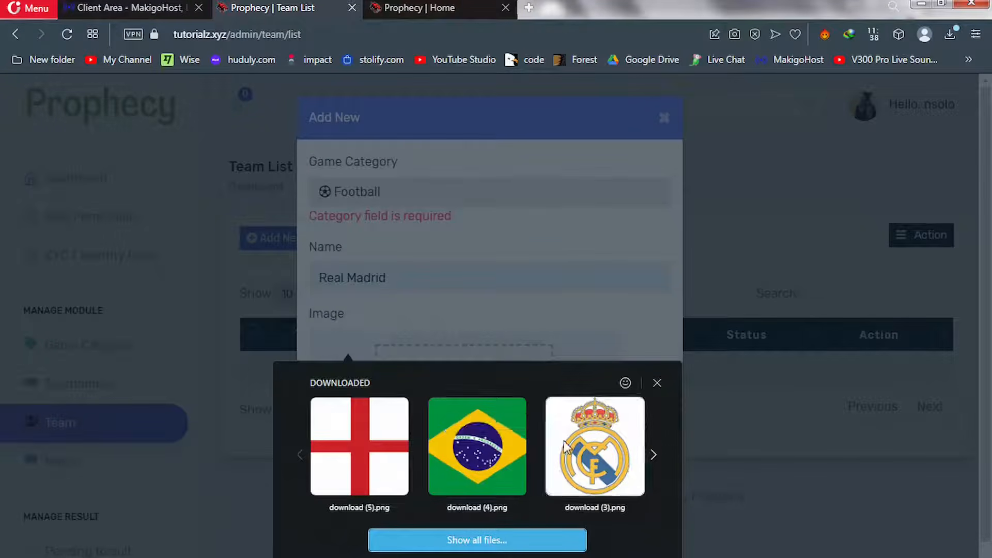
{"action": "left_click", "coordinate": [493, 542]}
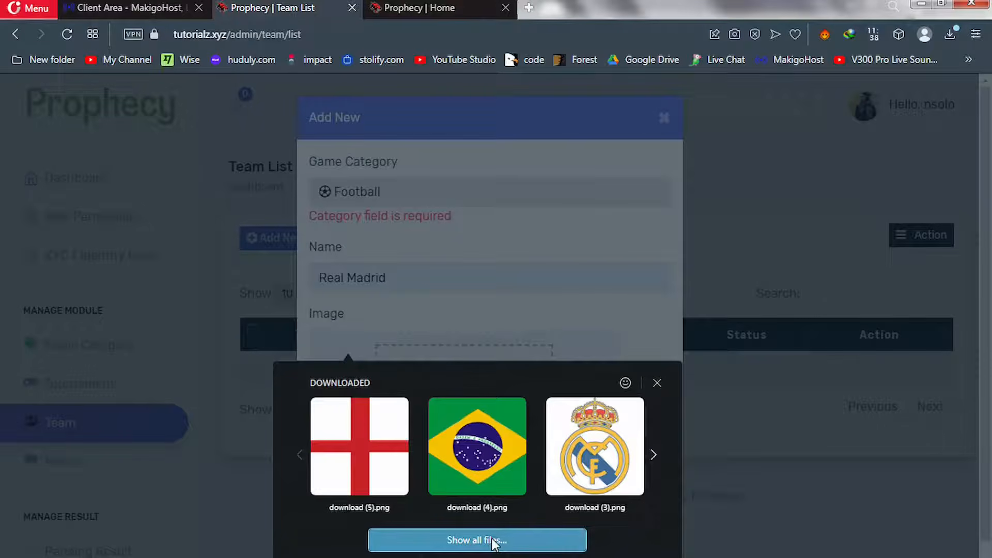
{"action": "left_click", "coordinate": [491, 540]}
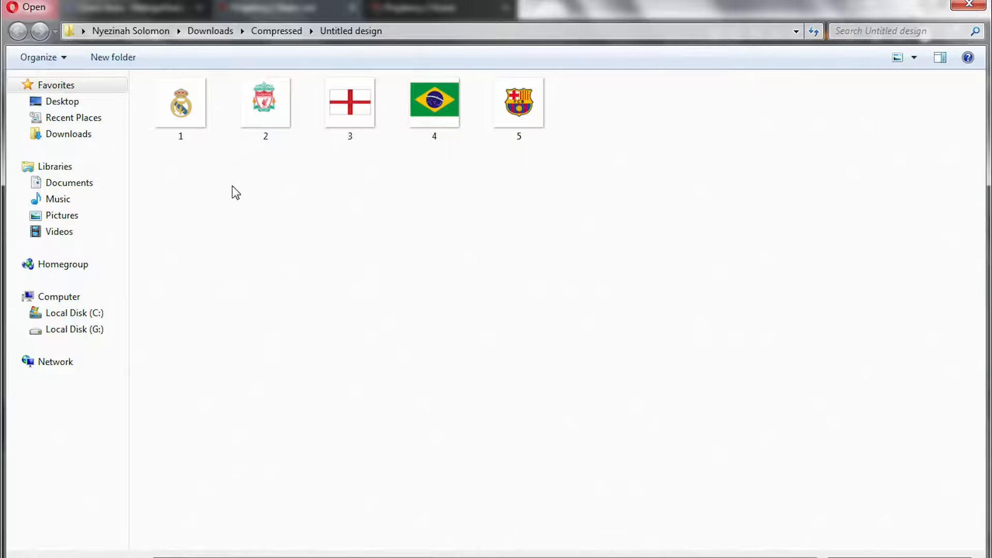
{"action": "left_click", "coordinate": [156, 114]}
{"action": "double_click", "coordinate": [157, 113]}
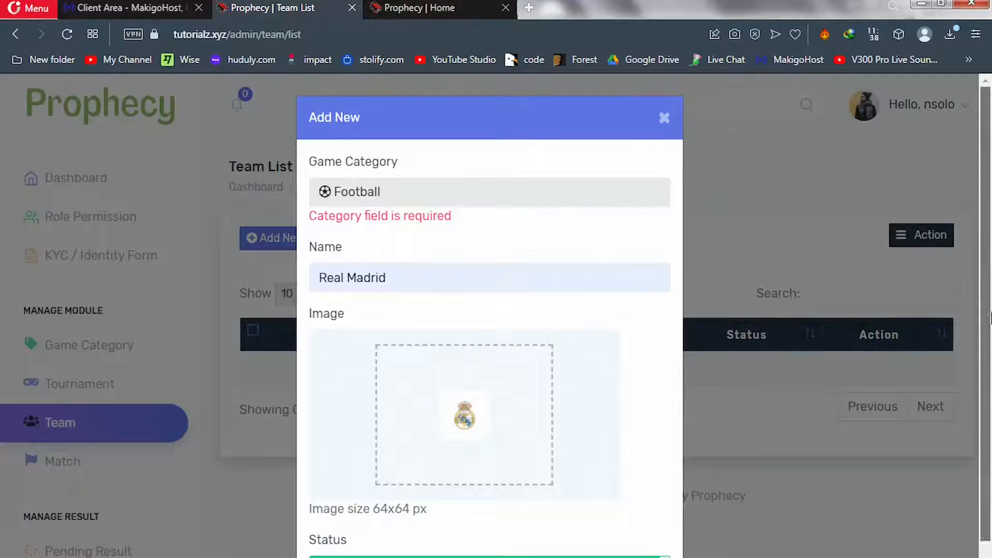
{"action": "scroll", "coordinate": [826, 408], "scroll_direction": "down", "scroll_amount": 1}
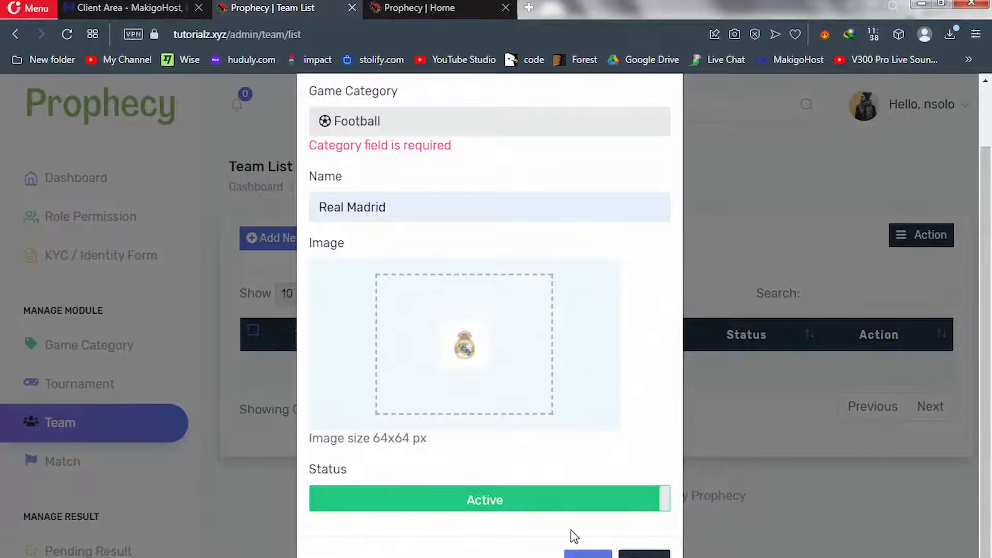
{"action": "left_click", "coordinate": [588, 555]}
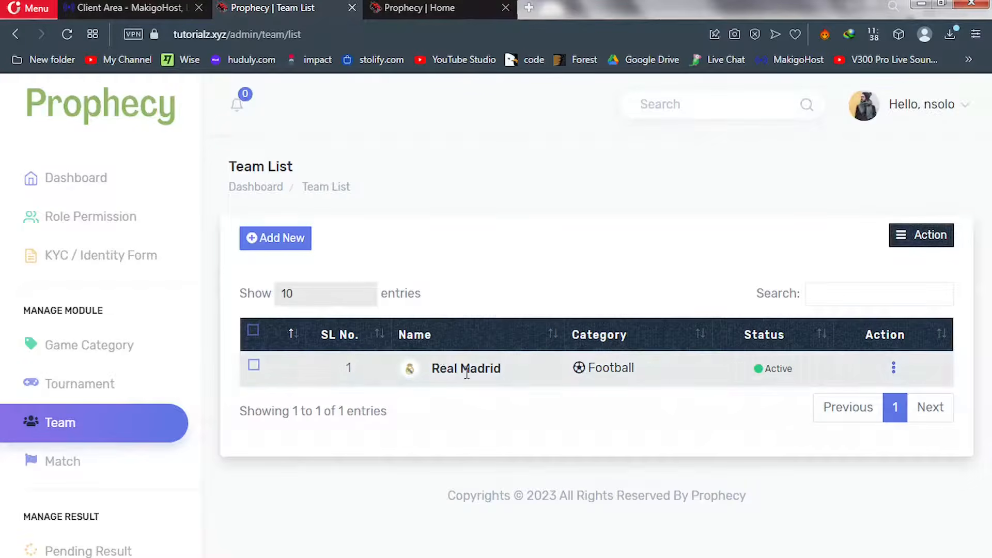
Start a new Football team entry named Liverpool
{"action": "left_click", "coordinate": [281, 242]}
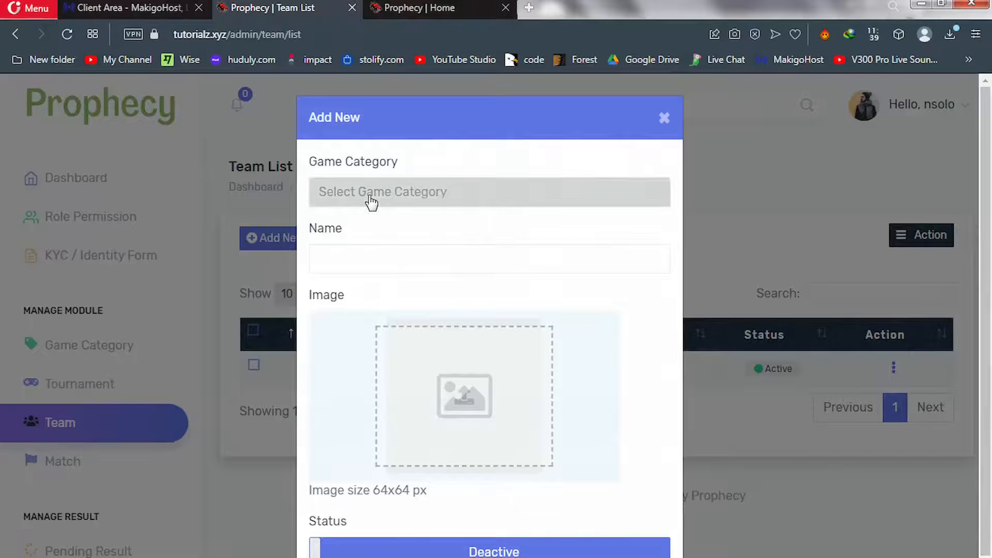
{"action": "left_click", "coordinate": [370, 197]}
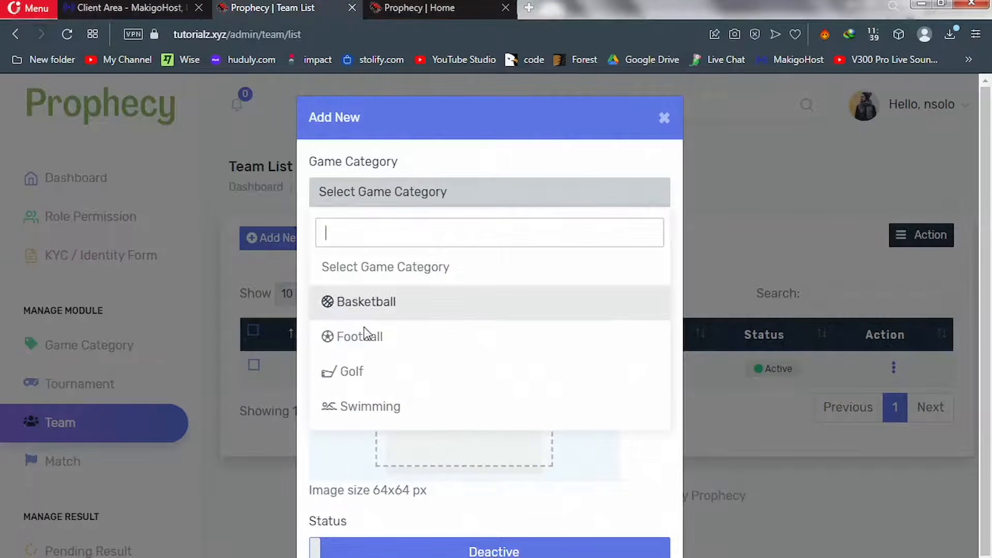
{"action": "left_click", "coordinate": [366, 340]}
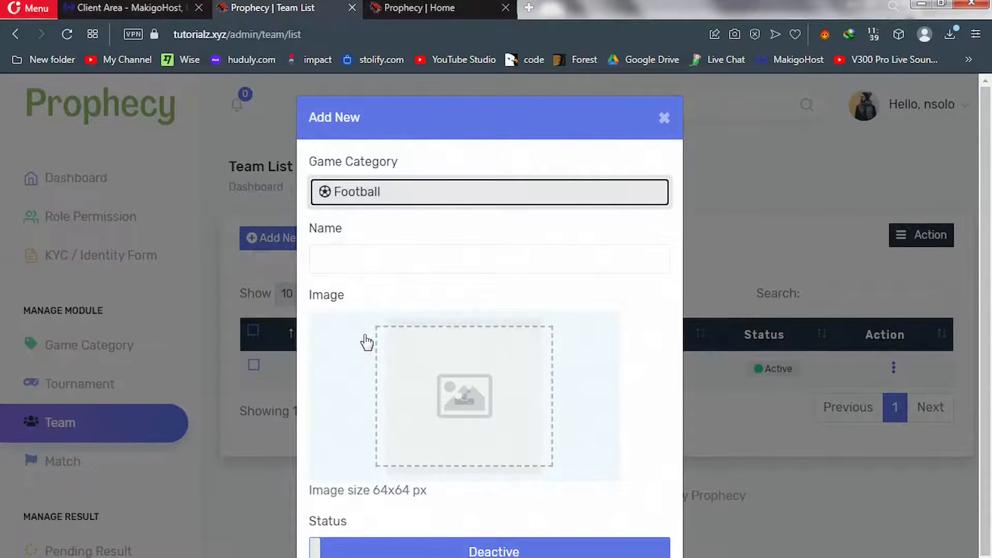
{"action": "left_click", "coordinate": [362, 260]}
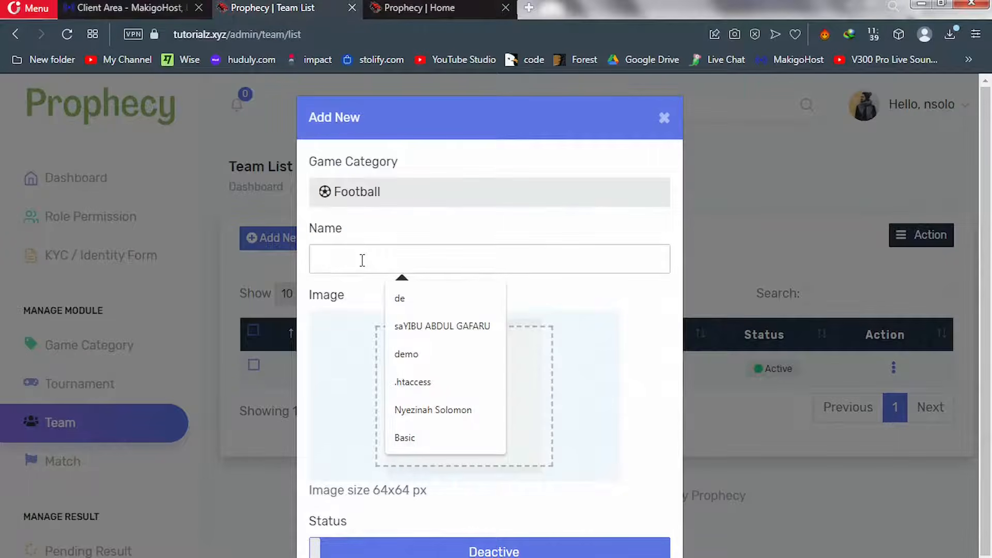
{"action": "type", "text": "Liver"}
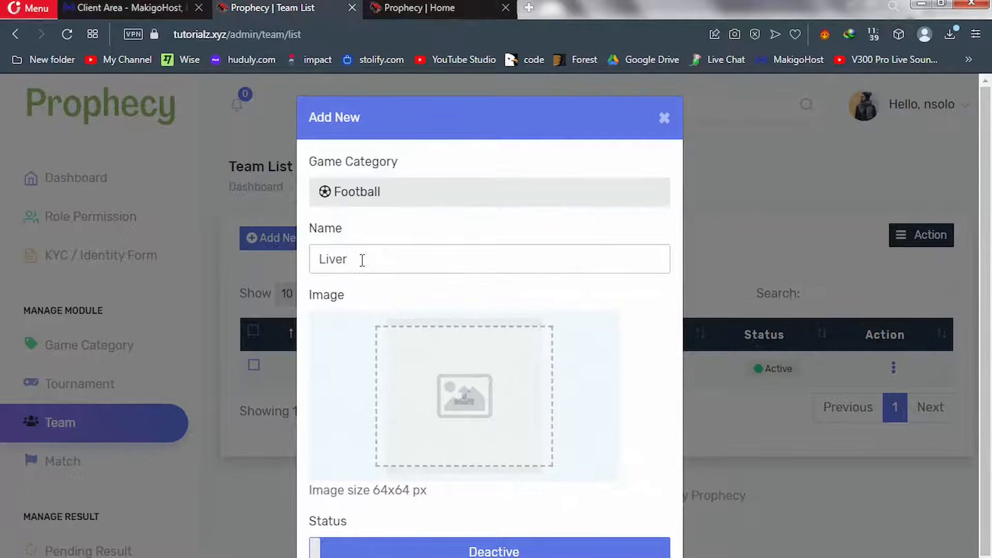
{"action": "type", "text": "pool"}
Attach Liverpool crest image 2, set the team Active, save it, and begin another entry
{"action": "left_click", "coordinate": [463, 394]}
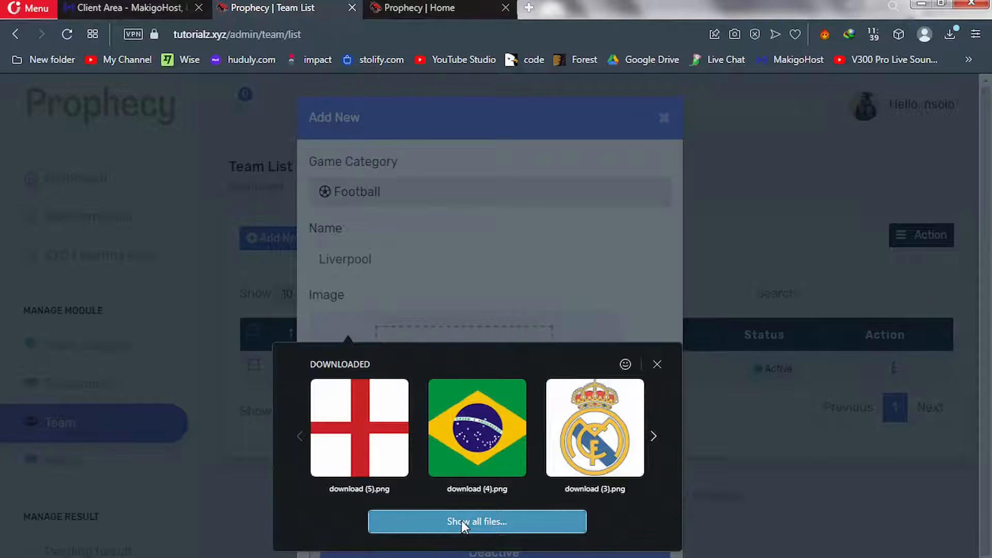
{"action": "left_click", "coordinate": [461, 521]}
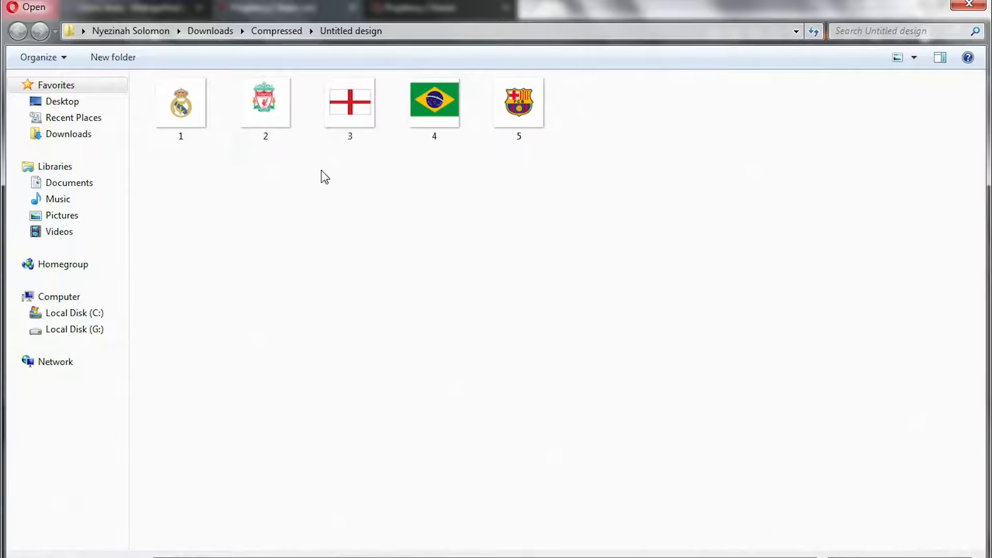
{"action": "left_click", "coordinate": [269, 117]}
{"action": "double_click", "coordinate": [268, 118]}
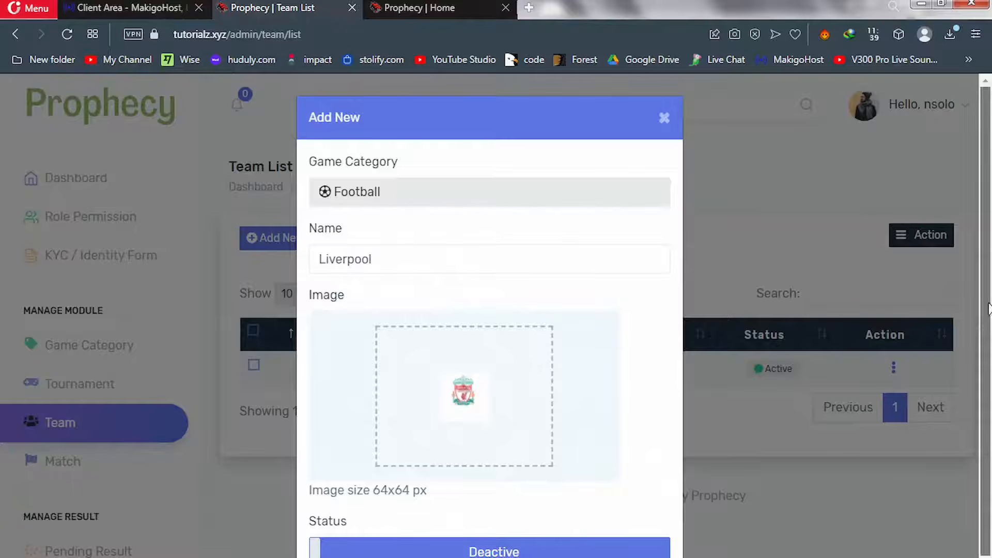
{"action": "scroll", "coordinate": [990, 460], "scroll_direction": "down", "scroll_amount": 1}
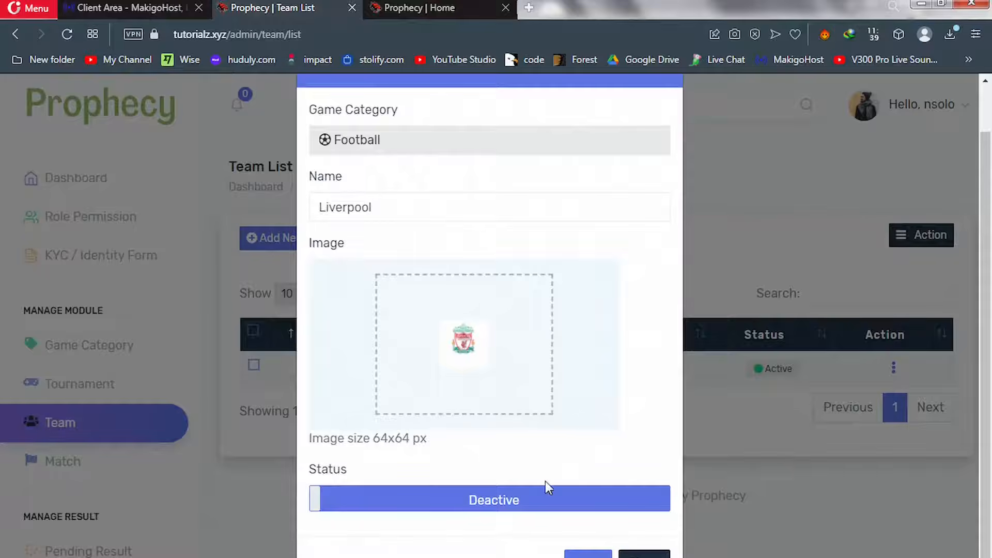
{"action": "left_click", "coordinate": [474, 501]}
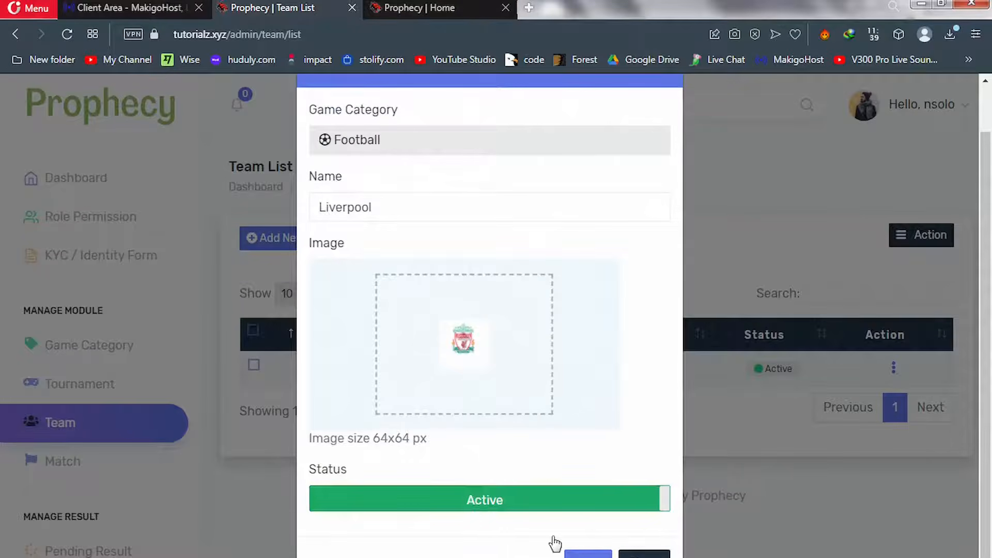
{"action": "left_click", "coordinate": [588, 554]}
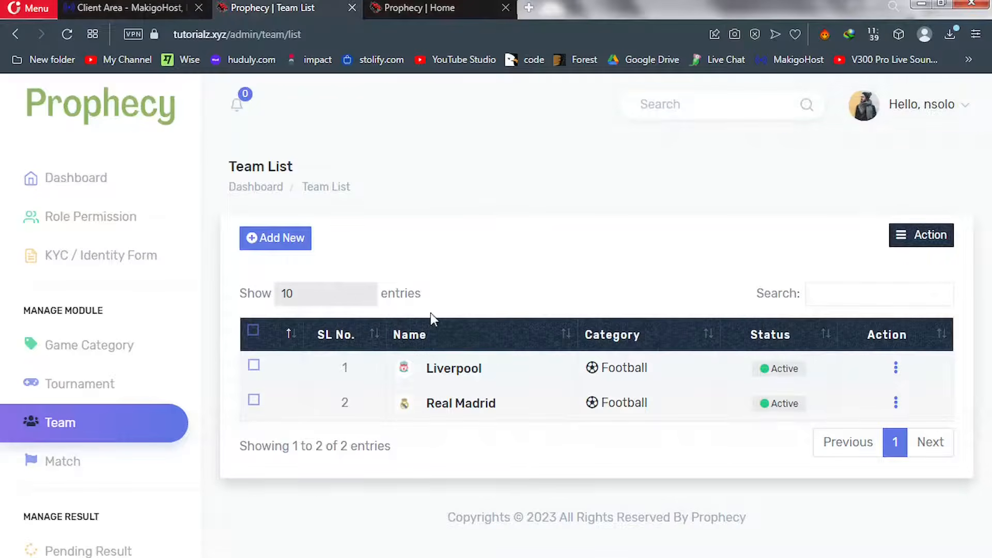
{"action": "left_click", "coordinate": [275, 240]}
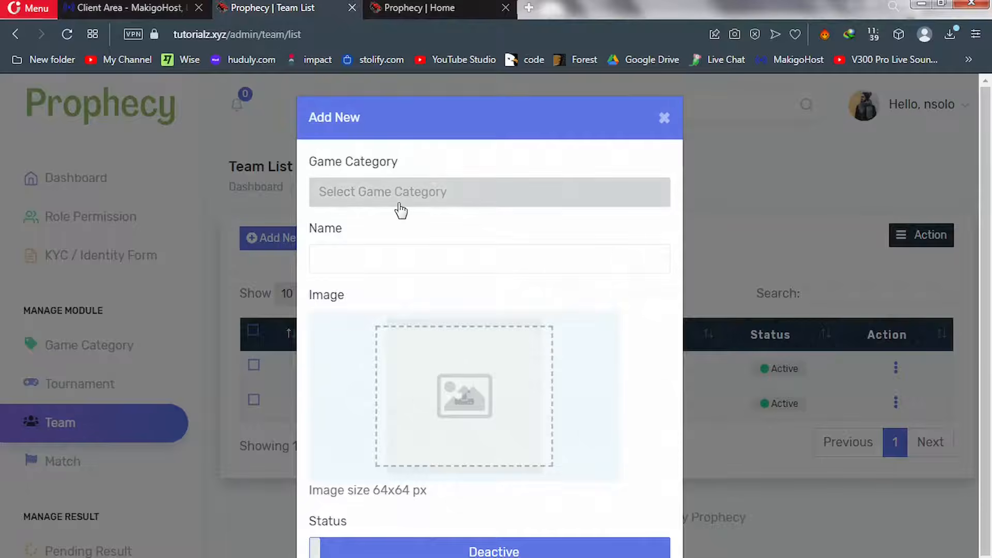
Choose the Football category and name the new team Bacelona
{"action": "left_click", "coordinate": [401, 209]}
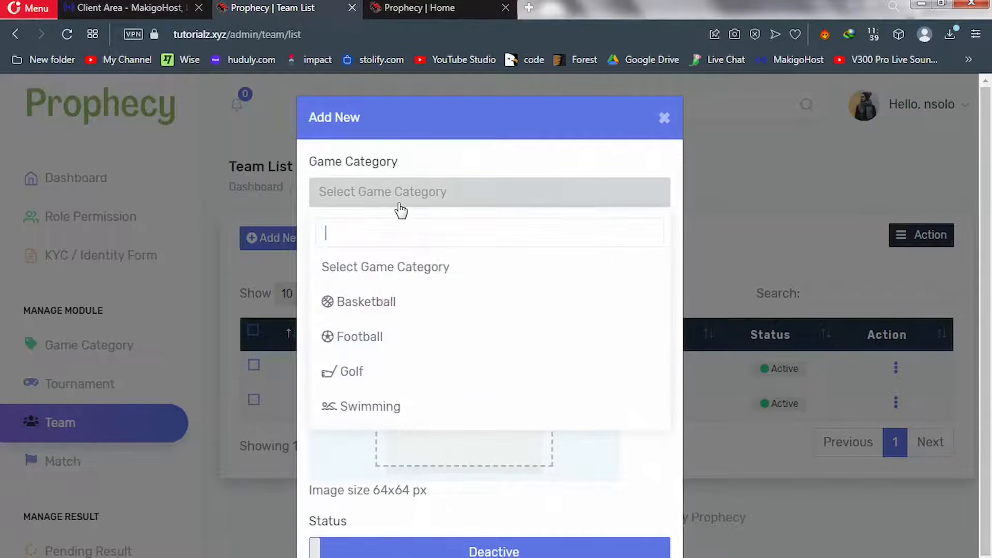
{"action": "left_click", "coordinate": [369, 343]}
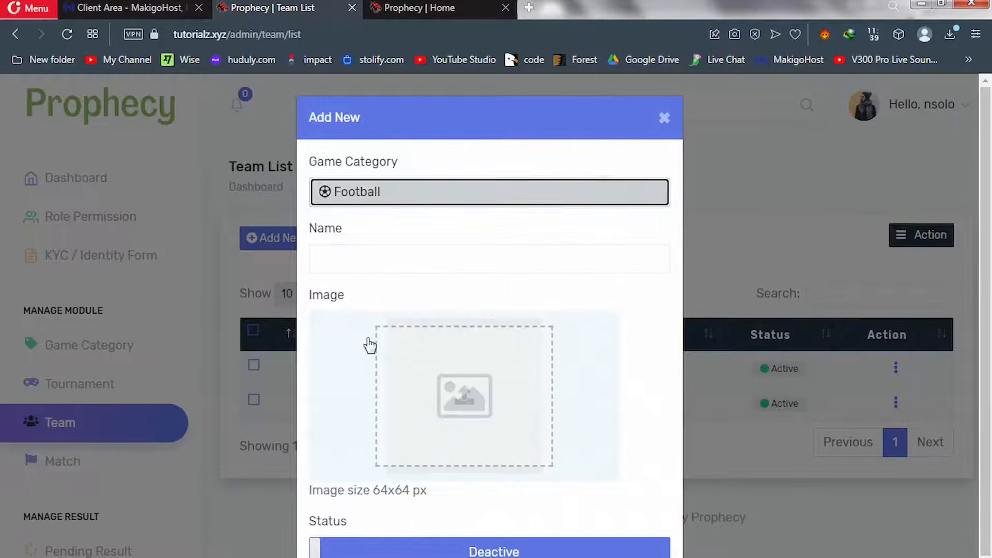
{"action": "left_click", "coordinate": [387, 257]}
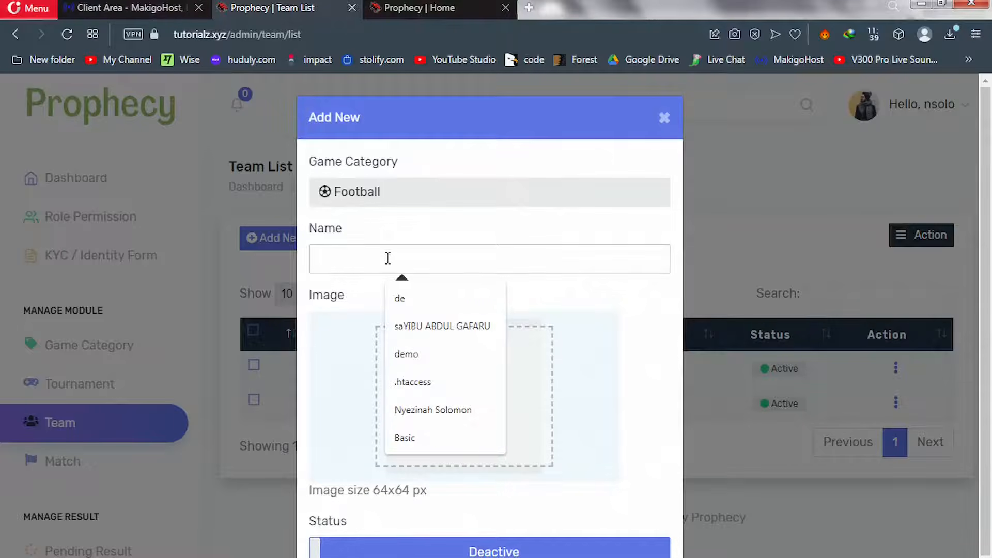
{"action": "type", "text": "Bacelo"}
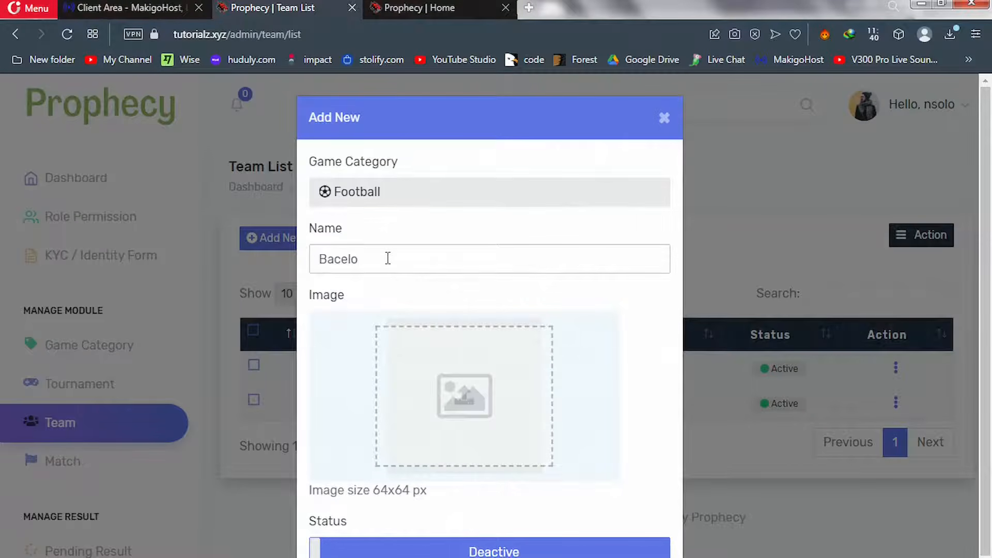
{"action": "type", "text": "na"}
Attach Barcelona crest image 5, set the status to Active, and save the team
{"action": "left_click", "coordinate": [391, 348]}
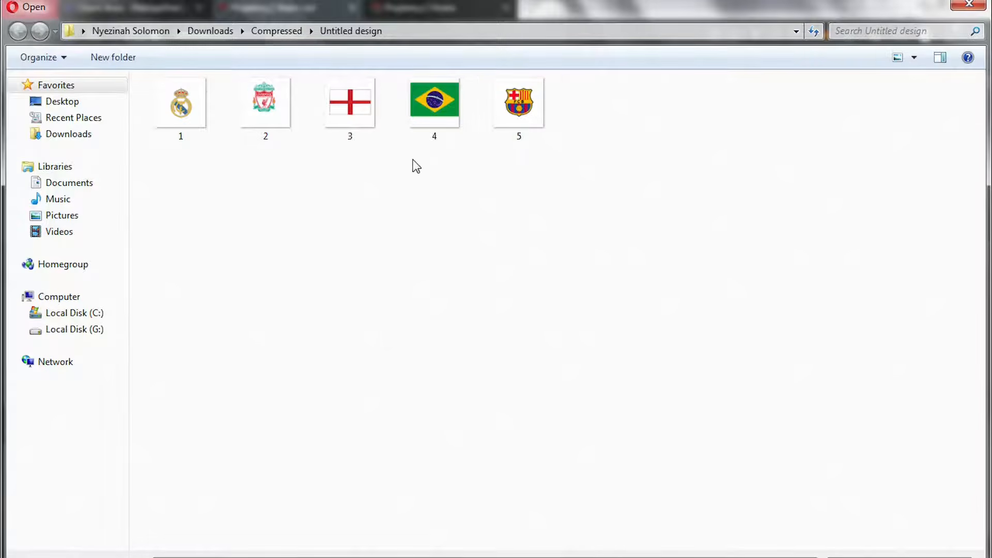
{"action": "mouse_move", "coordinate": [520, 120]}
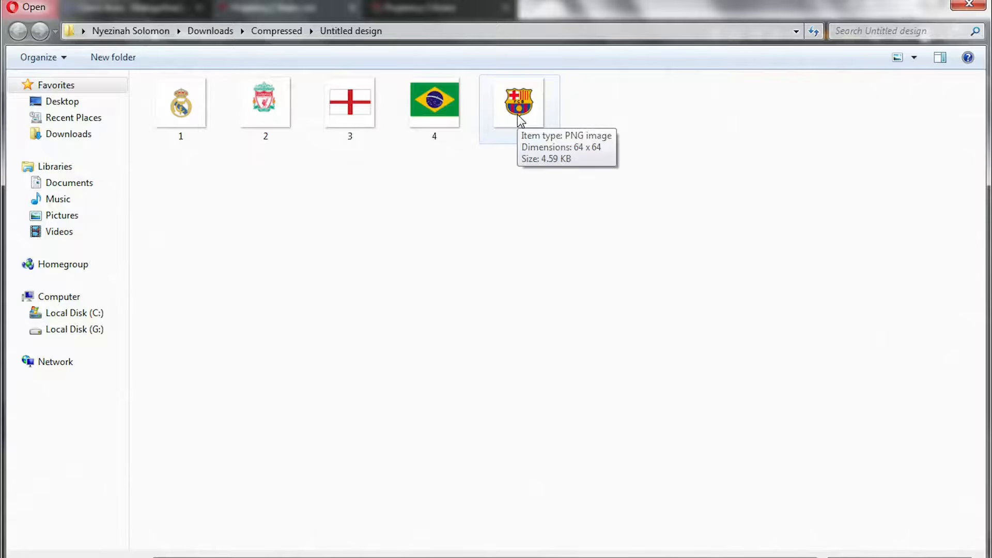
{"action": "double_click", "coordinate": [519, 118]}
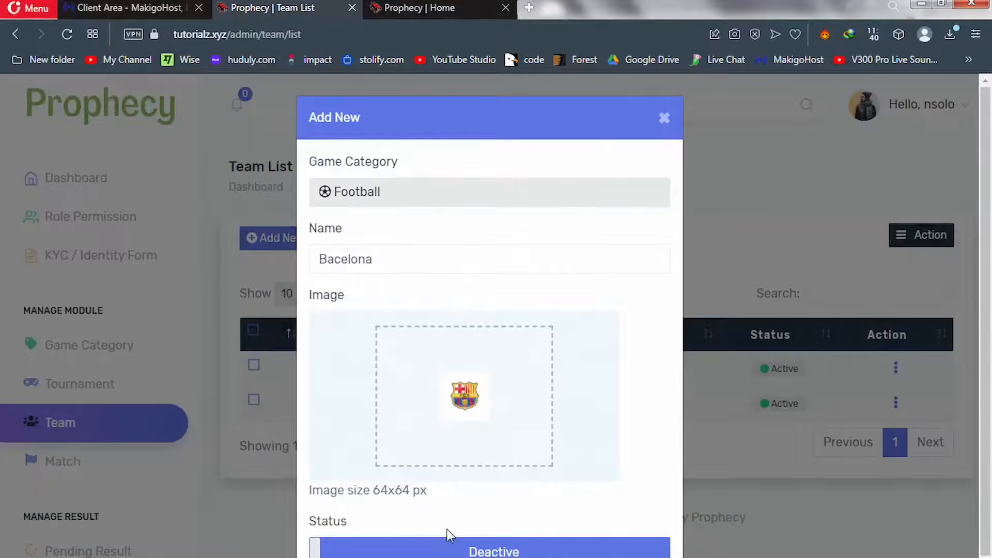
{"action": "left_click", "coordinate": [448, 548]}
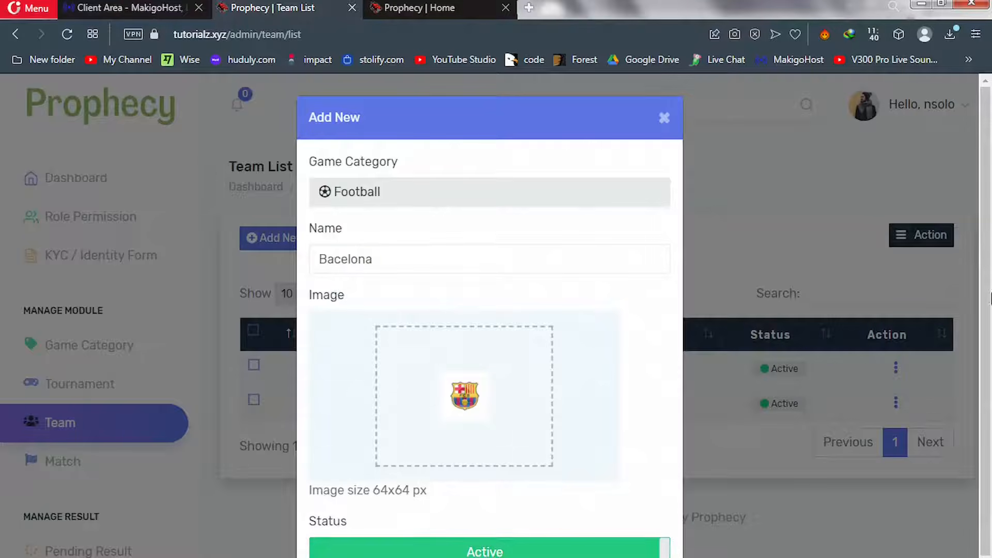
{"action": "scroll", "coordinate": [804, 537], "scroll_direction": "down", "scroll_amount": 1}
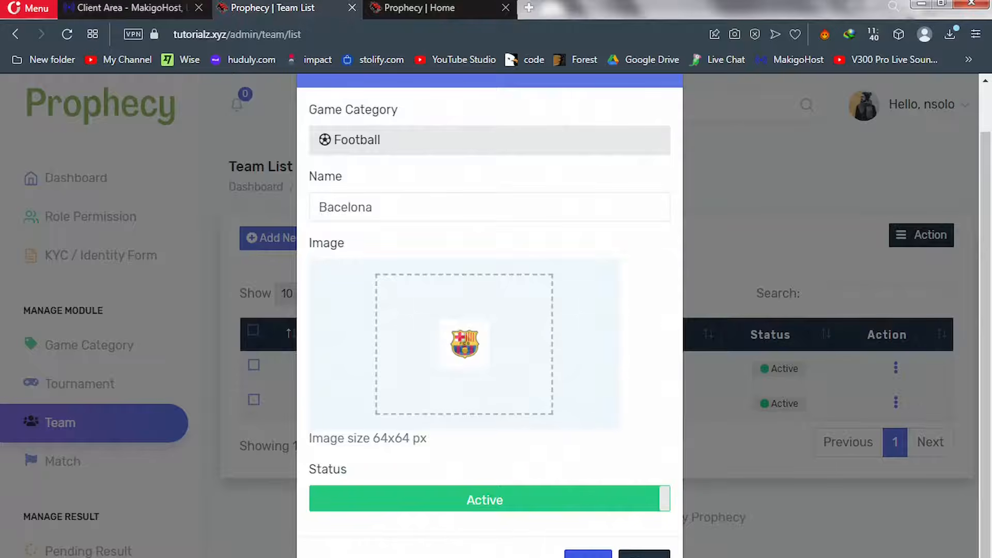
{"action": "left_click", "coordinate": [588, 554]}
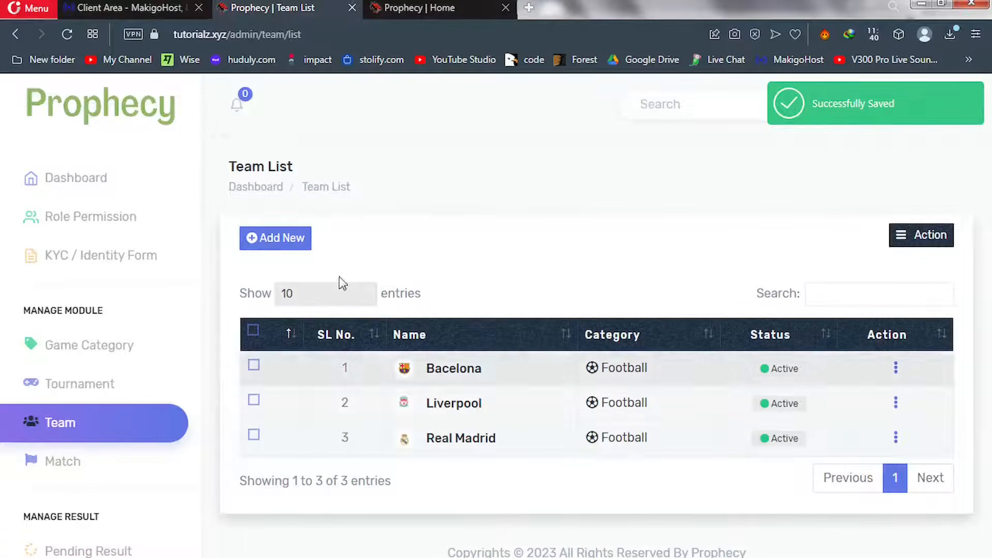
Start a new Football team entry named England
{"action": "left_click", "coordinate": [279, 241]}
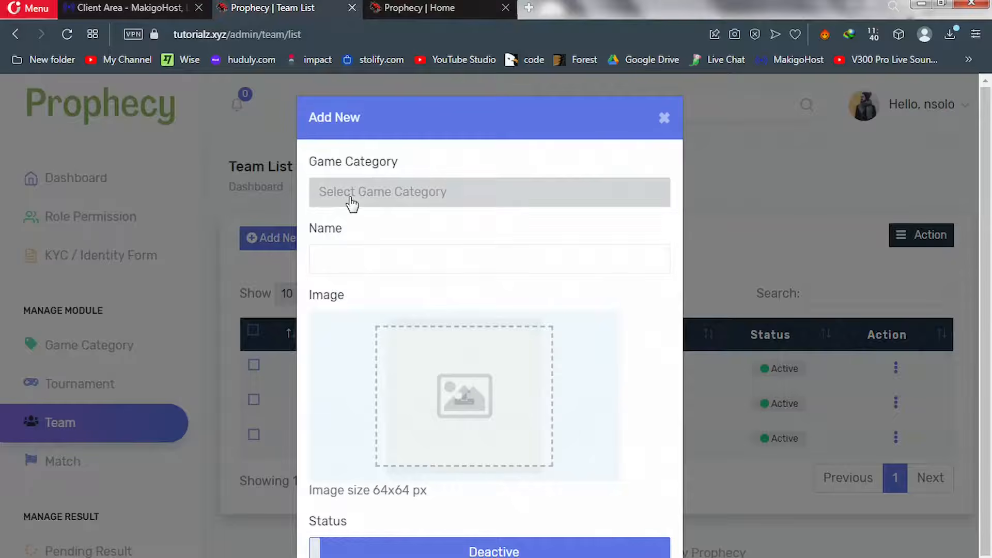
{"action": "left_click", "coordinate": [352, 204]}
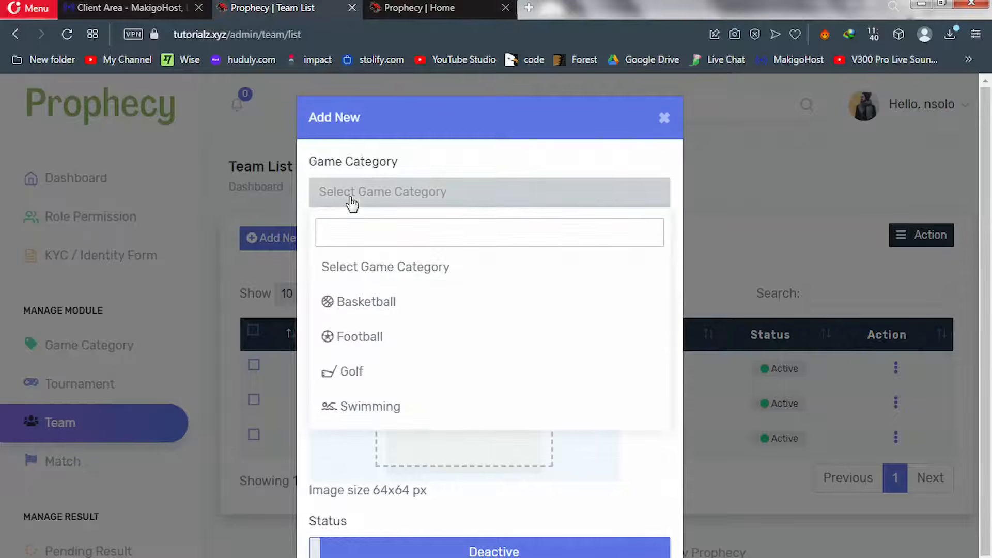
{"action": "left_click", "coordinate": [370, 341]}
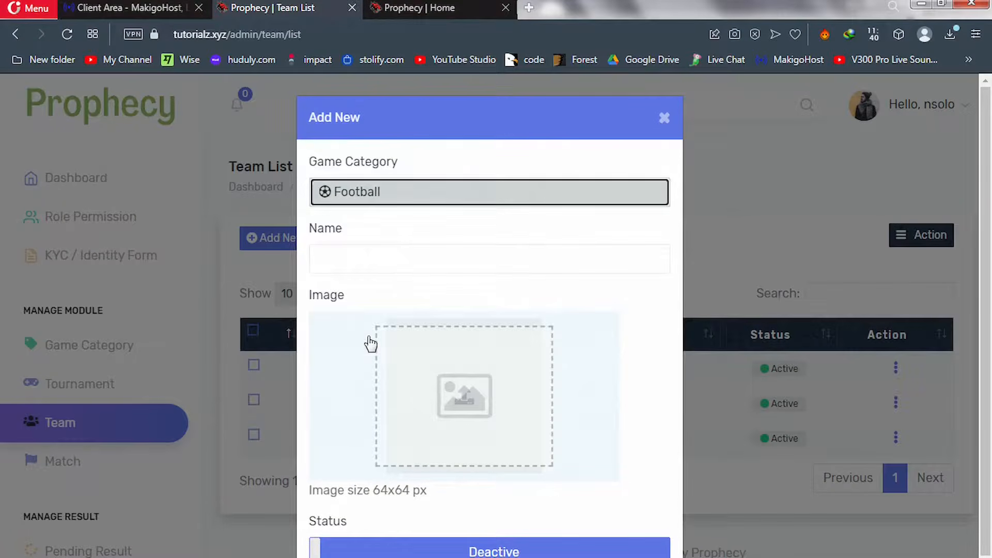
{"action": "left_click", "coordinate": [383, 255]}
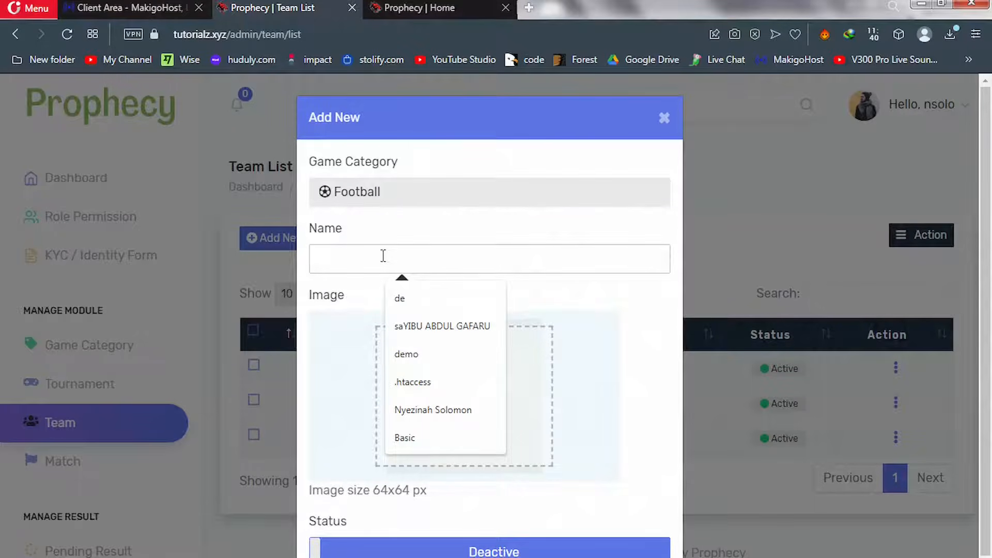
{"action": "type", "text": "En"}
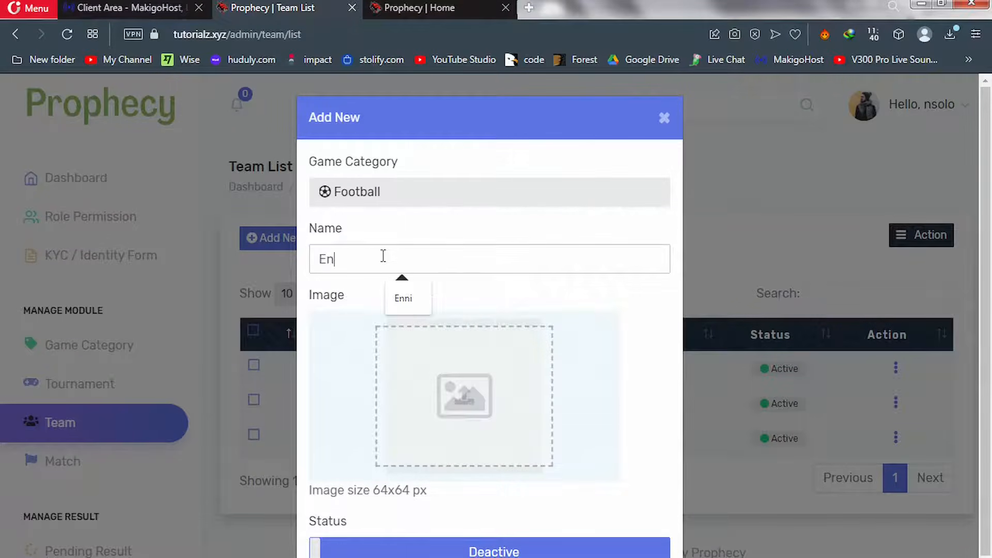
{"action": "type", "text": "gland"}
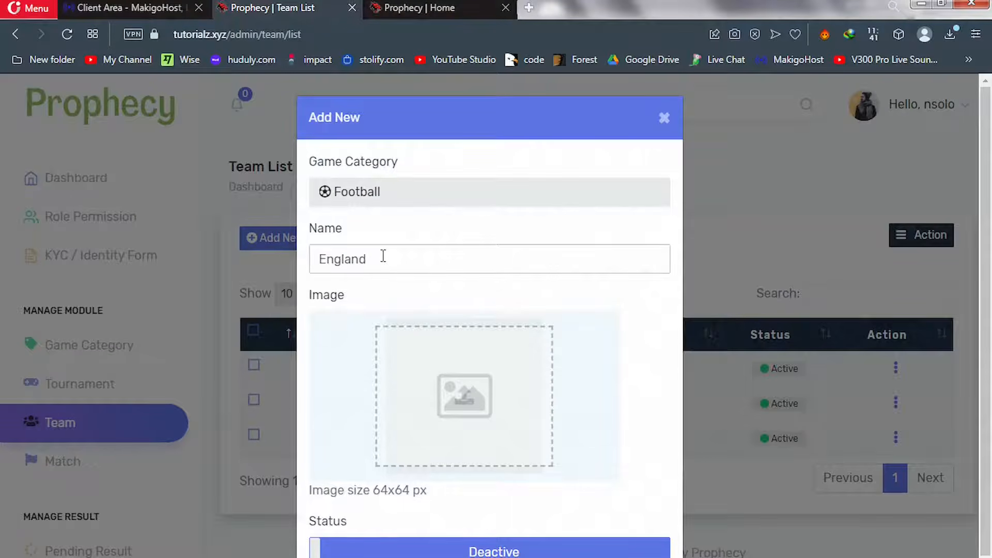
Attach the England flag image, make the team Active, save it, and begin another entry
{"action": "left_click", "coordinate": [434, 403]}
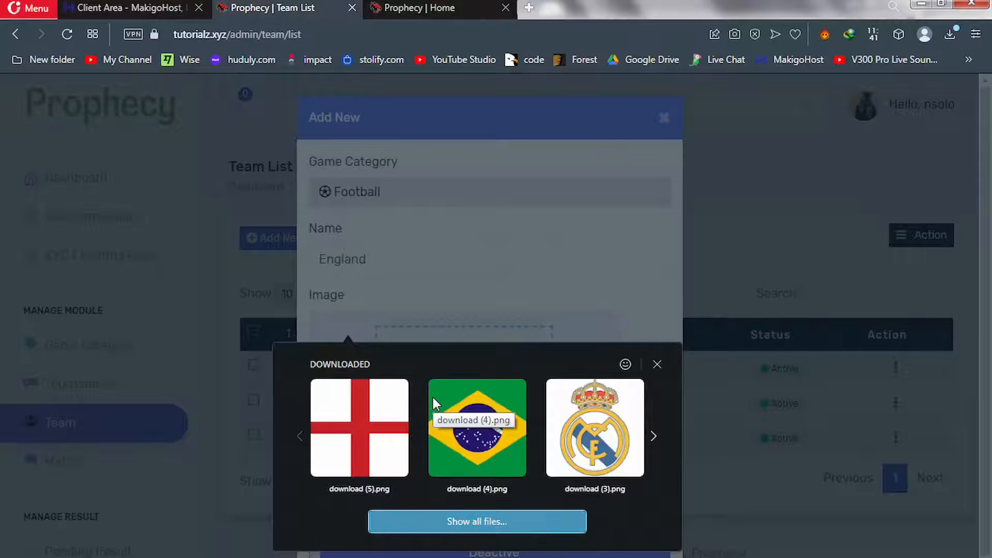
{"action": "left_click", "coordinate": [473, 528]}
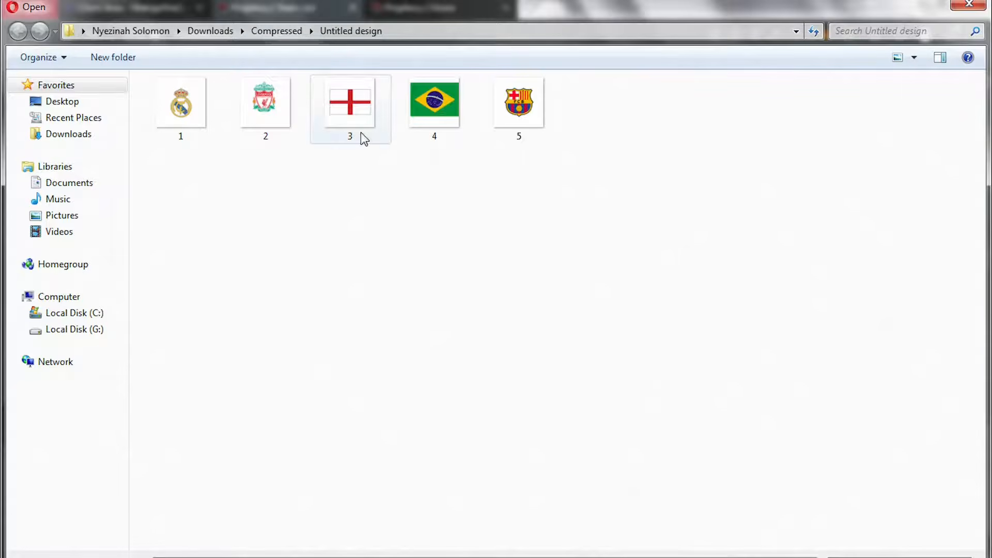
{"action": "double_click", "coordinate": [360, 132]}
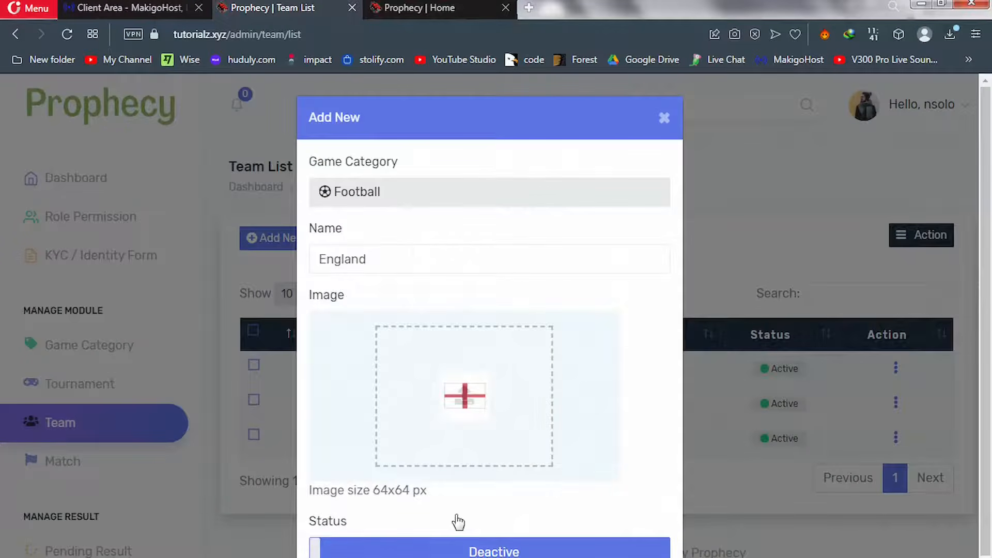
{"action": "left_click", "coordinate": [440, 547]}
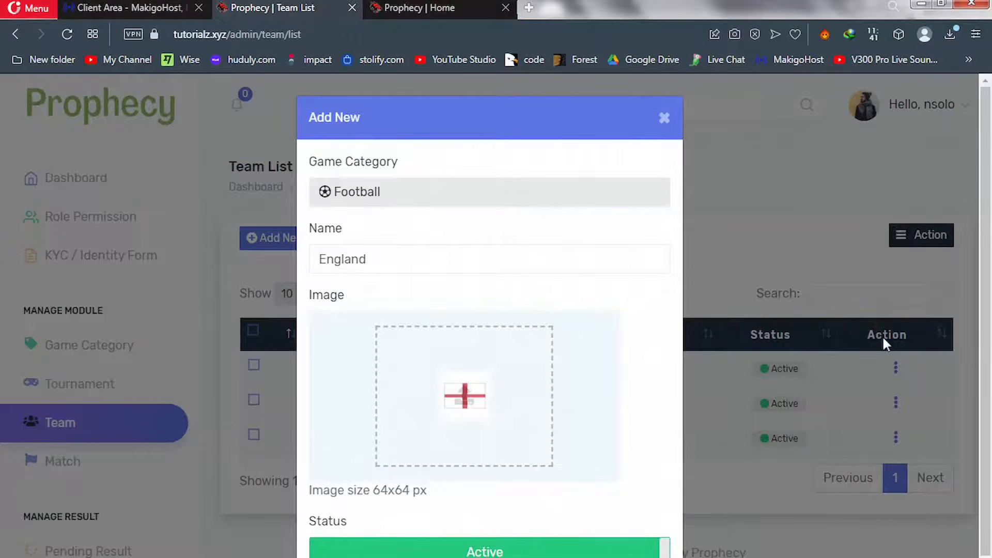
{"action": "scroll", "coordinate": [990, 481], "scroll_direction": "down", "scroll_amount": 1}
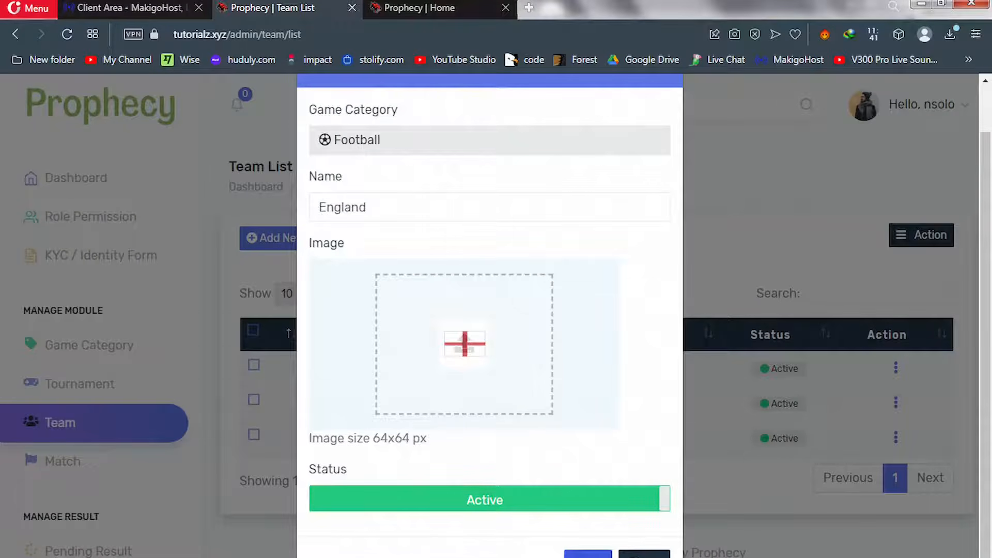
{"action": "left_click", "coordinate": [588, 554]}
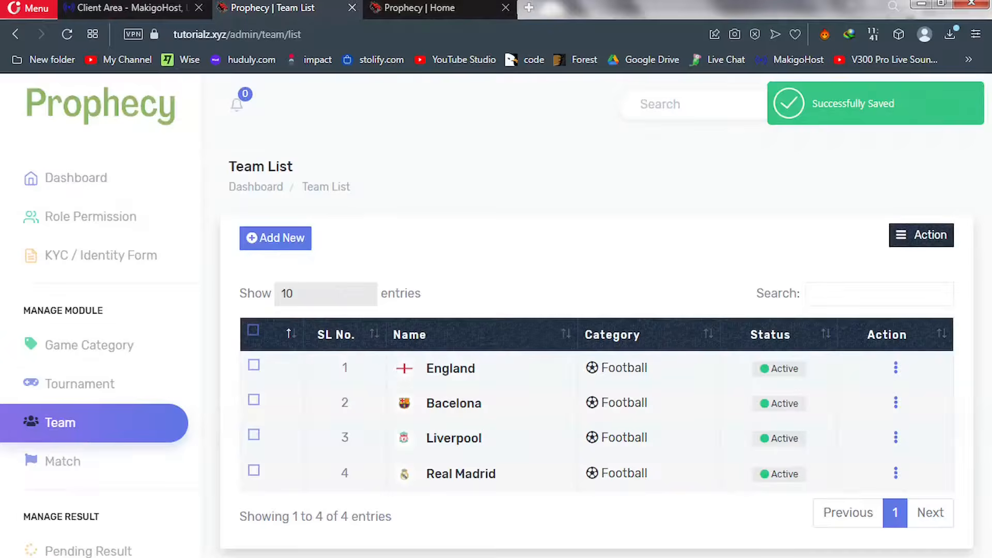
{"action": "left_click", "coordinate": [283, 245]}
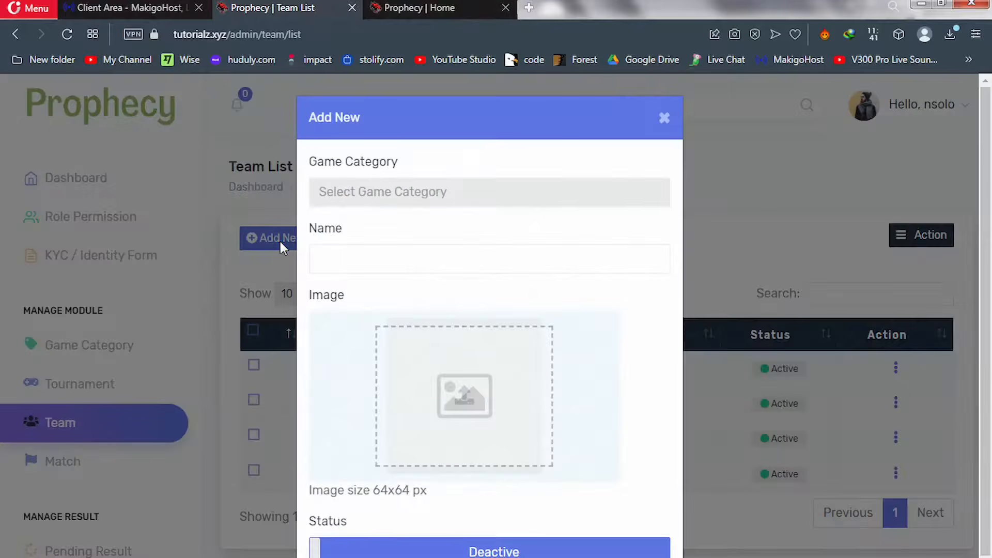
Set the new team's category to Football and name it Brazil
{"action": "left_click", "coordinate": [385, 201]}
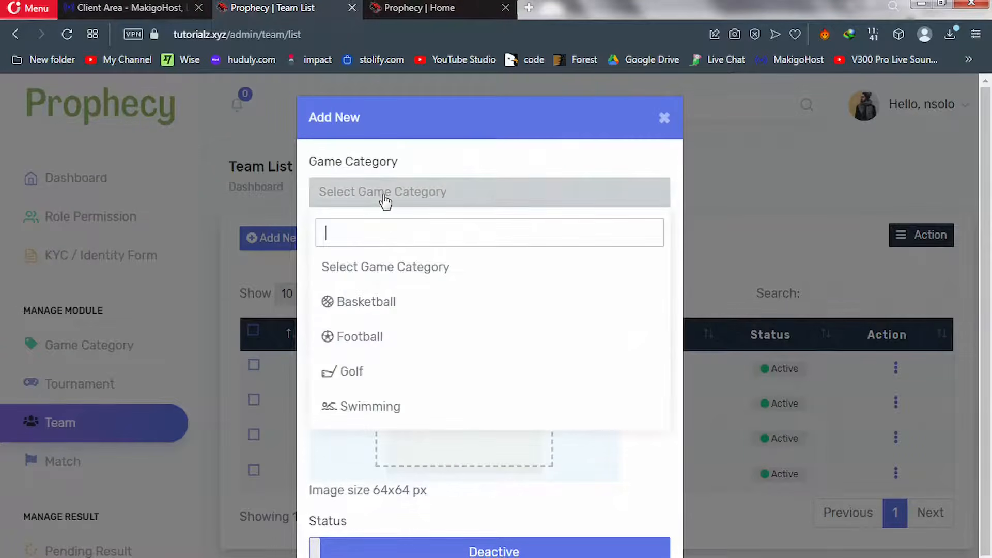
{"action": "left_click", "coordinate": [384, 347]}
{"action": "left_click", "coordinate": [387, 266]}
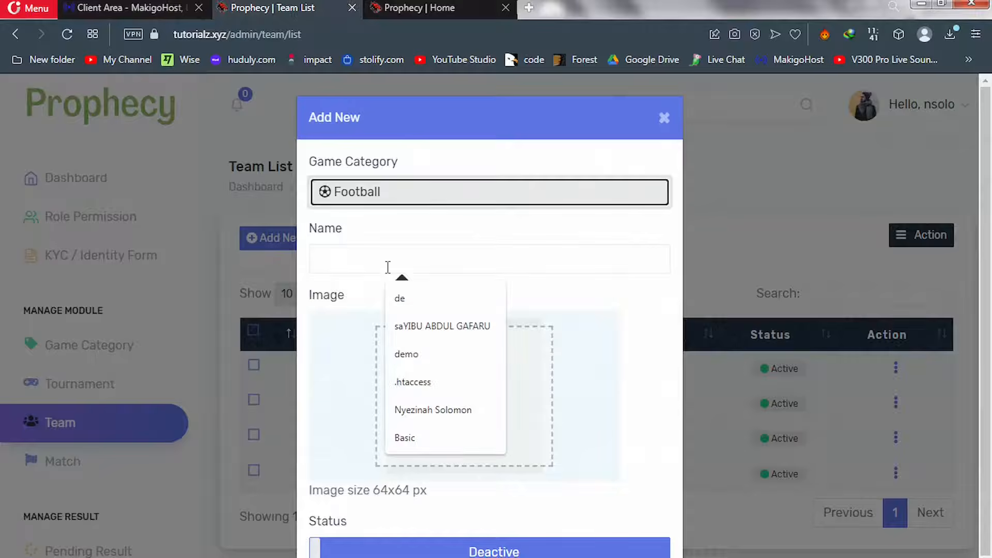
{"action": "type", "text": "Brazil"}
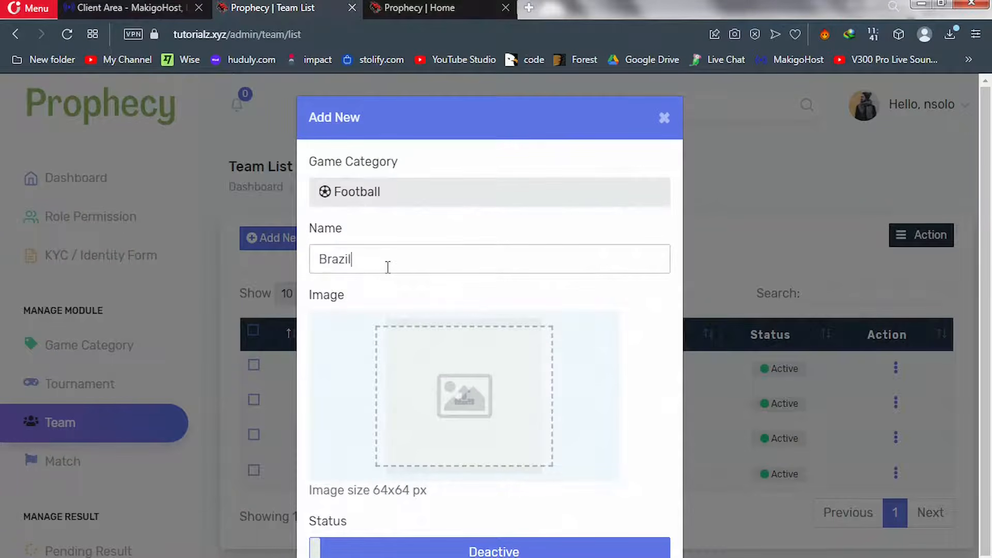
Attach the Brazil flag image, set the status to Active, and save the team
{"action": "left_click", "coordinate": [445, 383]}
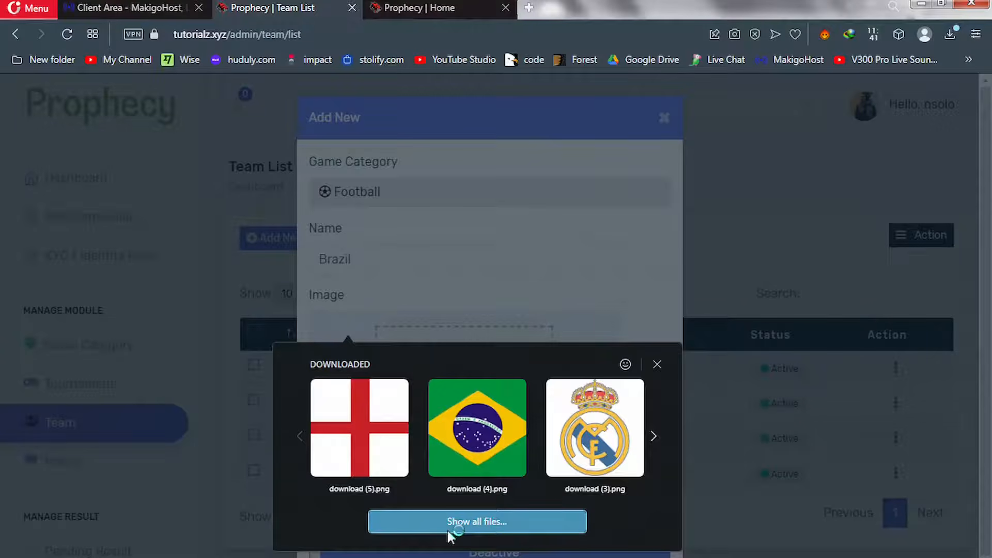
{"action": "left_click", "coordinate": [447, 532]}
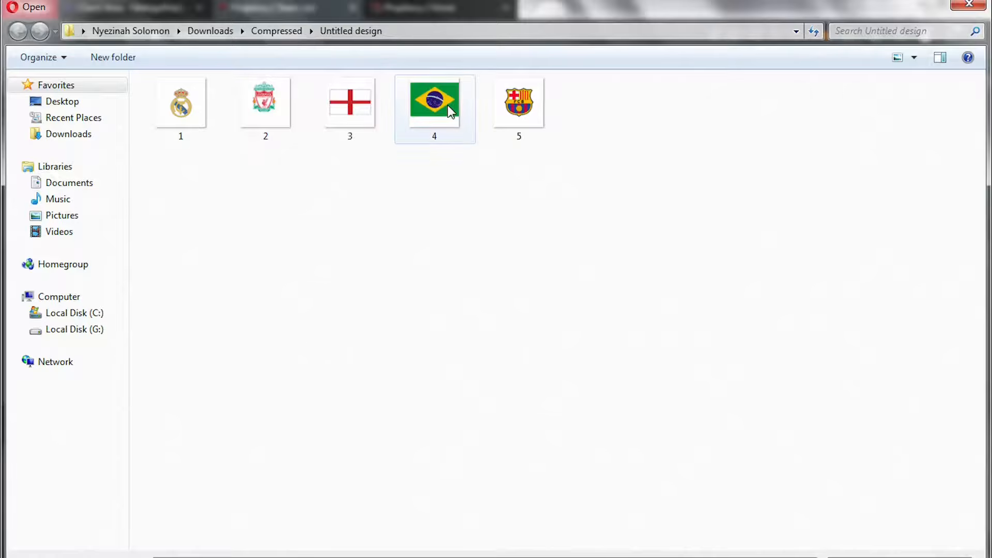
{"action": "double_click", "coordinate": [450, 113]}
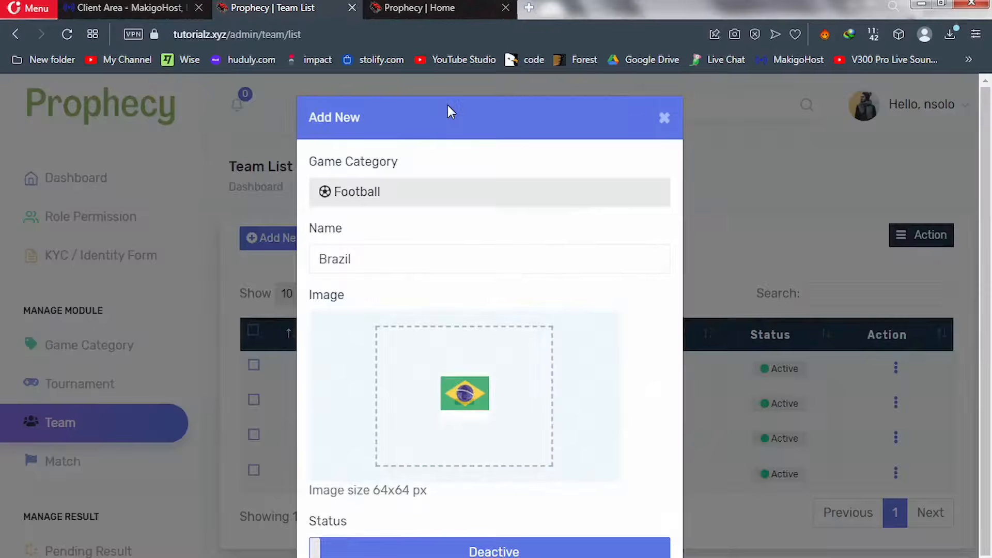
{"action": "left_click", "coordinate": [453, 551]}
{"action": "left_click_drag", "start_coordinate": [989, 413], "coordinate": [990, 535]}
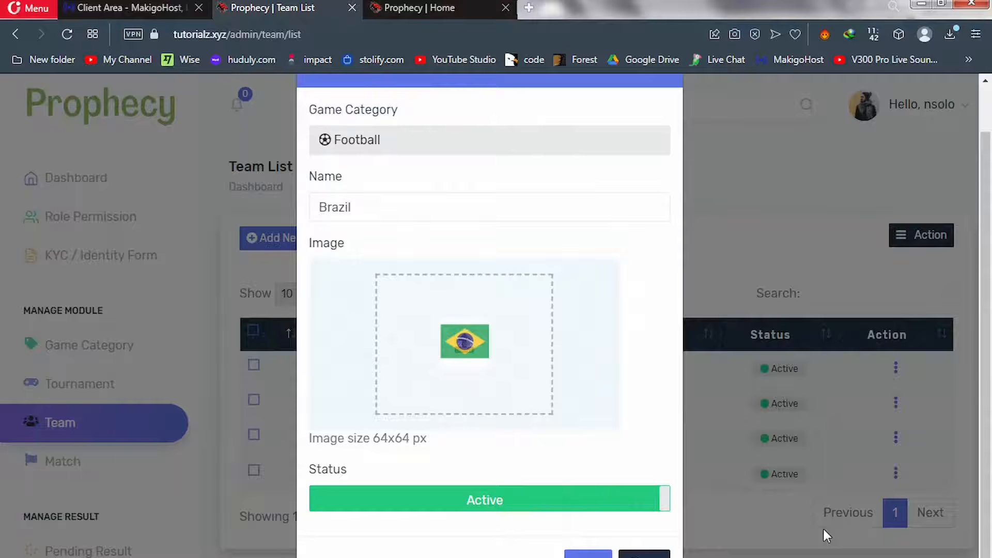
{"action": "left_click", "coordinate": [588, 554]}
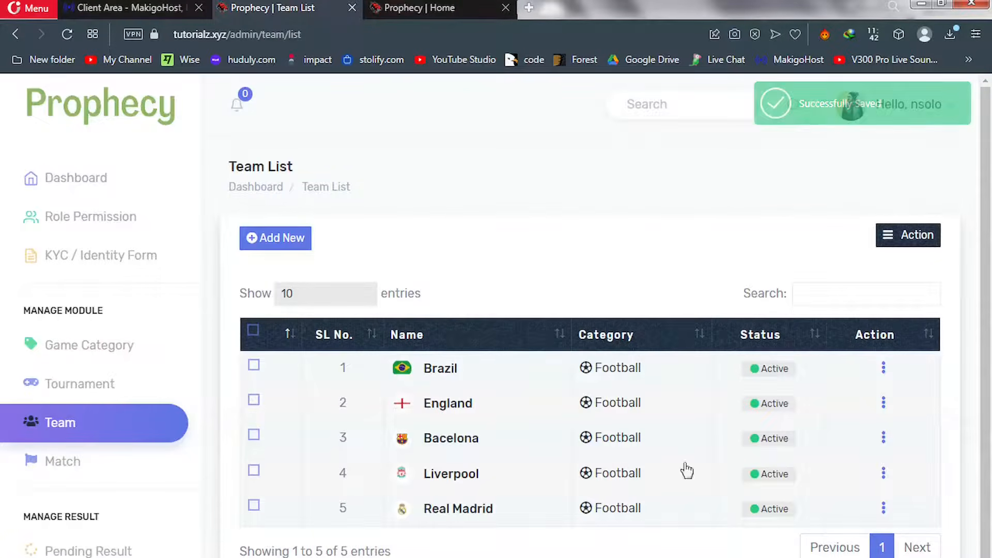
Dismiss the Brazil row's action menu and open Manage Match to add a new match
{"action": "left_click", "coordinate": [884, 371]}
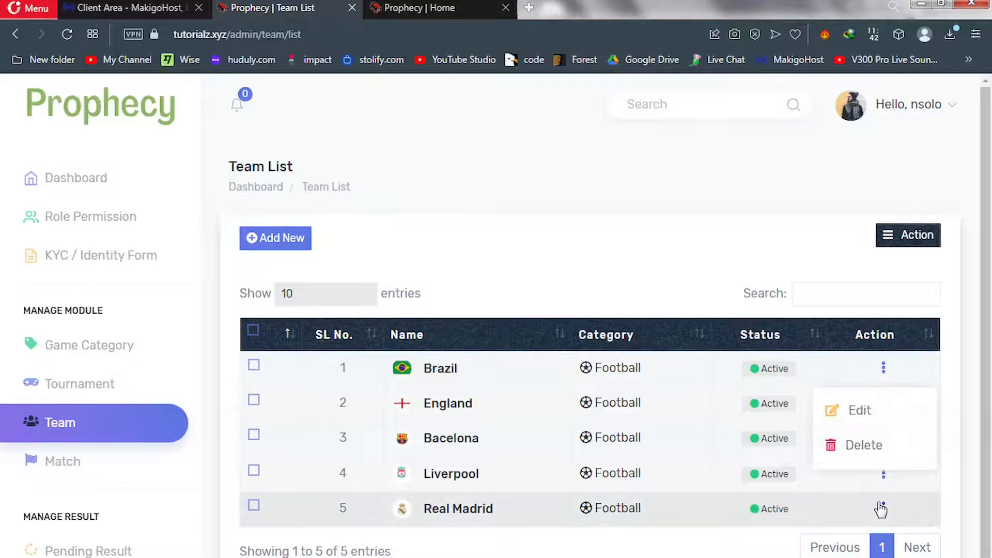
{"action": "left_click", "coordinate": [412, 244]}
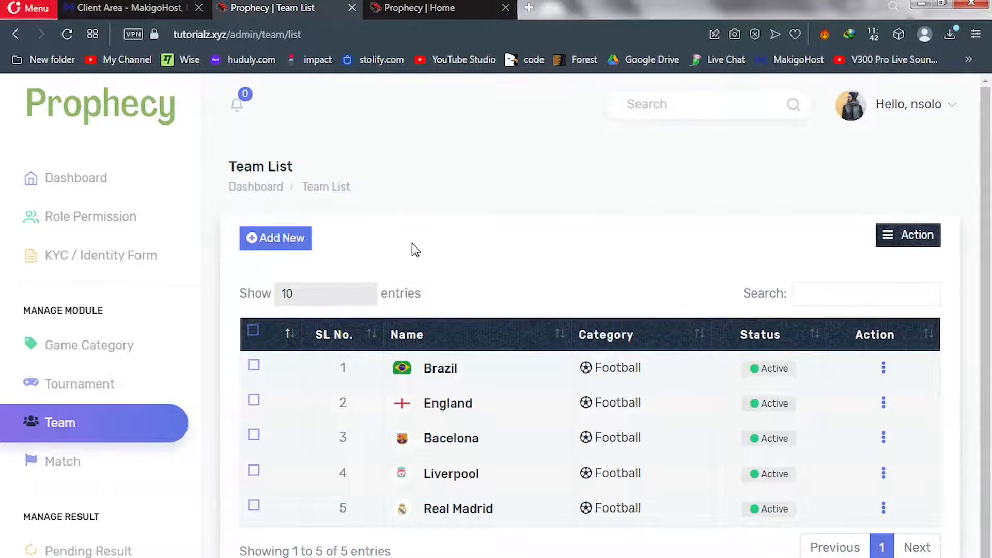
{"action": "left_click", "coordinate": [63, 465]}
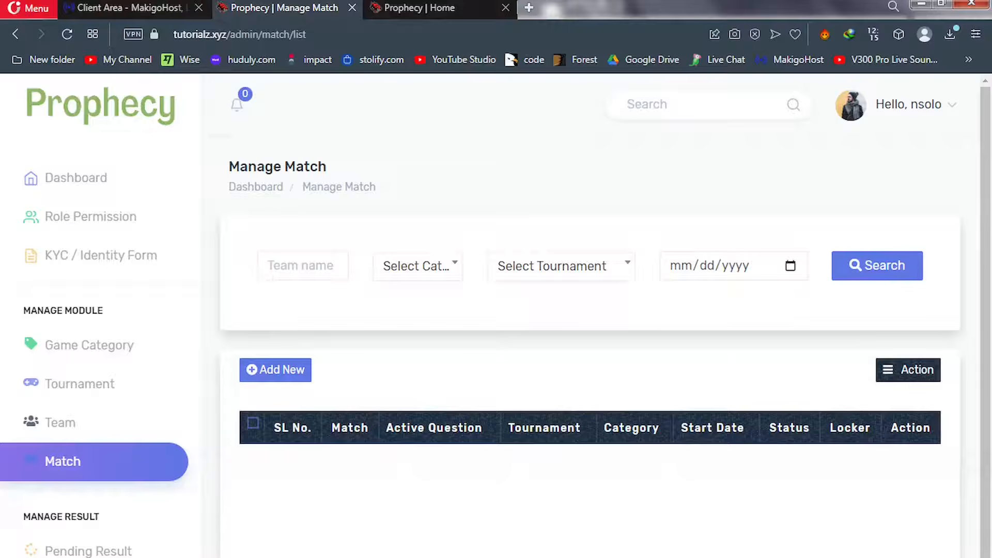
{"action": "left_click", "coordinate": [275, 370]}
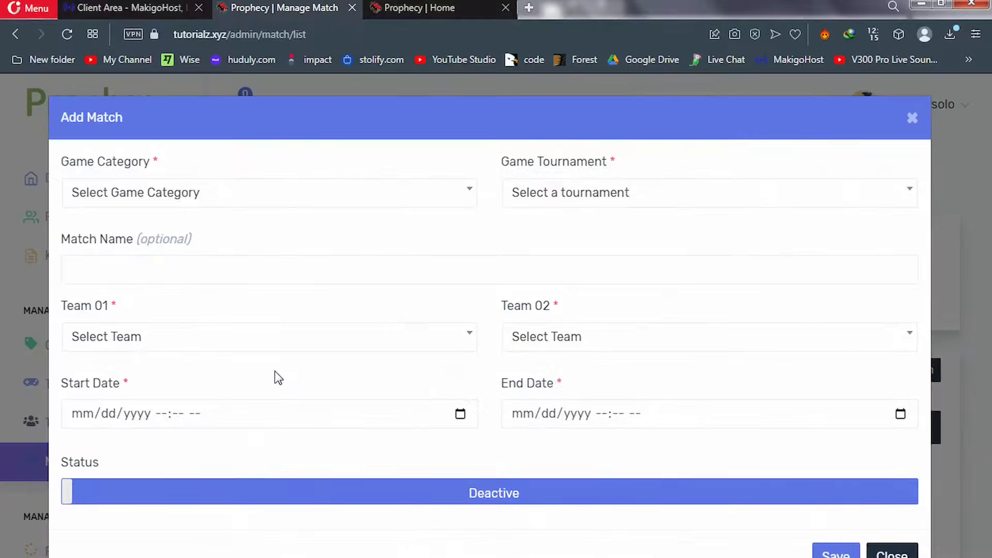
Fill the match with category Football, tournament World Cup, and teams Brazil versus England
{"action": "left_click", "coordinate": [193, 196]}
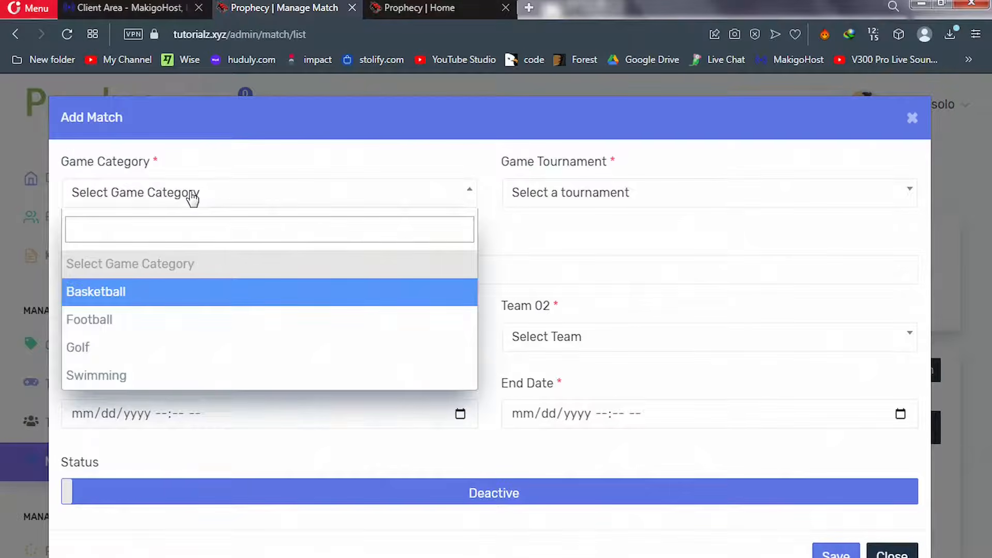
{"action": "left_click", "coordinate": [105, 323]}
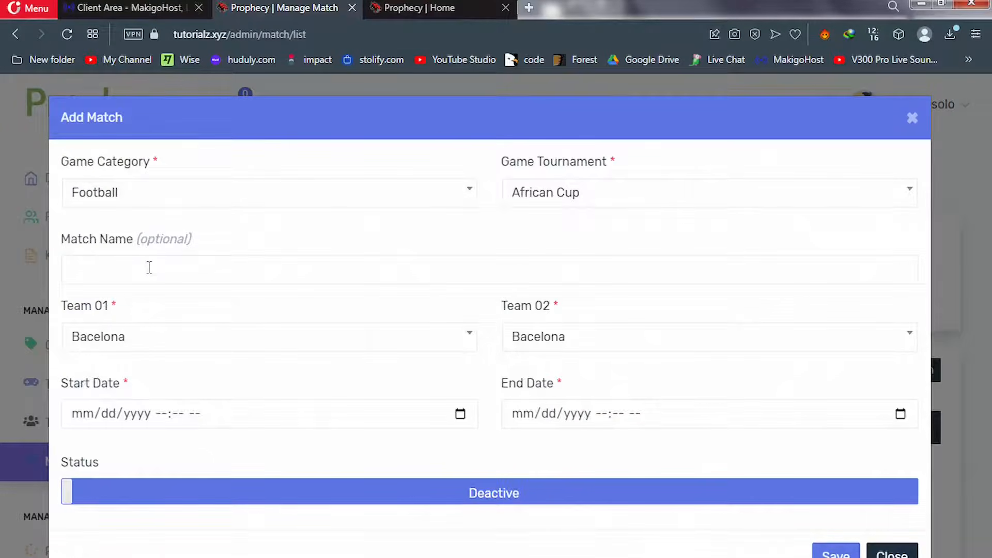
{"action": "left_click", "coordinate": [578, 199]}
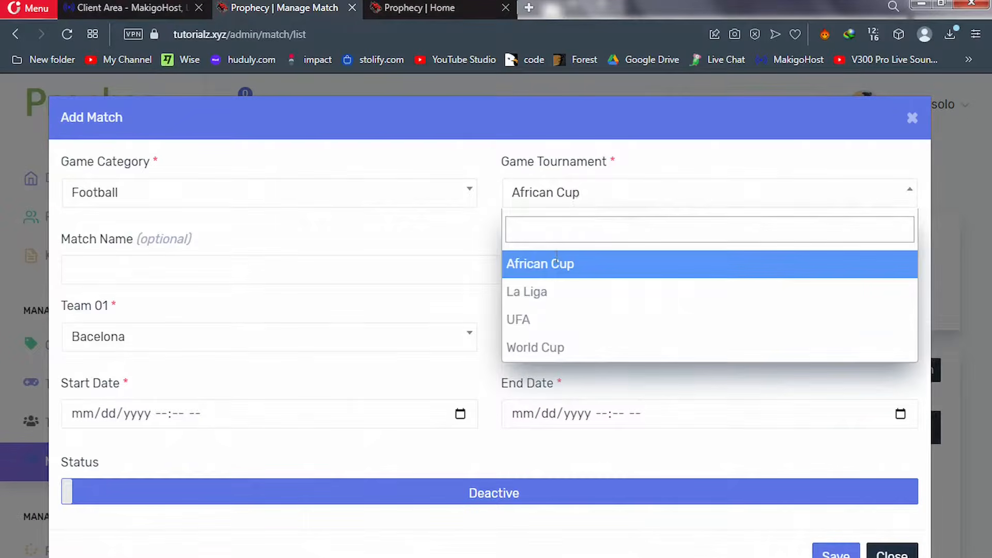
{"action": "left_click", "coordinate": [540, 355]}
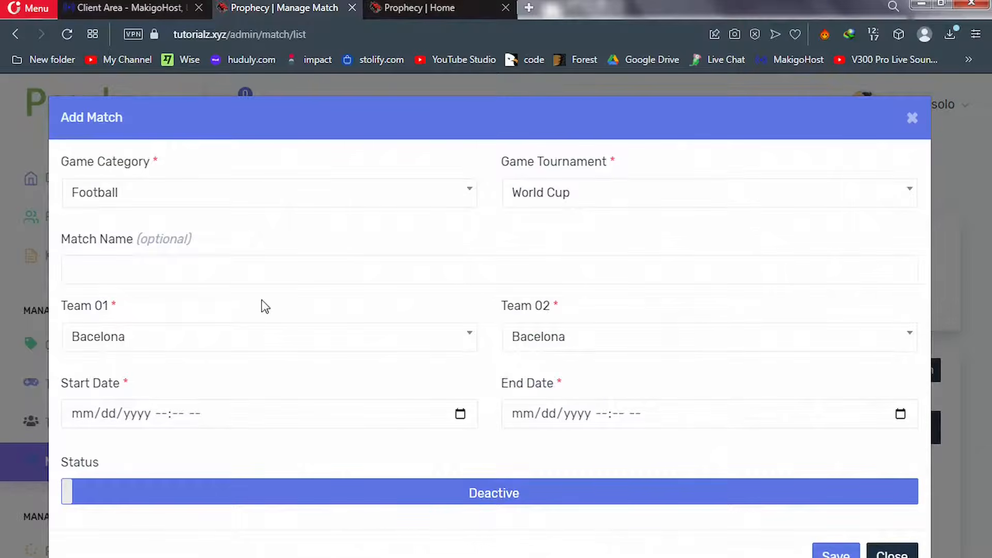
{"action": "left_click", "coordinate": [200, 340]}
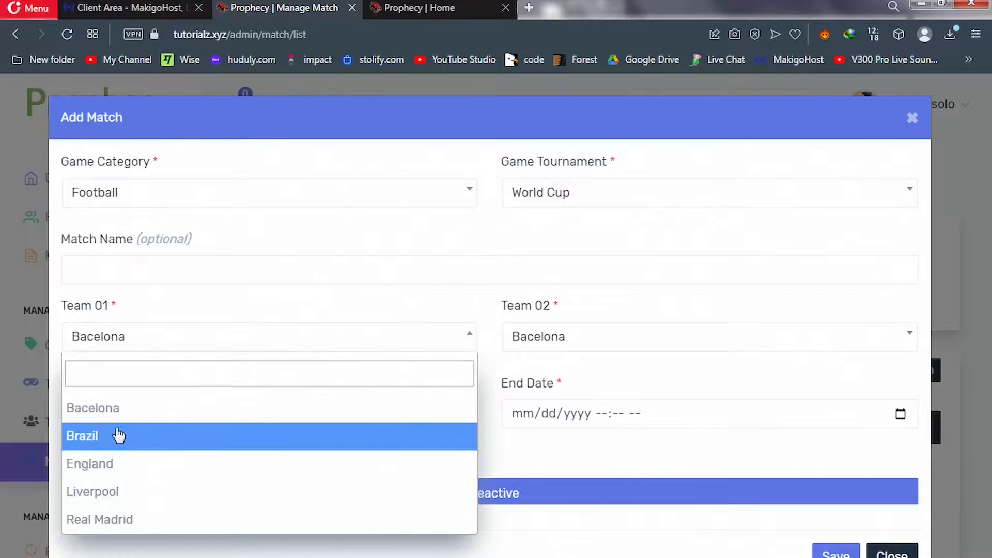
{"action": "left_click", "coordinate": [109, 443]}
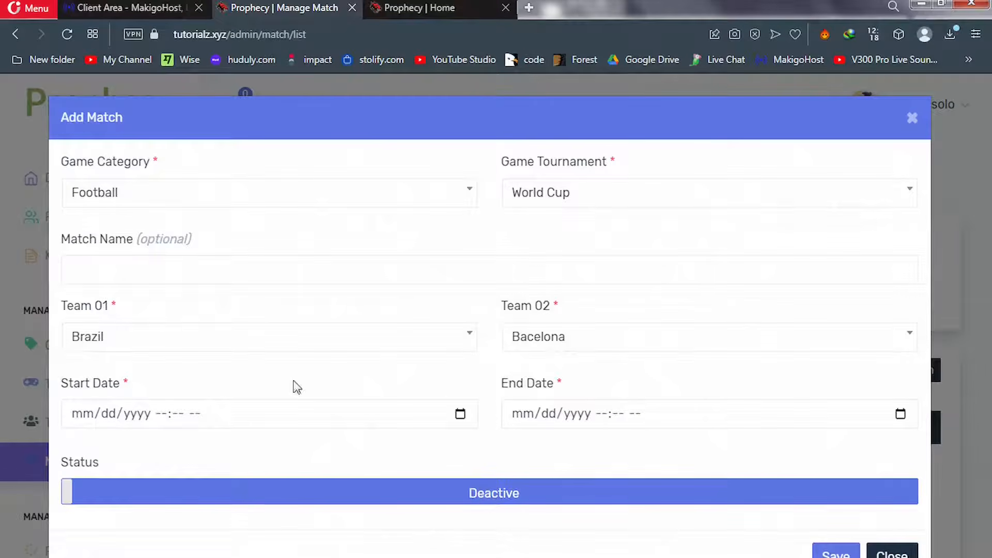
{"action": "left_click", "coordinate": [584, 345]}
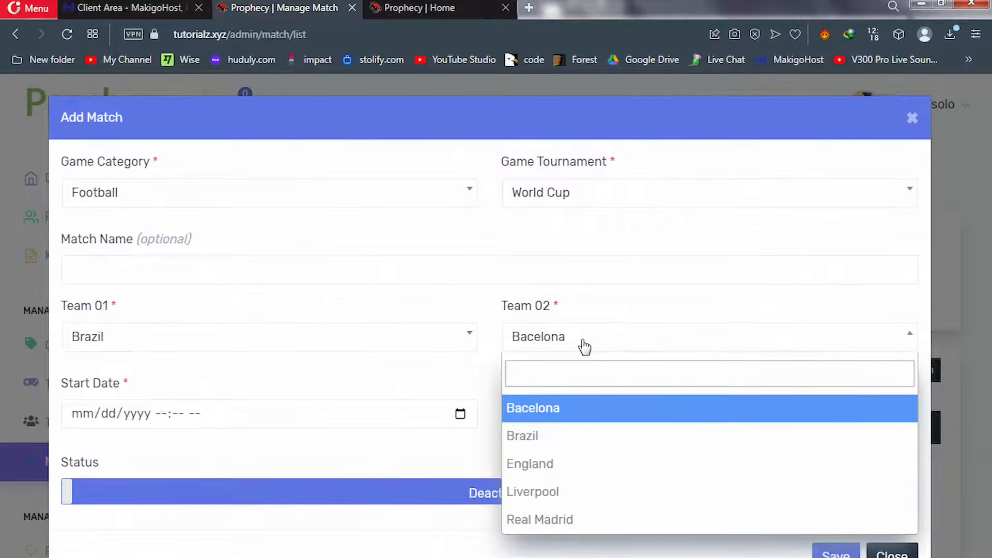
{"action": "left_click", "coordinate": [538, 464]}
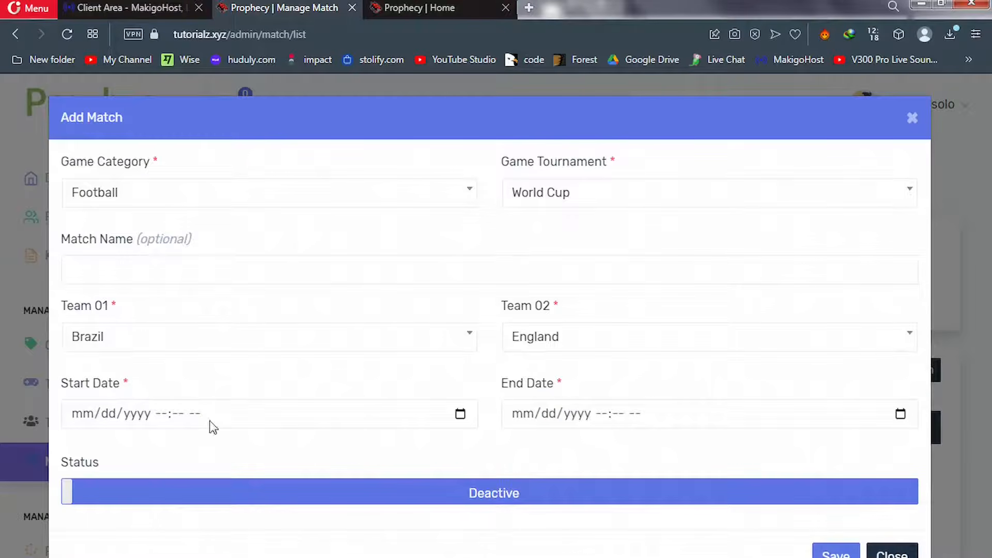
Set the match start date and time to 09/18/2023 12:23 PM
{"action": "left_click", "coordinate": [183, 417]}
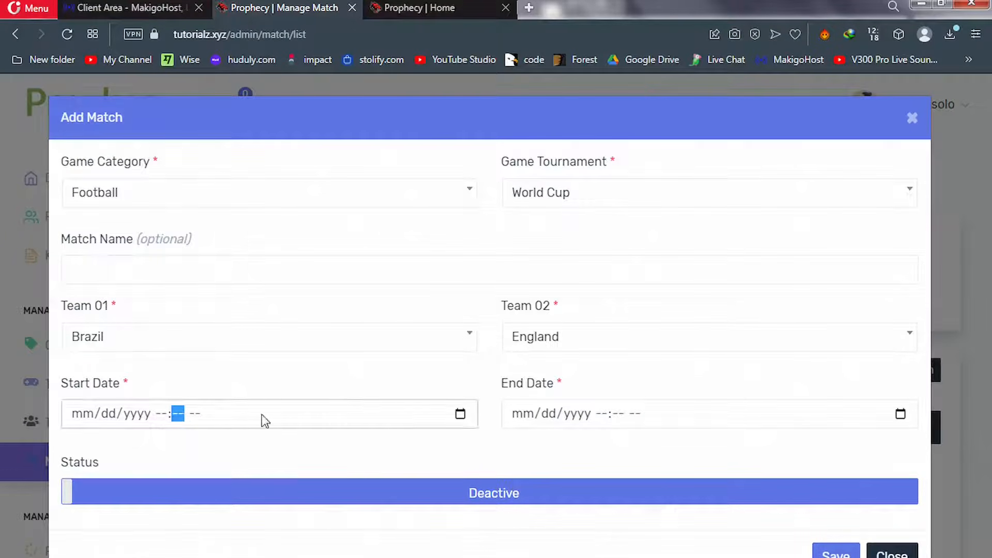
{"action": "left_click", "coordinate": [460, 415]}
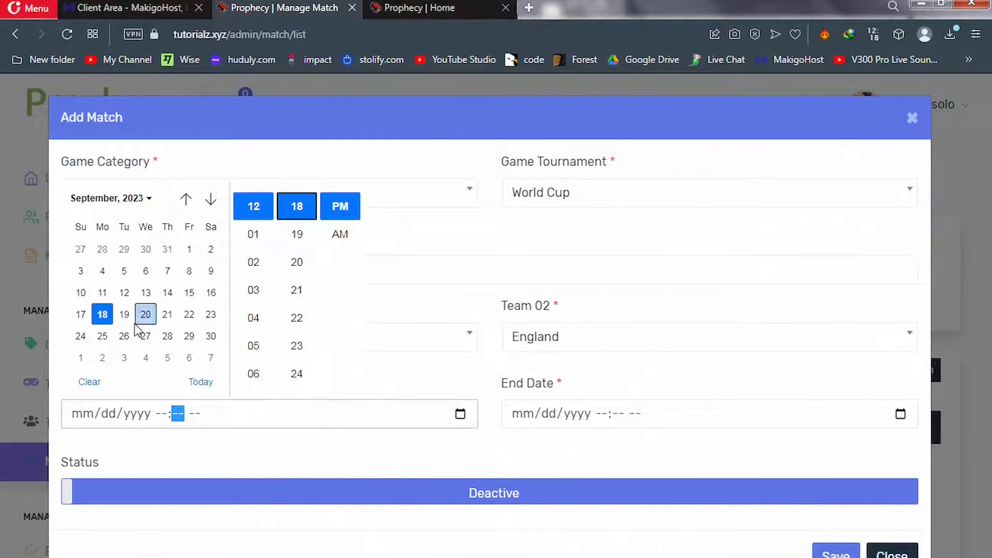
{"action": "left_click", "coordinate": [103, 315]}
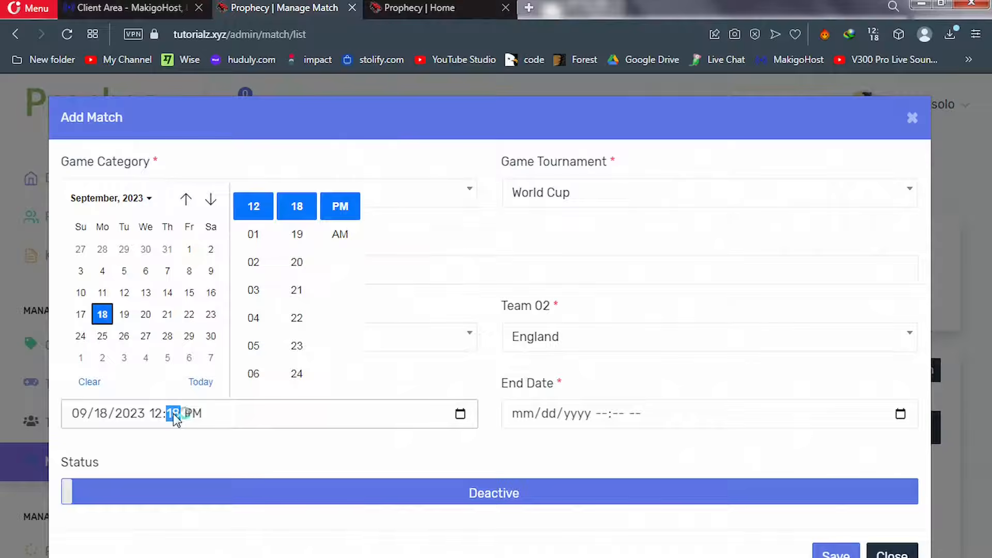
{"action": "left_click", "coordinate": [297, 345]}
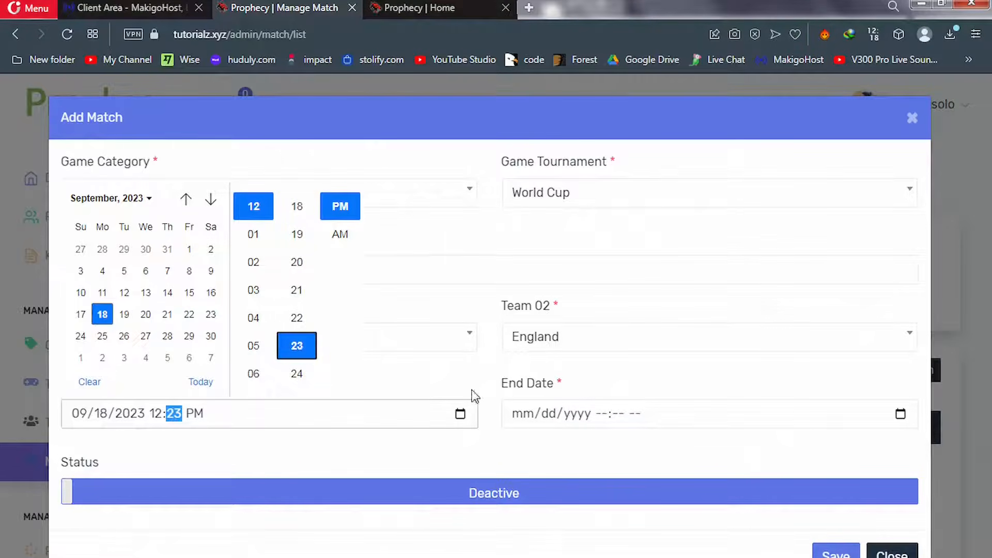
{"action": "left_click", "coordinate": [898, 414]}
Set the end to 09/18/2023 12:24 PM, make the match Active, and save it
{"action": "left_click", "coordinate": [898, 415]}
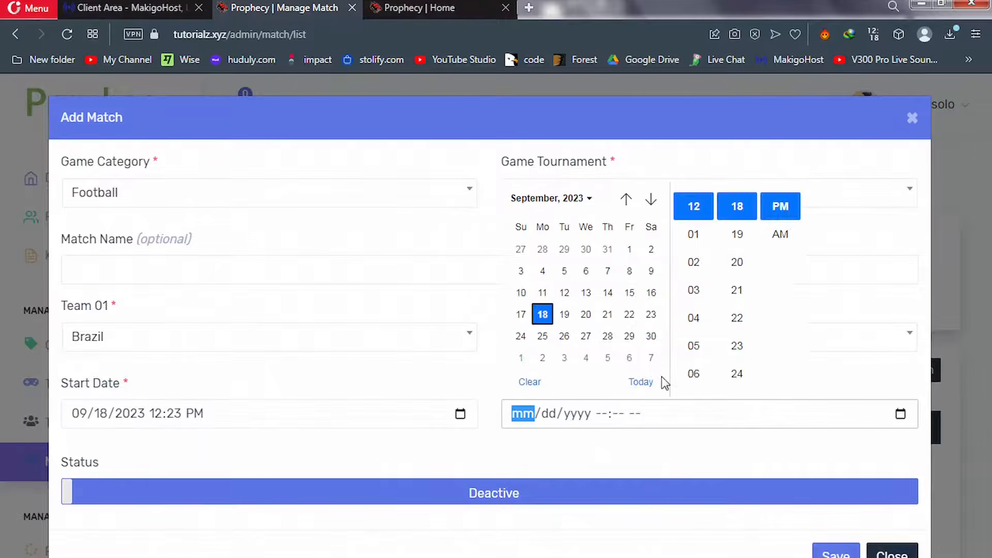
{"action": "left_click", "coordinate": [542, 315]}
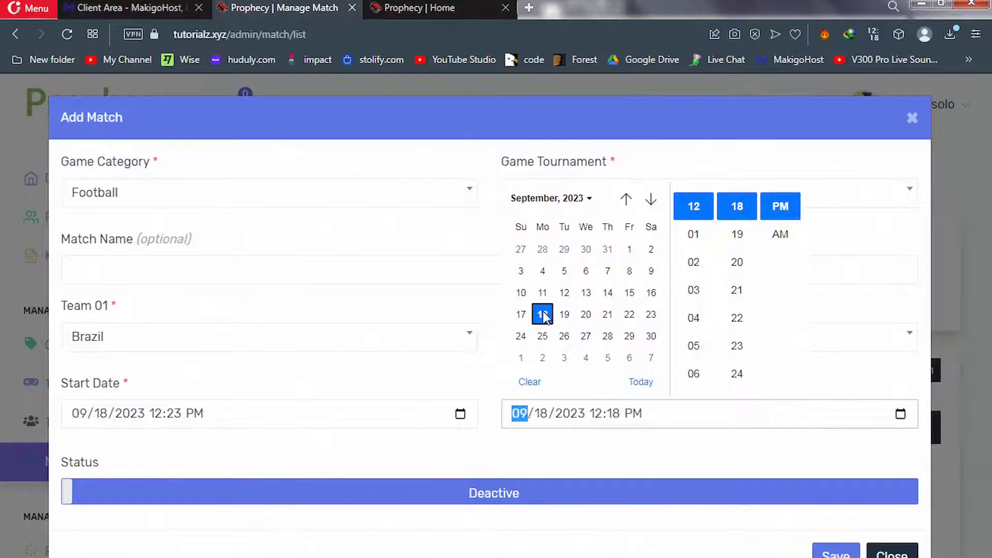
{"action": "left_click", "coordinate": [738, 374]}
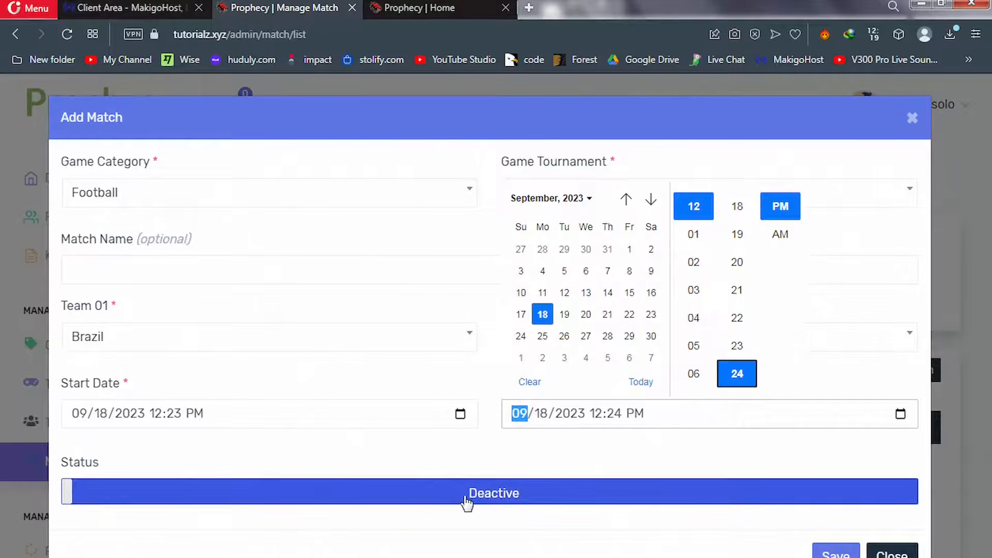
{"action": "left_click", "coordinate": [495, 499]}
{"action": "left_click", "coordinate": [495, 499]}
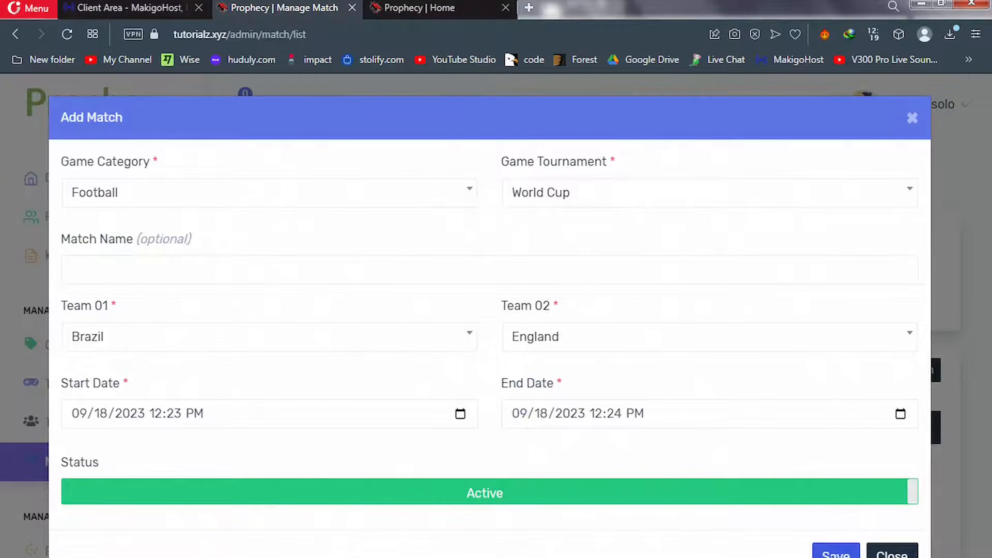
{"action": "left_click", "coordinate": [835, 552]}
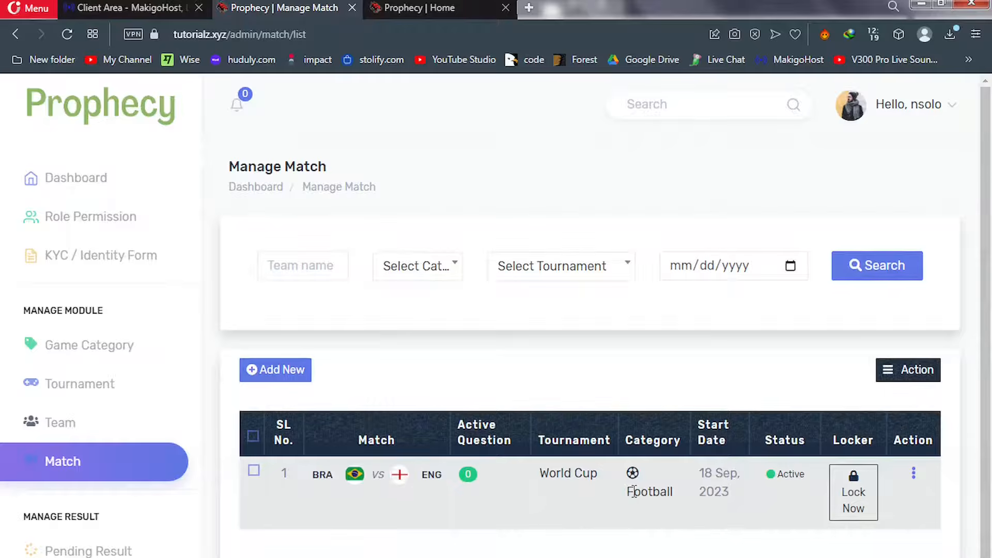
Lock the Brazil vs England match, unlock it again, and open its Action menu
{"action": "left_click", "coordinate": [853, 502]}
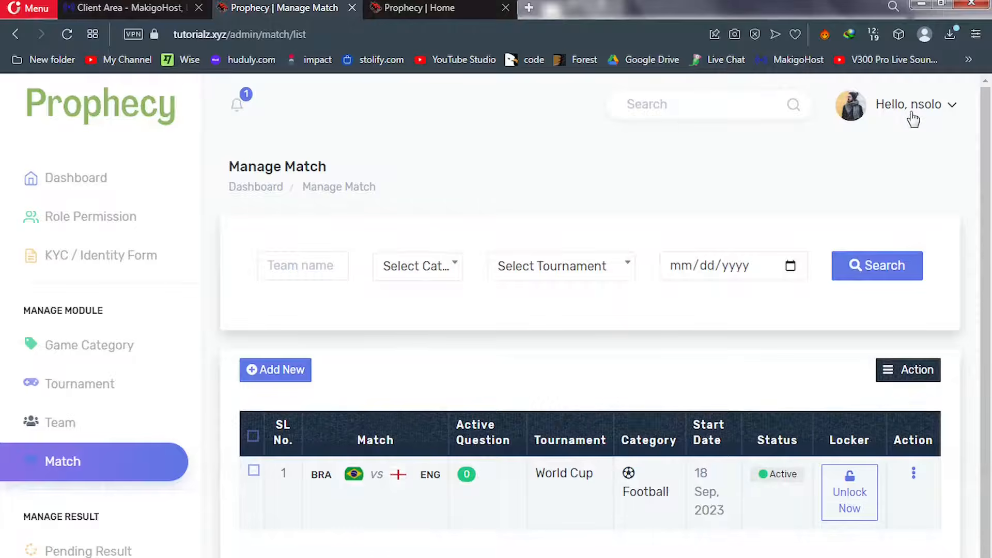
{"action": "left_click", "coordinate": [846, 501]}
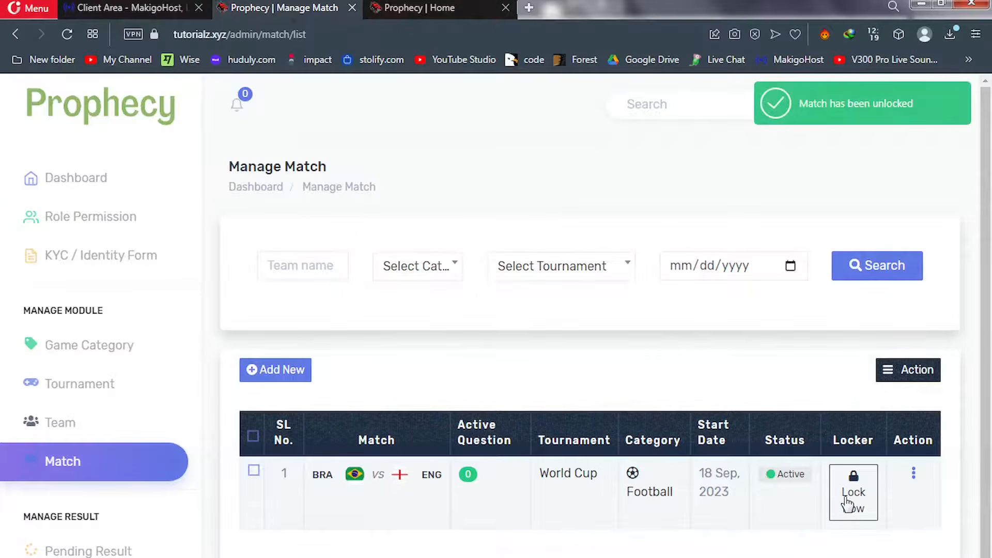
{"action": "left_click", "coordinate": [848, 119]}
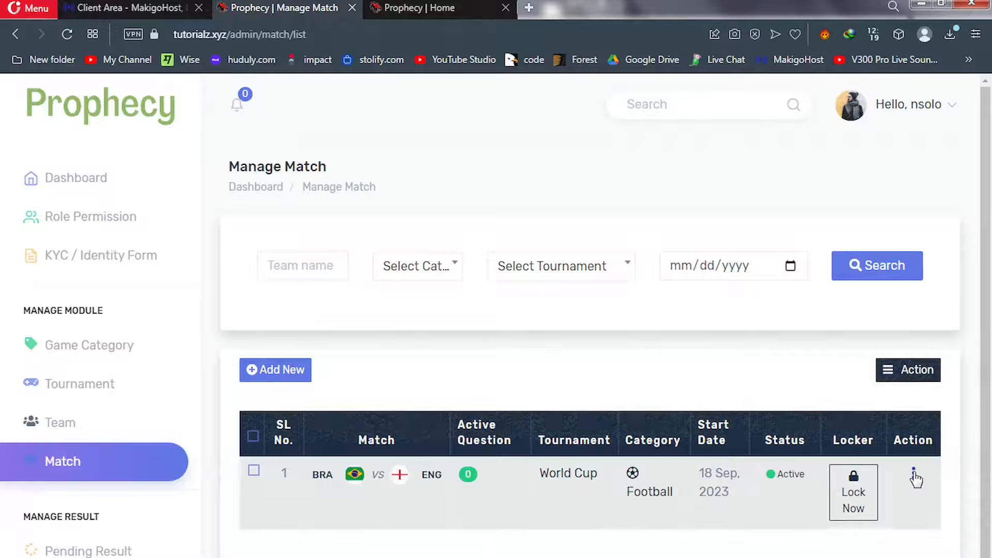
{"action": "left_click", "coordinate": [914, 476]}
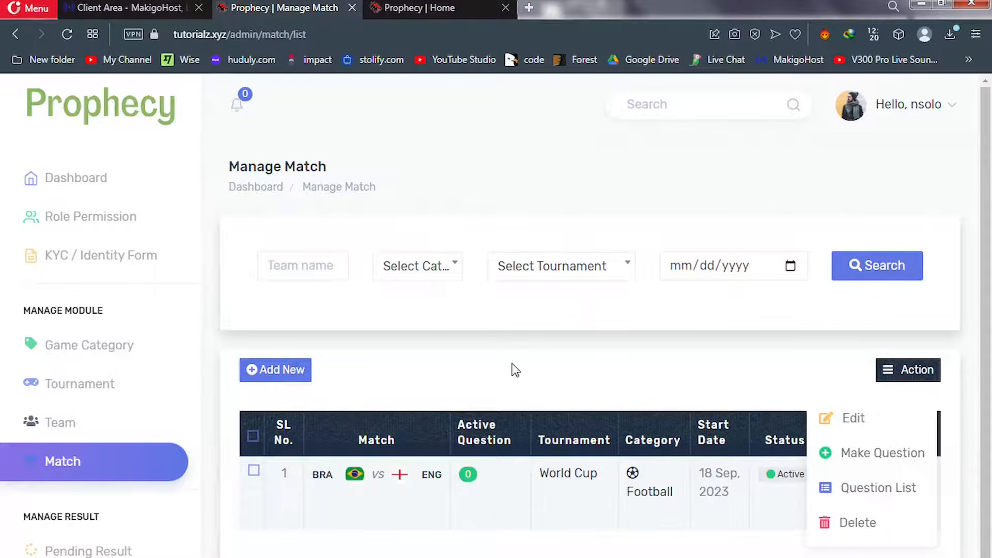
Reload the front-end home page and check Brazil vs England under Upcoming, comparing with the demo site
{"action": "left_click", "coordinate": [388, 12]}
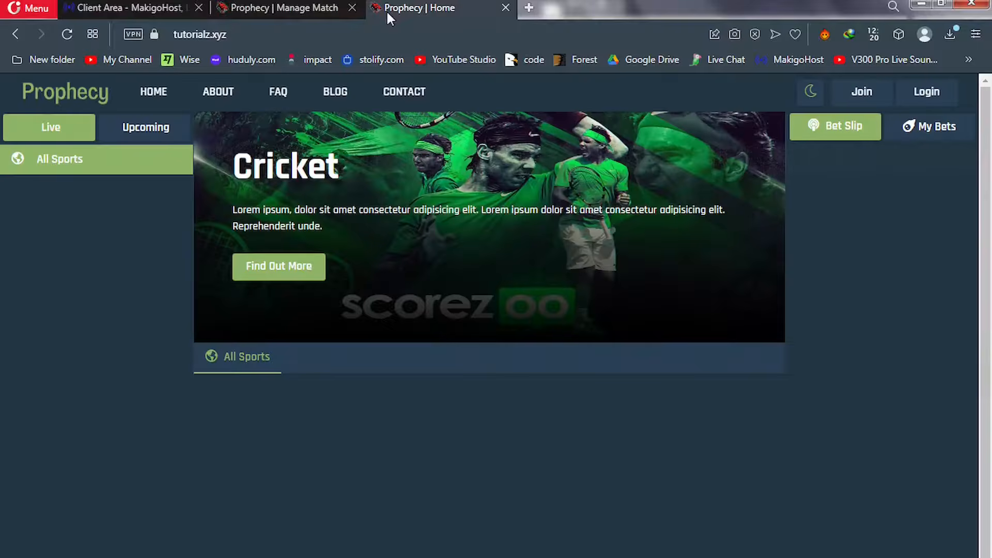
{"action": "left_click", "coordinate": [67, 36]}
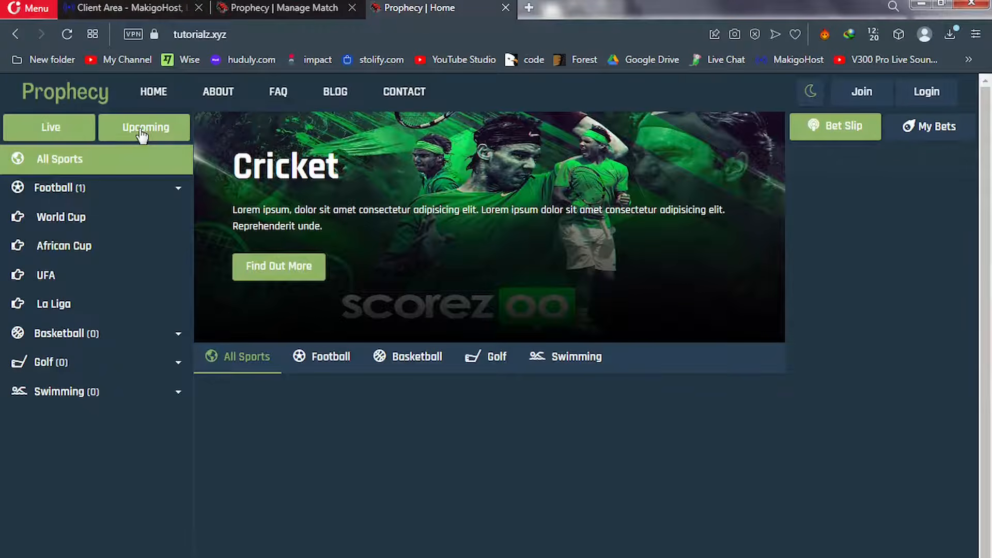
{"action": "left_click", "coordinate": [142, 135]}
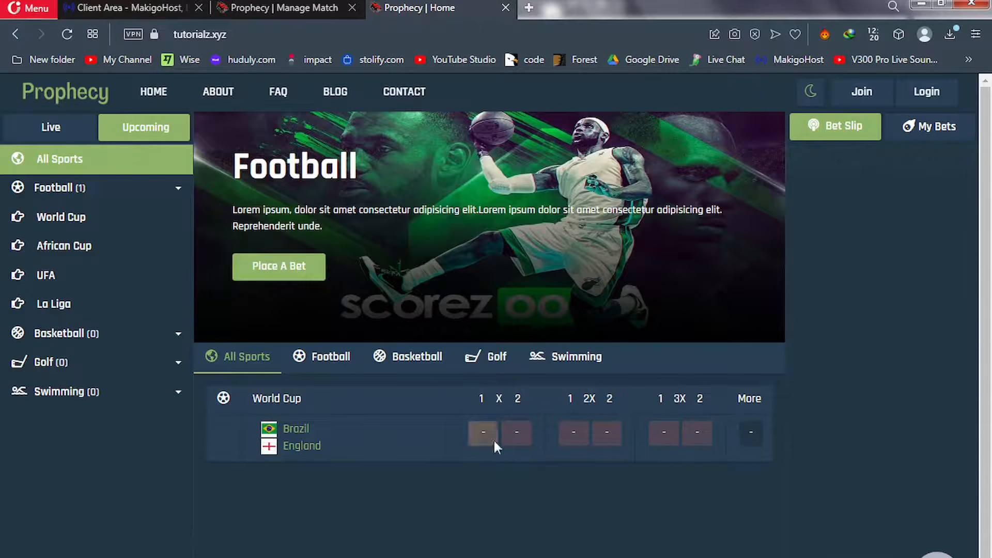
{"action": "left_click", "coordinate": [54, 133]}
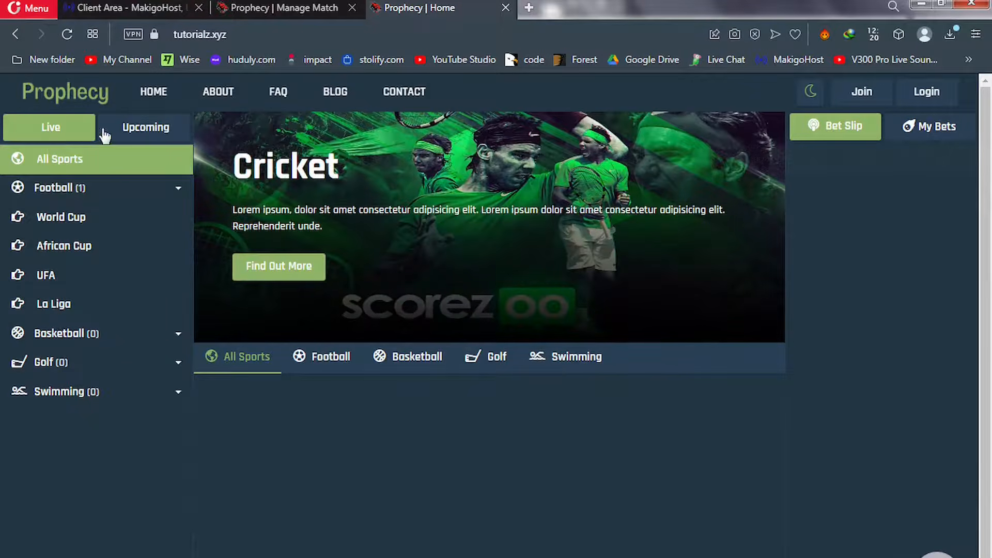
{"action": "left_click", "coordinate": [130, 133]}
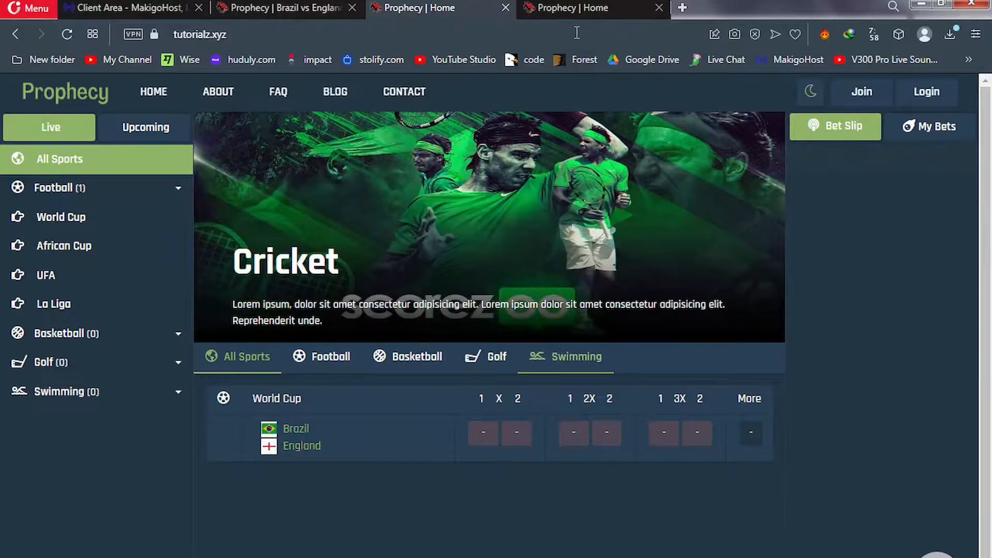
{"action": "left_click", "coordinate": [574, 10]}
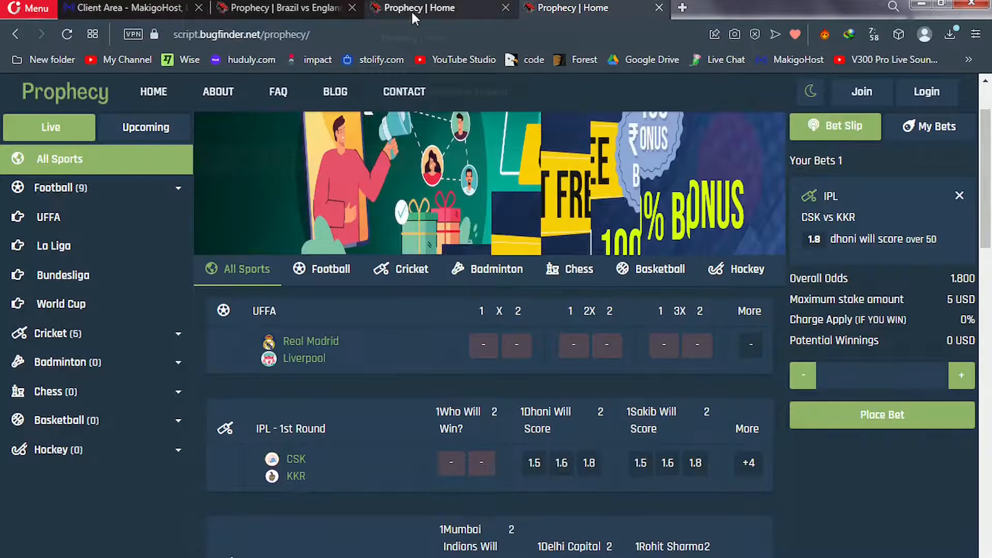
{"action": "left_click", "coordinate": [412, 11]}
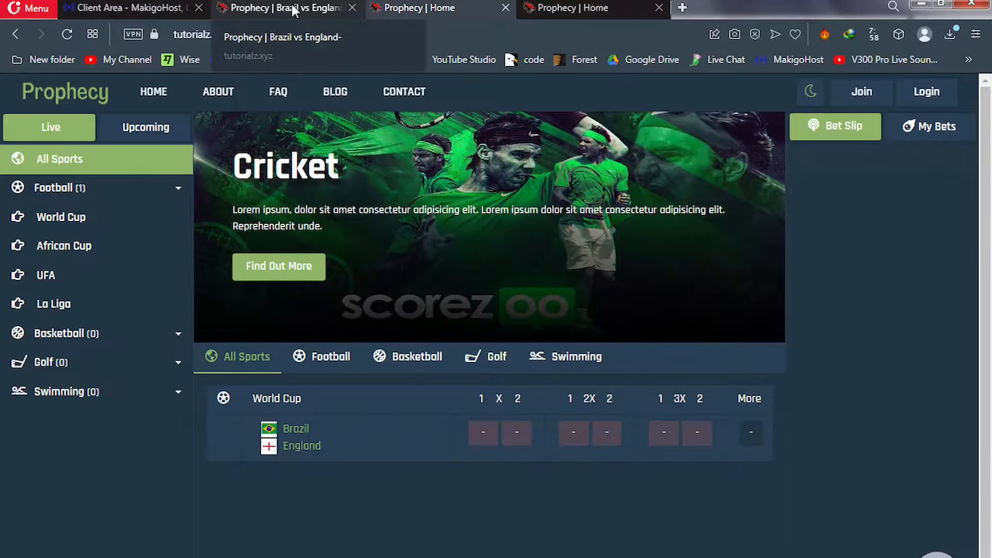
Return to the admin Match list and start adding a question to Brazil vs England
{"action": "left_click", "coordinate": [292, 7]}
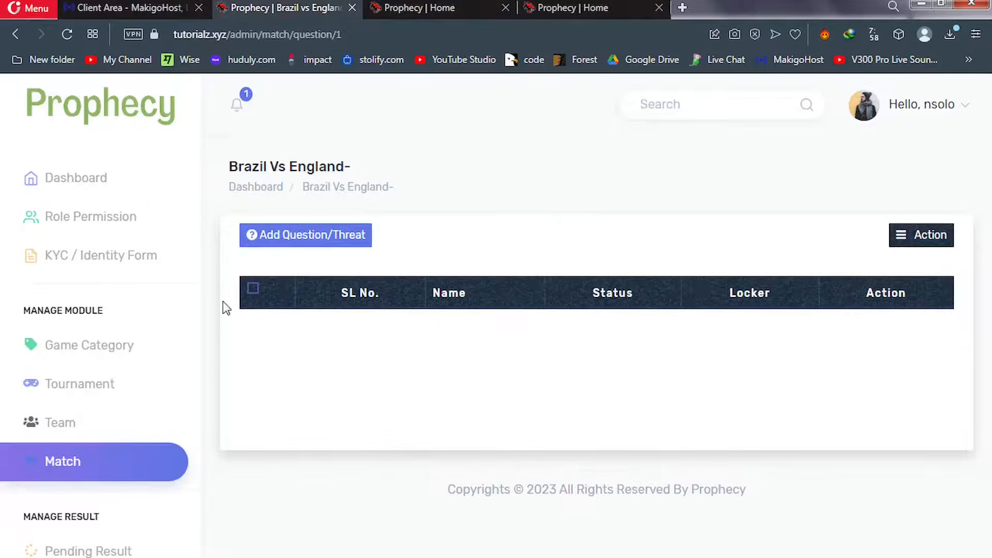
{"action": "left_click", "coordinate": [54, 471]}
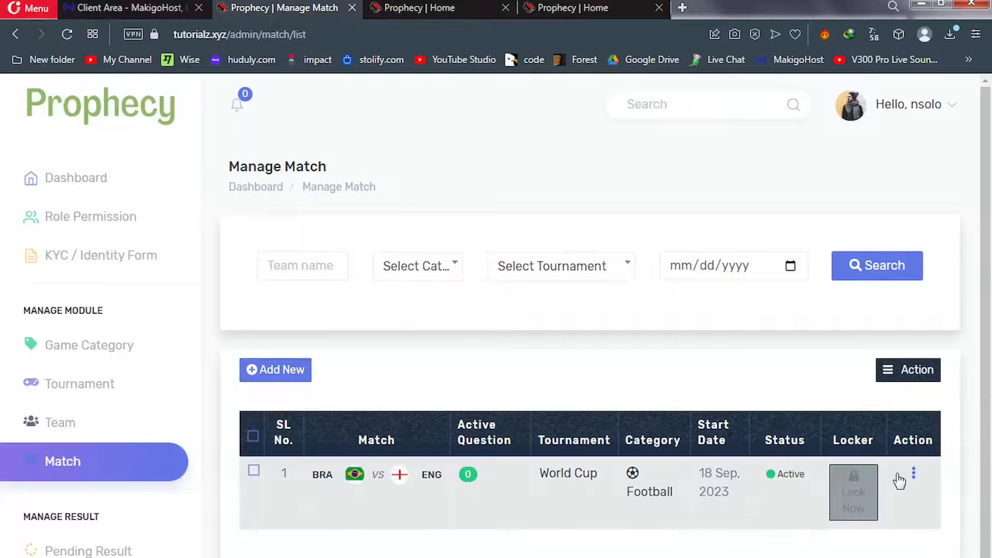
{"action": "left_click", "coordinate": [913, 475]}
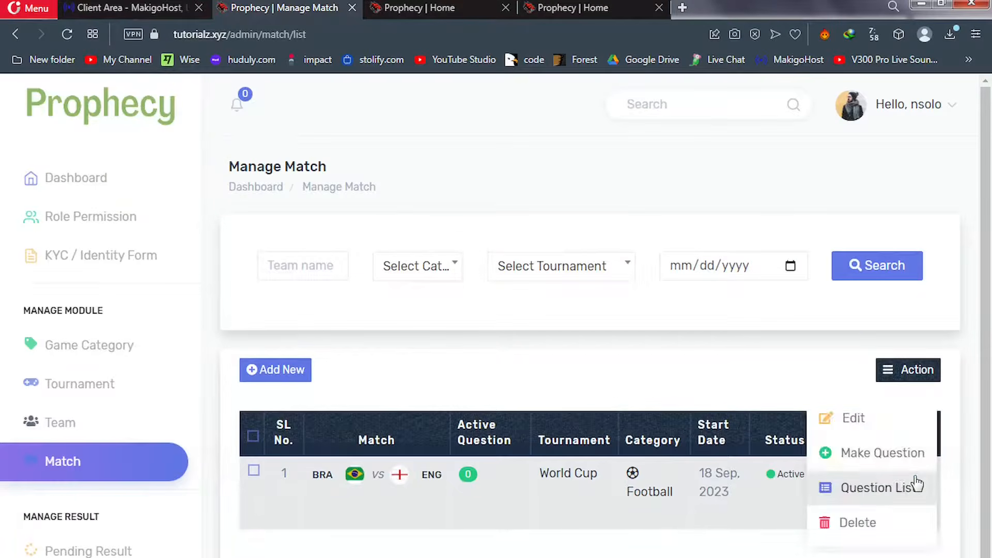
{"action": "left_click", "coordinate": [880, 456]}
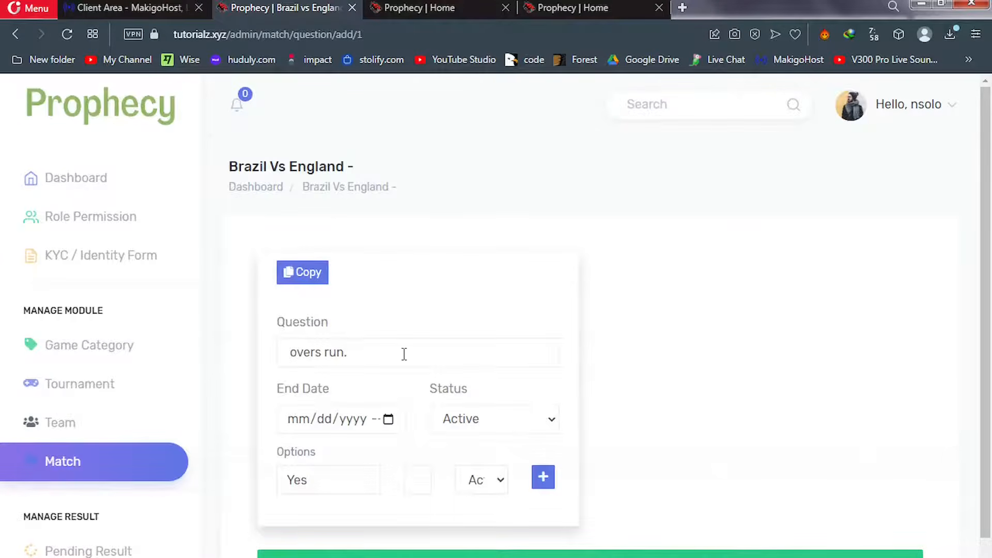
Name the question 'winner' and set its end to 20 September 2023, 10:59 PM
{"action": "left_click_drag", "start_coordinate": [348, 356], "coordinate": [269, 355]}
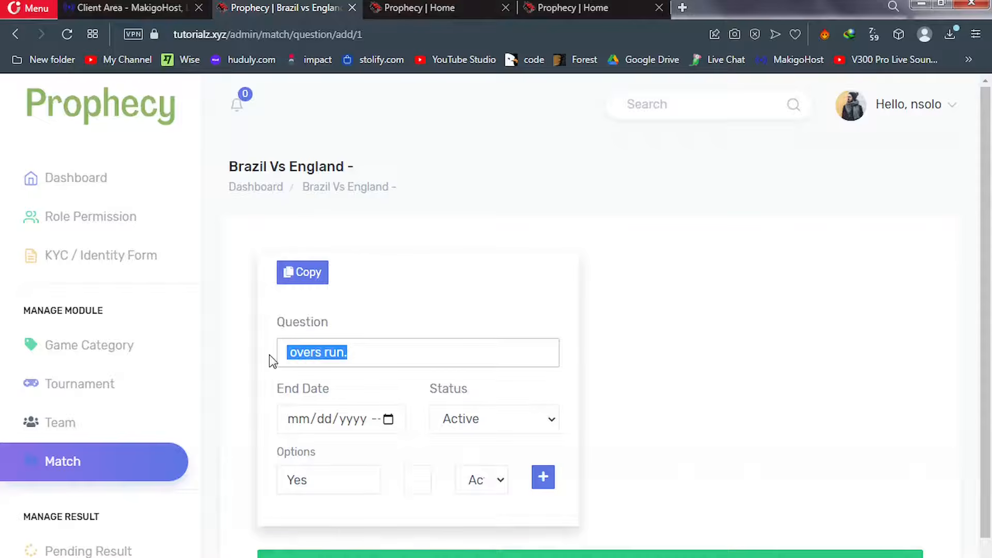
{"action": "type", "text": "winner"}
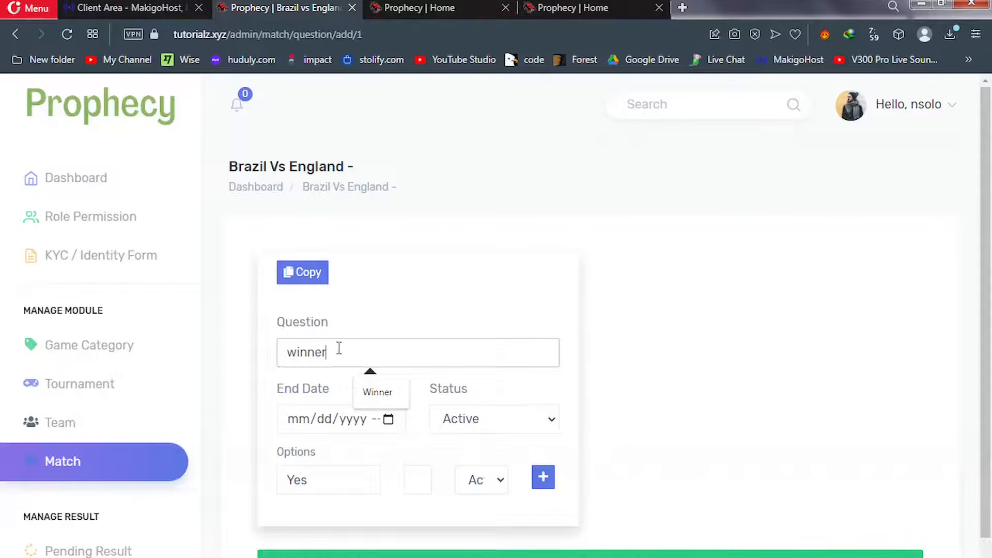
{"action": "left_click", "coordinate": [388, 419]}
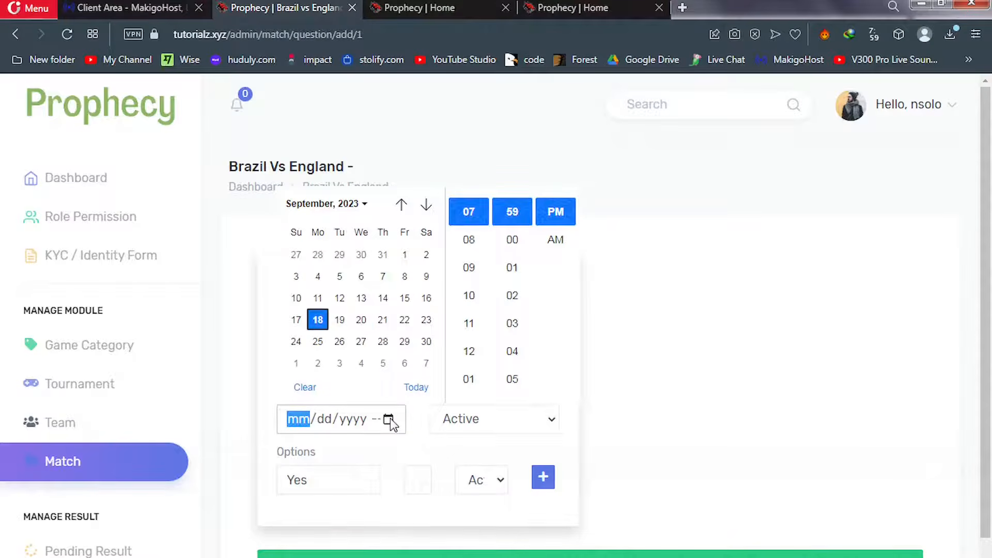
{"action": "left_click", "coordinate": [361, 320]}
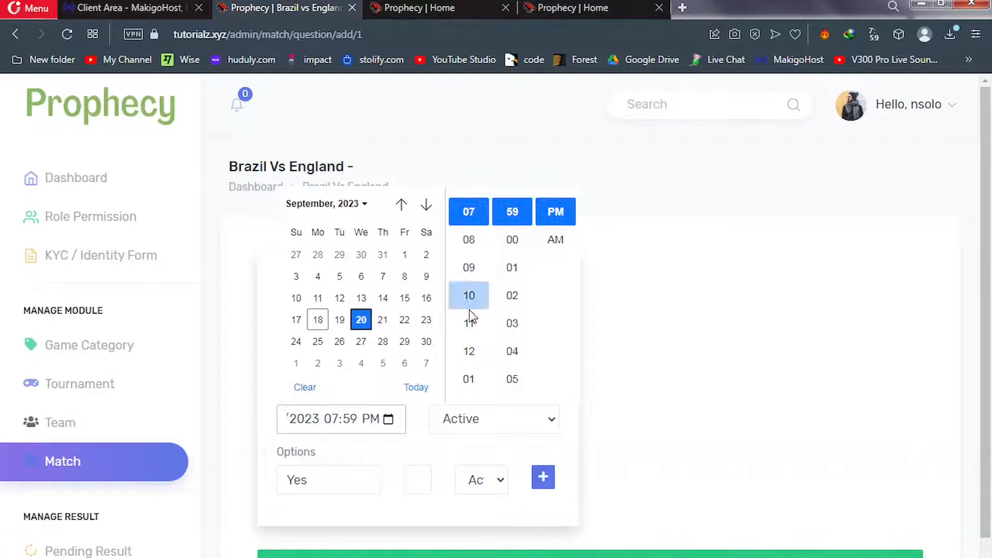
{"action": "left_click", "coordinate": [470, 296]}
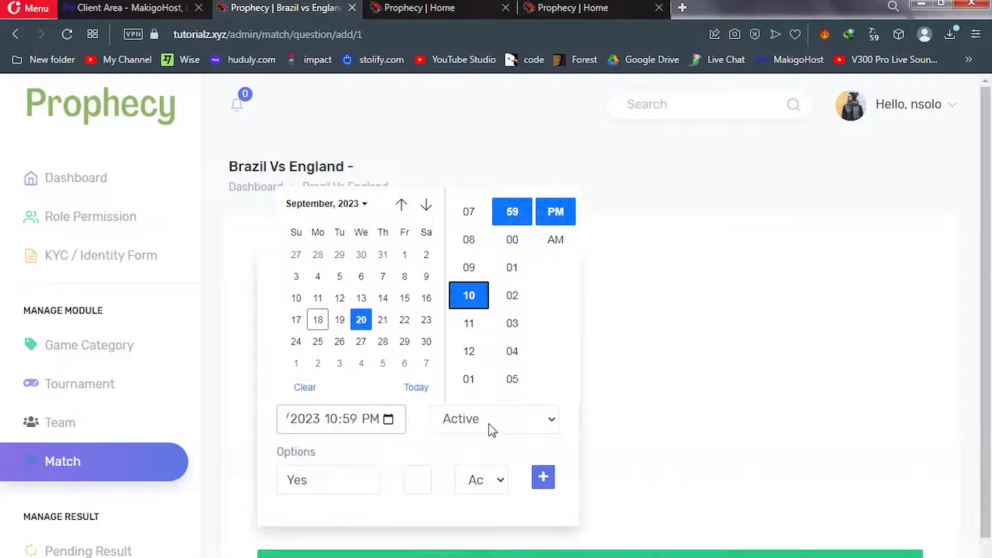
Change the first option to Brazil, fill its ratio, and add a second option row
{"action": "left_click_drag", "start_coordinate": [312, 478], "coordinate": [284, 482]}
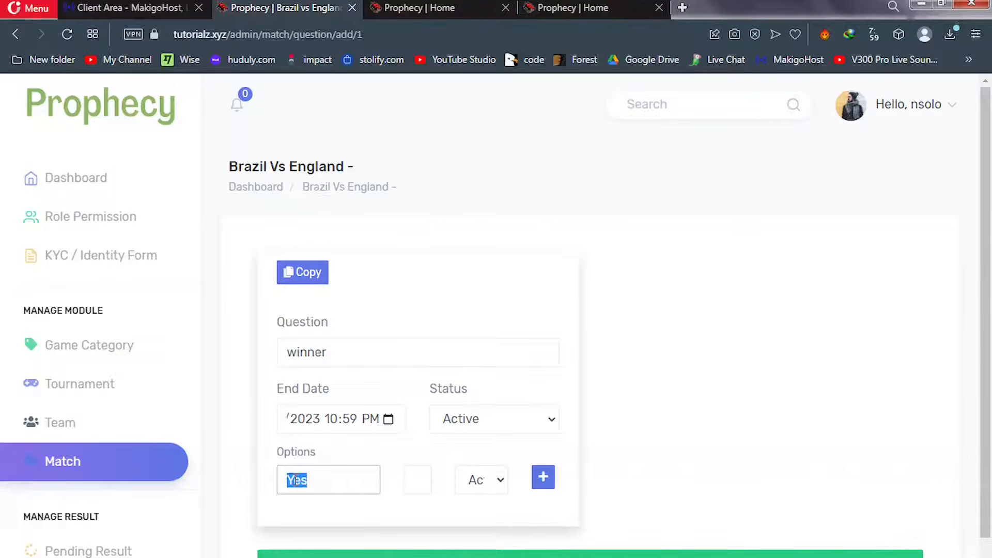
{"action": "type", "text": "B"}
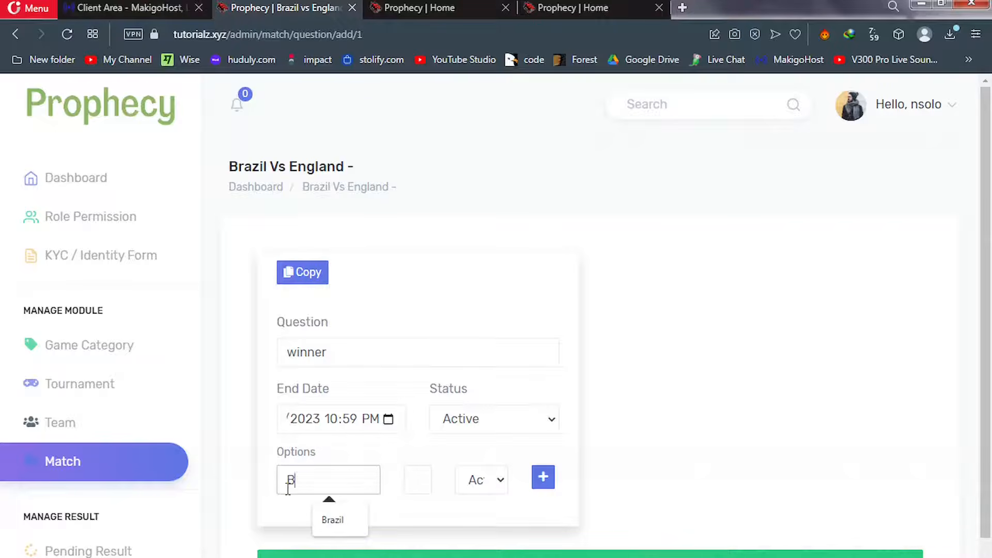
{"action": "left_click", "coordinate": [352, 522]}
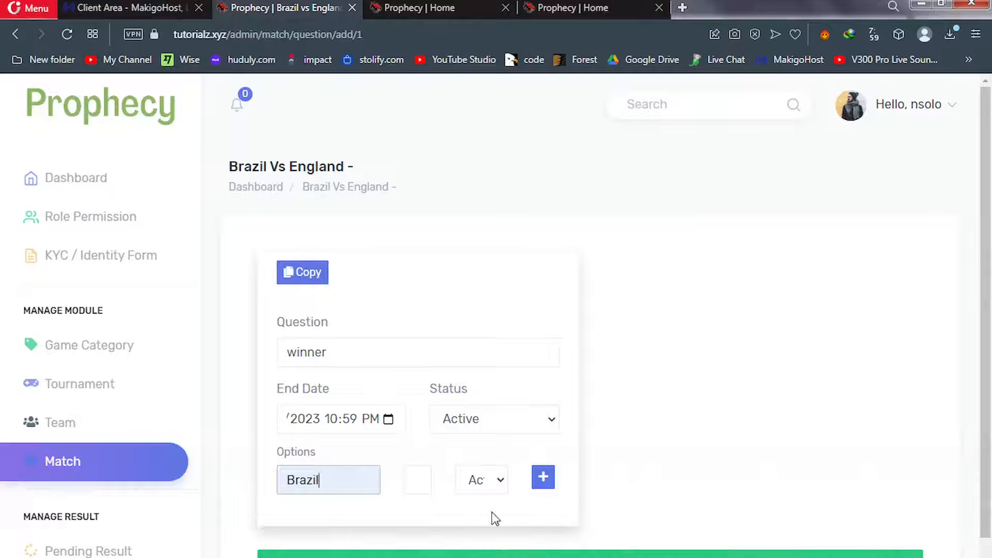
{"action": "left_click", "coordinate": [410, 481]}
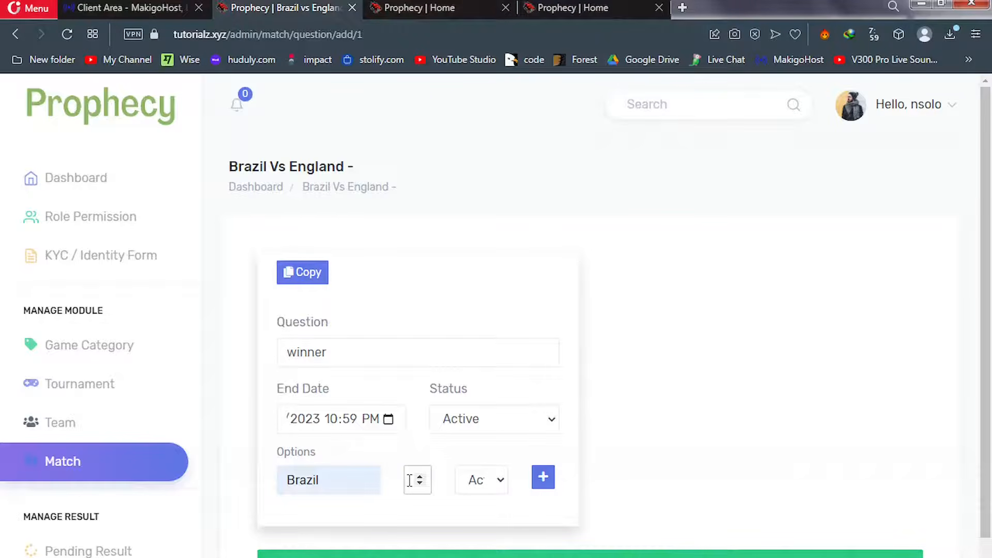
{"action": "left_click", "coordinate": [544, 480]}
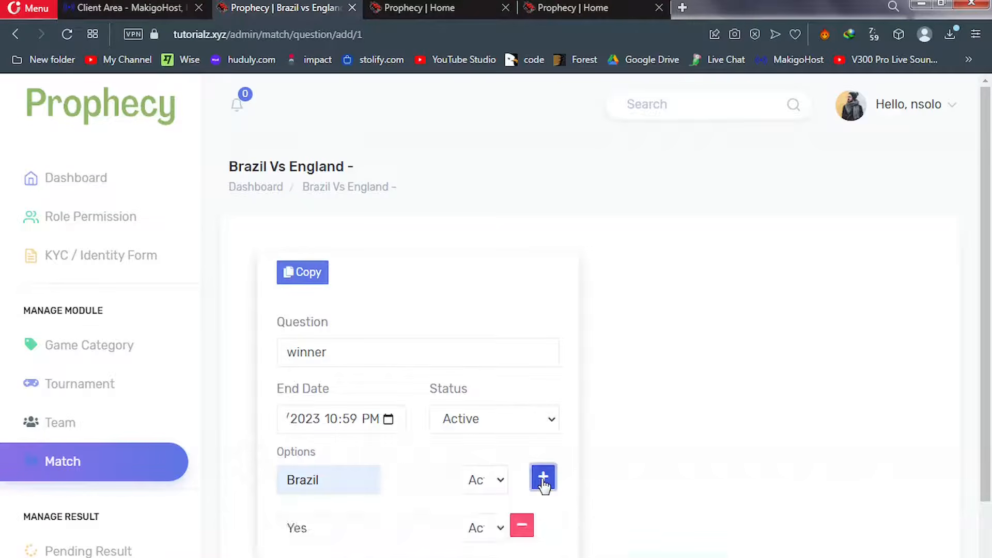
Make the second option Draw and enter its ratio
{"action": "left_click", "coordinate": [321, 524]}
{"action": "double_click", "coordinate": [279, 525]}
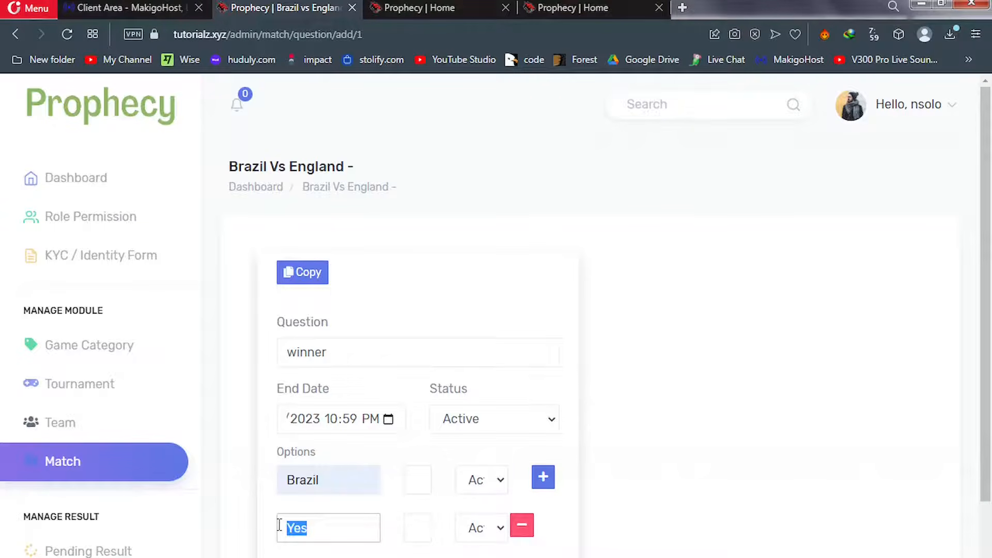
{"action": "type", "text": "England"}
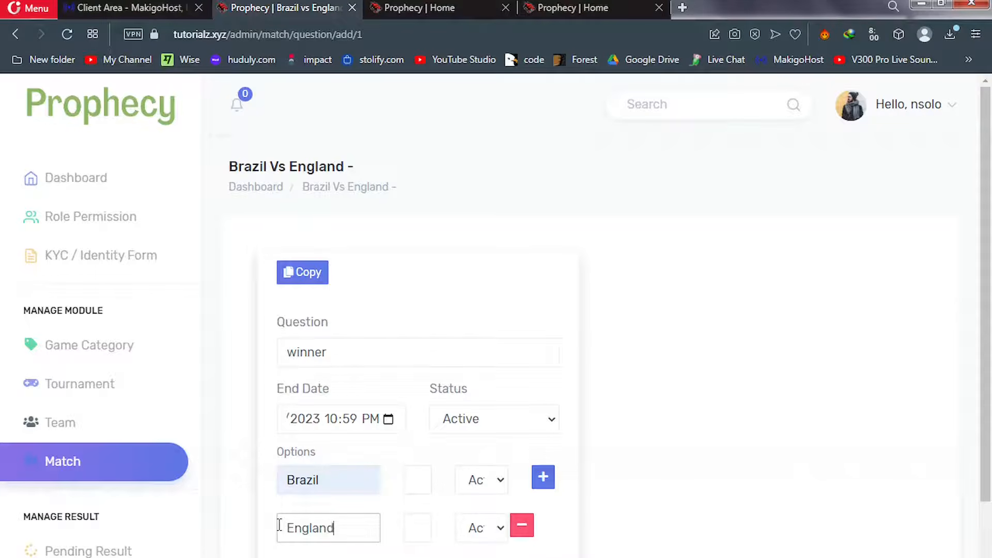
{"action": "left_click", "coordinate": [413, 530]}
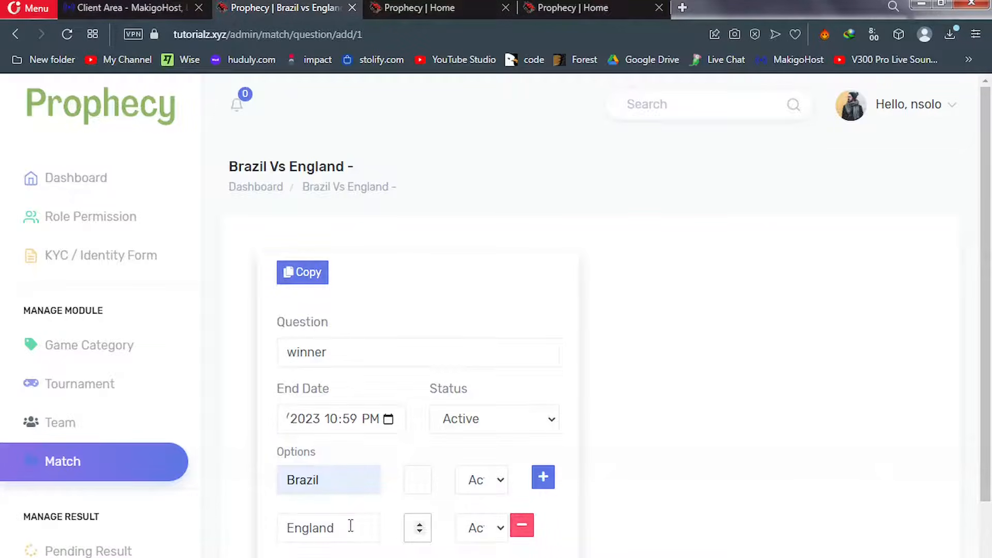
{"action": "left_click_drag", "start_coordinate": [350, 527], "coordinate": [277, 528]}
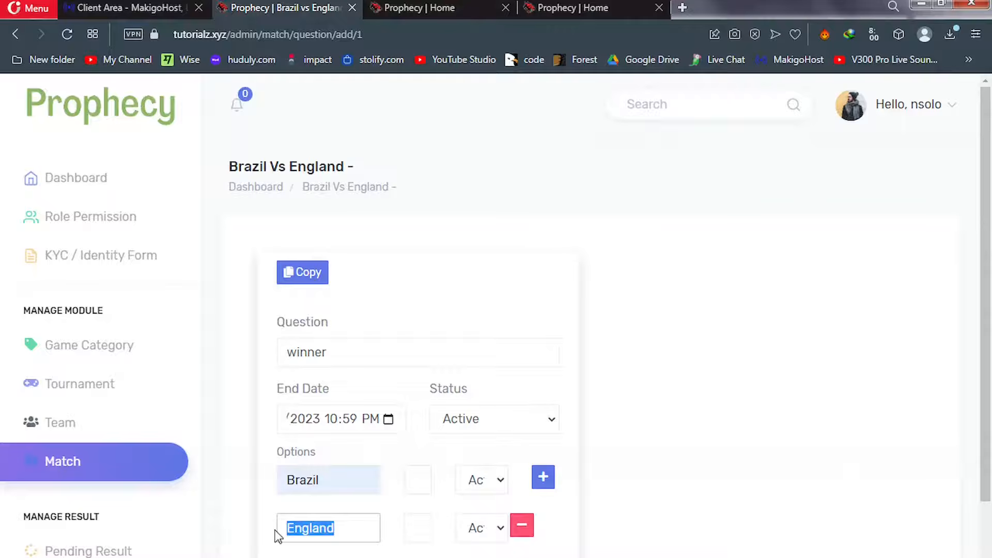
{"action": "type", "text": "Draw"}
{"action": "left_click", "coordinate": [410, 525]}
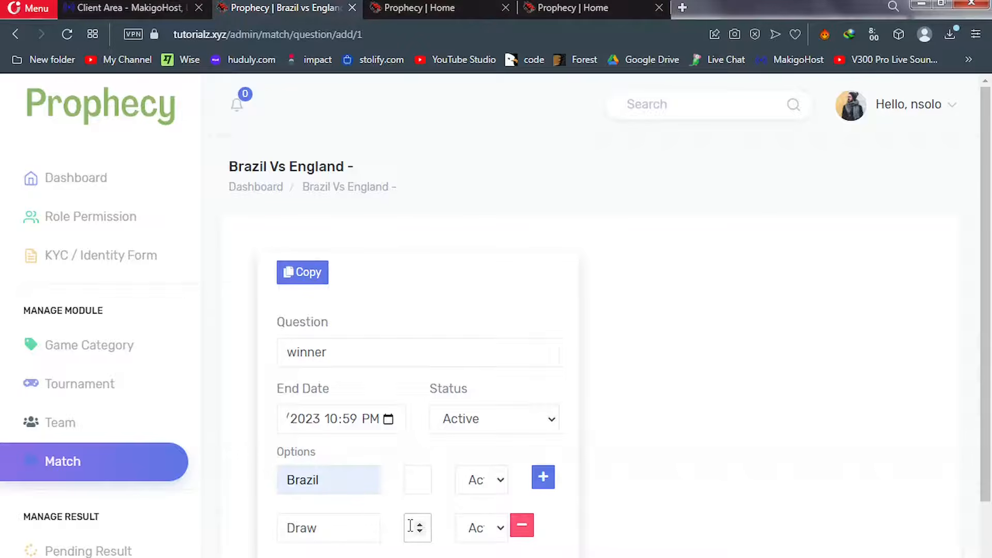
Add a third option England with its ratio and save the winner question
{"action": "left_click", "coordinate": [543, 478]}
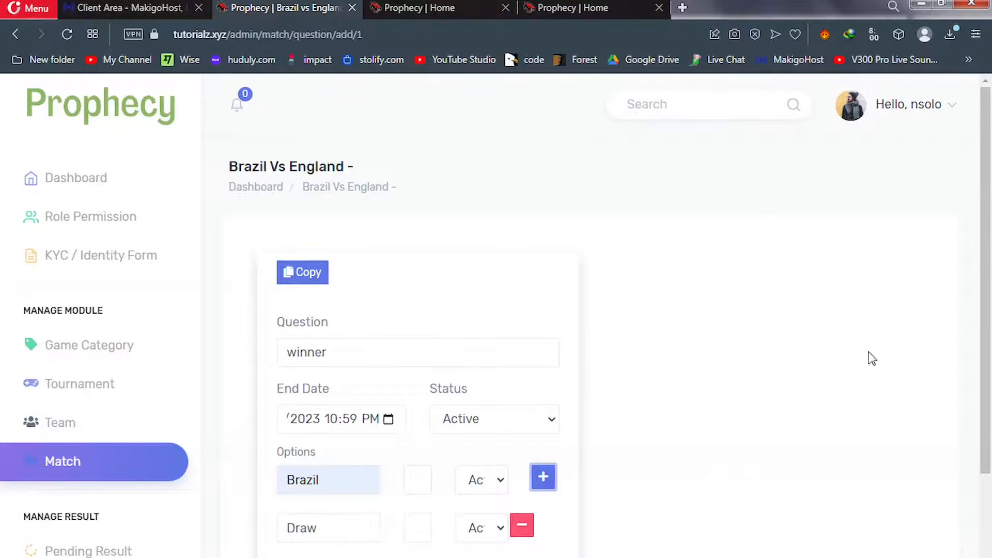
{"action": "left_click_drag", "start_coordinate": [986, 351], "coordinate": [988, 434]}
{"action": "left_click_drag", "start_coordinate": [328, 472], "coordinate": [256, 478]}
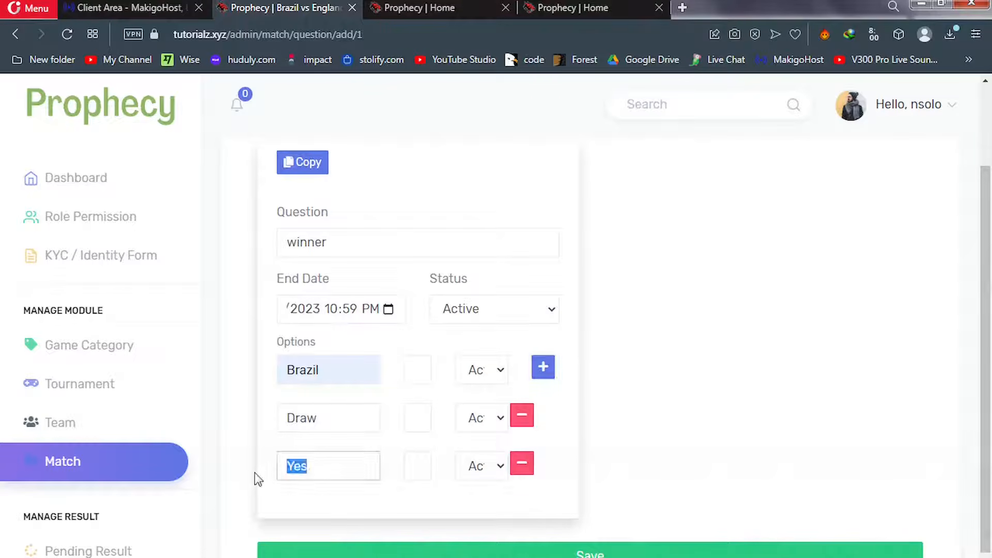
{"action": "type", "text": "England"}
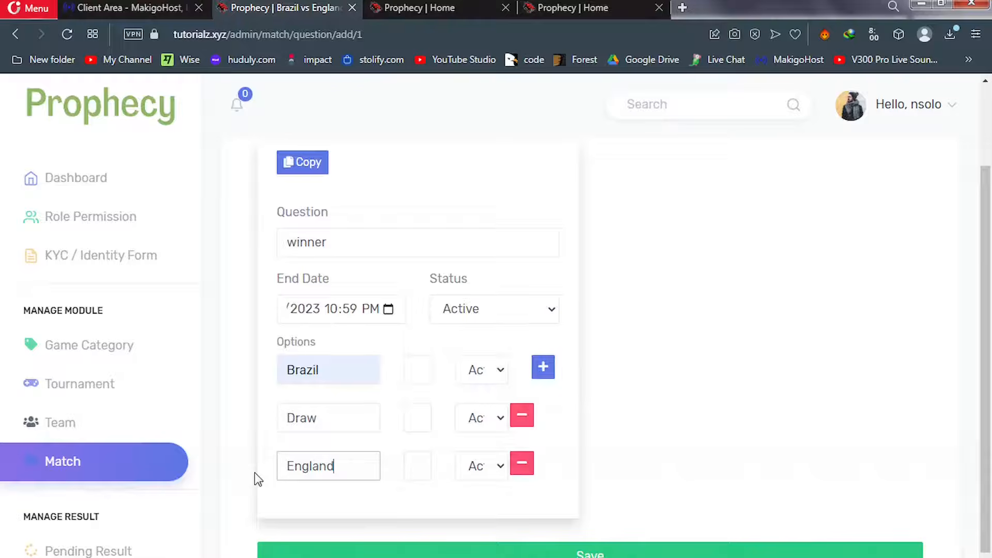
{"action": "left_click", "coordinate": [414, 466]}
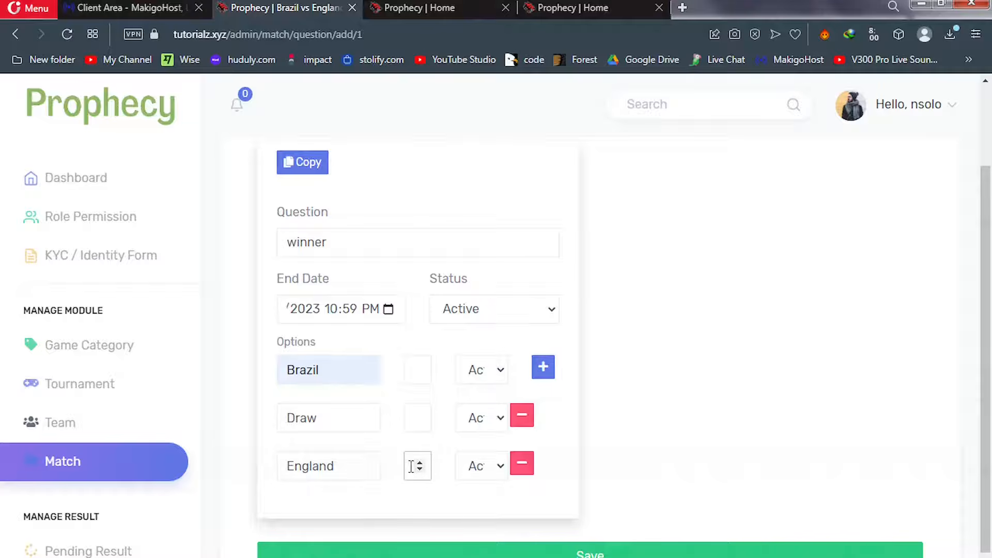
{"action": "left_click", "coordinate": [492, 555]}
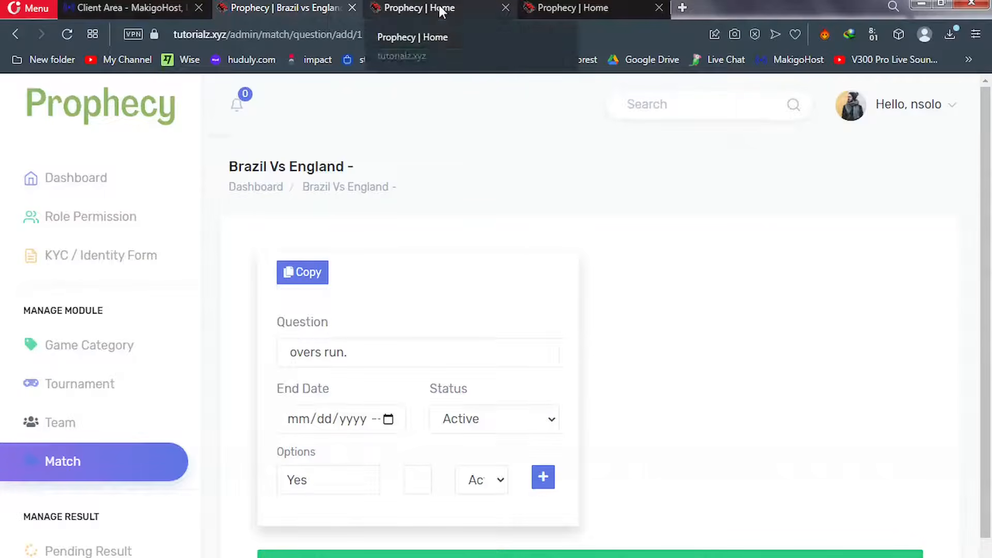
Open the Brazil vs England match's Question List from the Match page
{"action": "left_click", "coordinate": [84, 461]}
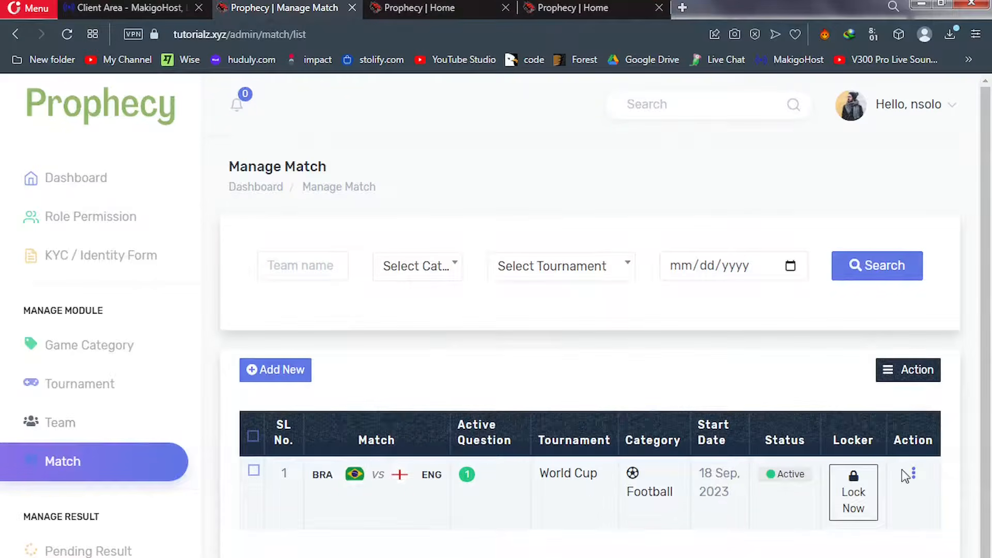
{"action": "left_click", "coordinate": [914, 474]}
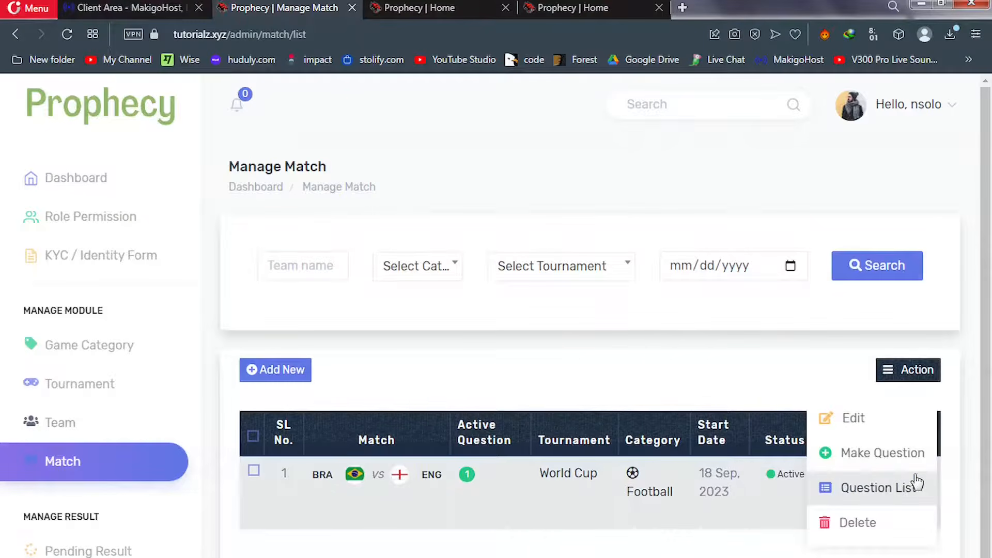
{"action": "left_click", "coordinate": [881, 491]}
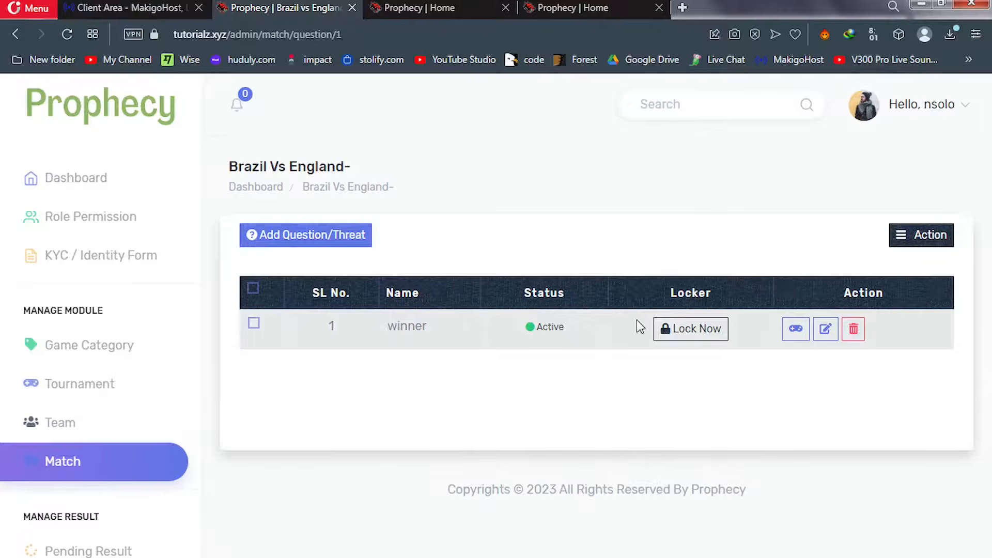
Check winner odds Brazil 1.9, Draw 2, England 1.2 against the home page, then start a new question
{"action": "left_click", "coordinate": [791, 330]}
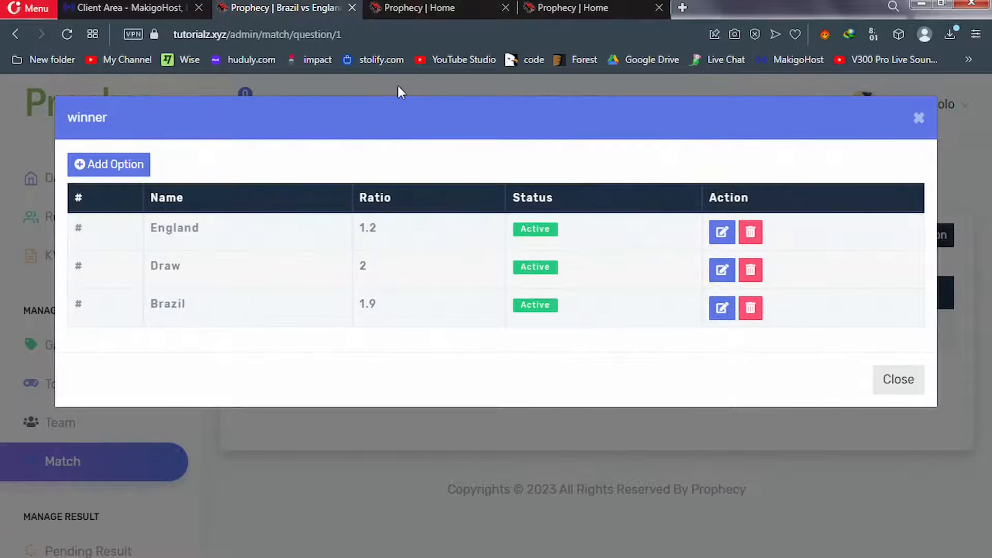
{"action": "left_click", "coordinate": [404, 11]}
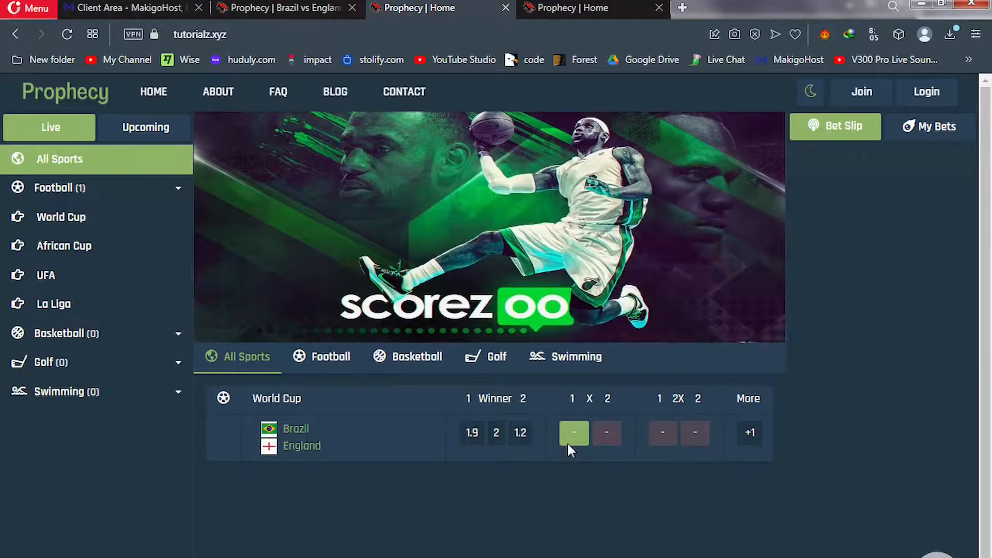
{"action": "left_click", "coordinate": [294, 8]}
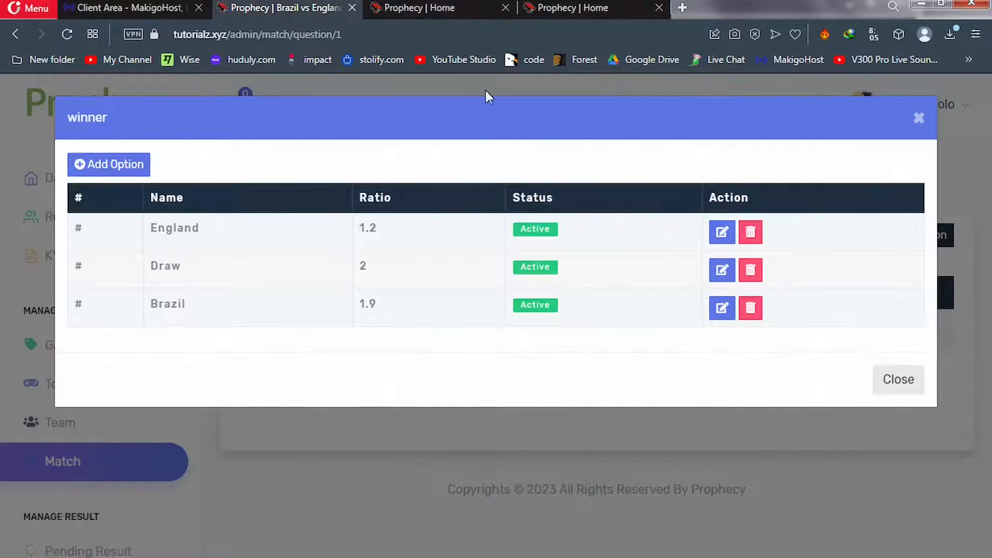
{"action": "left_click", "coordinate": [919, 119]}
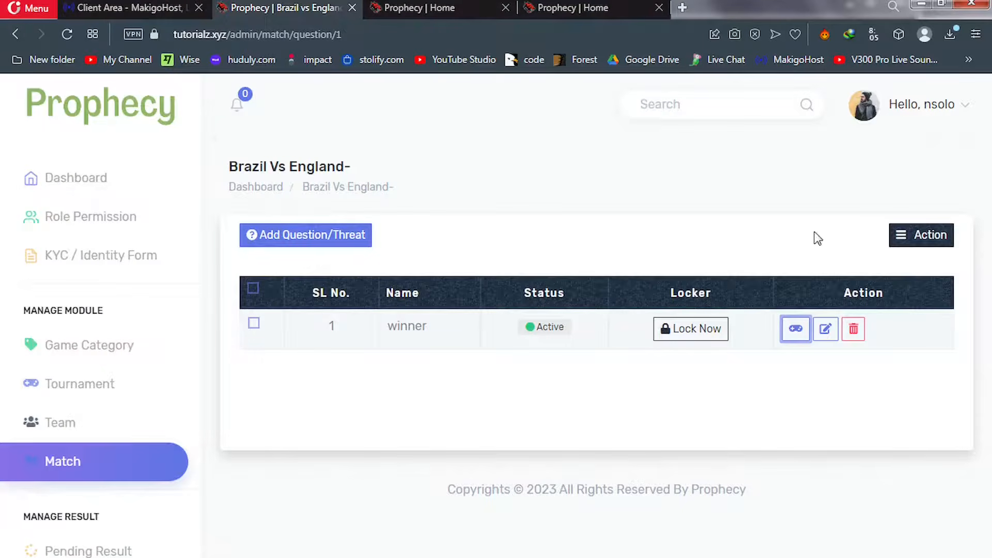
{"action": "left_click", "coordinate": [304, 242]}
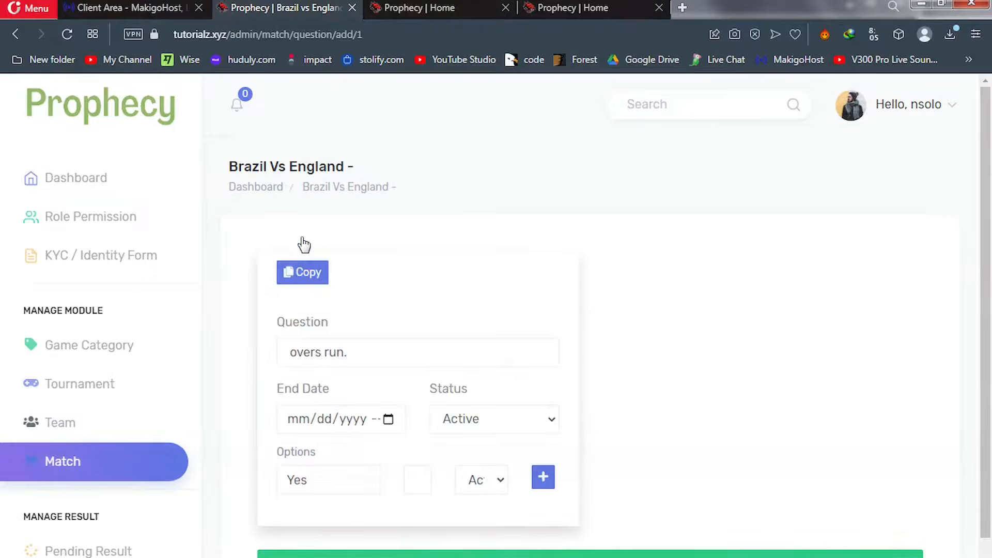
Title the new question 'over', closing 20 September 2023 at 12:09 PM, and select the Yes option
{"action": "left_click_drag", "start_coordinate": [348, 351], "coordinate": [269, 371]}
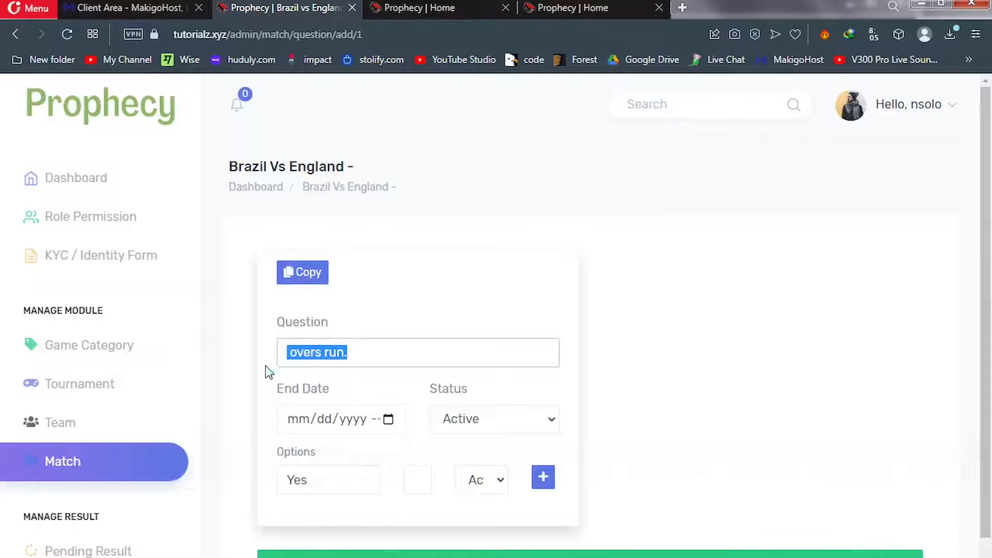
{"action": "type", "text": "over"}
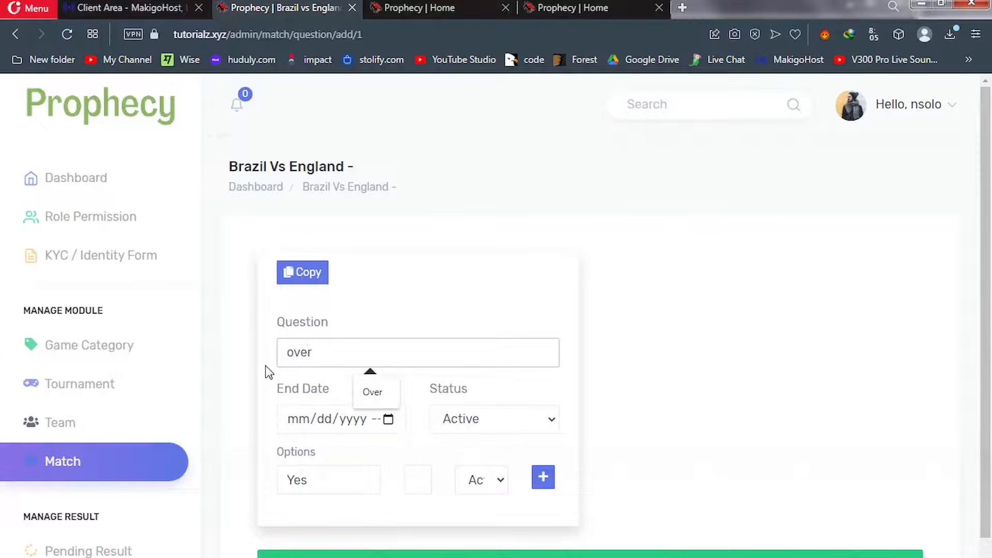
{"action": "left_click", "coordinate": [389, 419]}
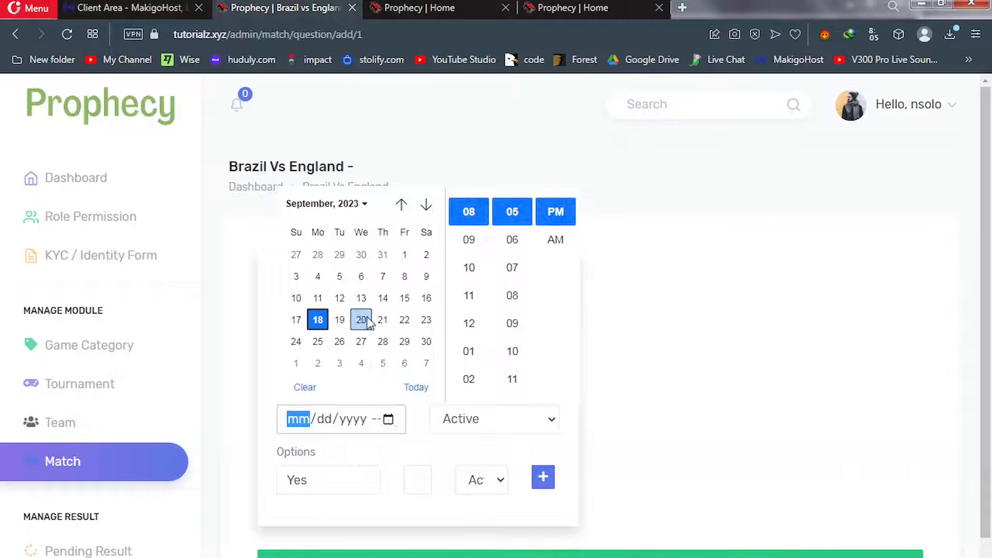
{"action": "left_click", "coordinate": [361, 320]}
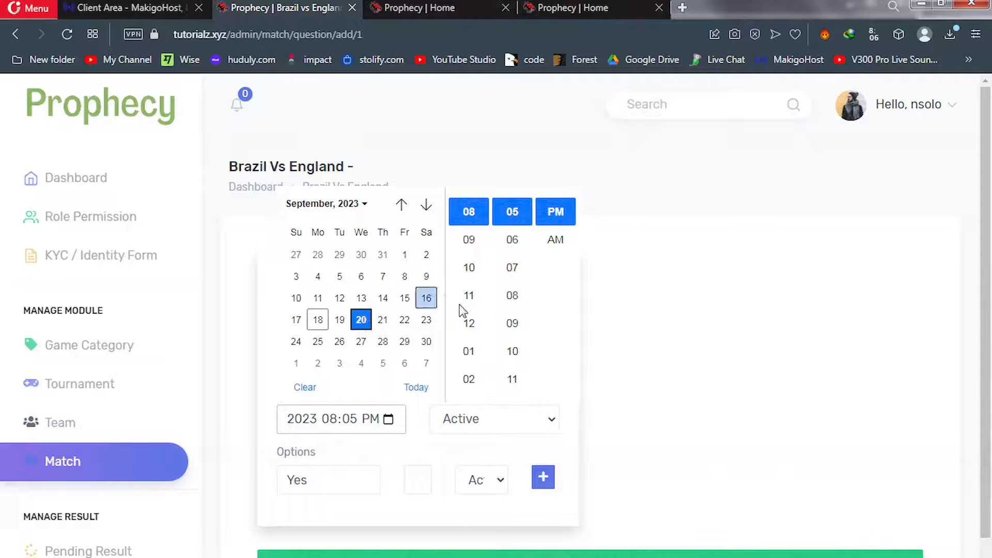
{"action": "left_click", "coordinate": [469, 325]}
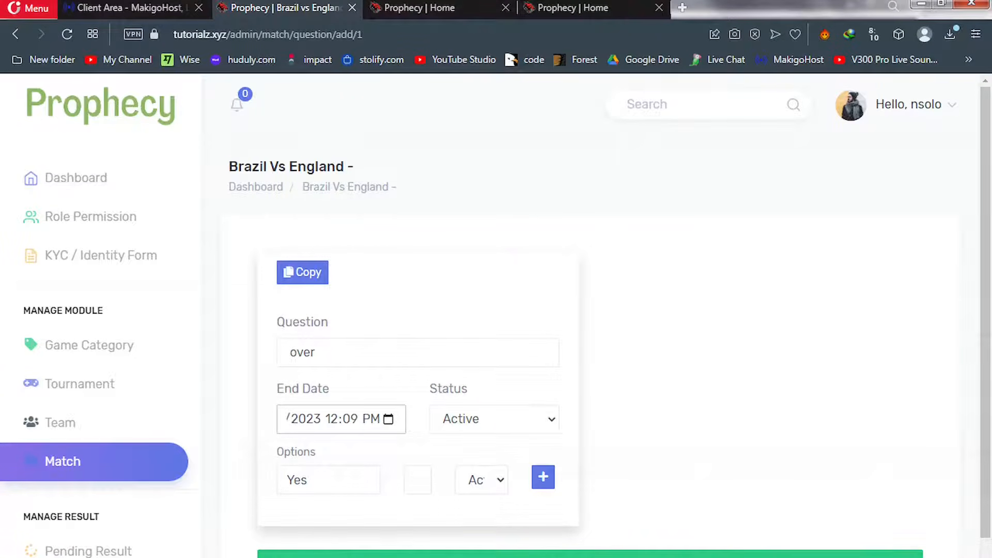
{"action": "left_click", "coordinate": [329, 481]}
{"action": "left_click_drag", "start_coordinate": [329, 480], "coordinate": [287, 480]}
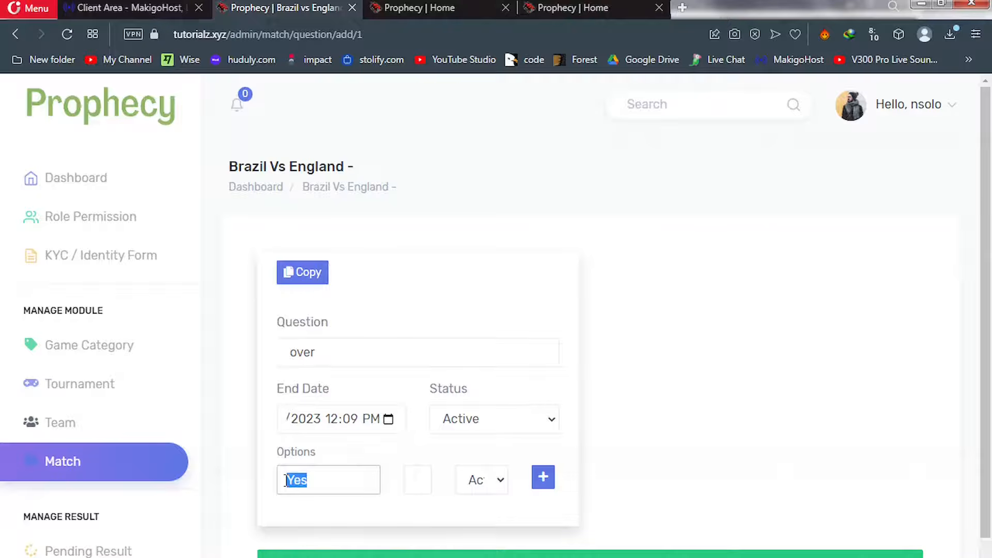
Name the first option 'over 2', enter its odds, and add a second row
{"action": "type", "text": "o"}
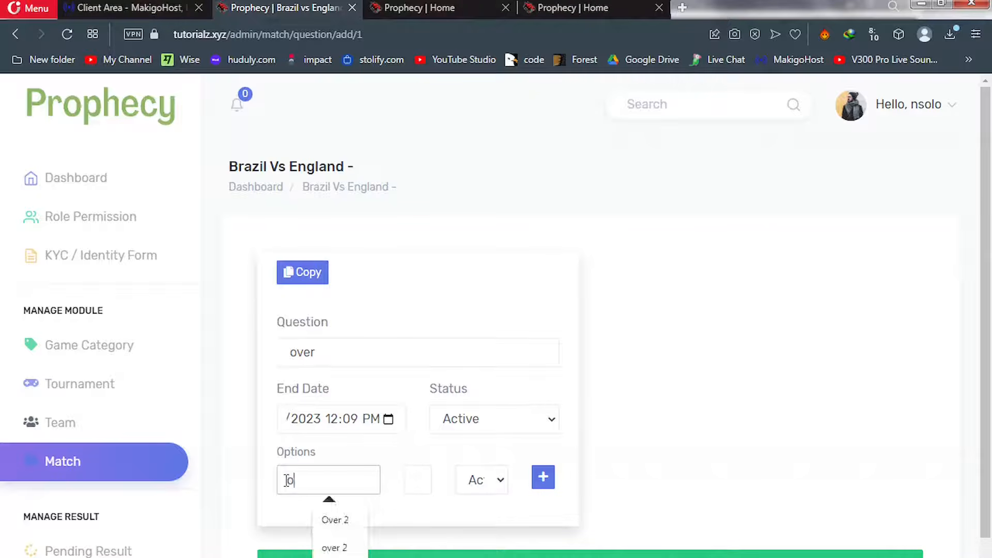
{"action": "type", "text": "ver 2"}
{"action": "left_click", "coordinate": [411, 480]}
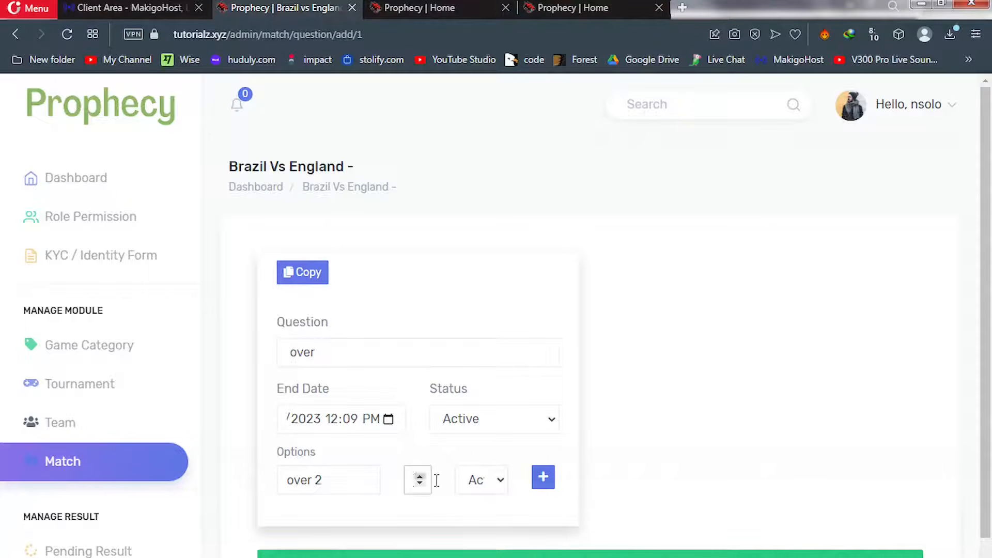
{"action": "left_click", "coordinate": [543, 478]}
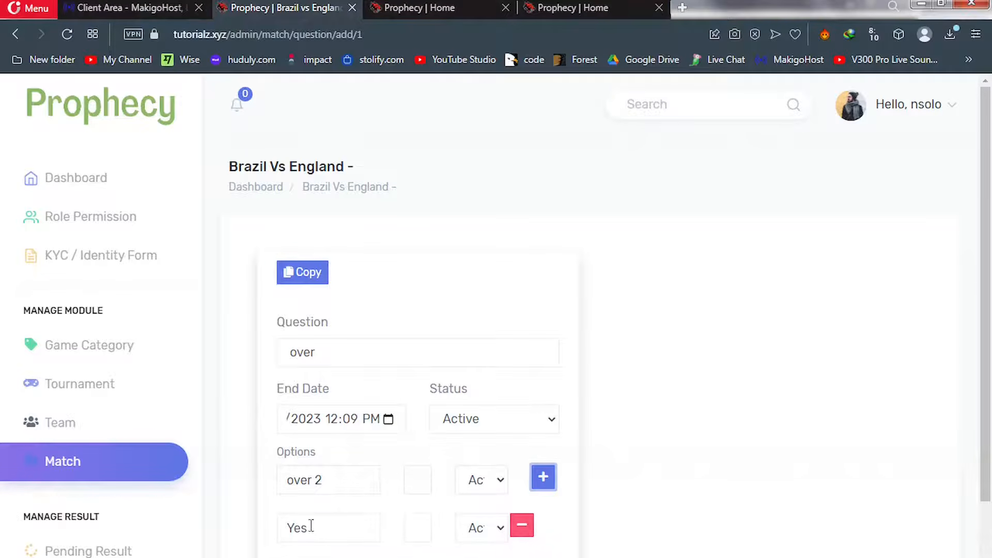
Add option 'over 3' with its odds, save the over question, and go to the home page
{"action": "key", "text": "Tab"}
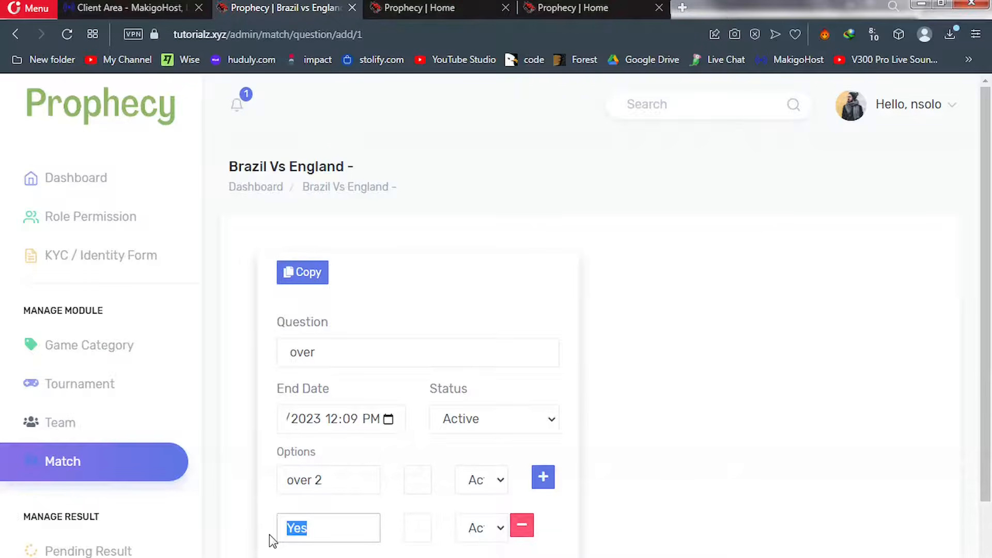
{"action": "type", "text": "over 3"}
{"action": "left_click", "coordinate": [416, 527]}
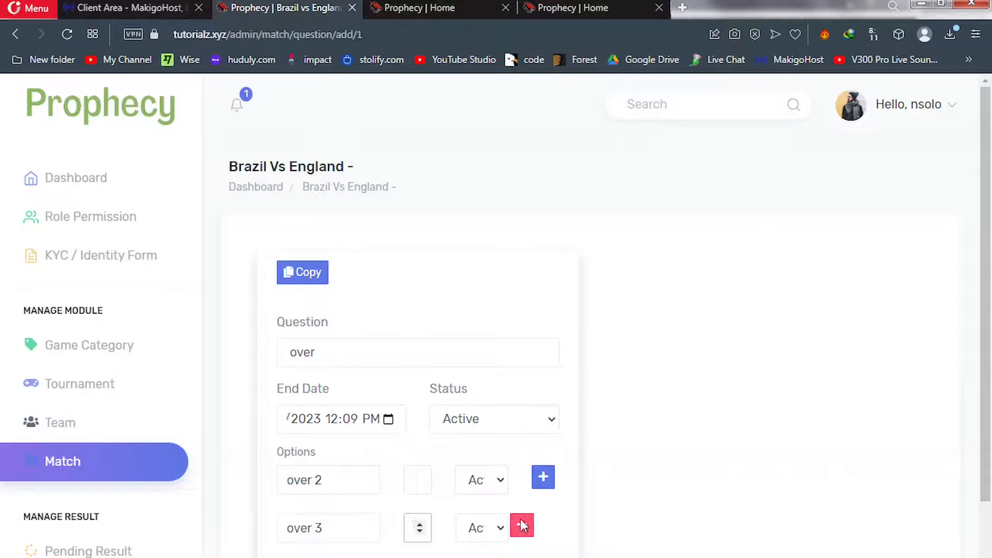
{"action": "scroll", "coordinate": [990, 272], "scroll_direction": "down", "scroll_amount": 3}
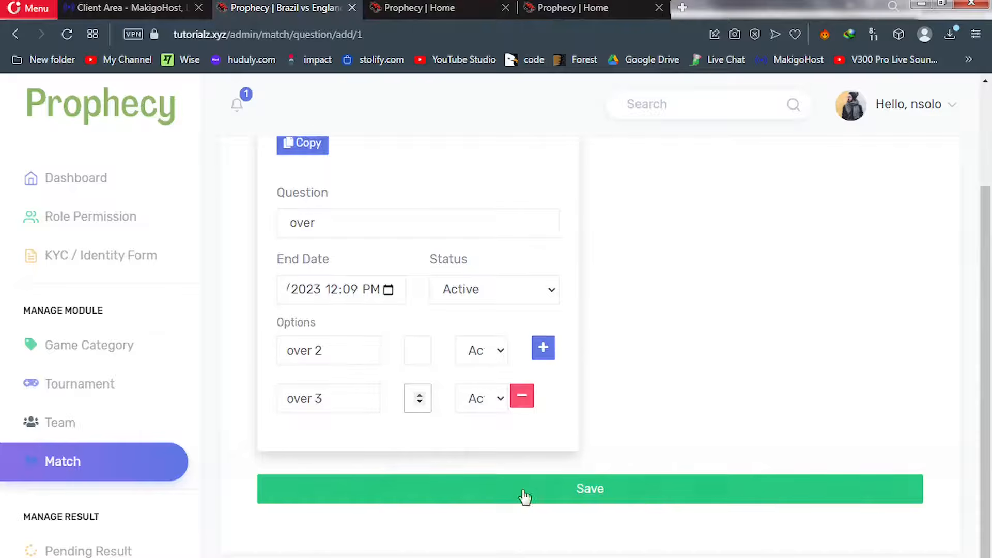
{"action": "left_click", "coordinate": [520, 494]}
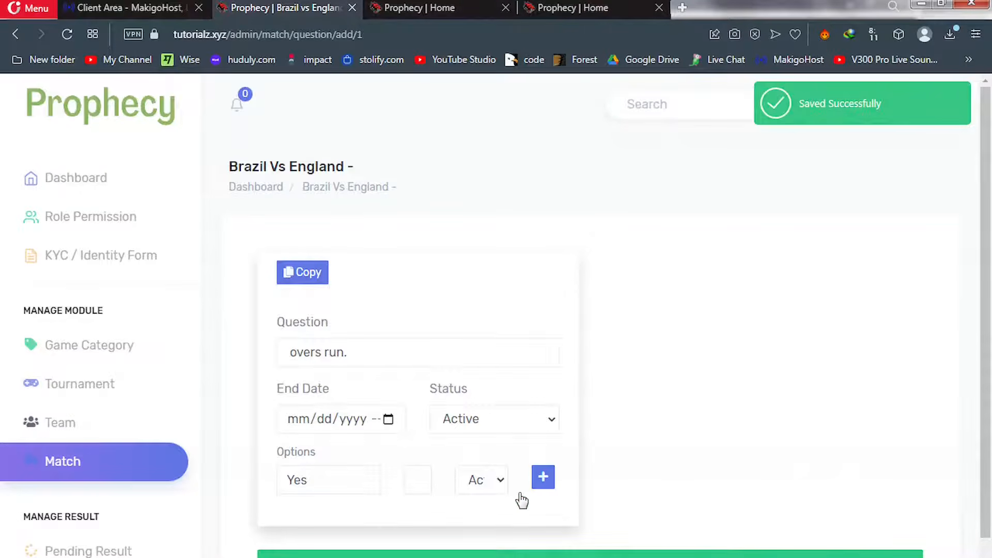
{"action": "left_click", "coordinate": [453, 11]}
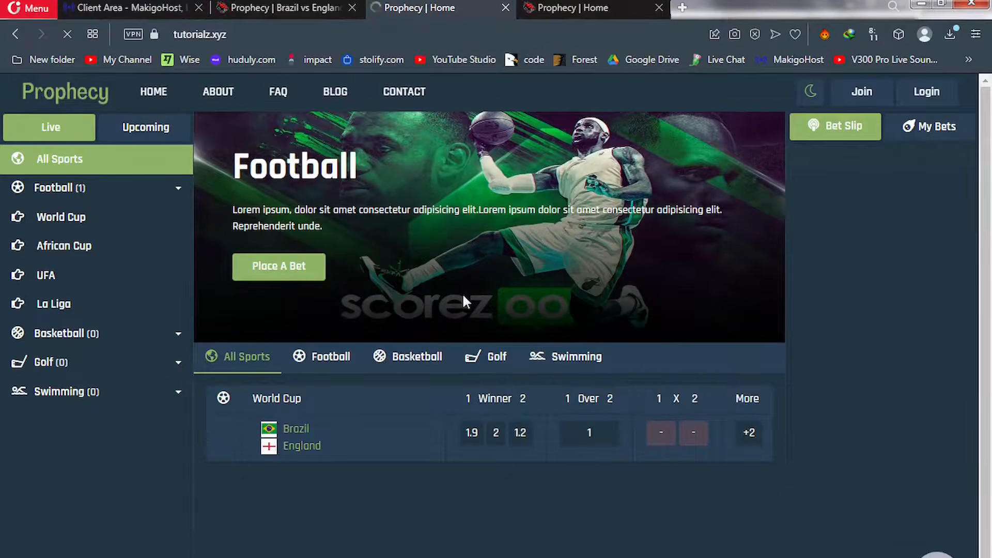
Reload the home page and test the Over odds 1.8 (over 2) and 3.8 (over 3)
{"action": "key", "text": "F5"}
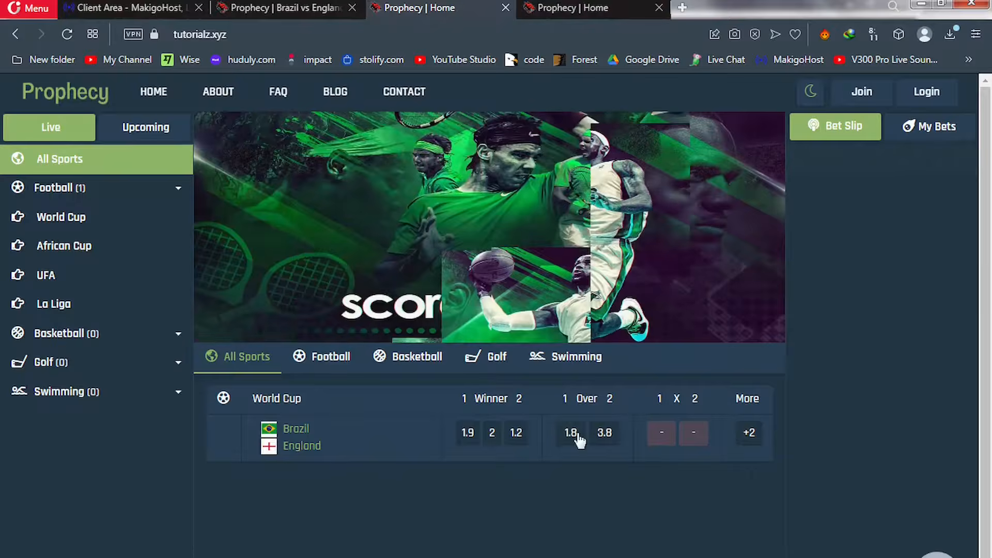
{"action": "left_click", "coordinate": [571, 434]}
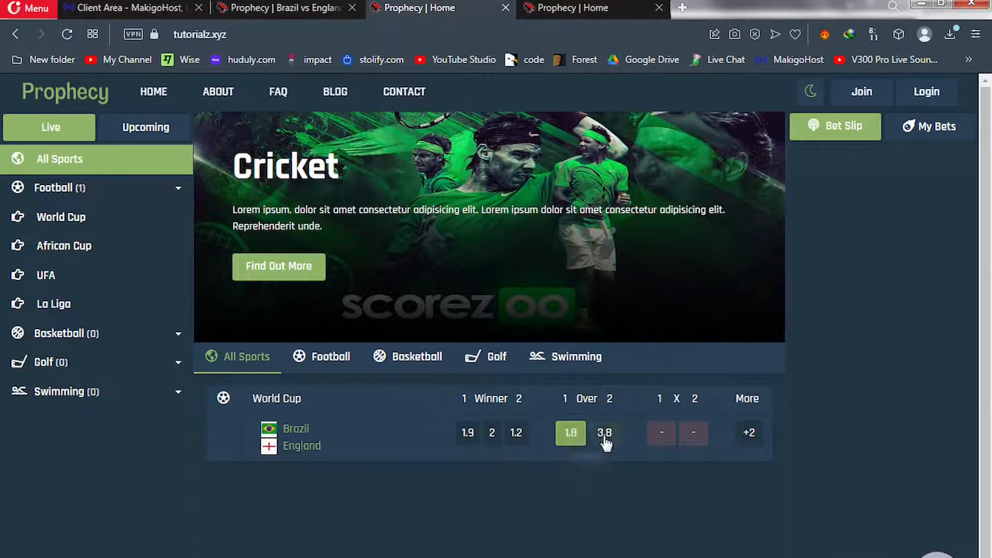
{"action": "left_click", "coordinate": [605, 438]}
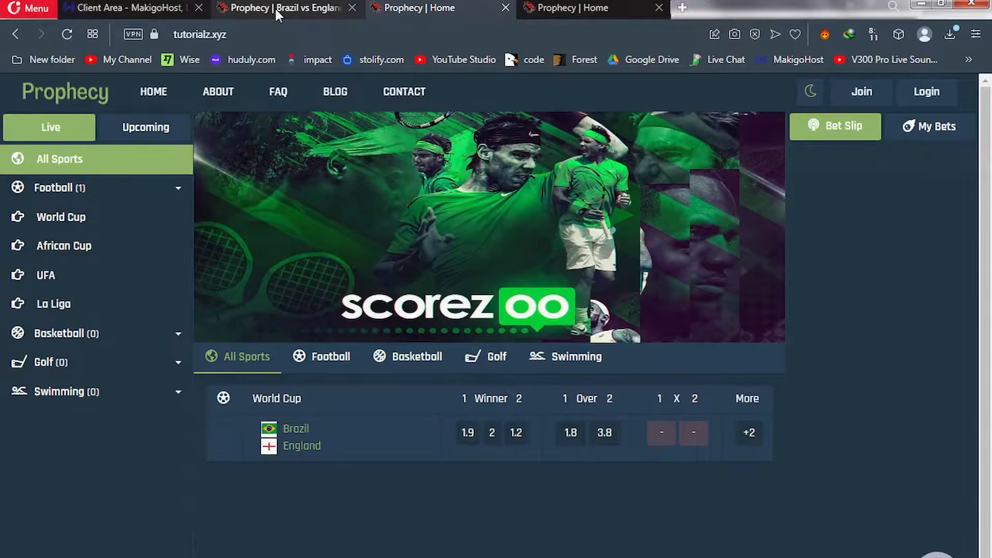
{"action": "left_click", "coordinate": [274, 7]}
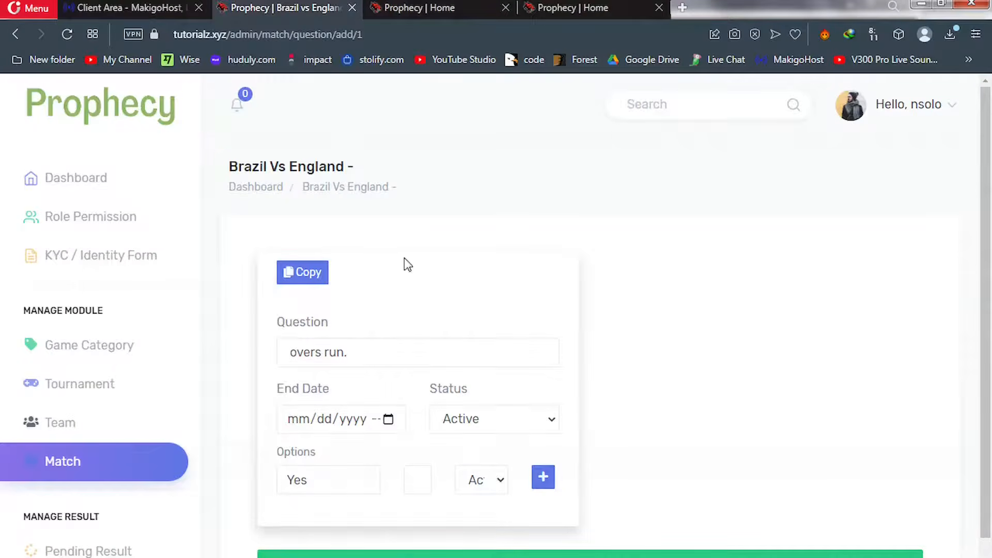
Start a new Brazil vs England question from the Match list and title it 'under'
{"action": "left_click", "coordinate": [93, 468]}
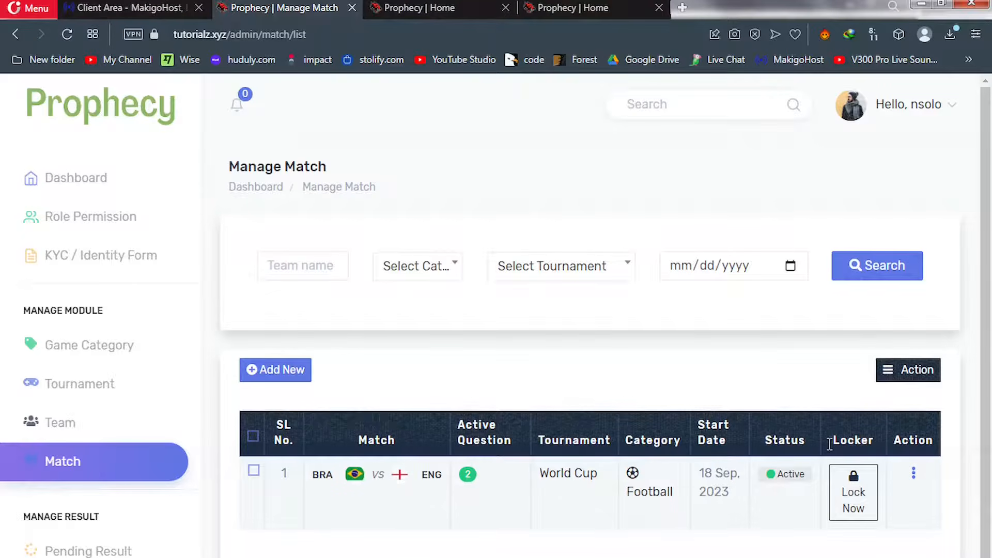
{"action": "left_click", "coordinate": [914, 473]}
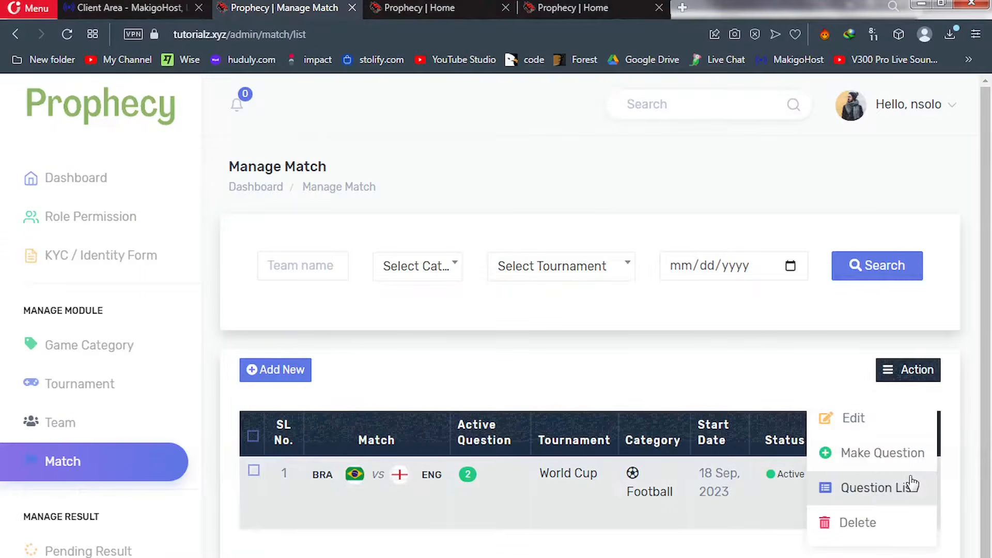
{"action": "left_click", "coordinate": [869, 457]}
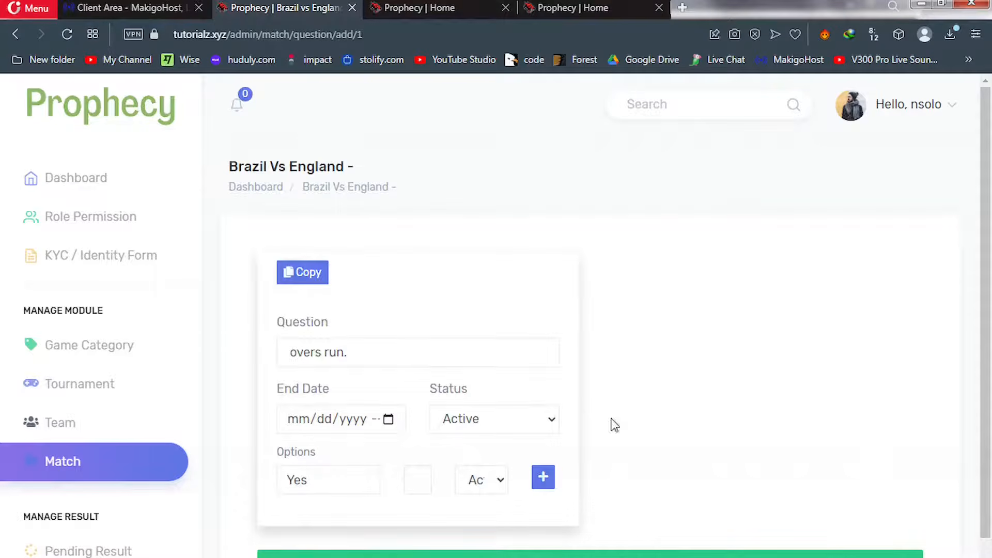
{"action": "left_click", "coordinate": [364, 349]}
{"action": "left_click_drag", "start_coordinate": [364, 347], "coordinate": [268, 367]}
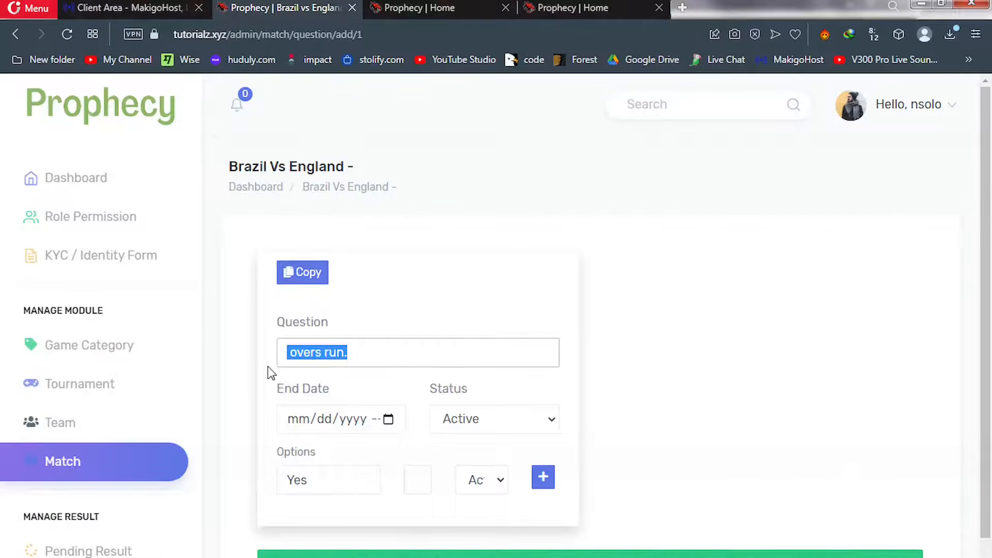
{"action": "type", "text": "under"}
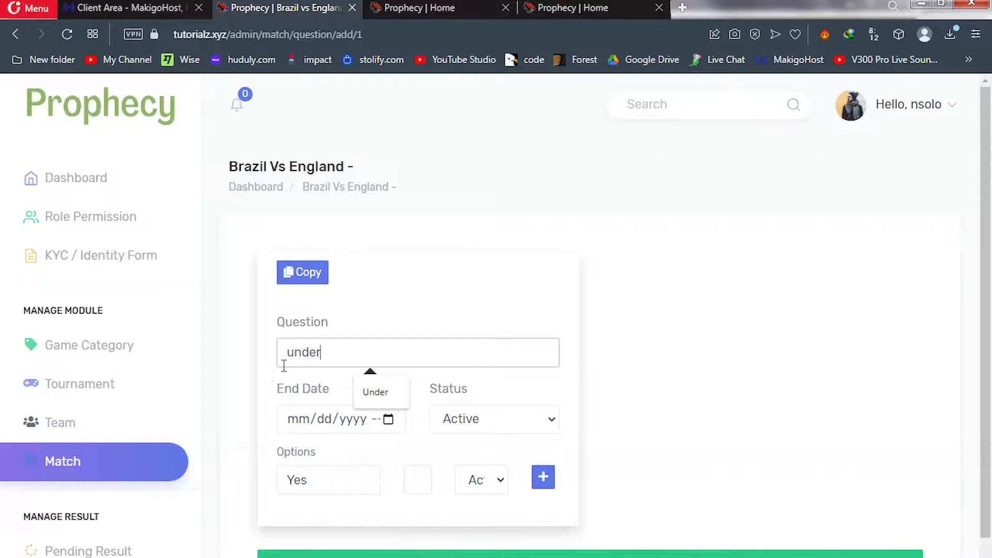
Set it to close 20 September 2023 at 12:12 PM and make the first option 'under 2' with odds
{"action": "left_click", "coordinate": [388, 419]}
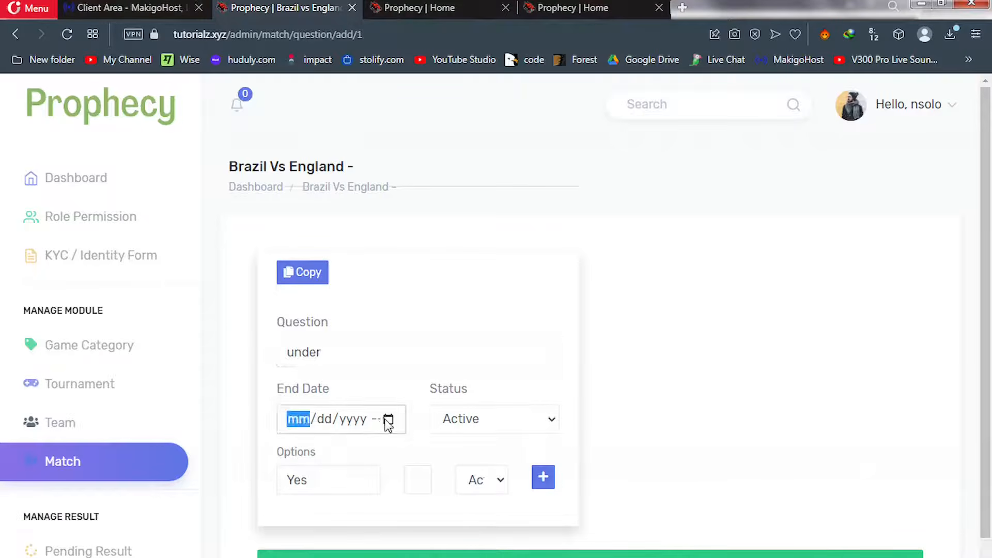
{"action": "left_click", "coordinate": [363, 320]}
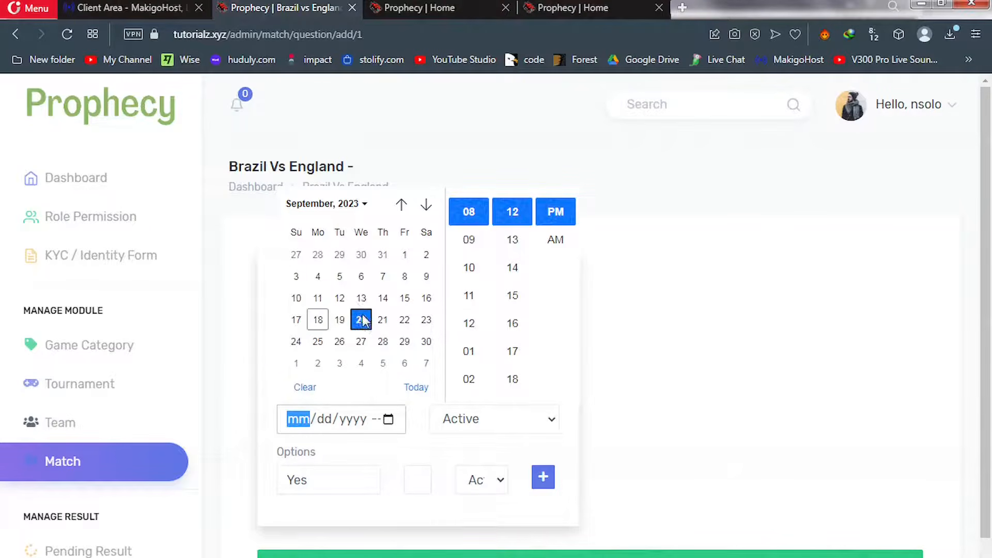
{"action": "left_click", "coordinate": [467, 326]}
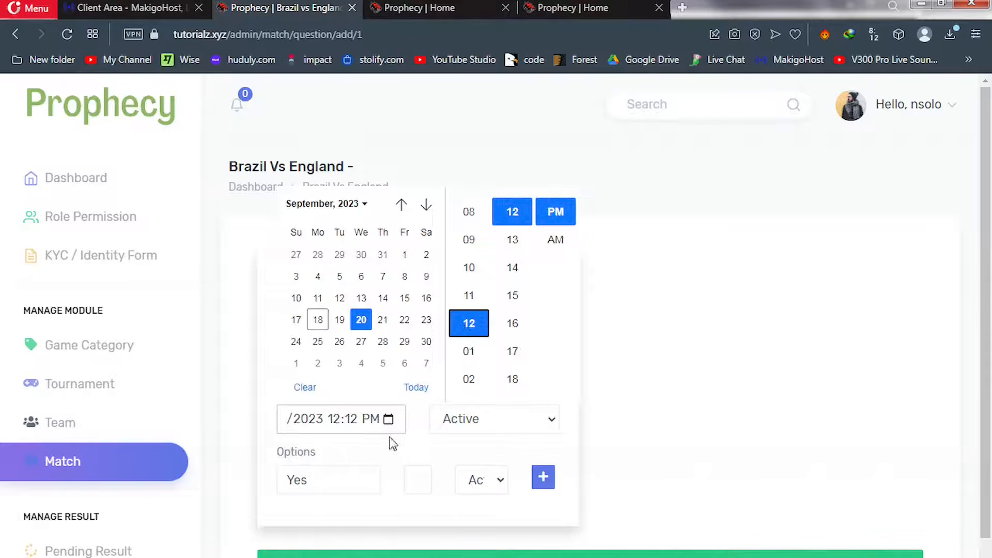
{"action": "left_click_drag", "start_coordinate": [321, 479], "coordinate": [284, 486]}
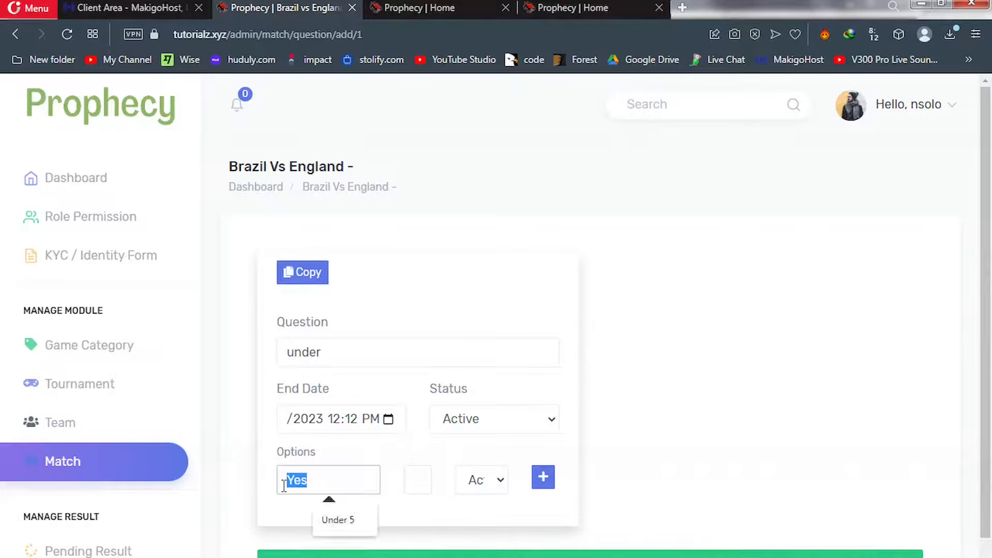
{"action": "type", "text": "under"}
{"action": "type", "text": "2"}
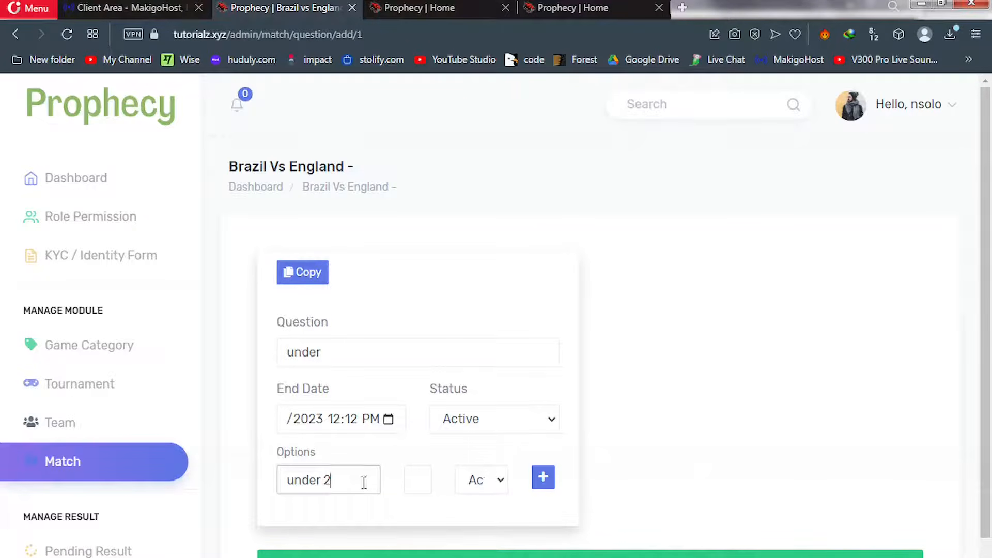
{"action": "left_click", "coordinate": [414, 478]}
Add a second option 'under 3' with its odds and save the under question
{"action": "left_click", "coordinate": [538, 483]}
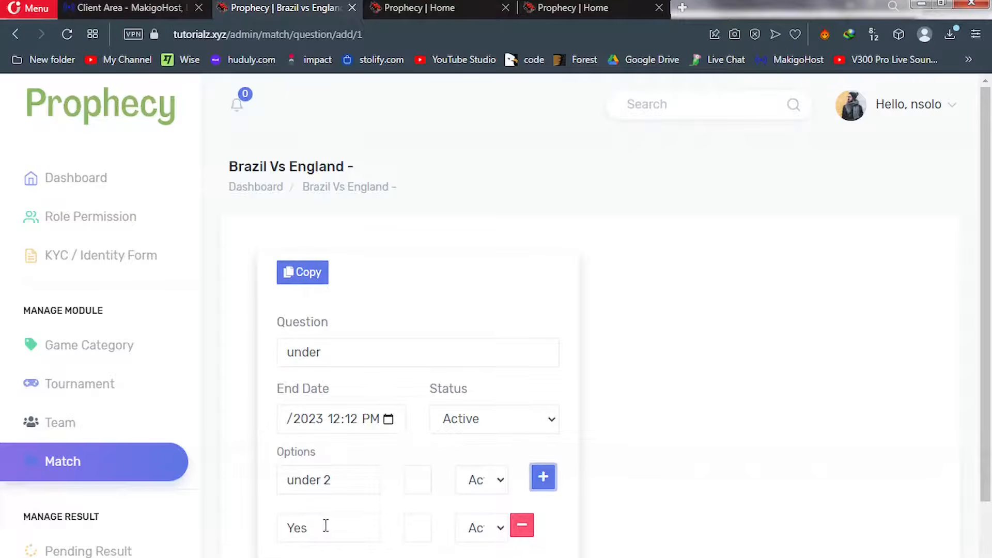
{"action": "left_click_drag", "start_coordinate": [326, 526], "coordinate": [275, 541]}
{"action": "type", "text": "under"}
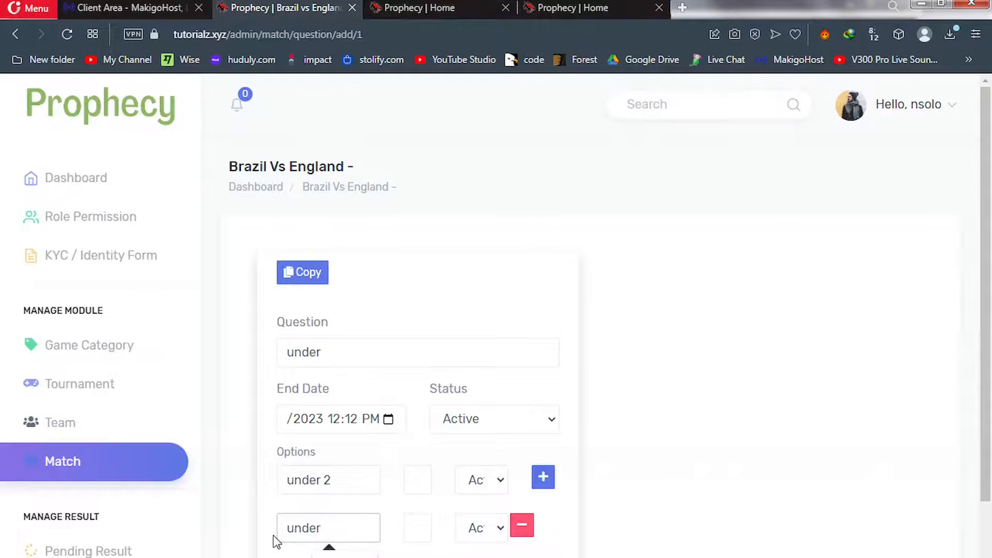
{"action": "type", "text": " 3"}
{"action": "left_click", "coordinate": [412, 527]}
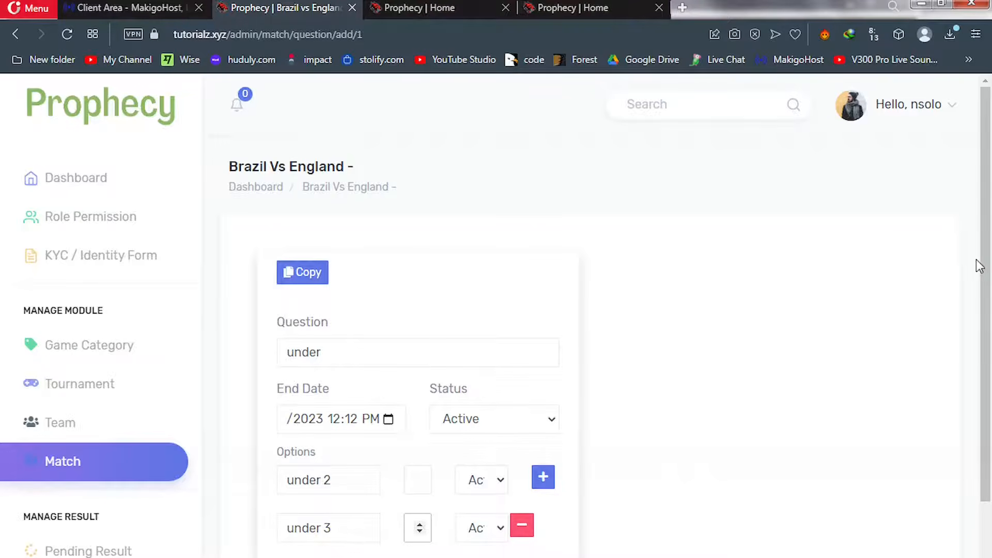
{"action": "scroll", "coordinate": [986, 299], "scroll_direction": "down", "scroll_amount": 1}
{"action": "scroll", "coordinate": [986, 343], "scroll_direction": "down", "scroll_amount": 3}
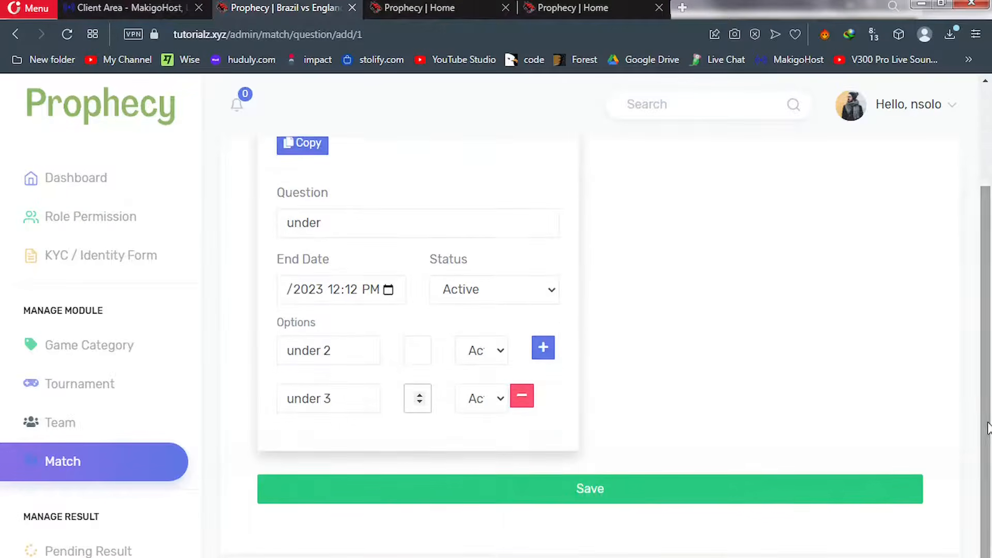
{"action": "left_click", "coordinate": [589, 481]}
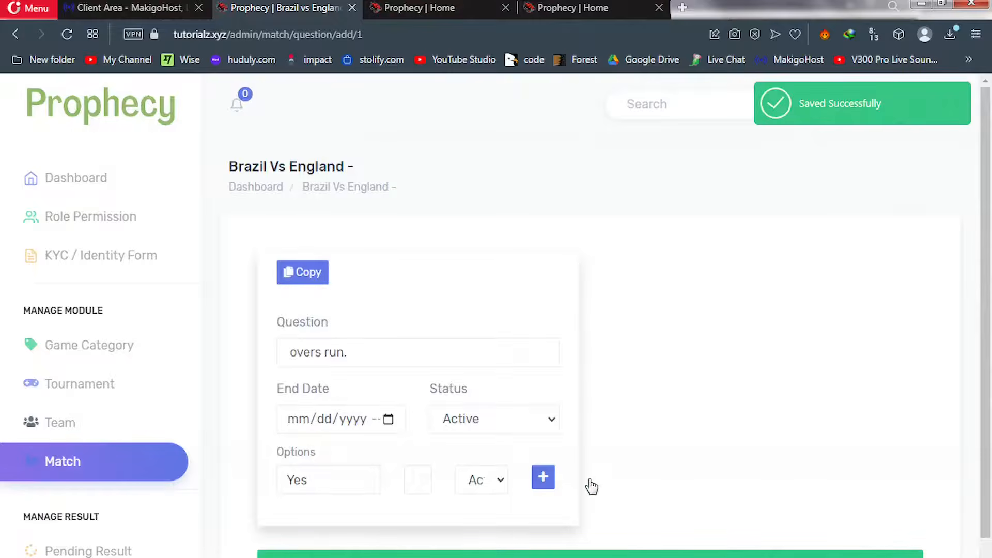
{"action": "left_click", "coordinate": [417, 8]}
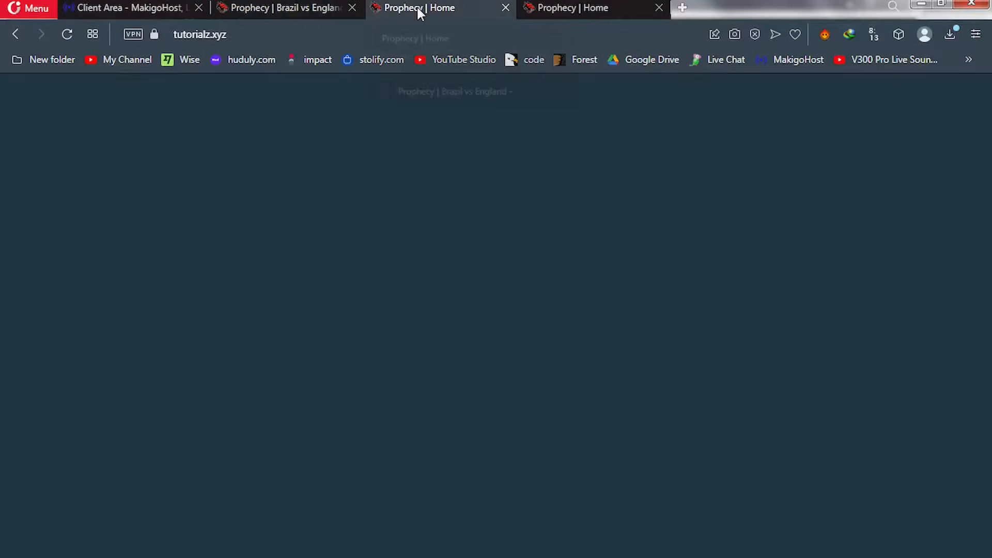
Check the Brazil vs England Under odds 4 and 2.9, add Draw to the bet slip, and return to the admin
{"action": "key", "text": "F5"}
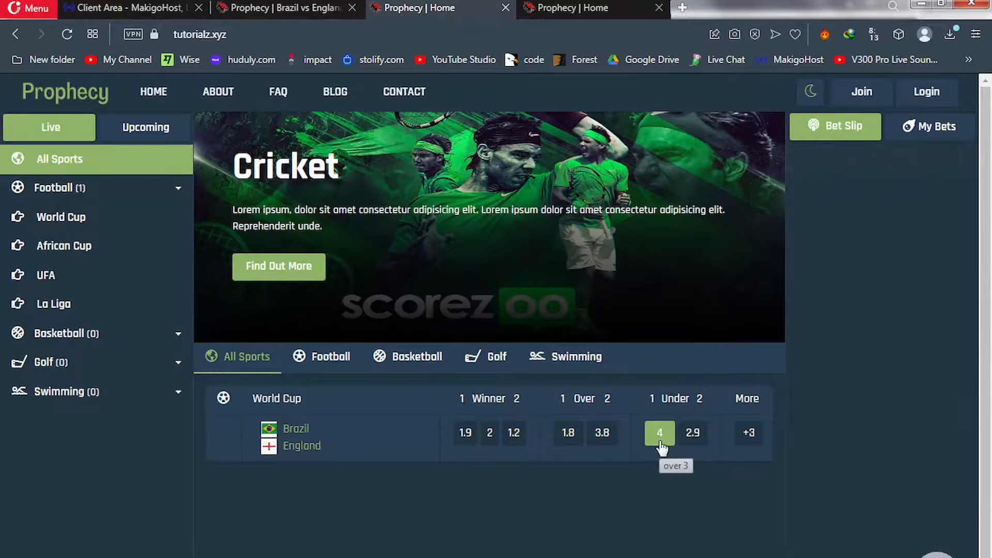
{"action": "left_click", "coordinate": [748, 435]}
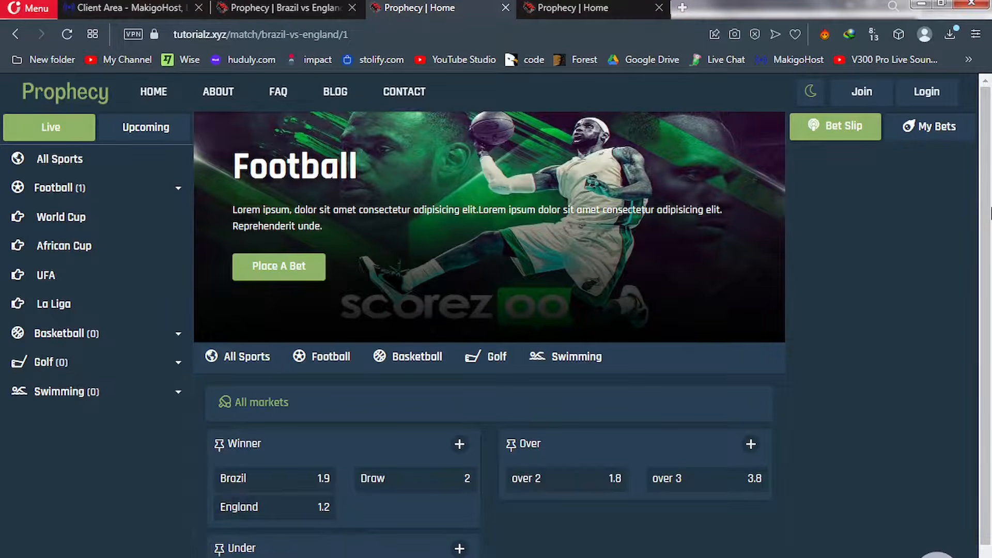
{"action": "left_click_drag", "start_coordinate": [991, 209], "coordinate": [991, 304]}
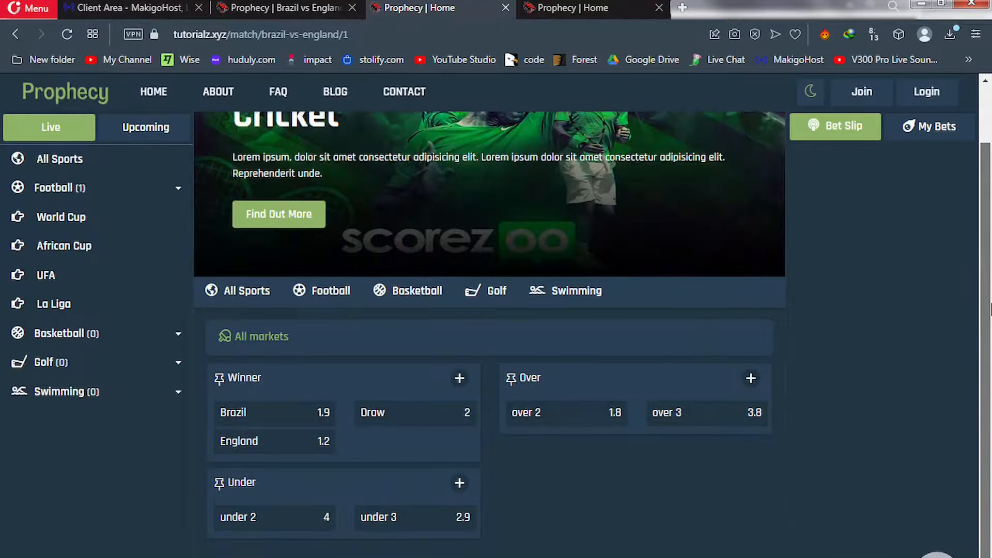
{"action": "left_click", "coordinate": [381, 427]}
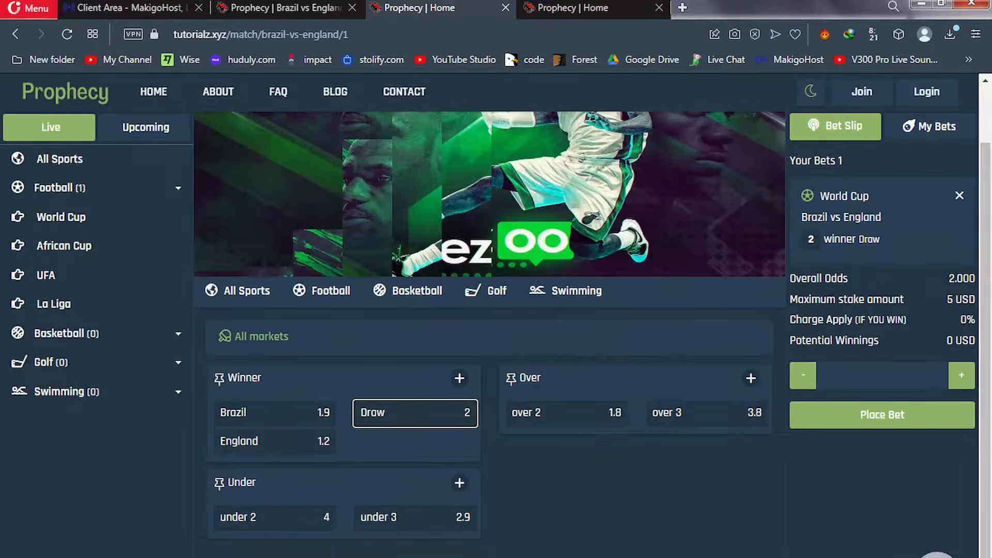
{"action": "left_click", "coordinate": [275, 7]}
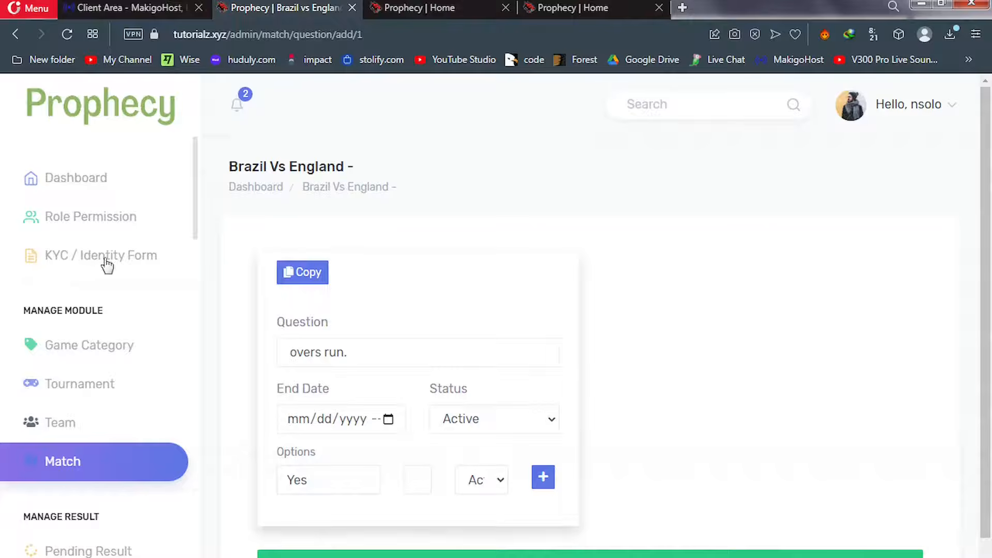
In Basic Controls, replace the Site Title 'Prophecy' with 'Solobet'
{"action": "left_click_drag", "start_coordinate": [199, 203], "coordinate": [195, 524]}
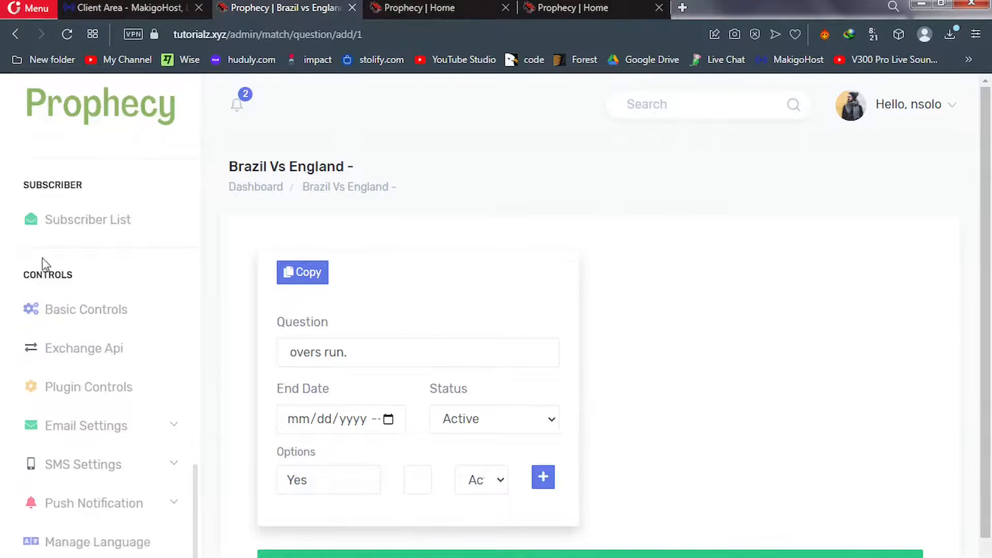
{"action": "left_click", "coordinate": [71, 321]}
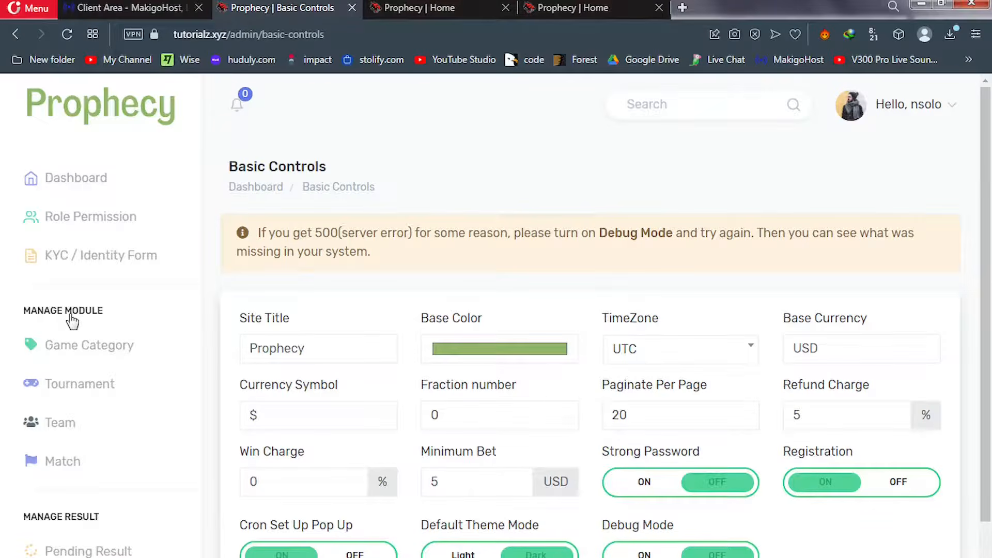
{"action": "left_click", "coordinate": [313, 347]}
{"action": "left_click_drag", "start_coordinate": [314, 348], "coordinate": [250, 348]}
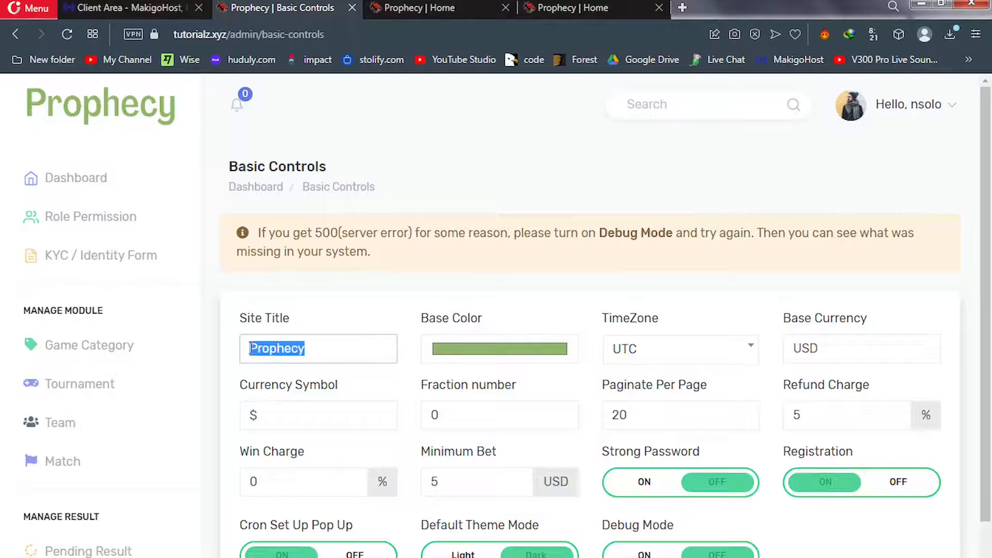
{"action": "type", "text": "So"}
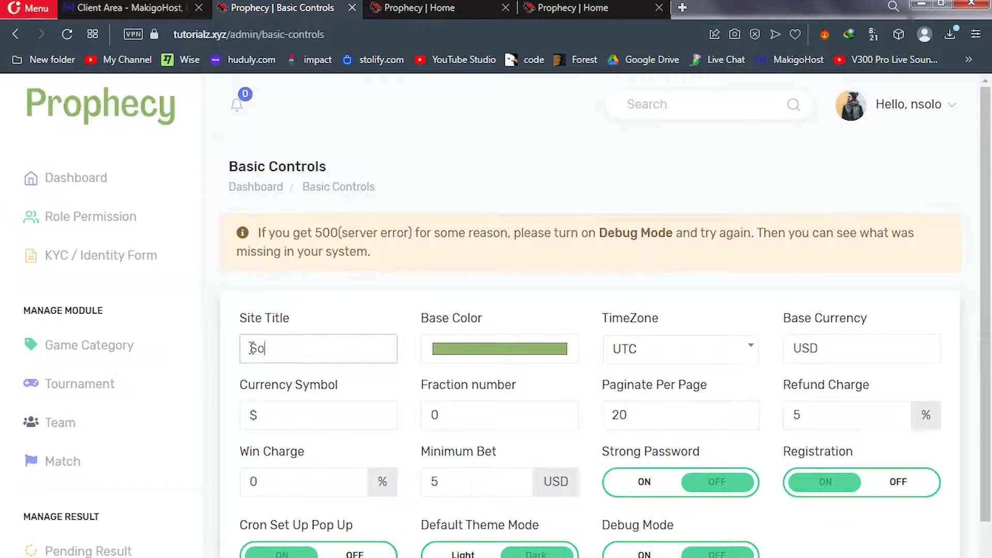
{"action": "type", "text": "lobet"}
Replace the Base Currency USD with GHS
{"action": "left_click", "coordinate": [825, 354]}
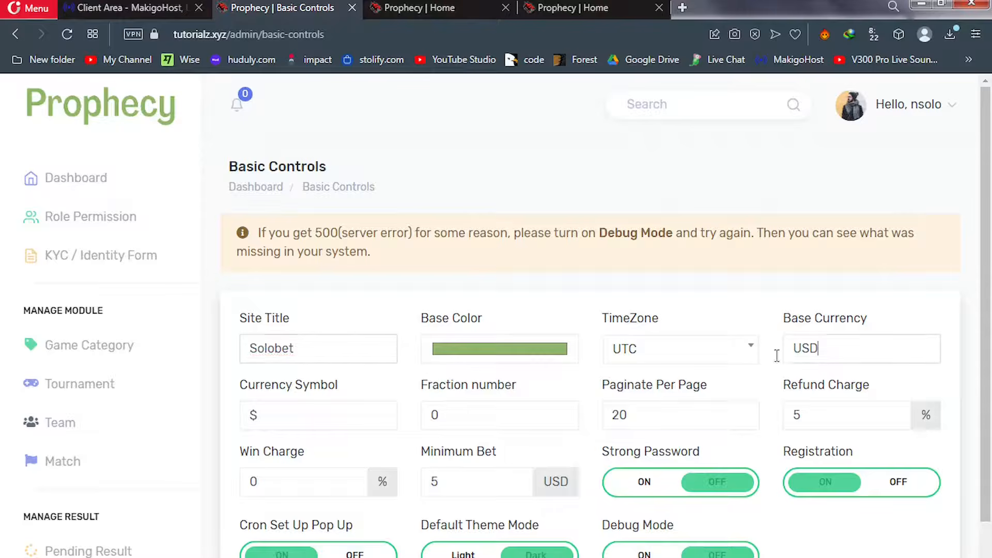
{"action": "double_click", "coordinate": [786, 355]}
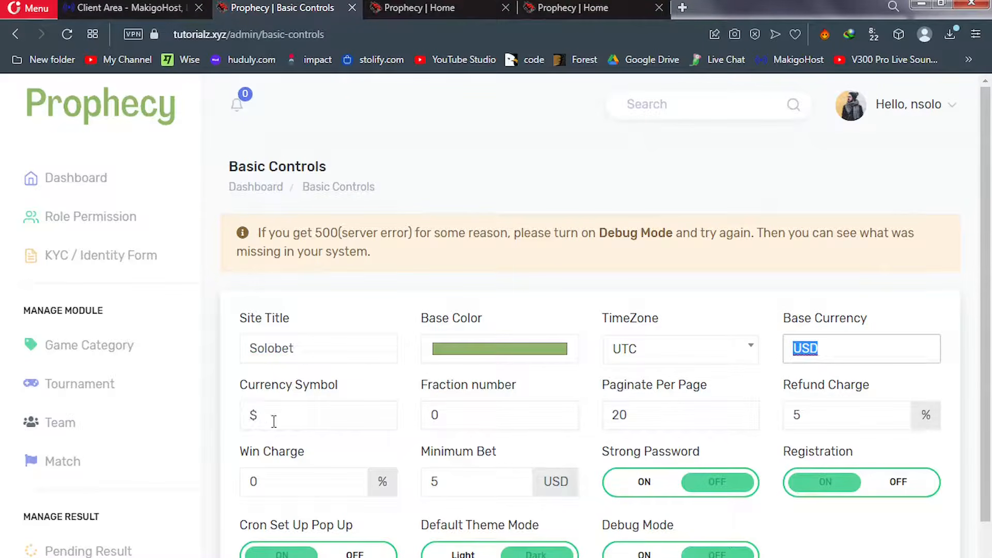
{"action": "double_click", "coordinate": [256, 415]}
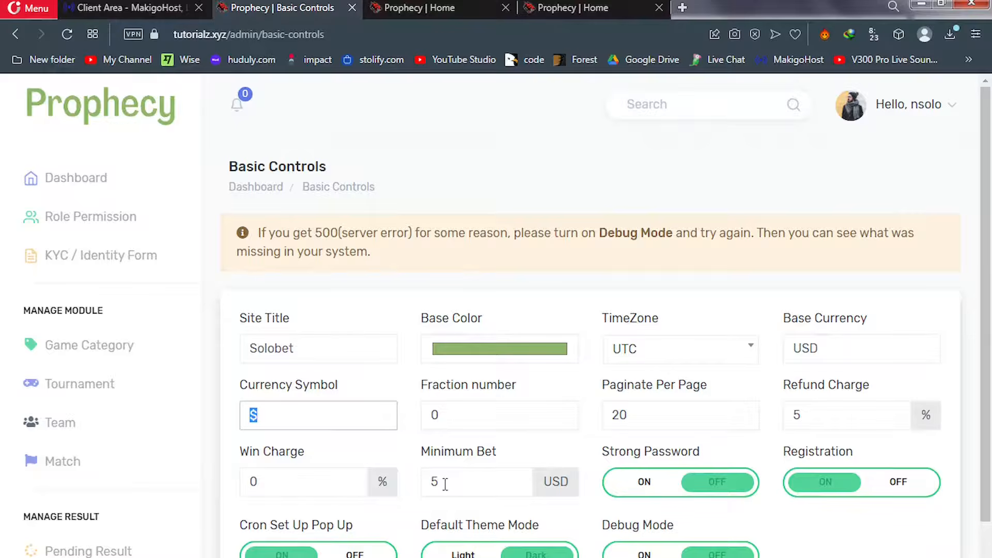
{"action": "left_click_drag", "start_coordinate": [443, 485], "coordinate": [432, 484]}
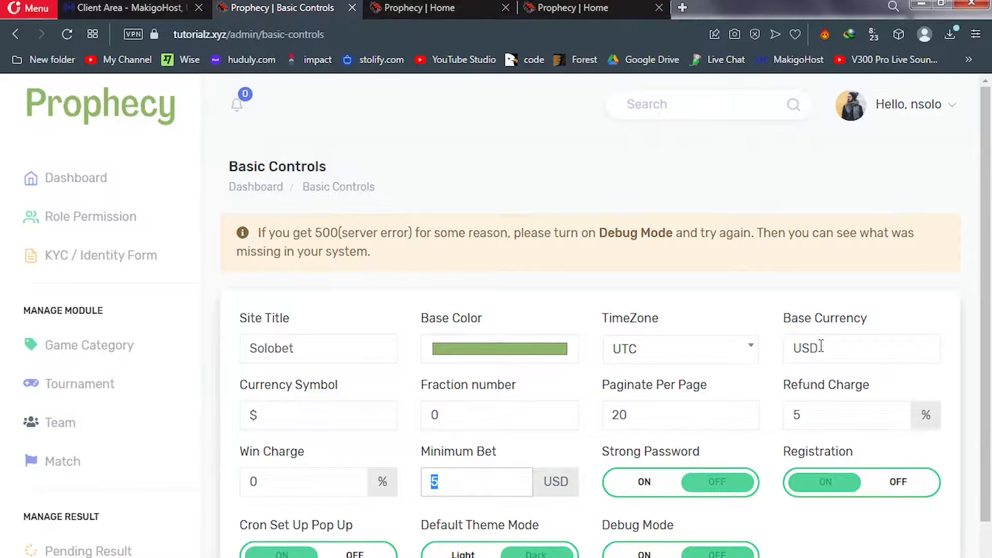
{"action": "left_click_drag", "start_coordinate": [821, 346], "coordinate": [782, 347]}
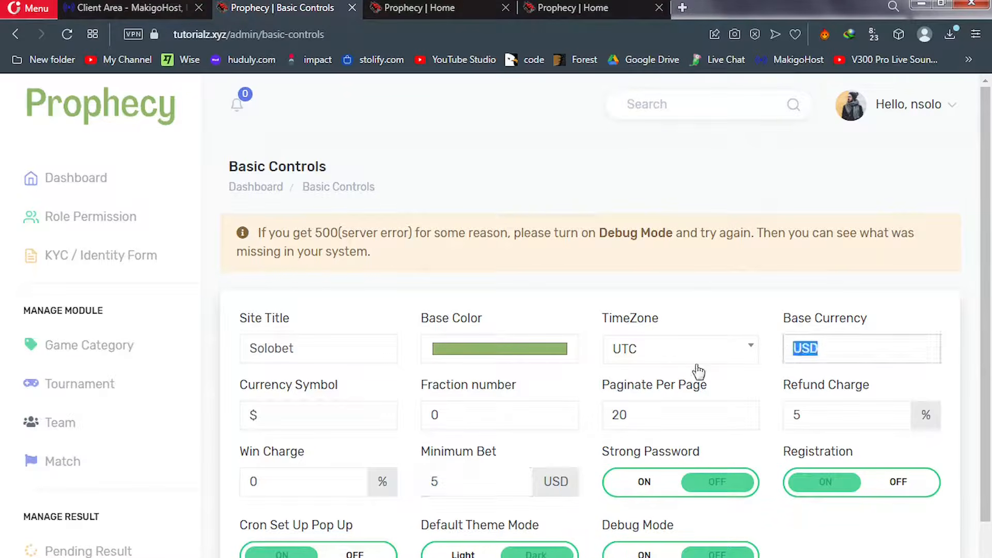
{"action": "left_click", "coordinate": [473, 485]}
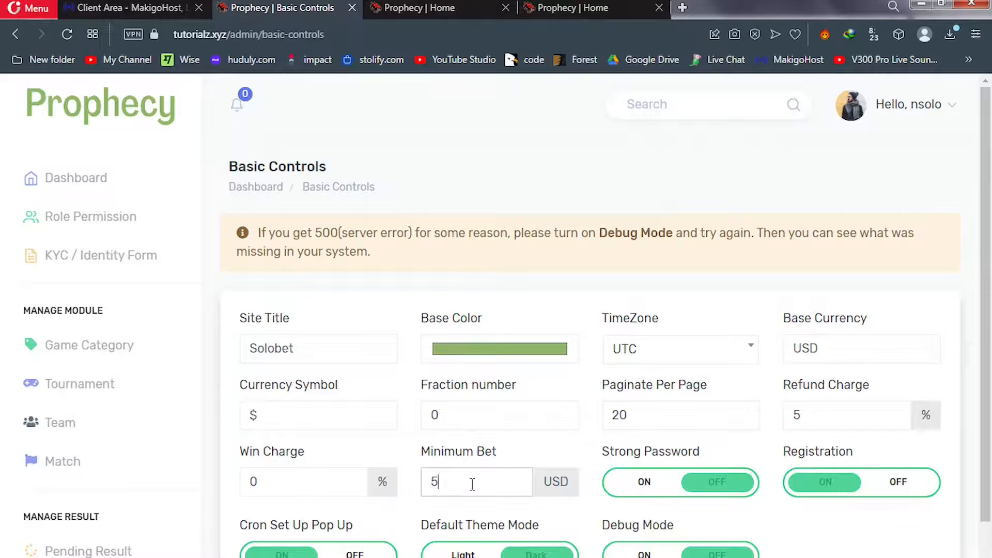
{"action": "left_click_drag", "start_coordinate": [472, 484], "coordinate": [429, 494]}
{"action": "left_click", "coordinate": [791, 349]}
{"action": "double_click", "coordinate": [790, 349]}
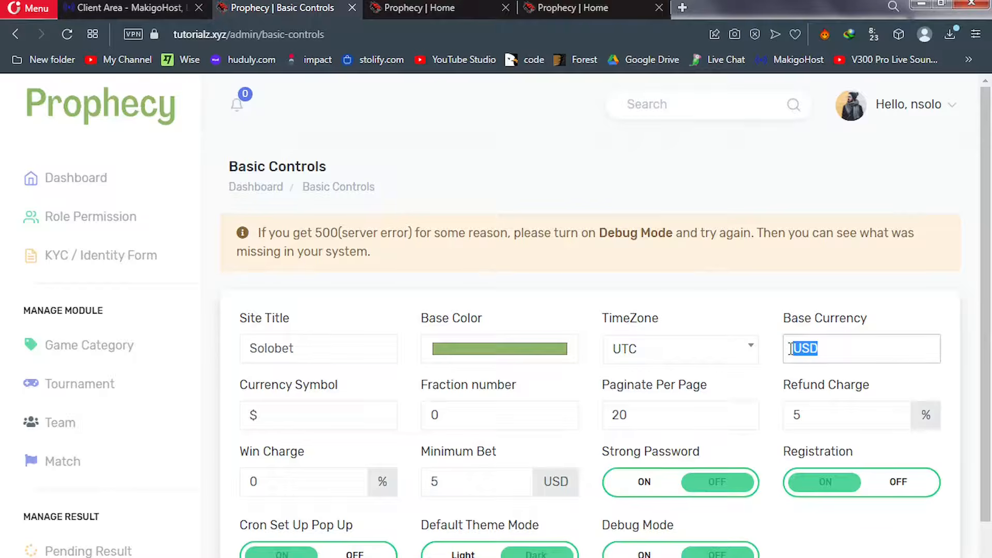
{"action": "type", "text": "G"}
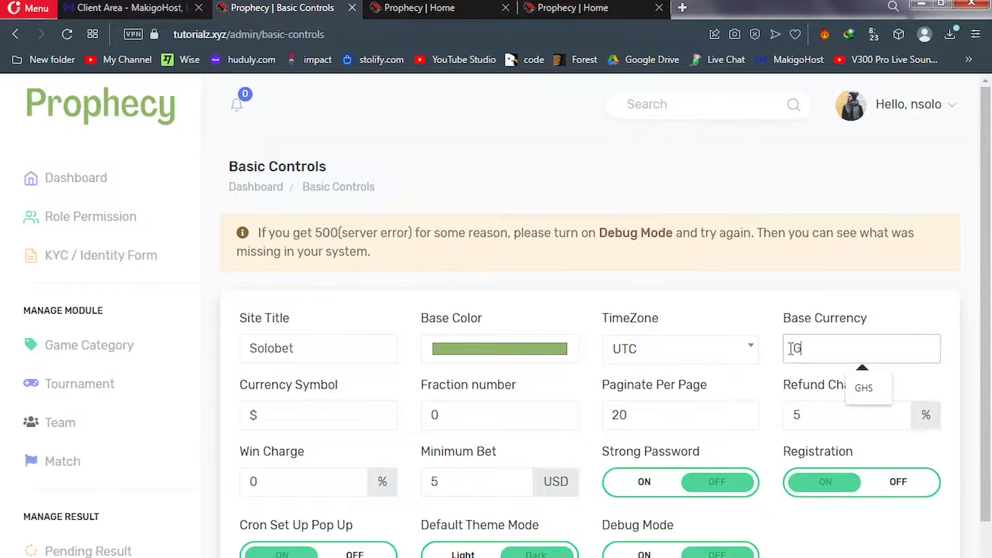
{"action": "type", "text": "HS"}
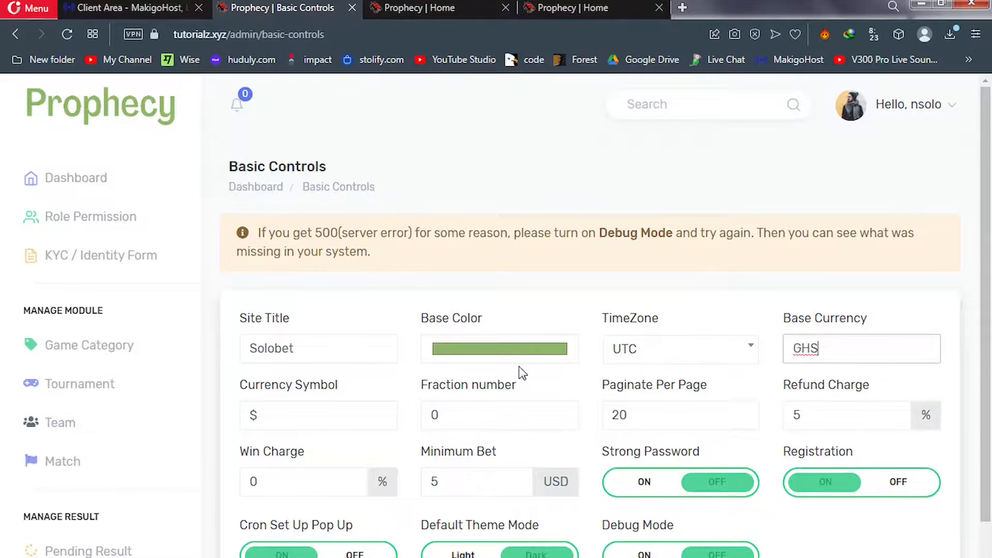
Change the Currency Symbol from $ to S
{"action": "left_click", "coordinate": [256, 416]}
{"action": "key", "text": "ctrl+a"}
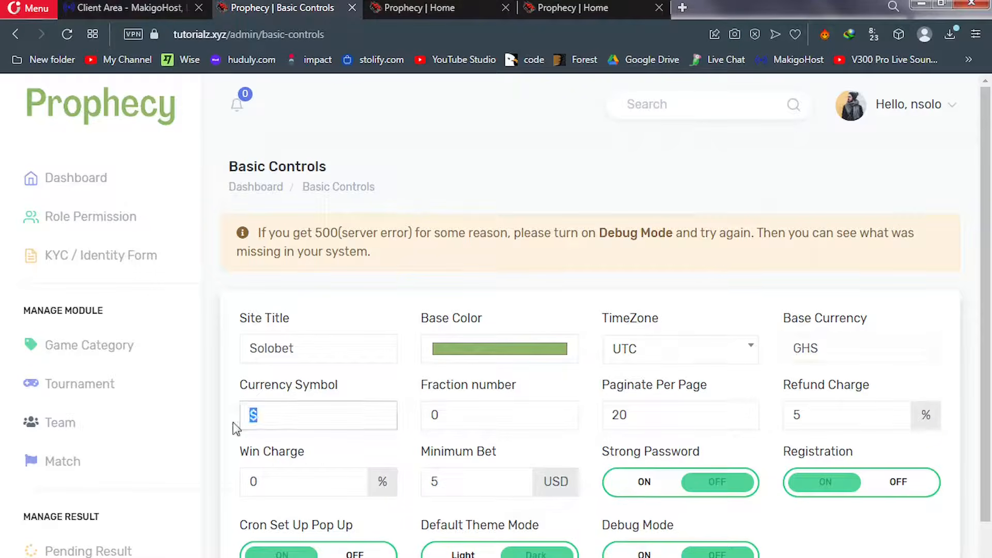
{"action": "type", "text": "C"}
{"action": "key", "text": "BackSpace"}
{"action": "type", "text": "S"}
{"action": "double_click", "coordinate": [433, 481]}
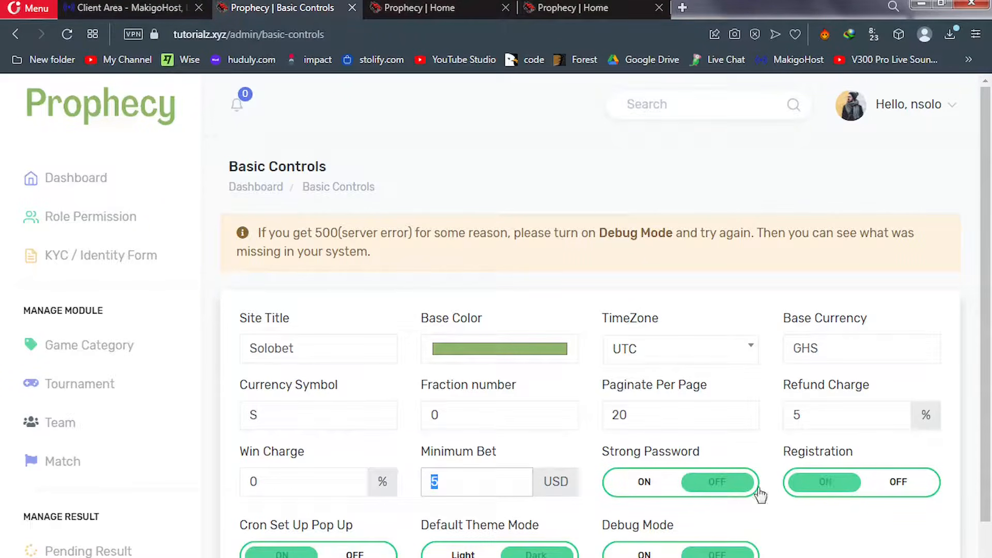
Turn Strong Password on and the Cron Set Up Pop Up off
{"action": "left_click", "coordinate": [645, 482]}
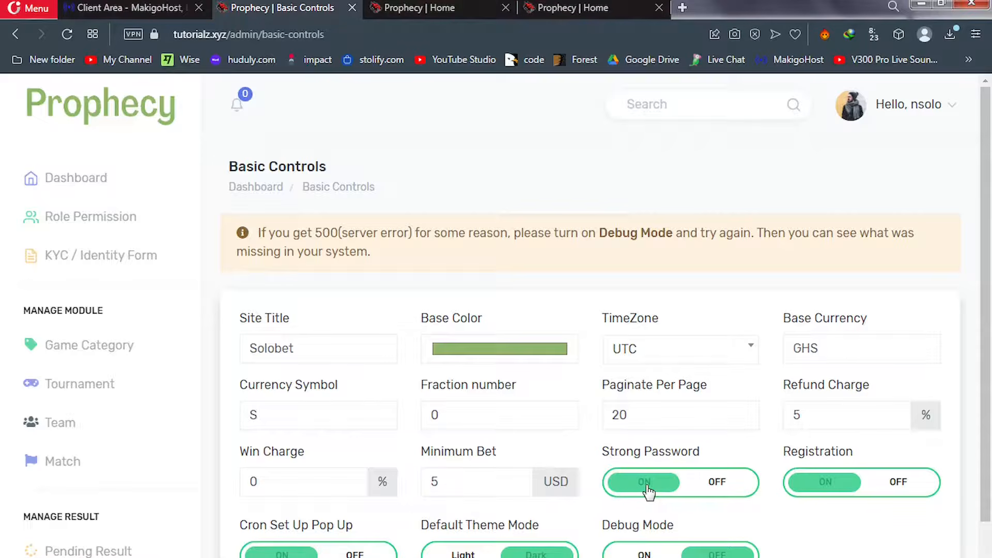
{"action": "scroll", "coordinate": [680, 418], "scroll_direction": "down", "scroll_amount": 2}
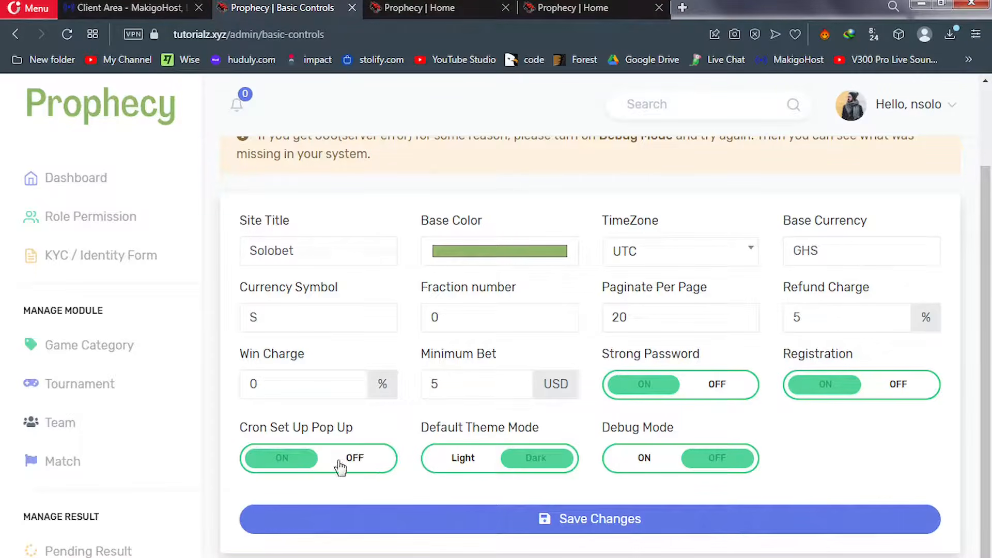
{"action": "left_click", "coordinate": [345, 463]}
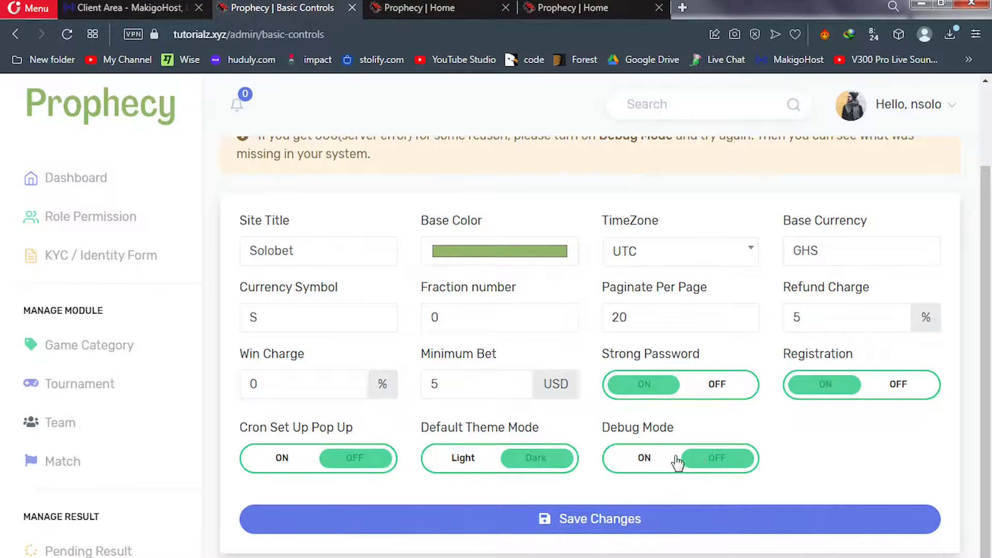
Restore Base Currency USD and symbol $, then save the Basic Controls settings
{"action": "left_click", "coordinate": [825, 252]}
{"action": "left_click_drag", "start_coordinate": [825, 252], "coordinate": [784, 255]}
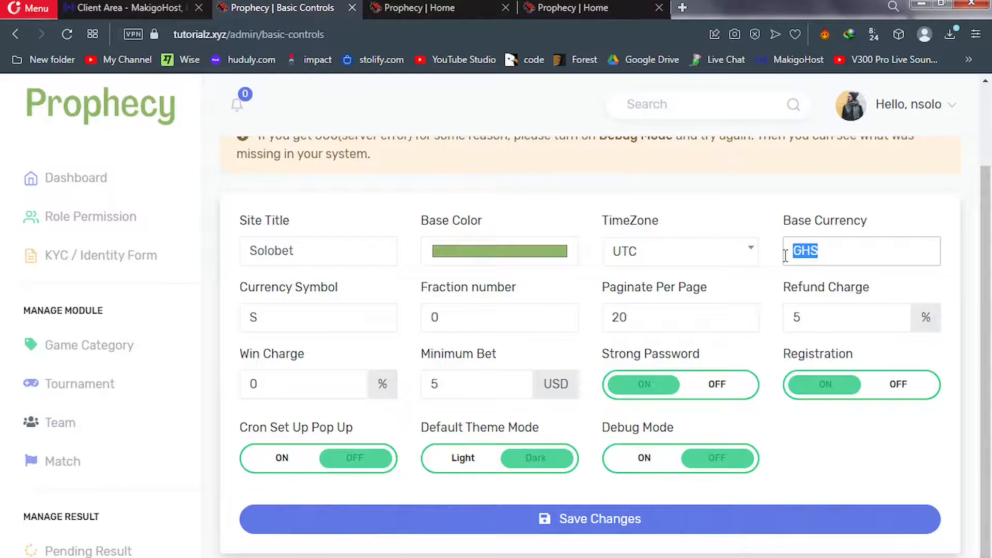
{"action": "type", "text": "USD"}
{"action": "left_click_drag", "start_coordinate": [295, 323], "coordinate": [216, 324]}
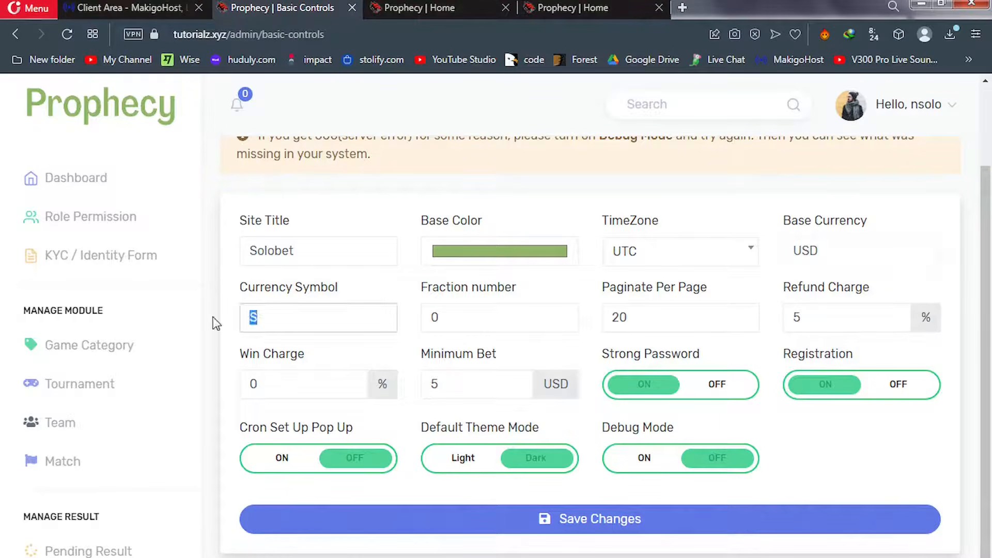
{"action": "type", "text": "$"}
{"action": "left_click", "coordinate": [440, 530]}
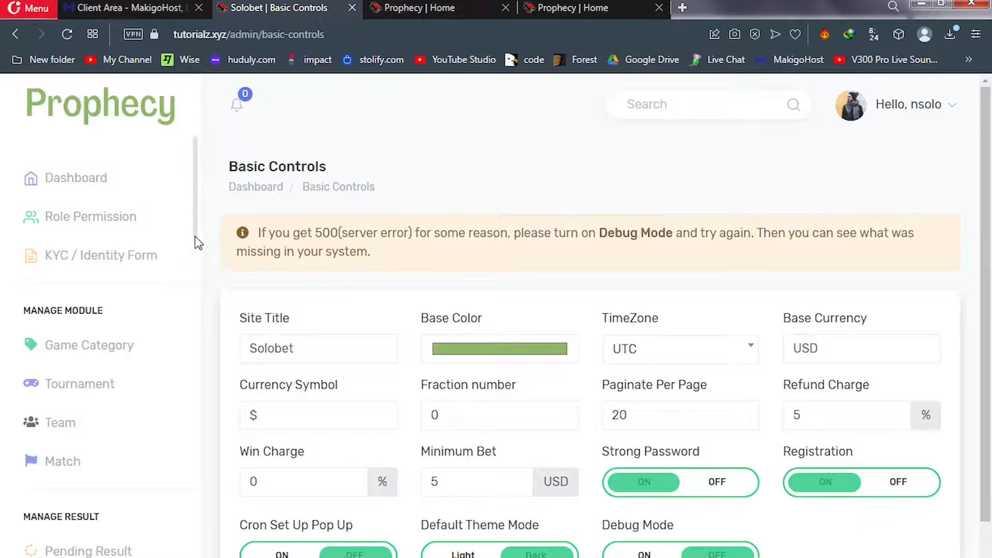
Open Plugin Controls to view the Tawk, Google Recaptcha and Google Analytics configuration
{"action": "scroll", "coordinate": [197, 289], "scroll_direction": "down", "scroll_amount": 5}
{"action": "scroll", "coordinate": [200, 362], "scroll_direction": "down", "scroll_amount": 15}
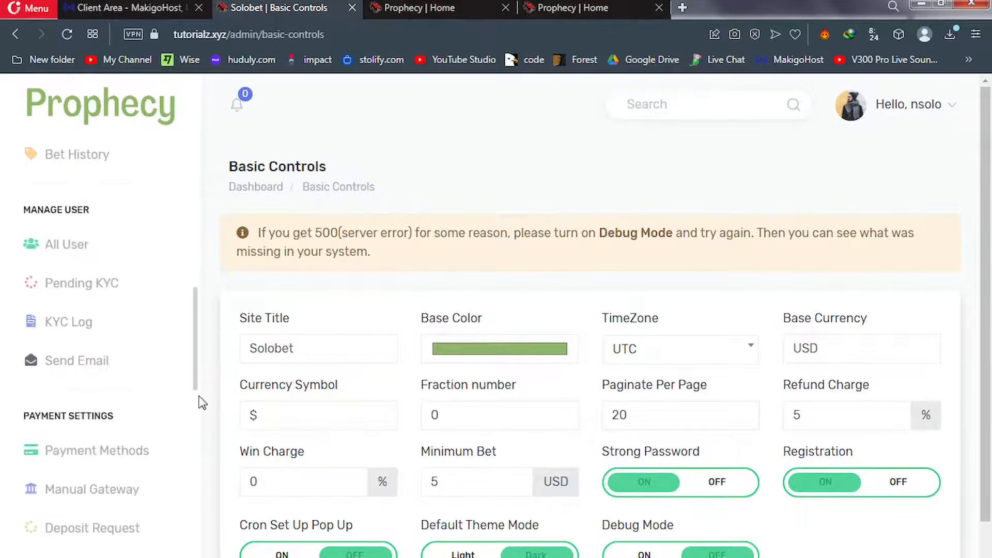
{"action": "scroll", "coordinate": [201, 509], "scroll_direction": "down", "scroll_amount": 8}
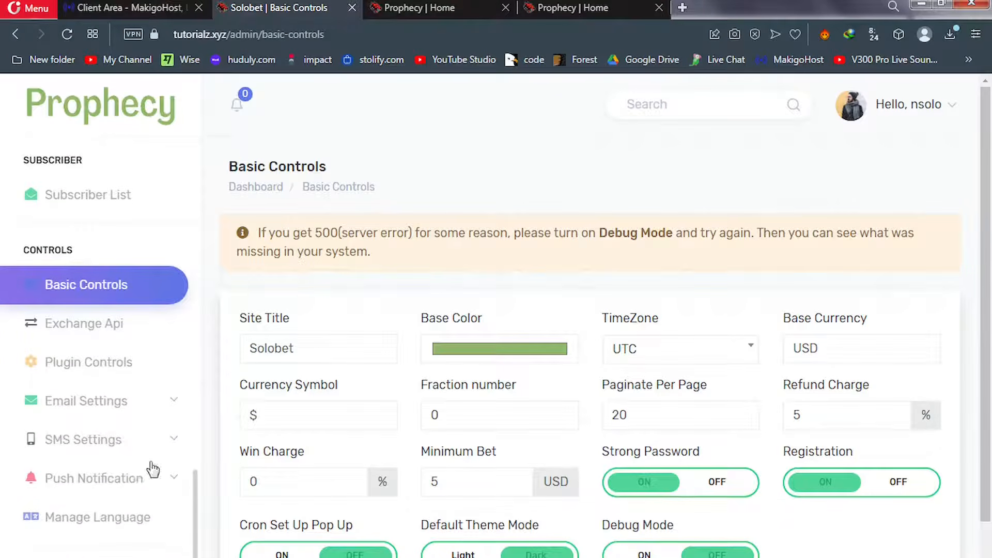
{"action": "left_click", "coordinate": [89, 362]}
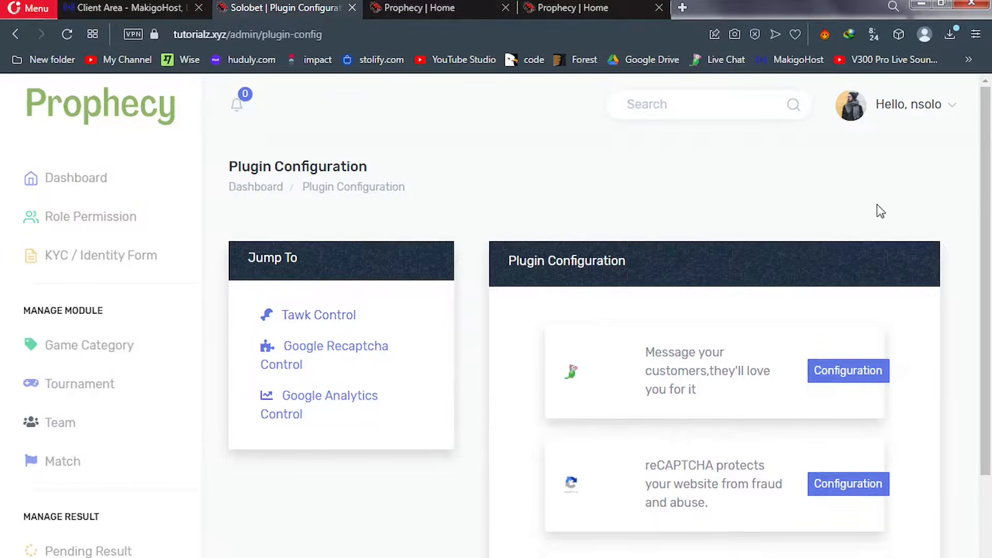
{"action": "scroll", "coordinate": [982, 253], "scroll_direction": "down", "scroll_amount": 1}
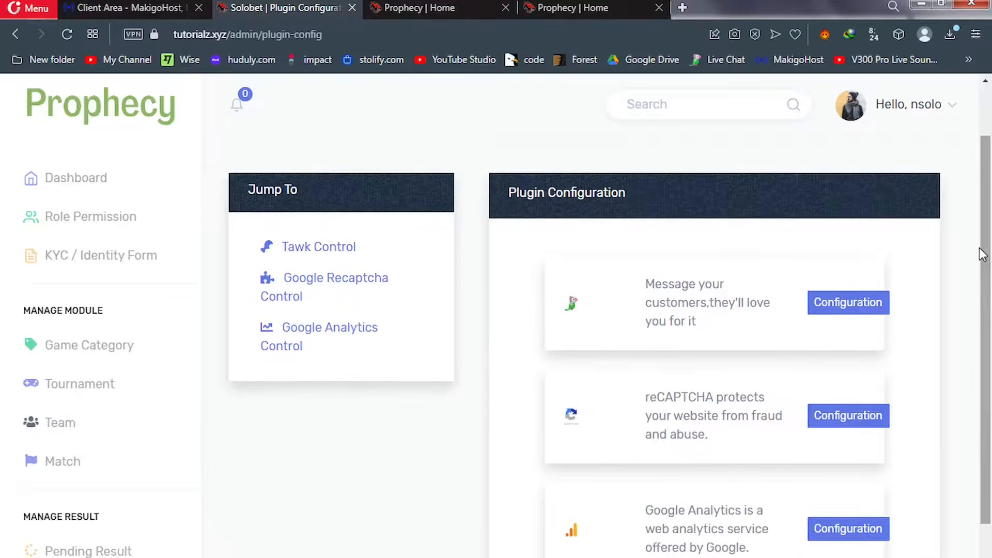
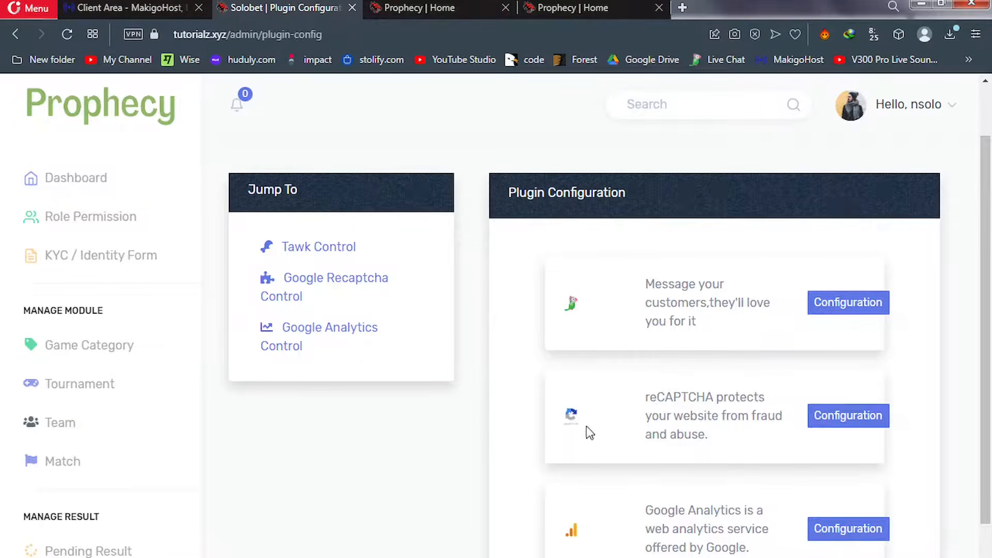
Open the Email Controls page under Email Settings in the sidebar
{"action": "scroll", "coordinate": [975, 353], "scroll_direction": "down", "scroll_amount": 2}
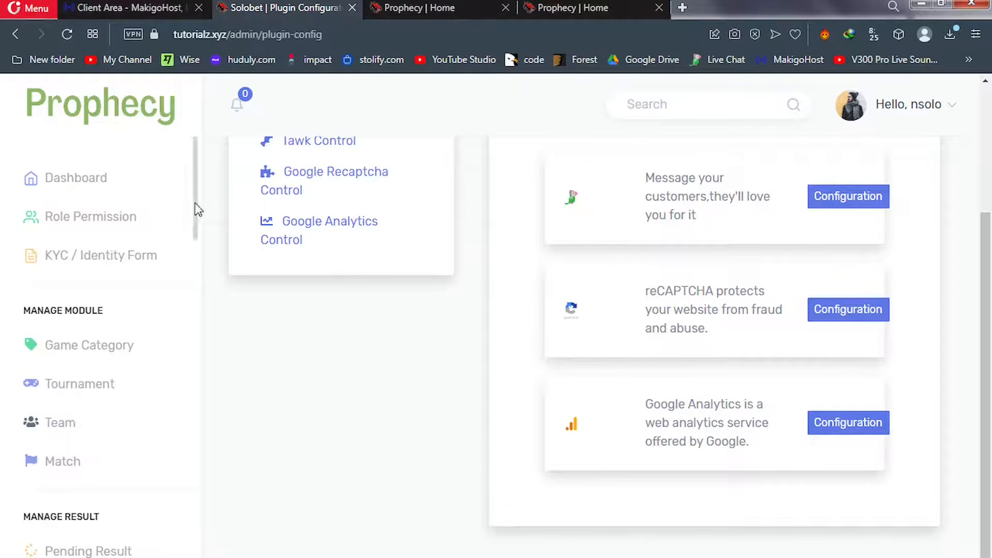
{"action": "left_click_drag", "start_coordinate": [200, 203], "coordinate": [196, 556]}
{"action": "left_click", "coordinate": [150, 341]}
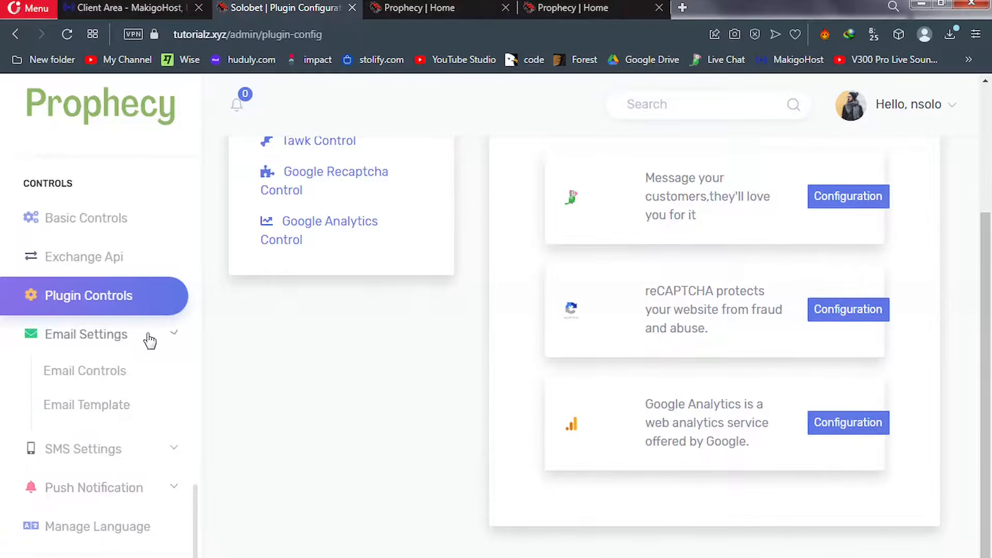
{"action": "left_click", "coordinate": [110, 376]}
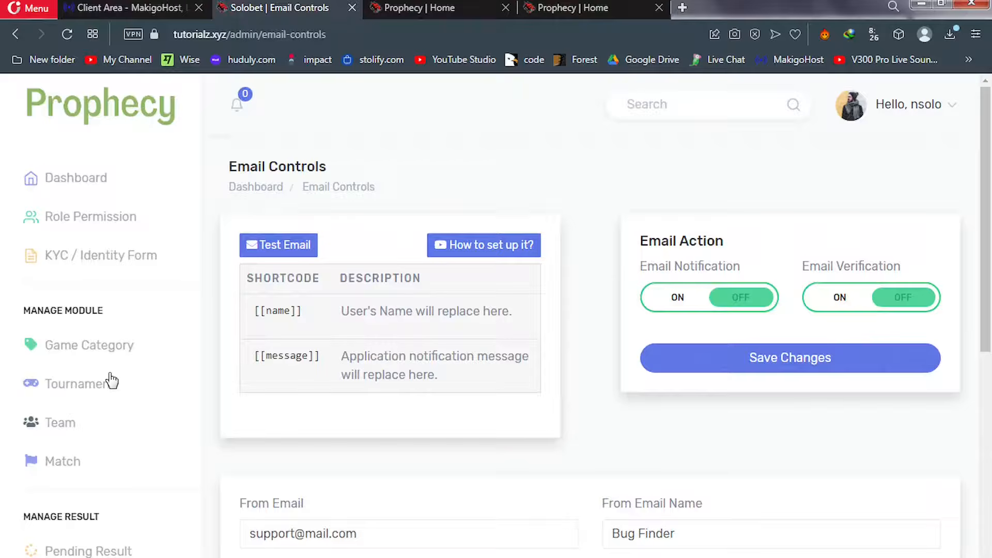
Switch Email Notification and Email Verification to ON and save the changes
{"action": "left_click", "coordinate": [670, 305]}
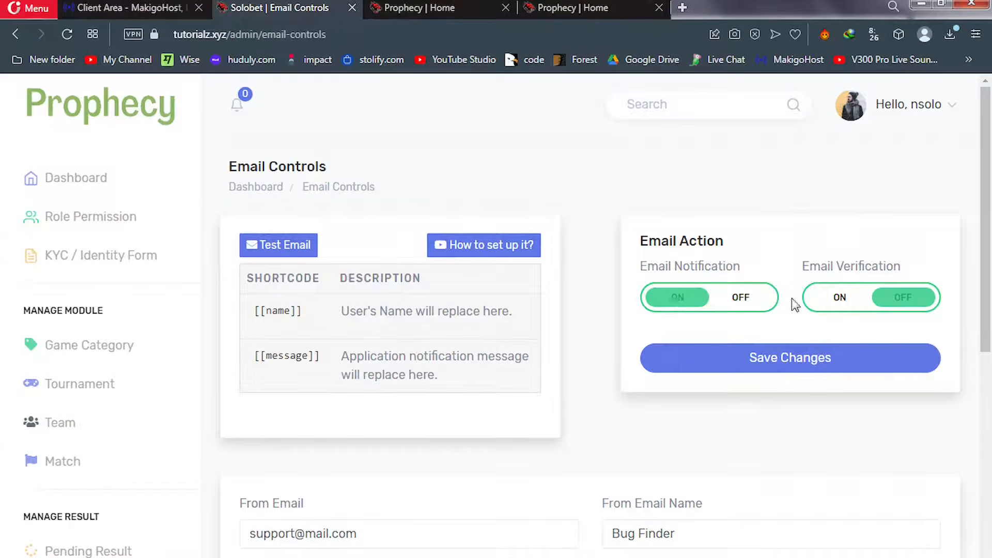
{"action": "left_click", "coordinate": [830, 309]}
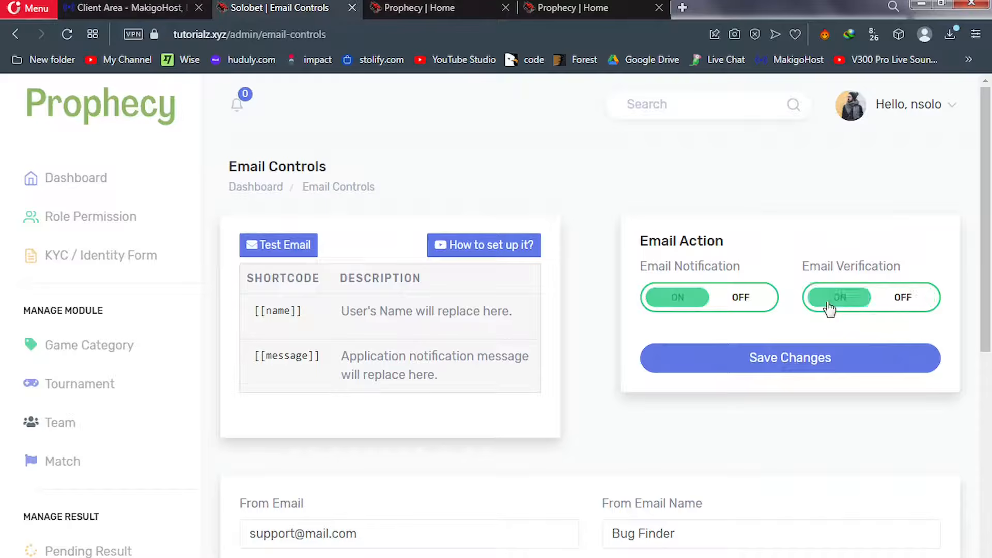
{"action": "left_click", "coordinate": [769, 362]}
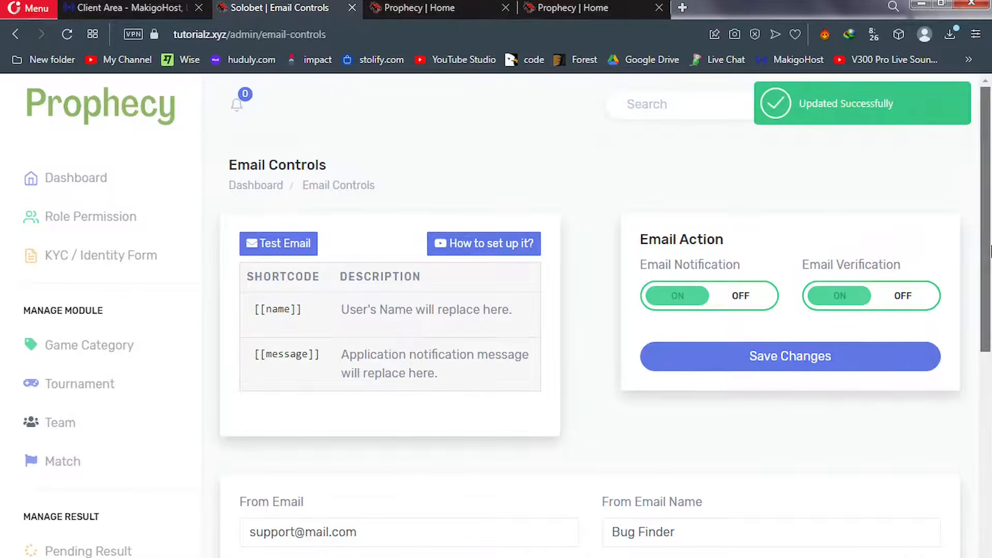
{"action": "left_click_drag", "start_coordinate": [984, 247], "coordinate": [990, 400]}
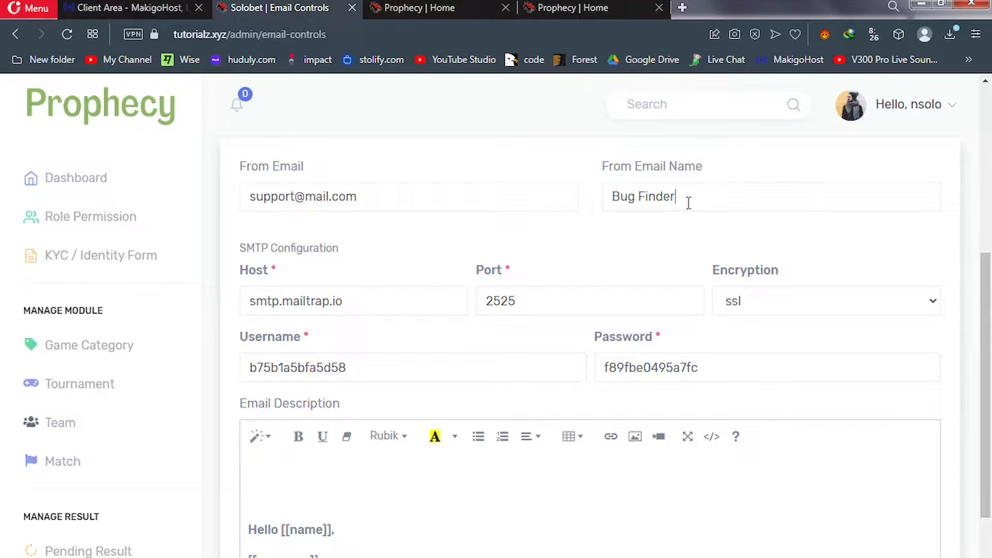
Replace the From Email Name 'Bug Finder' with 'Solobet'
{"action": "left_click_drag", "start_coordinate": [689, 203], "coordinate": [605, 202]}
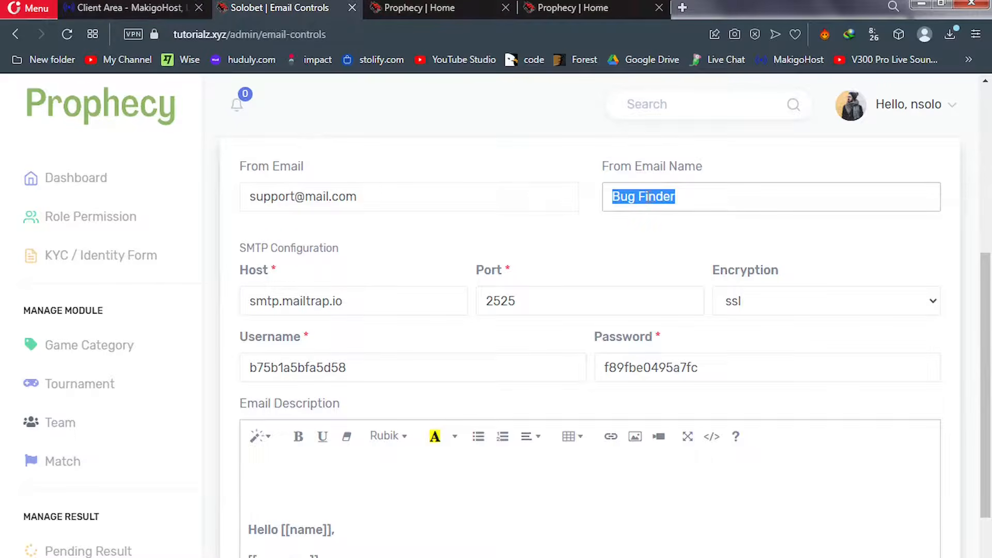
{"action": "type", "text": "Soloet"}
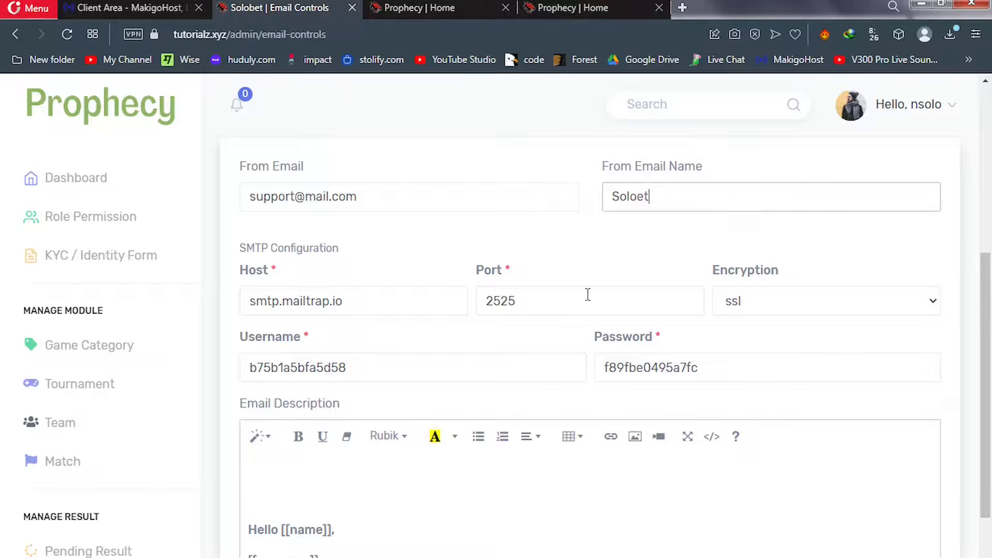
{"action": "key", "text": "Left"}
{"action": "type", "text": "b"}
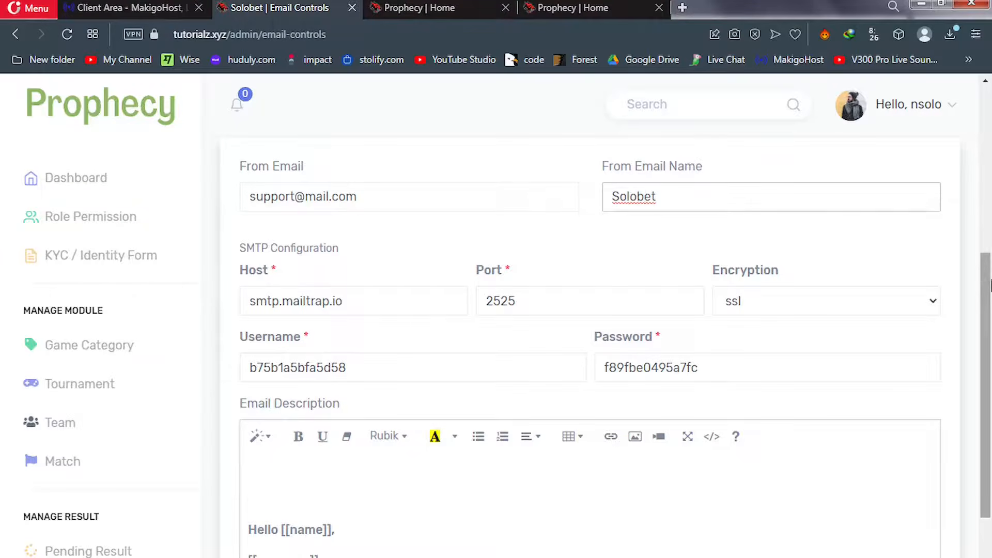
Select the existing From Email address, then scroll down the sidebar
{"action": "scroll", "coordinate": [861, 215], "scroll_direction": "up", "scroll_amount": 3}
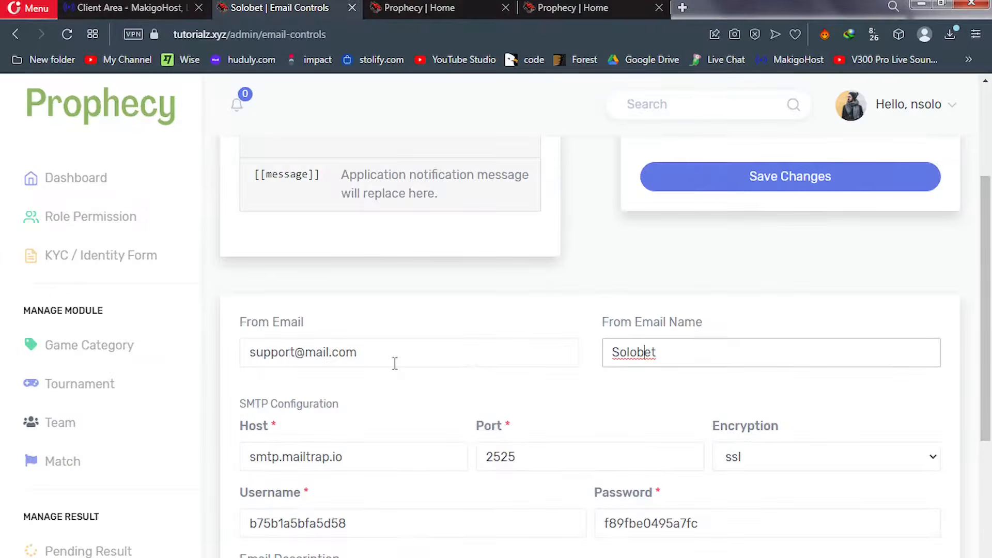
{"action": "left_click", "coordinate": [371, 353]}
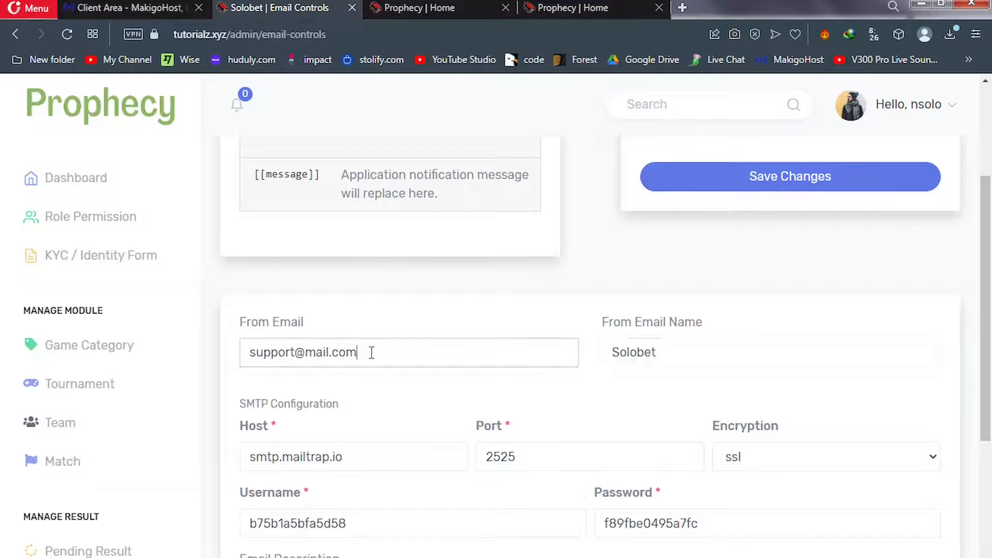
{"action": "left_click_drag", "start_coordinate": [372, 353], "coordinate": [245, 351]}
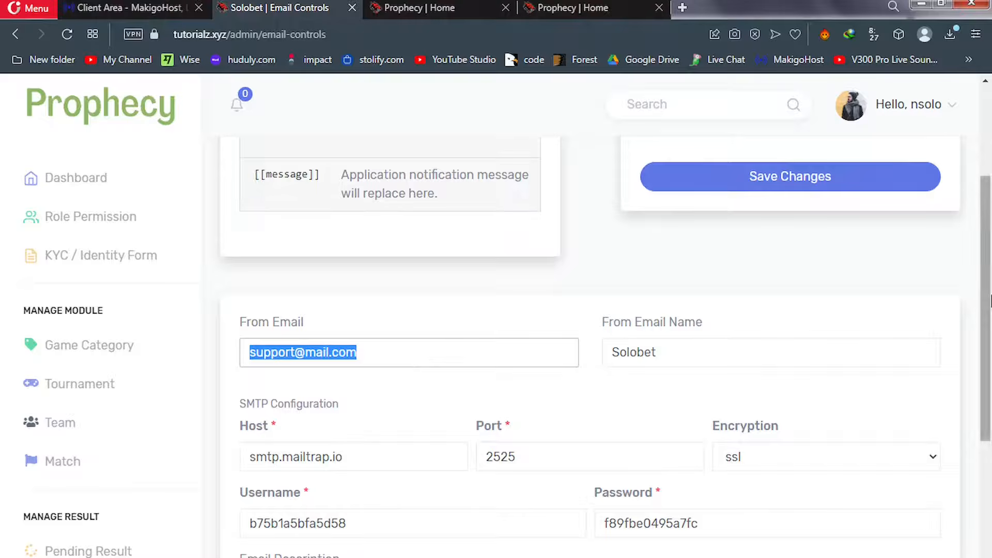
{"action": "left_click_drag", "start_coordinate": [991, 337], "coordinate": [991, 340]}
{"action": "scroll", "coordinate": [892, 403], "scroll_direction": "down", "scroll_amount": 4}
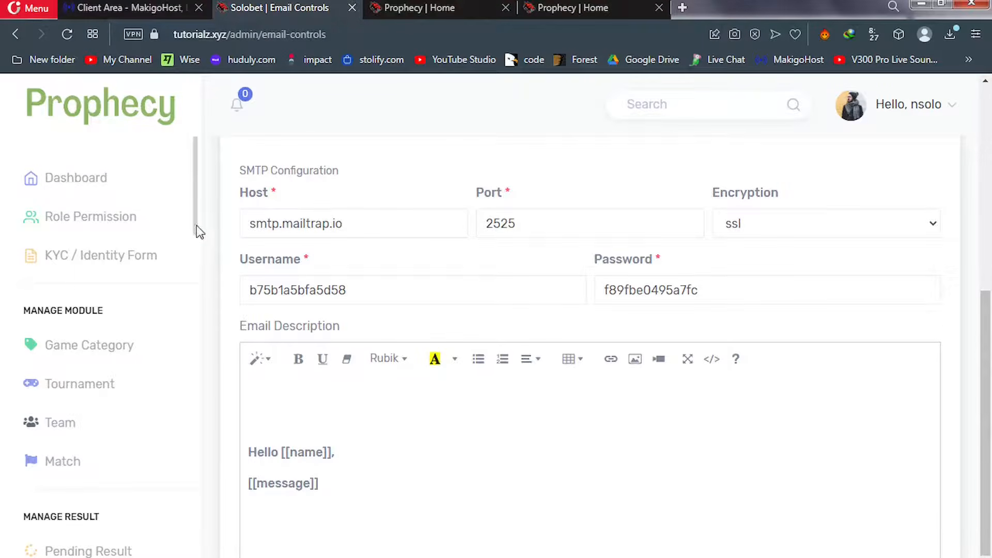
{"action": "left_click_drag", "start_coordinate": [197, 225], "coordinate": [194, 557]}
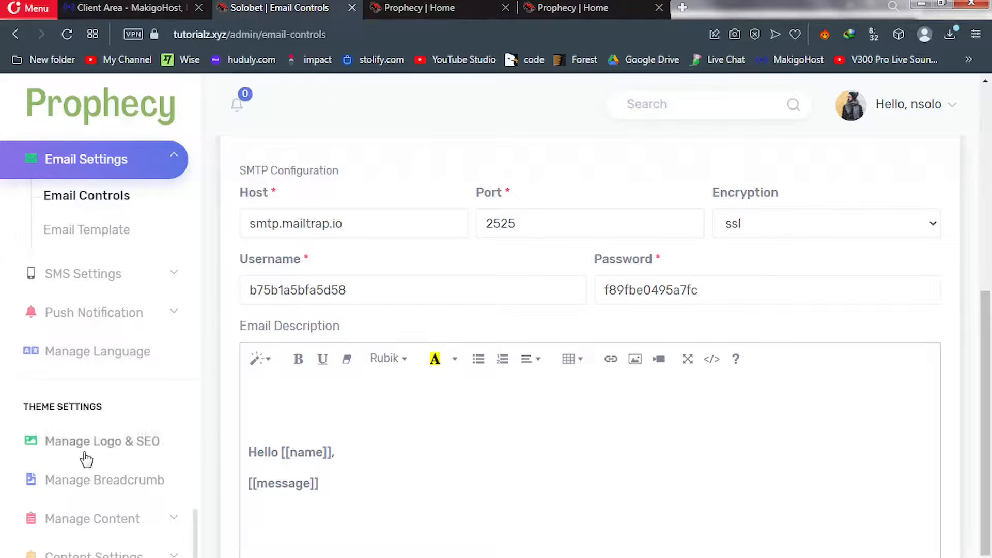
Open Manage Logo & SEO and view the SEO & META Keywords tab
{"action": "left_click", "coordinate": [114, 452]}
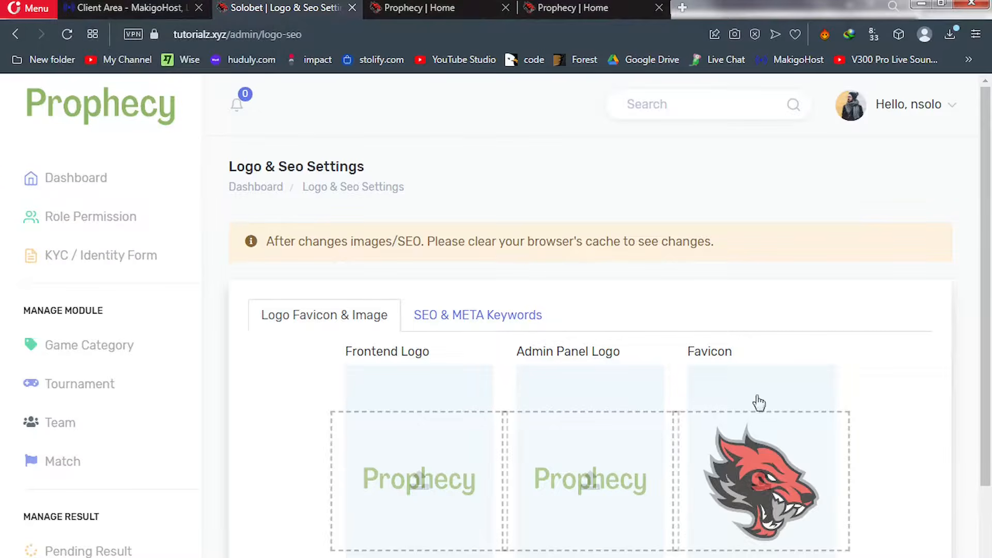
{"action": "left_click", "coordinate": [462, 317]}
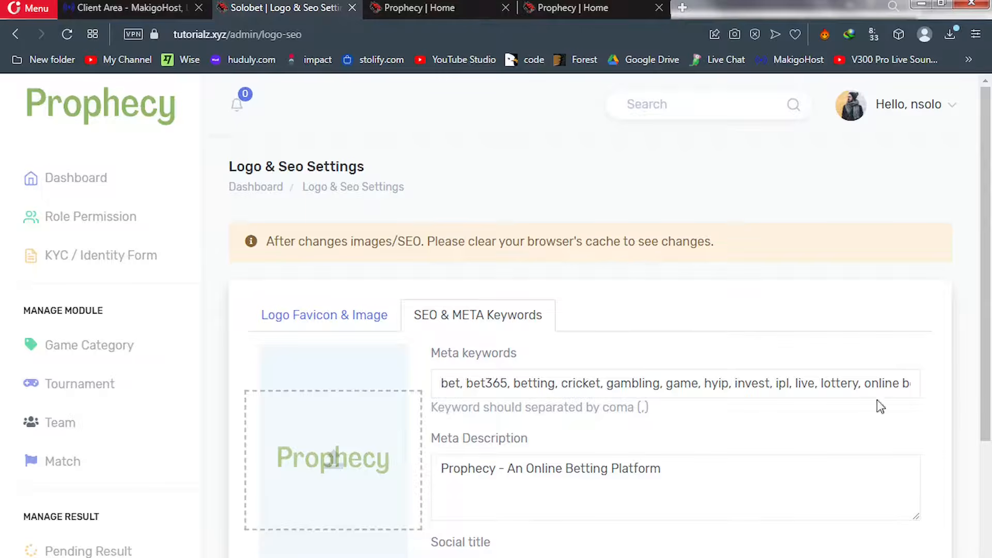
{"action": "scroll", "coordinate": [988, 406], "scroll_direction": "down", "scroll_amount": 2}
{"action": "left_click_drag", "start_coordinate": [990, 405], "coordinate": [990, 428]}
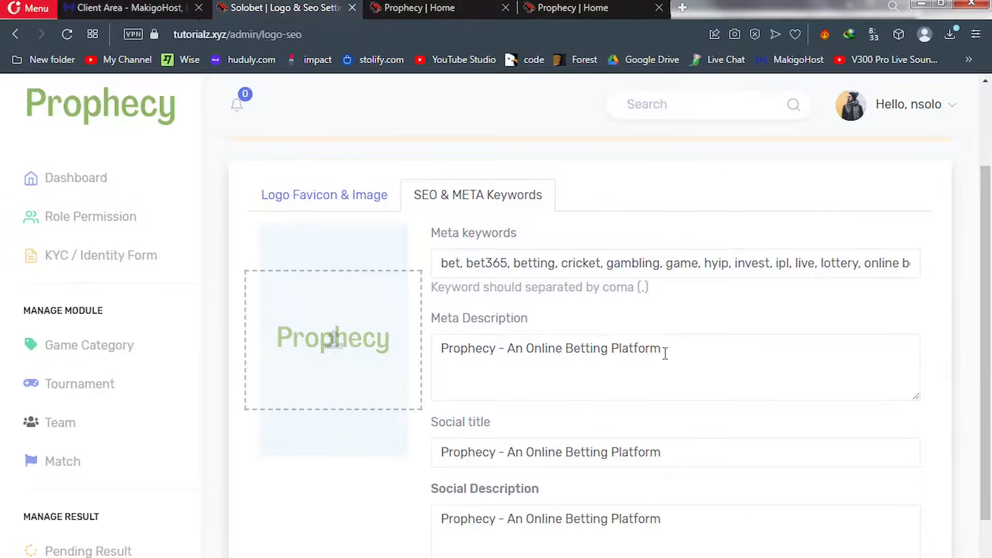
{"action": "scroll", "coordinate": [991, 393], "scroll_direction": "down", "scroll_amount": 3}
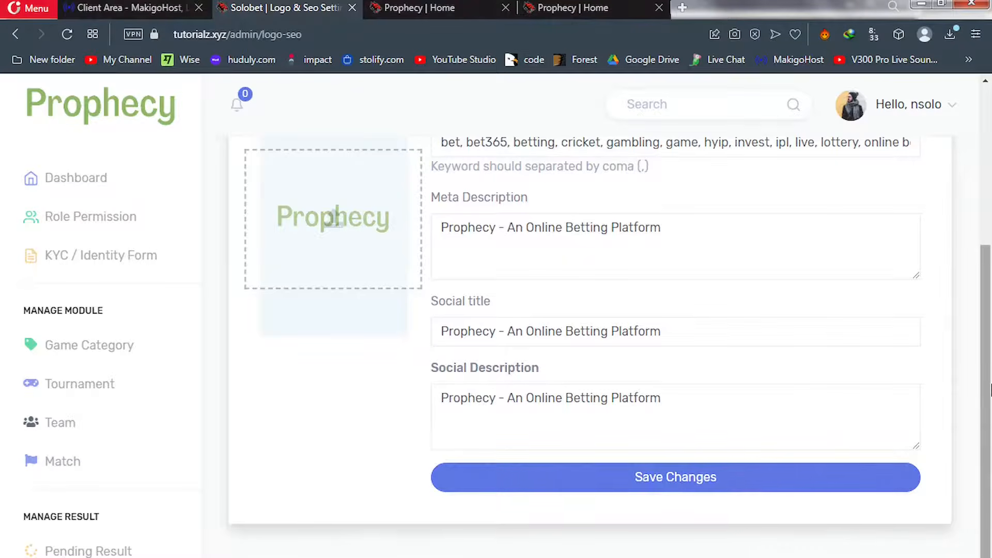
{"action": "left_click_drag", "start_coordinate": [991, 382], "coordinate": [990, 321]}
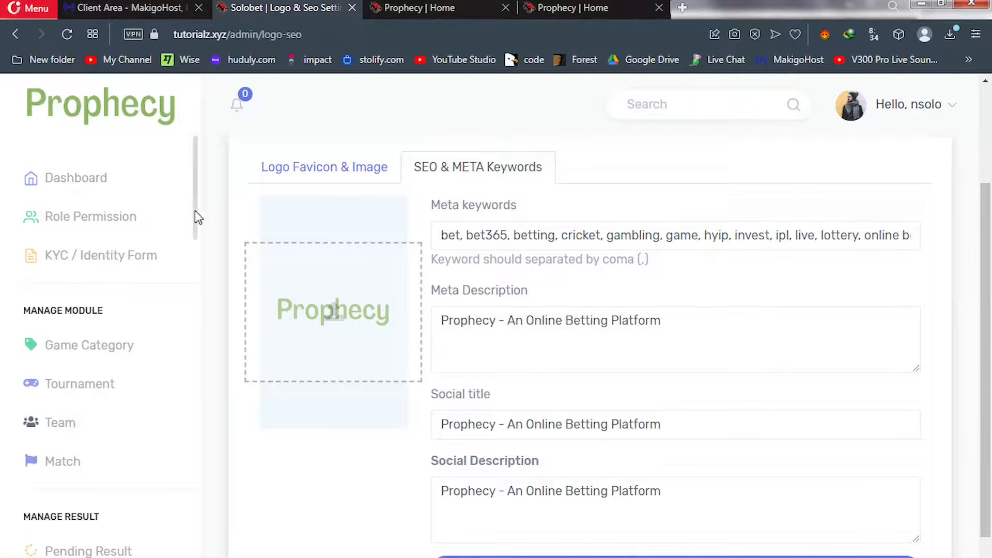
{"action": "left_click_drag", "start_coordinate": [194, 210], "coordinate": [206, 557]}
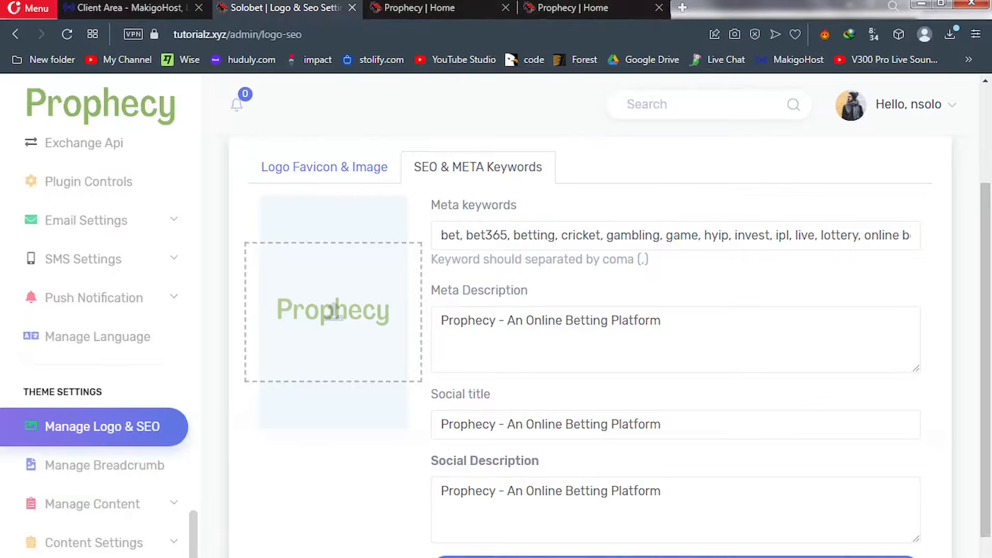
Open the Manage Breadcrumb banner settings, then switch to the public site's Prophecy | Home tab
{"action": "left_click", "coordinate": [118, 471]}
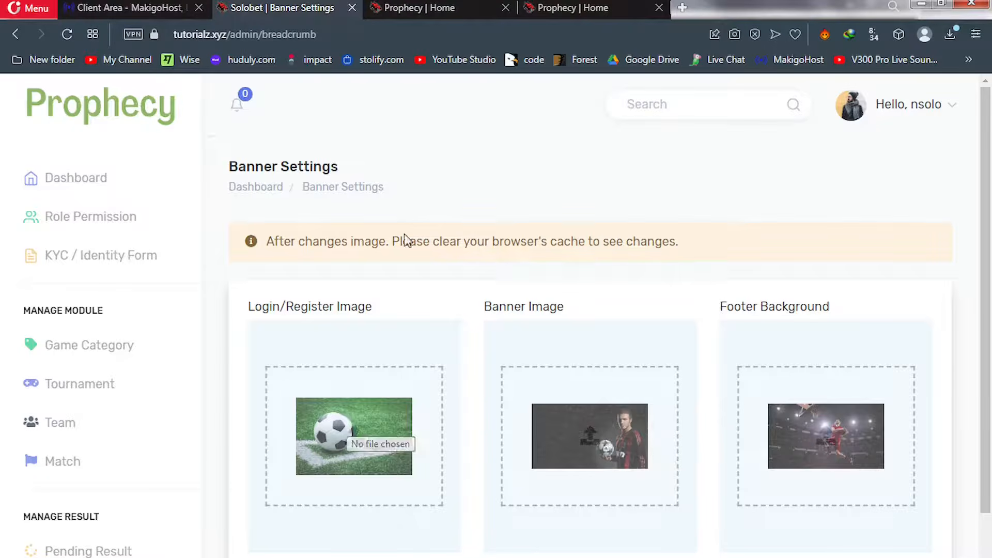
{"action": "left_click", "coordinate": [427, 13]}
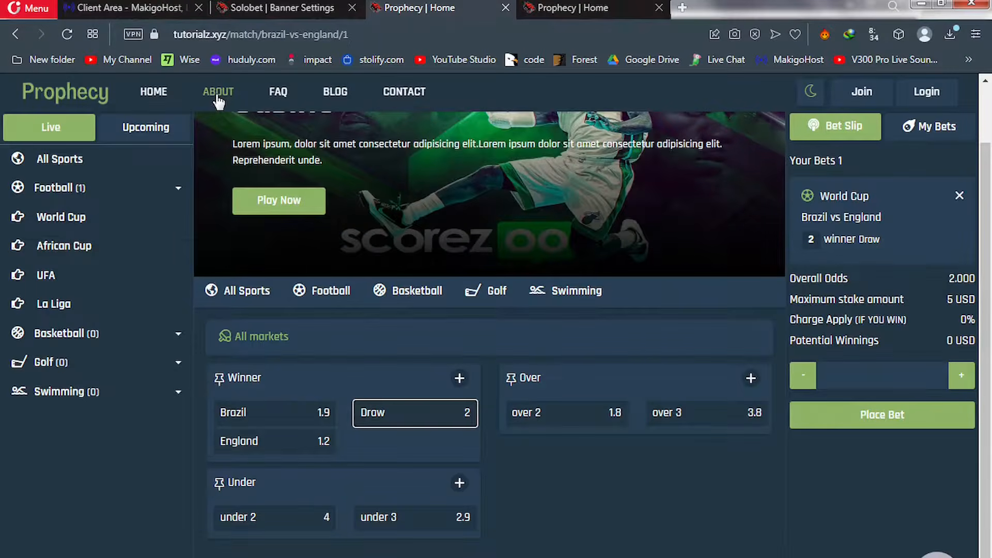
Browse the site's About and Contact pages, then return to the Banner Settings tab
{"action": "left_click", "coordinate": [218, 101]}
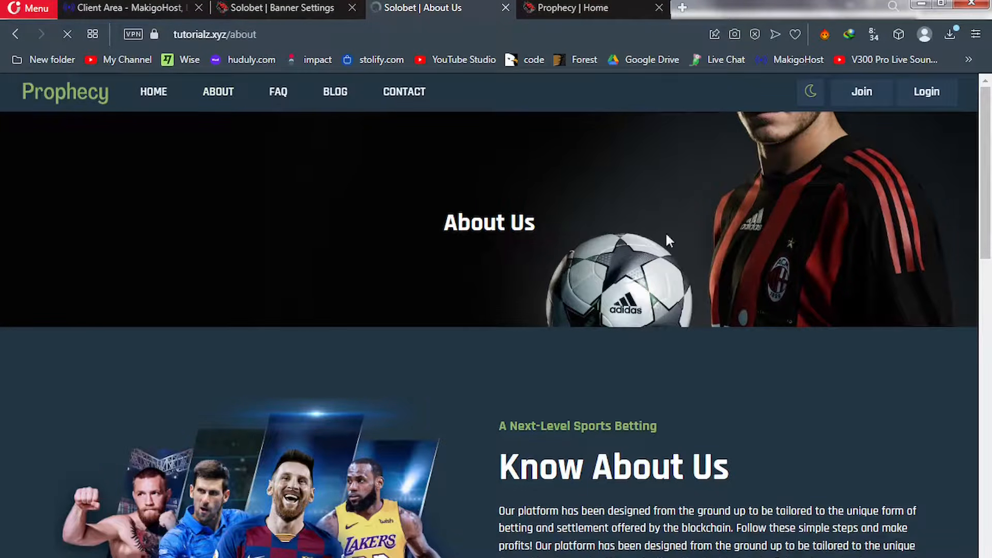
{"action": "left_click", "coordinate": [407, 95]}
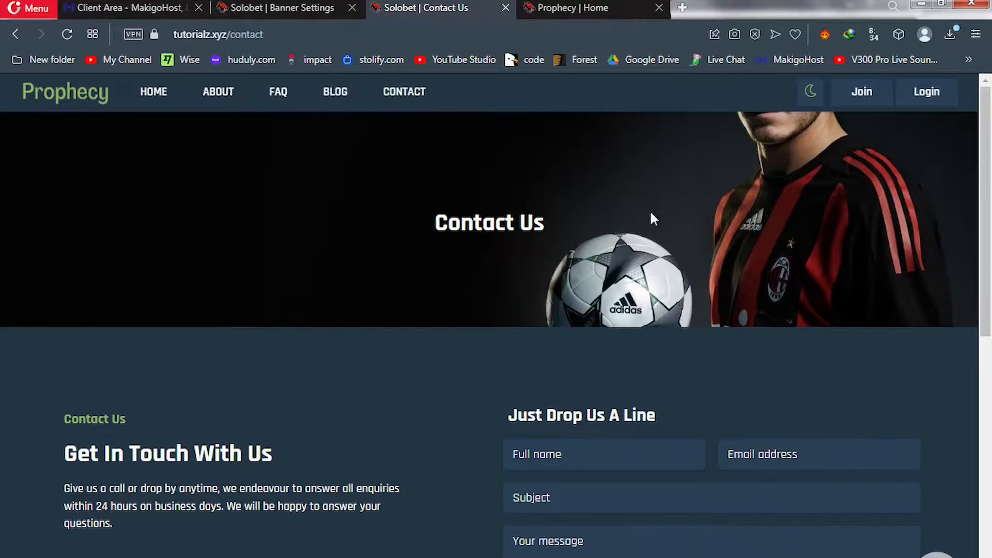
{"action": "left_click", "coordinate": [280, 9]}
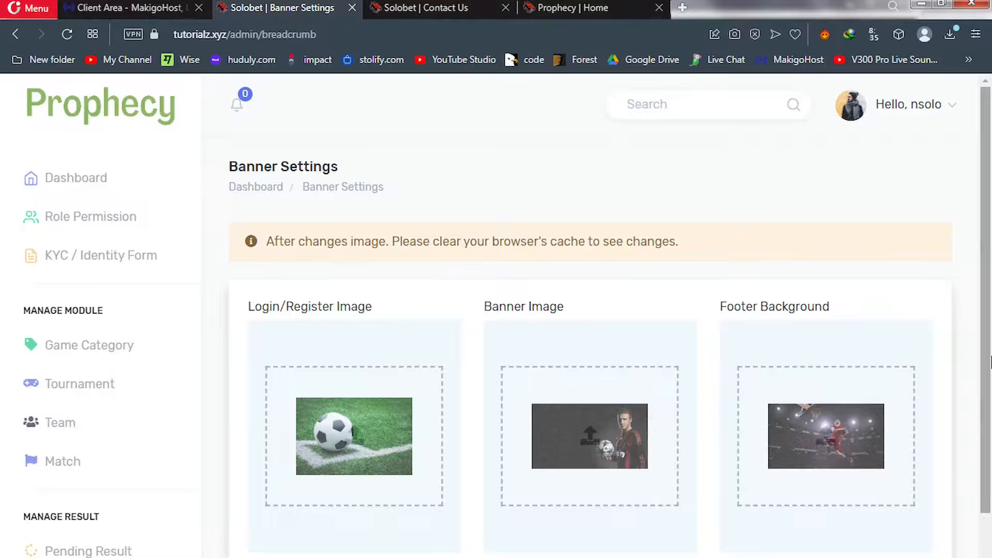
Save the banner image settings
{"action": "scroll", "coordinate": [990, 418], "scroll_direction": "down", "scroll_amount": 1}
{"action": "scroll", "coordinate": [989, 418], "scroll_direction": "down", "scroll_amount": 3}
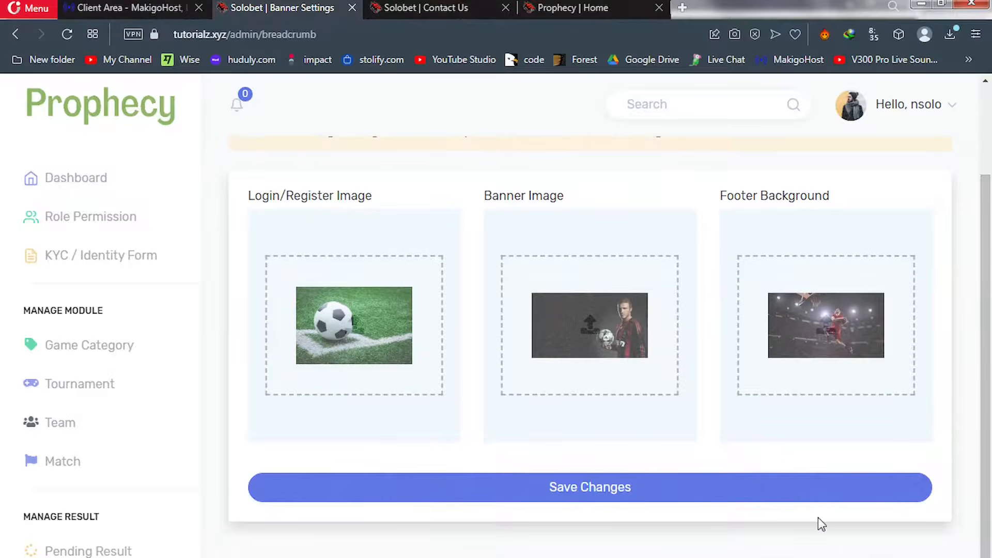
{"action": "left_click", "coordinate": [619, 495]}
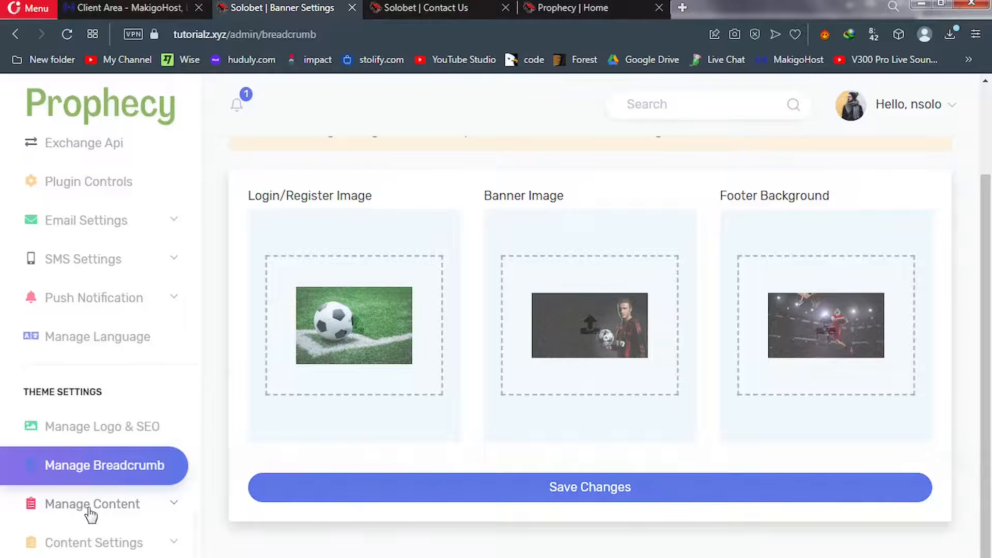
Expand Manage Content and open the Contact Us content page
{"action": "left_click", "coordinate": [175, 507]}
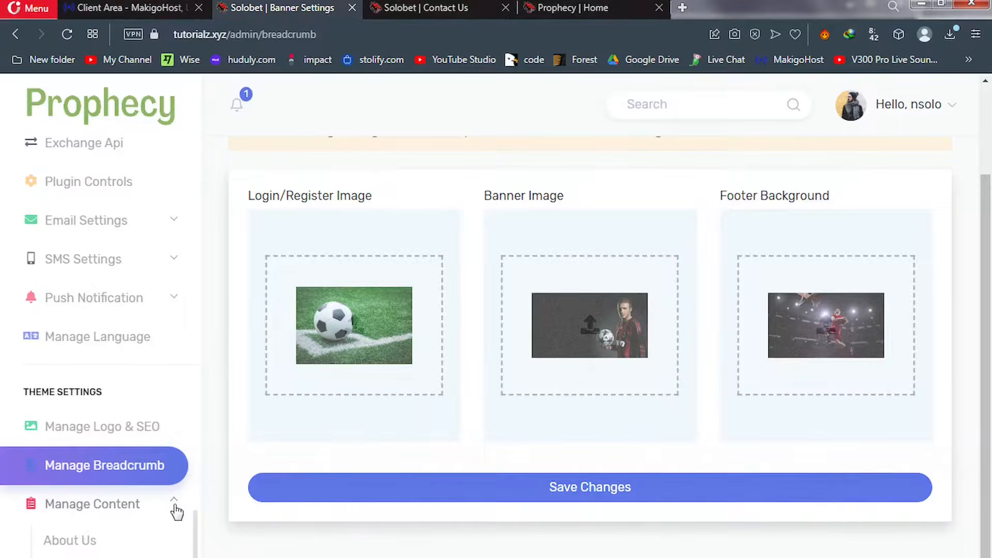
{"action": "scroll", "coordinate": [194, 535], "scroll_direction": "down", "scroll_amount": 3}
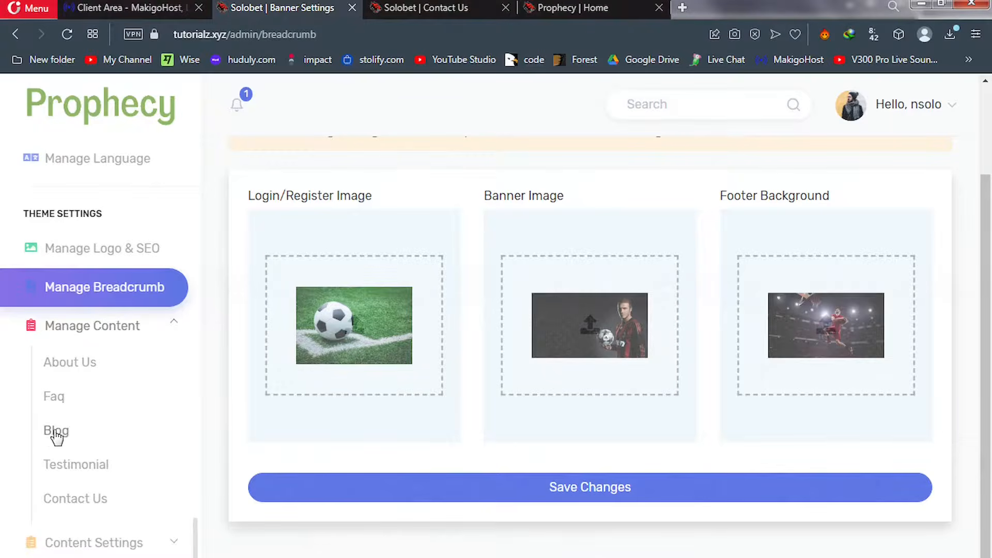
{"action": "left_click", "coordinate": [80, 499]}
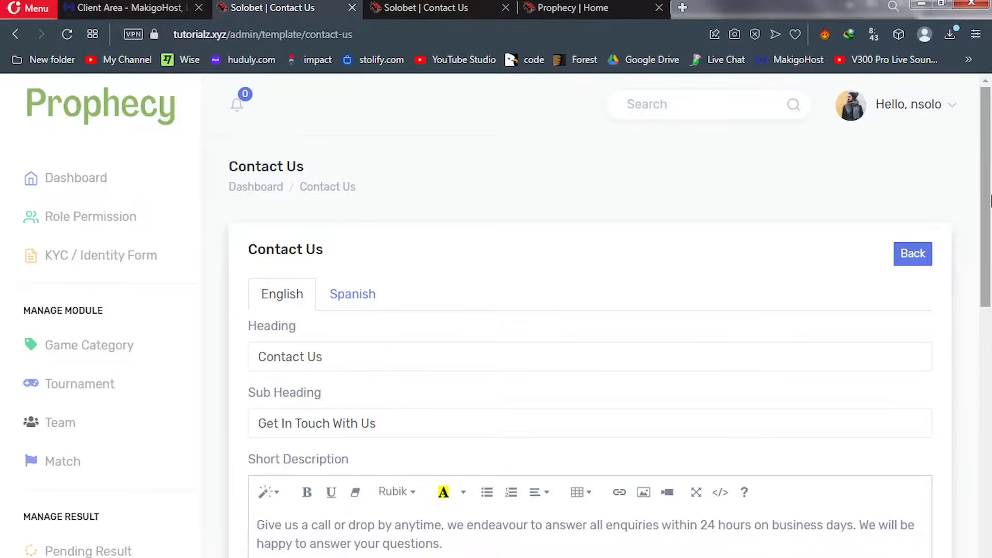
Scroll through the Contact Us form's address, email, phone and footer details to Save Change
{"action": "scroll", "coordinate": [990, 256], "scroll_direction": "down", "scroll_amount": 2}
{"action": "left_click_drag", "start_coordinate": [989, 256], "coordinate": [989, 460]}
{"action": "left_click_drag", "start_coordinate": [990, 470], "coordinate": [990, 504]}
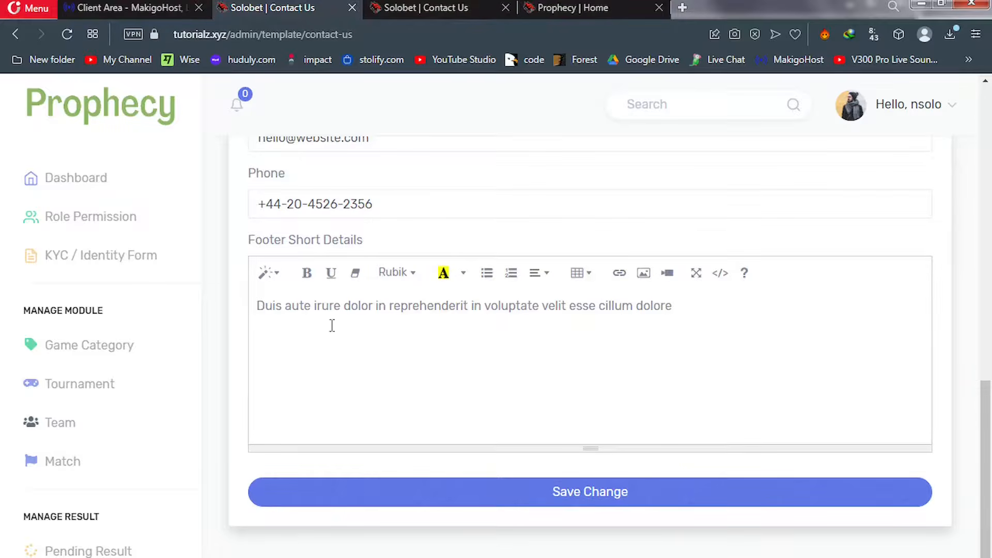
{"action": "left_click_drag", "start_coordinate": [197, 224], "coordinate": [195, 557]}
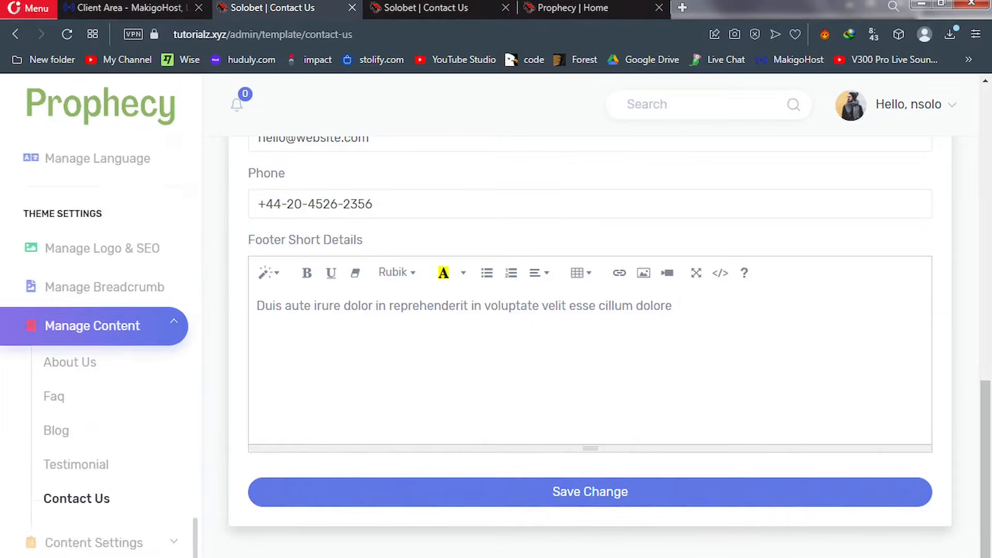
Open the Testimonial content page and scroll through its 'What Clients Say' form
{"action": "left_click", "coordinate": [73, 468]}
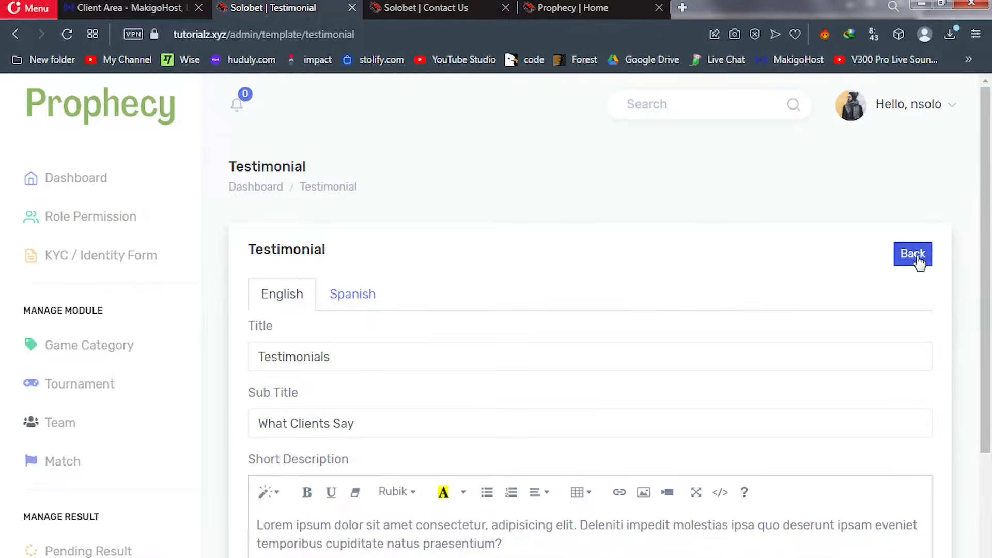
{"action": "left_click_drag", "start_coordinate": [991, 243], "coordinate": [990, 362]}
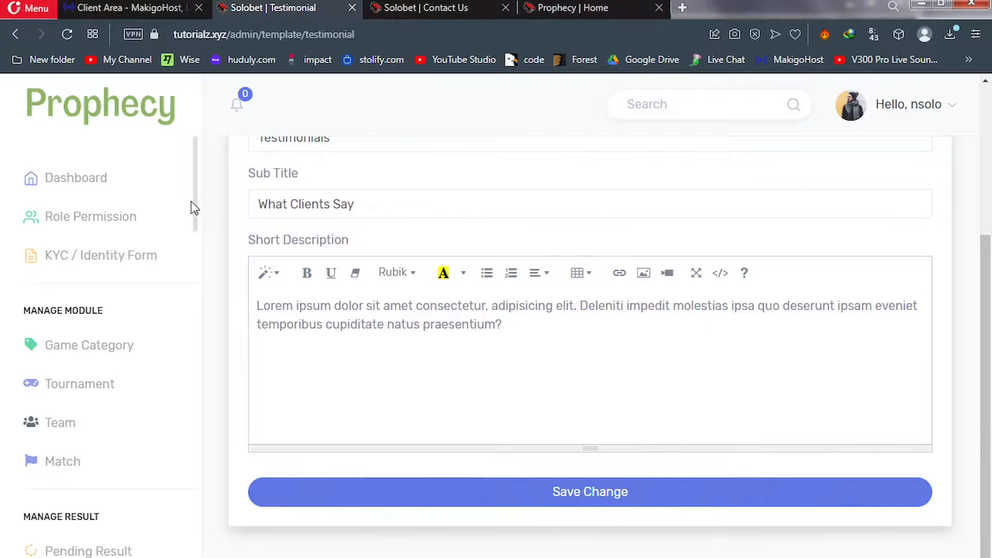
{"action": "left_click_drag", "start_coordinate": [194, 201], "coordinate": [198, 557]}
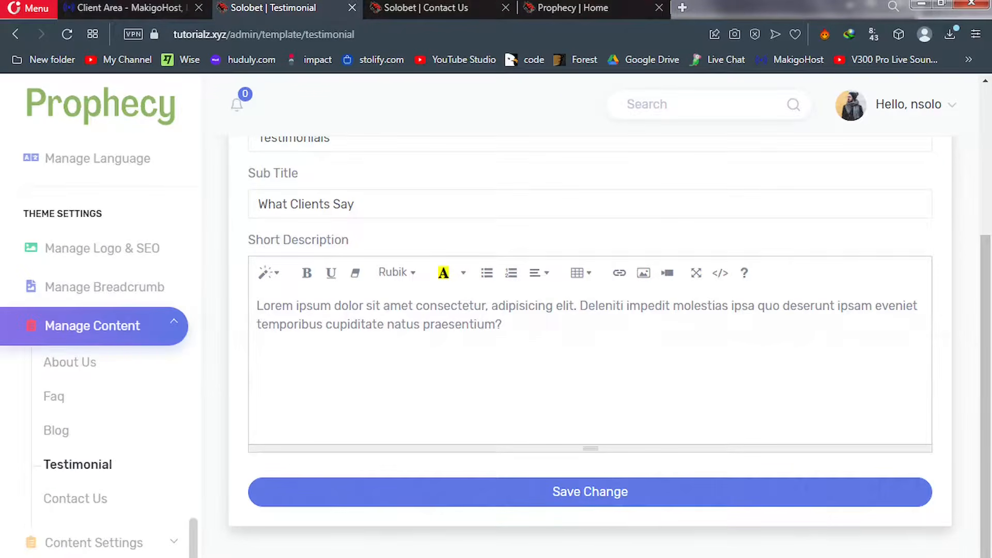
Review the Blog ('Our Blogs') and Faq content pages, then open the About Us content page
{"action": "left_click", "coordinate": [61, 430]}
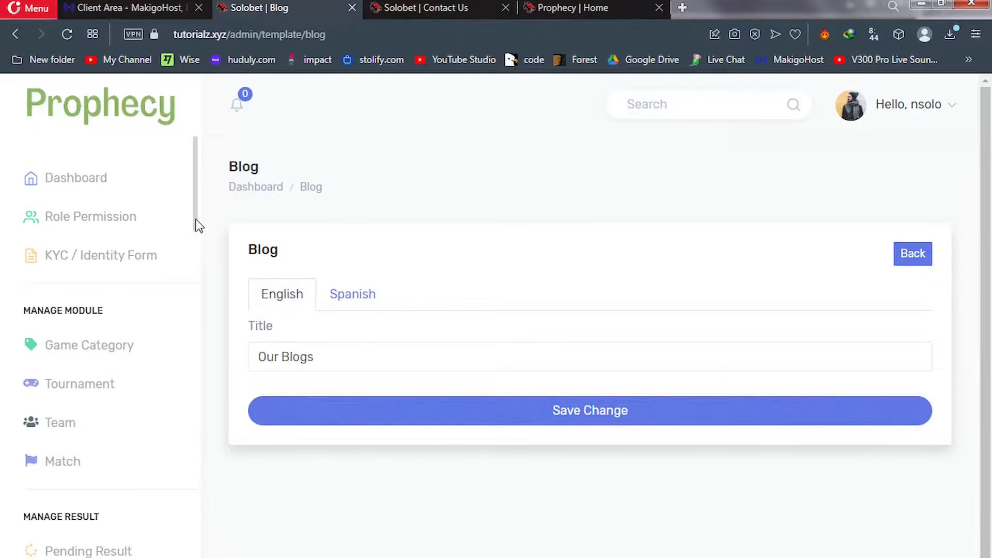
{"action": "left_click_drag", "start_coordinate": [198, 225], "coordinate": [192, 557]}
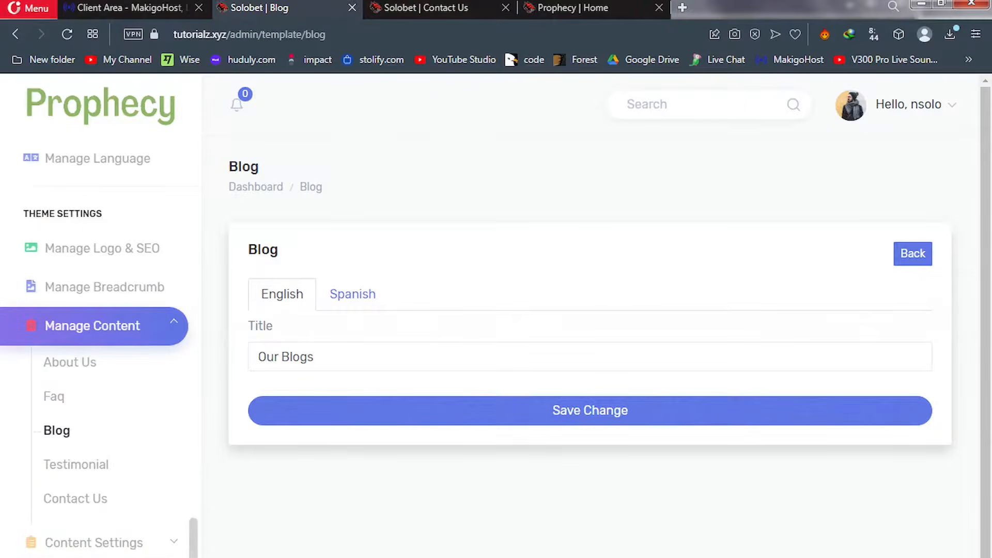
{"action": "left_click", "coordinate": [62, 408]}
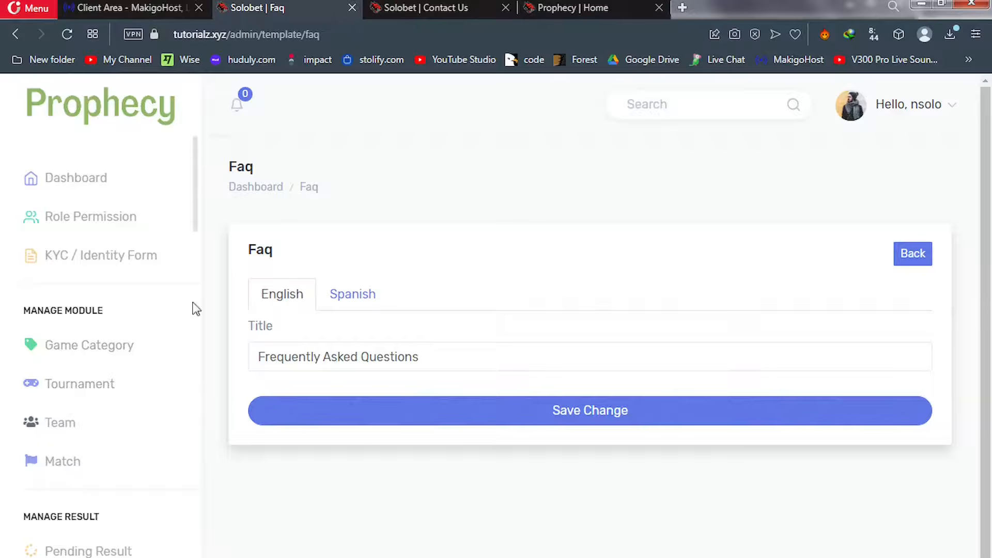
{"action": "left_click_drag", "start_coordinate": [194, 216], "coordinate": [195, 557]}
{"action": "scroll", "coordinate": [190, 521], "scroll_direction": "down", "scroll_amount": 10}
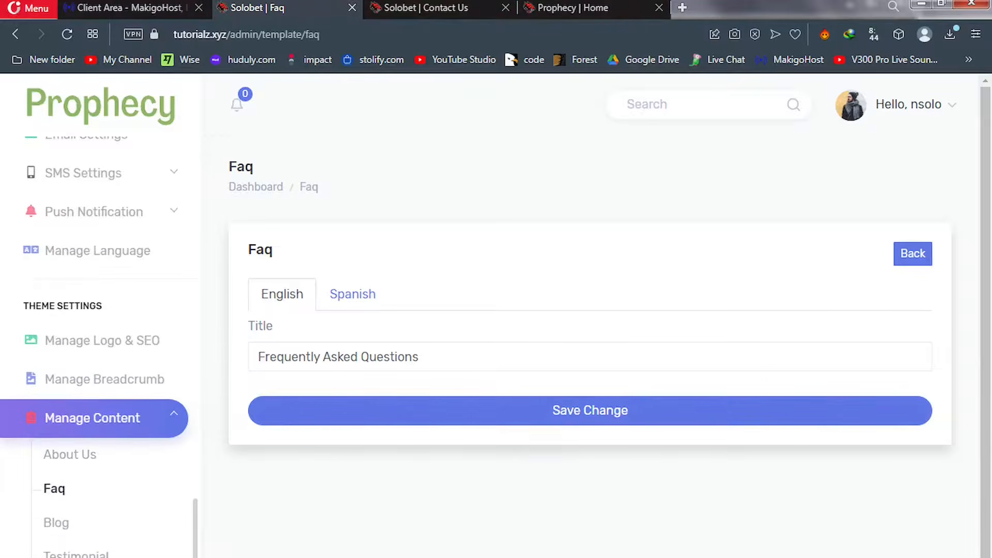
{"action": "left_click", "coordinate": [81, 460]}
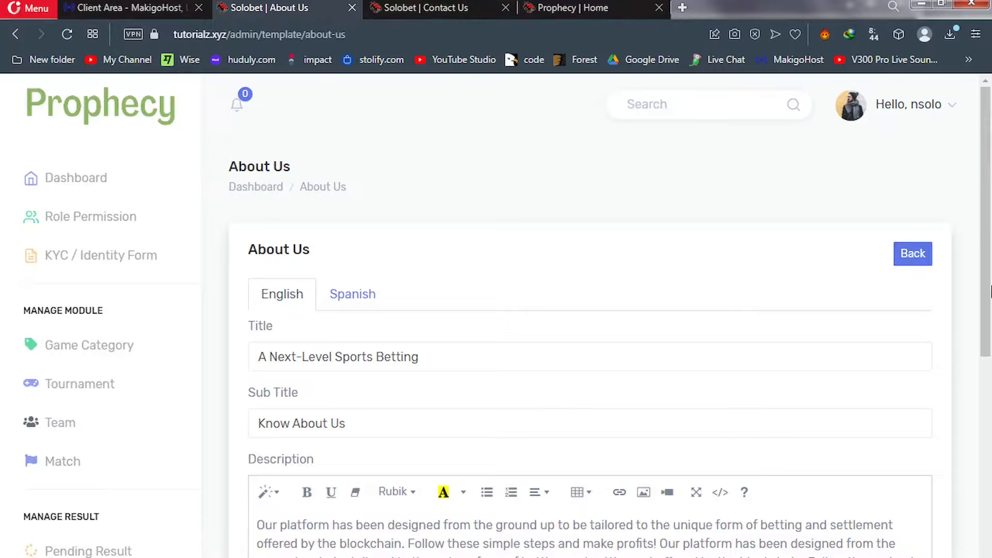
Scroll through the About Us form, then expand Content Settings to list Slider, Testimonial, Faq, Blog and Social
{"action": "scroll", "coordinate": [988, 356], "scroll_direction": "down", "scroll_amount": 3}
{"action": "left_click_drag", "start_coordinate": [990, 356], "coordinate": [989, 552]}
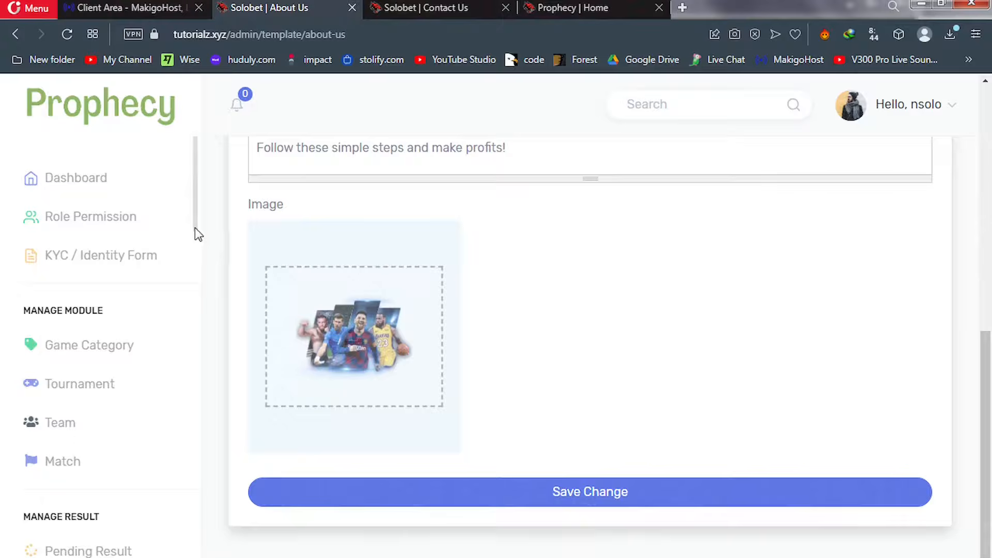
{"action": "left_click_drag", "start_coordinate": [194, 229], "coordinate": [206, 557]}
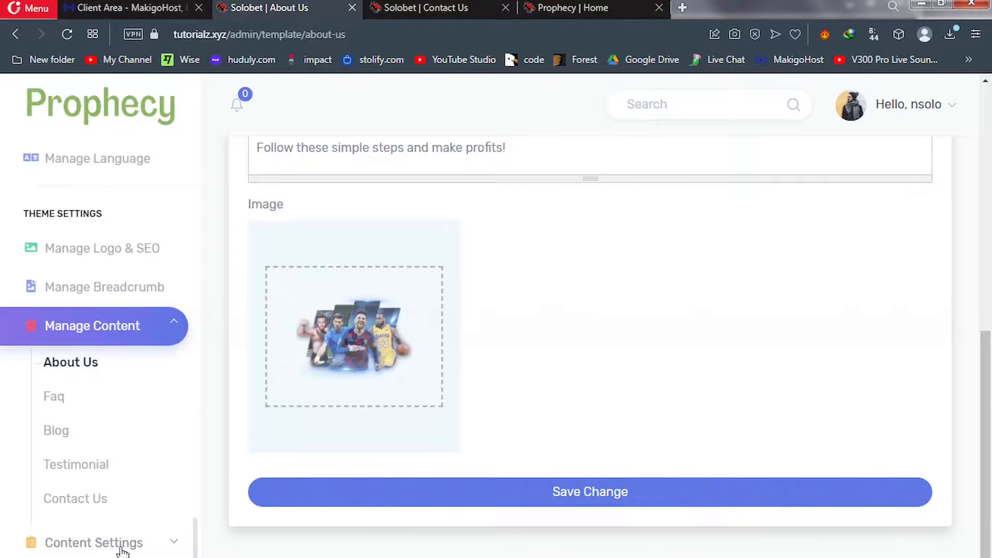
{"action": "left_click", "coordinate": [143, 549]}
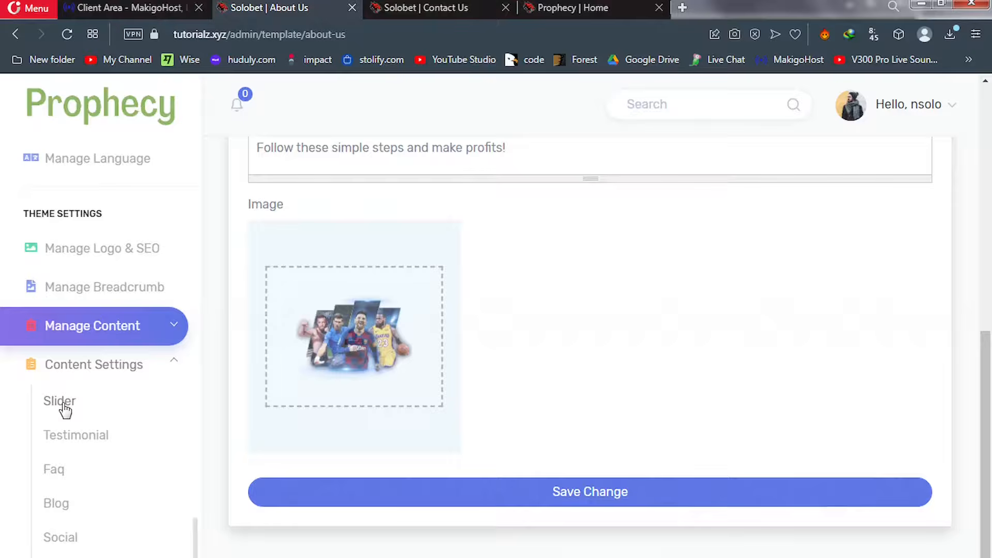
{"action": "left_click", "coordinate": [395, 8]}
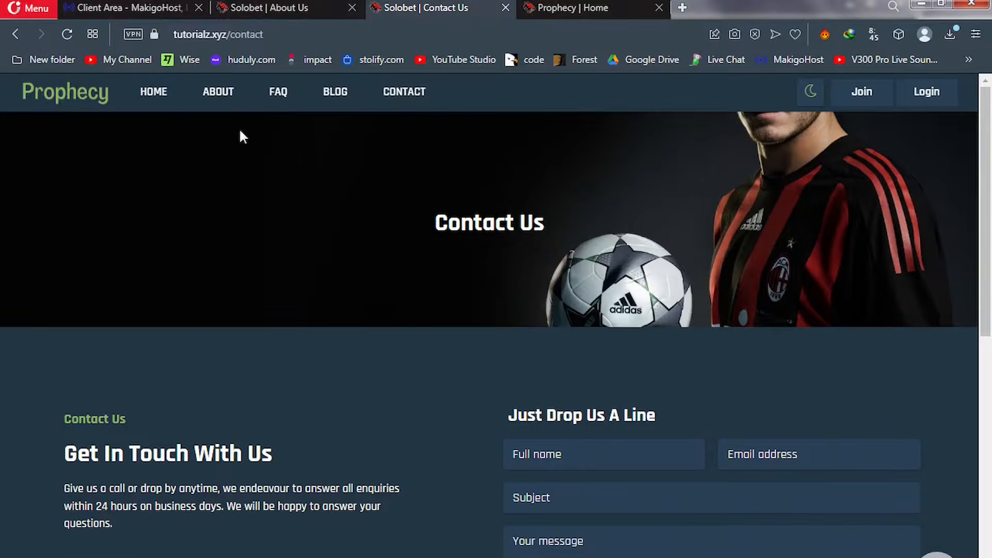
{"action": "left_click", "coordinate": [155, 98]}
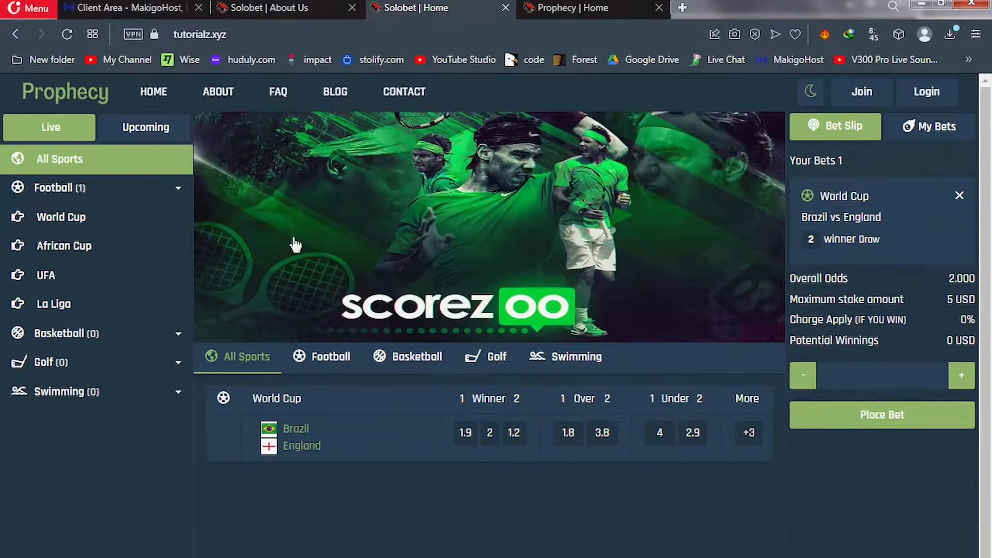
{"action": "left_click", "coordinate": [267, 11]}
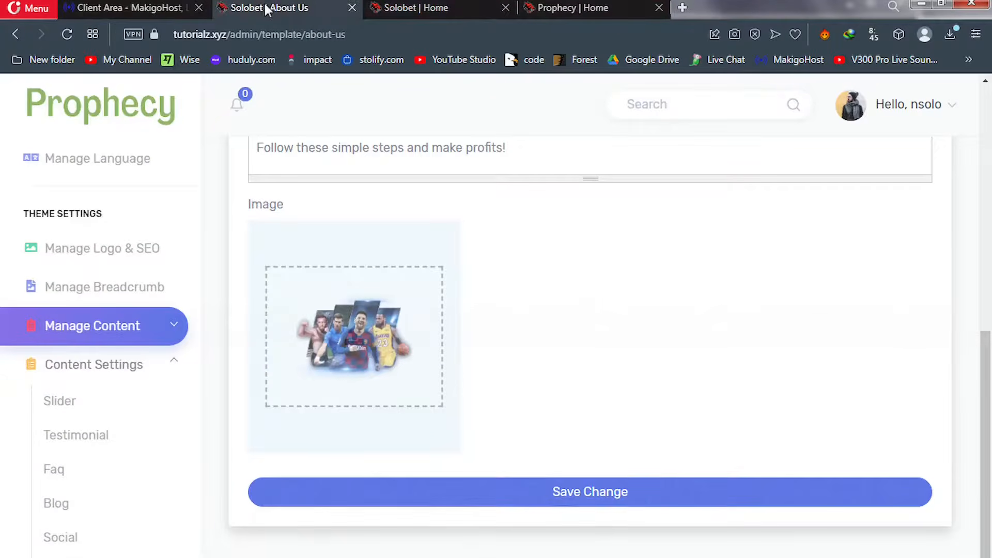
Open a blank new Slider entry form and compare it with the live home page banner
{"action": "left_click", "coordinate": [68, 407]}
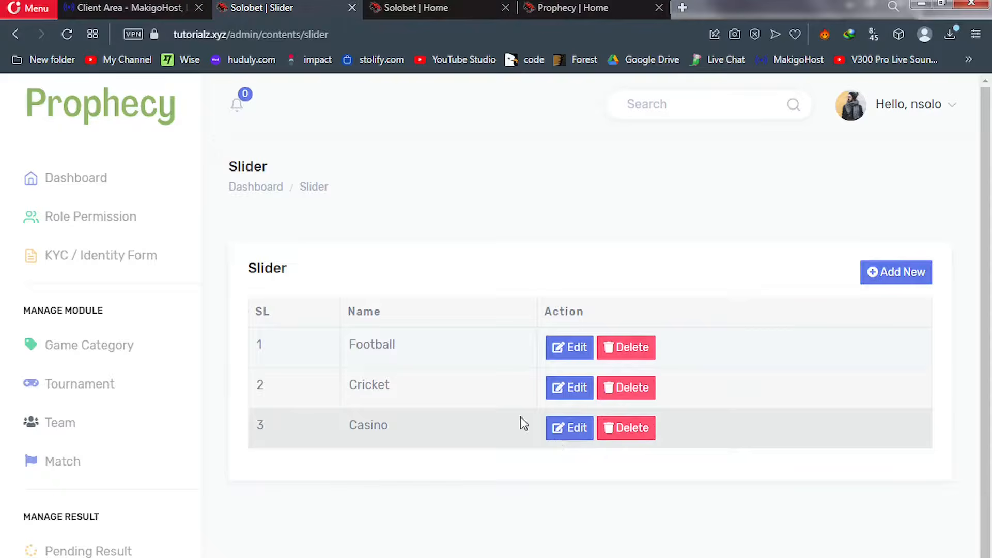
{"action": "left_click", "coordinate": [893, 281]}
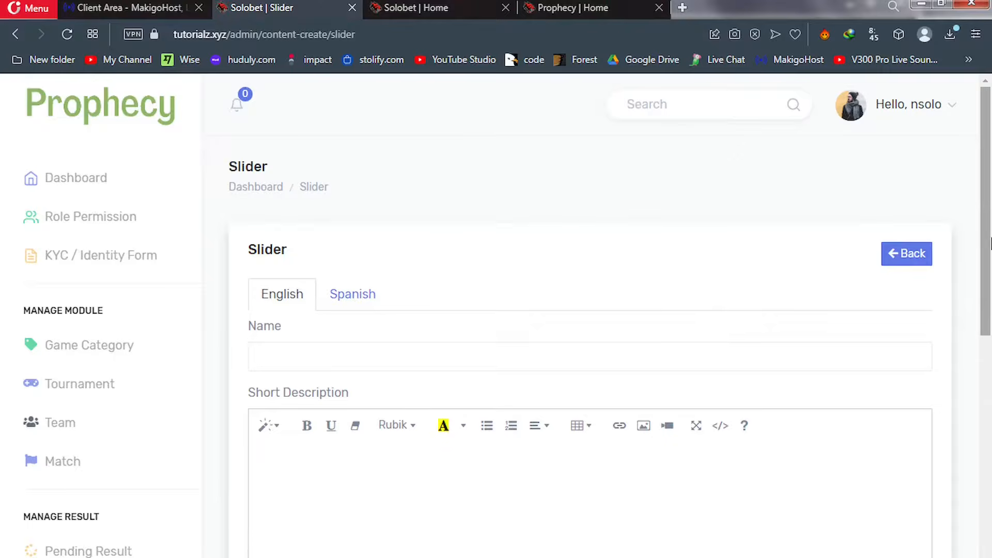
{"action": "left_click_drag", "start_coordinate": [989, 243], "coordinate": [990, 436]}
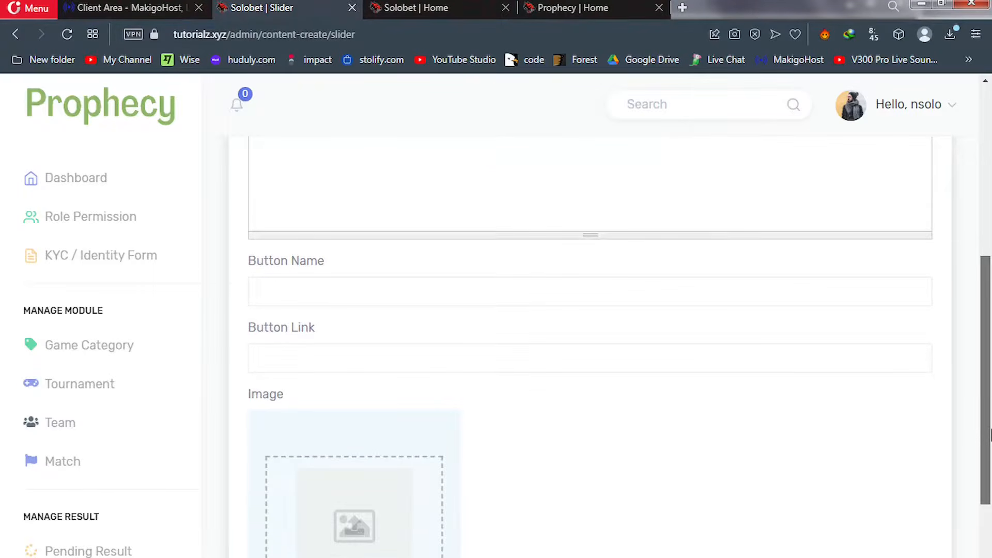
{"action": "left_click", "coordinate": [398, 7]}
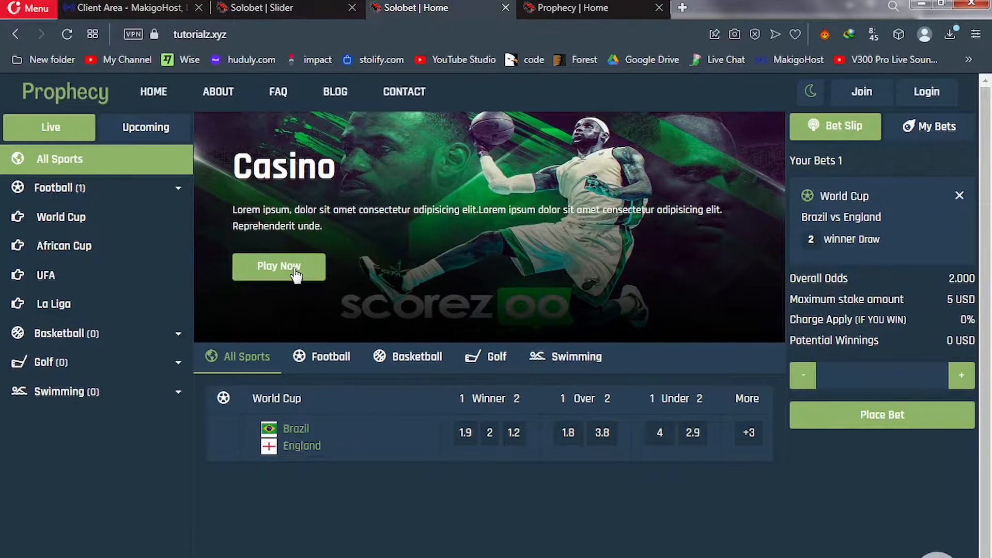
{"action": "left_click", "coordinate": [289, 7]}
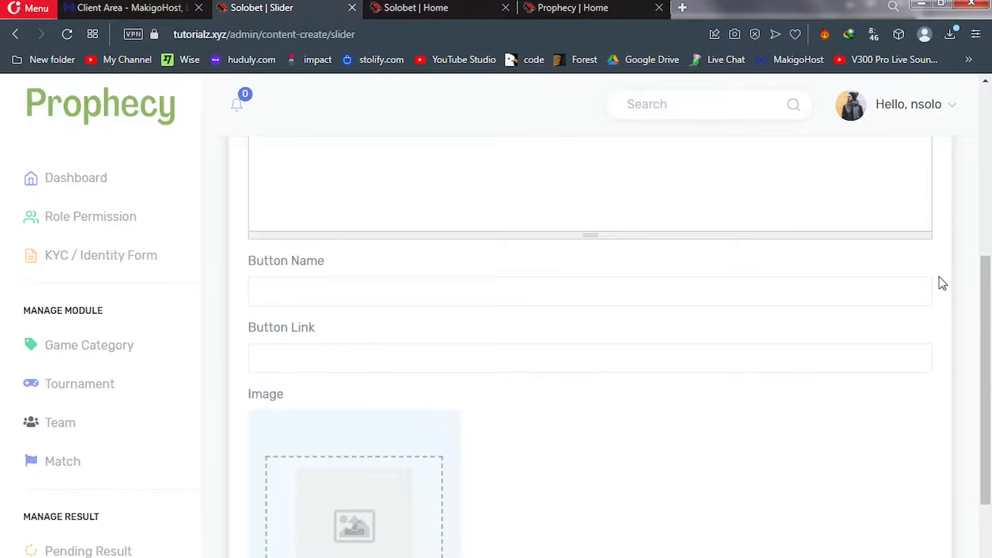
{"action": "left_click_drag", "start_coordinate": [988, 299], "coordinate": [991, 454]}
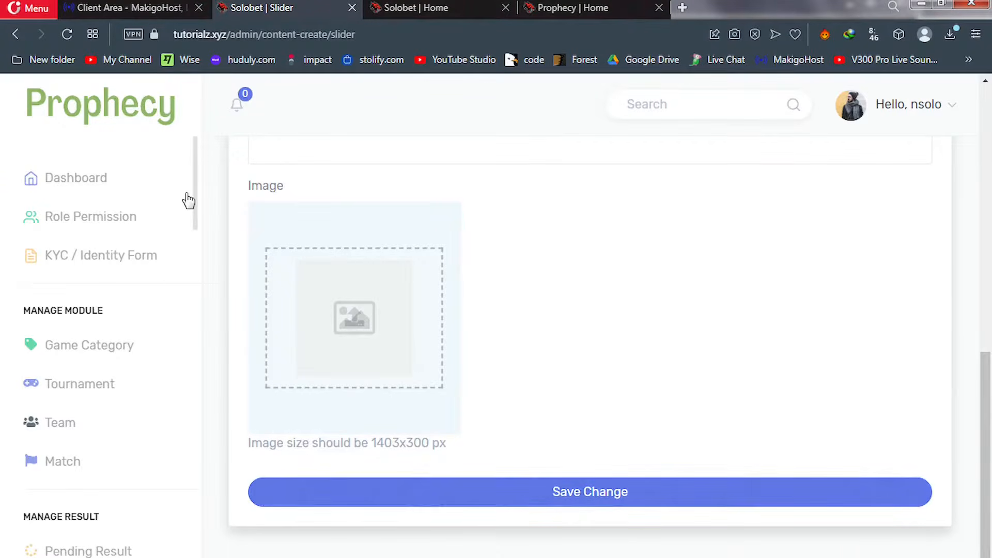
{"action": "left_click_drag", "start_coordinate": [198, 195], "coordinate": [219, 557]}
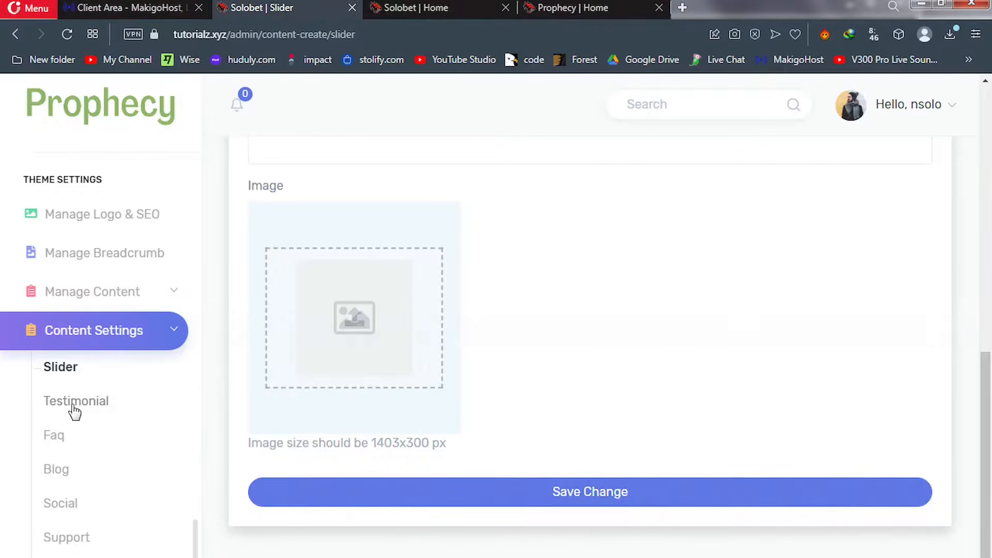
Open the Faq list and review its six questions, starting with 'What is Partial status?'
{"action": "left_click", "coordinate": [55, 435]}
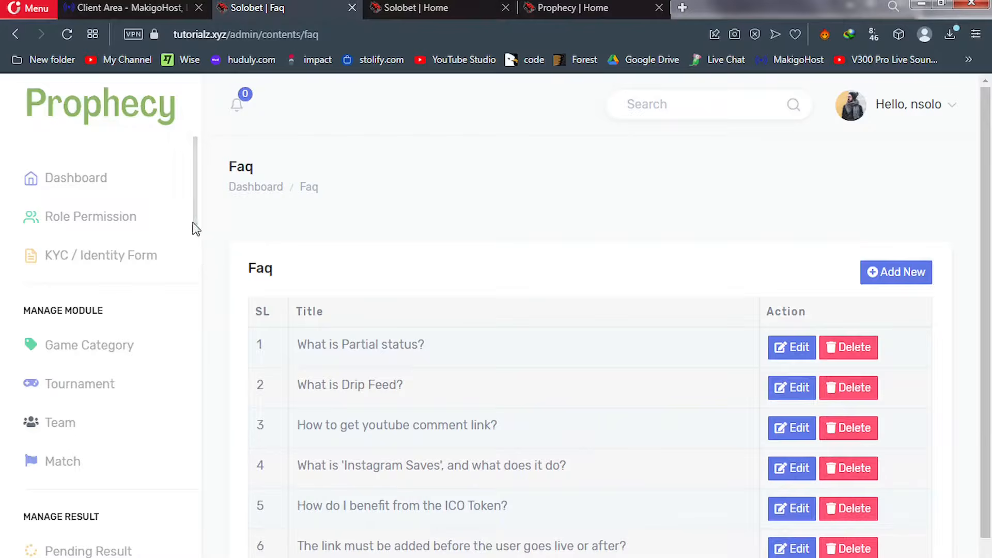
{"action": "left_click_drag", "start_coordinate": [195, 224], "coordinate": [199, 557]}
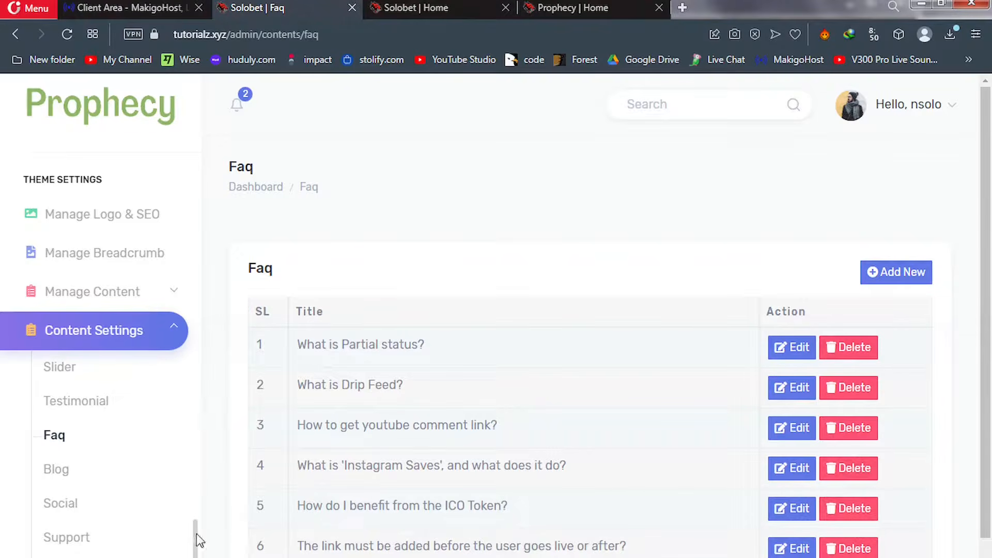
{"action": "left_click_drag", "start_coordinate": [197, 534], "coordinate": [191, 347]}
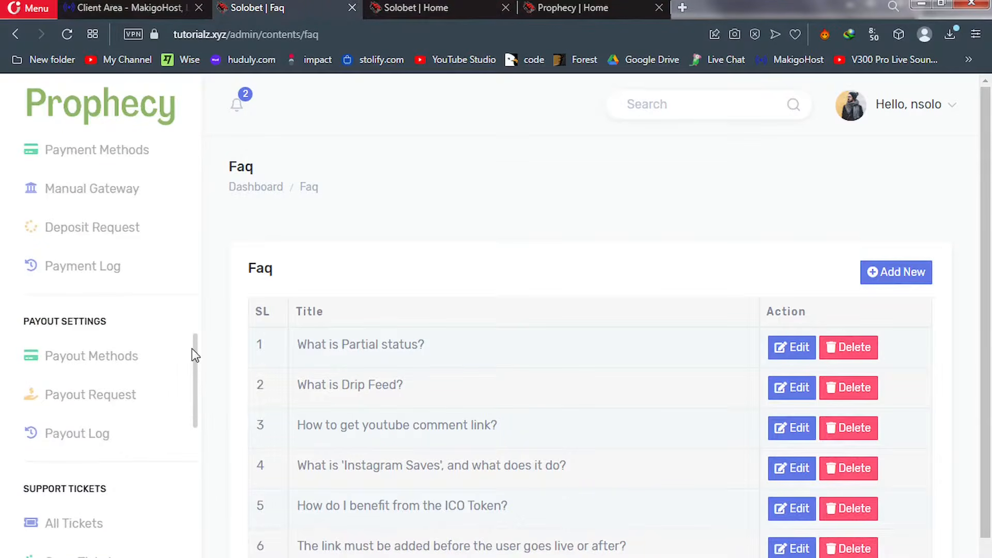
Go to Payment Methods and open Flutterwave's edit form (USD, 0.012 rate, 0.5 fixed charge)
{"action": "left_click", "coordinate": [102, 162]}
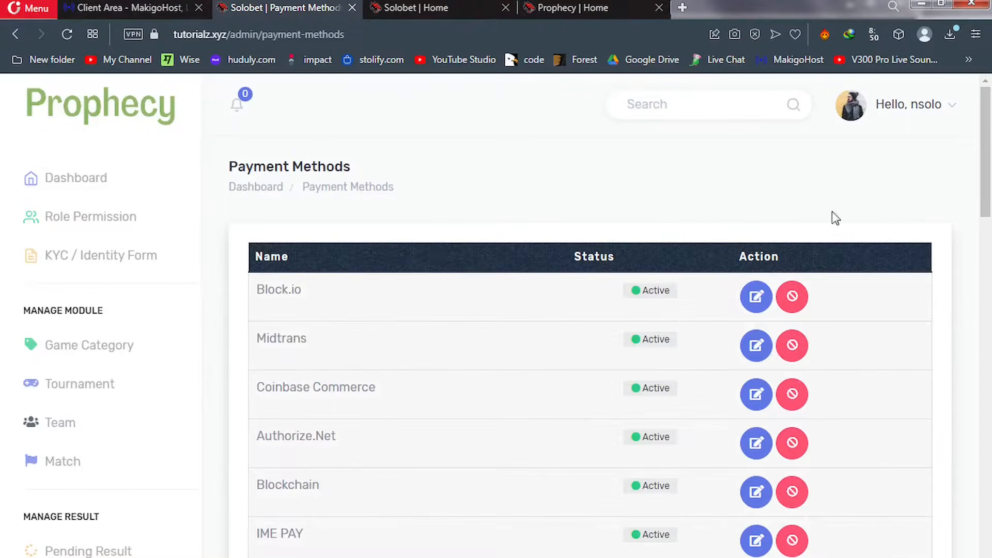
{"action": "scroll", "coordinate": [991, 170], "scroll_direction": "down", "scroll_amount": 6}
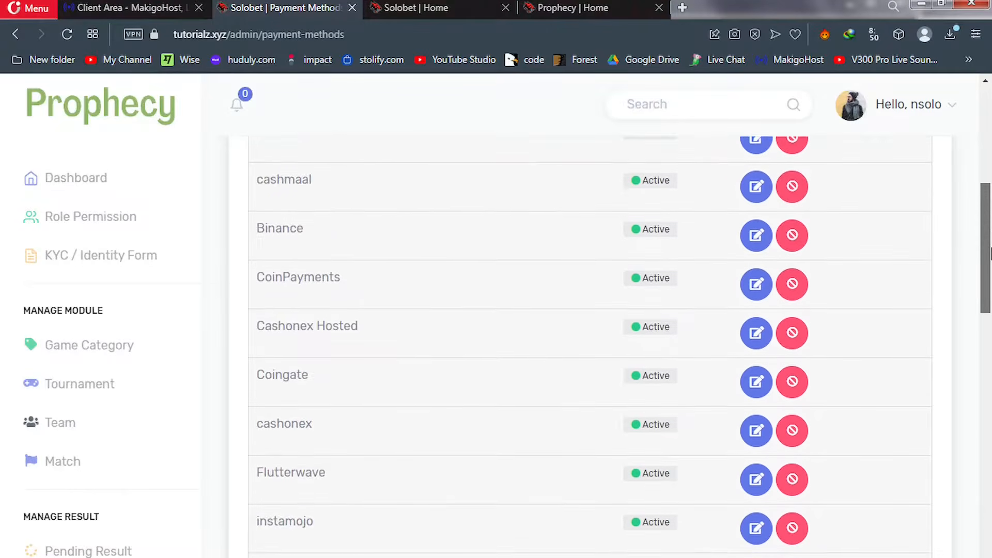
{"action": "scroll", "coordinate": [991, 238], "scroll_direction": "down", "scroll_amount": 1}
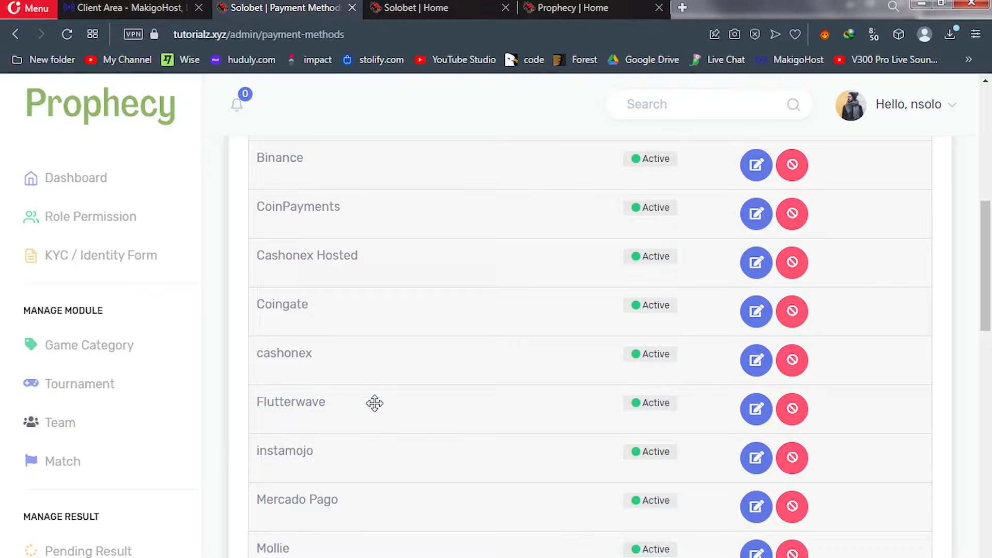
{"action": "left_click", "coordinate": [759, 417]}
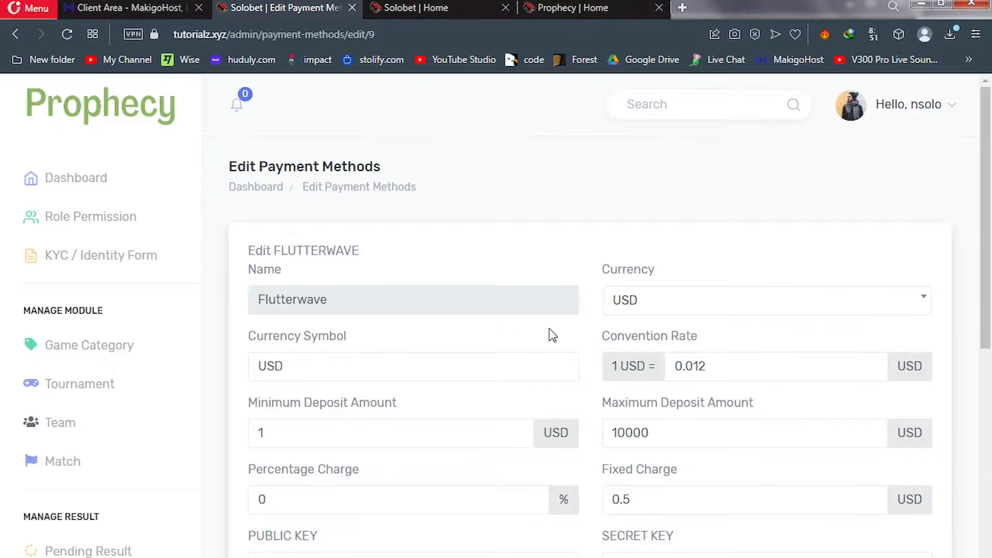
Set the Flutterwave gateway's currency to KES
{"action": "left_click", "coordinate": [640, 303]}
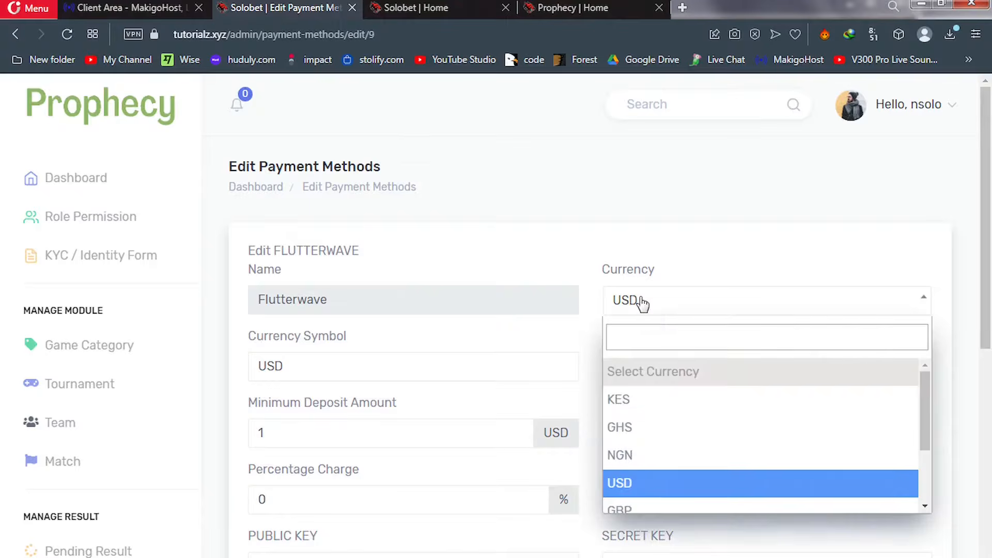
{"action": "left_click", "coordinate": [641, 302]}
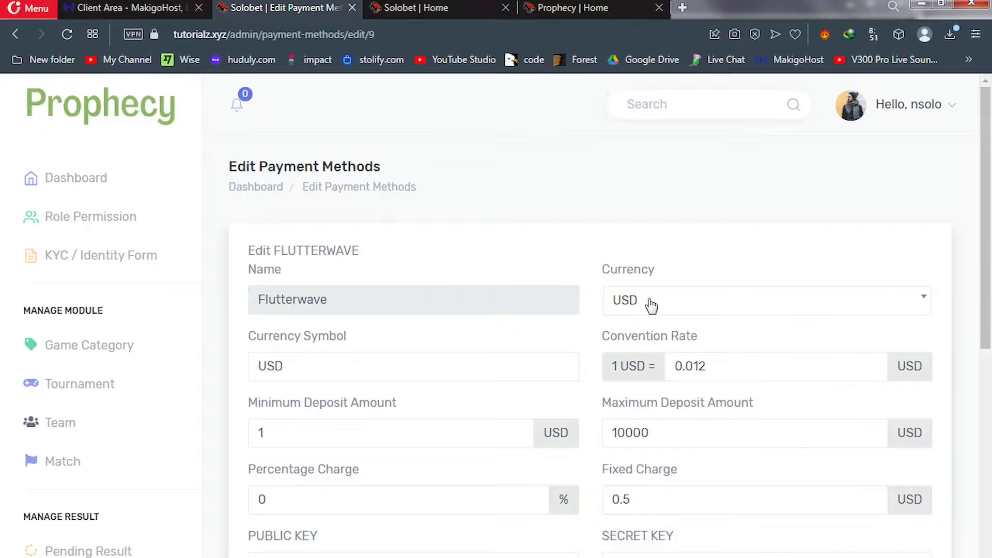
{"action": "left_click", "coordinate": [650, 305]}
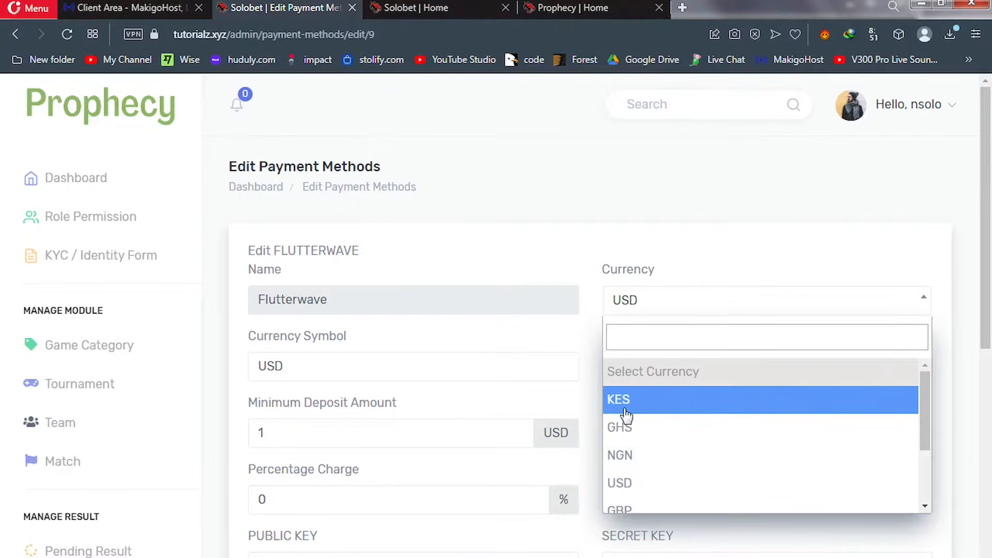
{"action": "key", "text": "Return"}
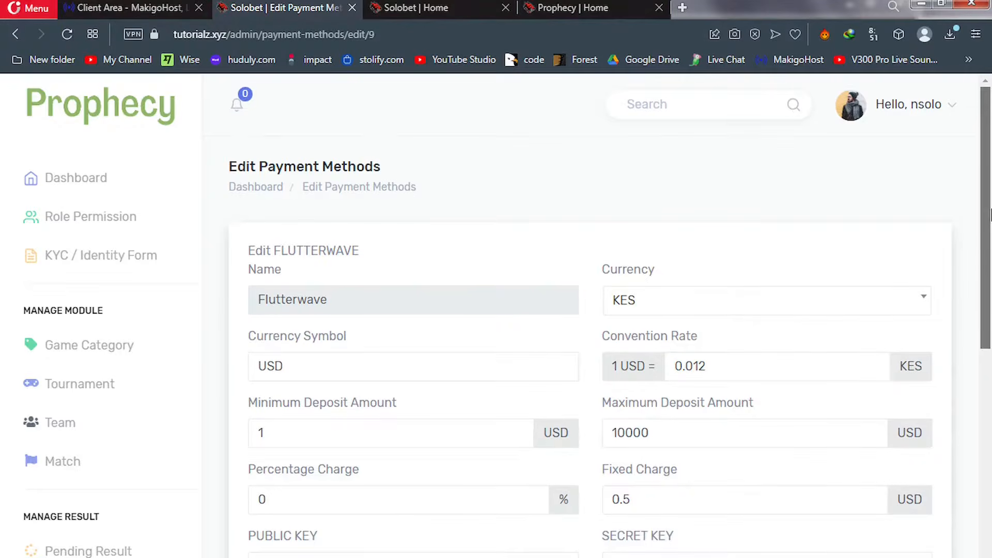
{"action": "left_click_drag", "start_coordinate": [988, 227], "coordinate": [990, 338]}
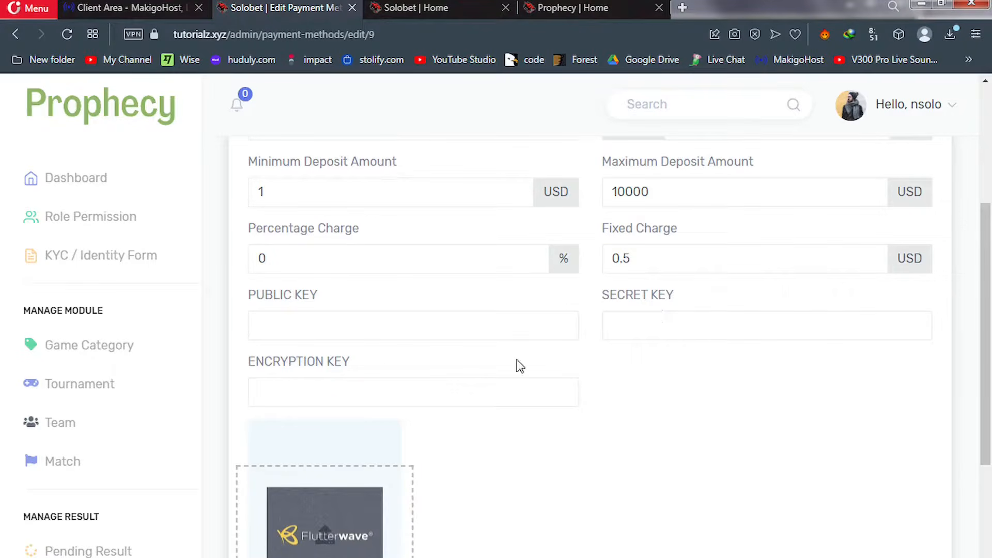
{"action": "scroll", "coordinate": [988, 272], "scroll_direction": "down", "scroll_amount": 5}
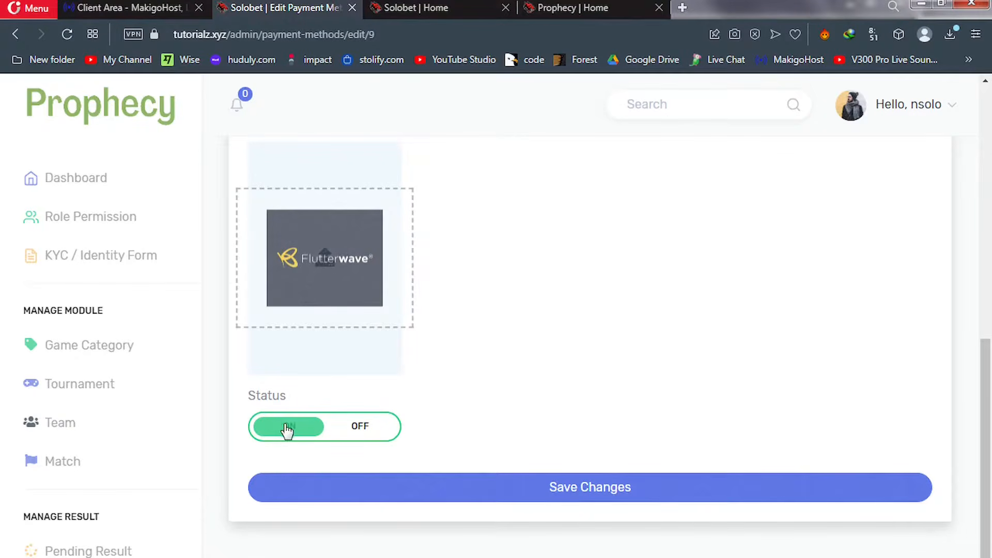
Toggle Flutterwave's status off and back on, then review the rest of the form
{"action": "left_click", "coordinate": [362, 429]}
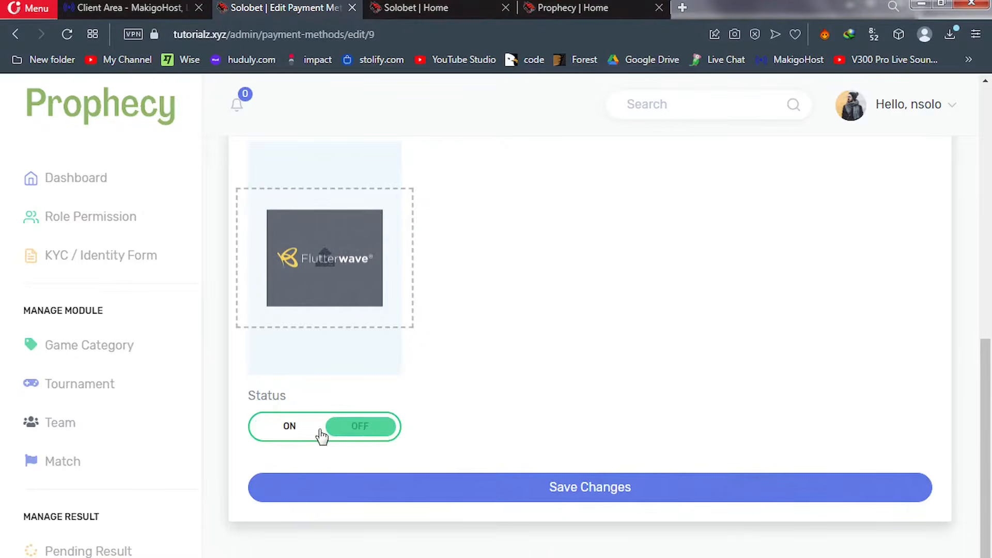
{"action": "left_click", "coordinate": [301, 434]}
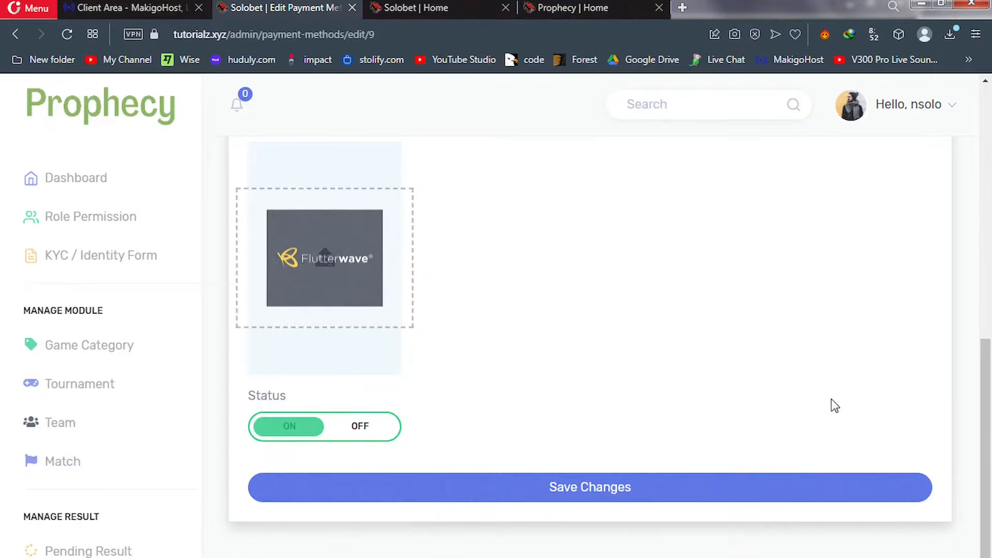
{"action": "left_click_drag", "start_coordinate": [990, 391], "coordinate": [991, 142]}
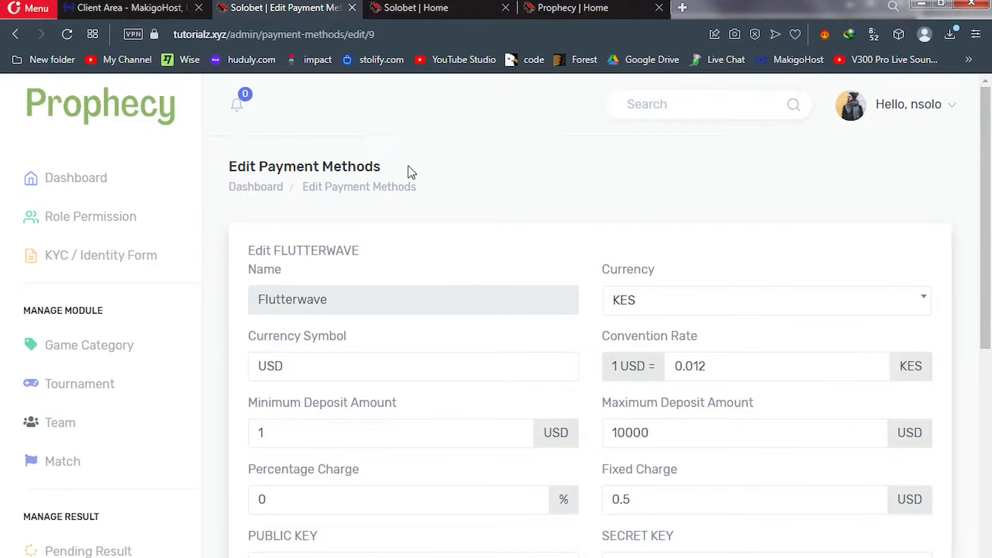
{"action": "left_click_drag", "start_coordinate": [197, 187], "coordinate": [199, 378]}
{"action": "scroll", "coordinate": [197, 379], "scroll_direction": "down", "scroll_amount": 2}
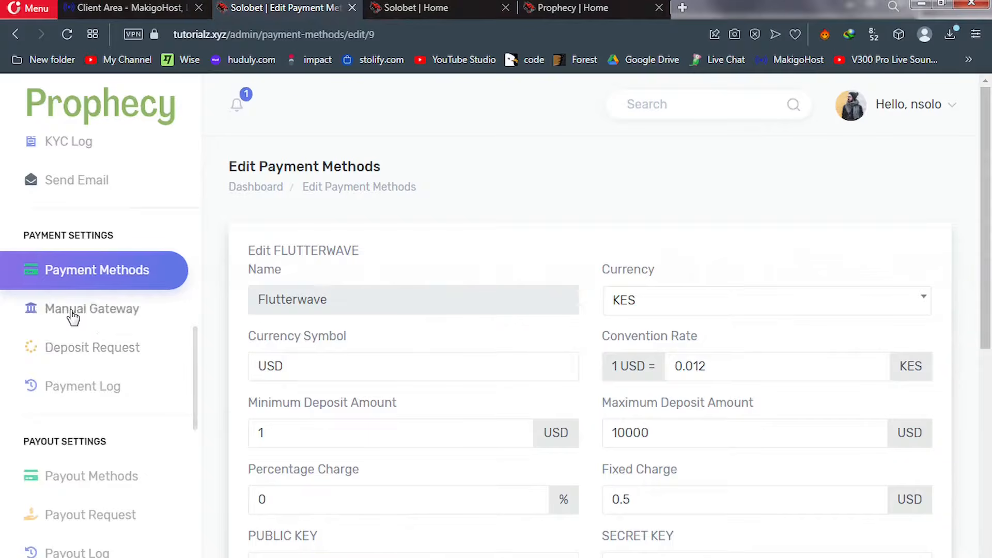
Go to Manual Gateway and start a new manual payment method
{"action": "left_click", "coordinate": [72, 317]}
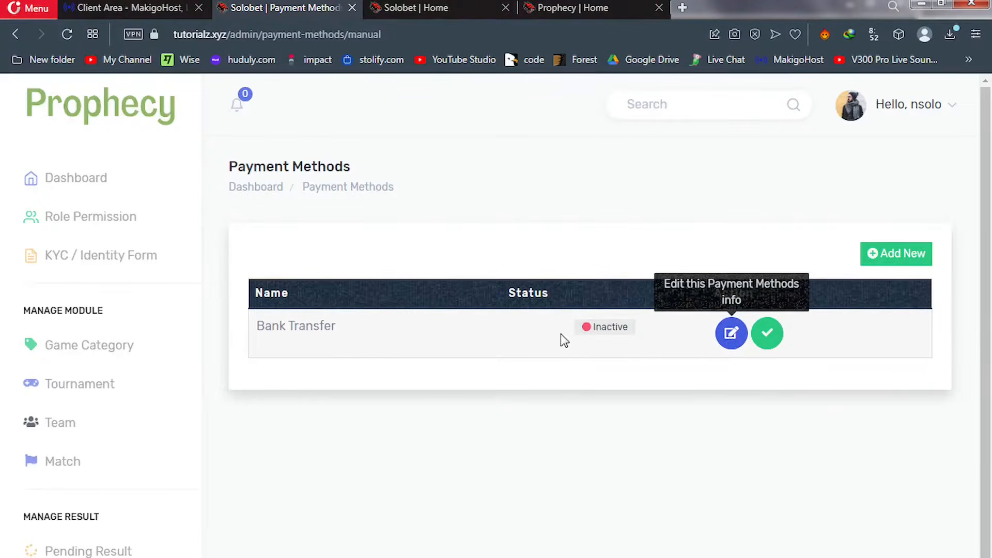
{"action": "left_click", "coordinate": [897, 255]}
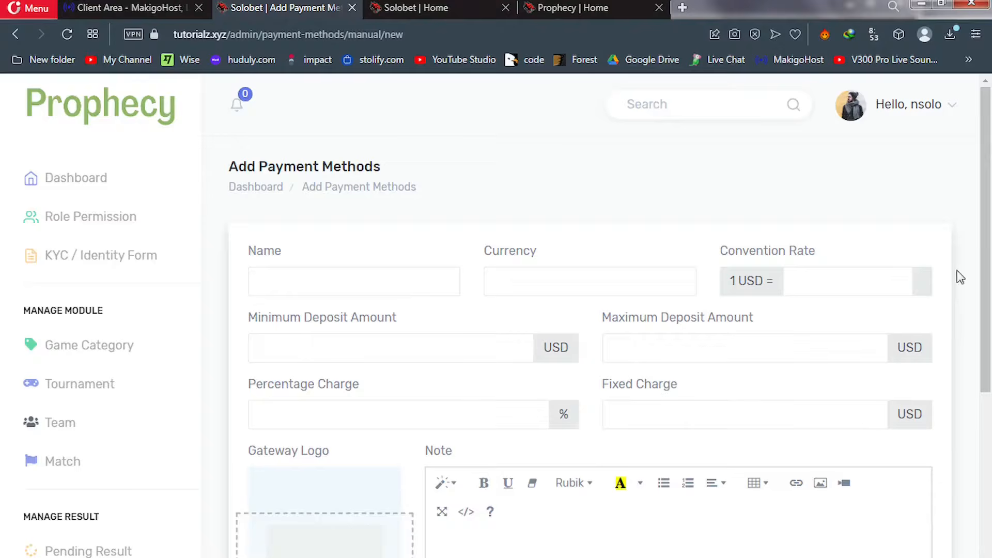
{"action": "left_click_drag", "start_coordinate": [990, 254], "coordinate": [991, 394]}
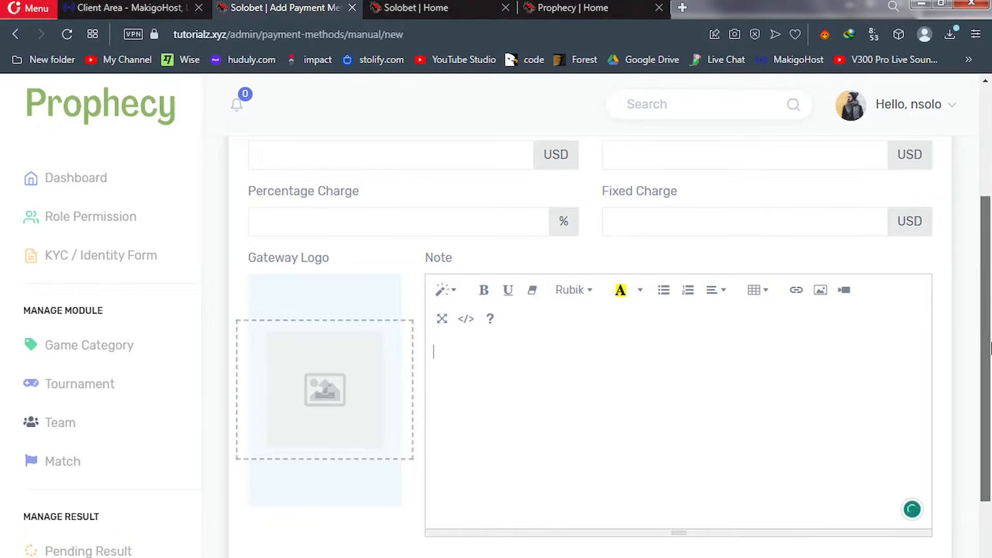
{"action": "left_click_drag", "start_coordinate": [990, 349], "coordinate": [989, 462]}
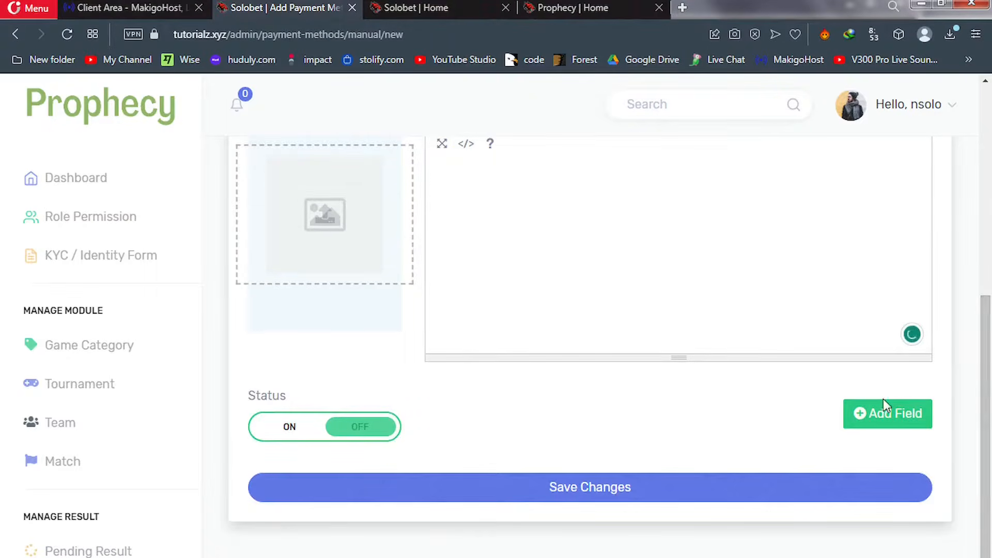
Add a required 'Proof' file-upload field to the manual method and switch its status on
{"action": "left_click", "coordinate": [885, 425]}
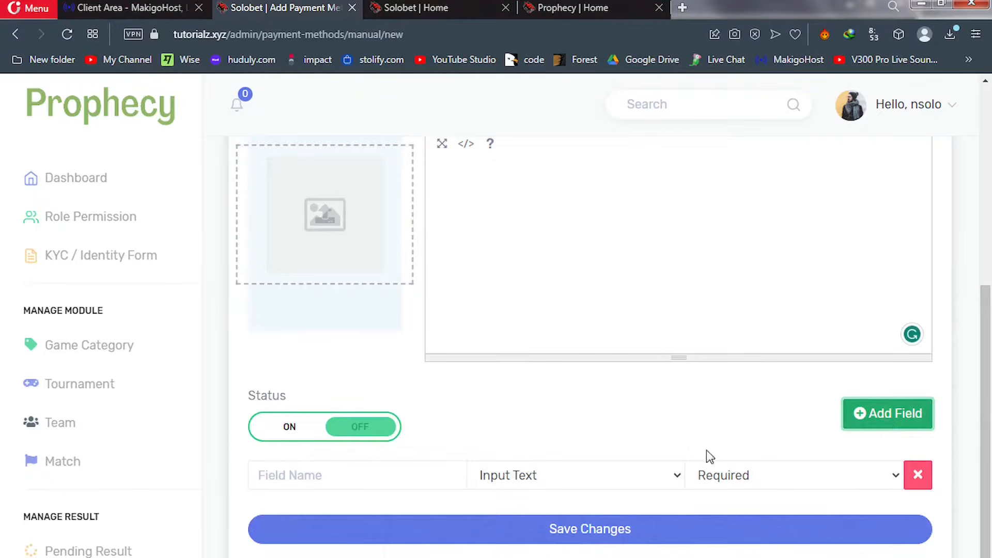
{"action": "left_click", "coordinate": [559, 471]}
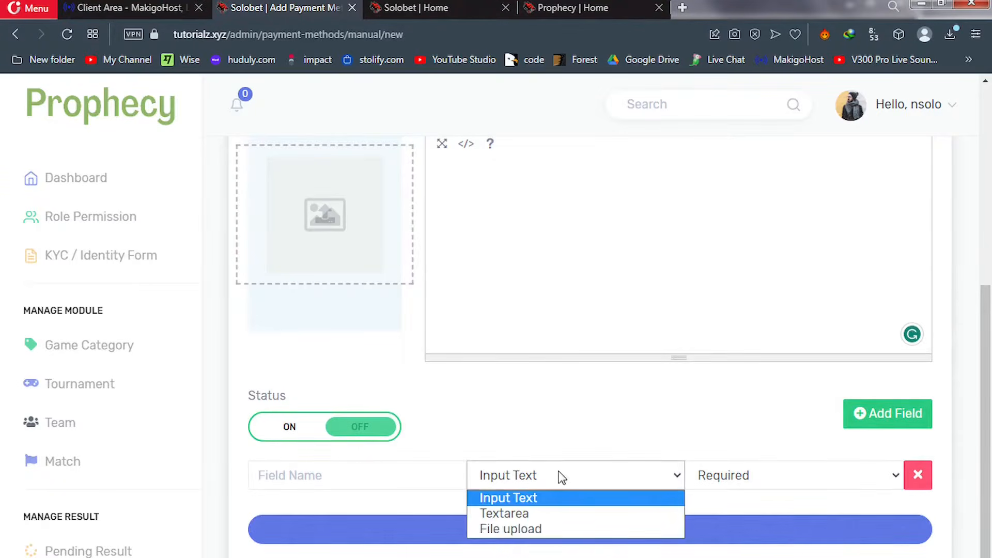
{"action": "left_click", "coordinate": [524, 528]}
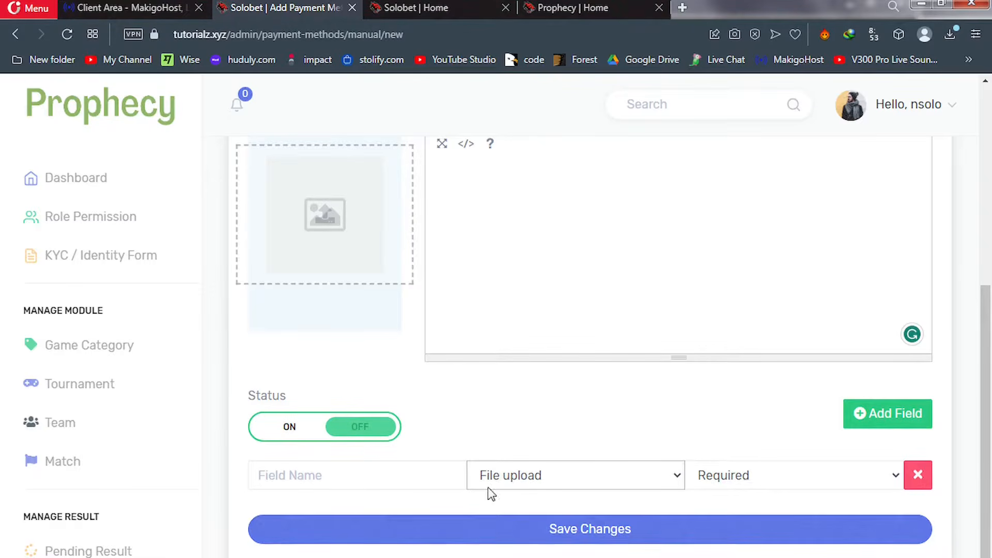
{"action": "left_click", "coordinate": [336, 471]}
{"action": "type", "text": "P"}
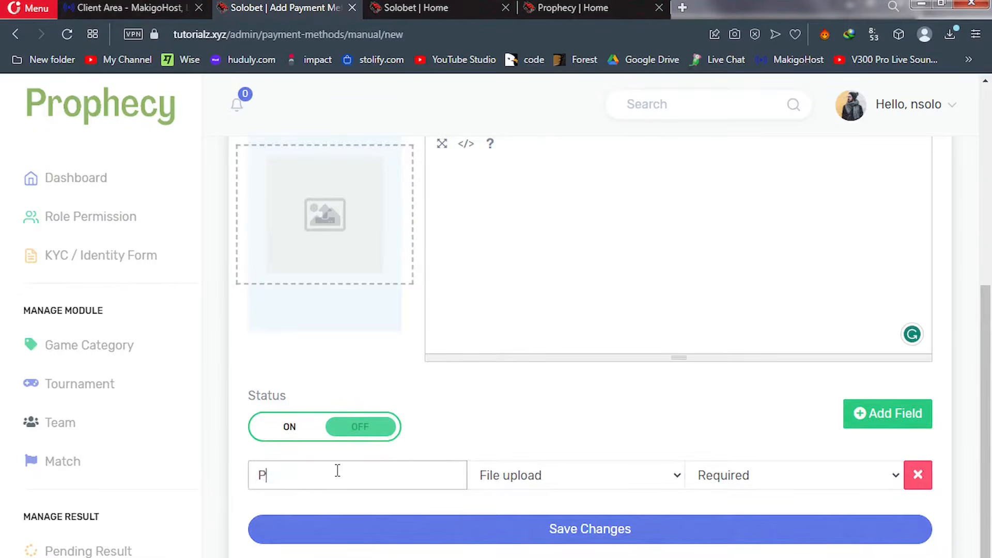
{"action": "type", "text": "roof"}
{"action": "left_click", "coordinate": [535, 475]}
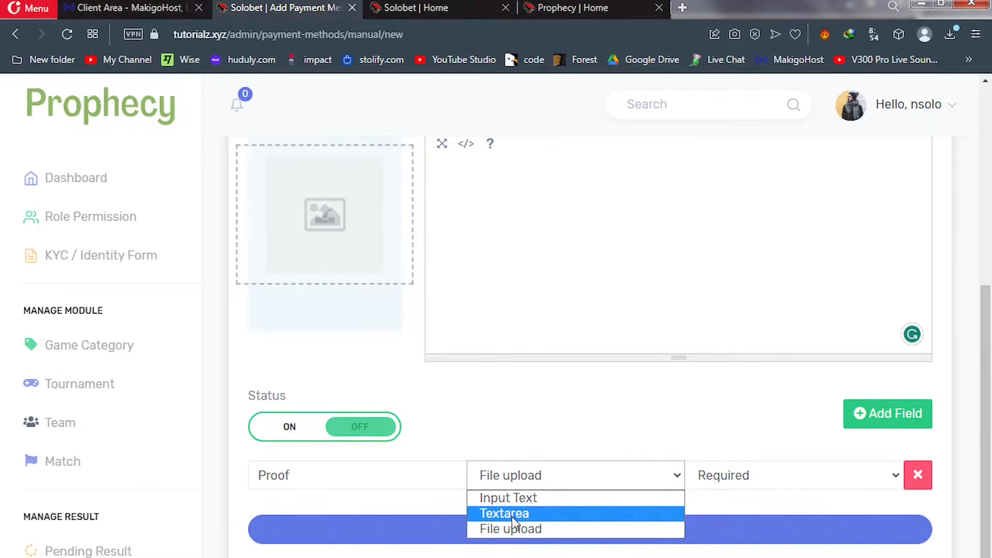
{"action": "left_click", "coordinate": [482, 426]}
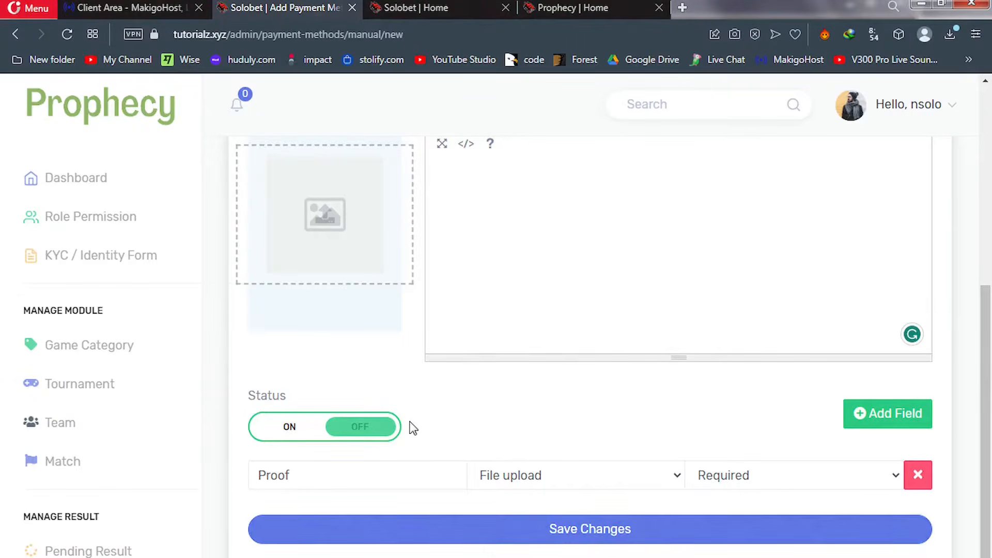
{"action": "left_click", "coordinate": [288, 428]}
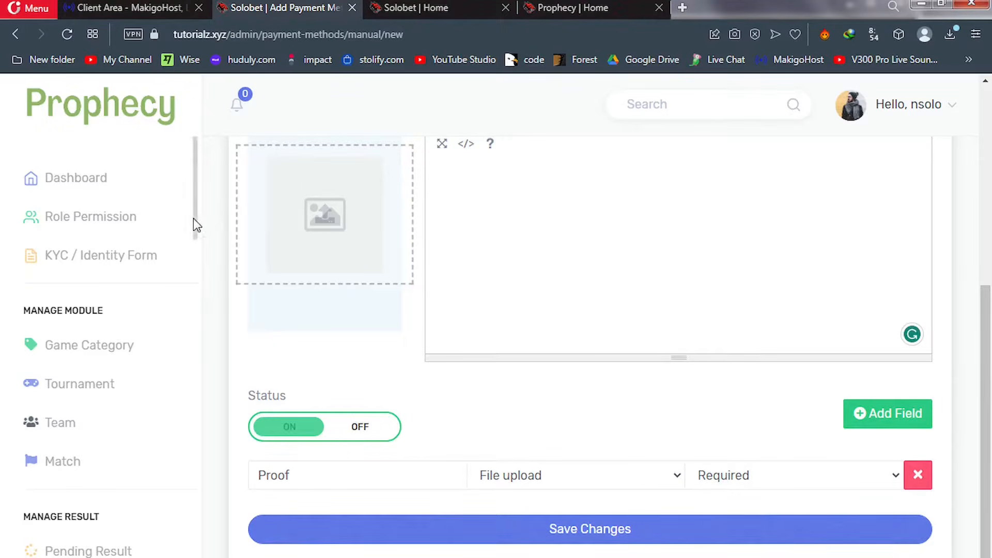
{"action": "left_click_drag", "start_coordinate": [193, 219], "coordinate": [199, 431]}
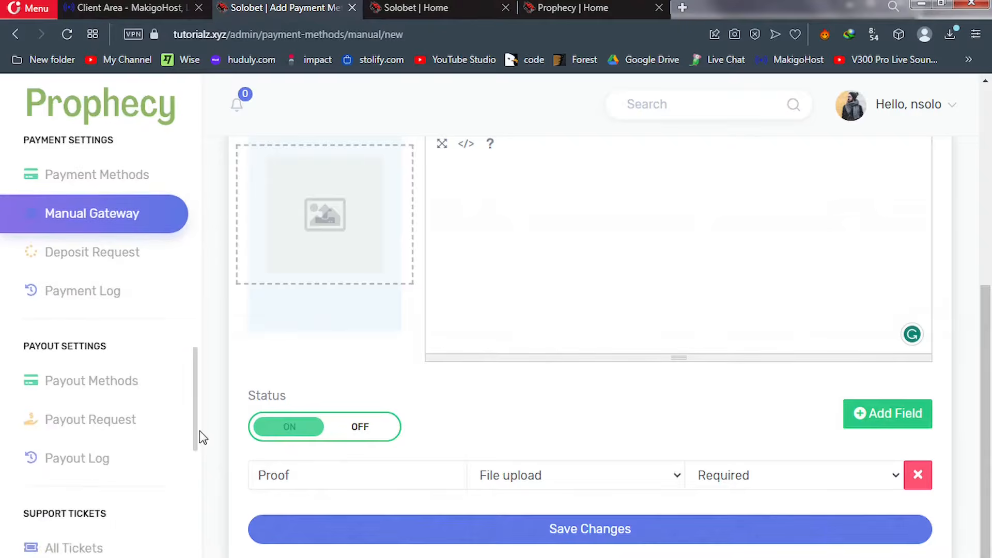
Open the Payout Method list and start adding a new payout method
{"action": "left_click", "coordinate": [100, 386]}
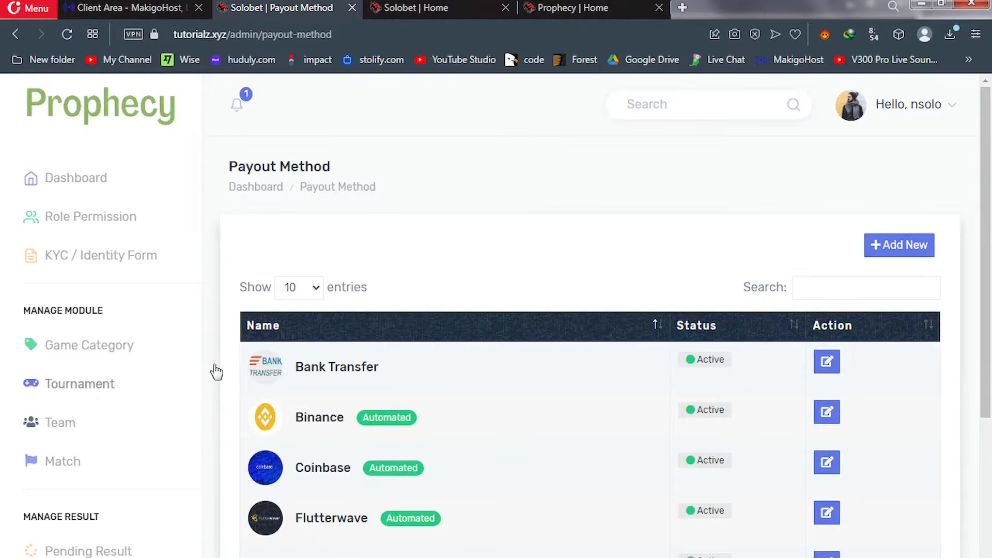
{"action": "left_click", "coordinate": [899, 251]}
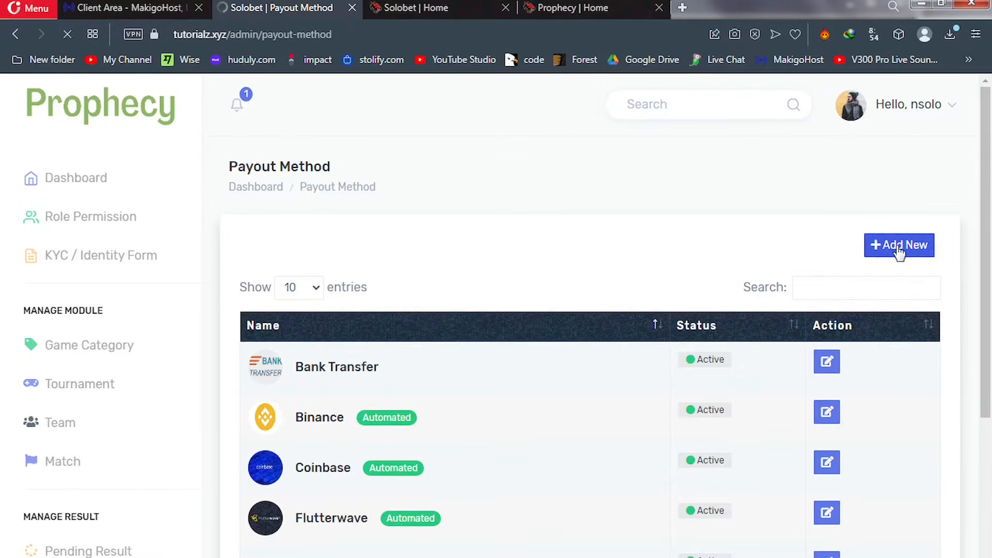
Load the blank Add Payout Method form and scroll down to its Status and Add Field section
{"action": "left_click", "coordinate": [900, 251]}
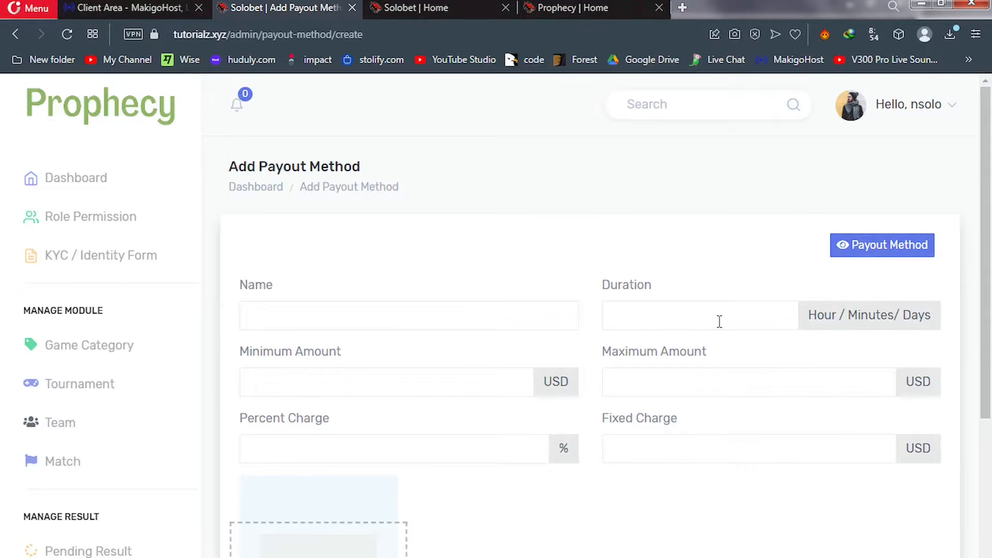
{"action": "left_click_drag", "start_coordinate": [989, 235], "coordinate": [989, 307]}
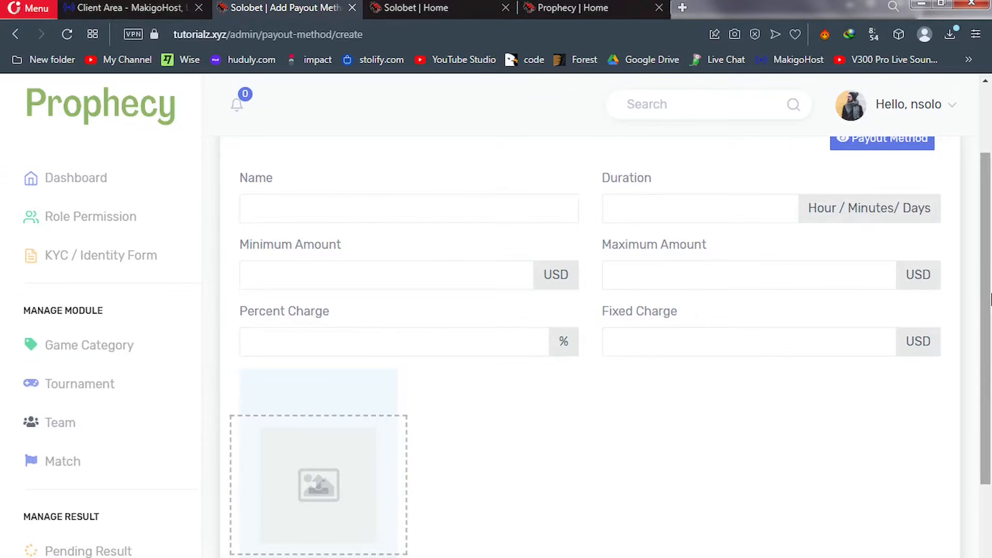
{"action": "left_click_drag", "start_coordinate": [989, 426], "coordinate": [991, 529]}
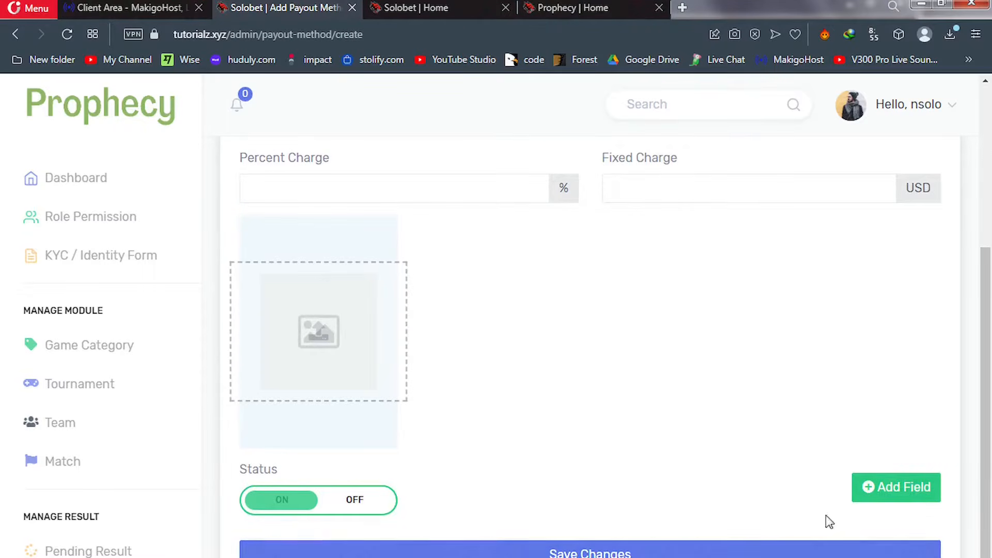
Add required text fields 'Name' and 'account' to the new payout method
{"action": "left_click", "coordinate": [900, 494]}
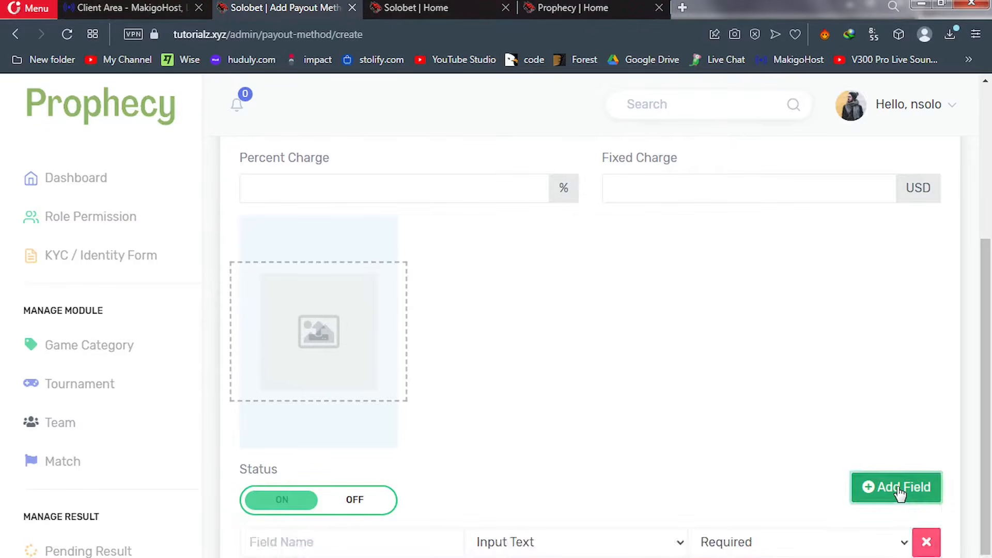
{"action": "left_click", "coordinate": [356, 541]}
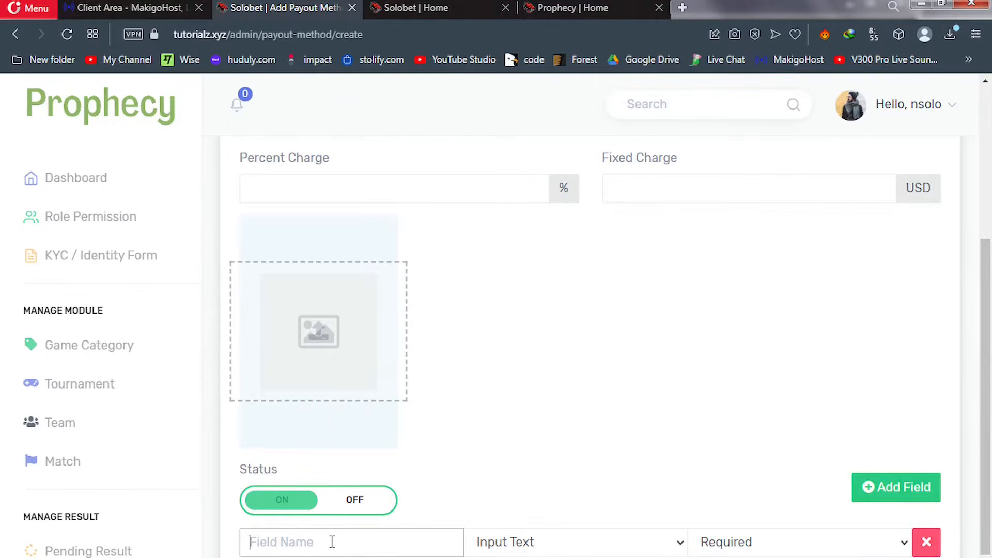
{"action": "type", "text": "Name"}
{"action": "left_click", "coordinate": [876, 497]}
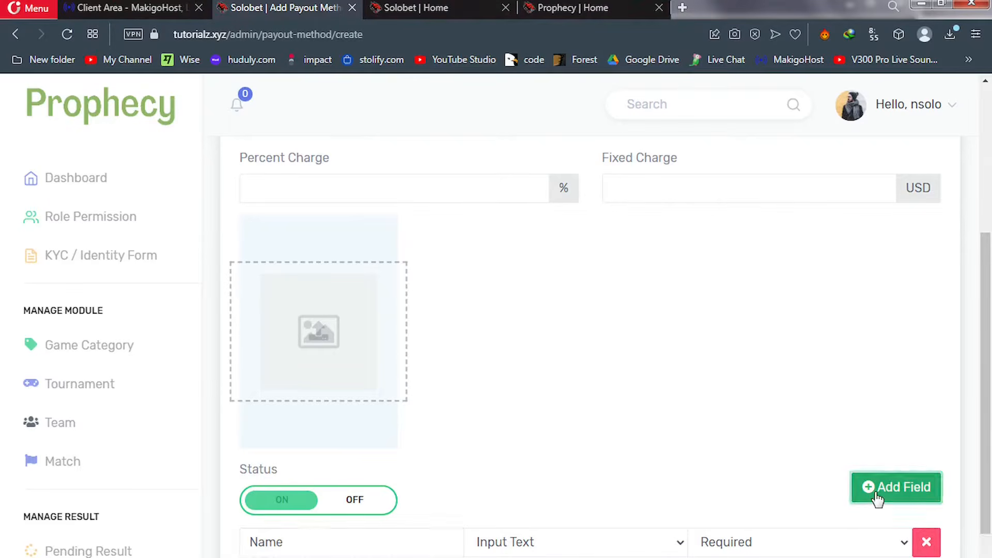
{"action": "left_click_drag", "start_coordinate": [990, 464], "coordinate": [986, 500]}
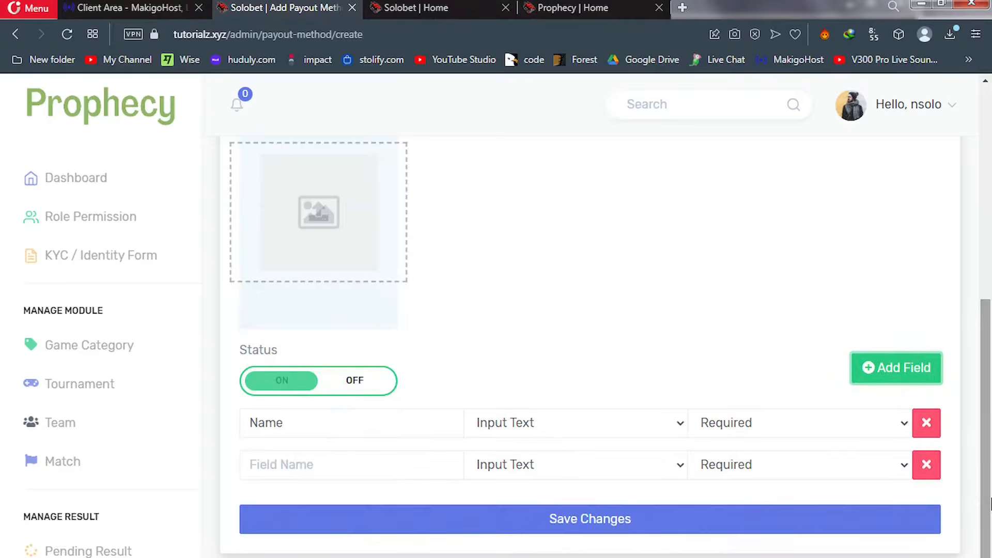
{"action": "left_click", "coordinate": [351, 463]}
{"action": "type", "text": "accou"}
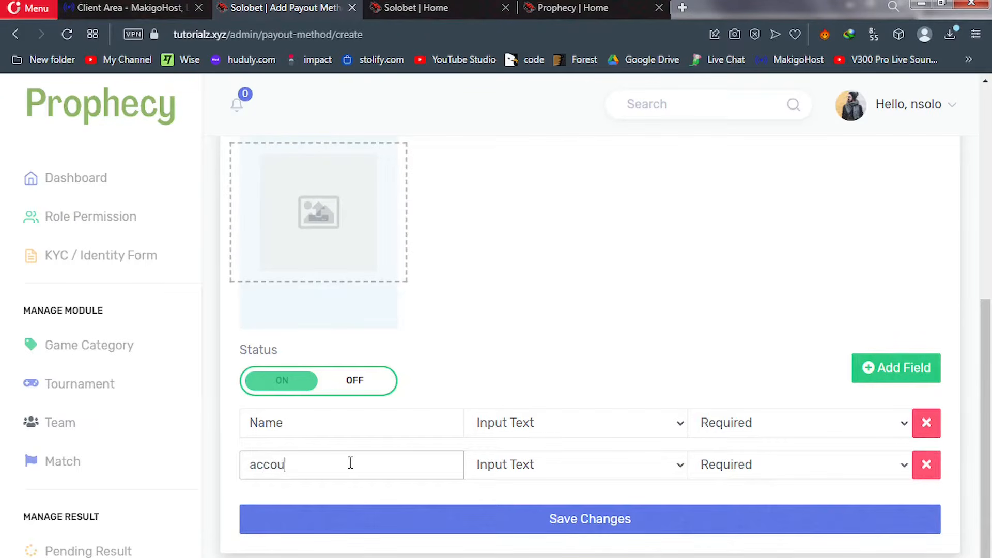
{"action": "type", "text": "nt"}
Add a third field named 'bank name', then a fourth empty field row
{"action": "left_click", "coordinate": [892, 377]}
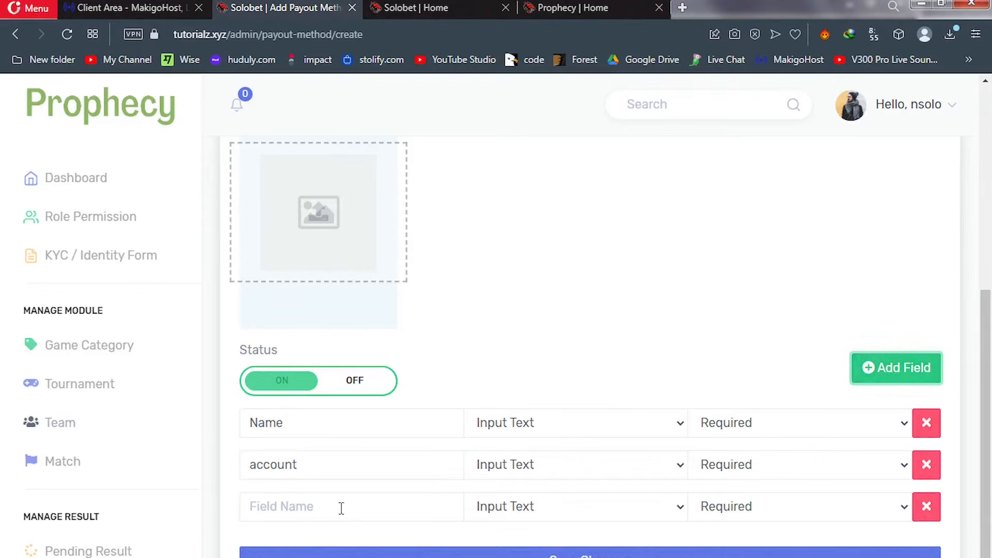
{"action": "left_click", "coordinate": [316, 508]}
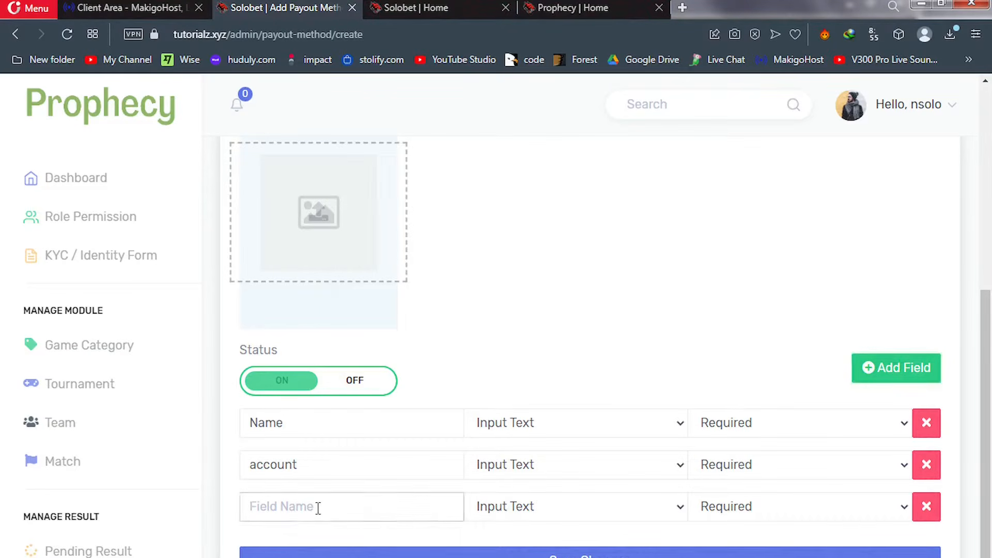
{"action": "type", "text": "bank n"}
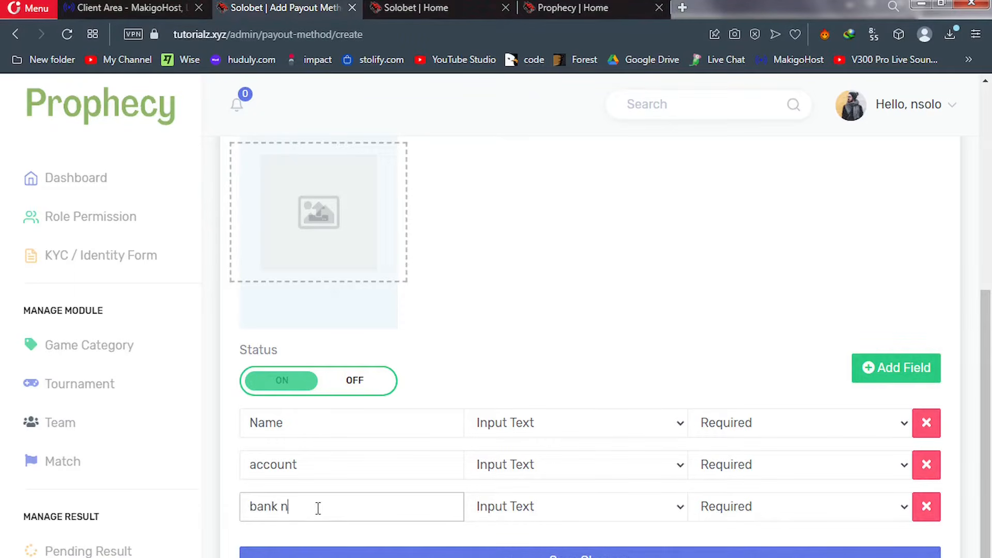
{"action": "type", "text": "ane"}
{"action": "key", "text": "BackSpace"}
{"action": "key", "text": "BackSpace"}
{"action": "type", "text": "me"}
{"action": "scroll", "coordinate": [990, 396], "scroll_direction": "down", "scroll_amount": 1}
{"action": "scroll", "coordinate": [989, 396], "scroll_direction": "down", "scroll_amount": 1}
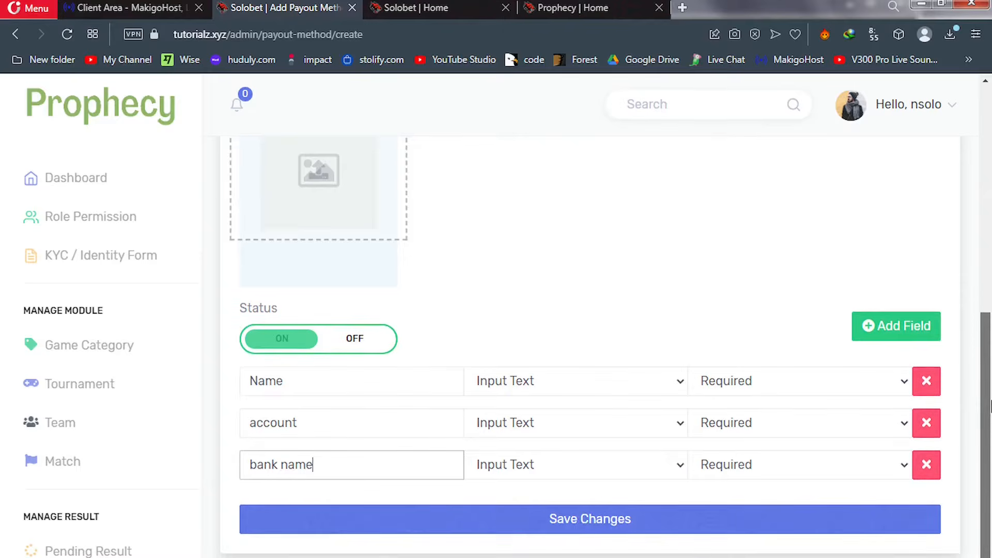
{"action": "left_click", "coordinate": [897, 335]}
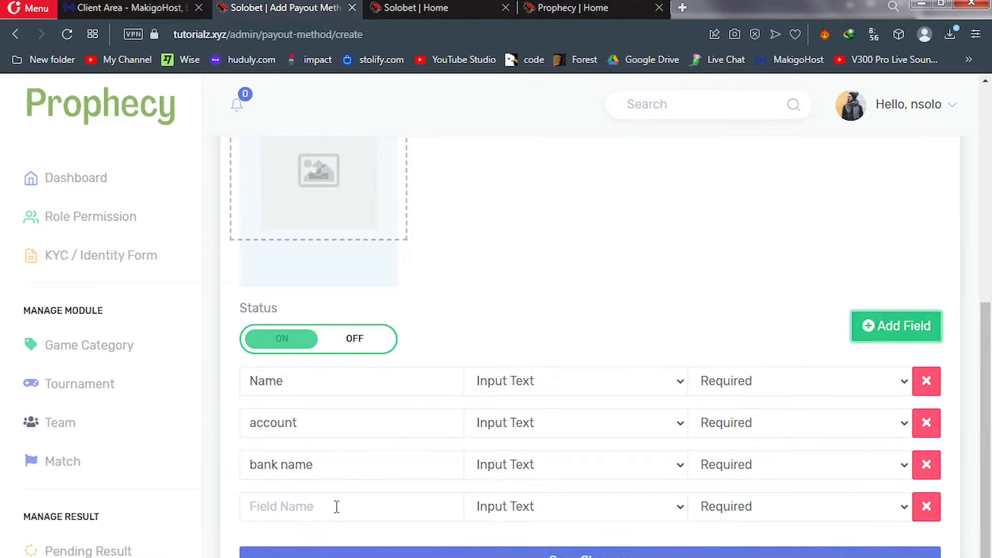
{"action": "left_click", "coordinate": [305, 506]}
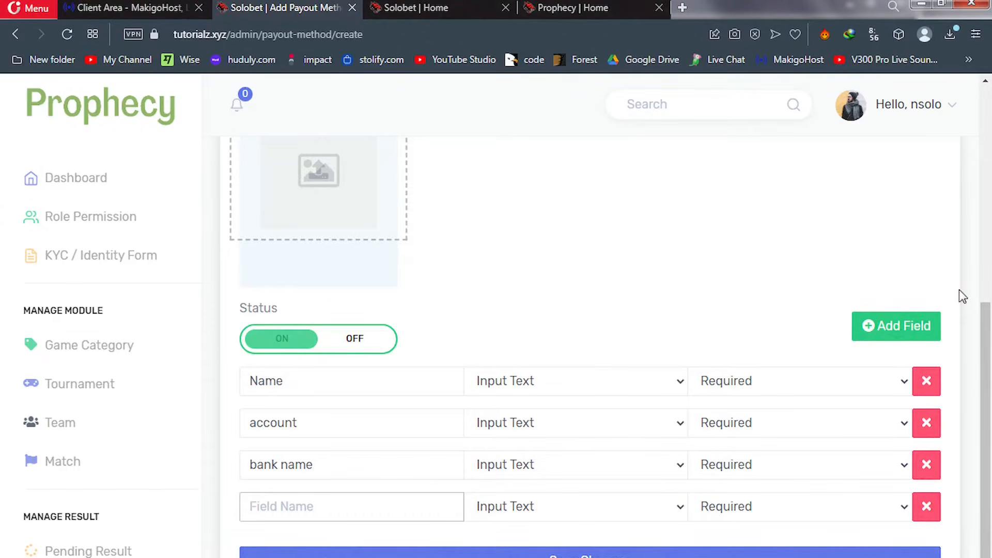
{"action": "left_click_drag", "start_coordinate": [988, 380], "coordinate": [991, 403]}
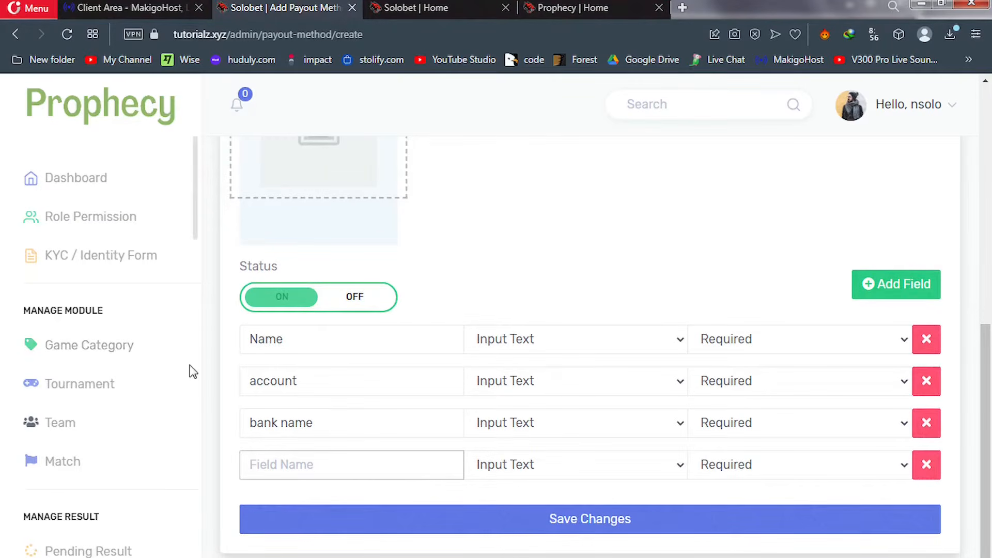
{"action": "left_click_drag", "start_coordinate": [197, 226], "coordinate": [191, 476]}
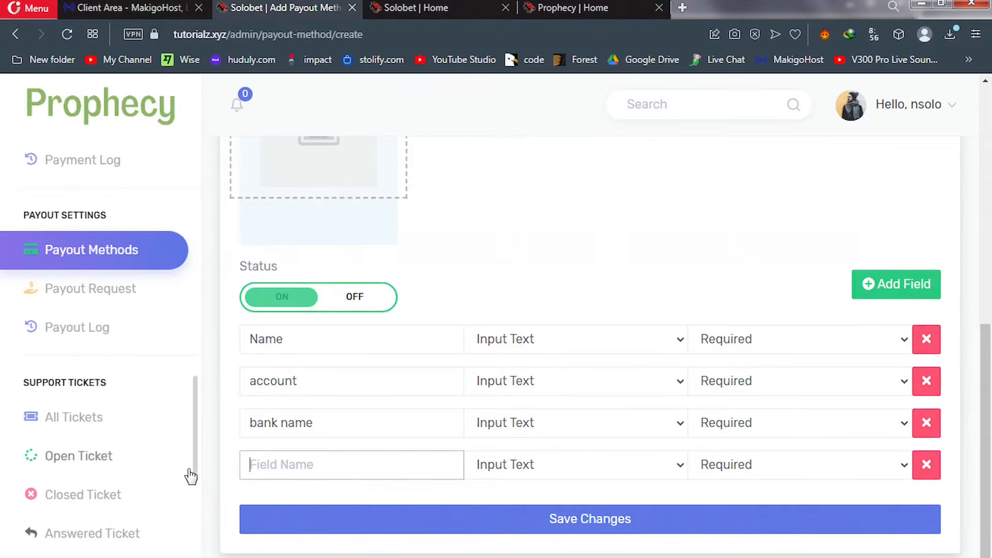
Discard the unsaved payout method and open Paypal's edit page (limits 10–200000 USD, 1% + 10 USD charges)
{"action": "left_click", "coordinate": [91, 264]}
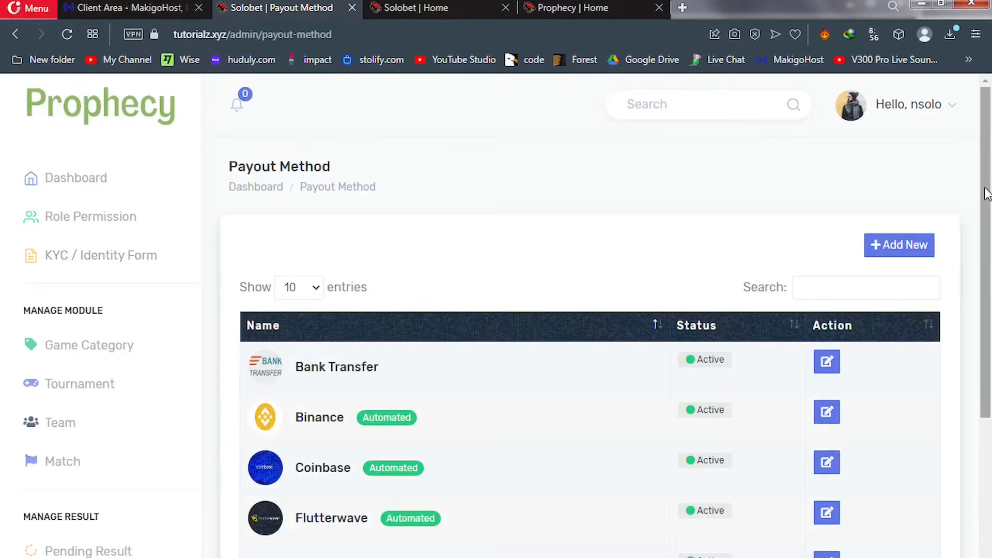
{"action": "scroll", "coordinate": [989, 220], "scroll_direction": "down", "scroll_amount": 1}
{"action": "scroll", "coordinate": [990, 220], "scroll_direction": "down", "scroll_amount": 2}
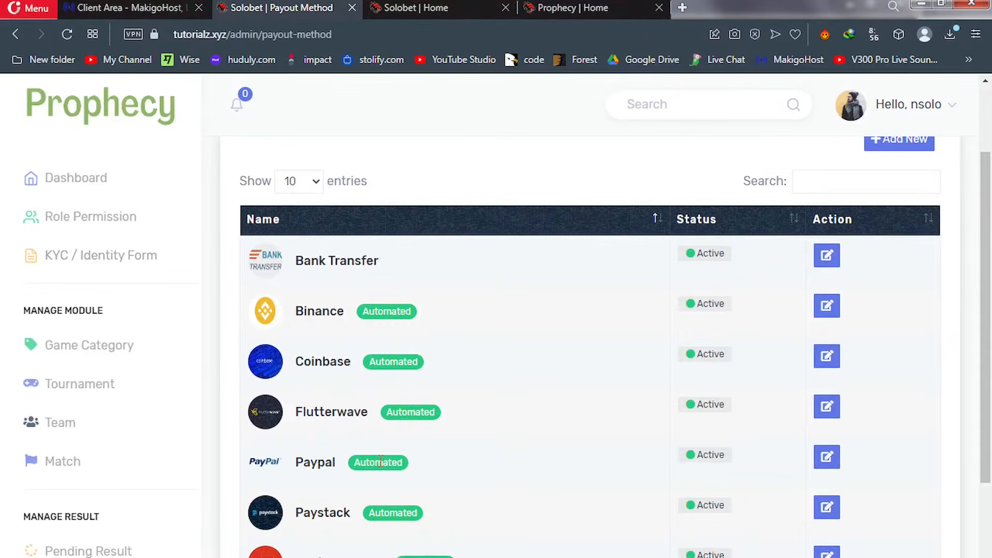
{"action": "left_click", "coordinate": [826, 465]}
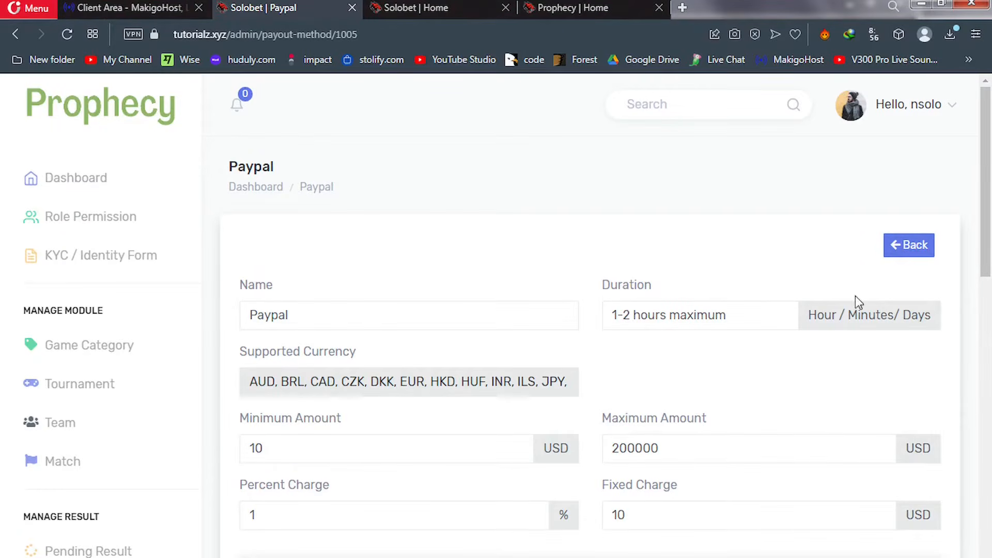
Set Paypal's Test Environment to OFF and save the Paypal payout method, keeping its status on
{"action": "scroll", "coordinate": [987, 253], "scroll_direction": "down", "scroll_amount": 2}
{"action": "scroll", "coordinate": [794, 254], "scroll_direction": "down", "scroll_amount": 3}
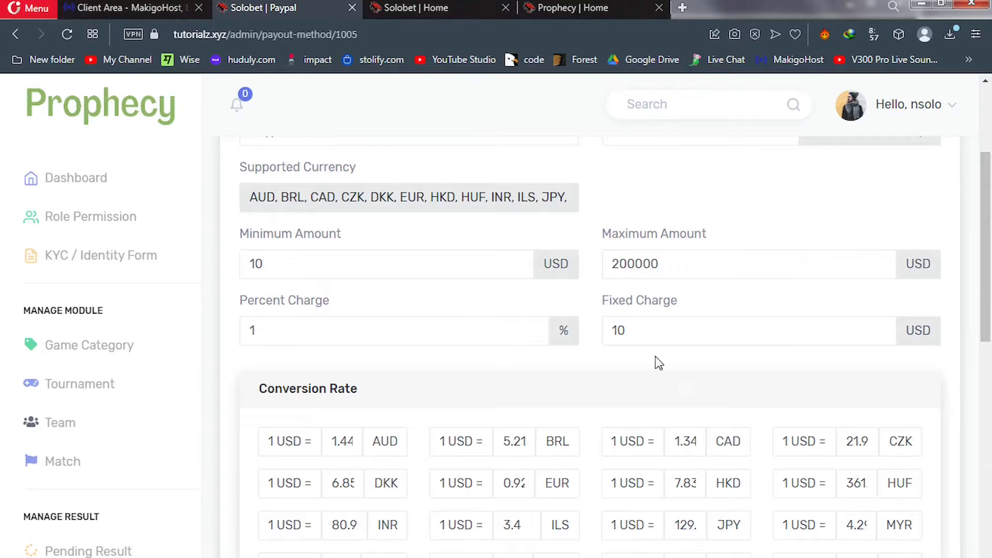
{"action": "left_click_drag", "start_coordinate": [989, 299], "coordinate": [990, 458]}
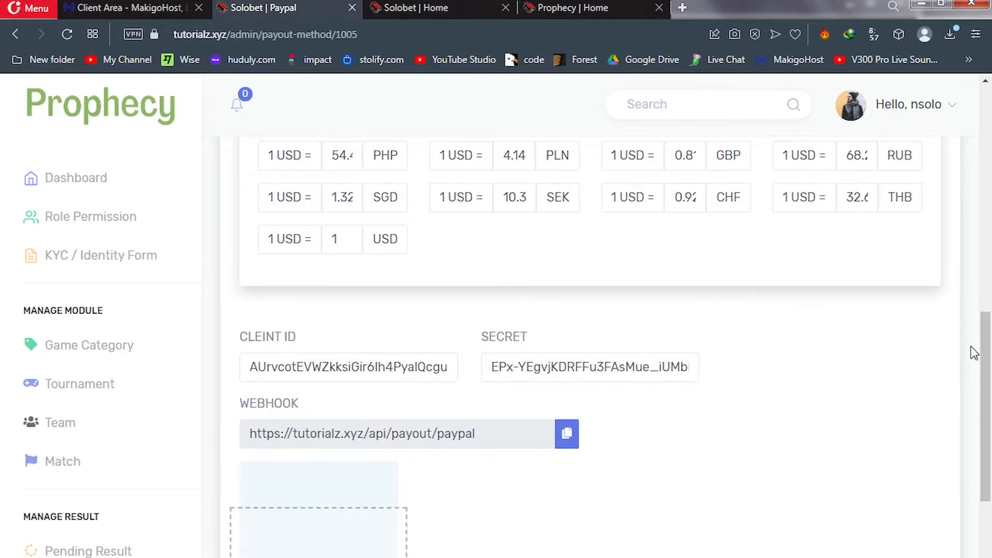
{"action": "scroll", "coordinate": [989, 401], "scroll_direction": "down", "scroll_amount": 1}
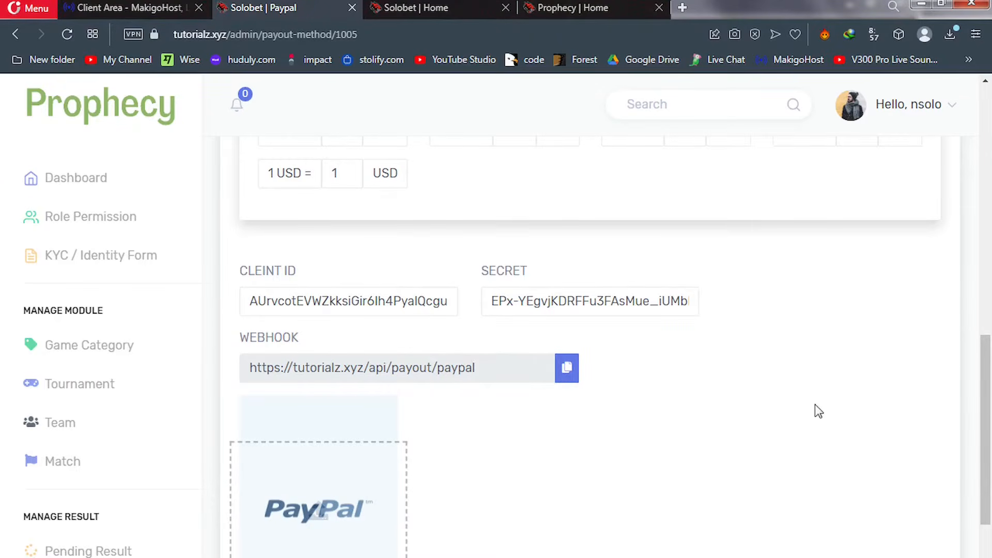
{"action": "scroll", "coordinate": [989, 437], "scroll_direction": "down", "scroll_amount": 1}
{"action": "left_click_drag", "start_coordinate": [989, 437], "coordinate": [990, 504]}
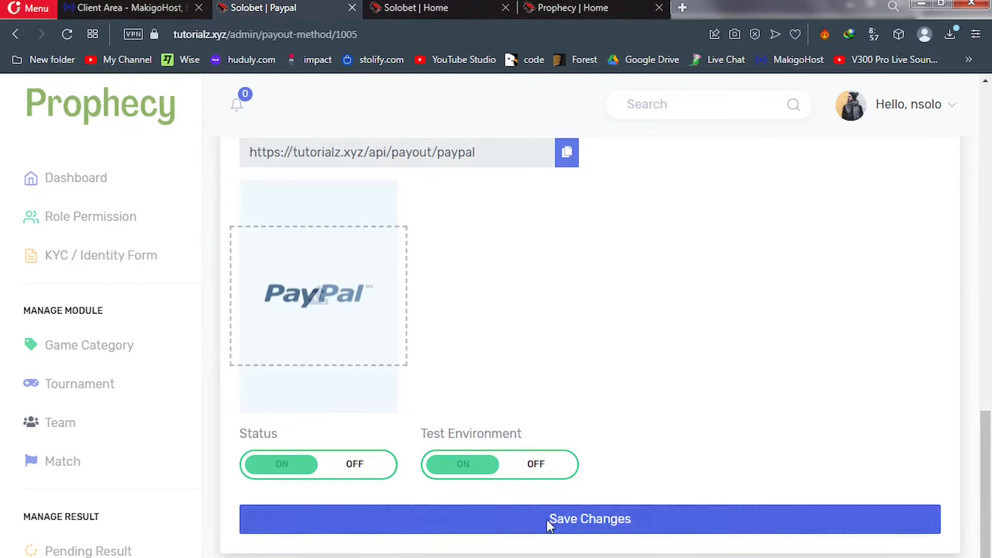
{"action": "left_click", "coordinate": [552, 470]}
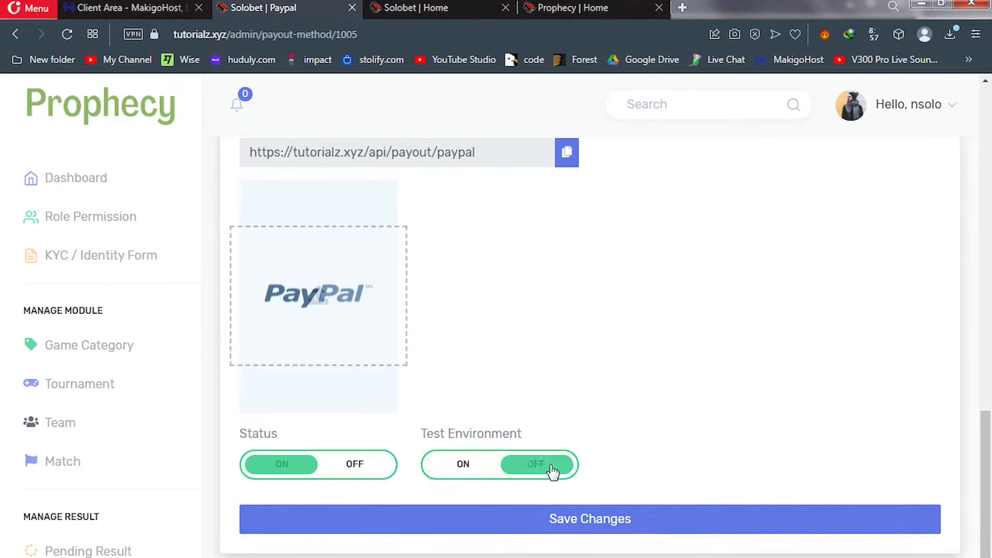
{"action": "left_click", "coordinate": [543, 520]}
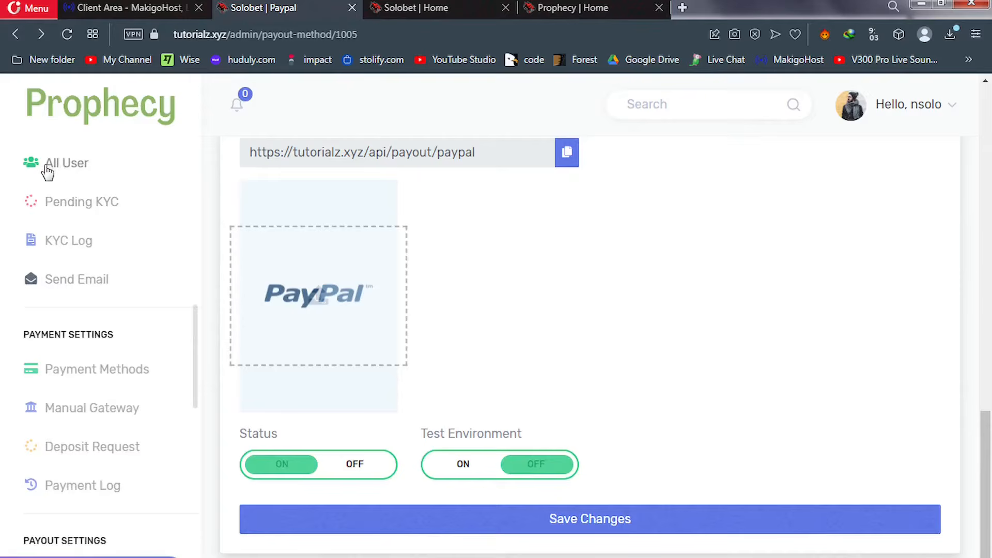
Filter the User List to Inactive User, showing the single demo account with $0 balance
{"action": "left_click", "coordinate": [65, 168]}
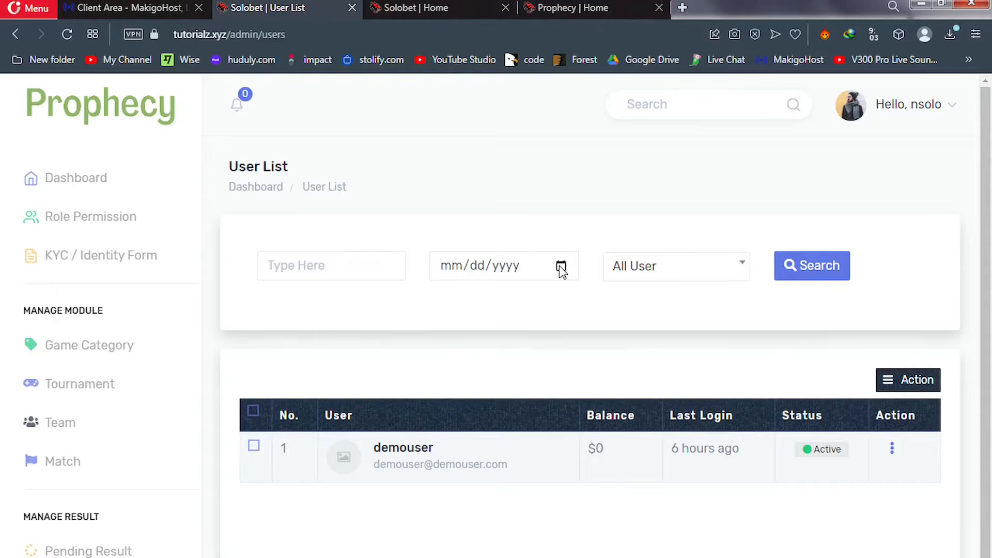
{"action": "left_click", "coordinate": [677, 273]}
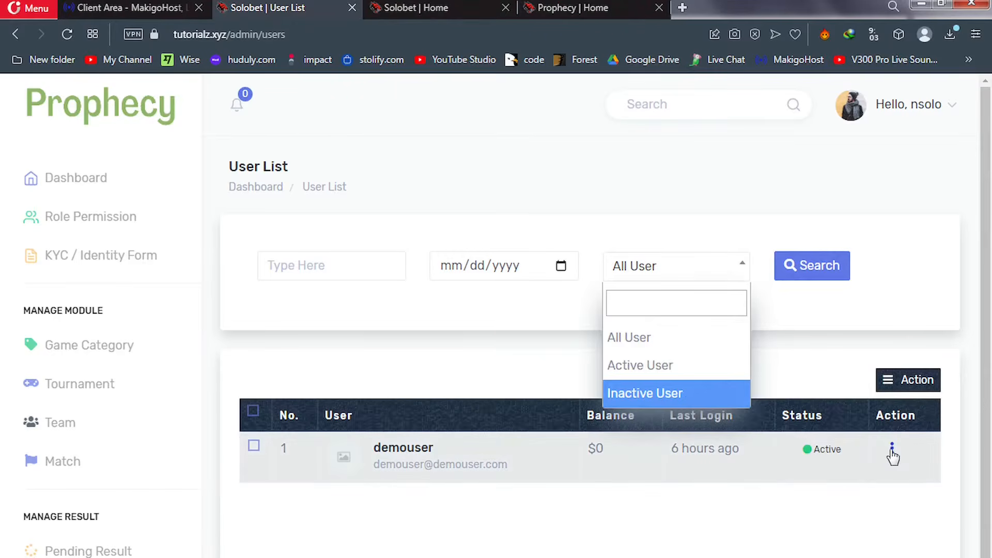
{"action": "left_click", "coordinate": [892, 449]}
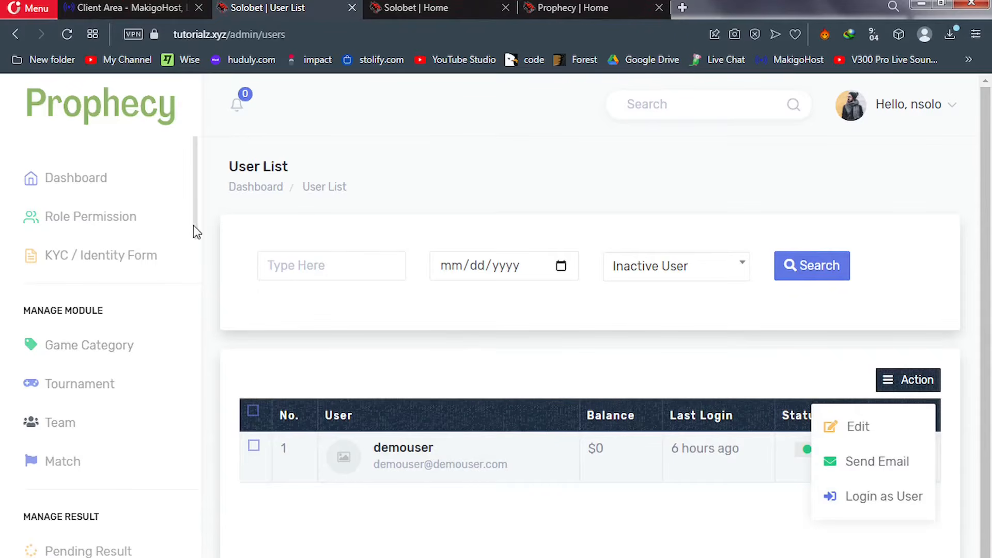
{"action": "left_click_drag", "start_coordinate": [194, 225], "coordinate": [197, 375]}
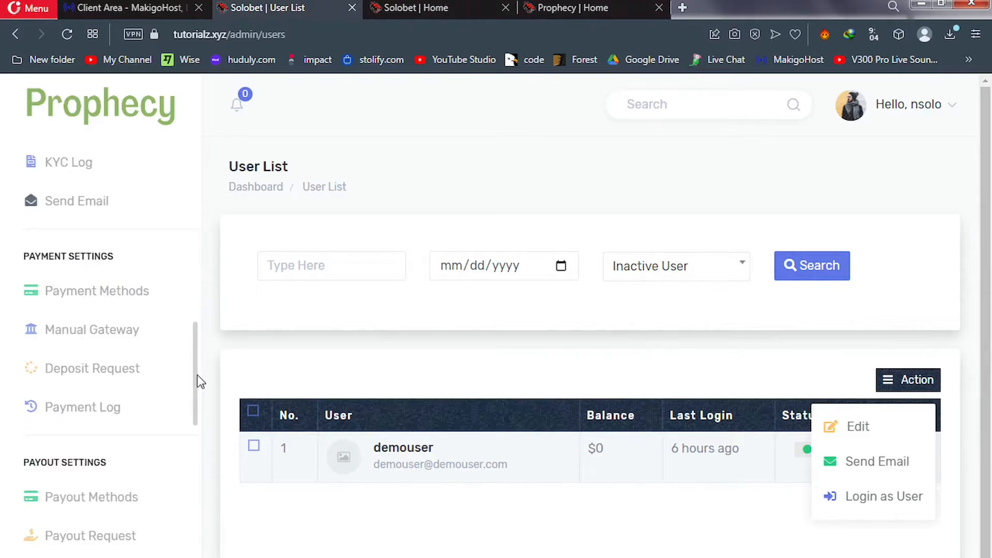
Bring up the Send Email To All User's form and scroll through its empty subject and message fields
{"action": "left_click", "coordinate": [61, 207]}
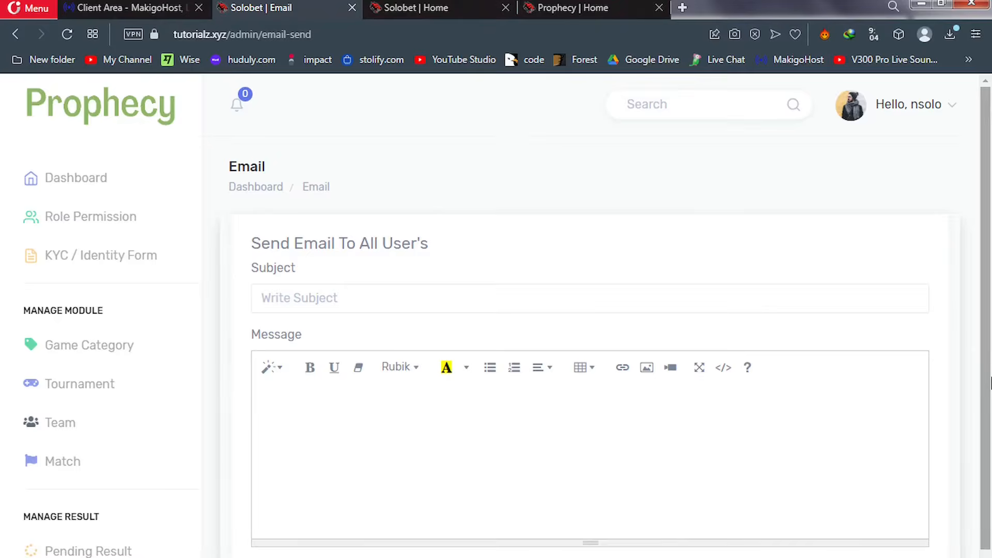
{"action": "scroll", "coordinate": [990, 382], "scroll_direction": "down", "scroll_amount": 2}
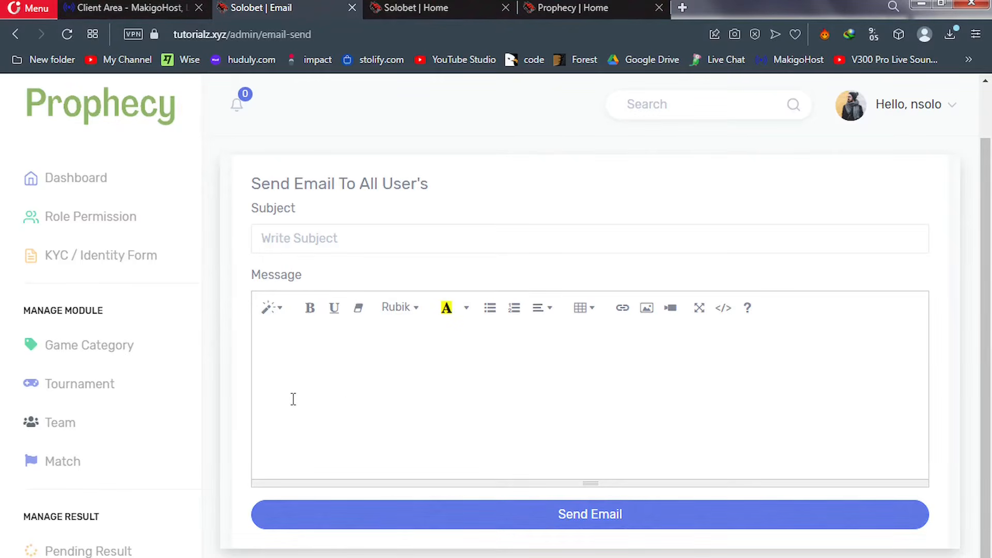
{"action": "scroll", "coordinate": [103, 335], "scroll_direction": "down", "scroll_amount": 8}
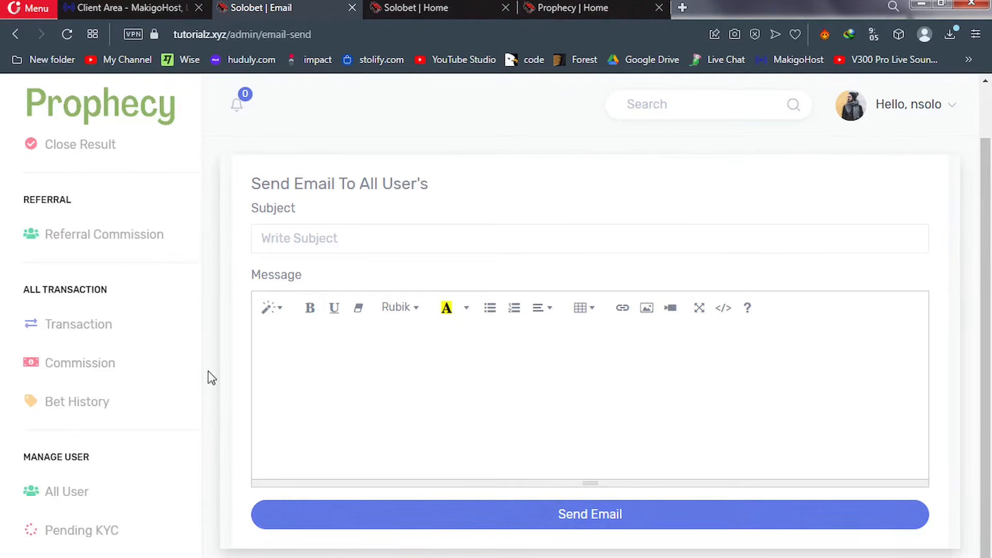
Turn on the Upline Deposit Bonus, Upline Bet Commission and Upline Bet Win Commission referral toggles
{"action": "left_click", "coordinate": [94, 241]}
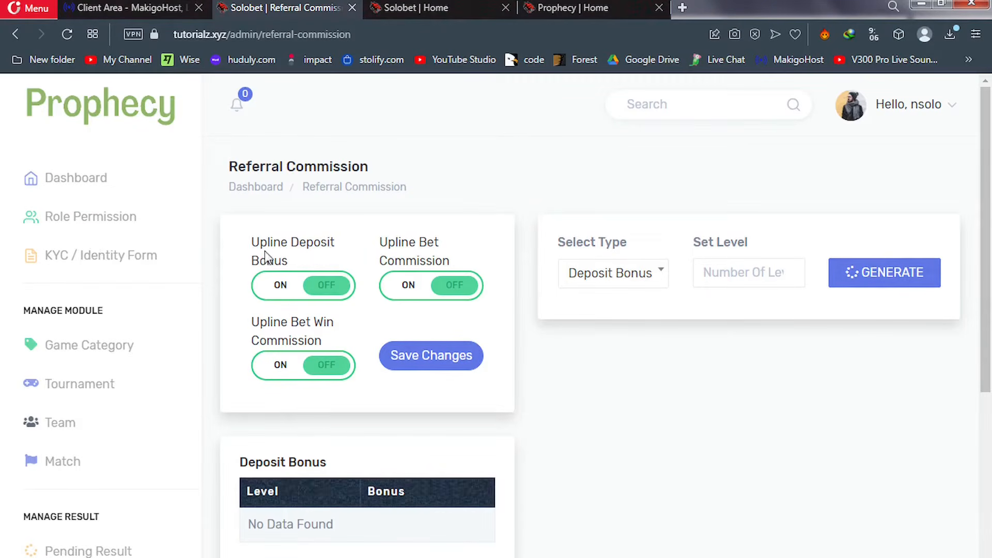
{"action": "left_click", "coordinate": [281, 287]}
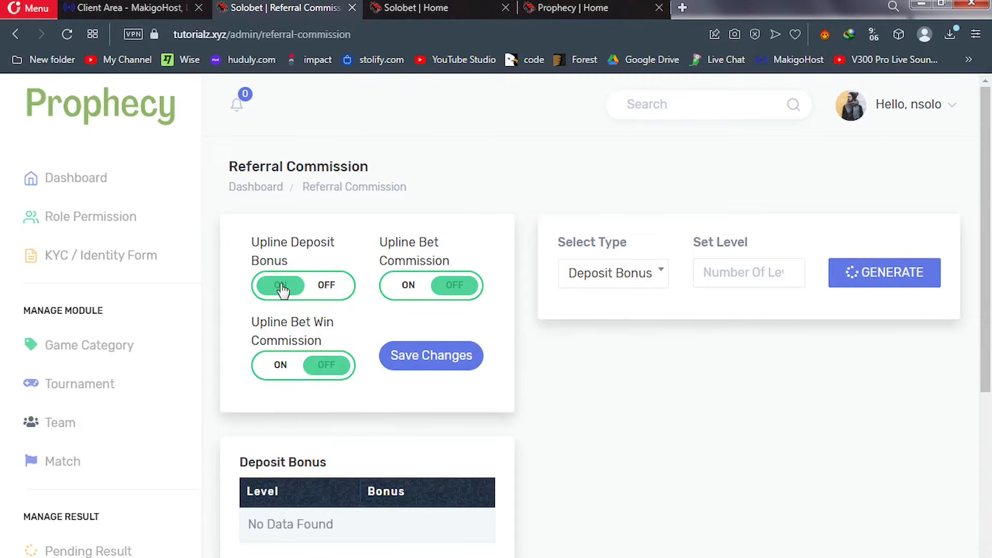
{"action": "left_click", "coordinate": [408, 287]}
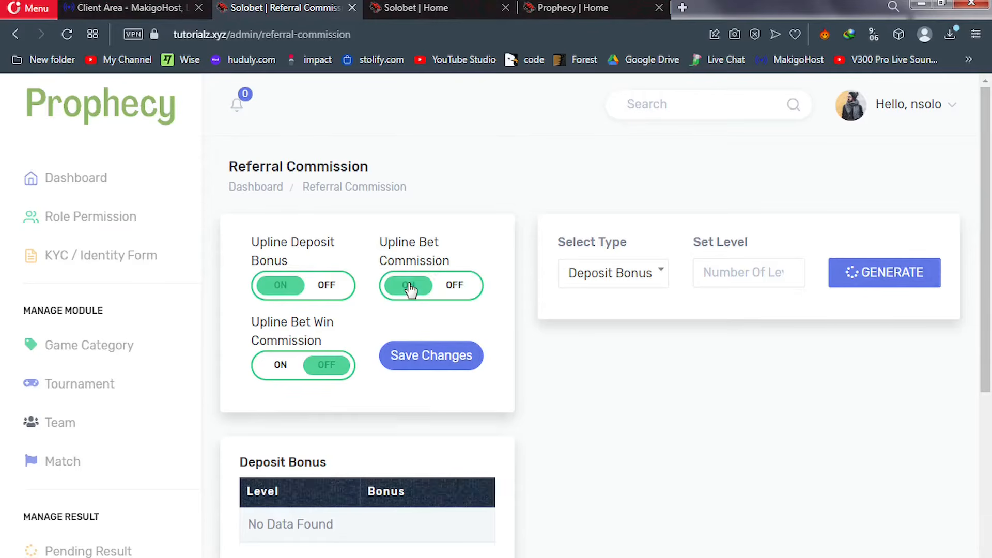
{"action": "left_click", "coordinate": [278, 367]}
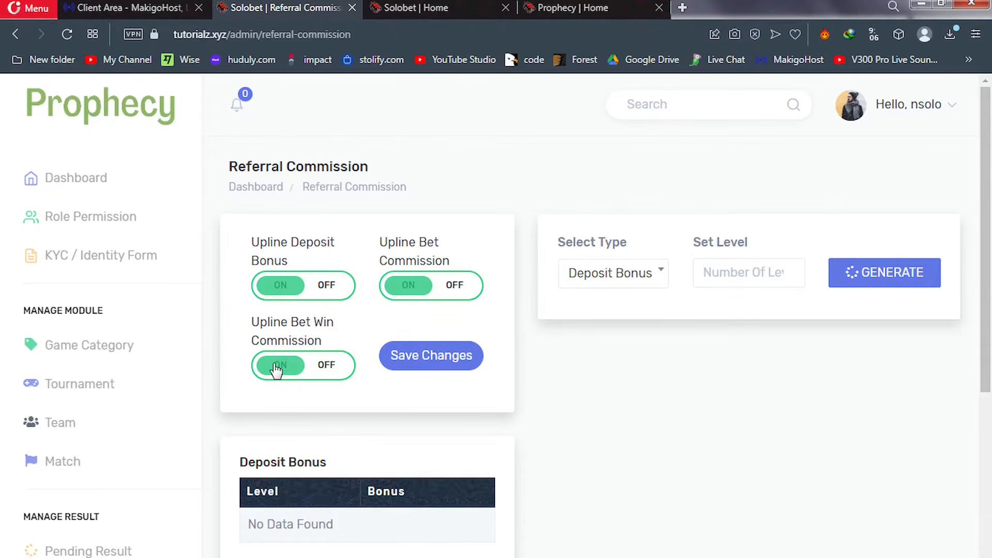
Set the referral Select Type to Bet Invest Bonus, then go to the KYC Identity Form page
{"action": "left_click", "coordinate": [627, 284]}
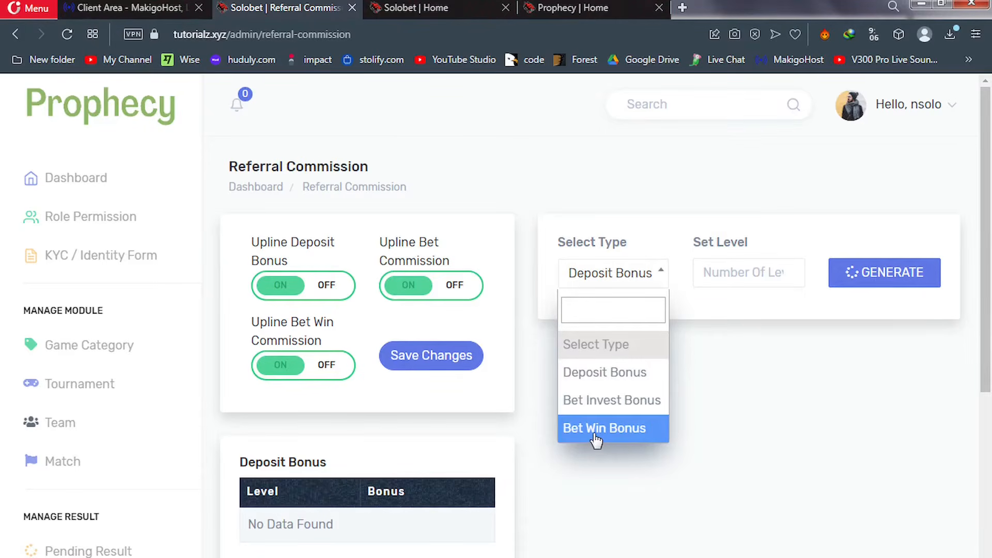
{"action": "left_click", "coordinate": [745, 330]}
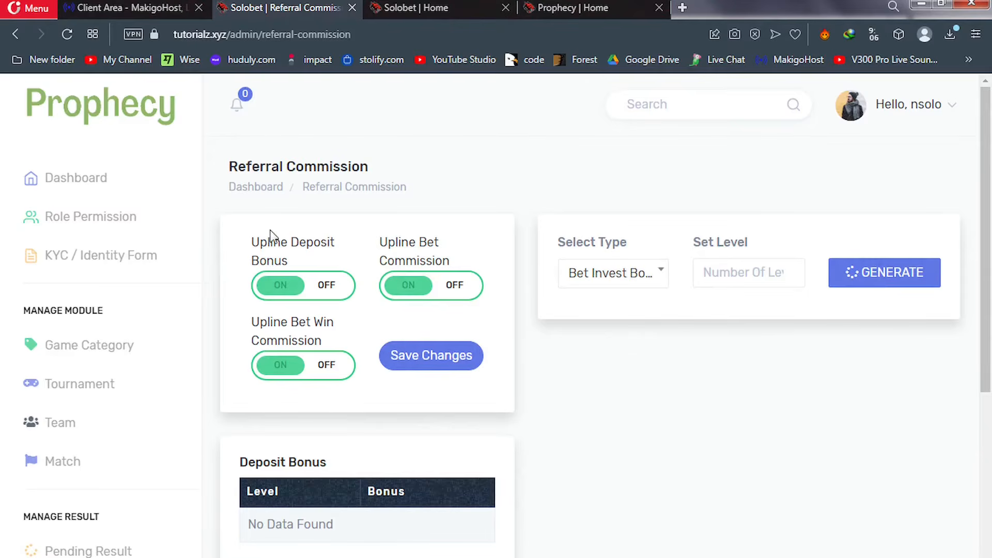
{"action": "left_click", "coordinate": [123, 259]}
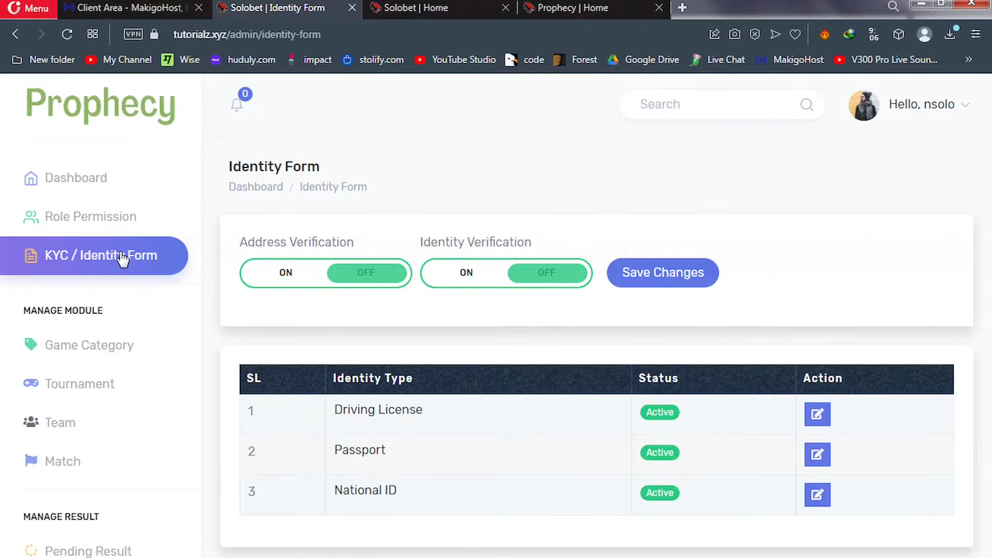
Enable Address Verification and Identity Verification, save, then go to the Role Permission page
{"action": "left_click", "coordinate": [271, 280]}
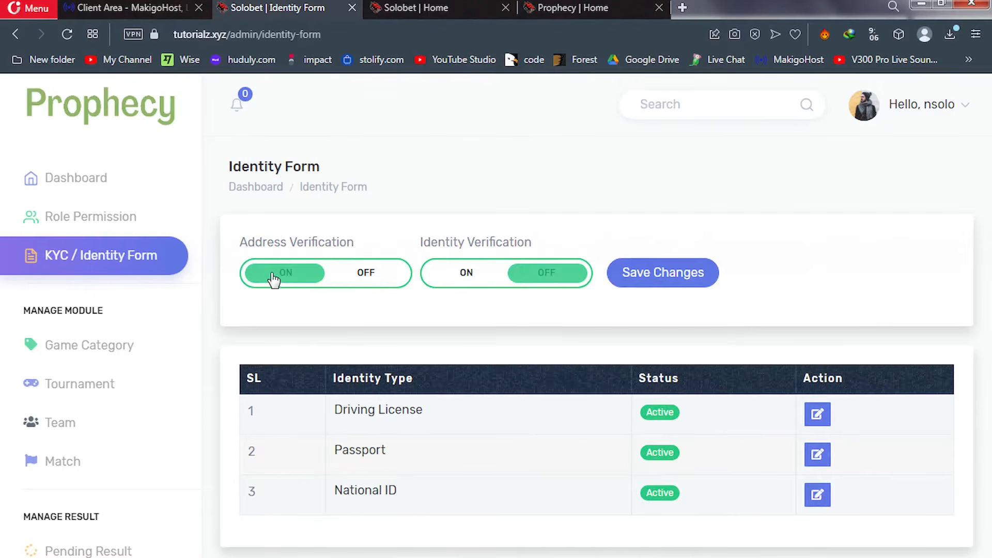
{"action": "left_click", "coordinate": [455, 274]}
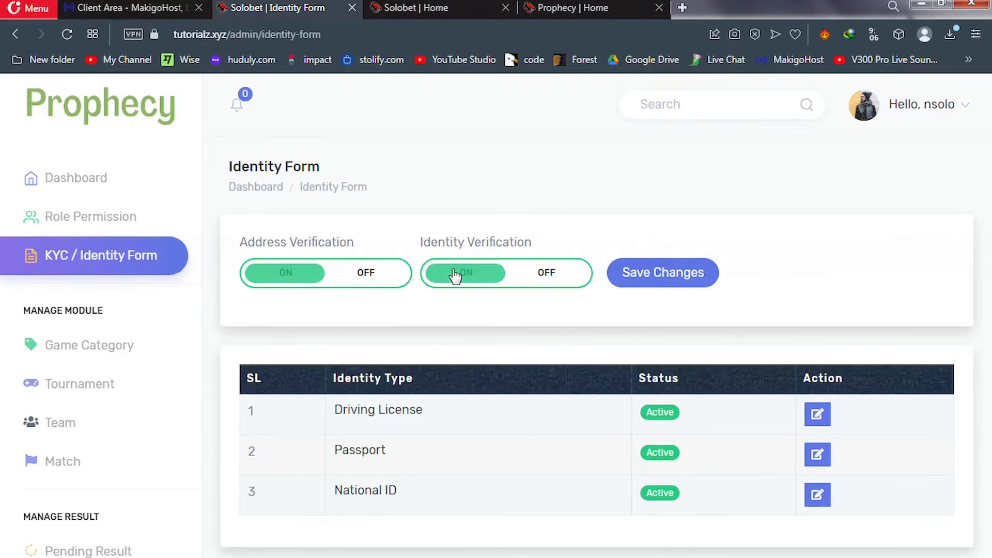
{"action": "left_click", "coordinate": [649, 282]}
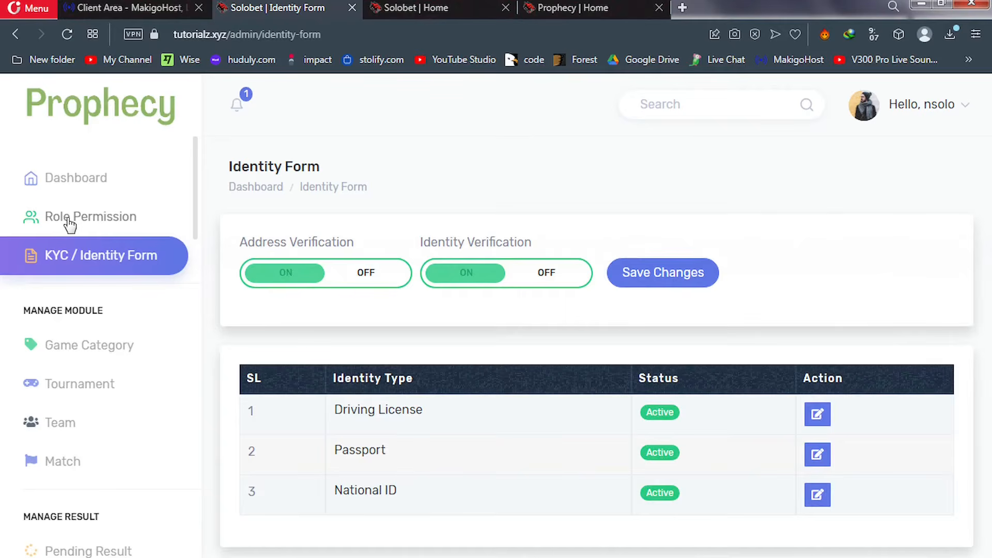
{"action": "left_click", "coordinate": [85, 224]}
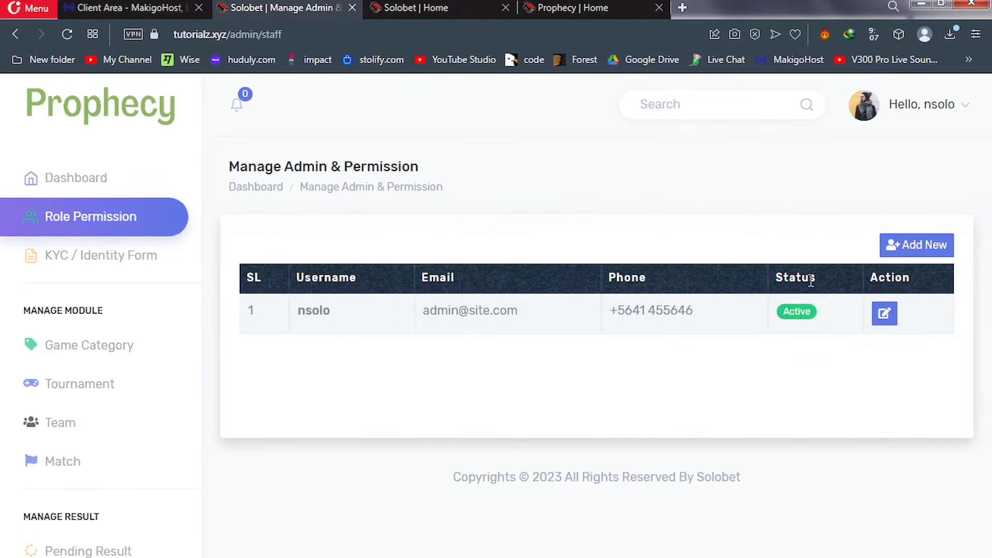
Start a new admin role and scroll its form down to the Accessibility permissions table
{"action": "left_click", "coordinate": [903, 240]}
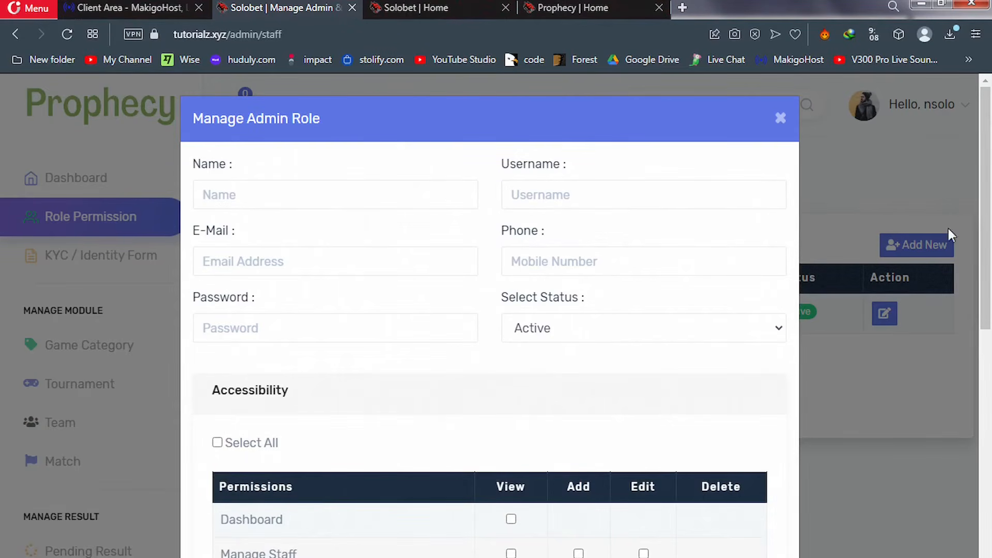
{"action": "scroll", "coordinate": [990, 261], "scroll_direction": "down", "scroll_amount": 5}
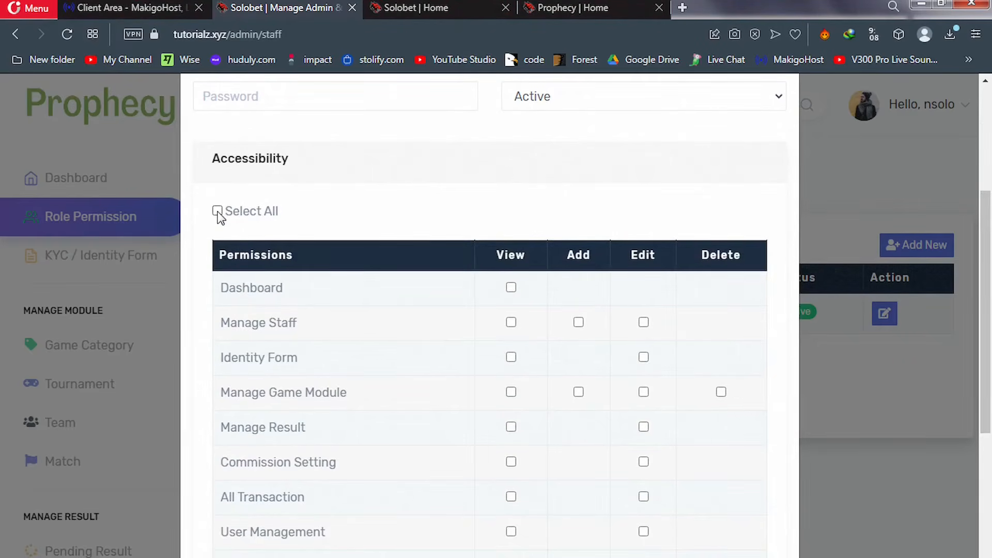
Toggle Select All on and back off, leaving every permission unticked
{"action": "left_click", "coordinate": [217, 211]}
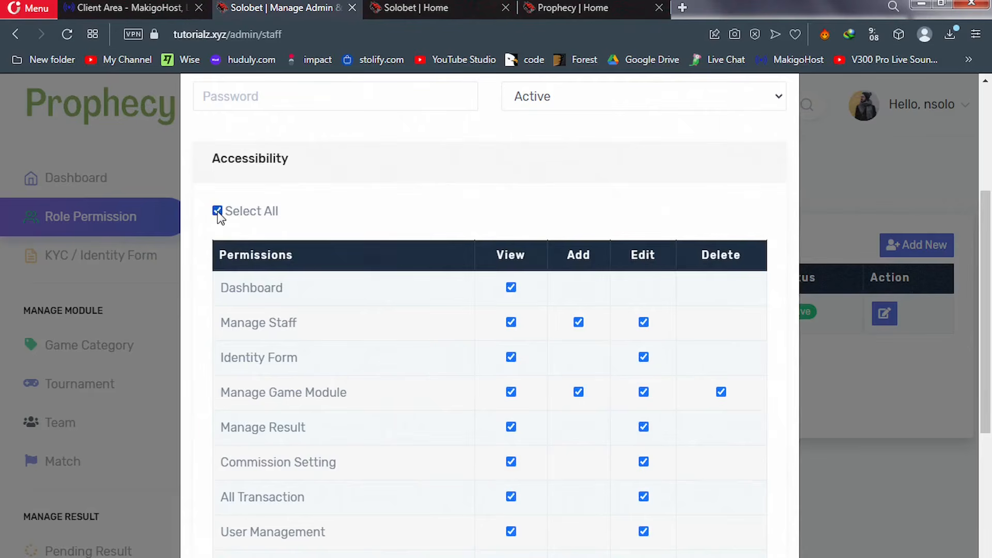
{"action": "left_click", "coordinate": [217, 211]}
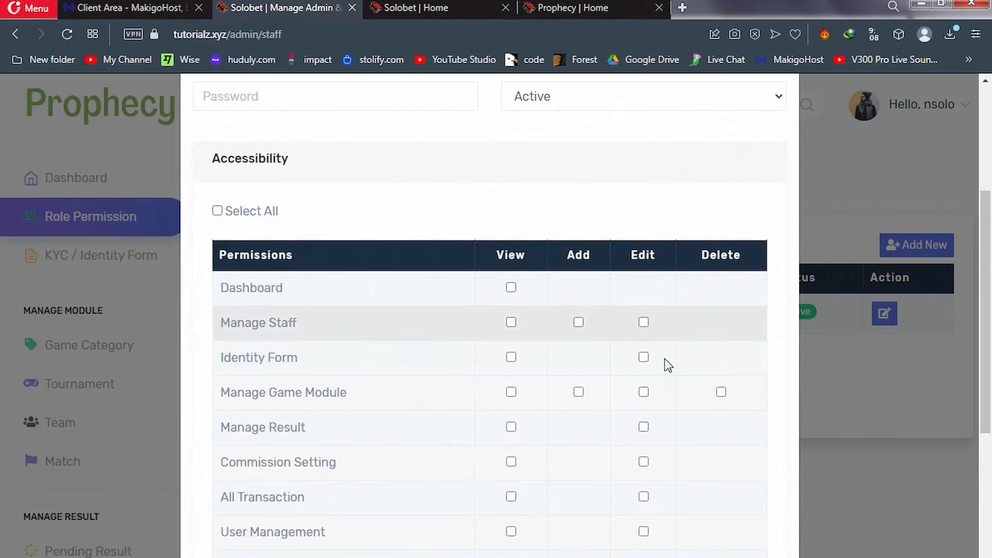
{"action": "left_click_drag", "start_coordinate": [991, 269], "coordinate": [991, 407]}
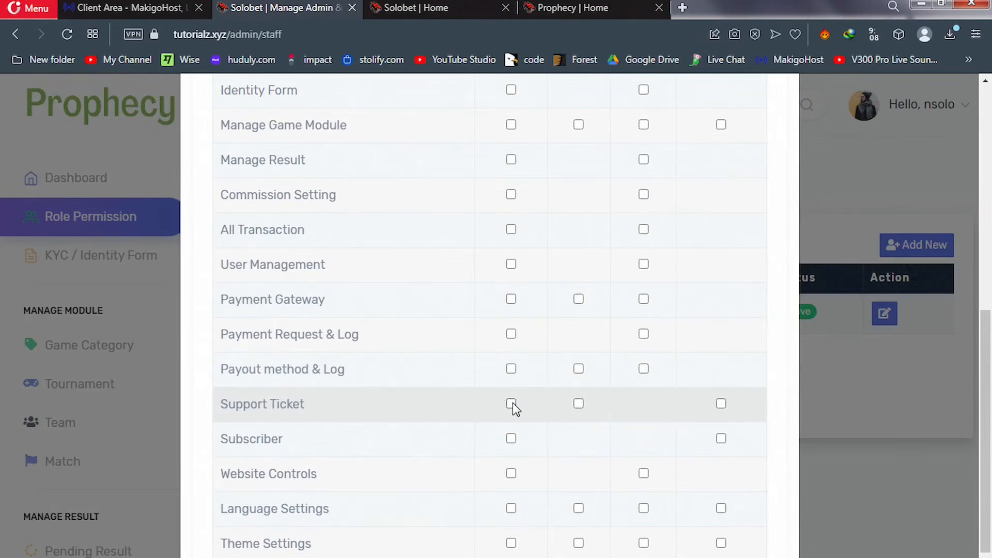
Tick view and edit for Payment Request & Log, untick Support Ticket, then close without saving
{"action": "left_click", "coordinate": [579, 403]}
{"action": "left_click", "coordinate": [721, 404]}
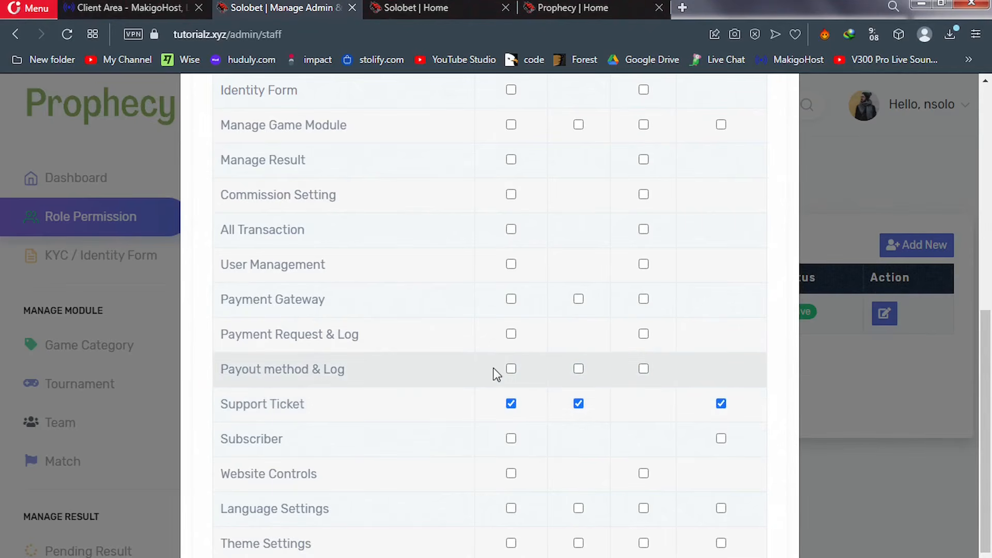
{"action": "left_click", "coordinate": [511, 335]}
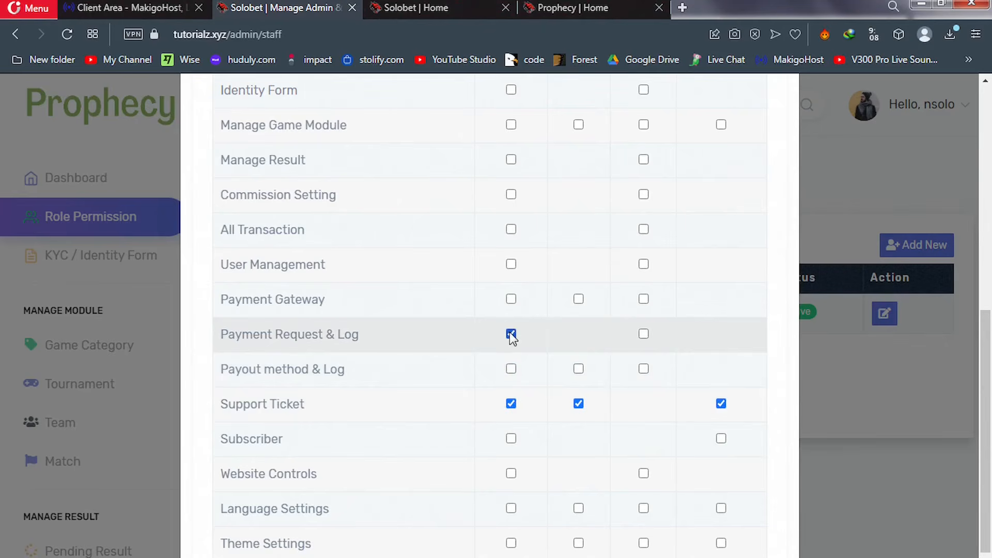
{"action": "left_click", "coordinate": [644, 335]}
{"action": "left_click", "coordinate": [721, 404]}
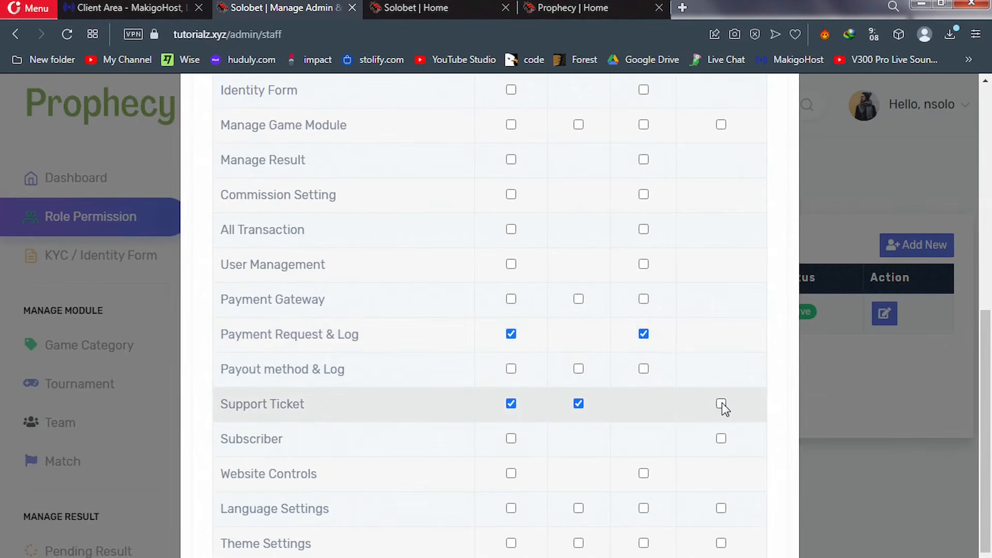
{"action": "left_click", "coordinate": [577, 405]}
{"action": "left_click_drag", "start_coordinate": [988, 378], "coordinate": [991, 495]}
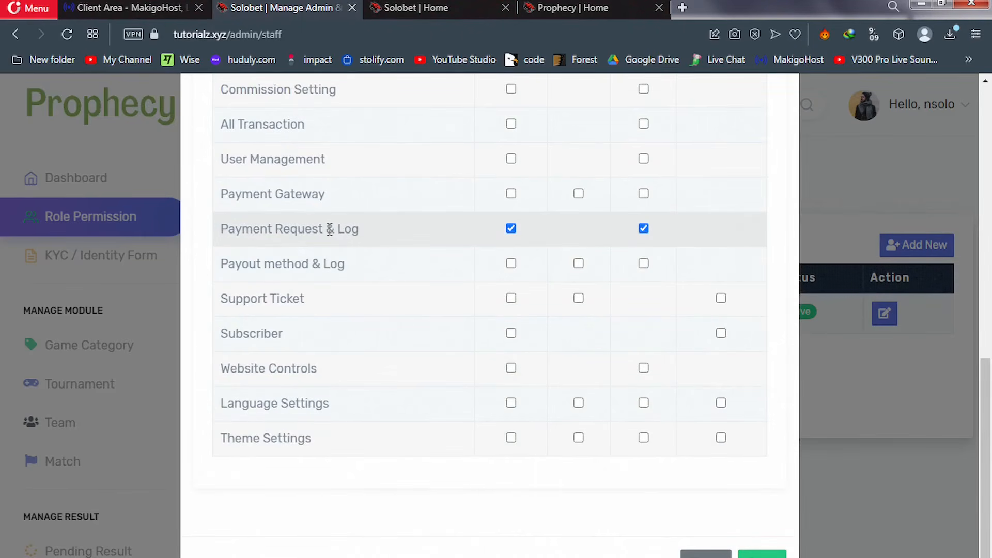
{"action": "left_click", "coordinate": [706, 552]}
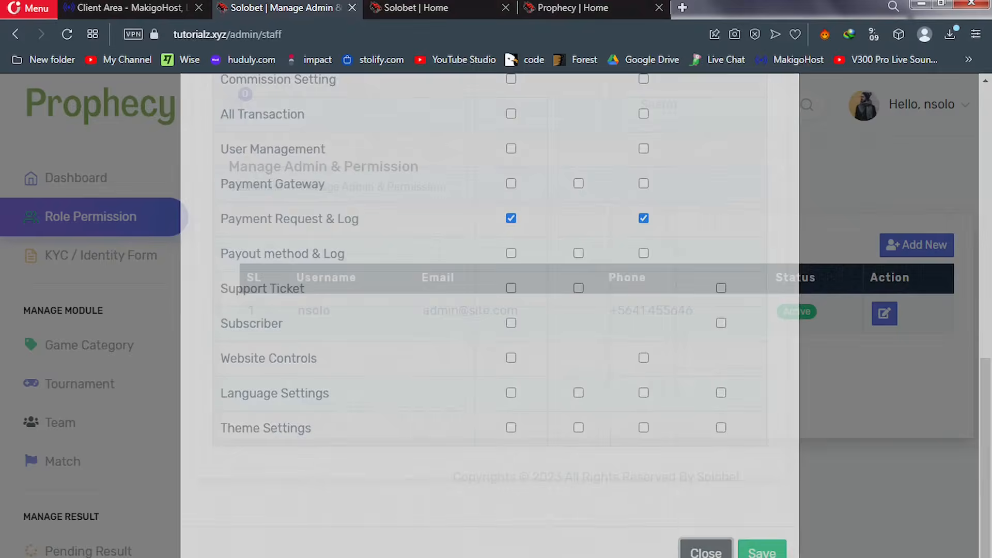